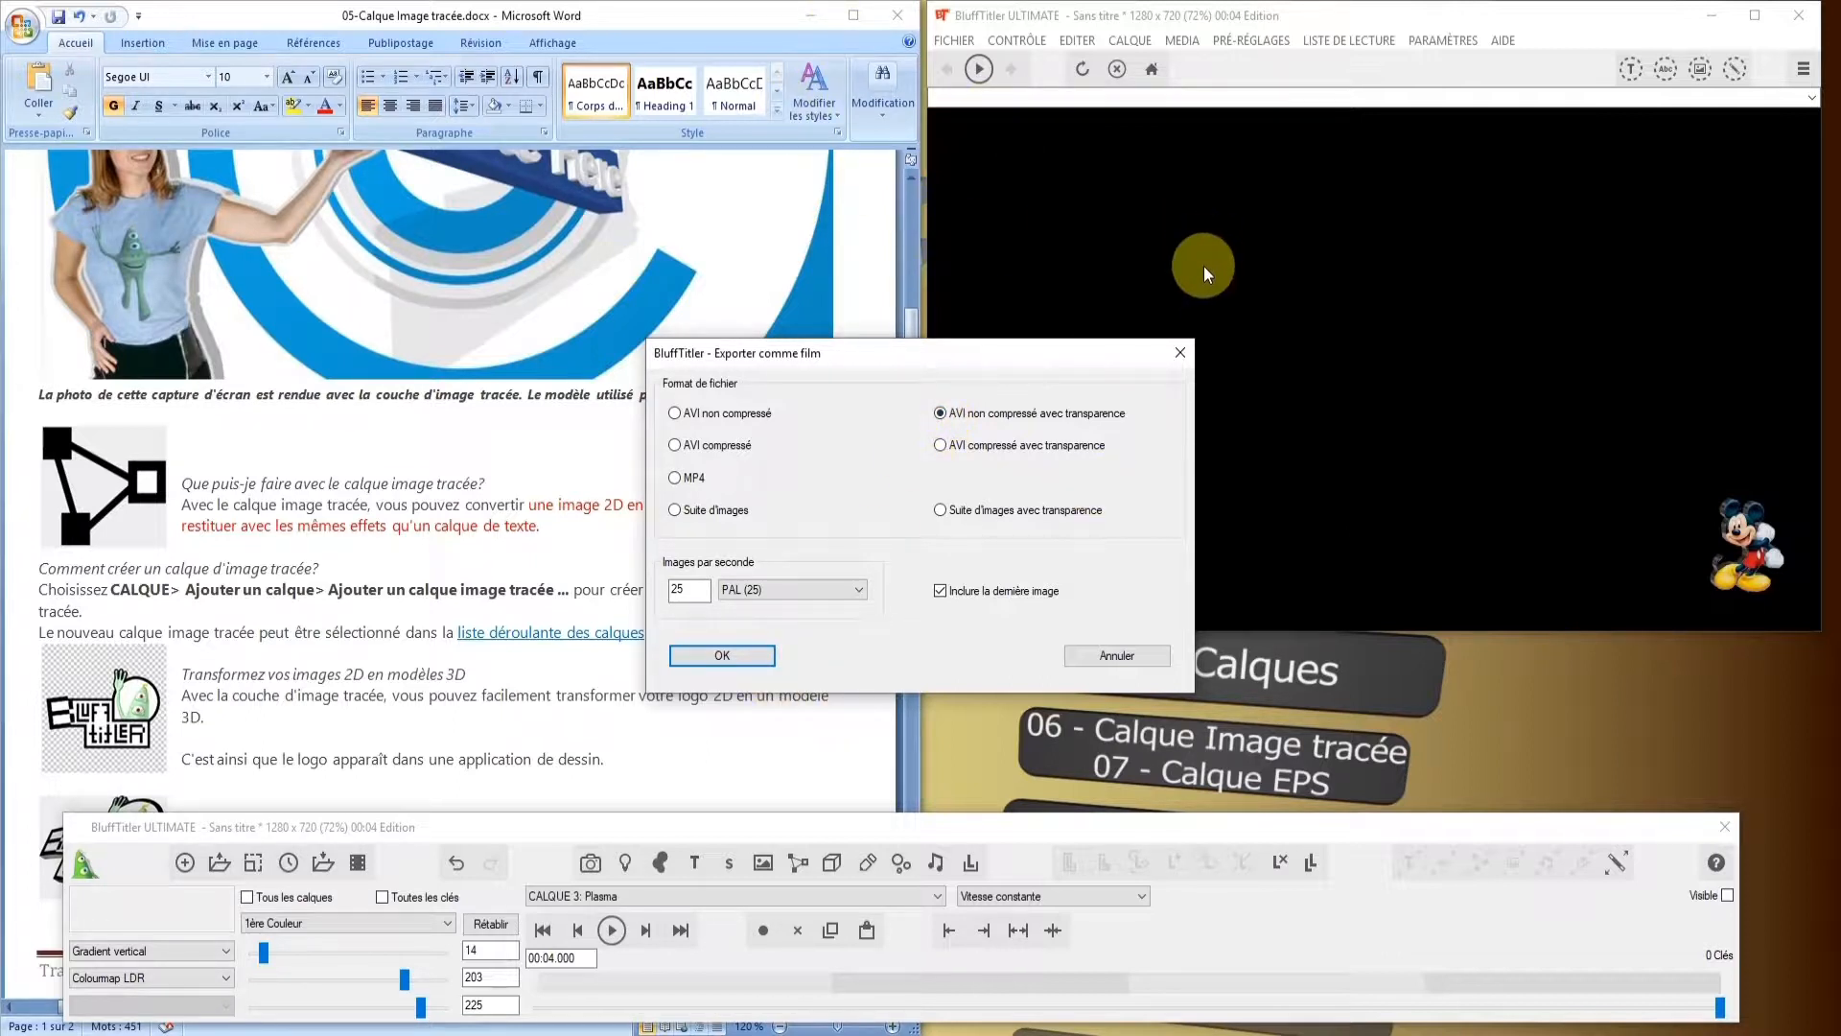
Dismiss the film export settings, make the plasma layer visible and reset the position of the Mickey traced image
click(1182, 357)
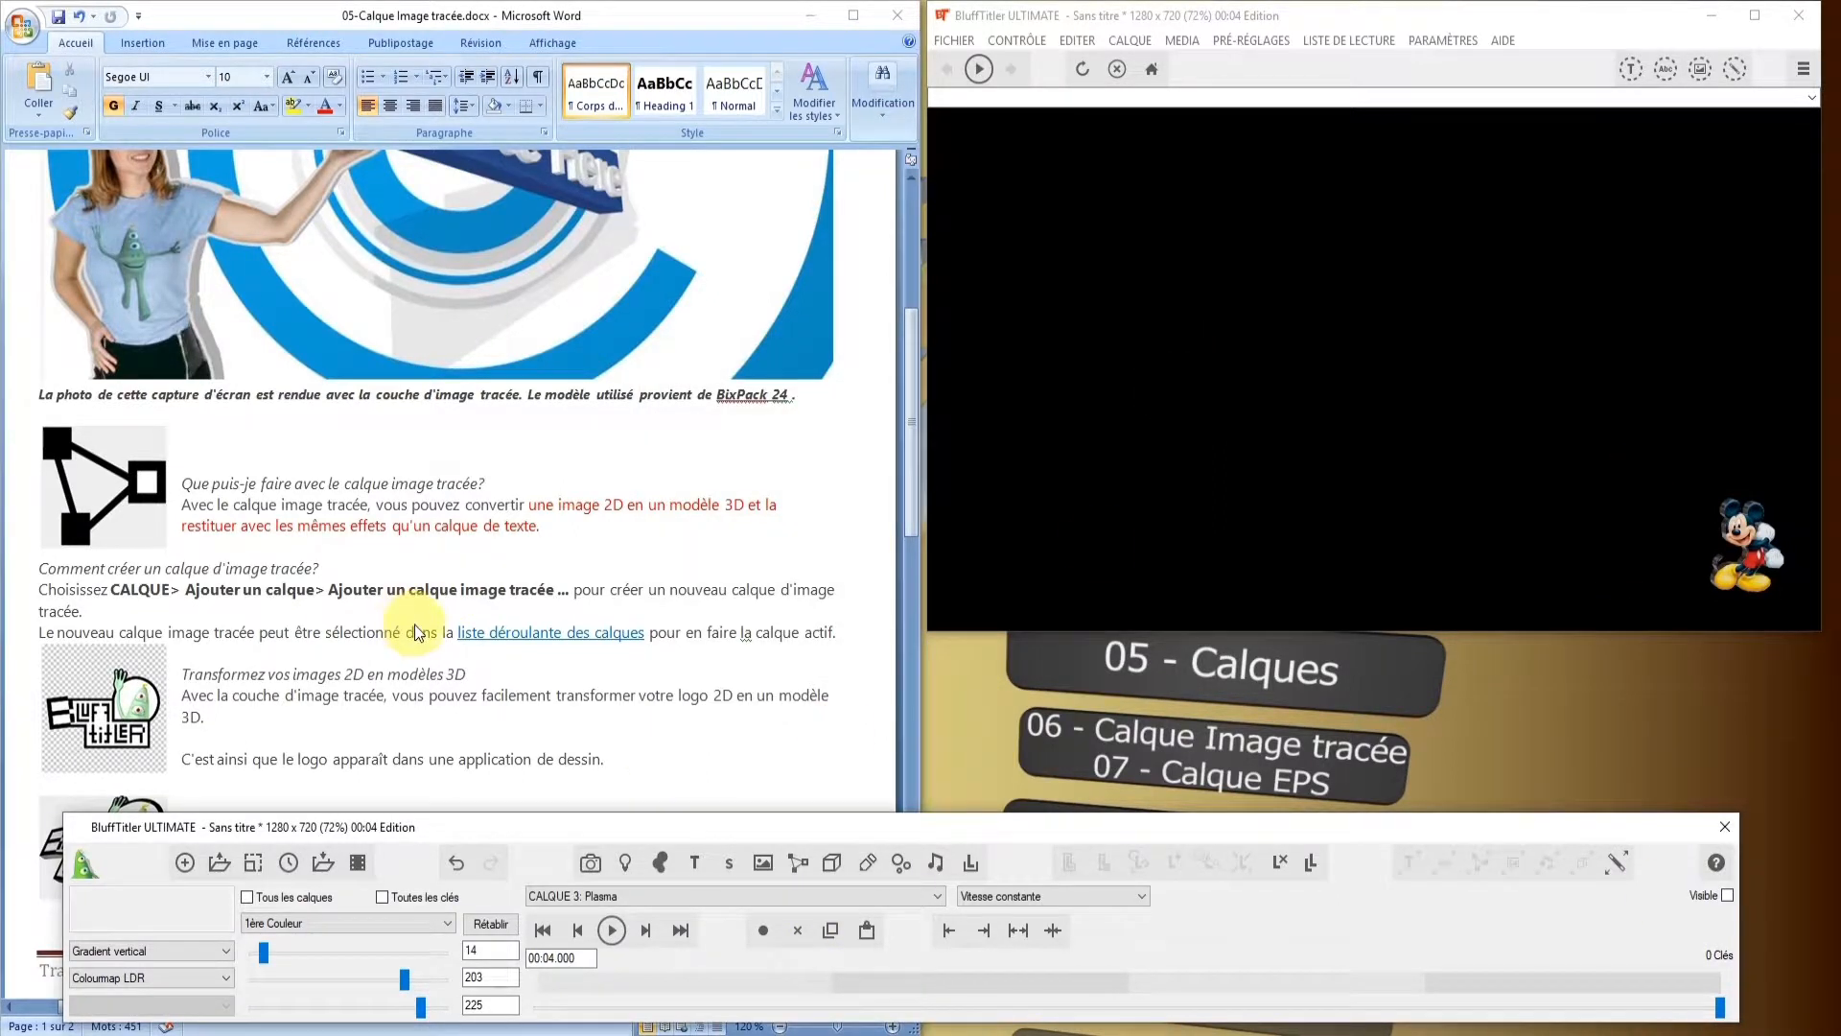
click(1727, 895)
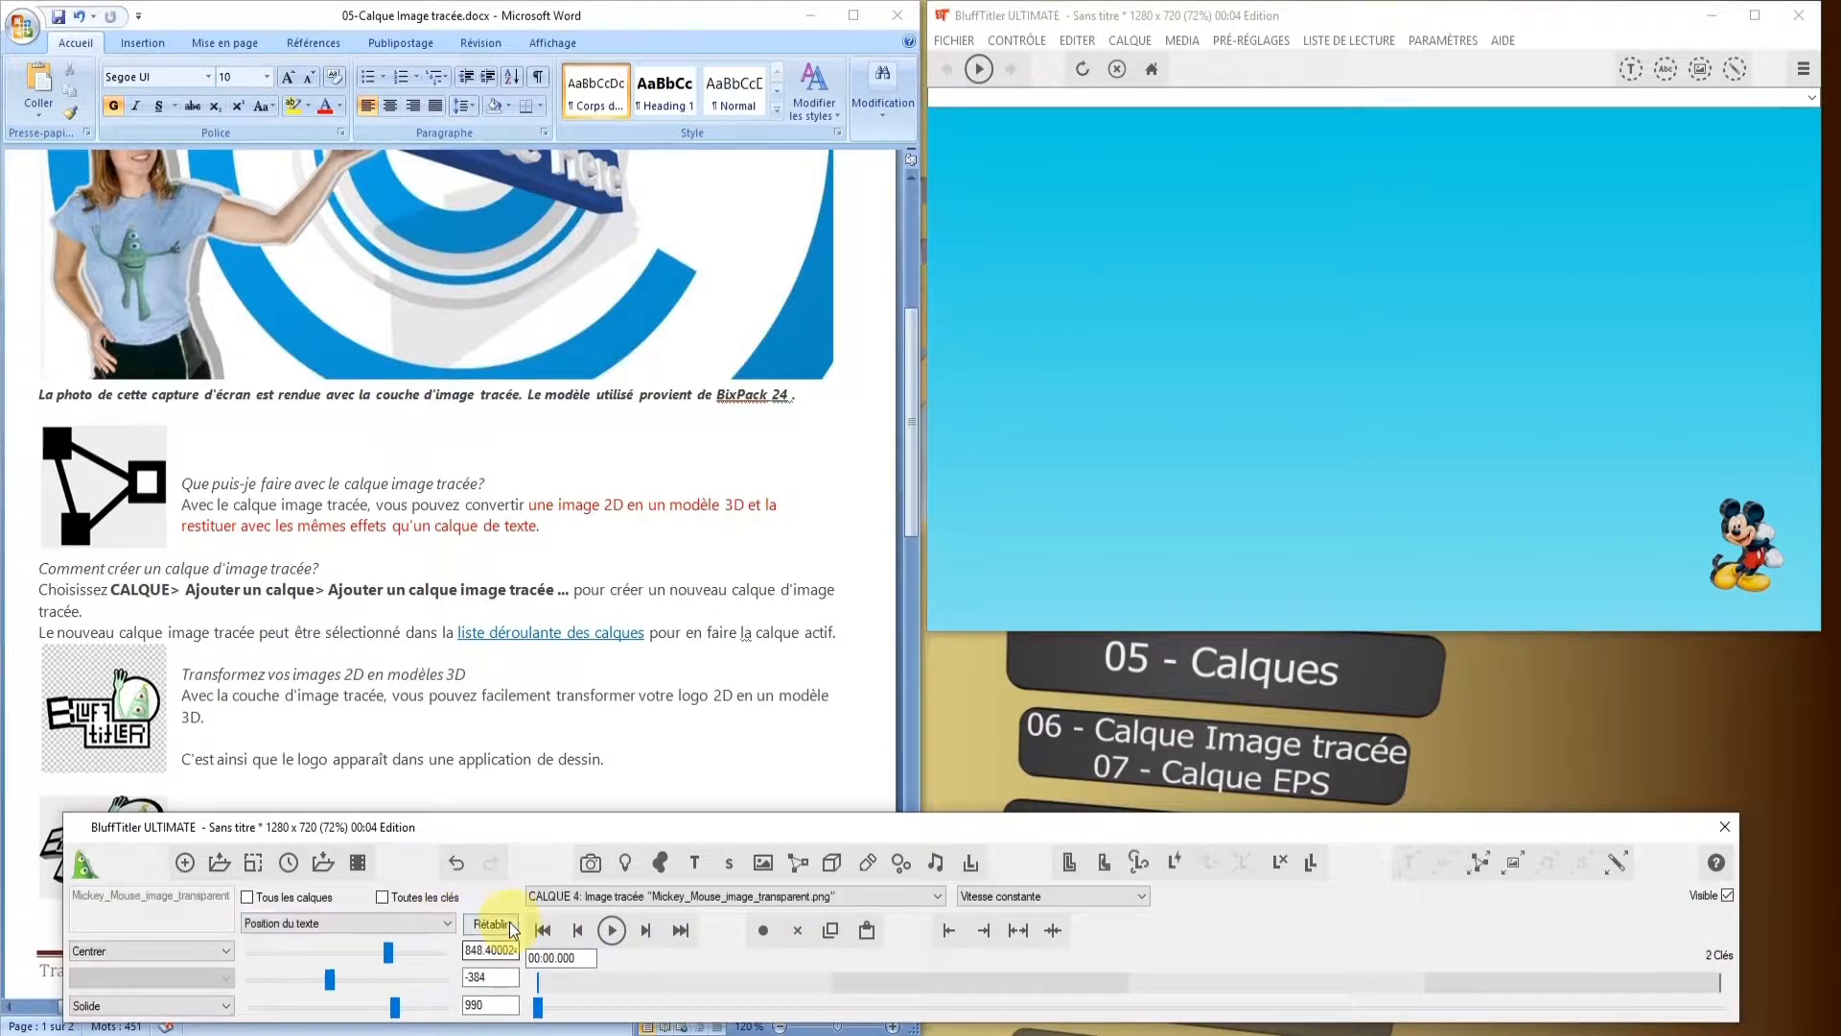
click(508, 922)
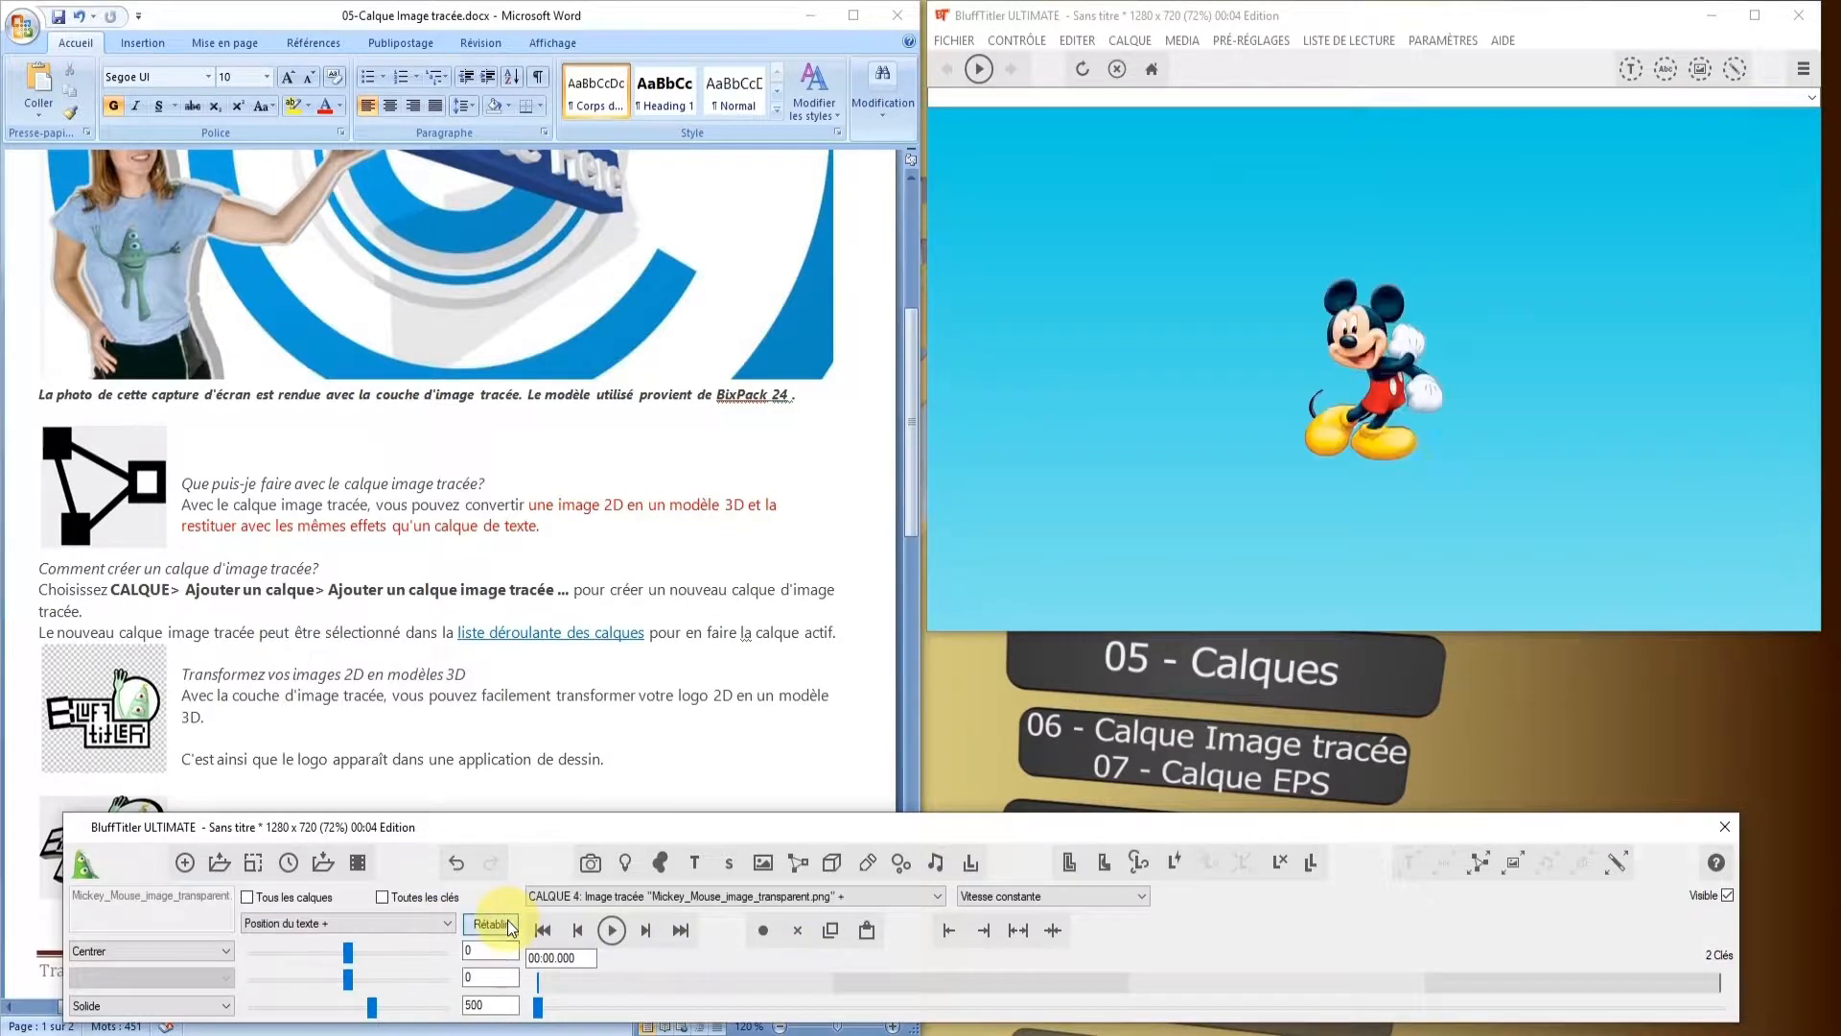
Rotate the Mickey traced image sideways to expose its edges and adjust its depth through the Taille du texte property
click(422, 922)
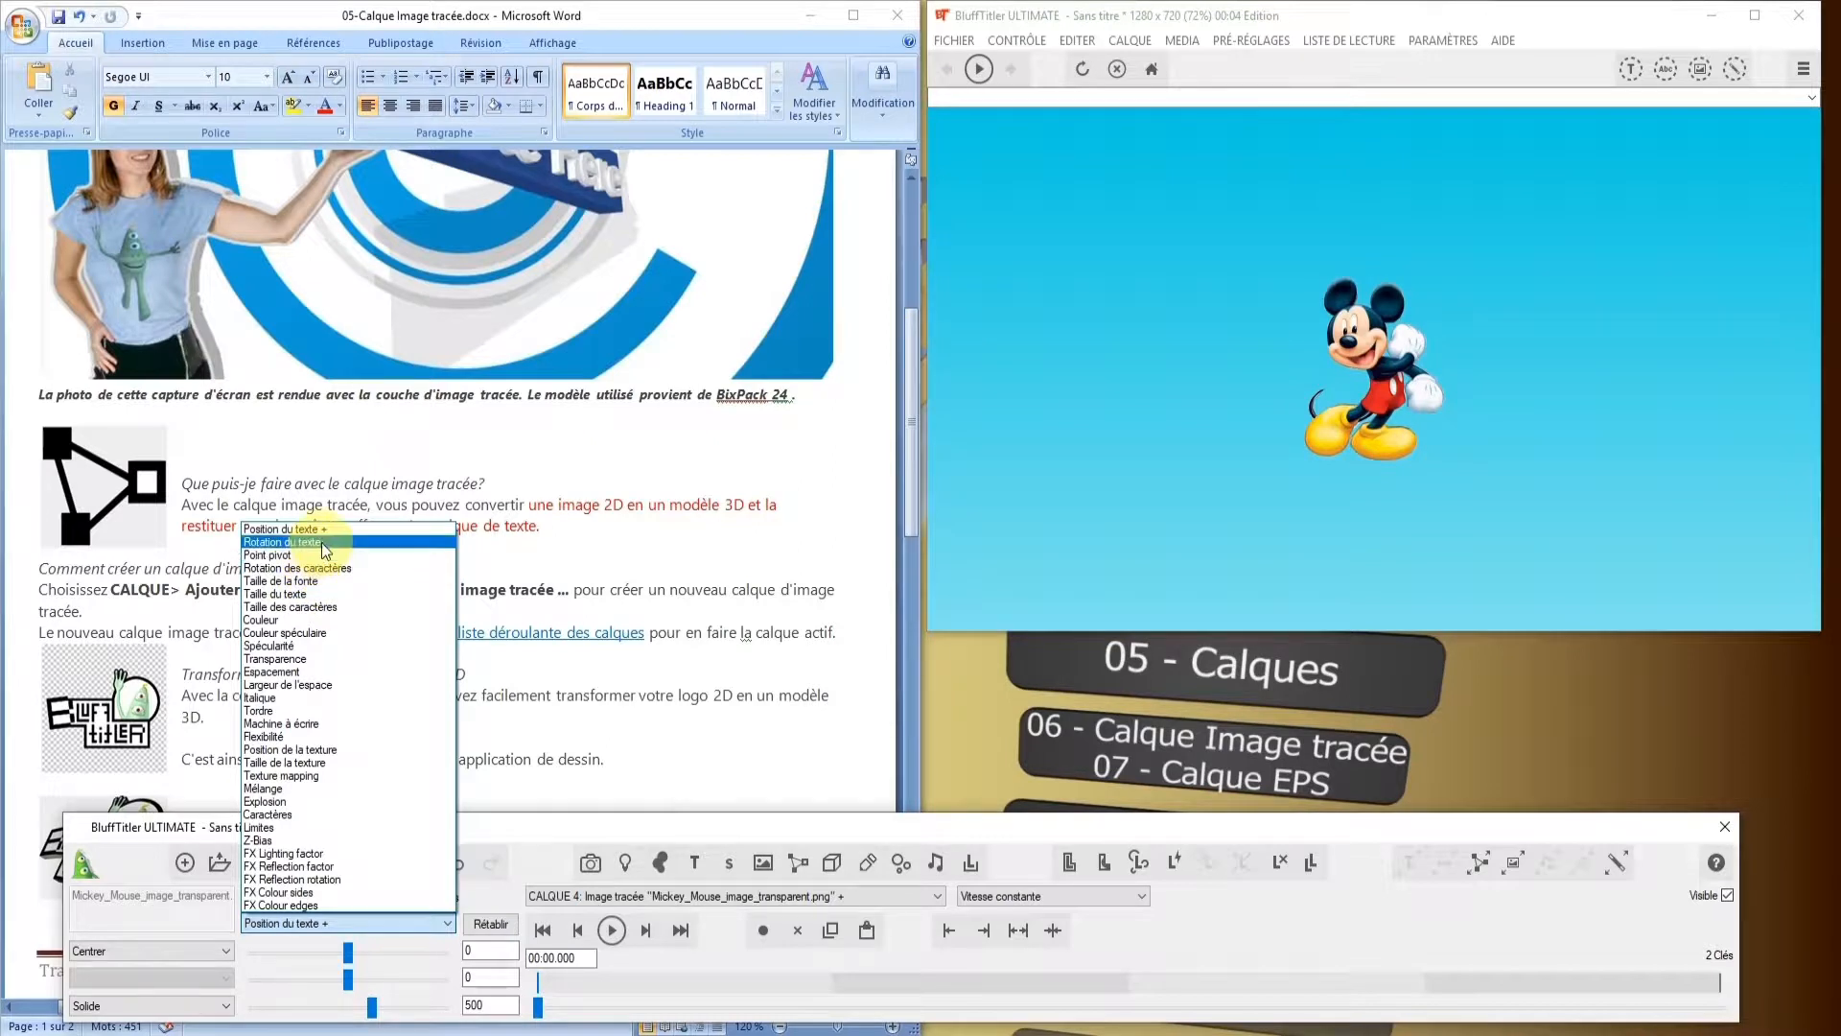
click(325, 543)
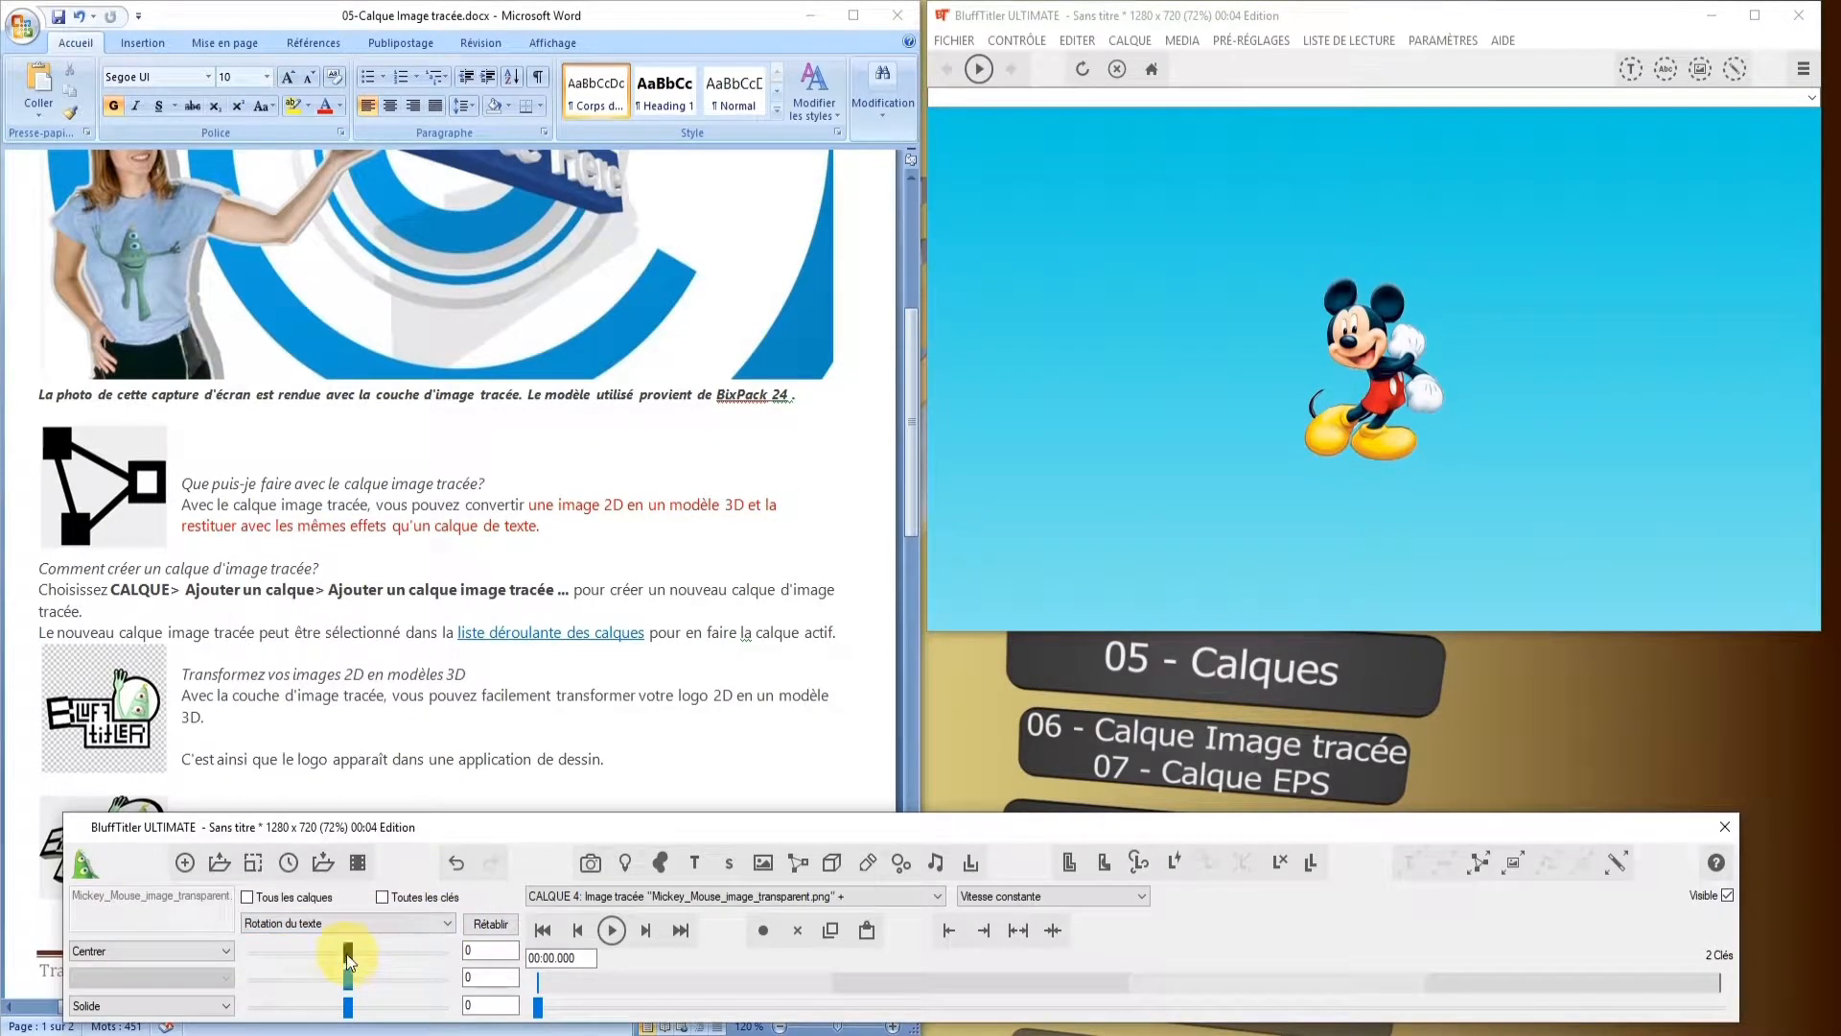
drag(347, 954, 356, 954)
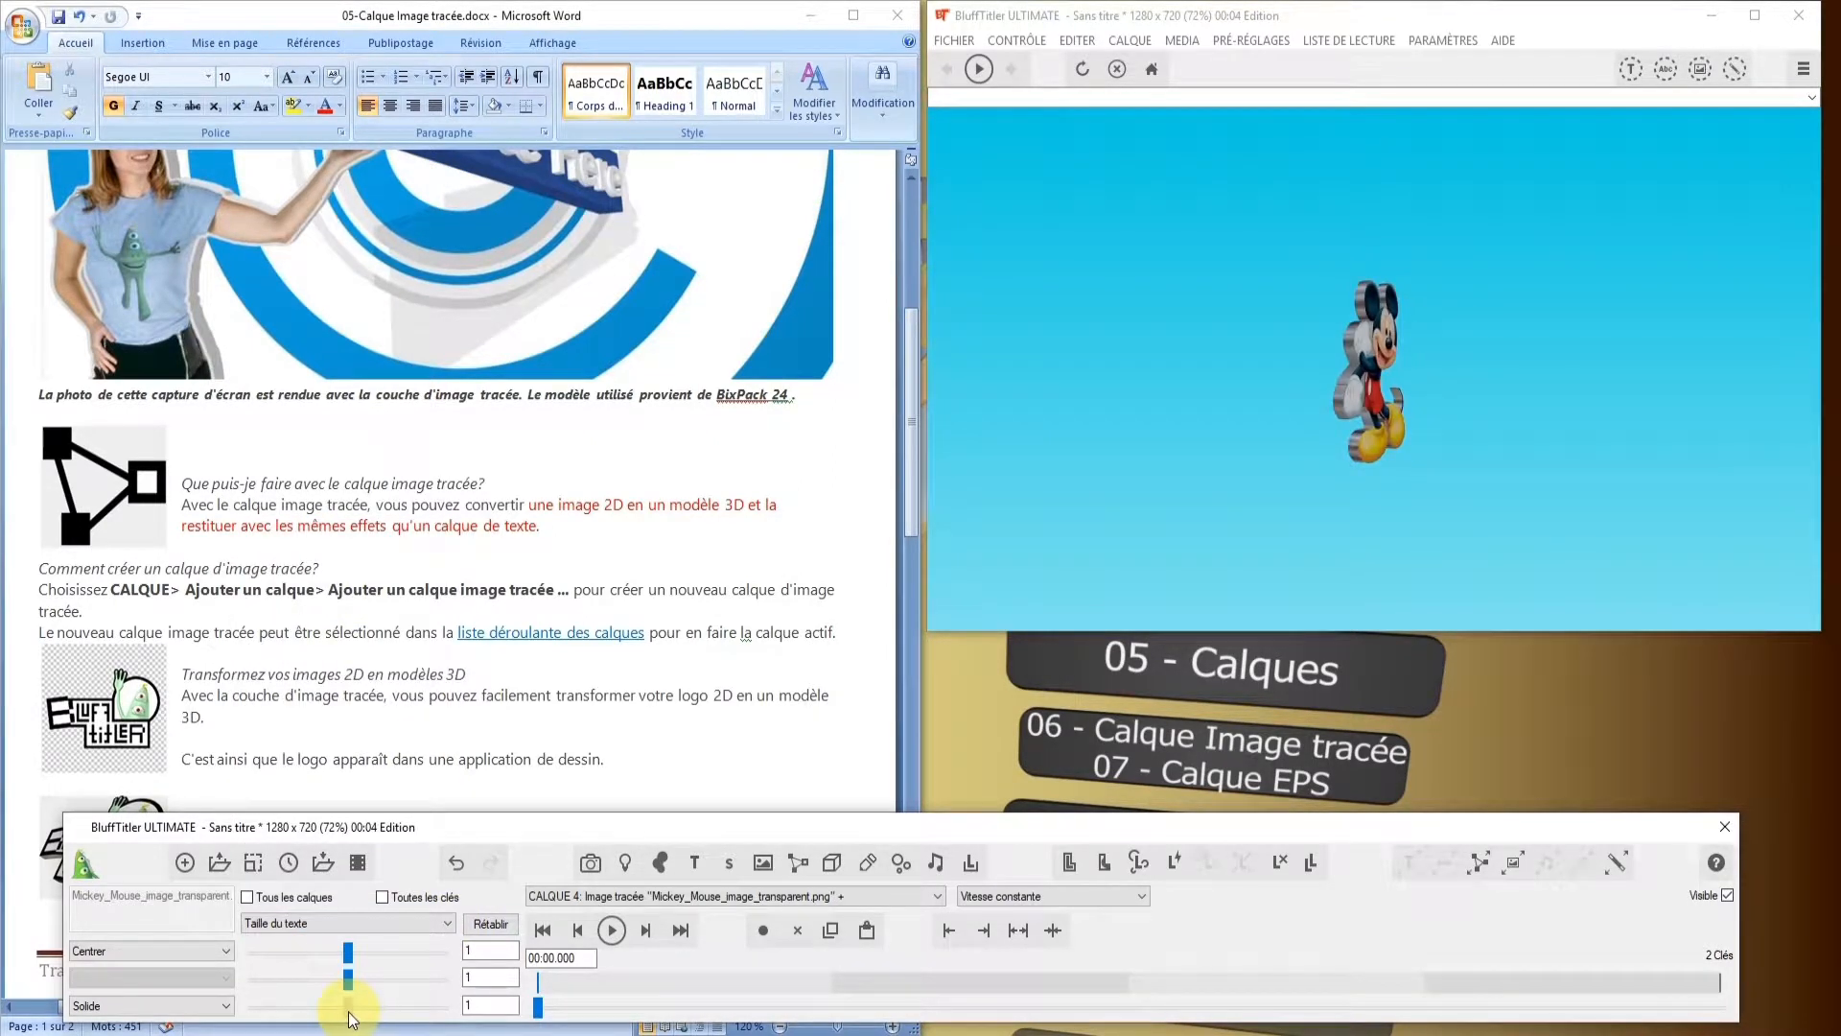
mouse_move(351, 1018)
mouse_down()
mouse_move(432, 1018)
mouse_move(305, 1028)
mouse_move(357, 1031)
mouse_up()
Replace the traced Mickey picture with the bird image Choucas PNG (4).png from the Textures folder
drag(911, 522, 871, 773)
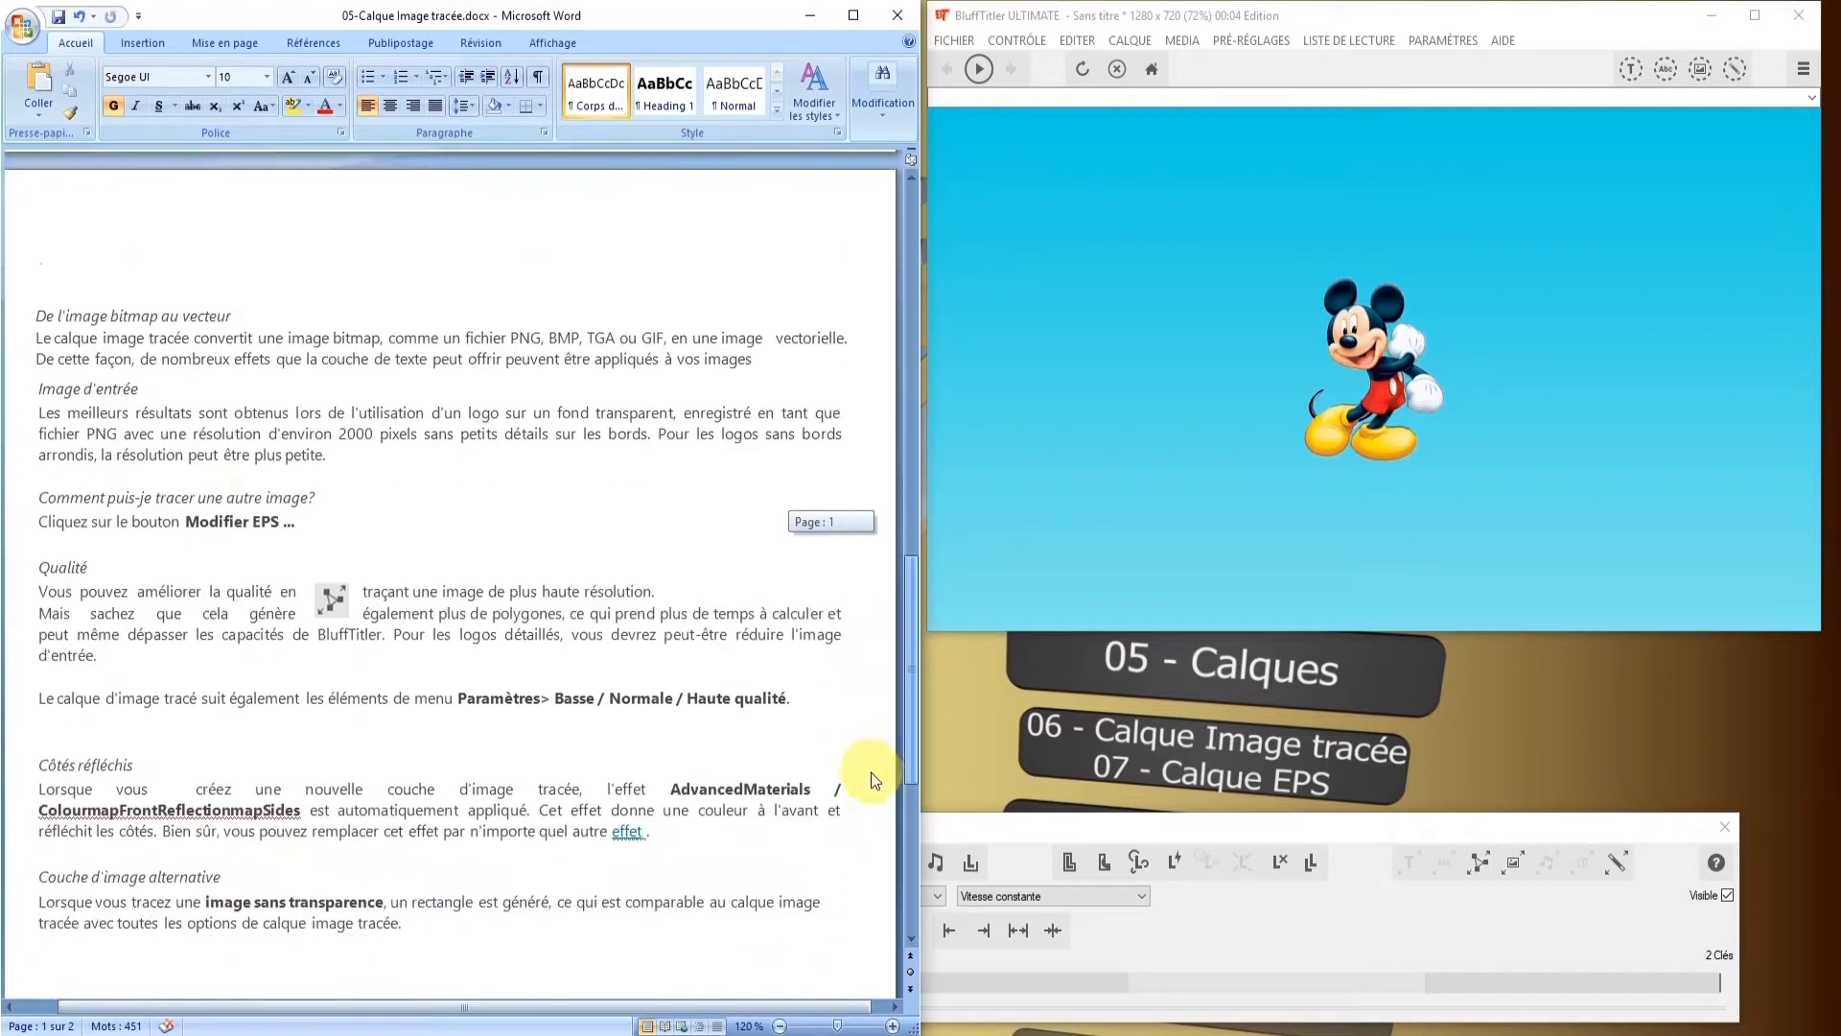
click(1481, 865)
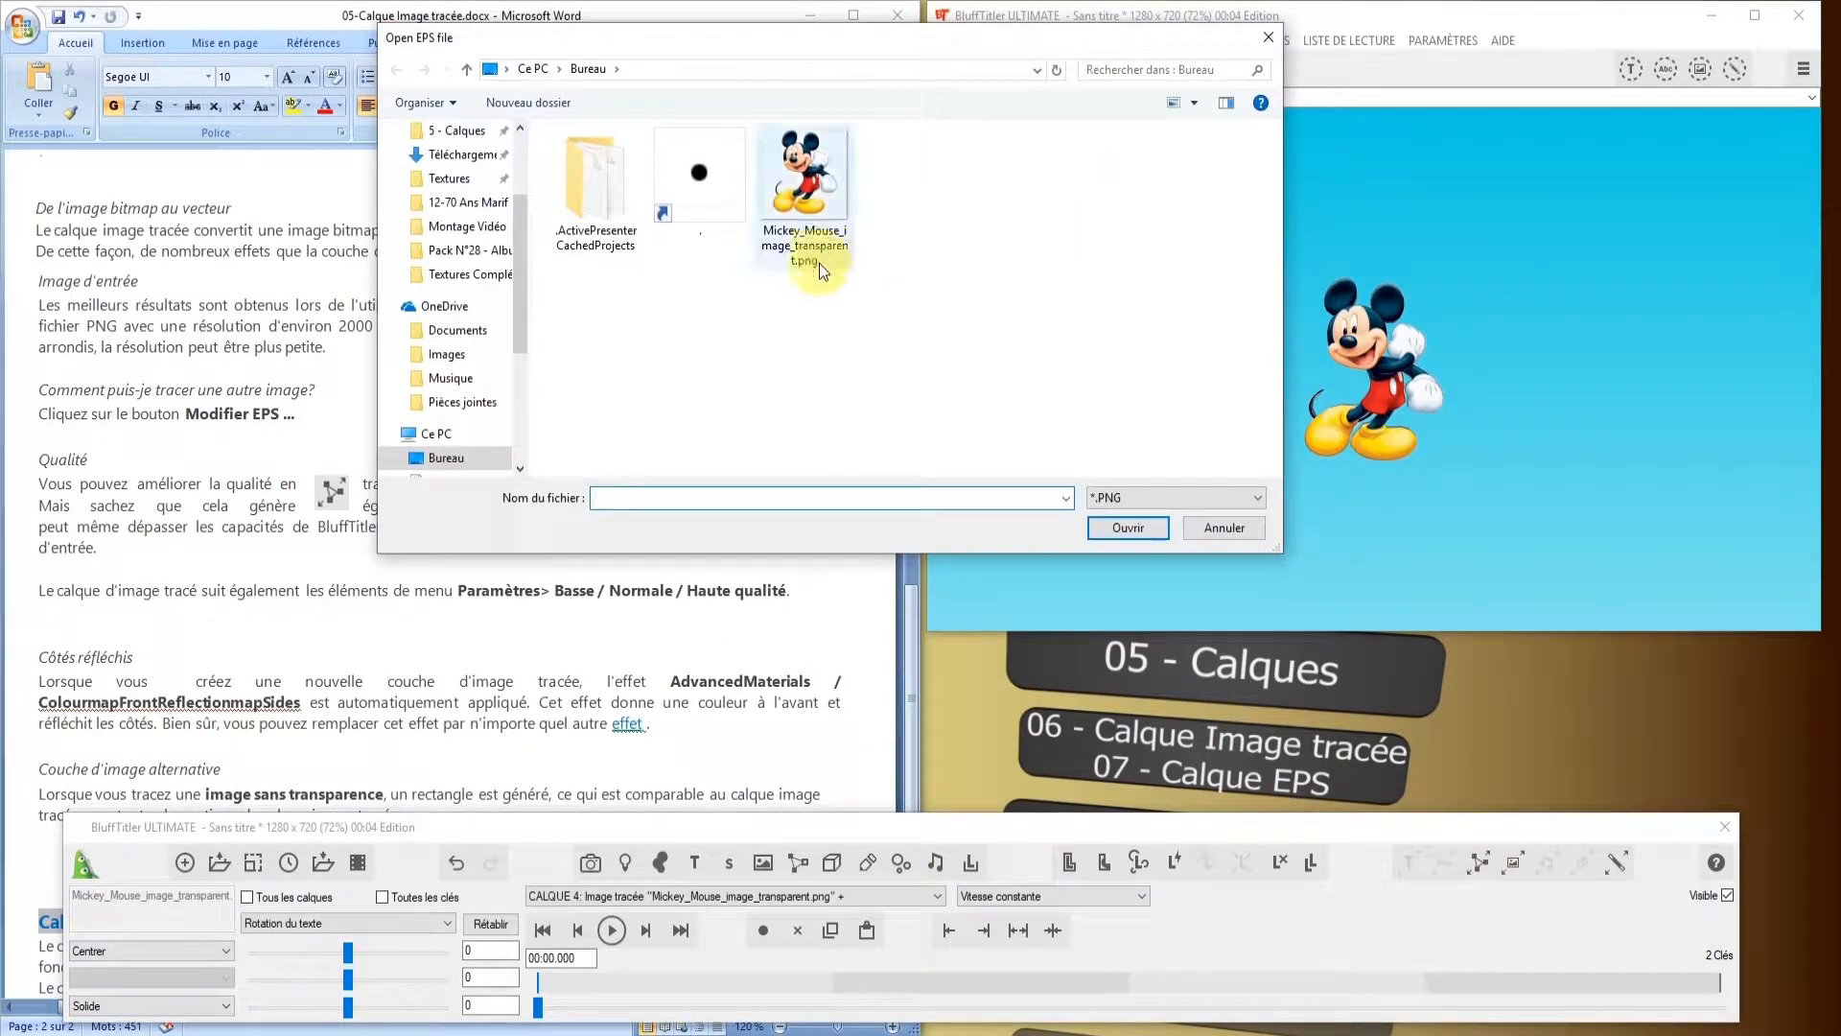
click(467, 181)
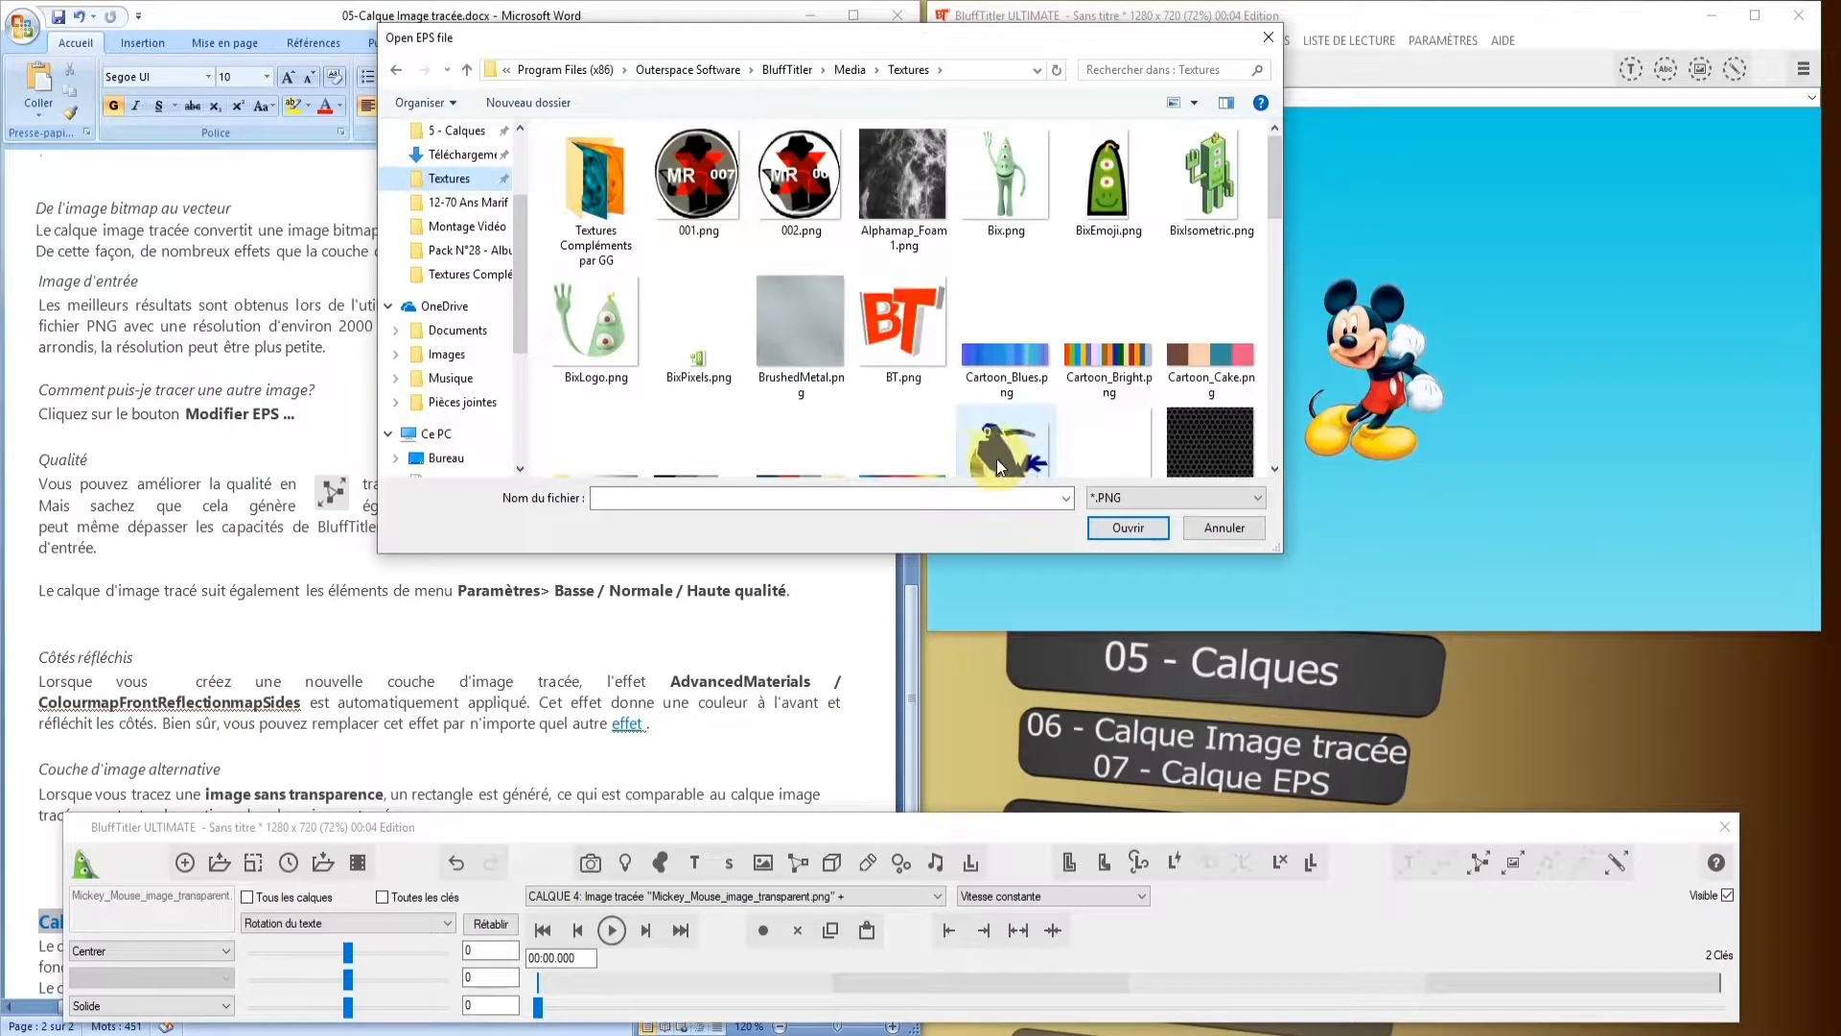
click(998, 459)
click(1122, 534)
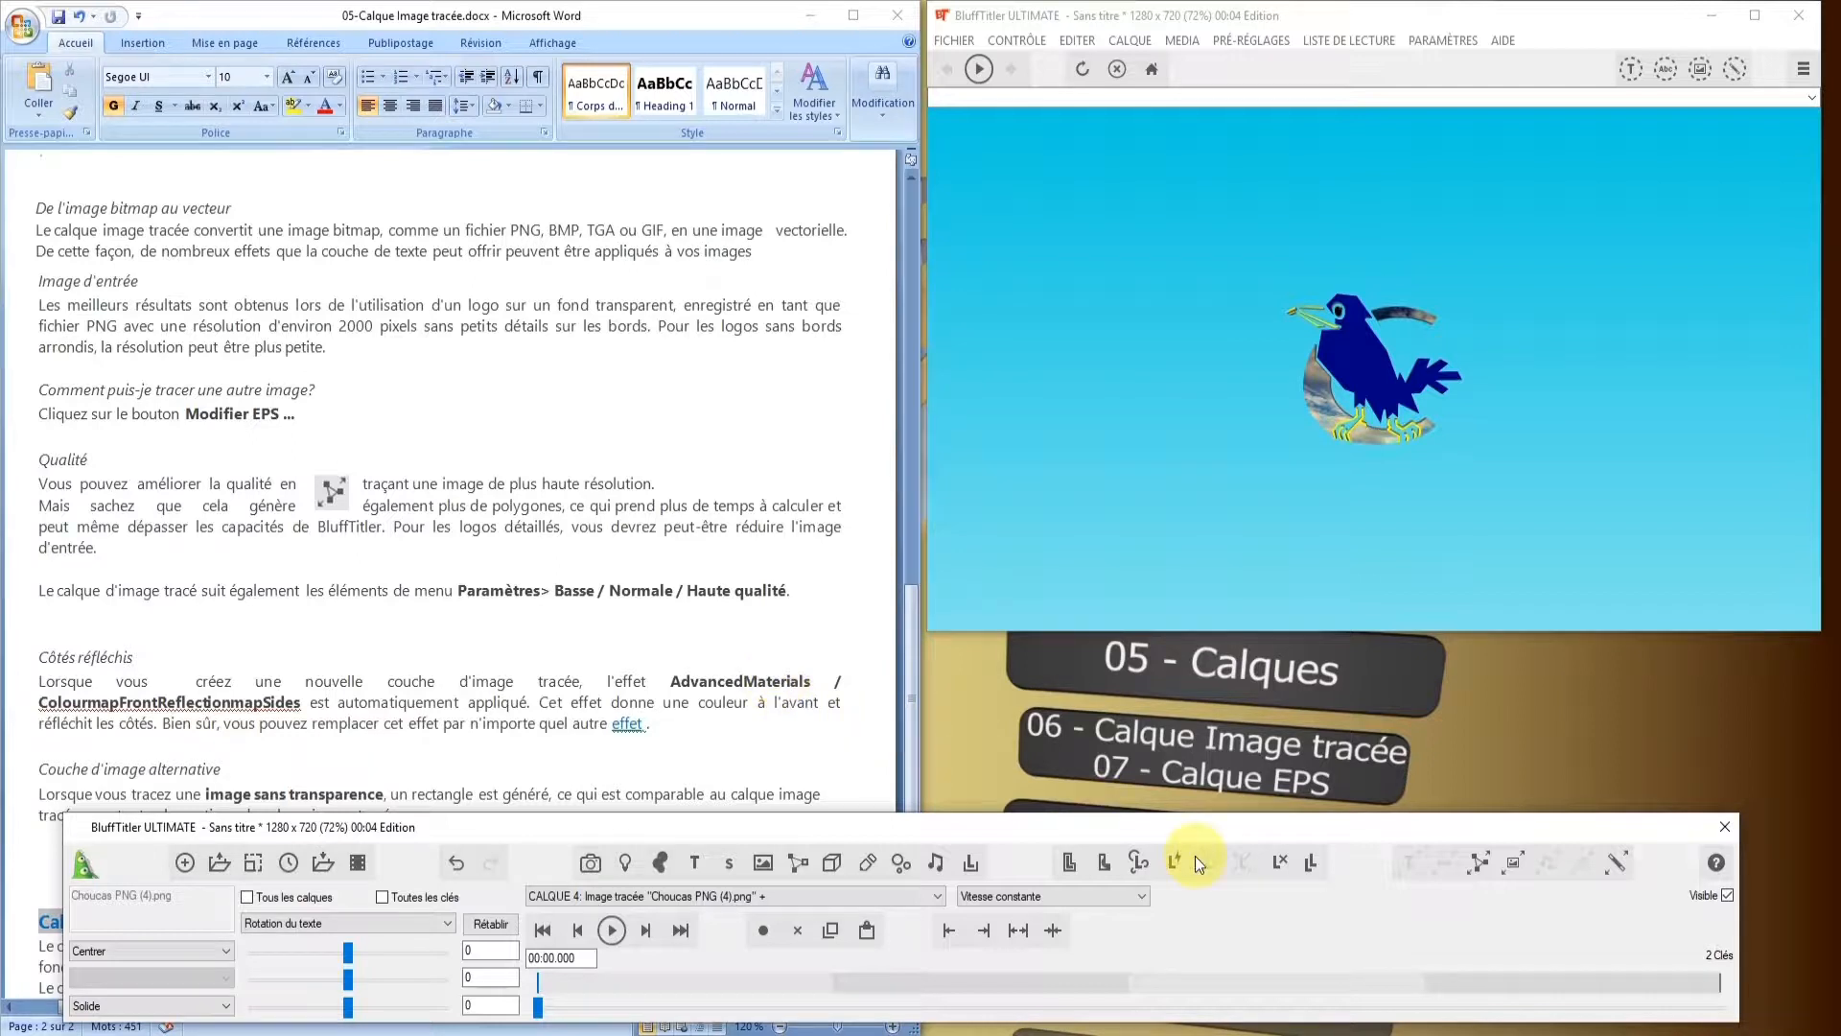
Review the textures and effect assigned to the bird layer, and rotate the bird to about -65
click(1617, 862)
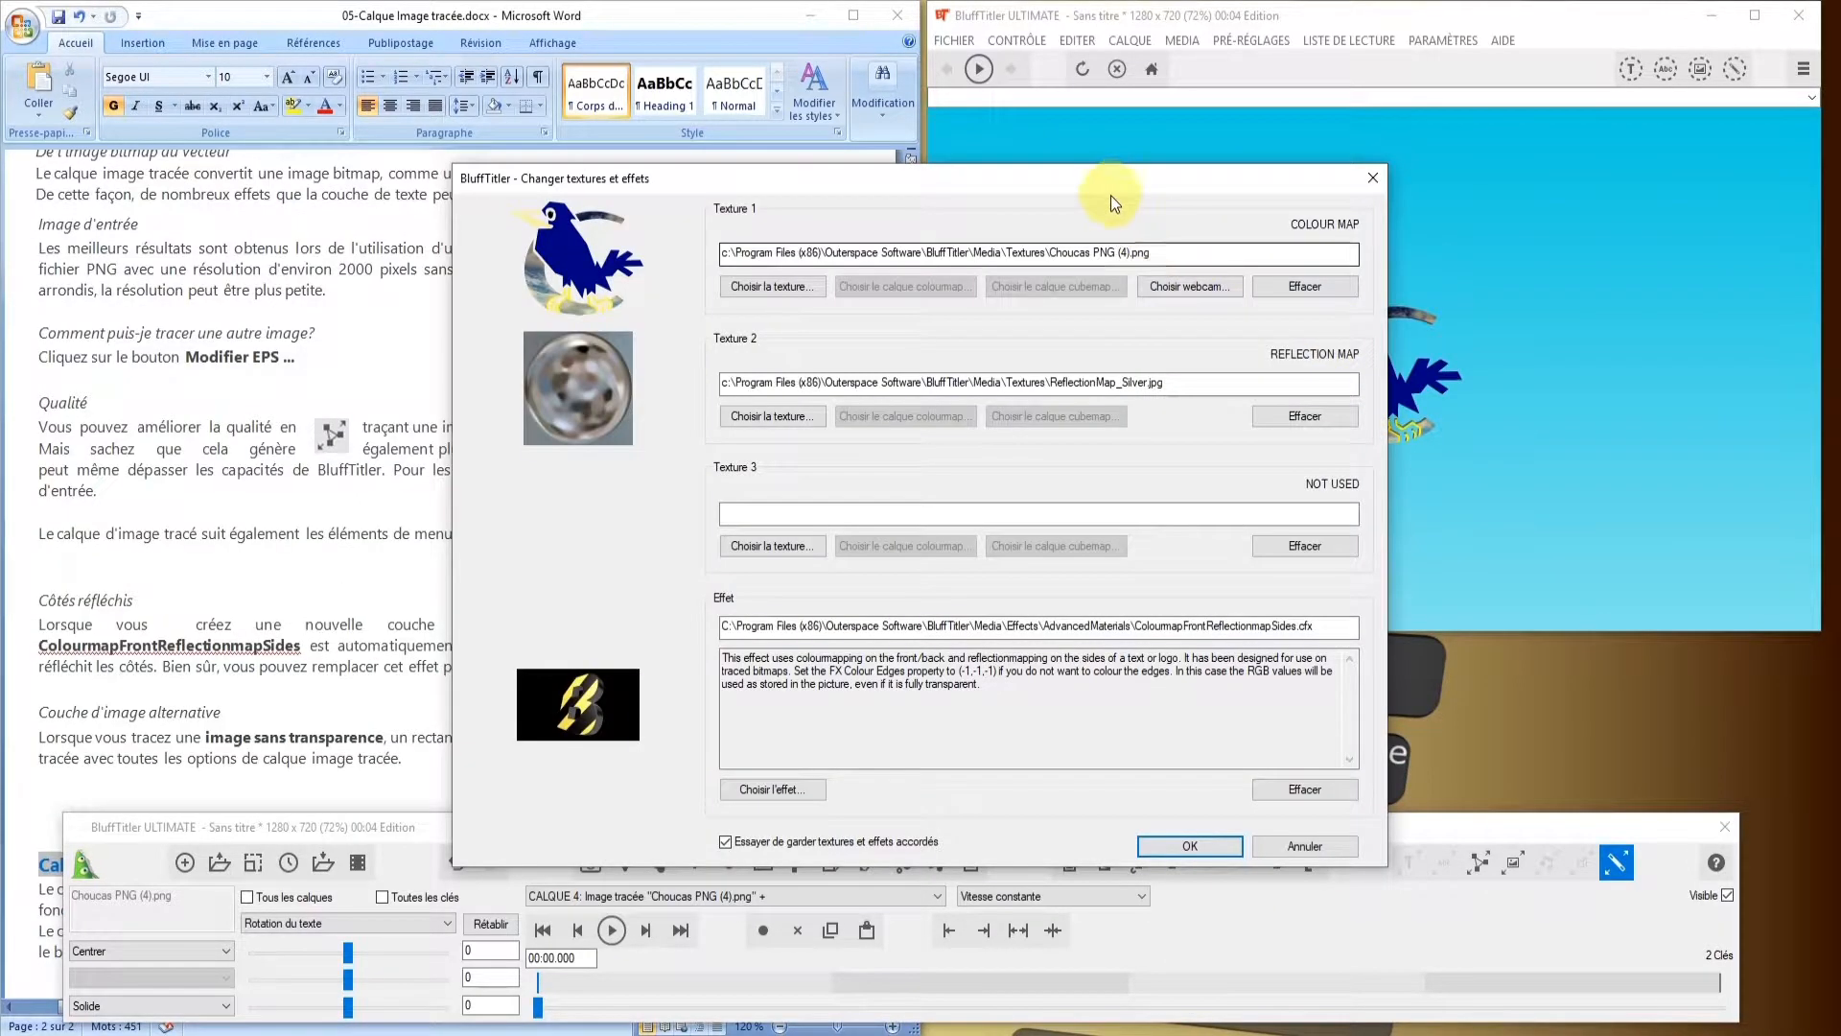
drag(1099, 181, 1431, 32)
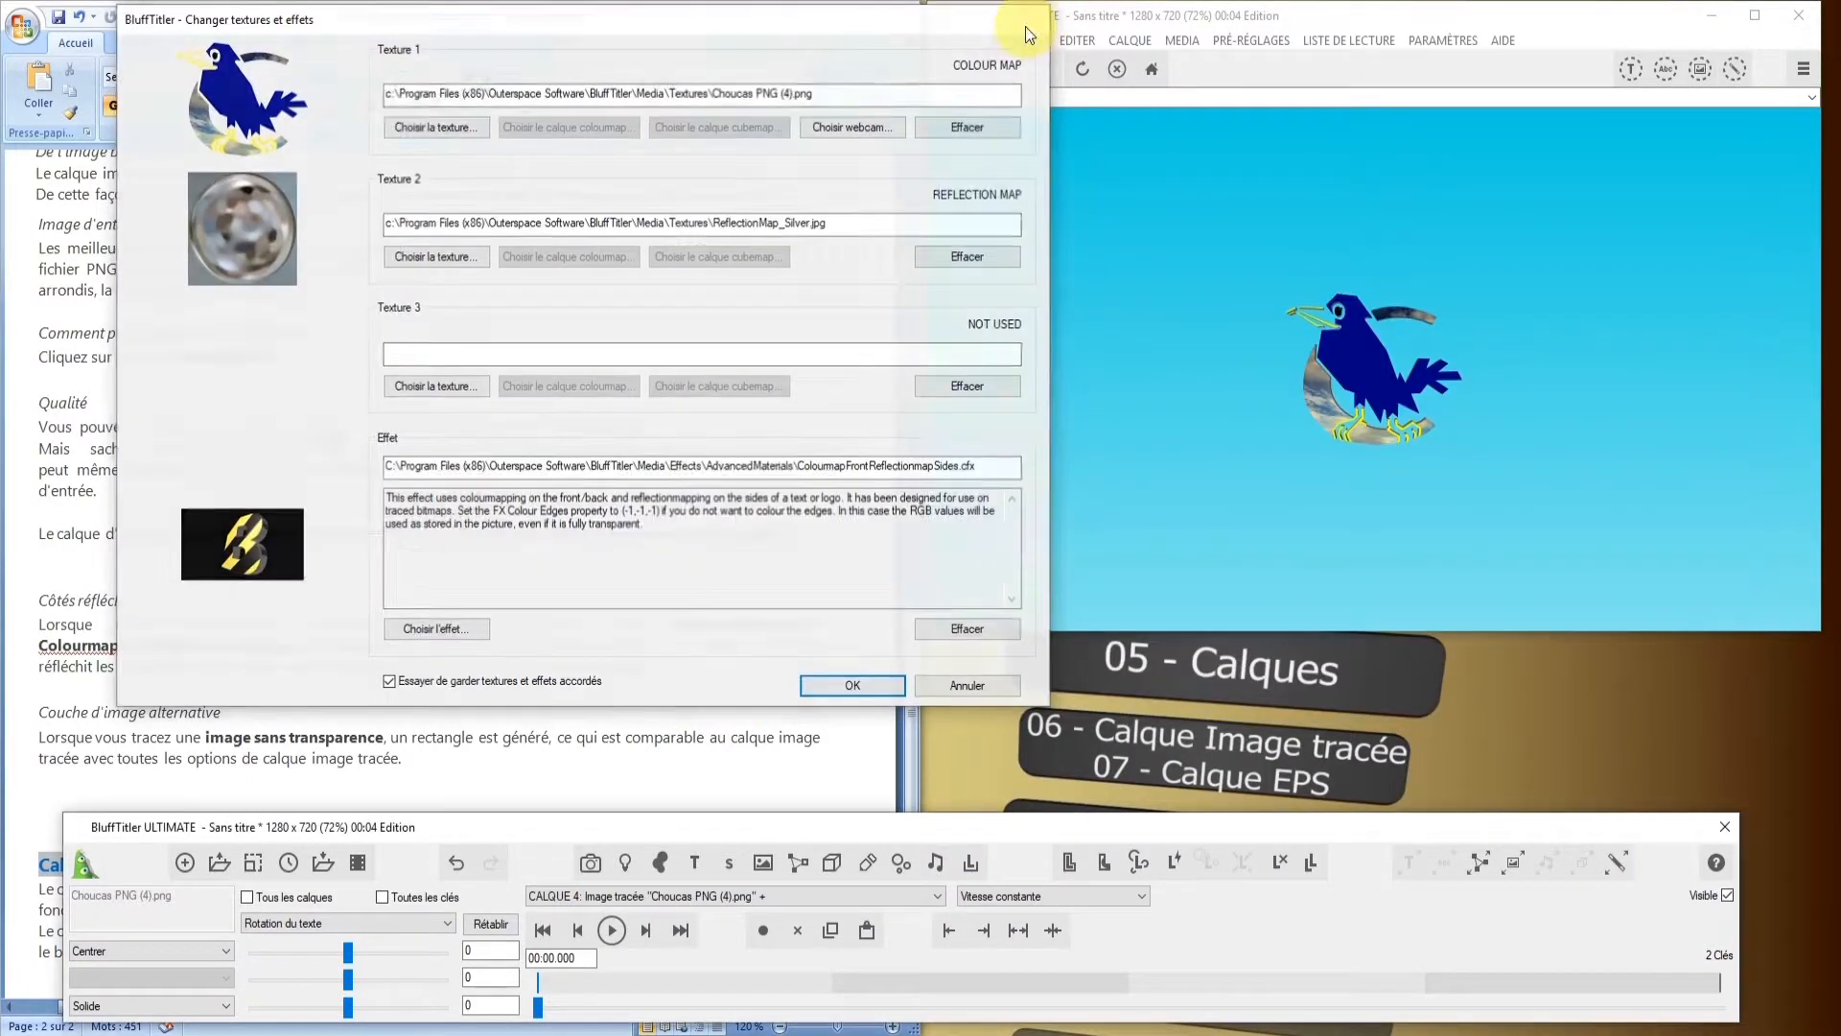
click(1020, 159)
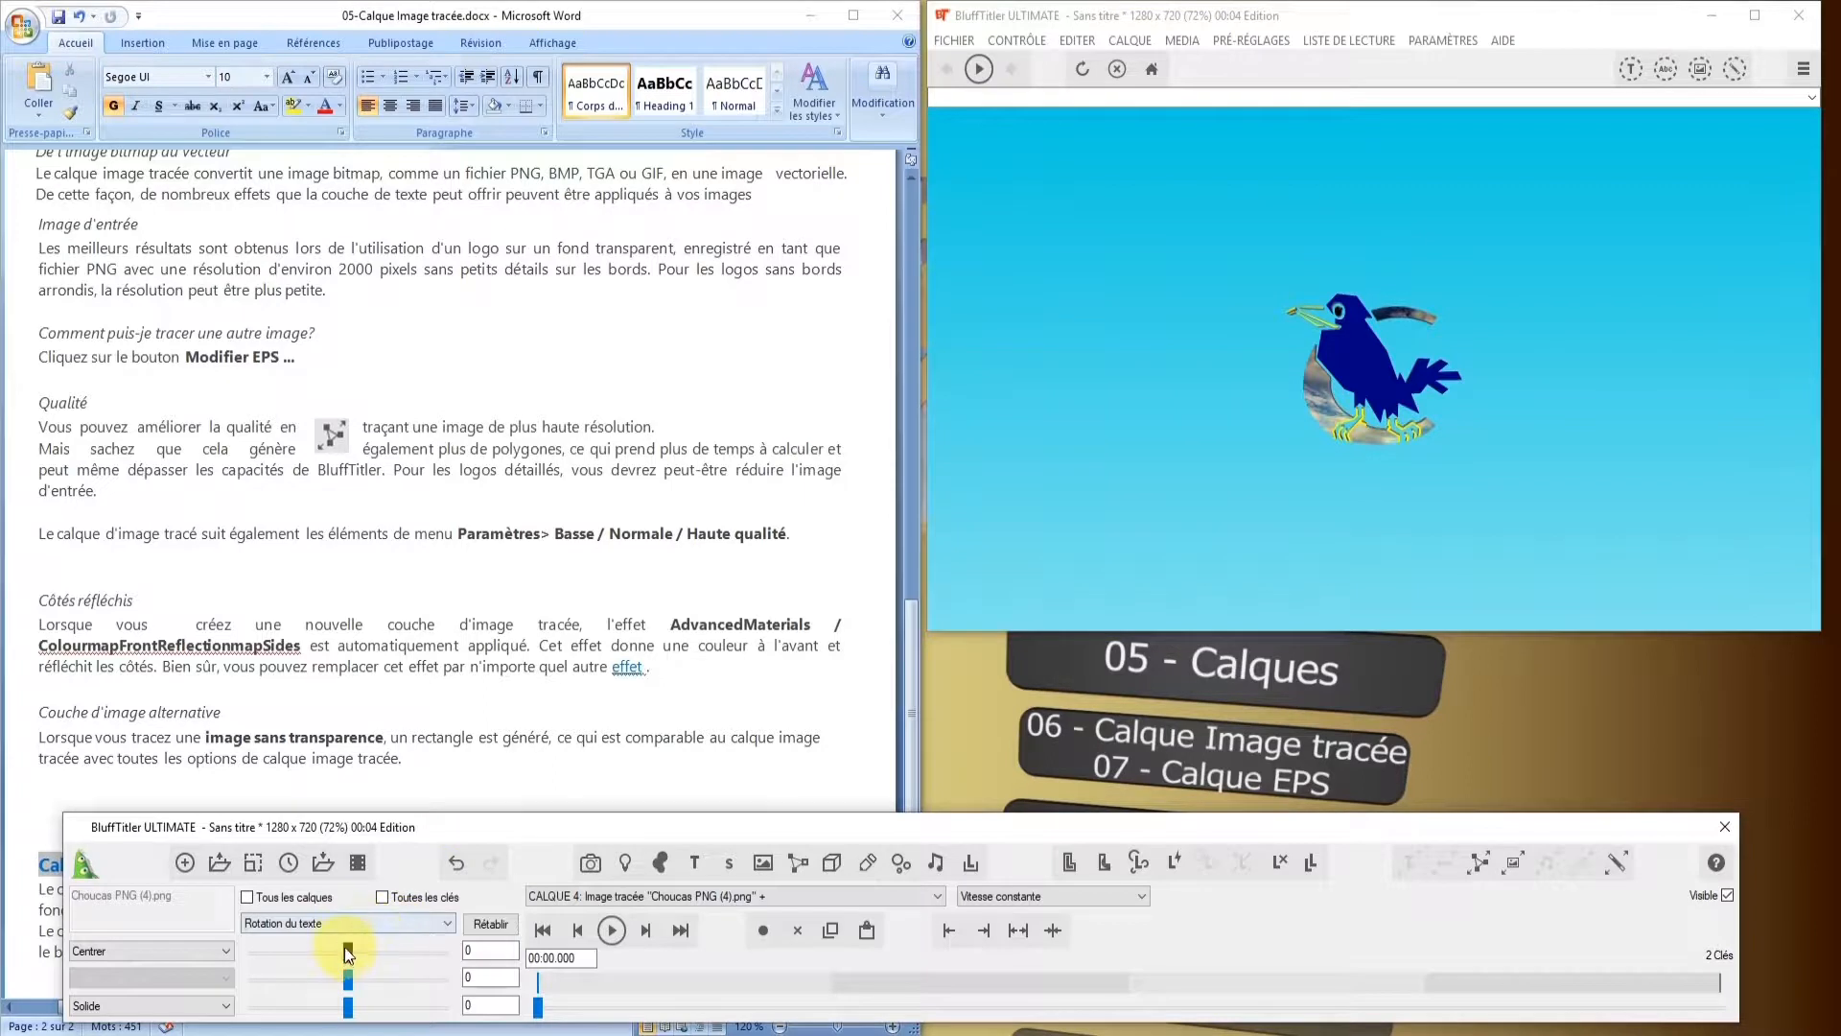
drag(348, 952, 331, 953)
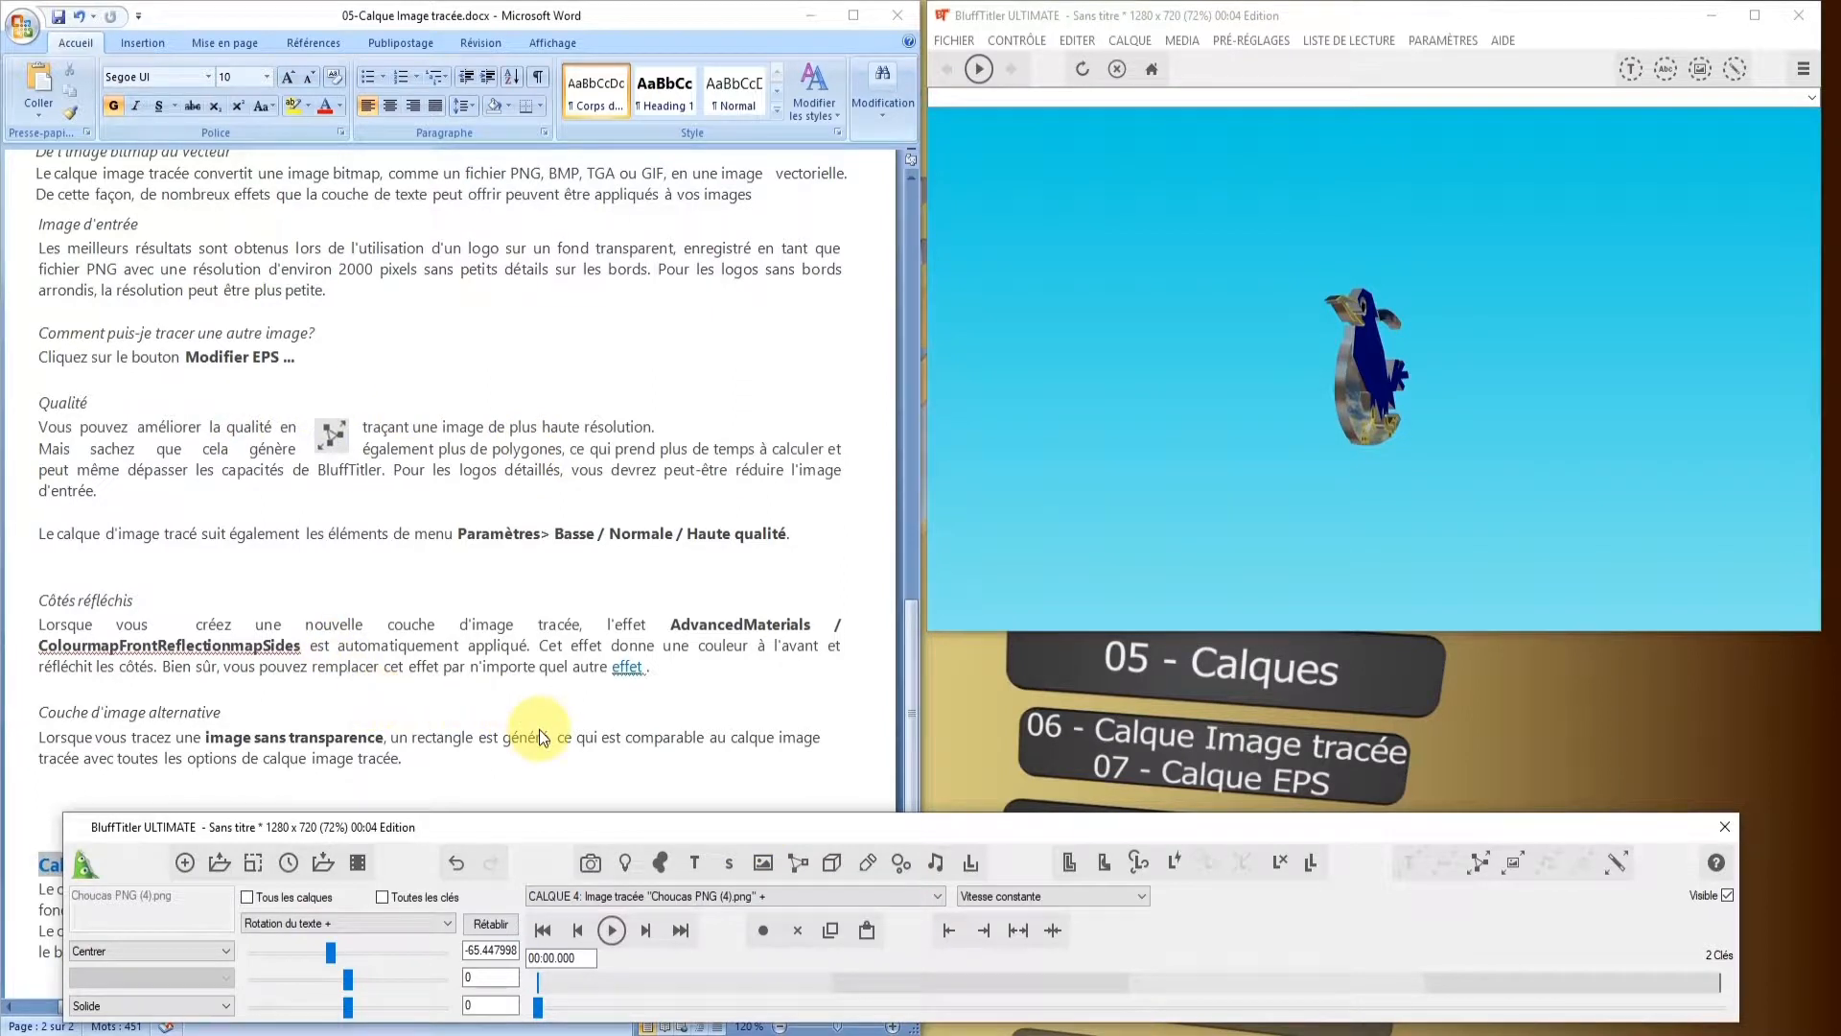
Change the bird layer's reflection map to the texture Filip- Reflectionmap-purple 2.jpg
click(1616, 866)
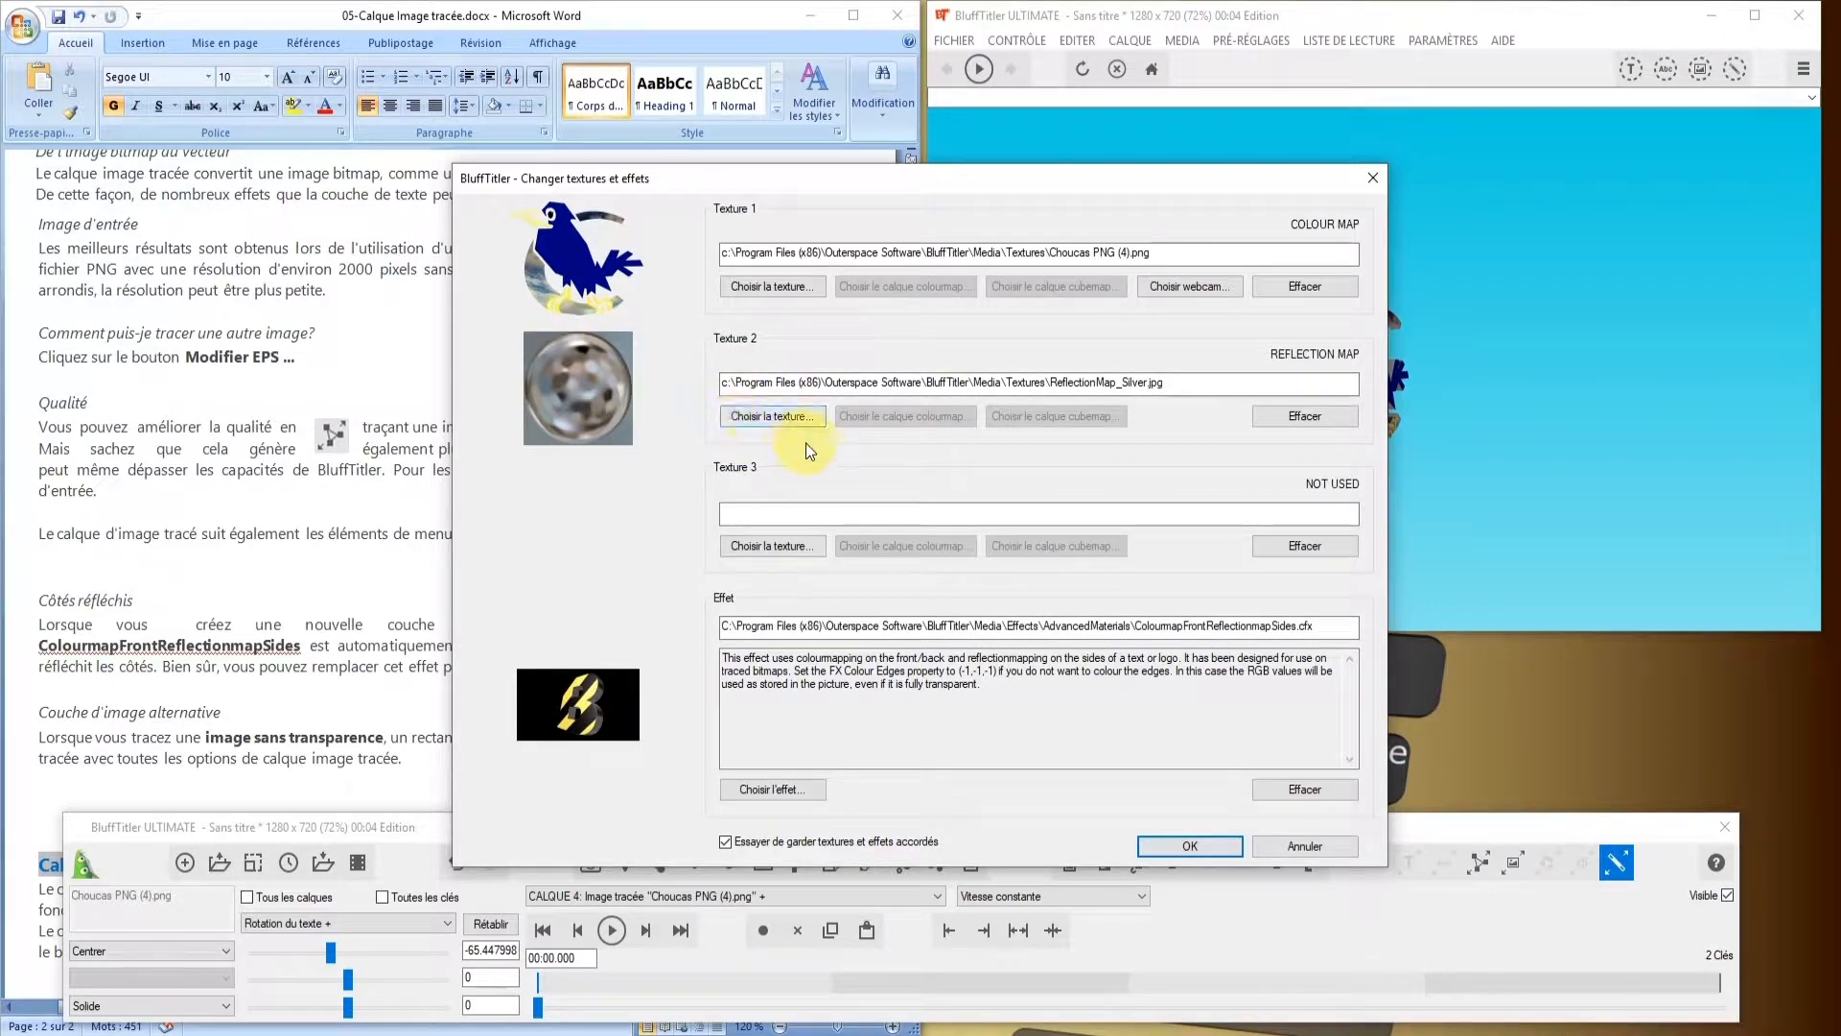
click(750, 416)
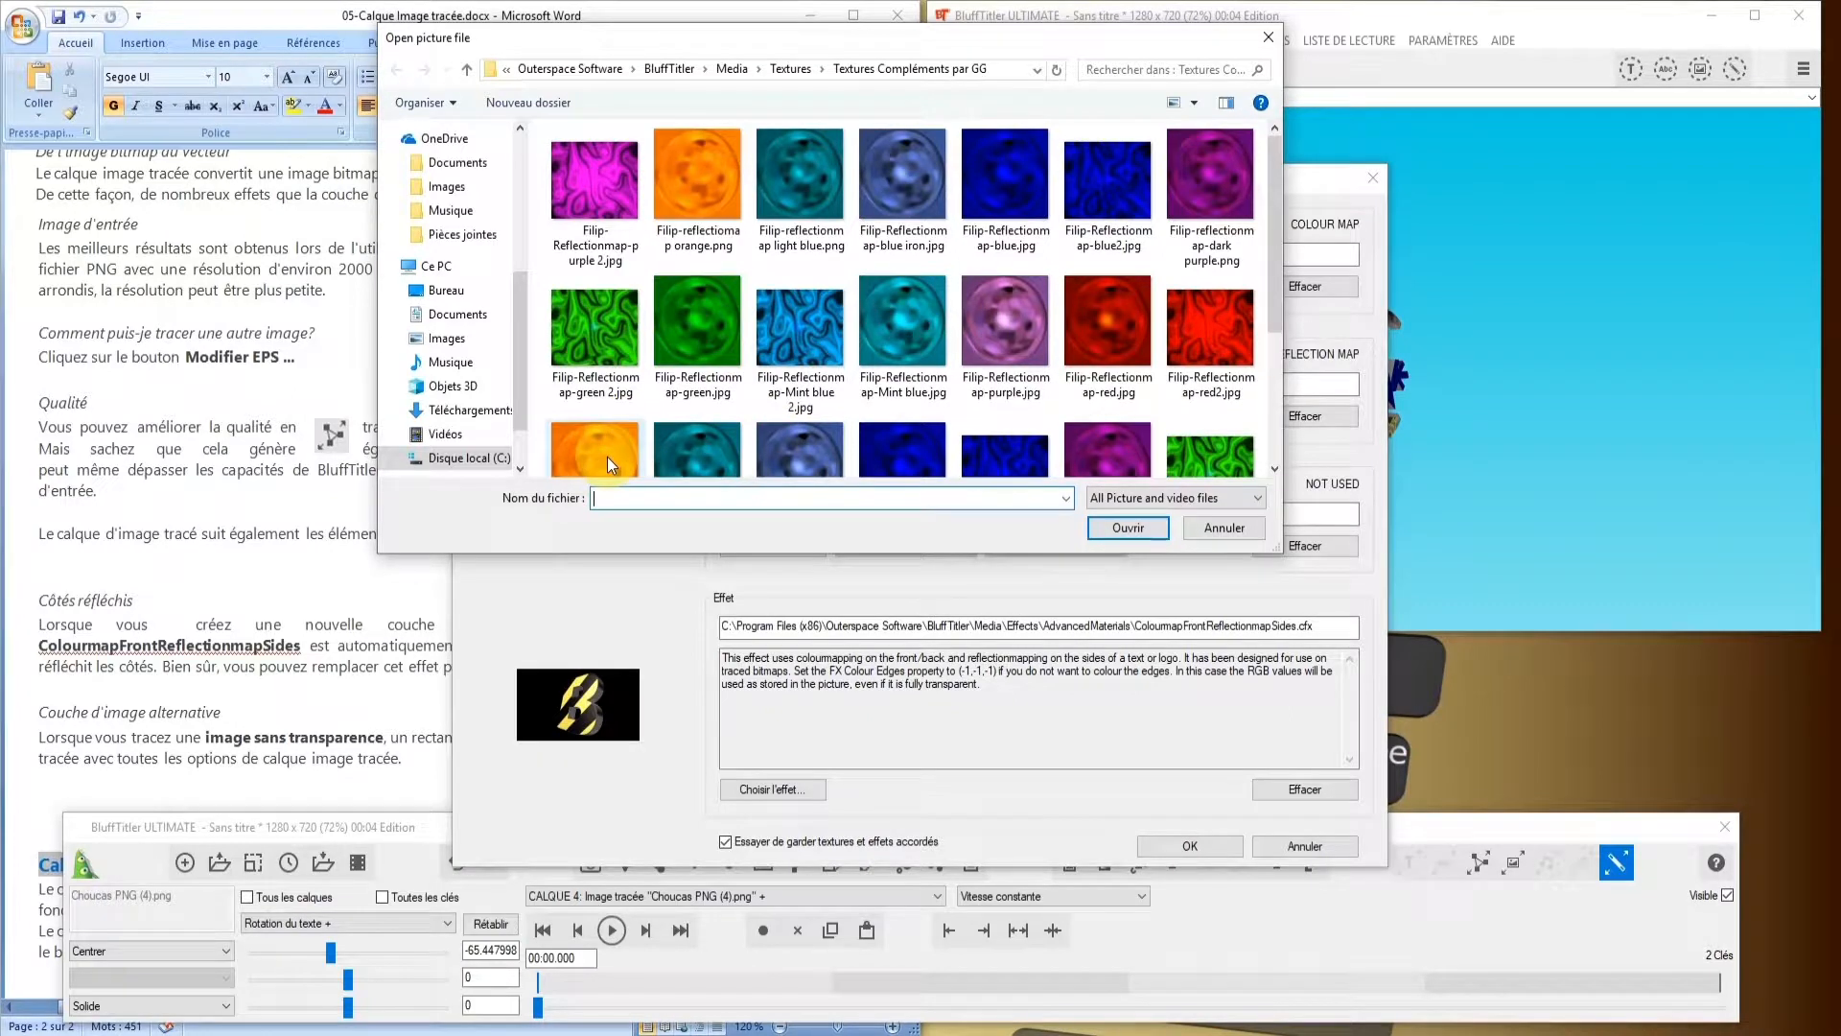
click(587, 197)
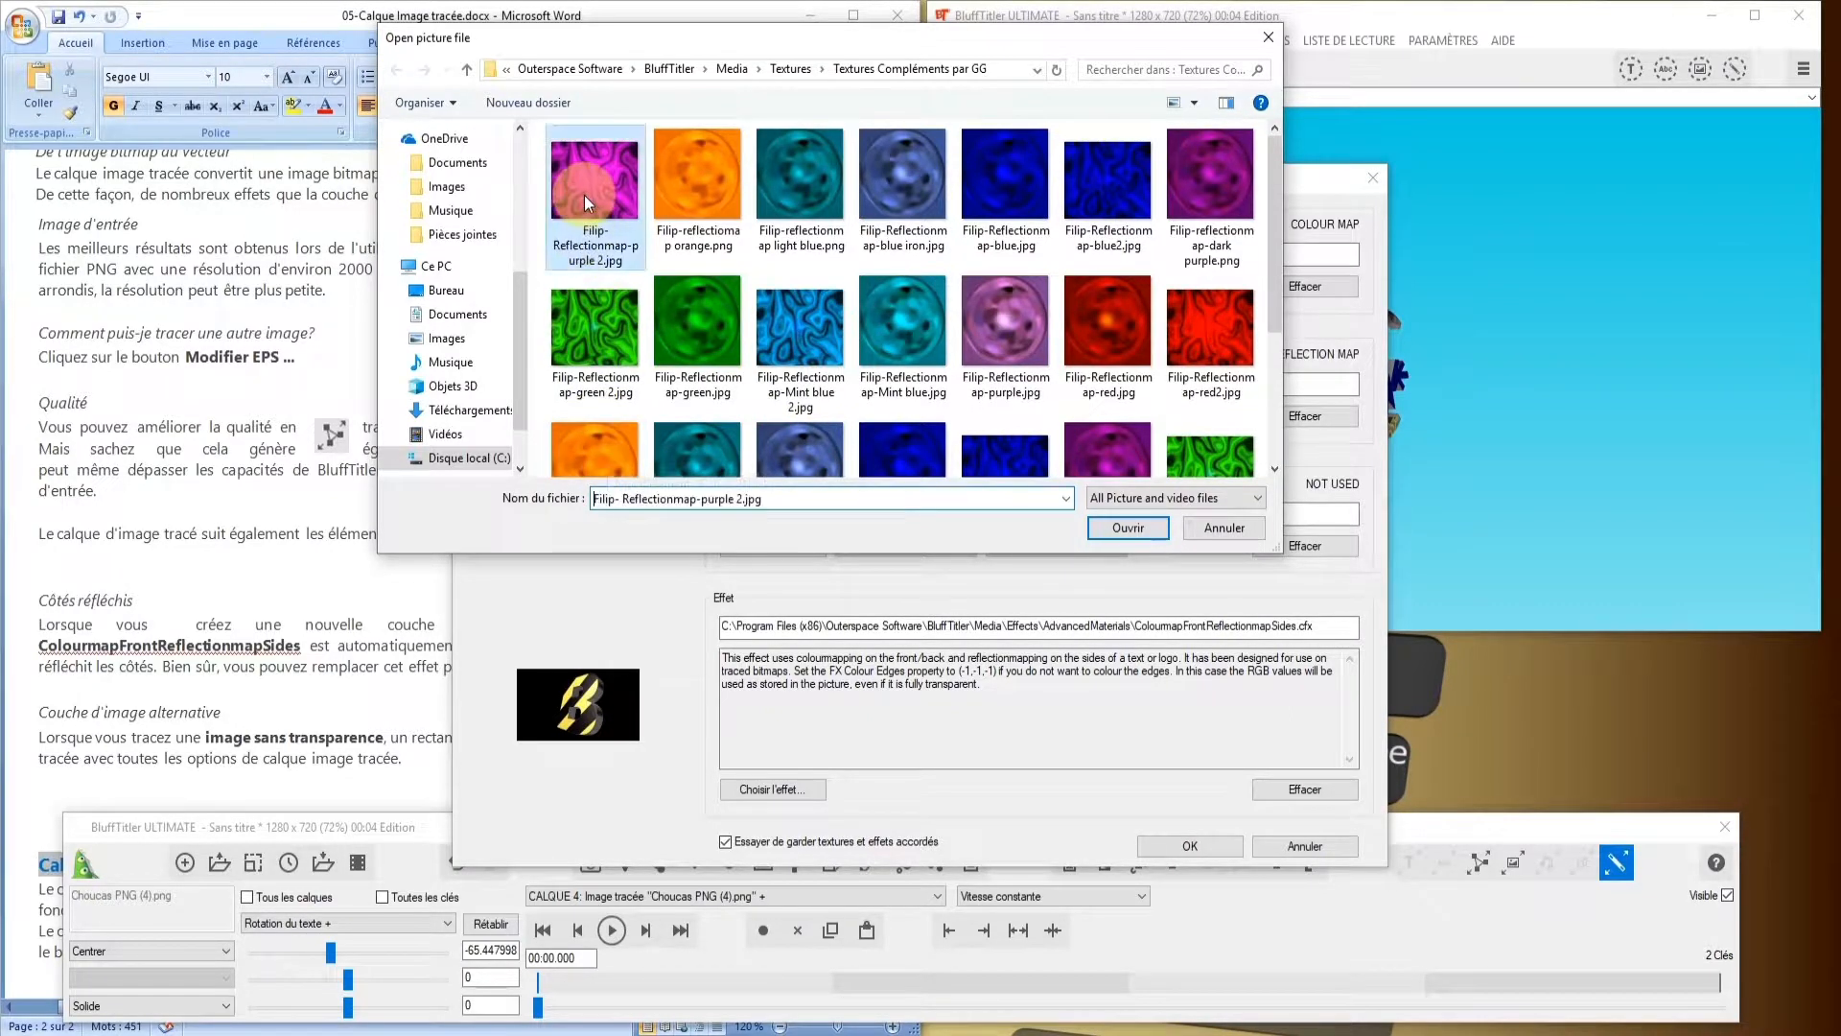
click(1118, 530)
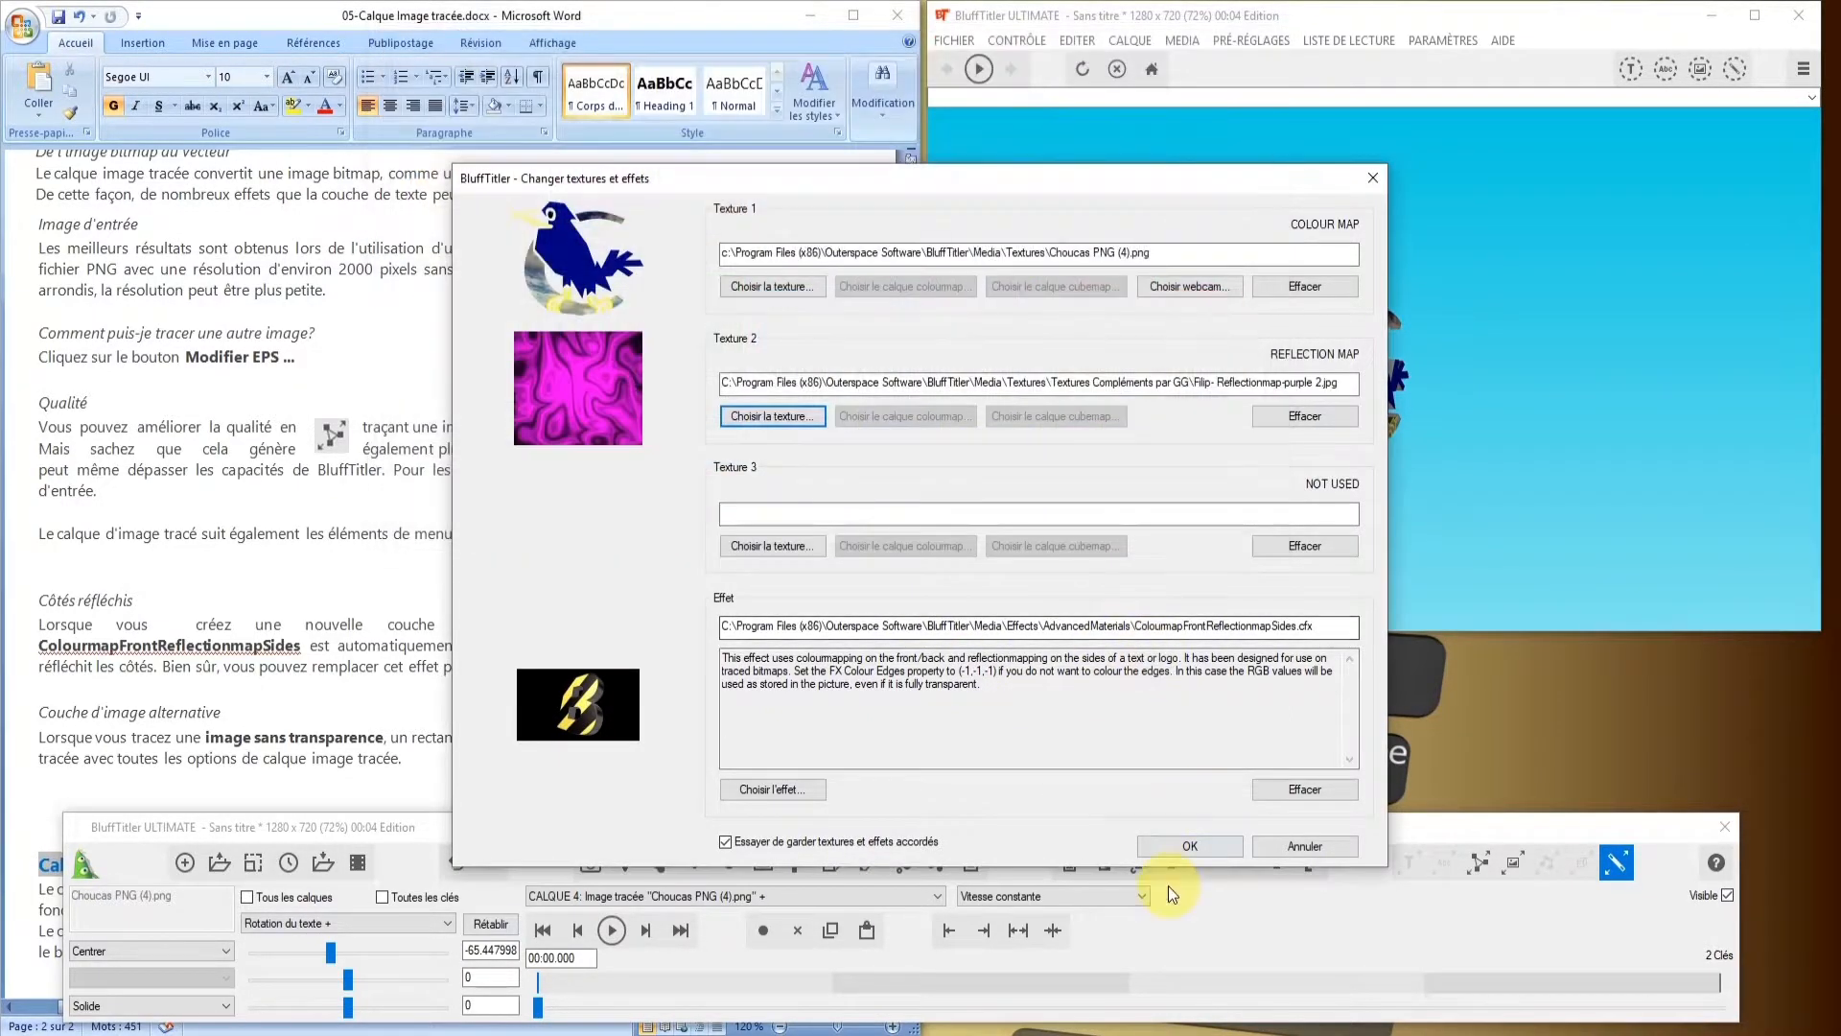
click(1180, 850)
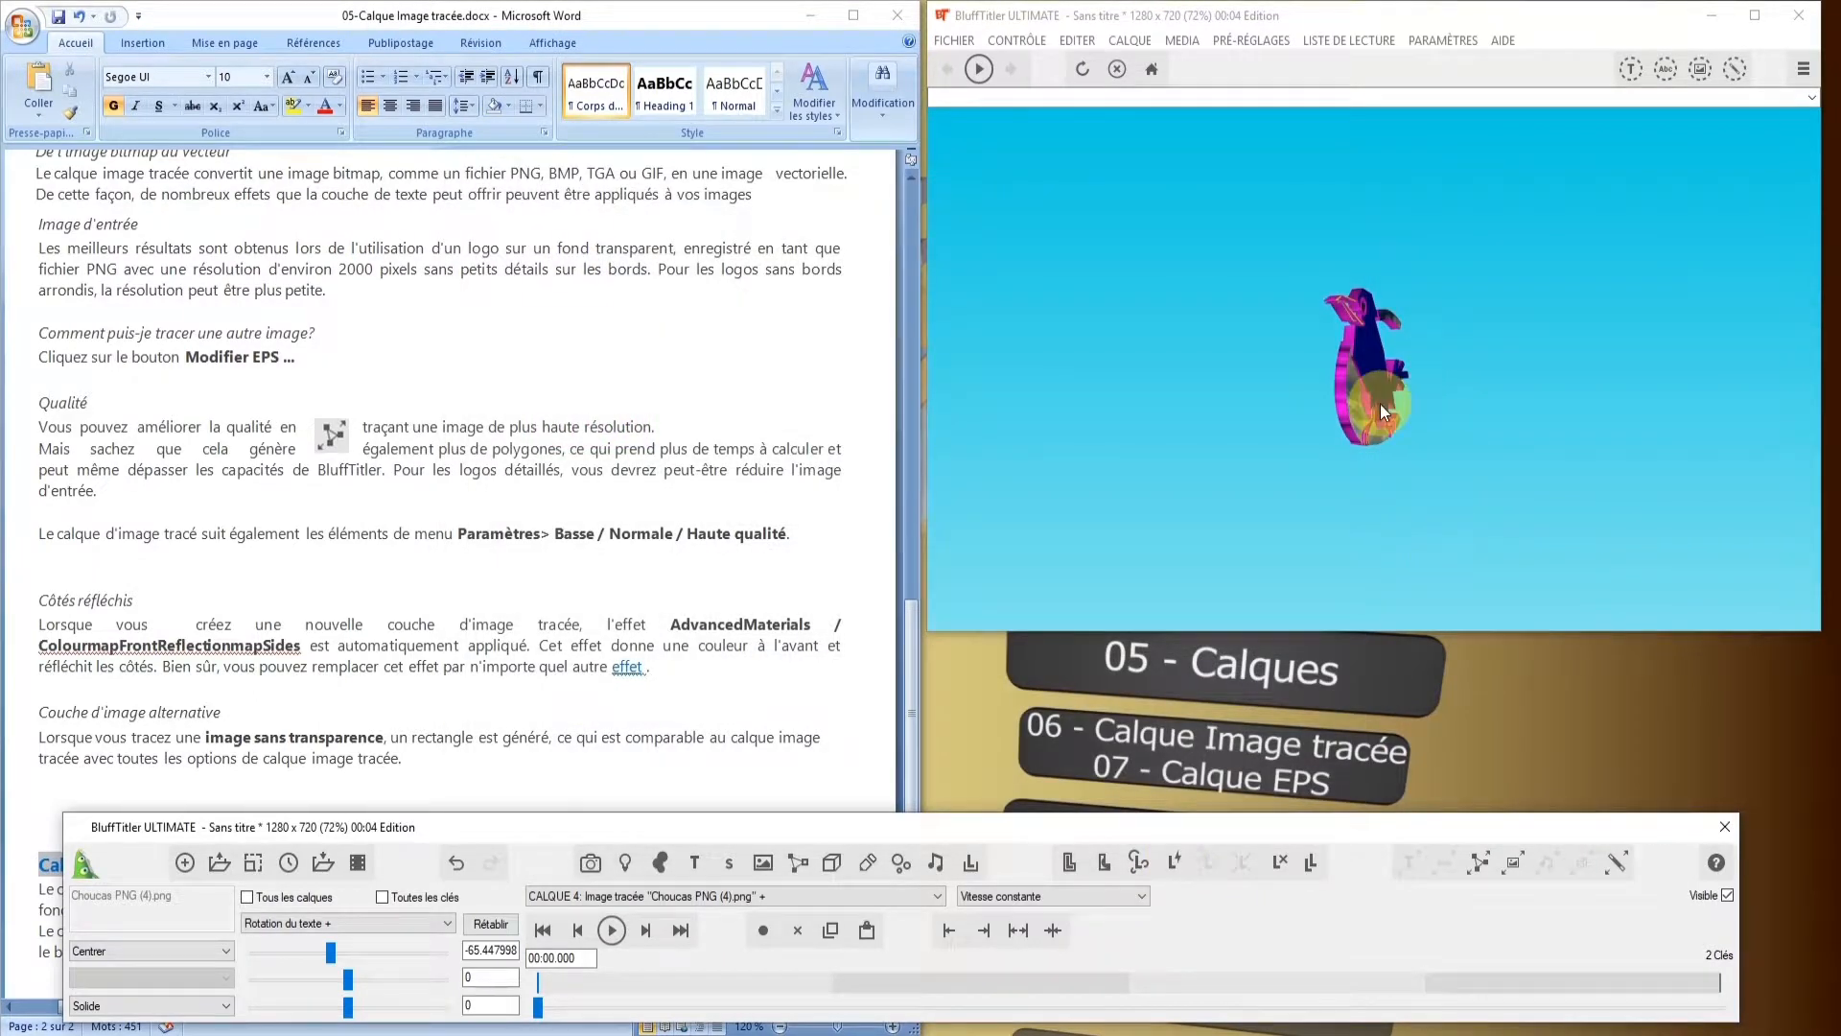
Rotate the traced bird to about -47 and bring it closer with a depth position of about 444
mouse_move(325, 952)
mouse_down()
mouse_move(345, 961)
mouse_move(303, 957)
mouse_move(334, 964)
mouse_up()
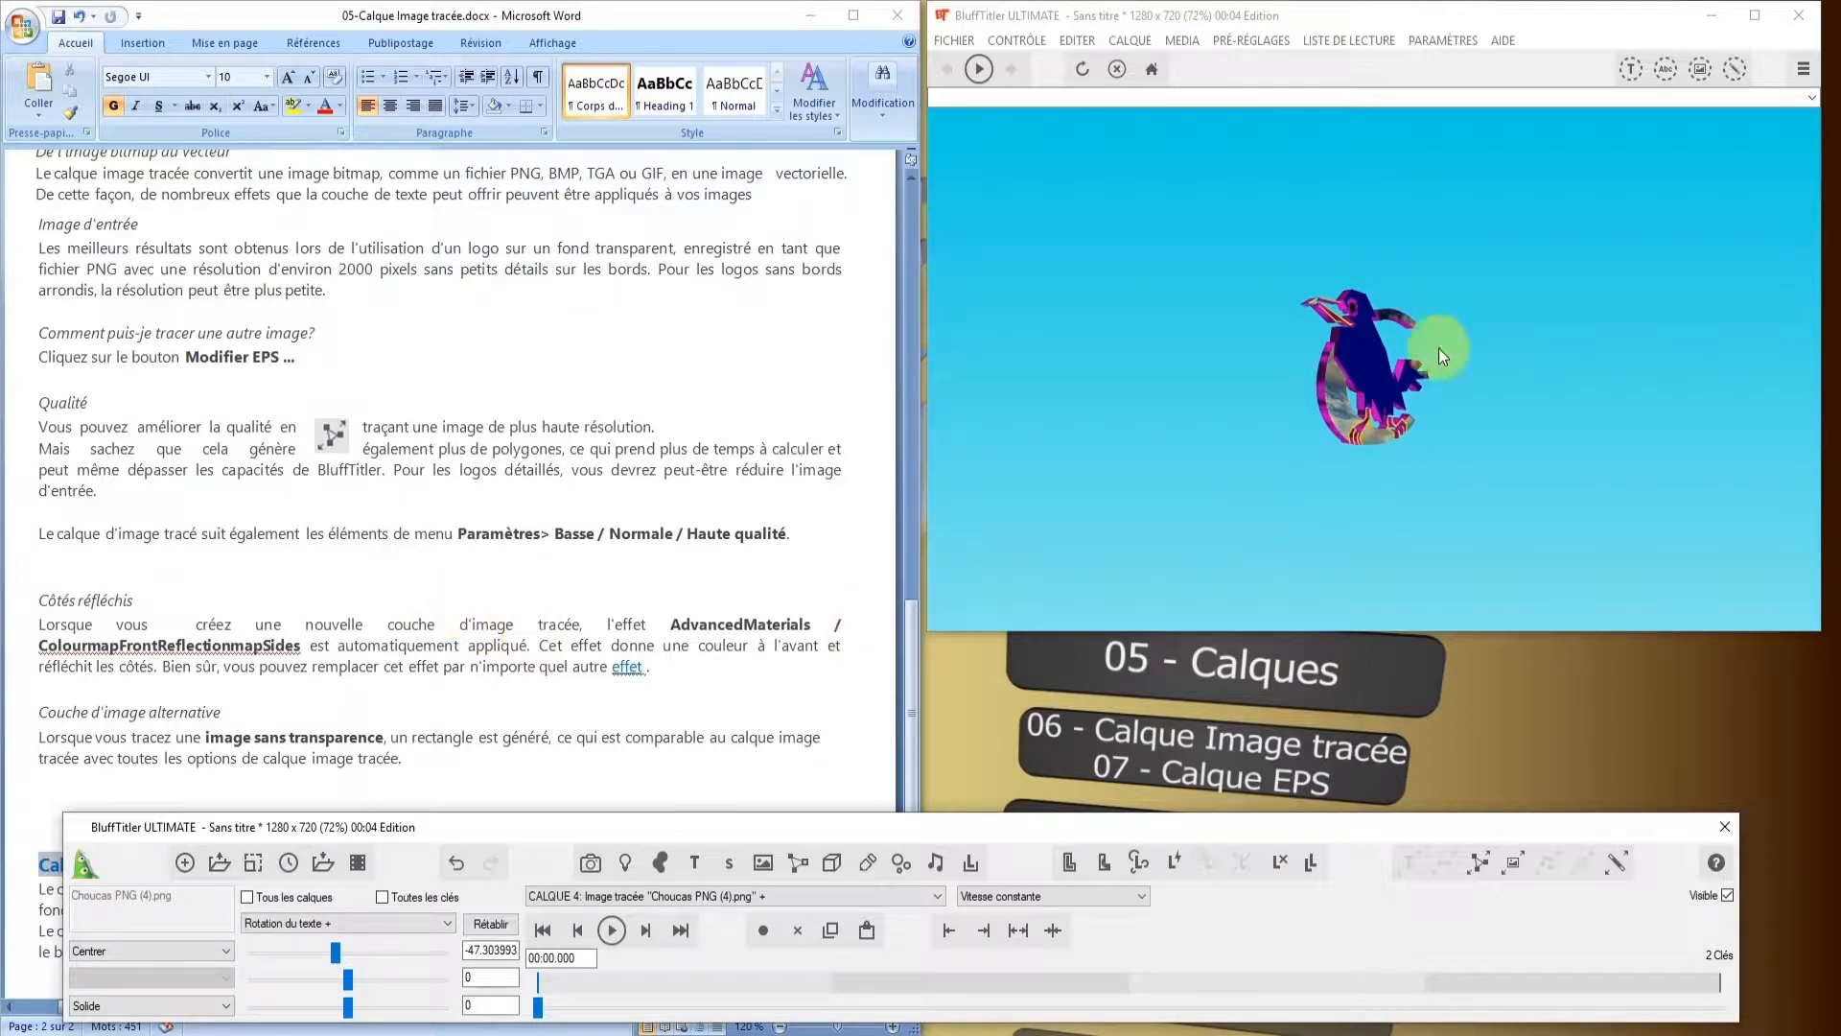
click(403, 924)
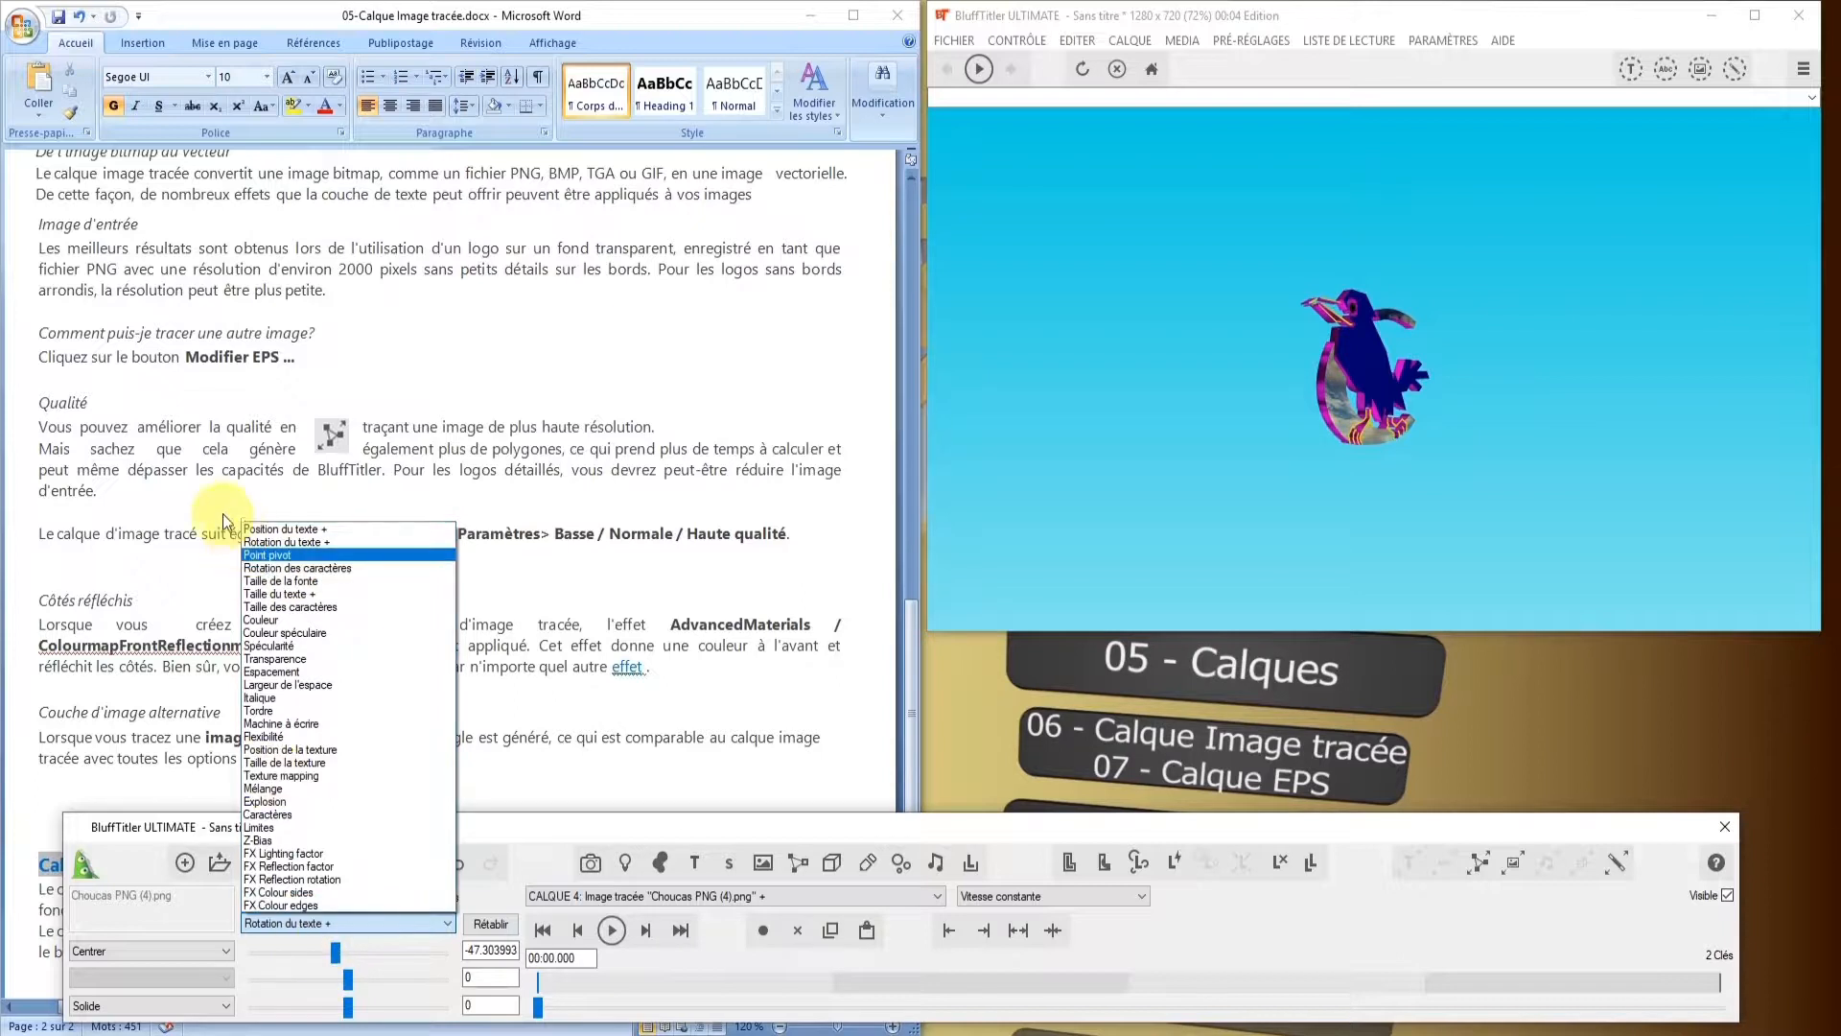
click(284, 529)
mouse_move(376, 1014)
mouse_down()
mouse_move(351, 1011)
mouse_move(370, 1011)
mouse_up()
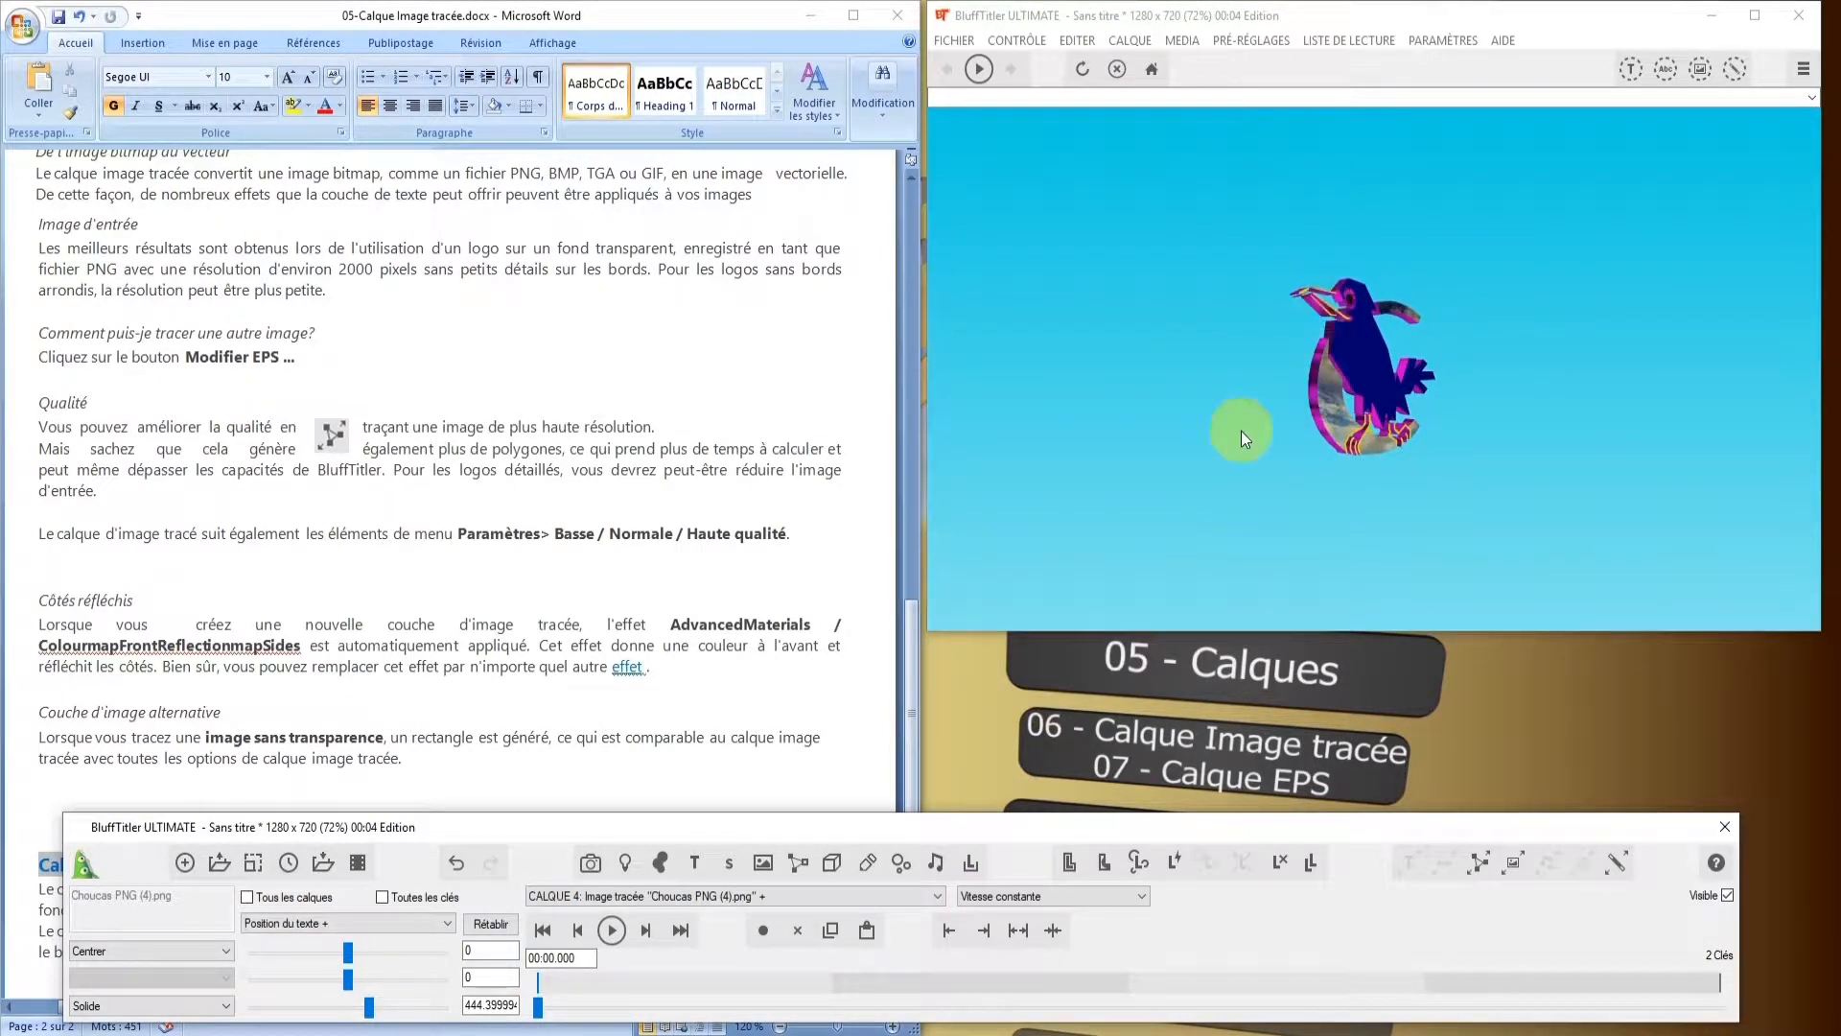
Add an ordinary image layer using the same bird picture, Choucas PNG (4).png
drag(912, 650, 913, 694)
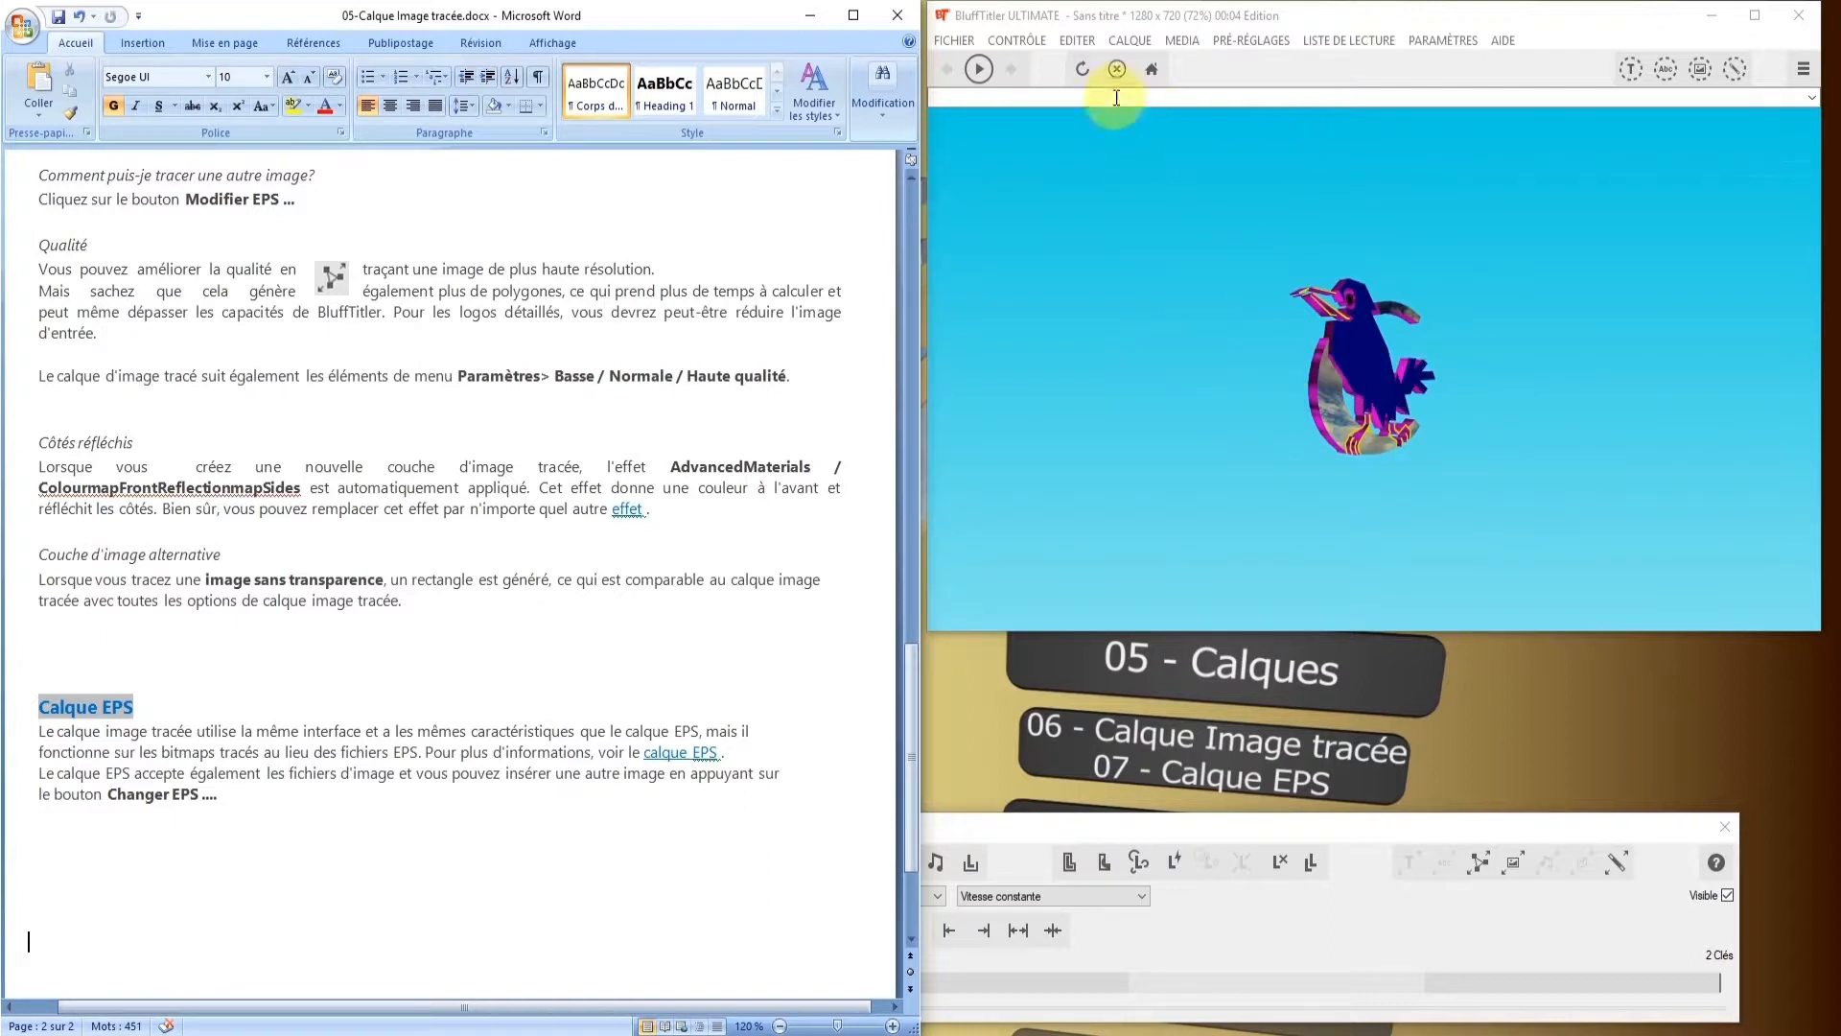
click(1130, 42)
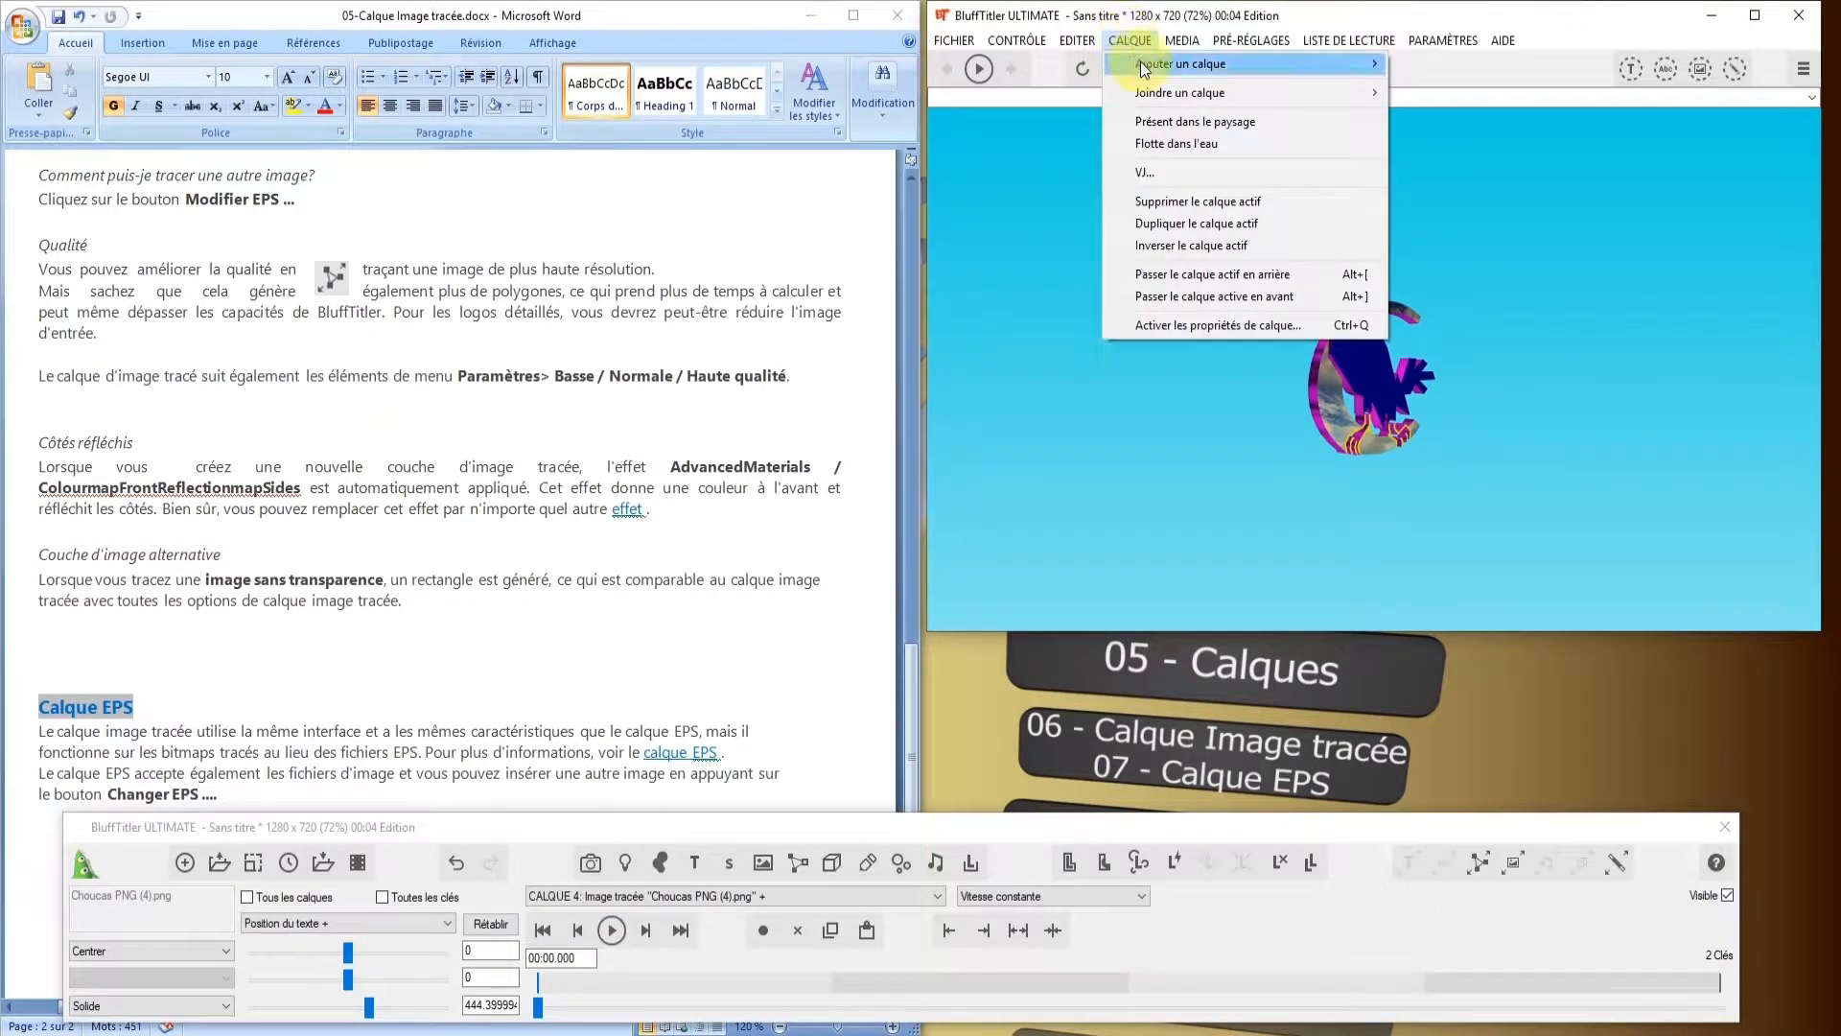
mouse_move(1194, 69)
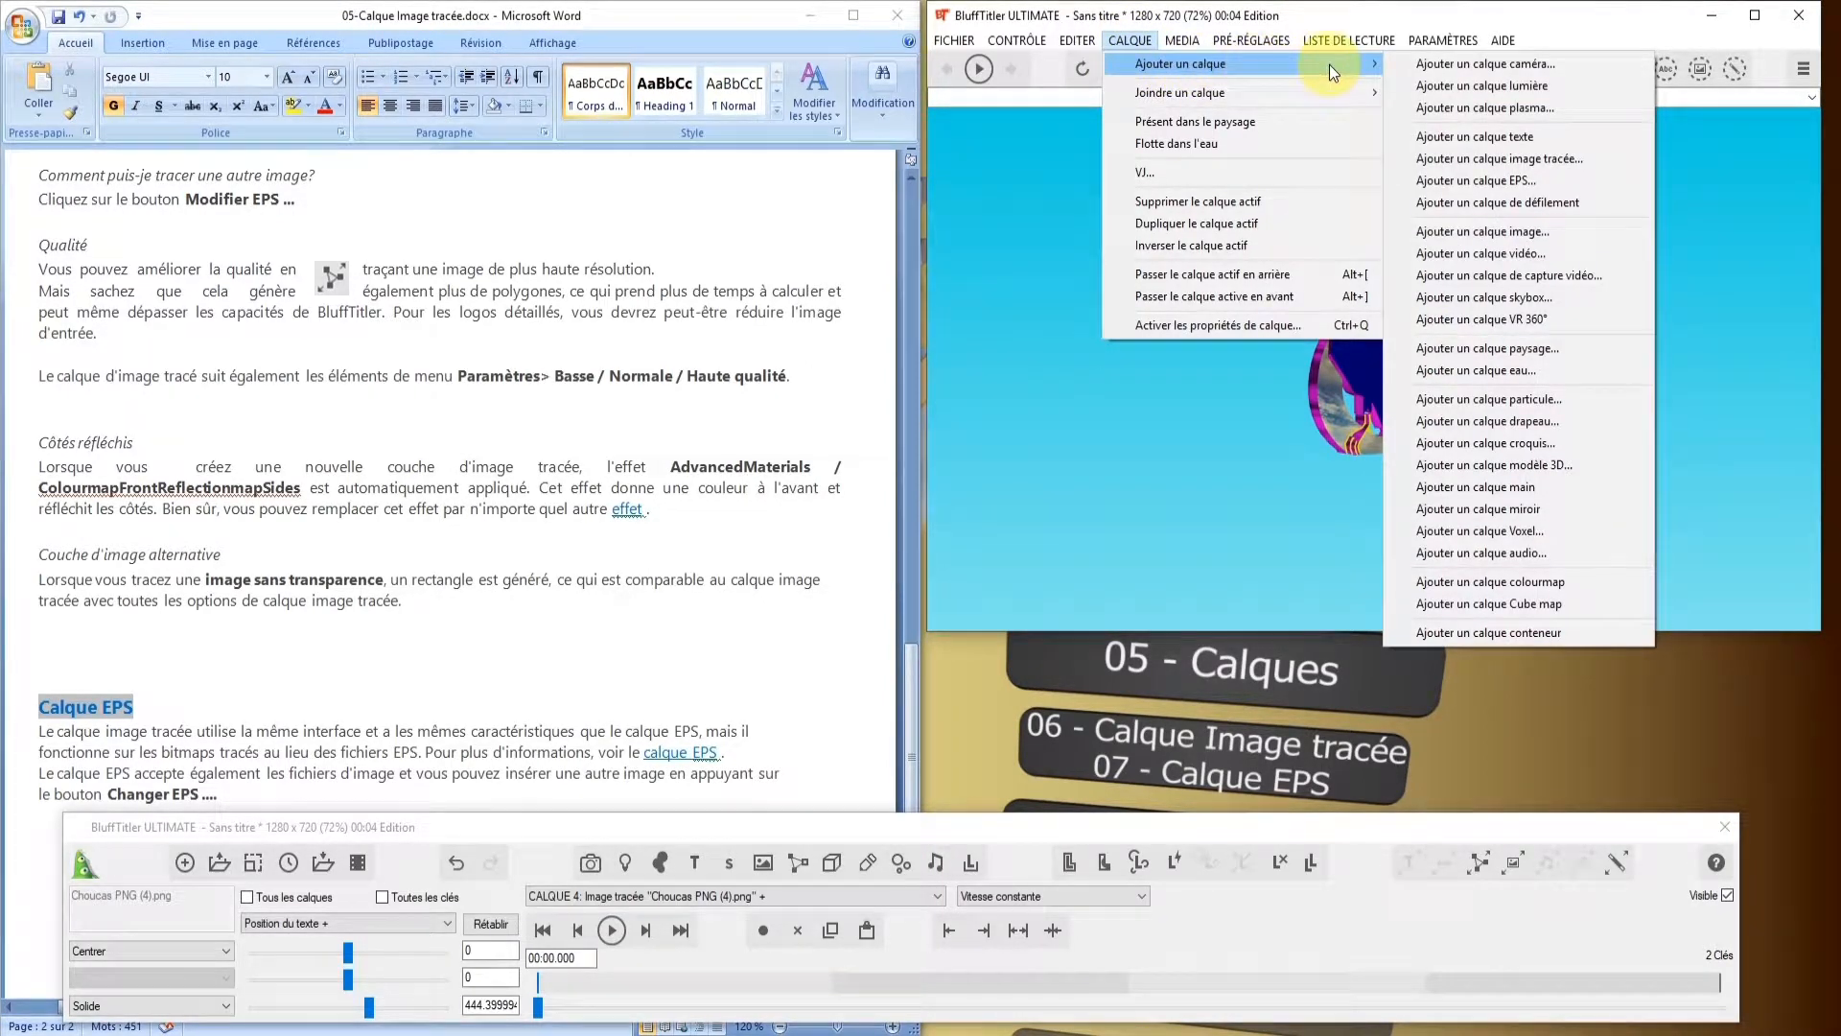
click(1475, 234)
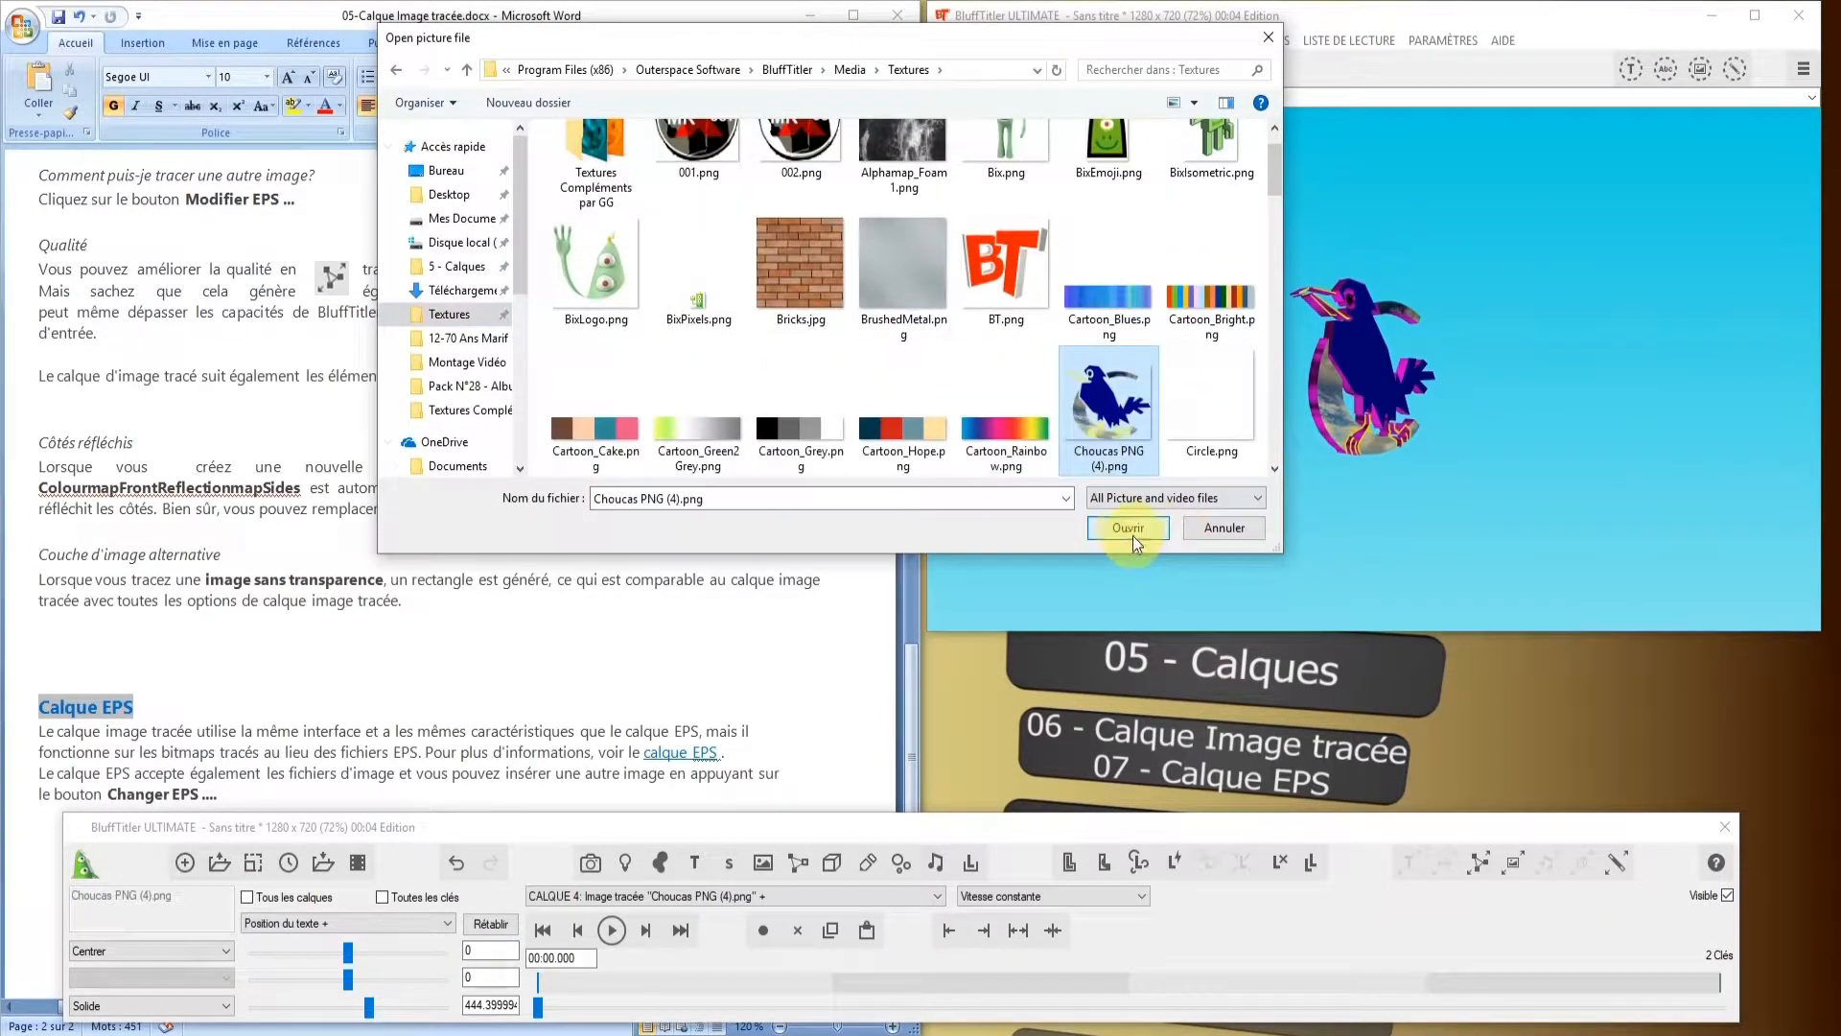
click(1136, 535)
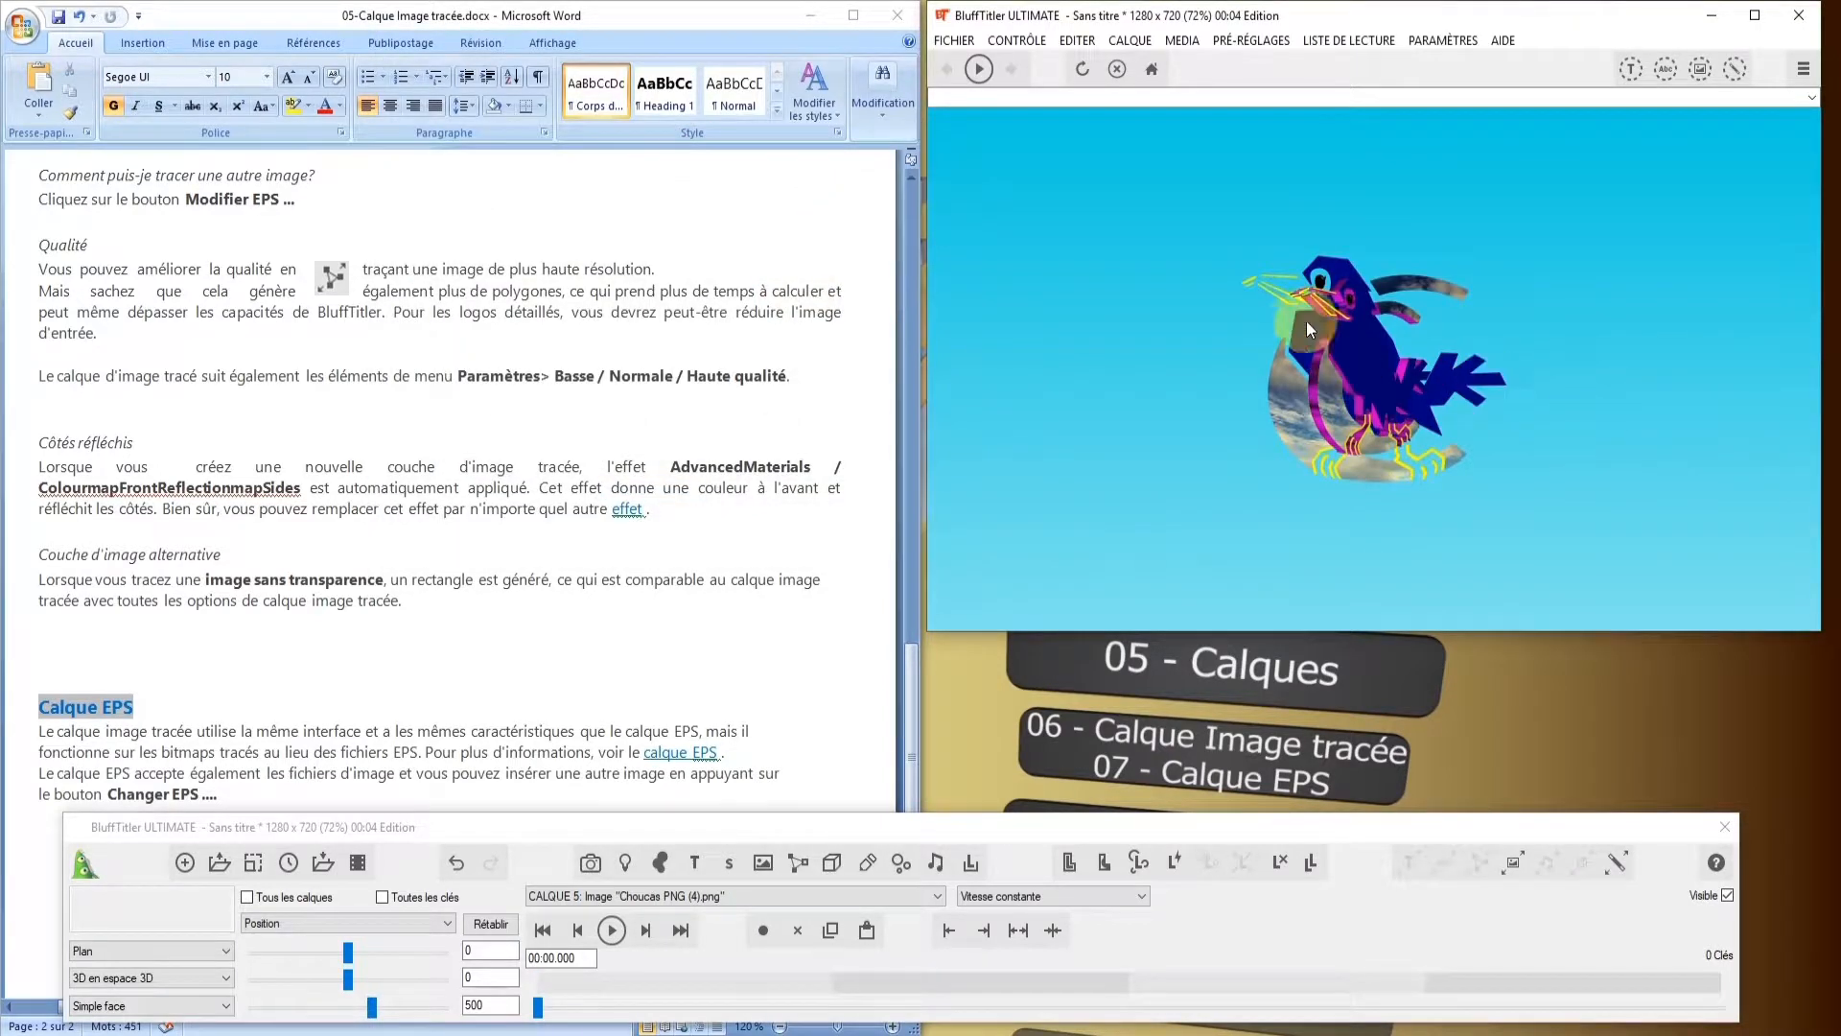
Move the new image layer beside the traced bird, to about -254 by 10, and set its style to Solide
drag(1296, 330, 991, 318)
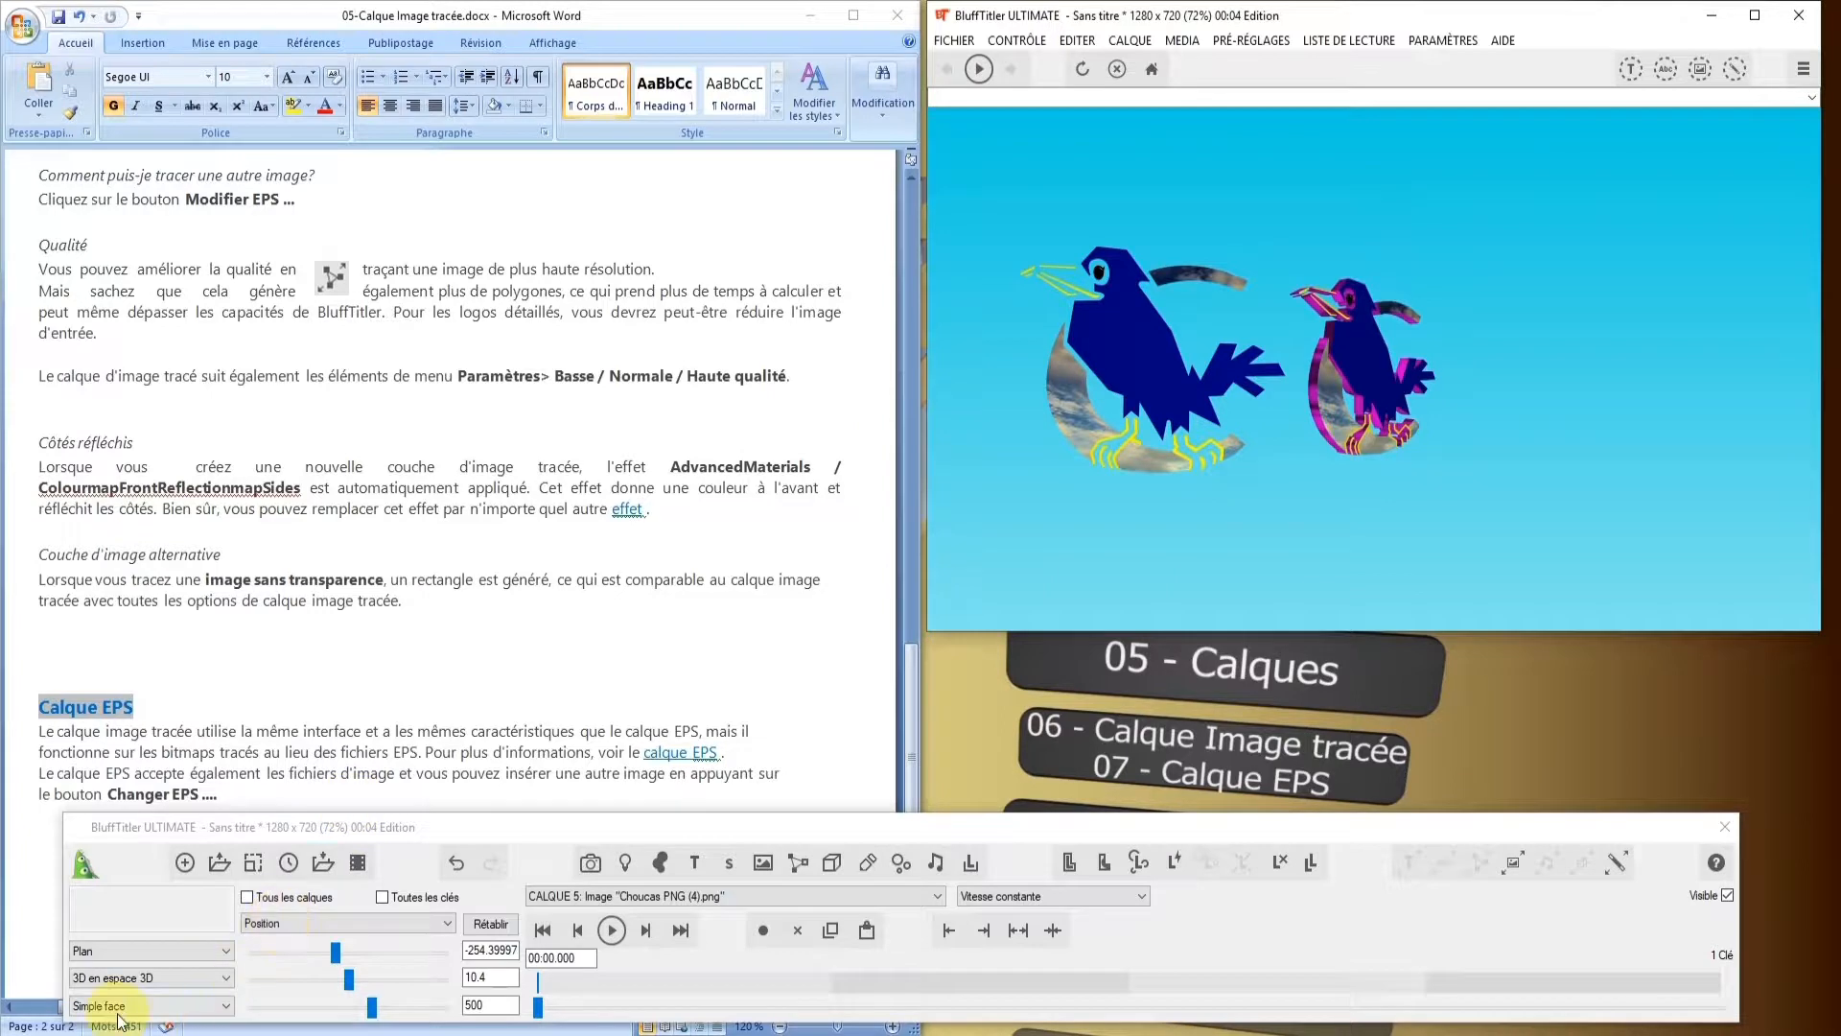
click(227, 1007)
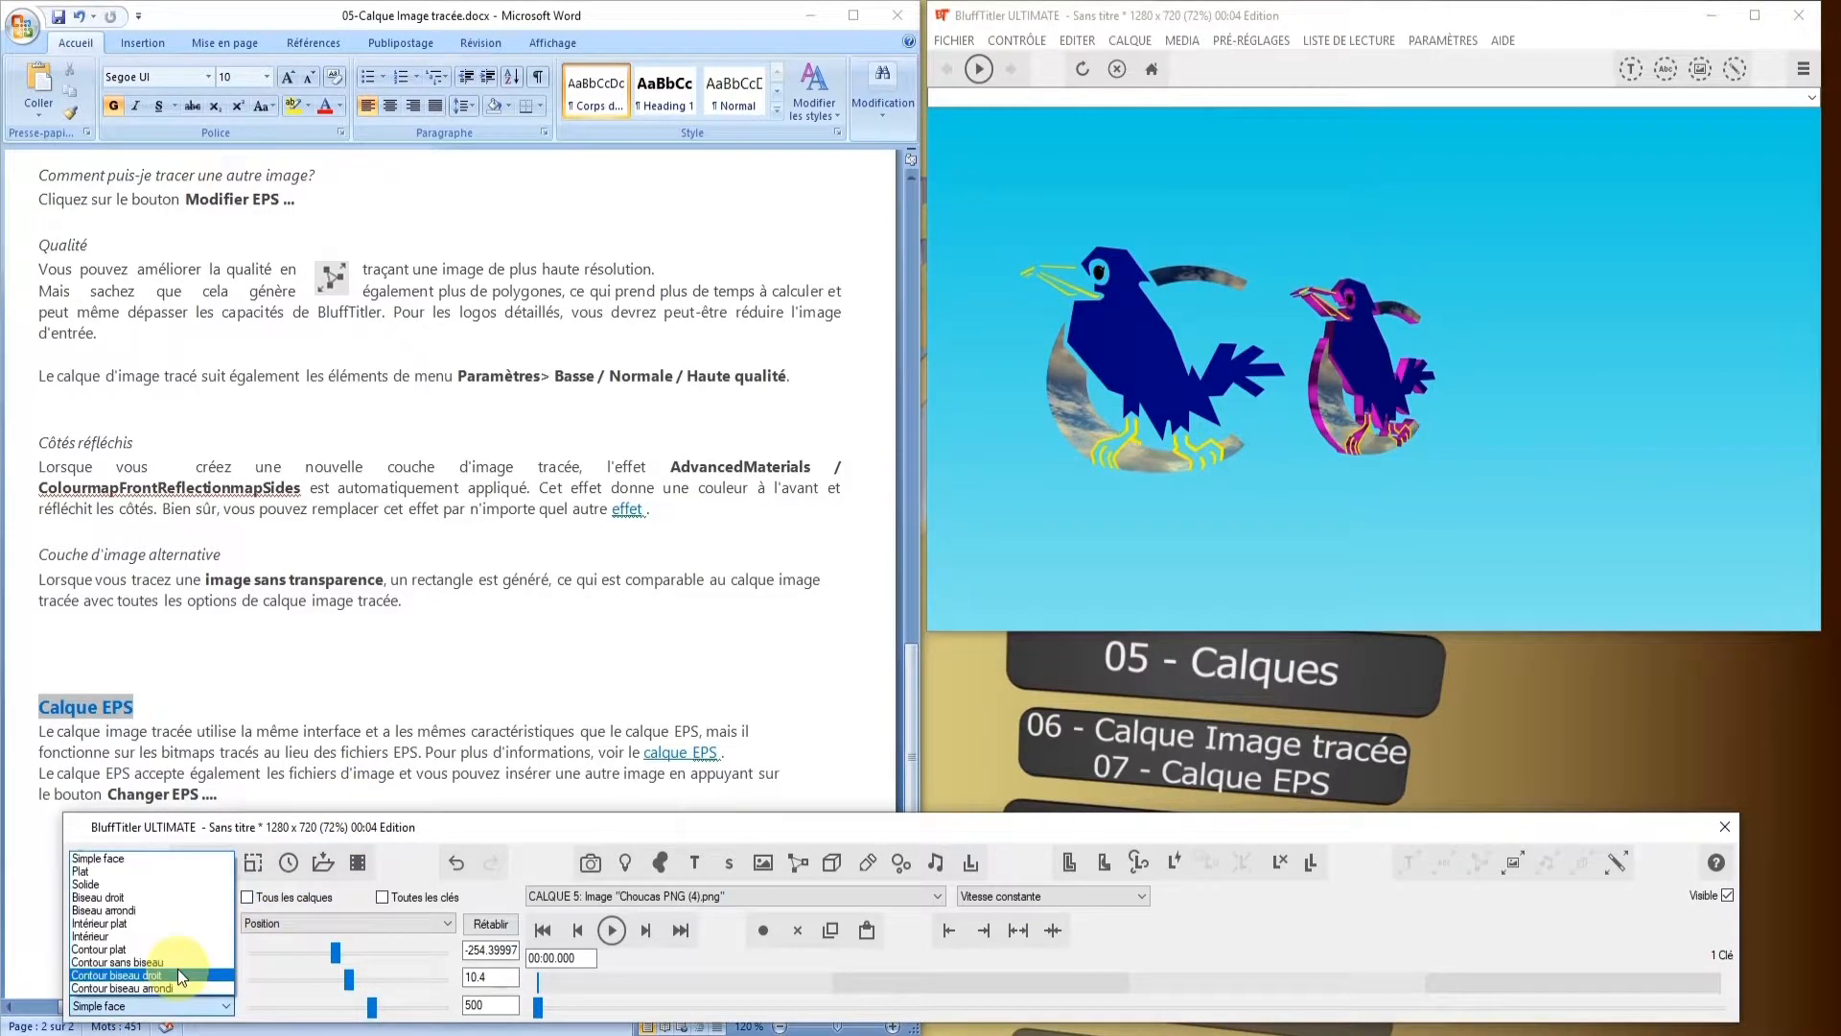
click(103, 884)
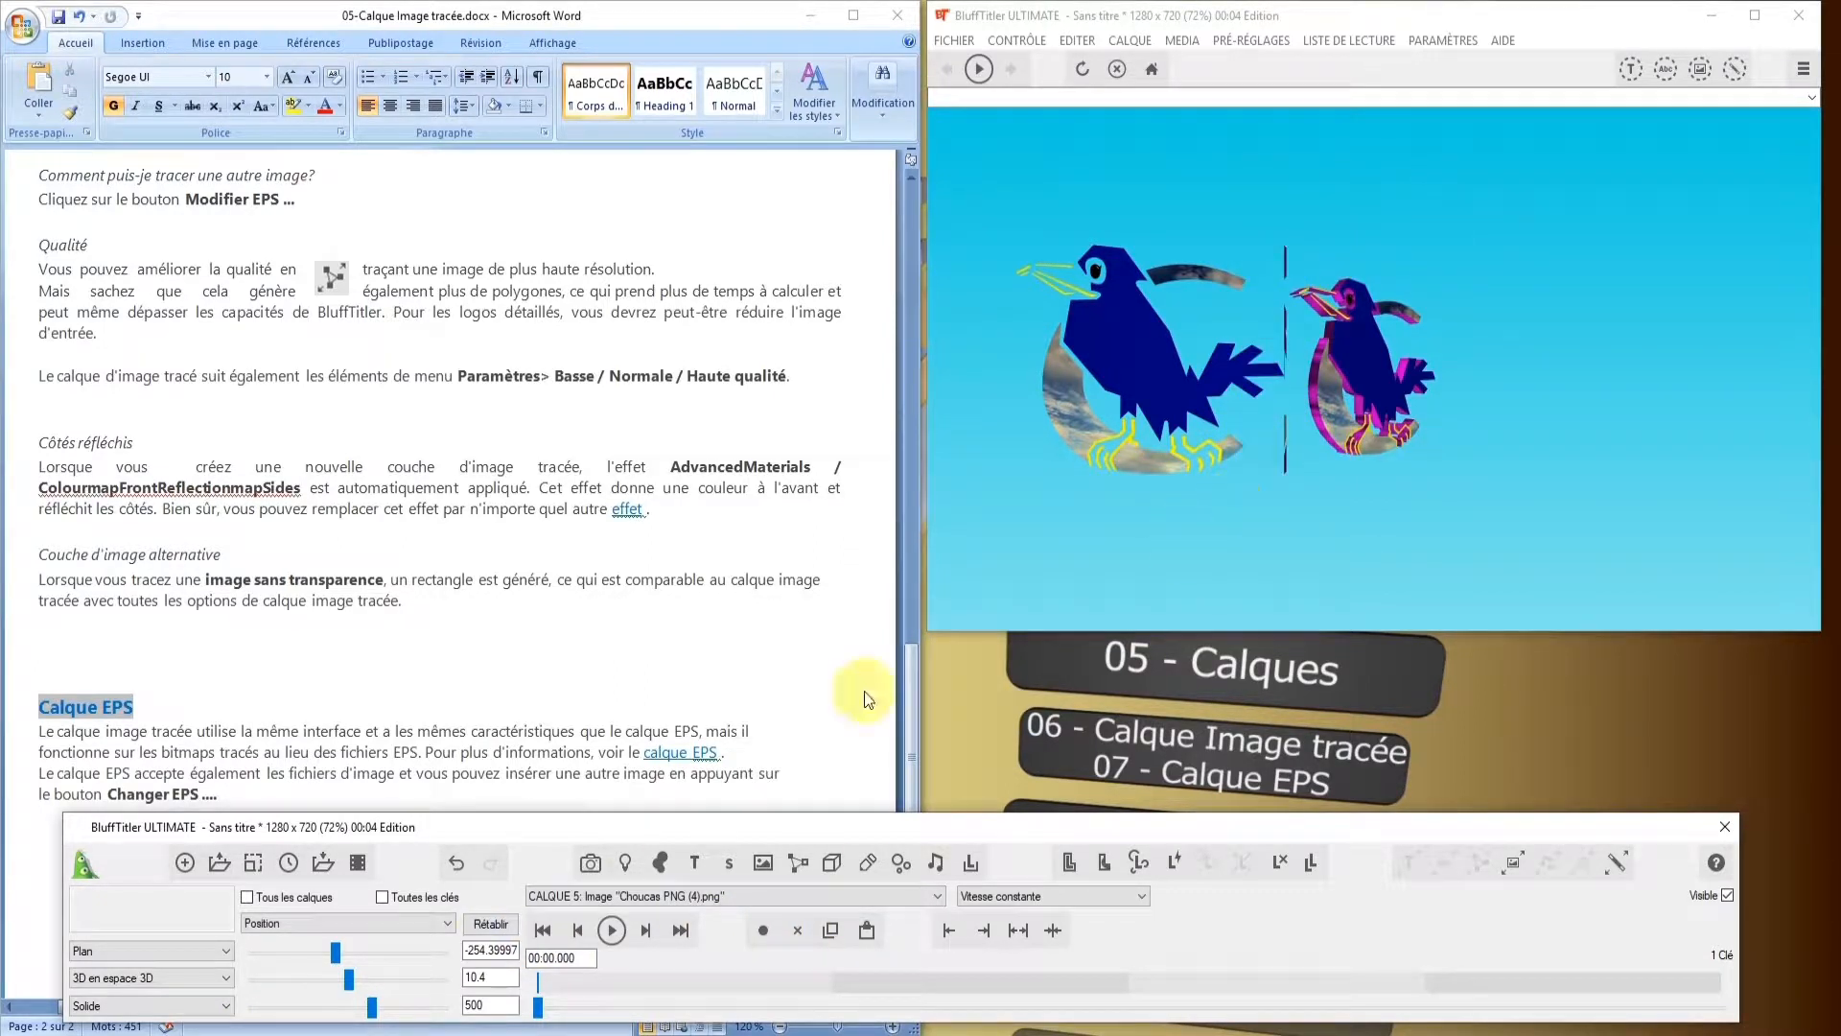
Rotate the solid image layer to about 269 with its first Rotation value to compare its sides with the traced bird
click(446, 922)
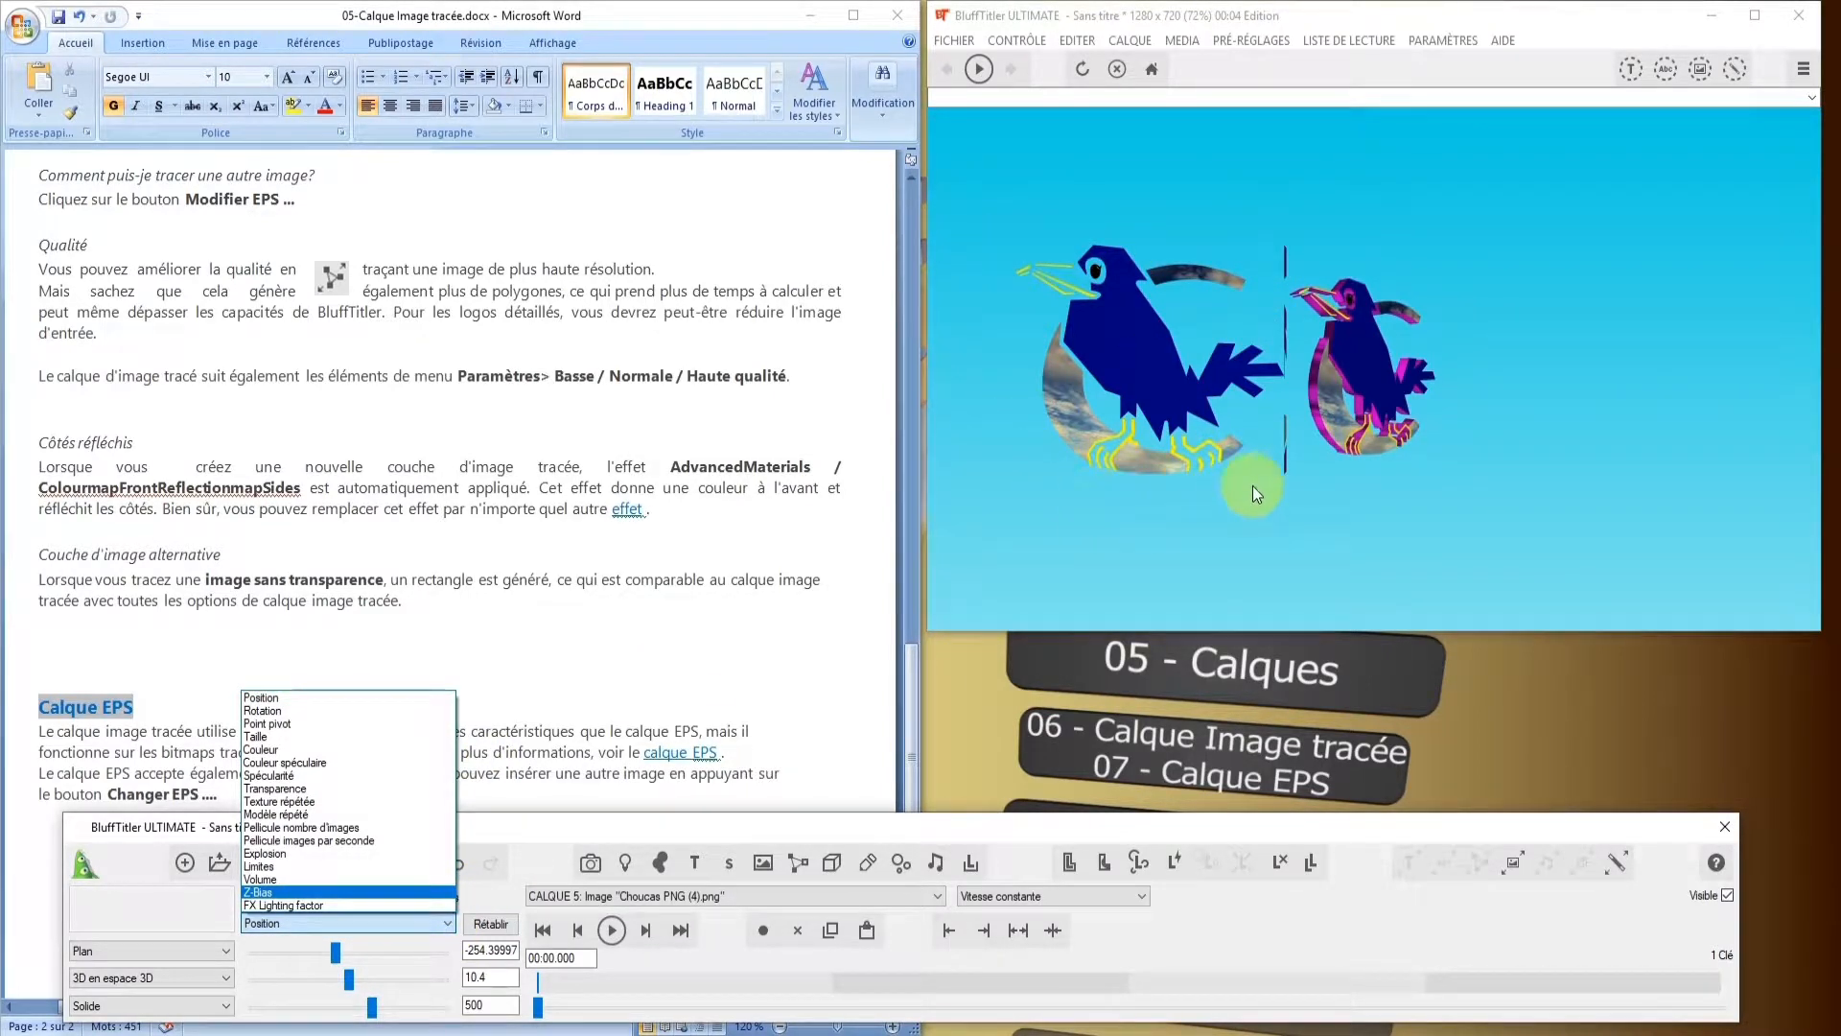
click(276, 710)
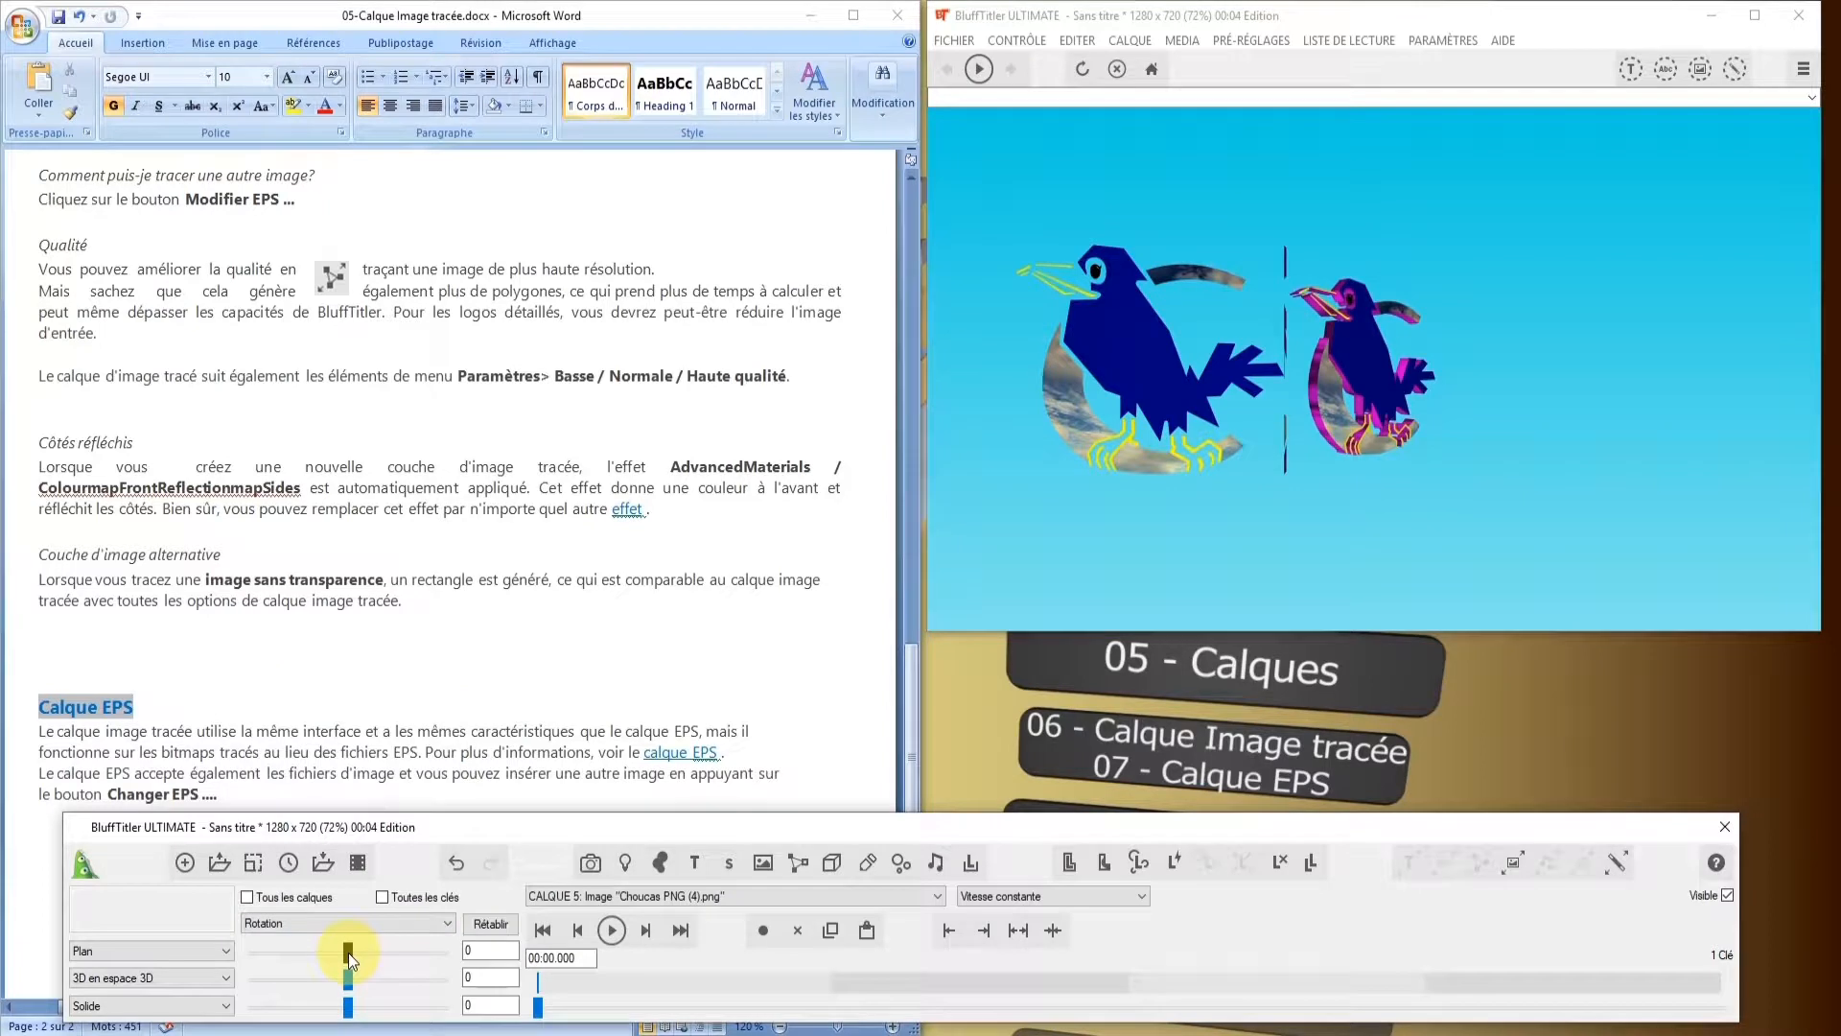
drag(348, 953, 418, 966)
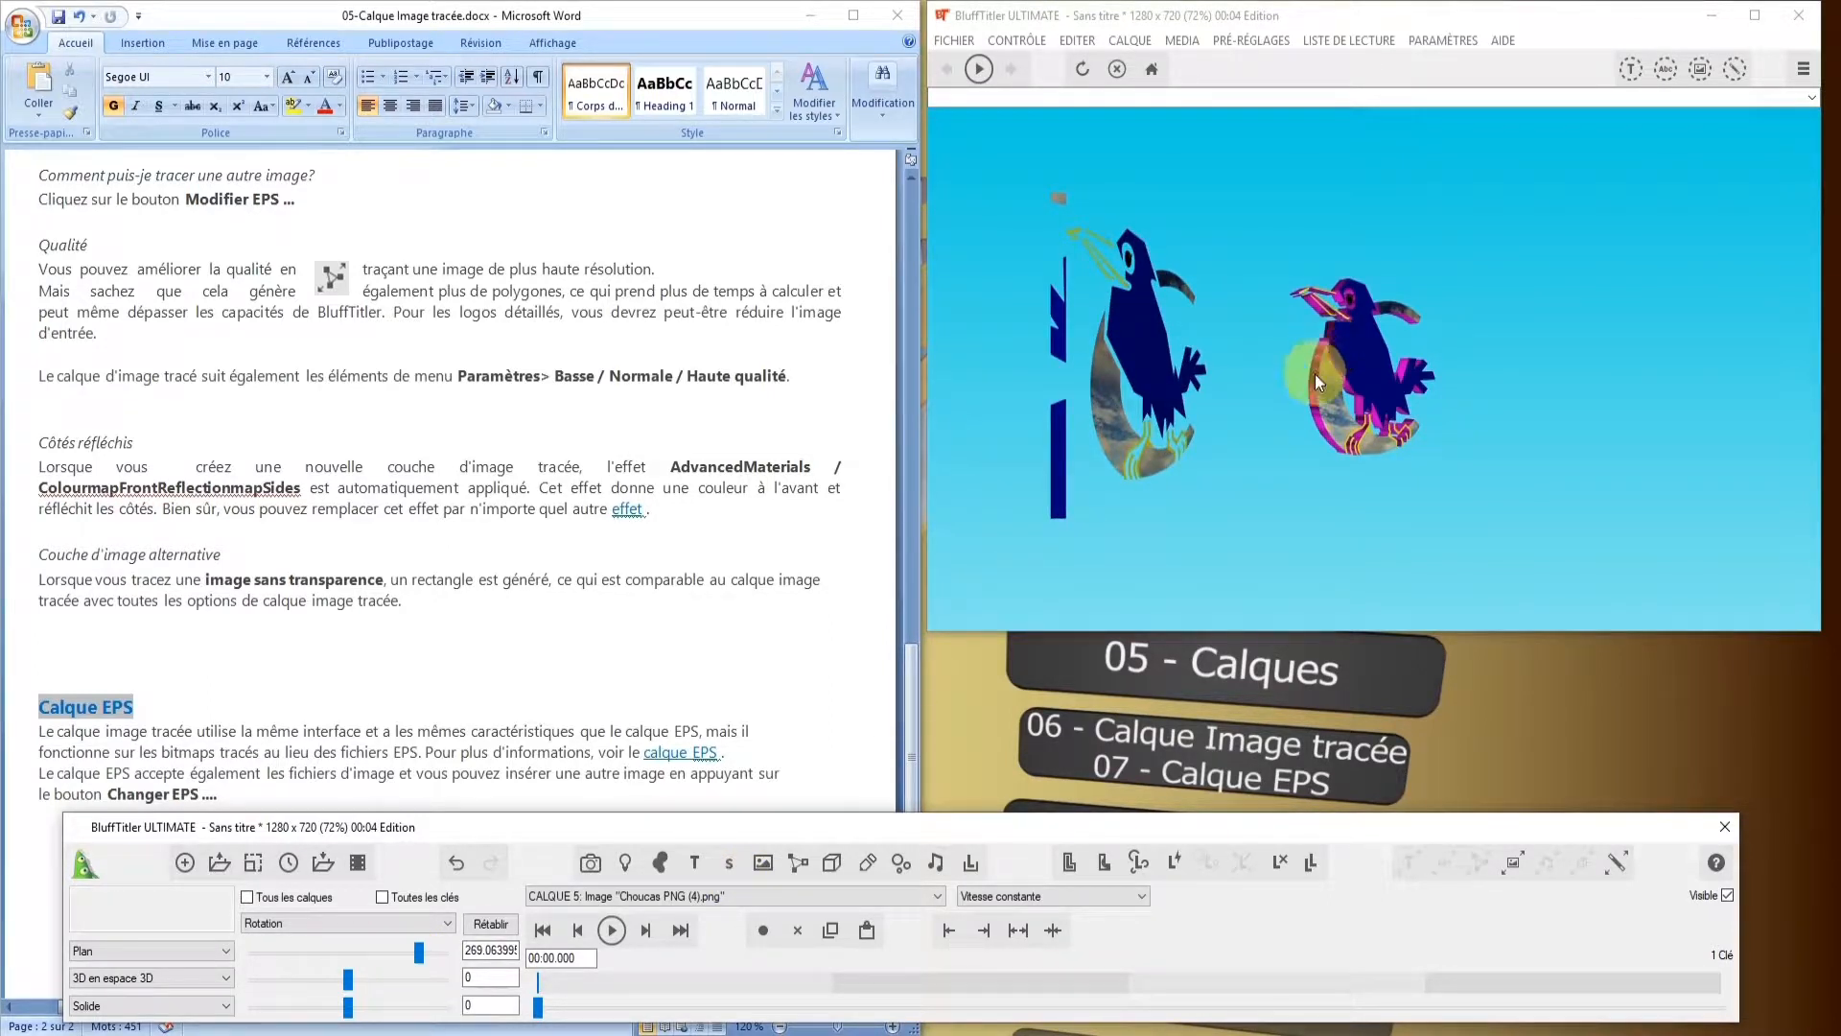
click(1383, 316)
mouse_move(1049, 203)
mouse_down()
mouse_move(1060, 399)
mouse_move(1090, 165)
mouse_up()
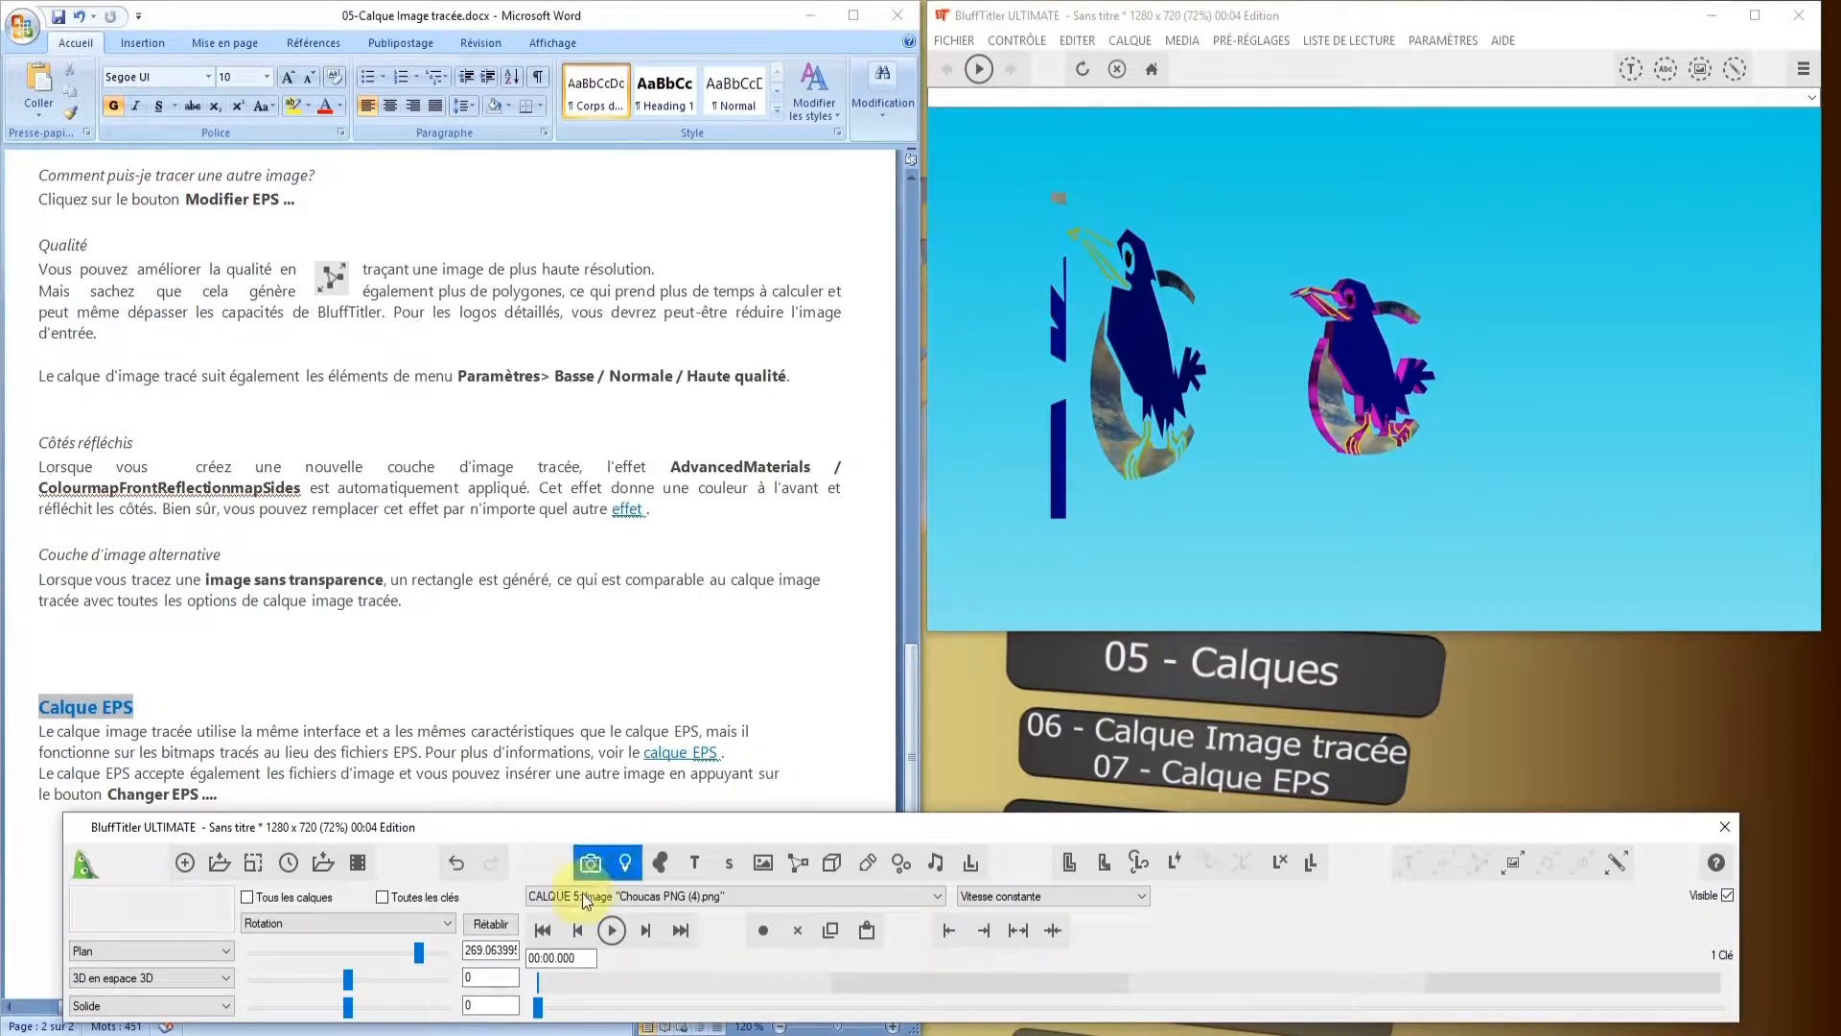
drag(422, 956, 426, 957)
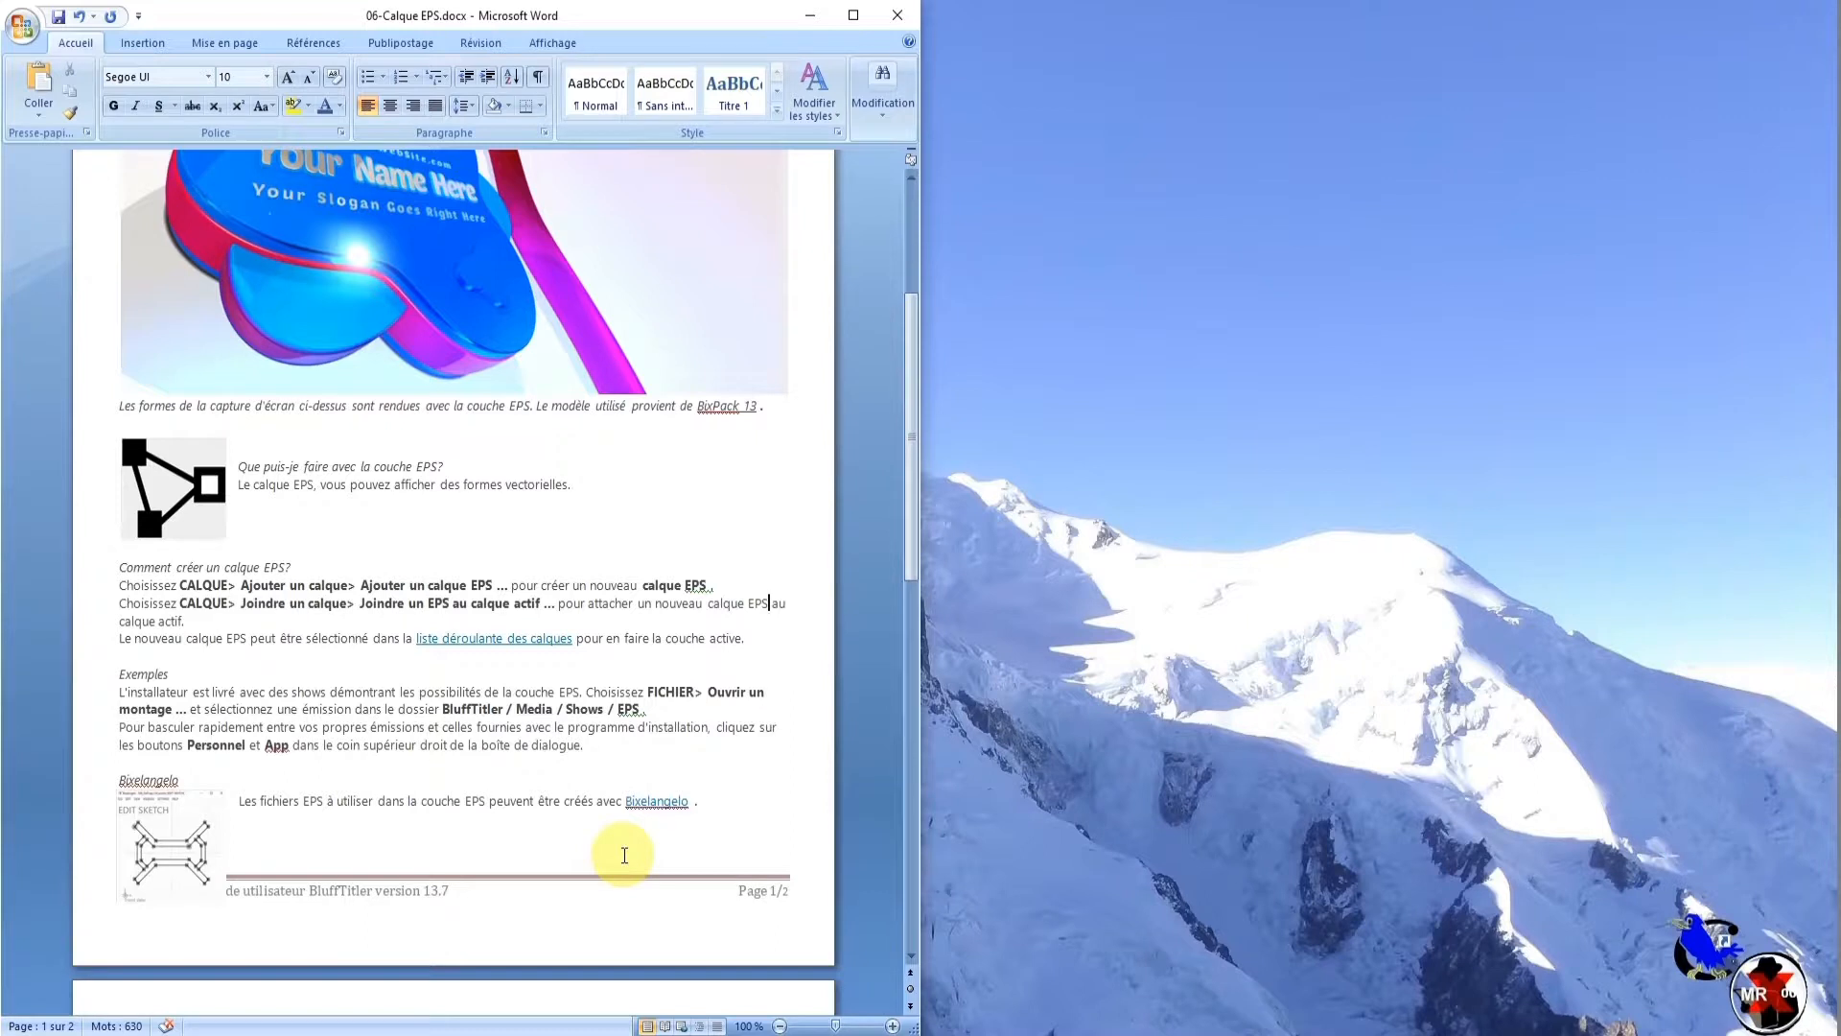
Switch to BluffTitler, create a new show and delete its default BluffTitler text layer
click(314, 1034)
click(940, 40)
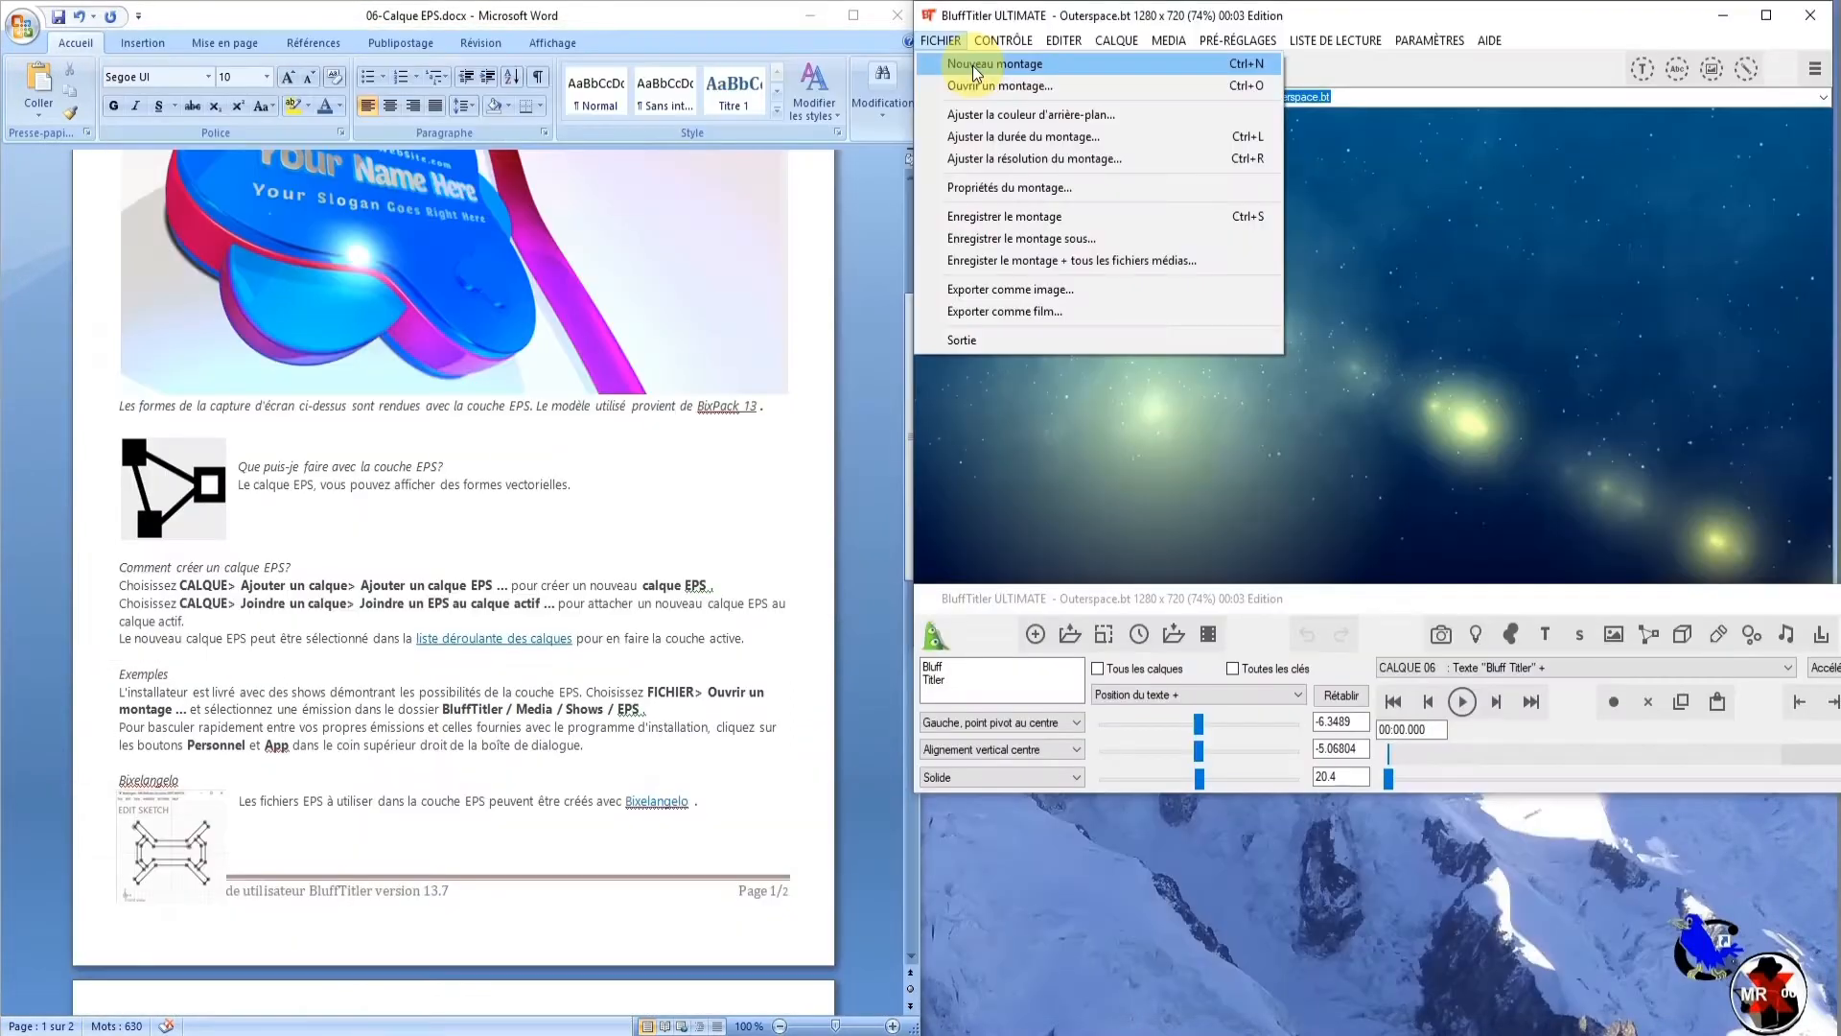
click(977, 67)
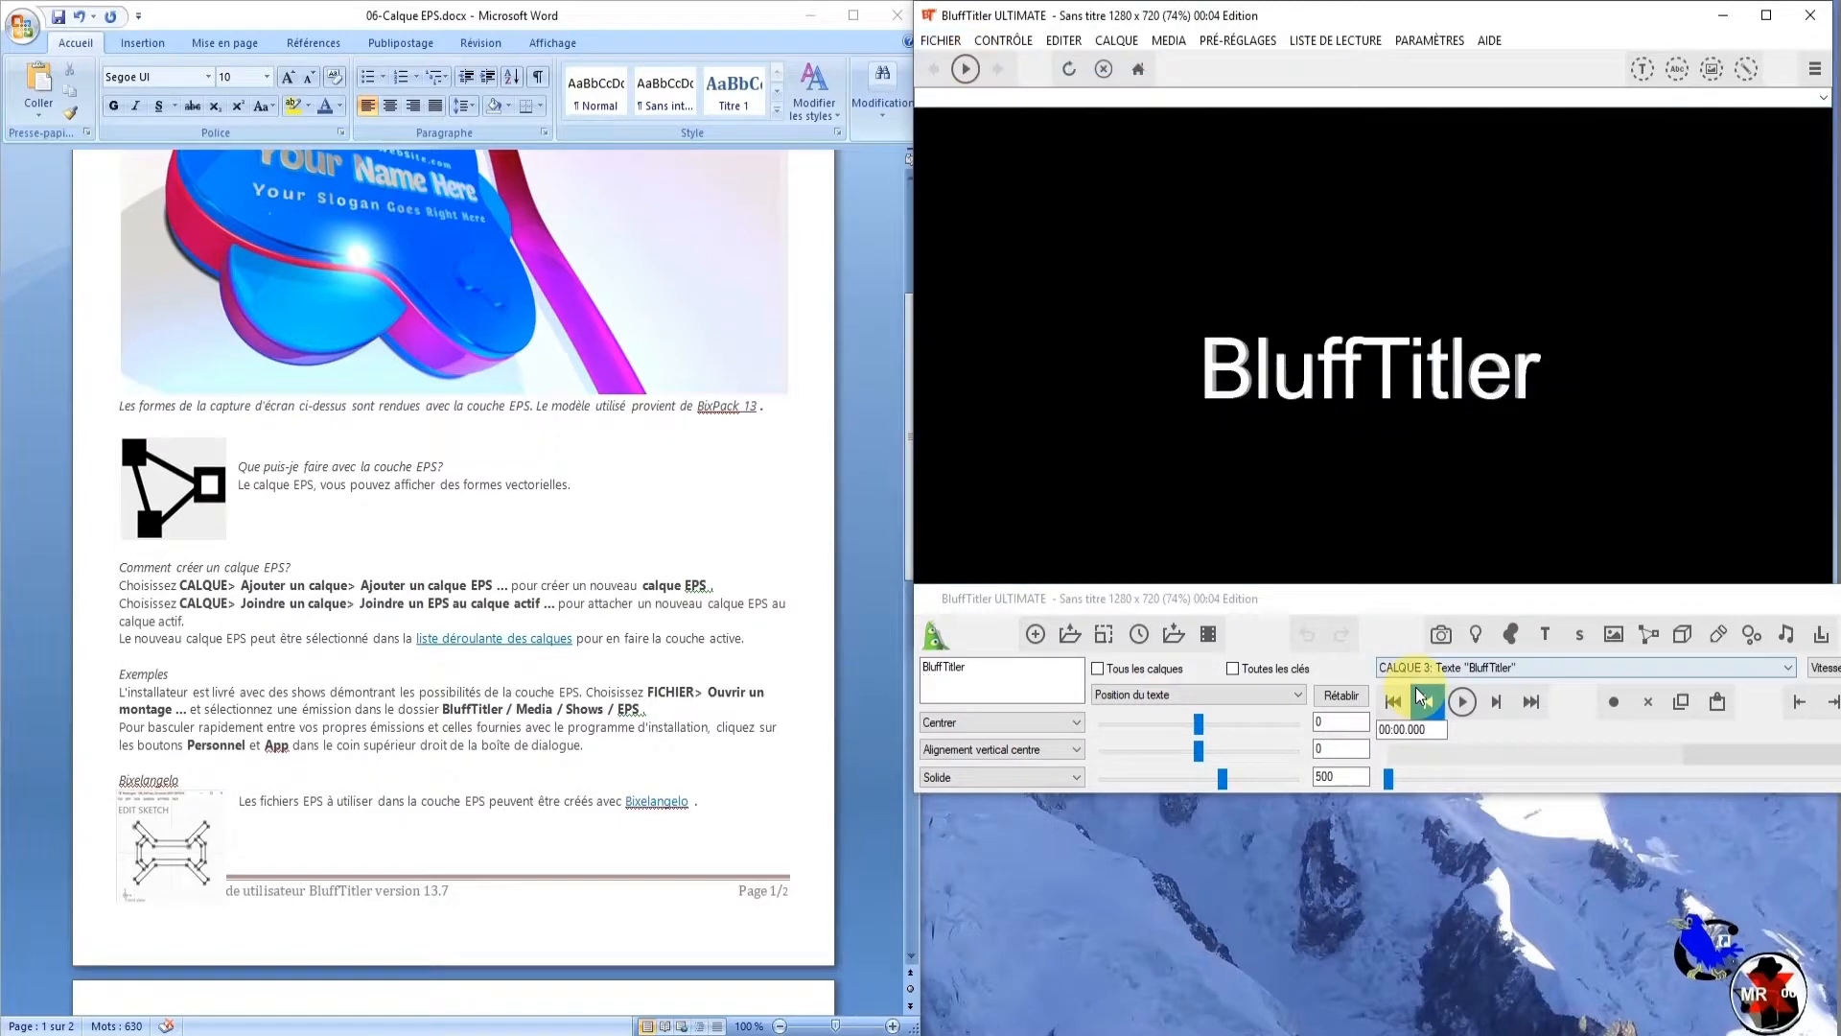
drag(1632, 607, 1279, 630)
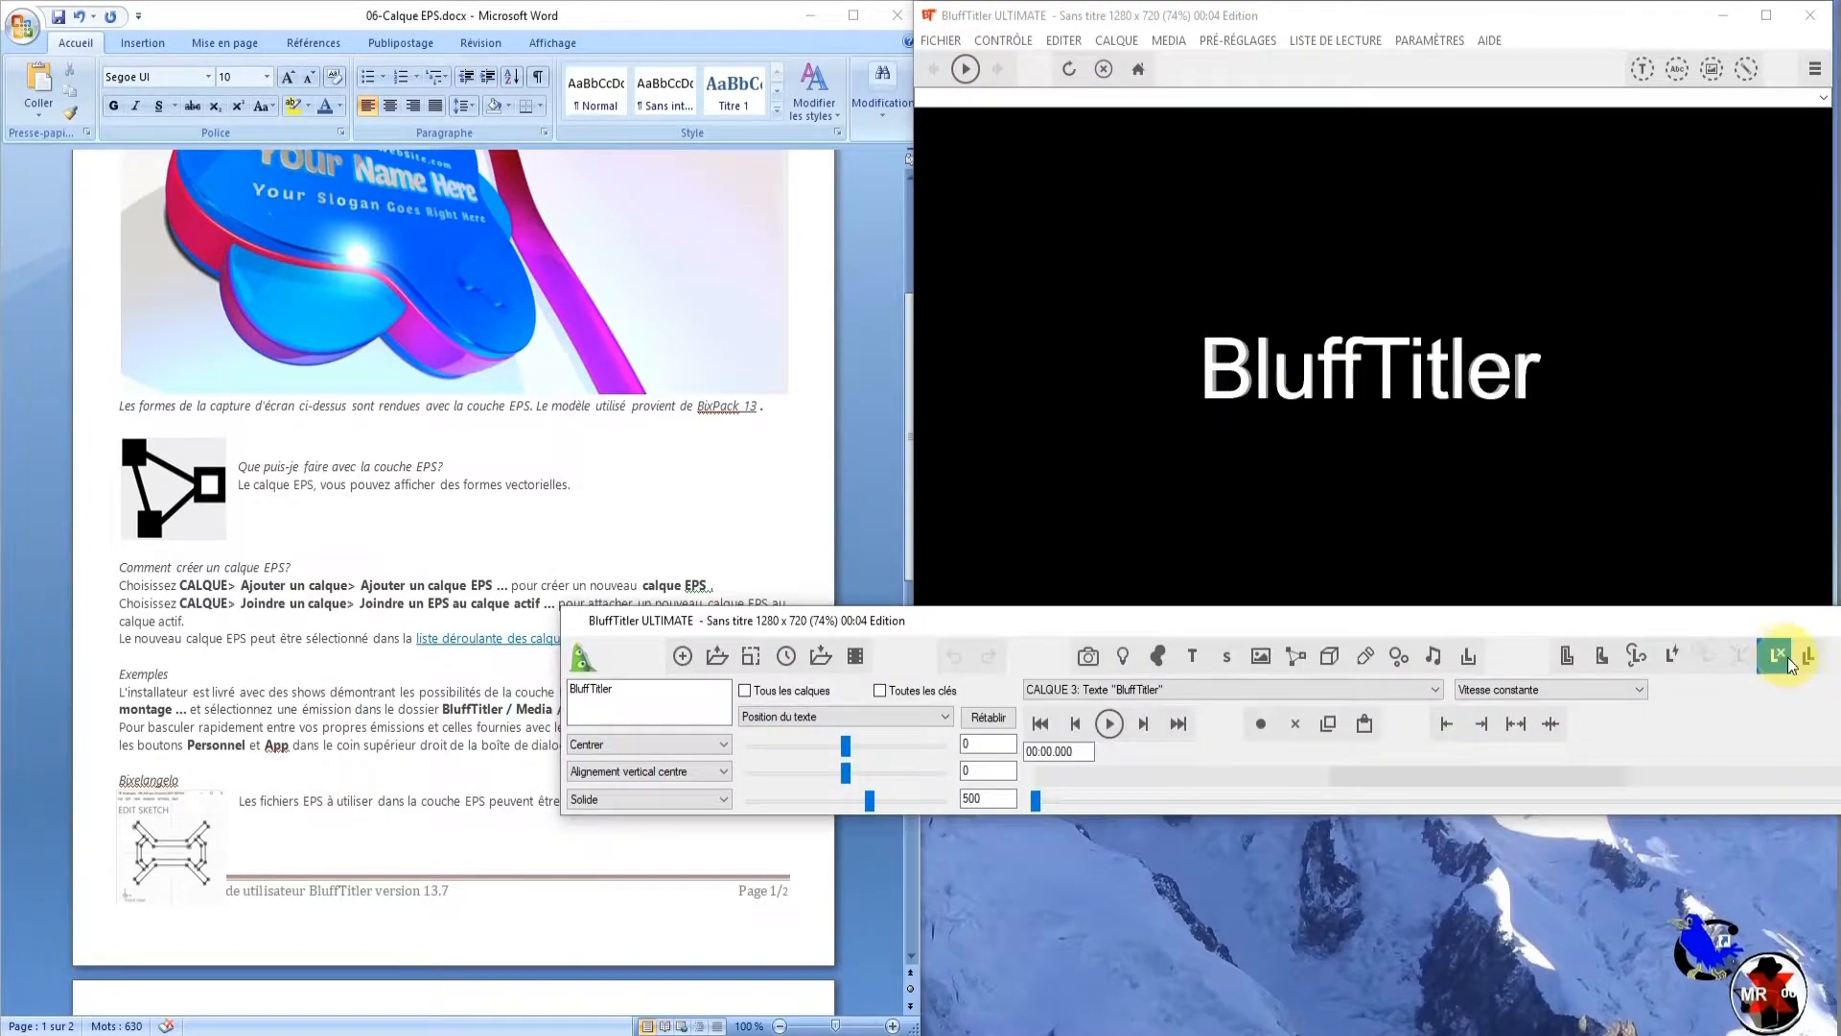
click(1777, 655)
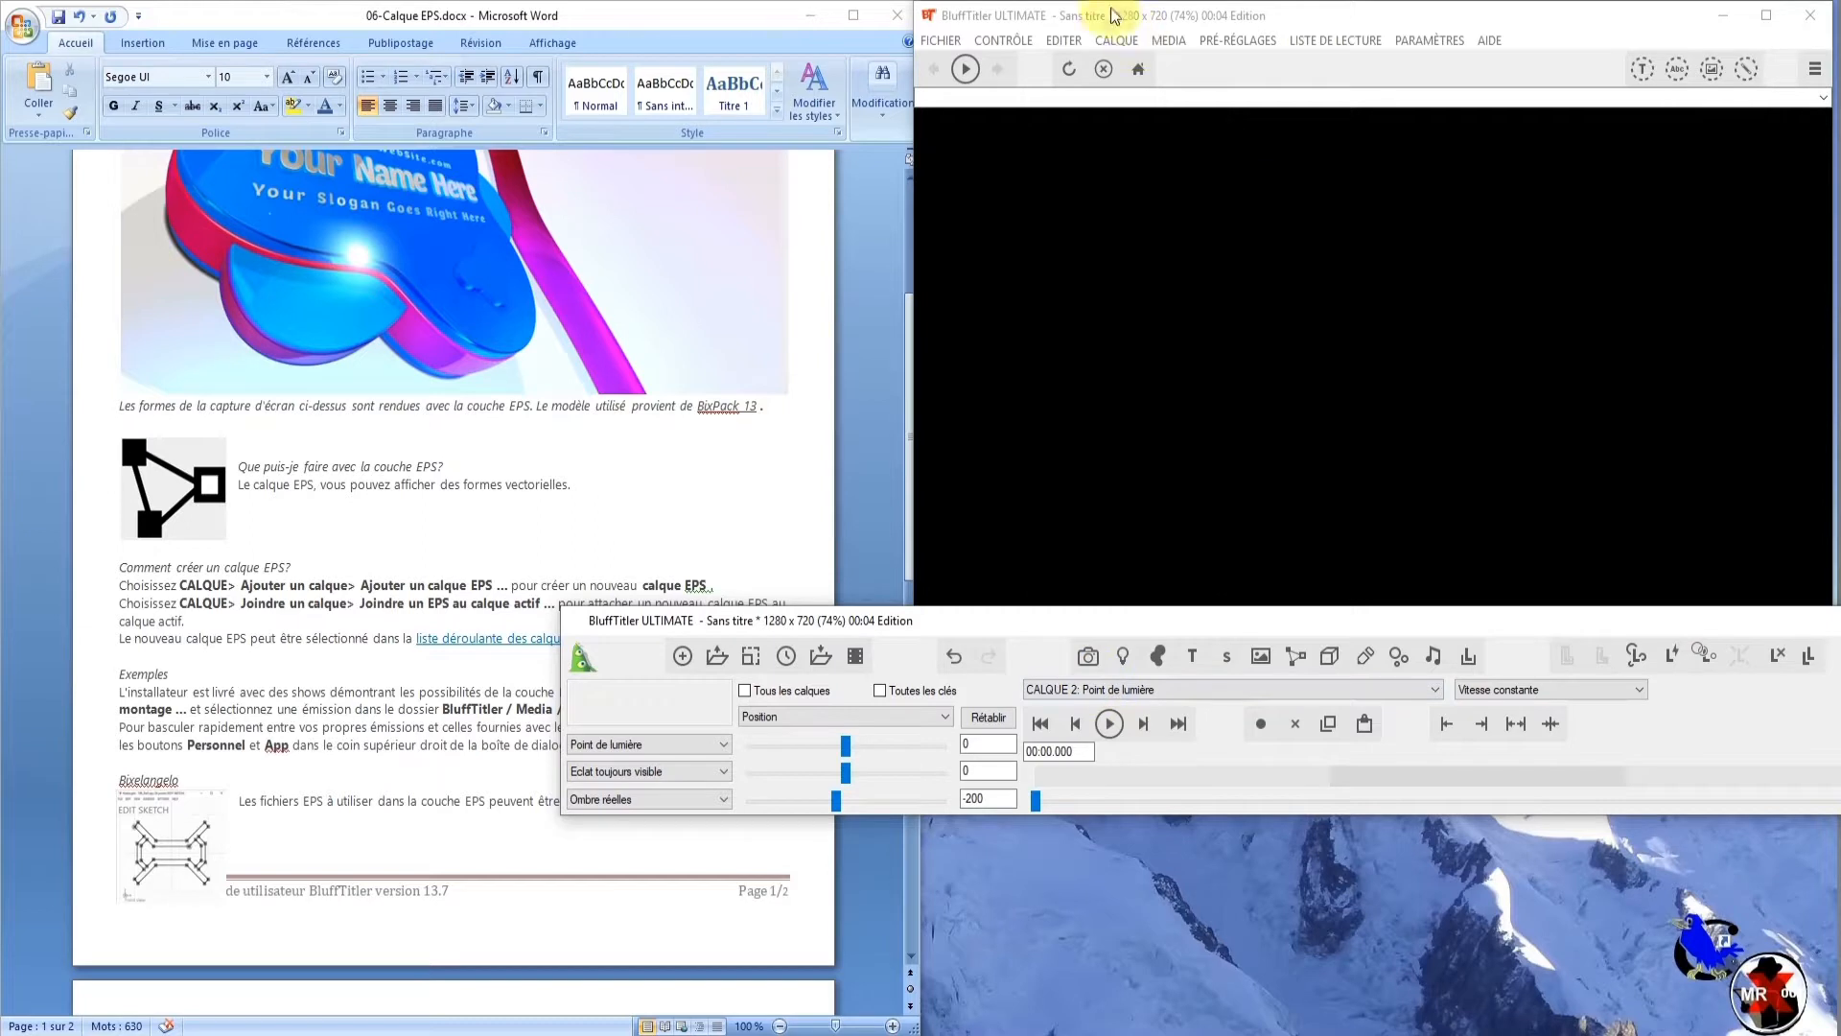
Add an EPS layer using Arrow.eps from the Media\EPS folder
click(1115, 44)
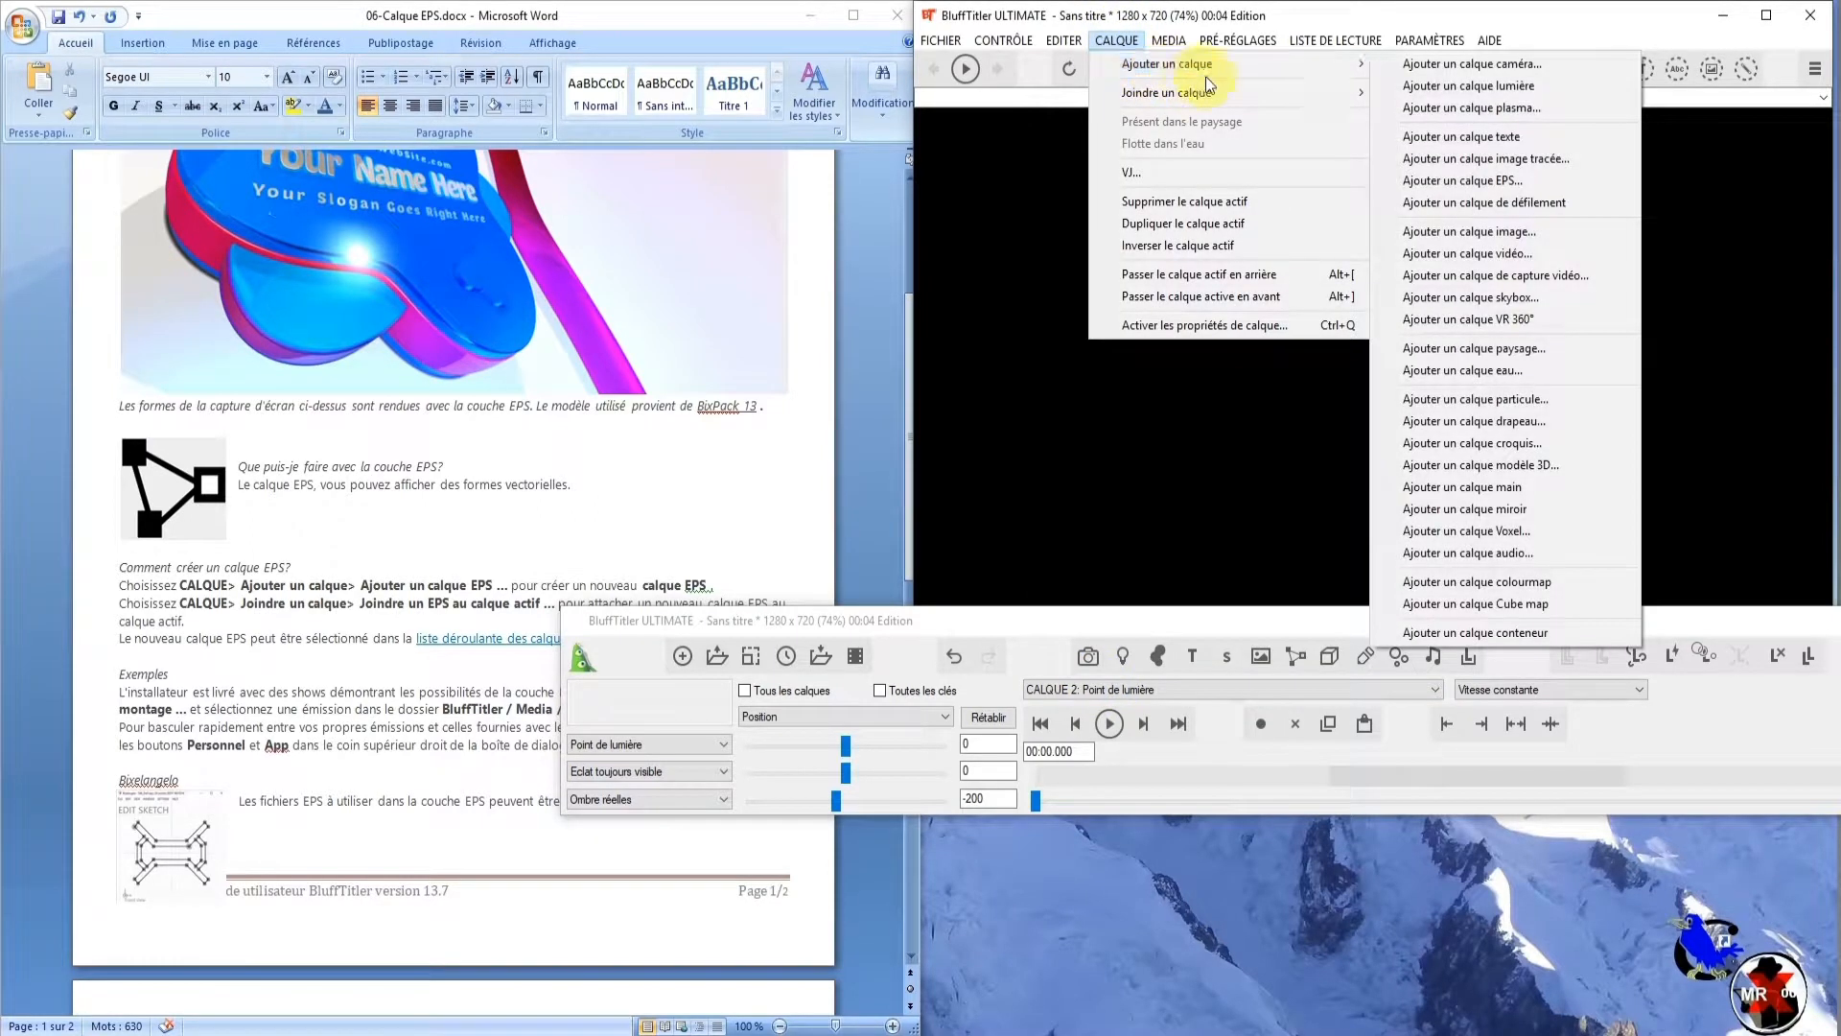
mouse_move(1363, 71)
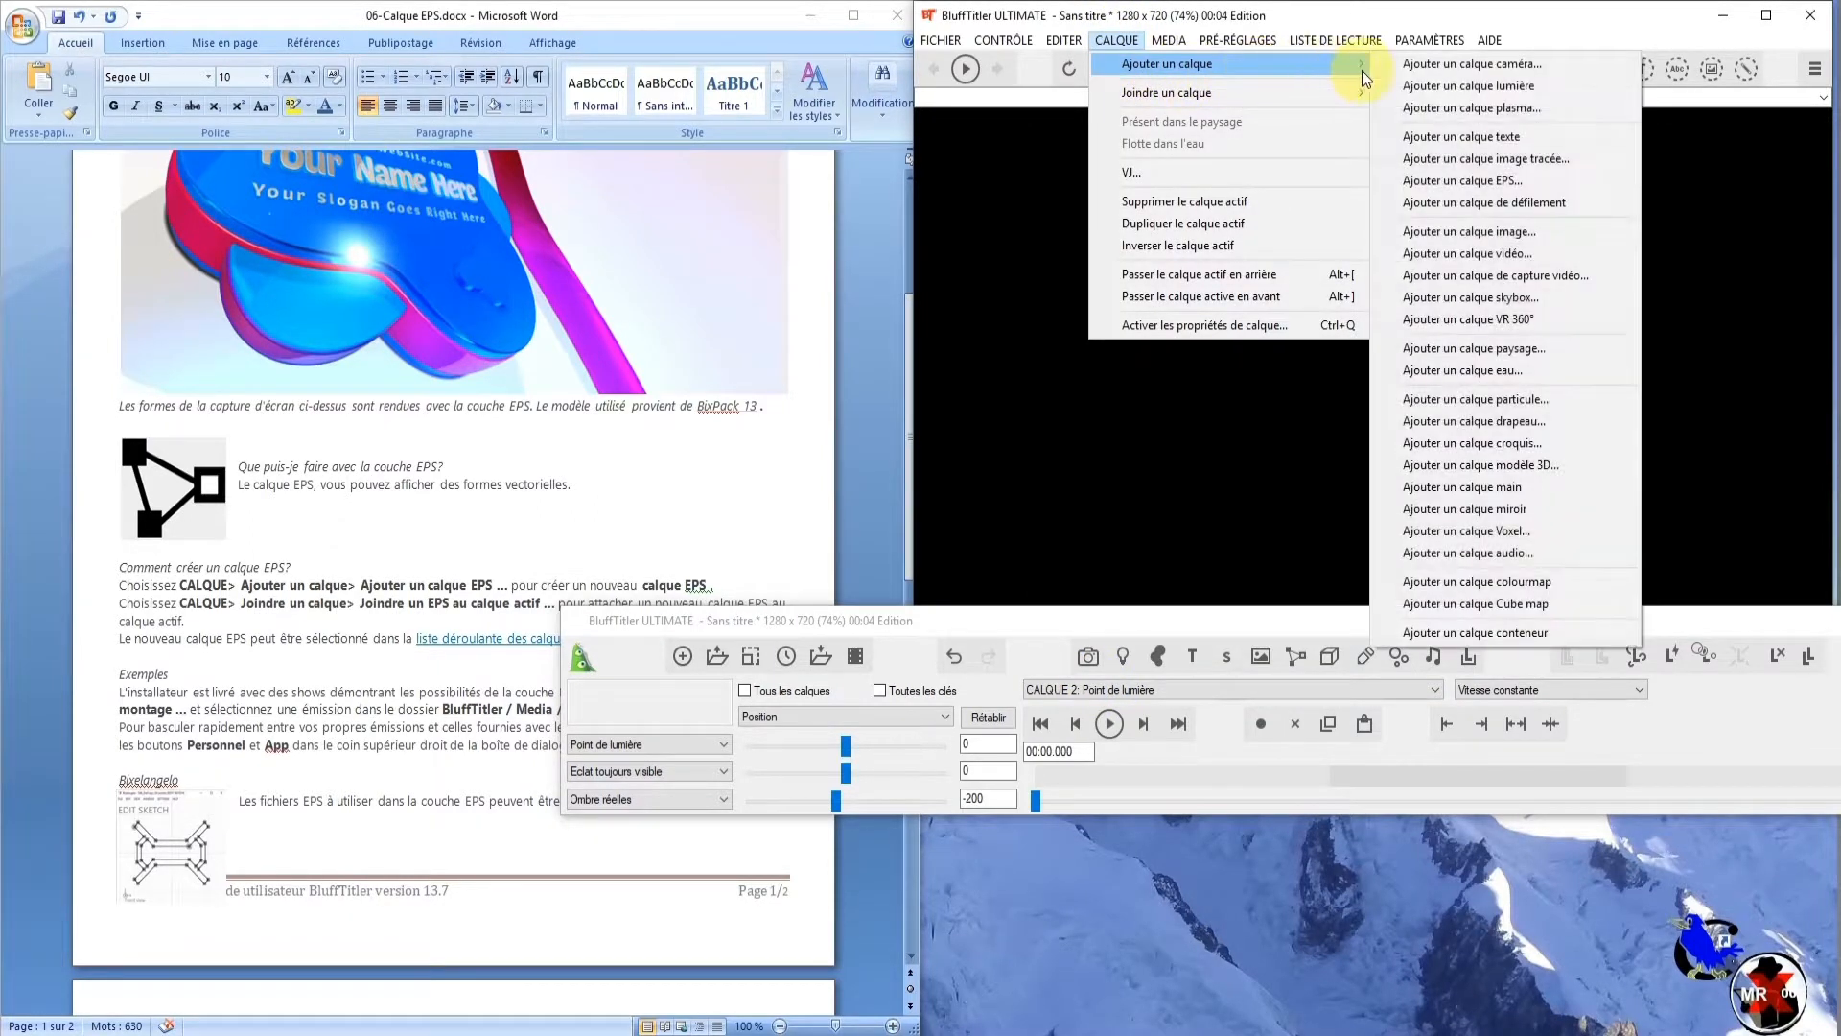
click(1457, 182)
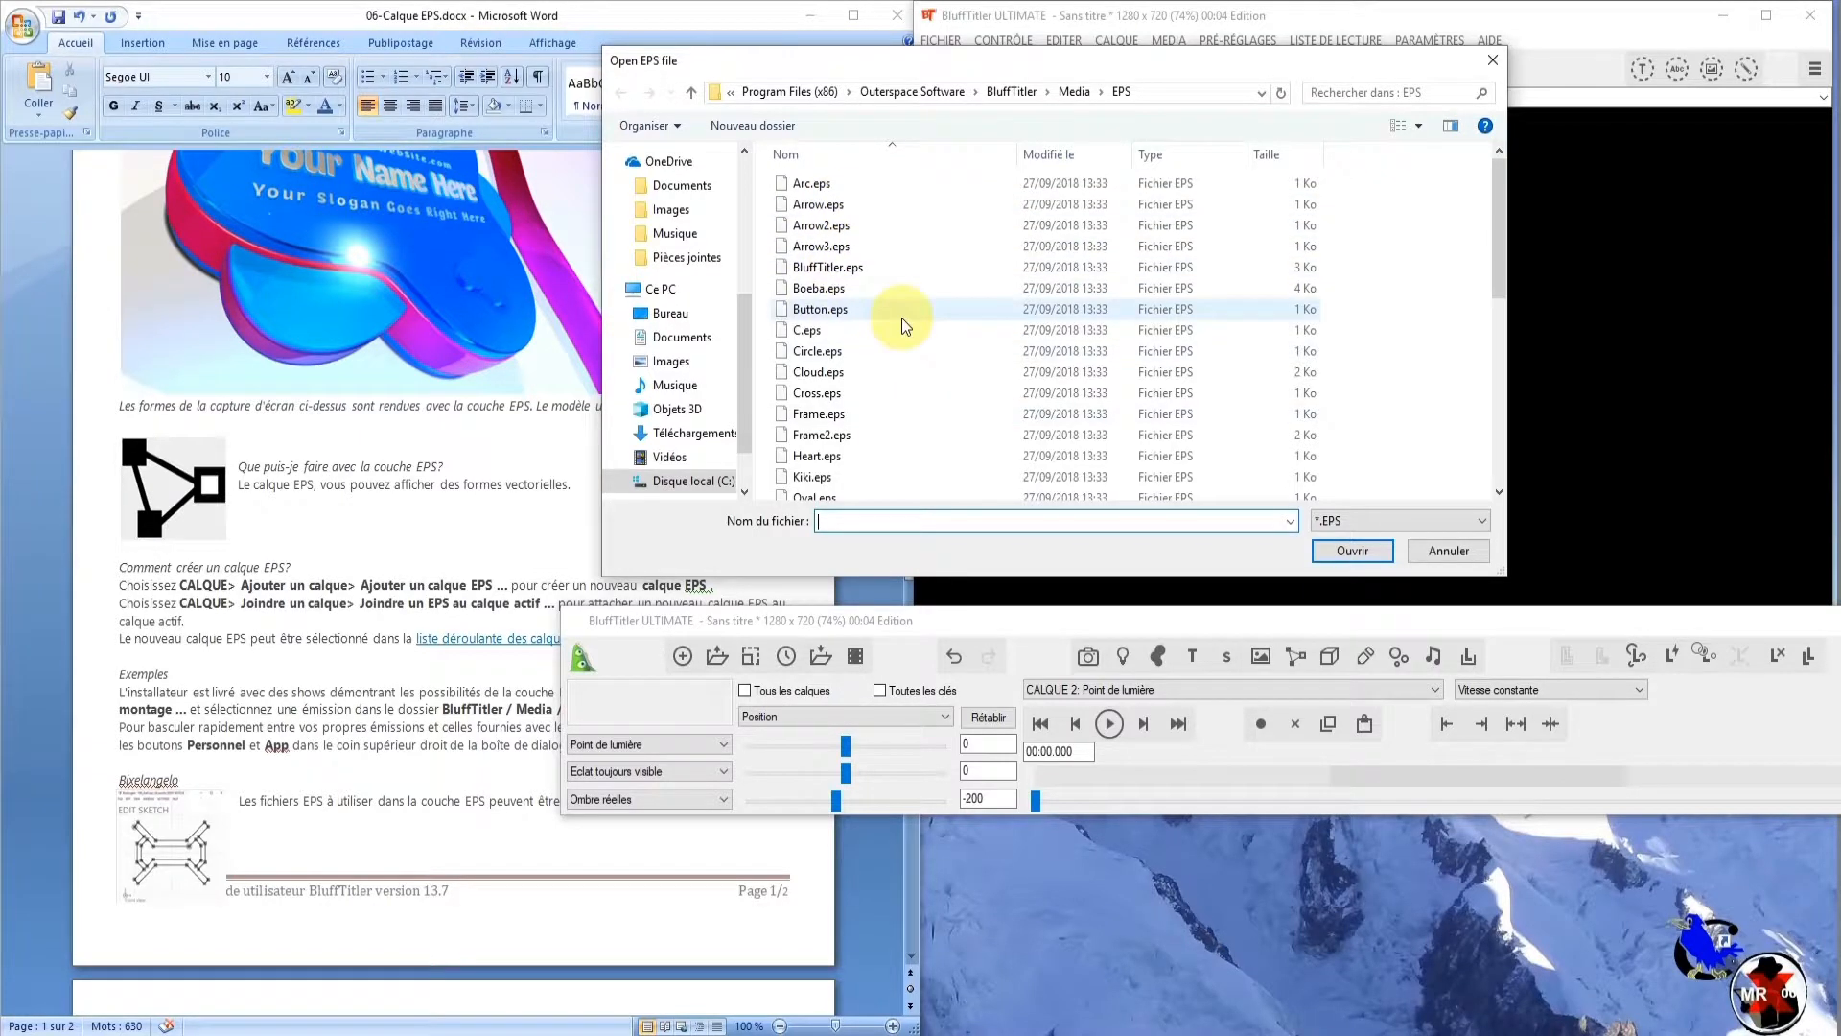
click(818, 206)
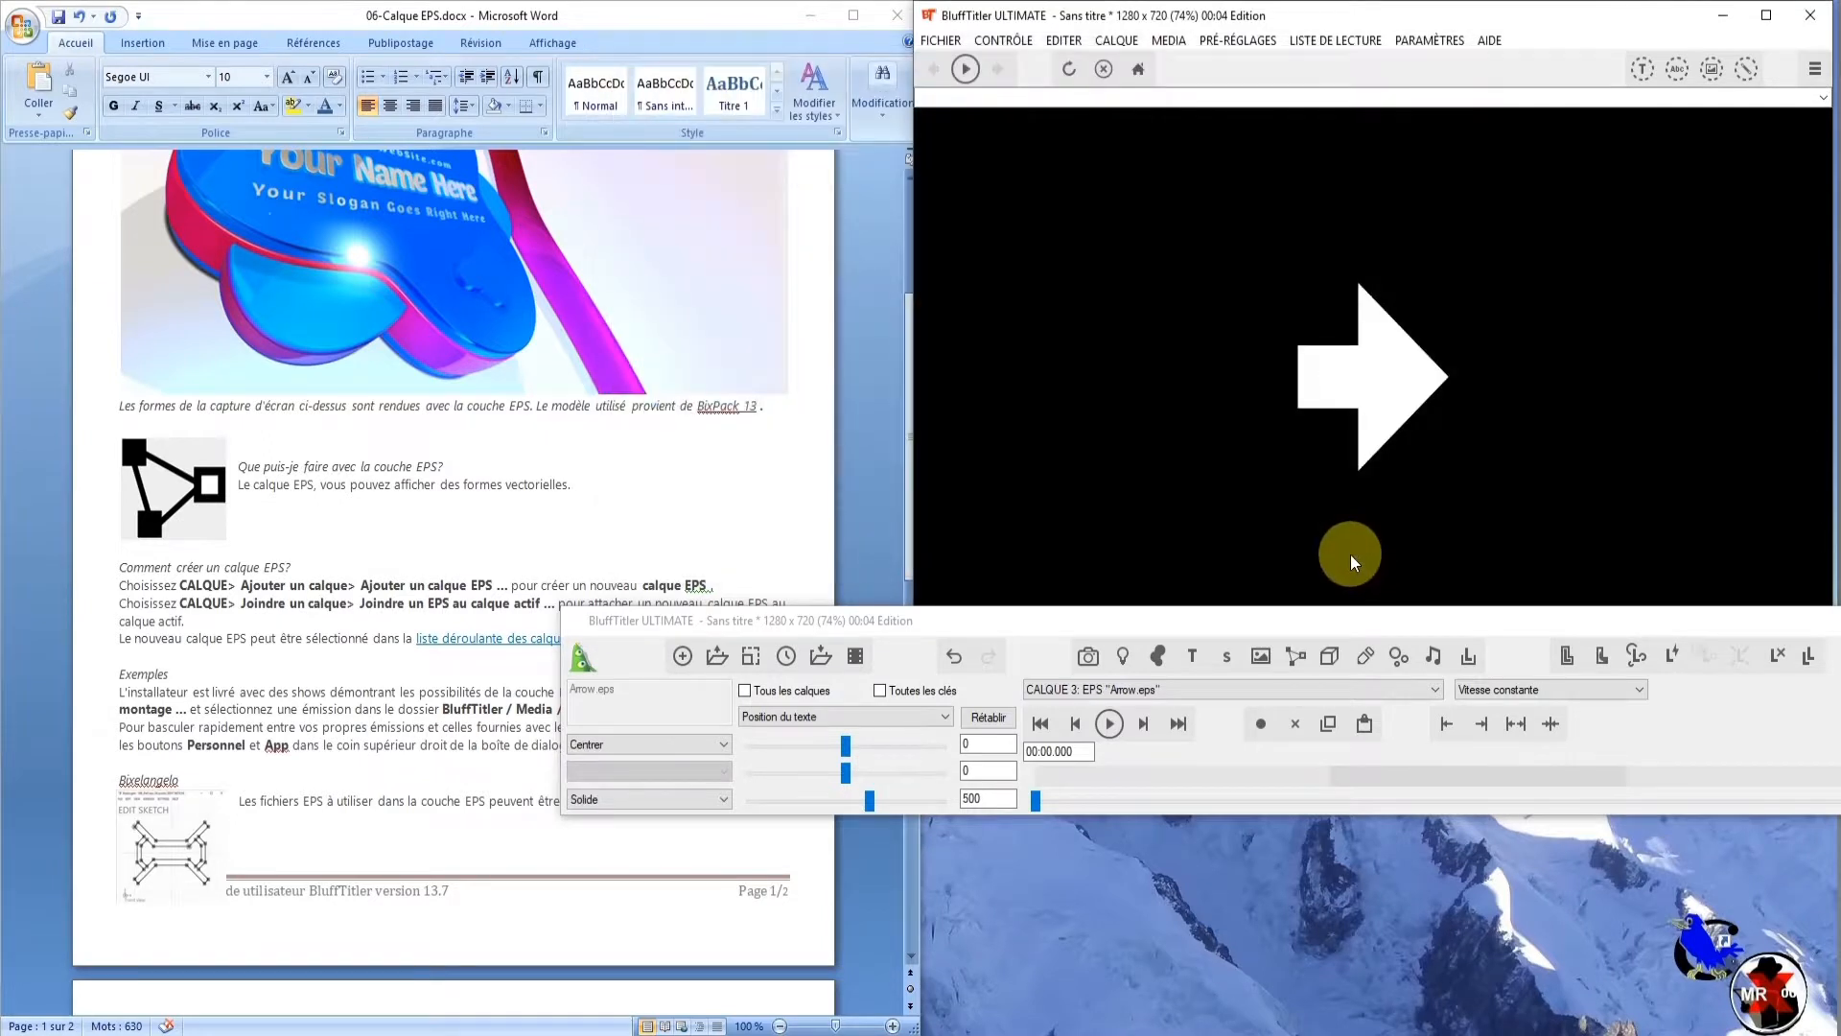
Rotate the arrow to about -65 with its first Rotation du texte value
click(945, 717)
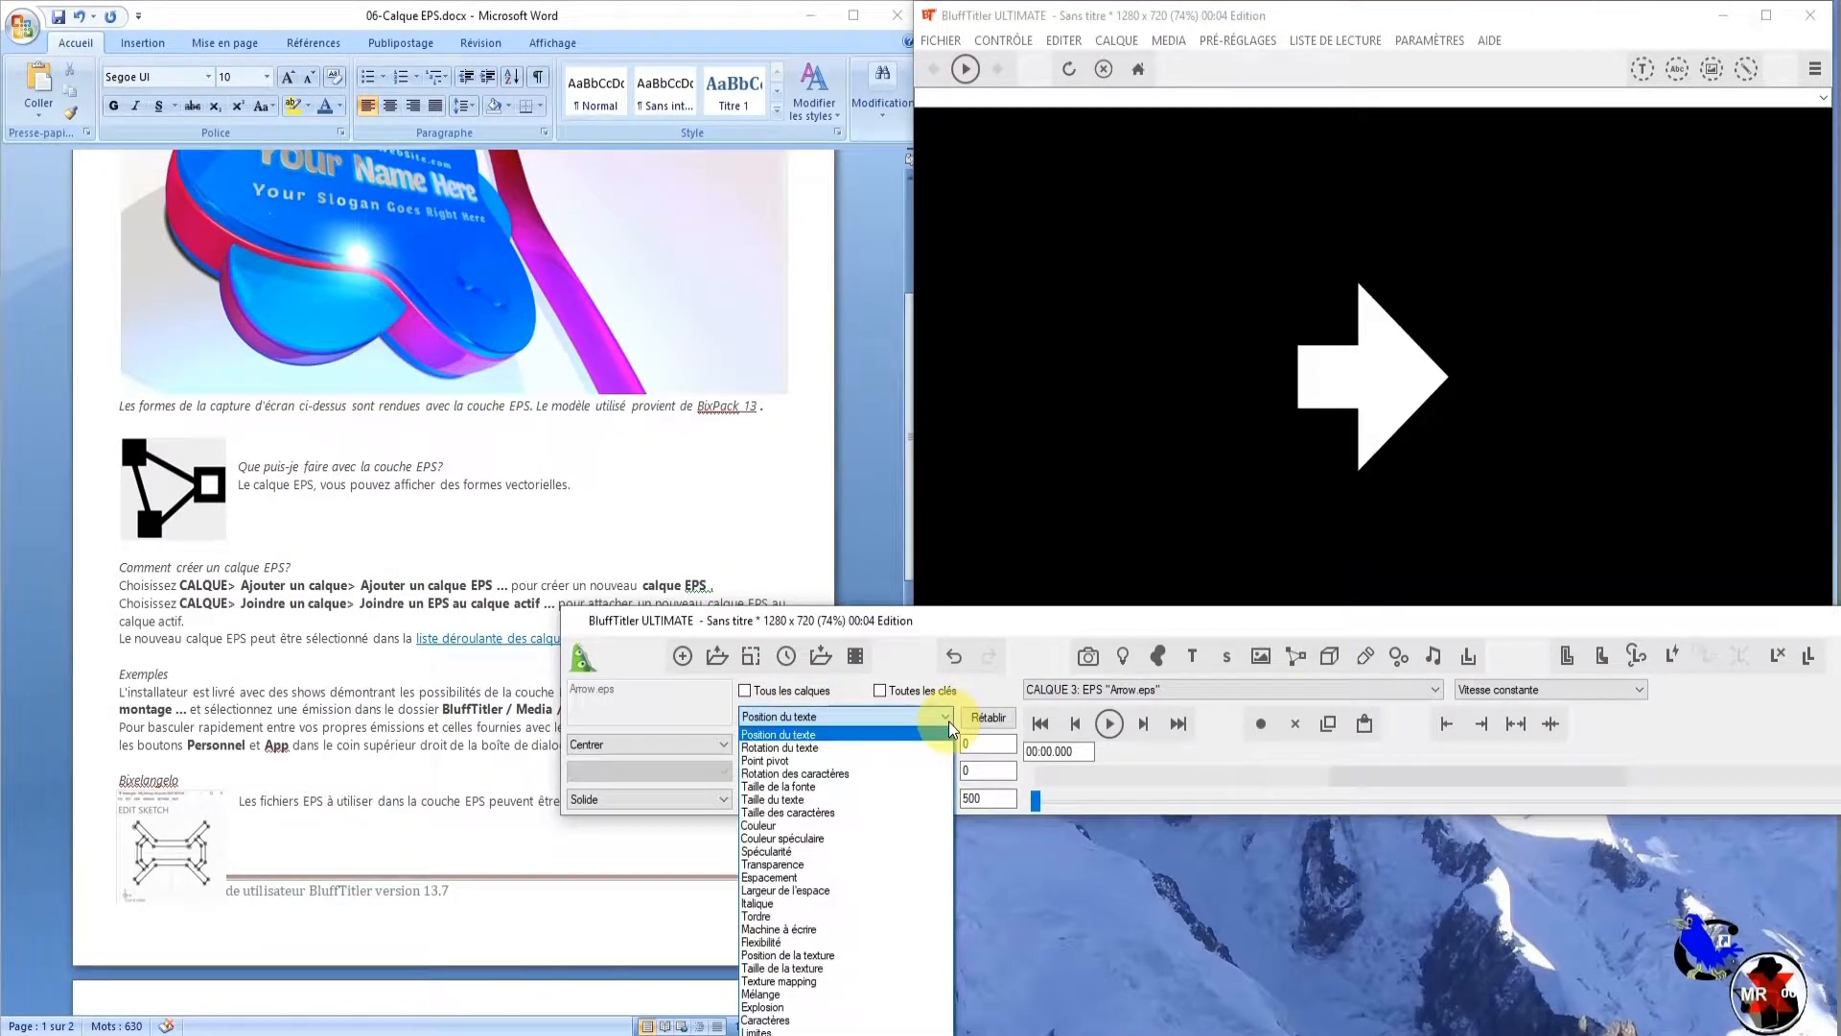
click(789, 749)
drag(845, 748, 827, 748)
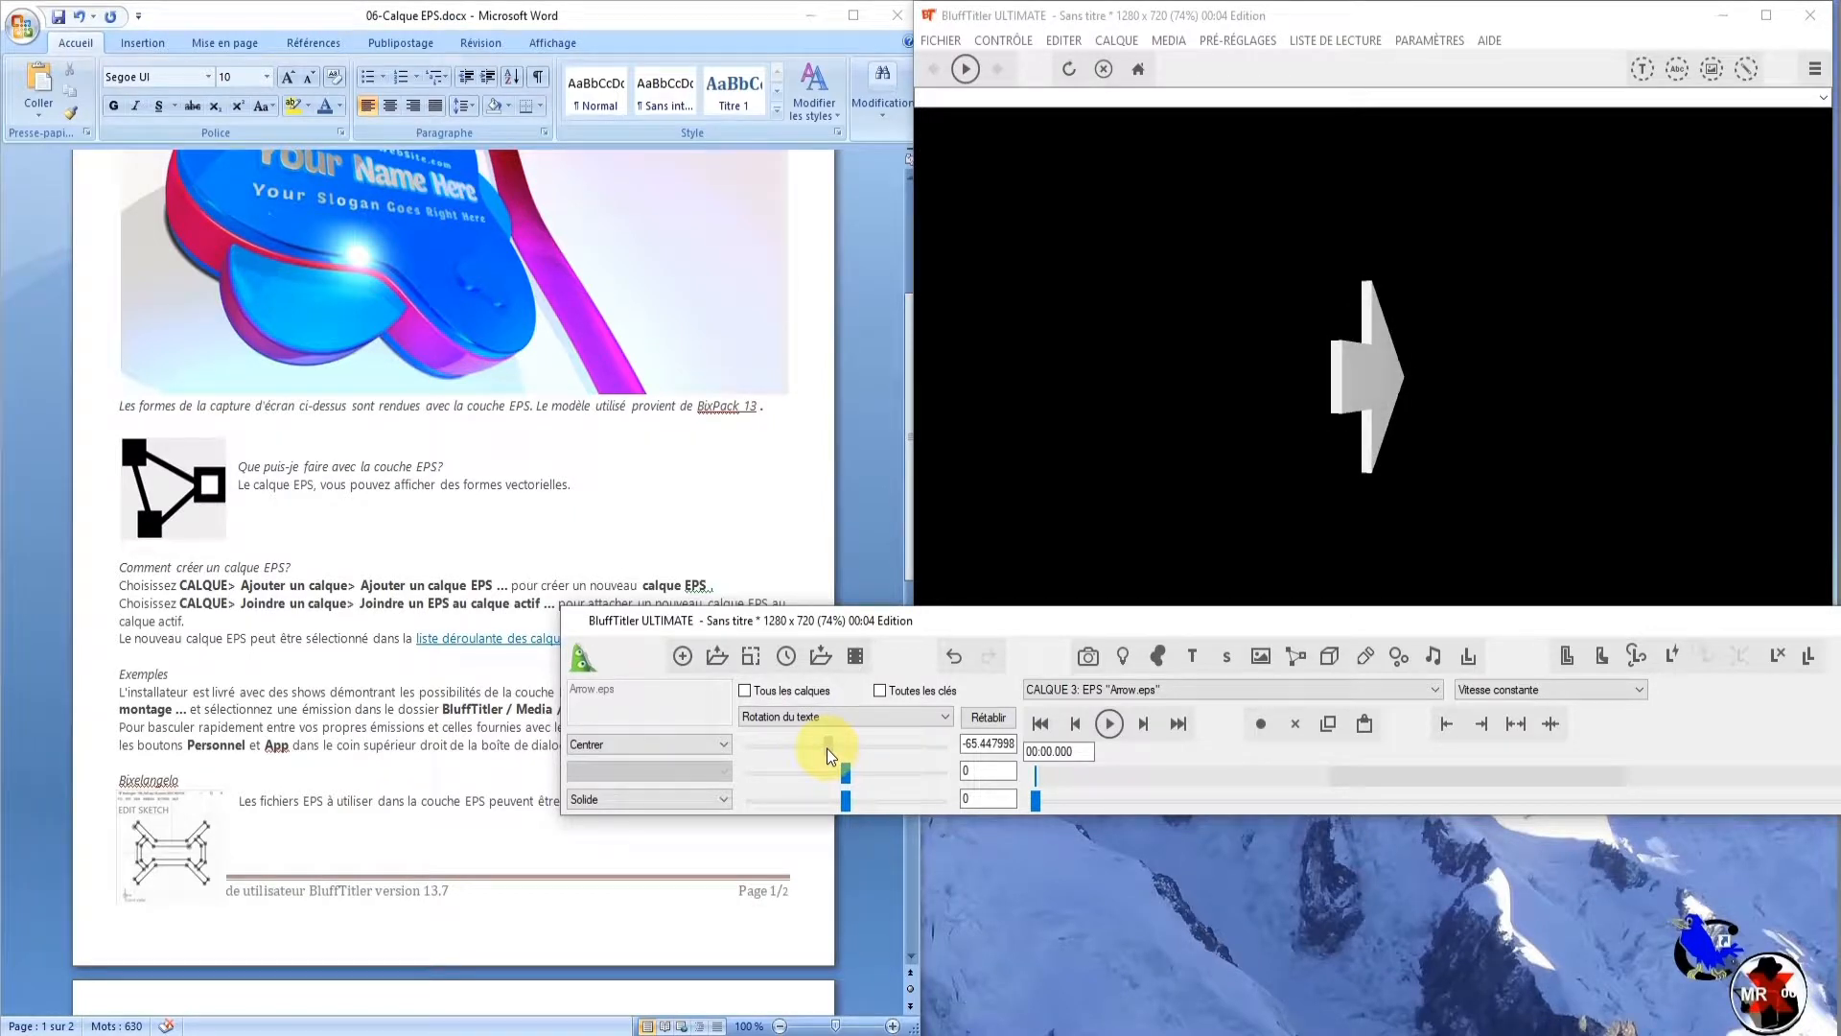
click(943, 41)
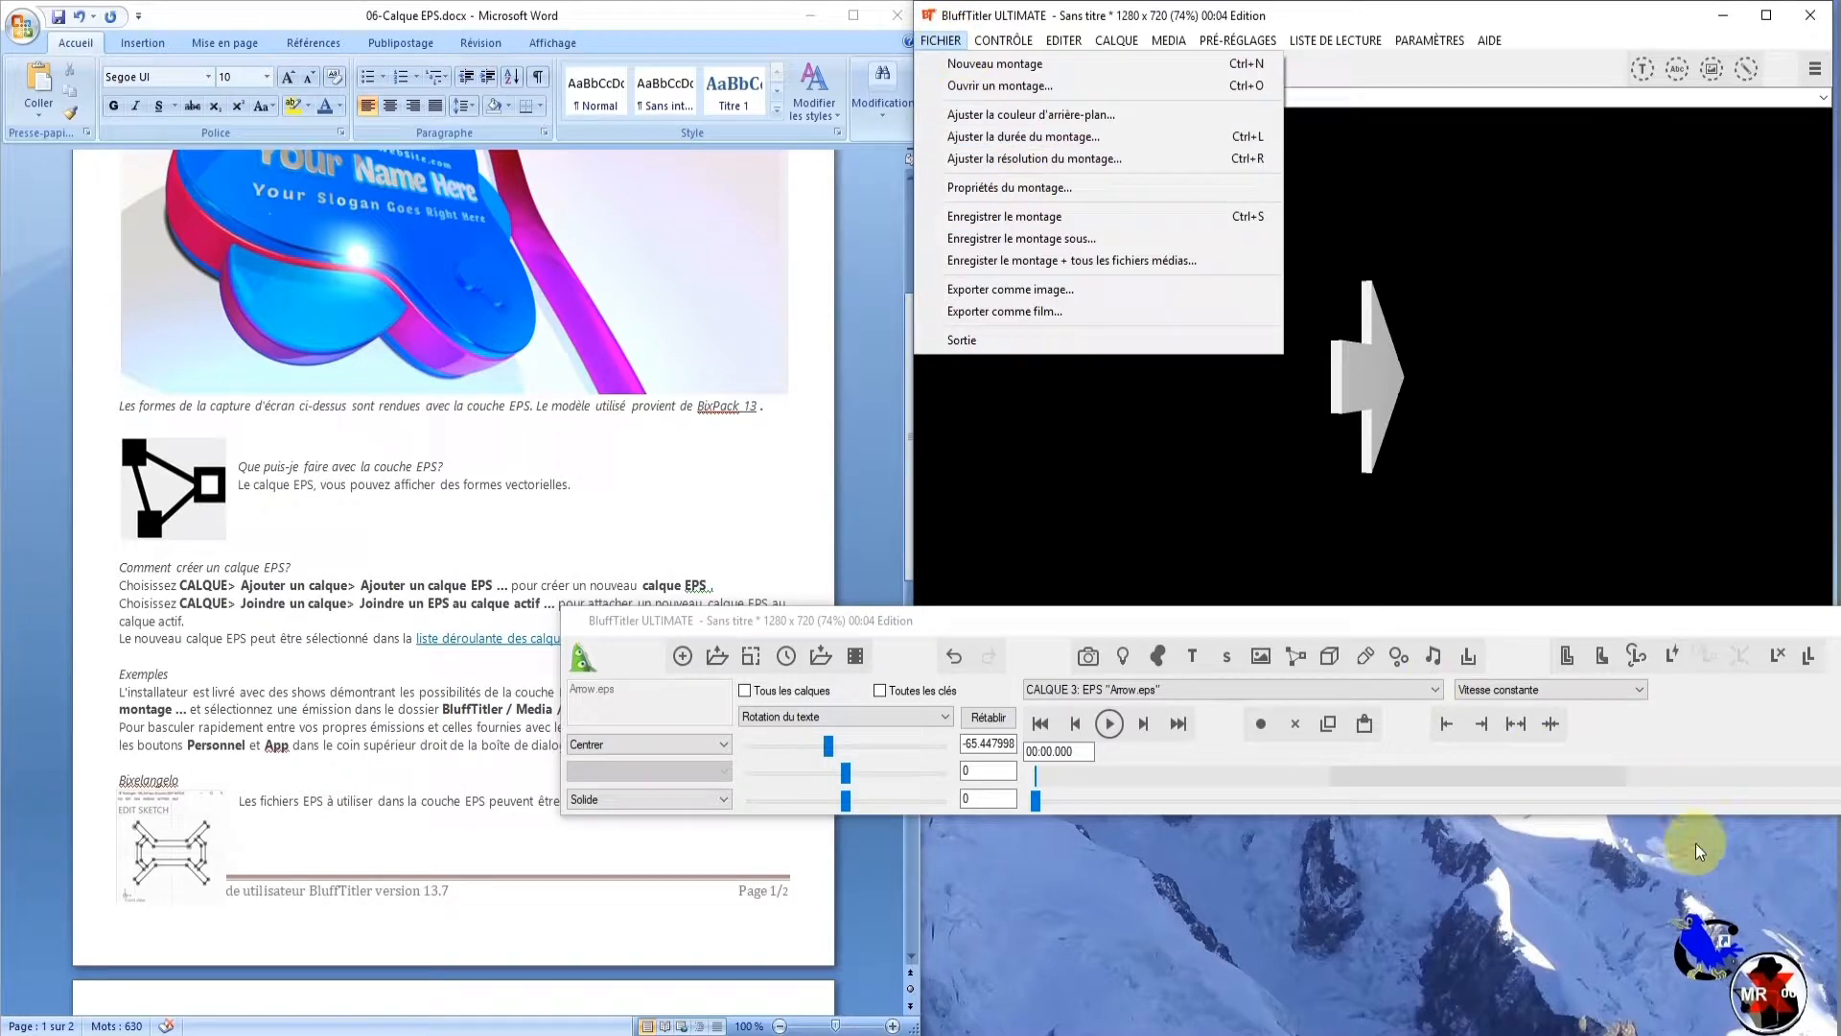
Add a second EPS layer using WeddingRing.eps
click(1298, 653)
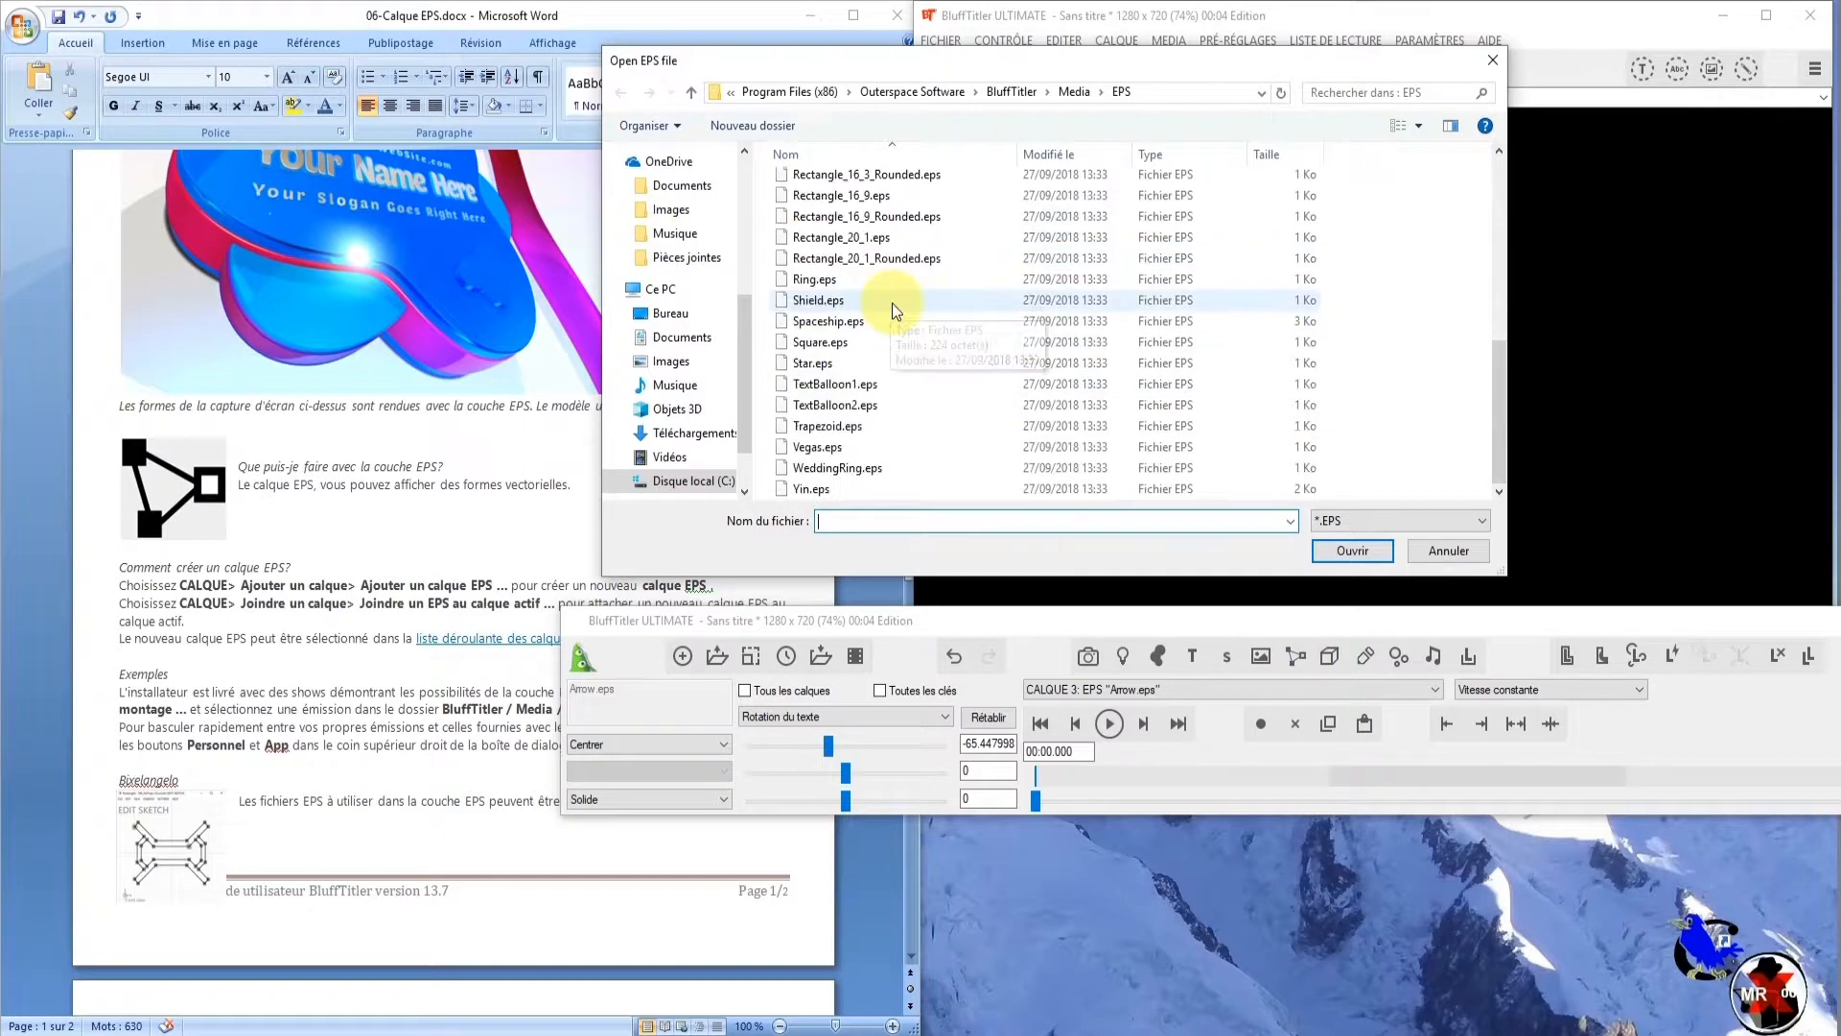
click(841, 470)
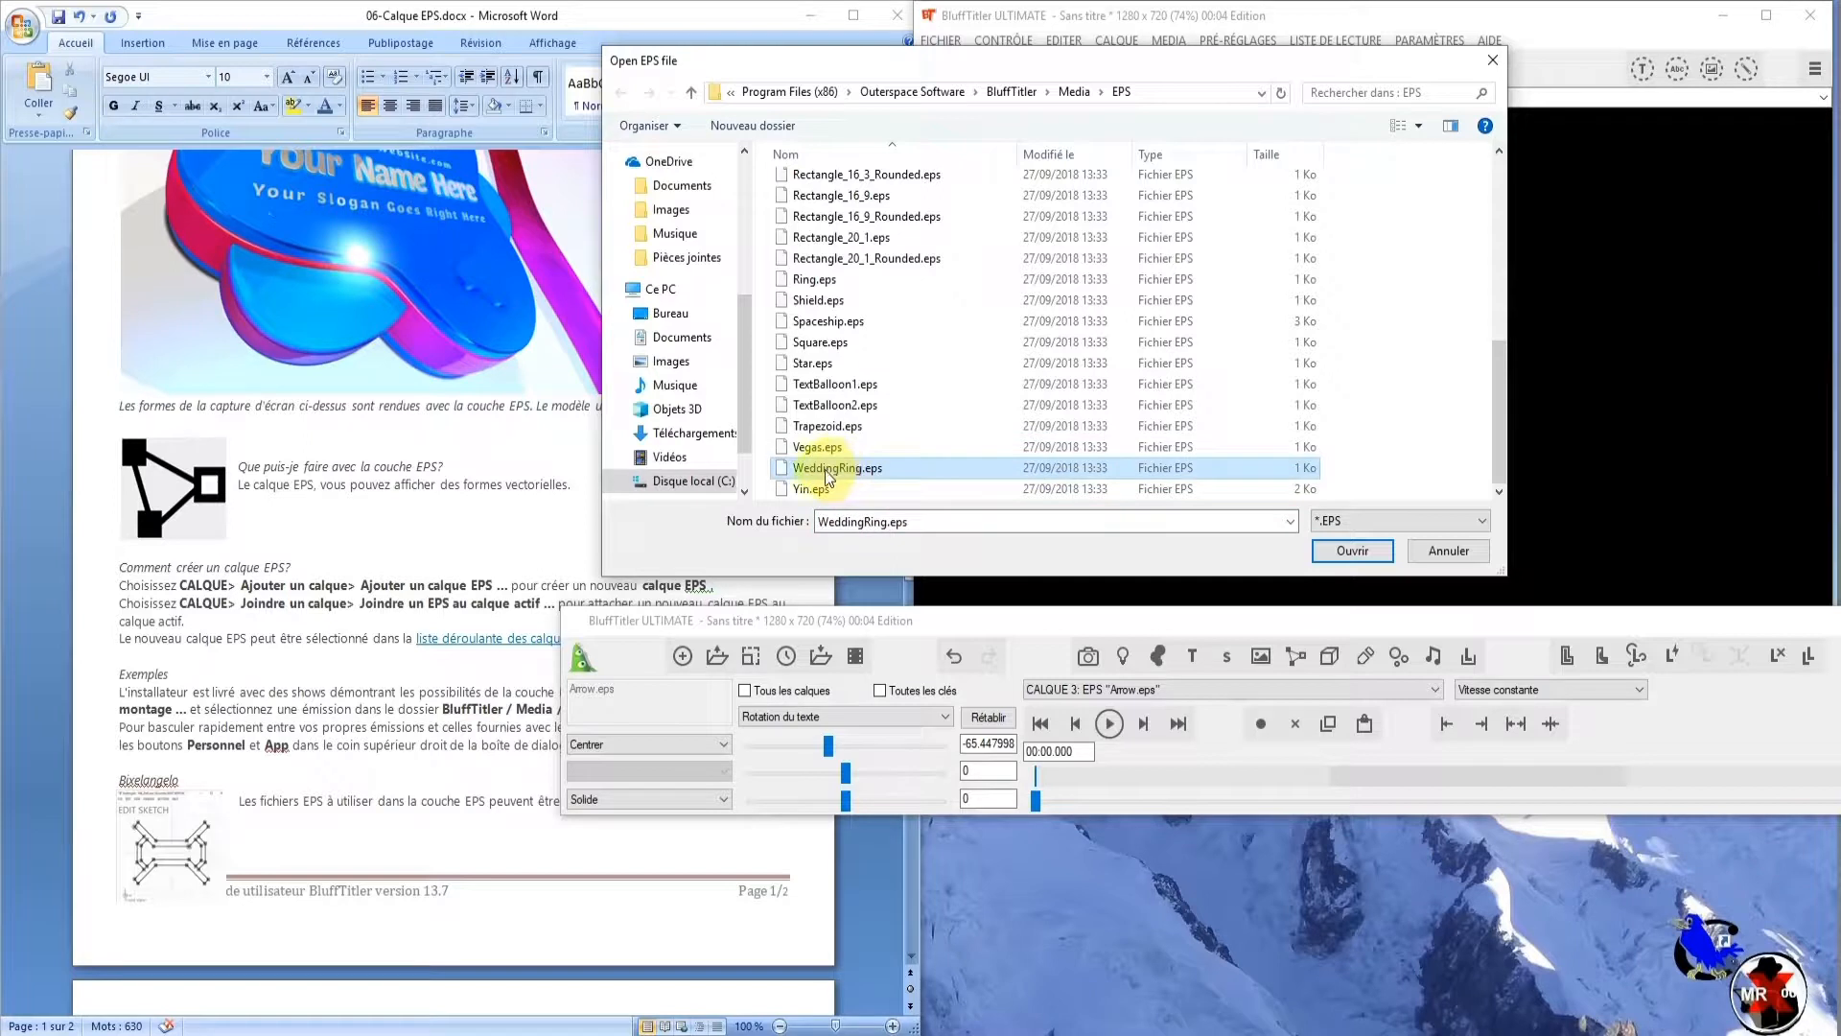
click(1352, 551)
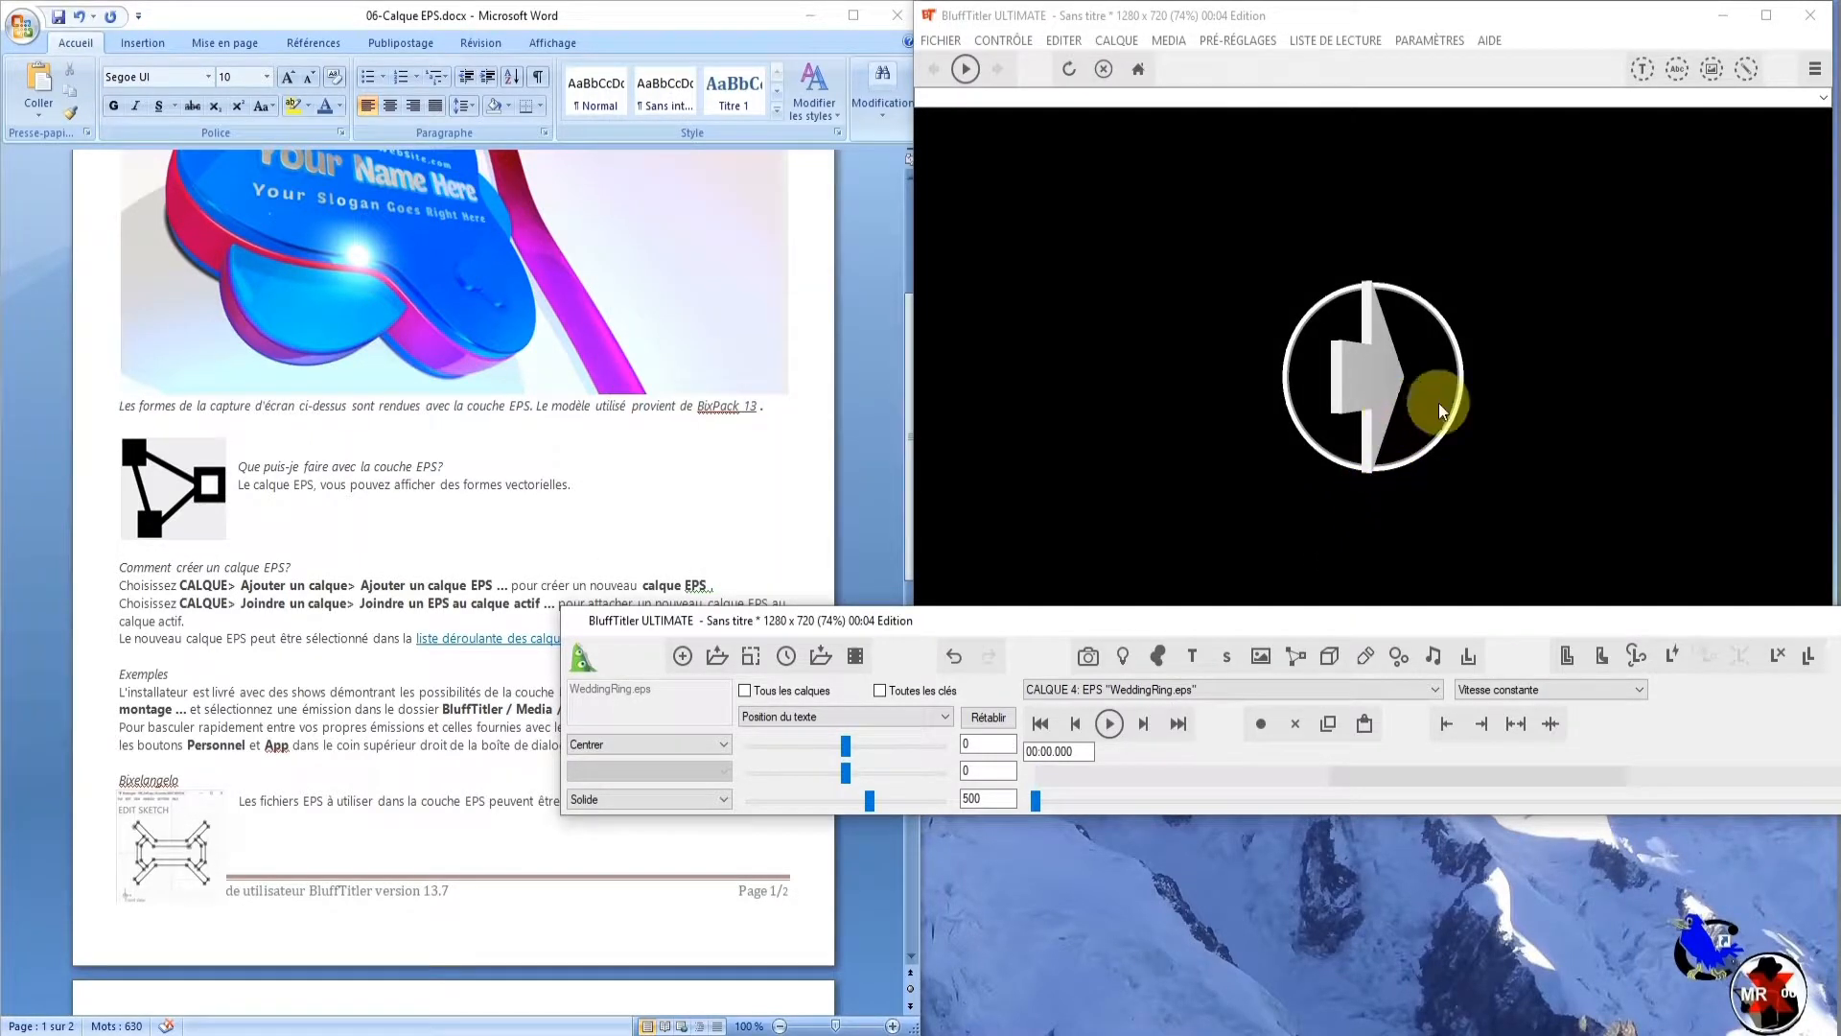
Rotate the wedding ring to about 174 with its first Rotation du texte value
click(831, 718)
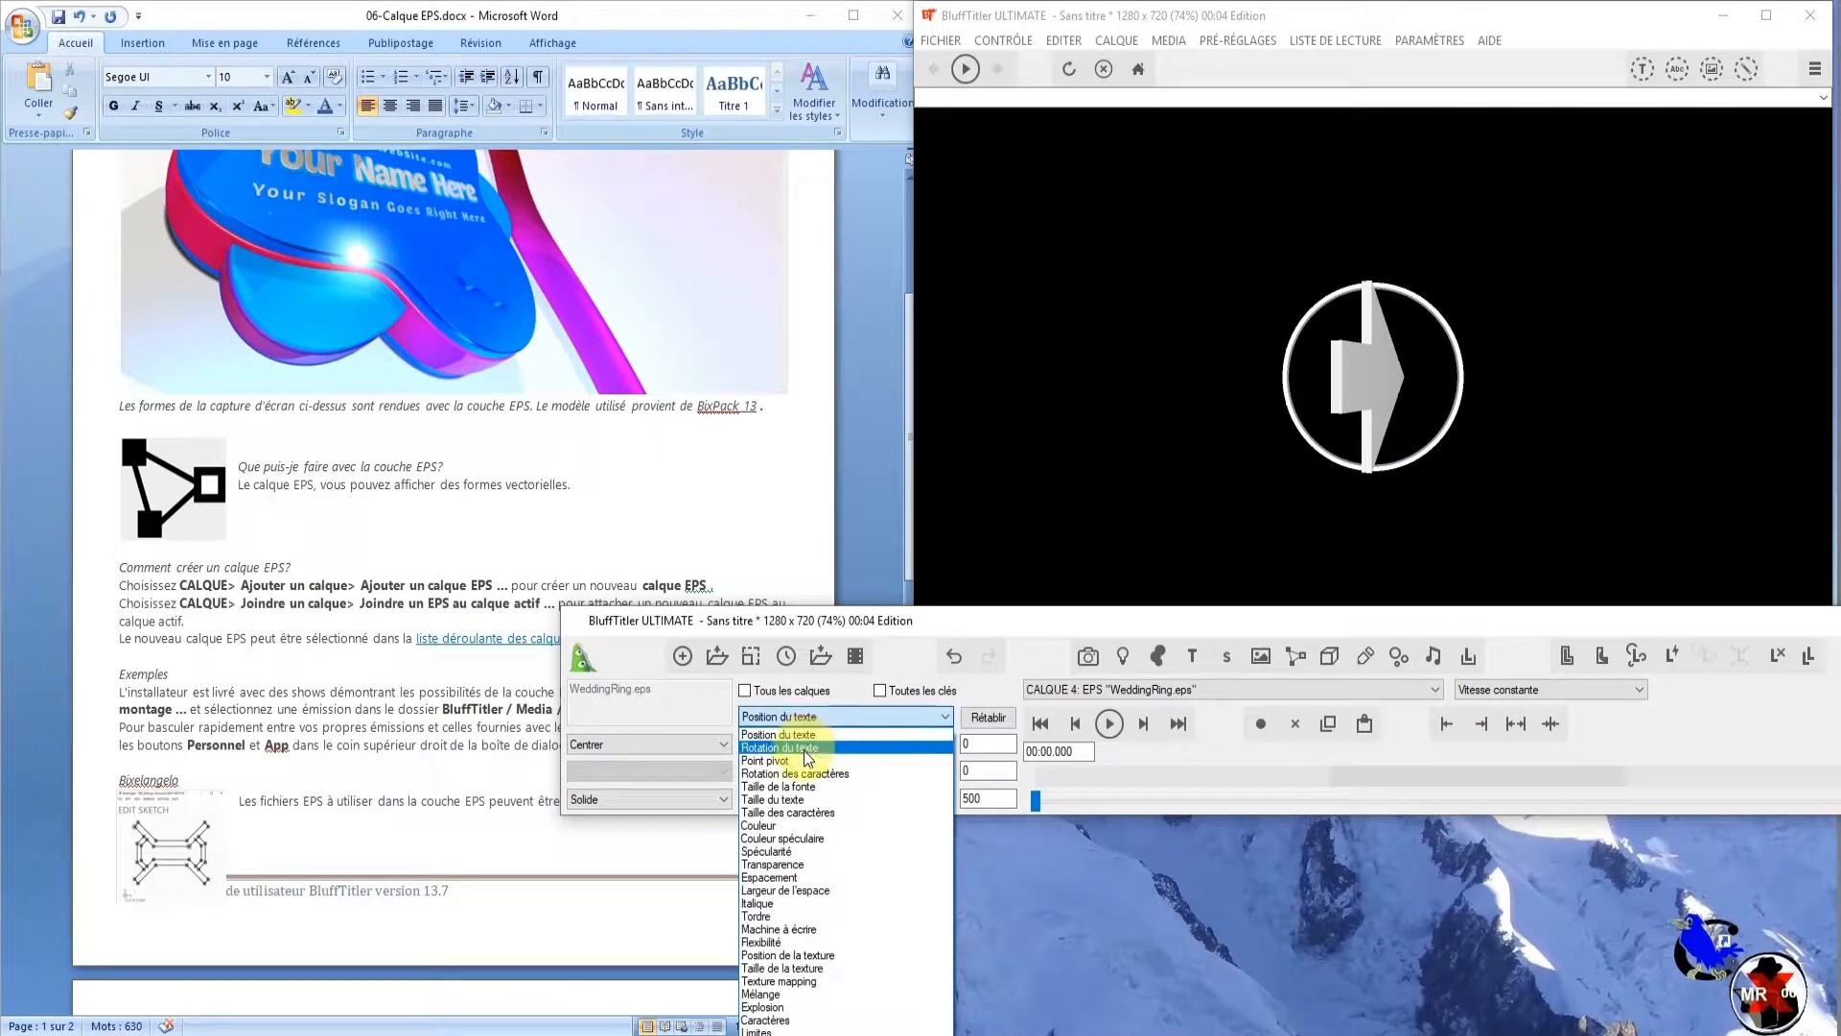
click(804, 748)
drag(843, 749, 892, 747)
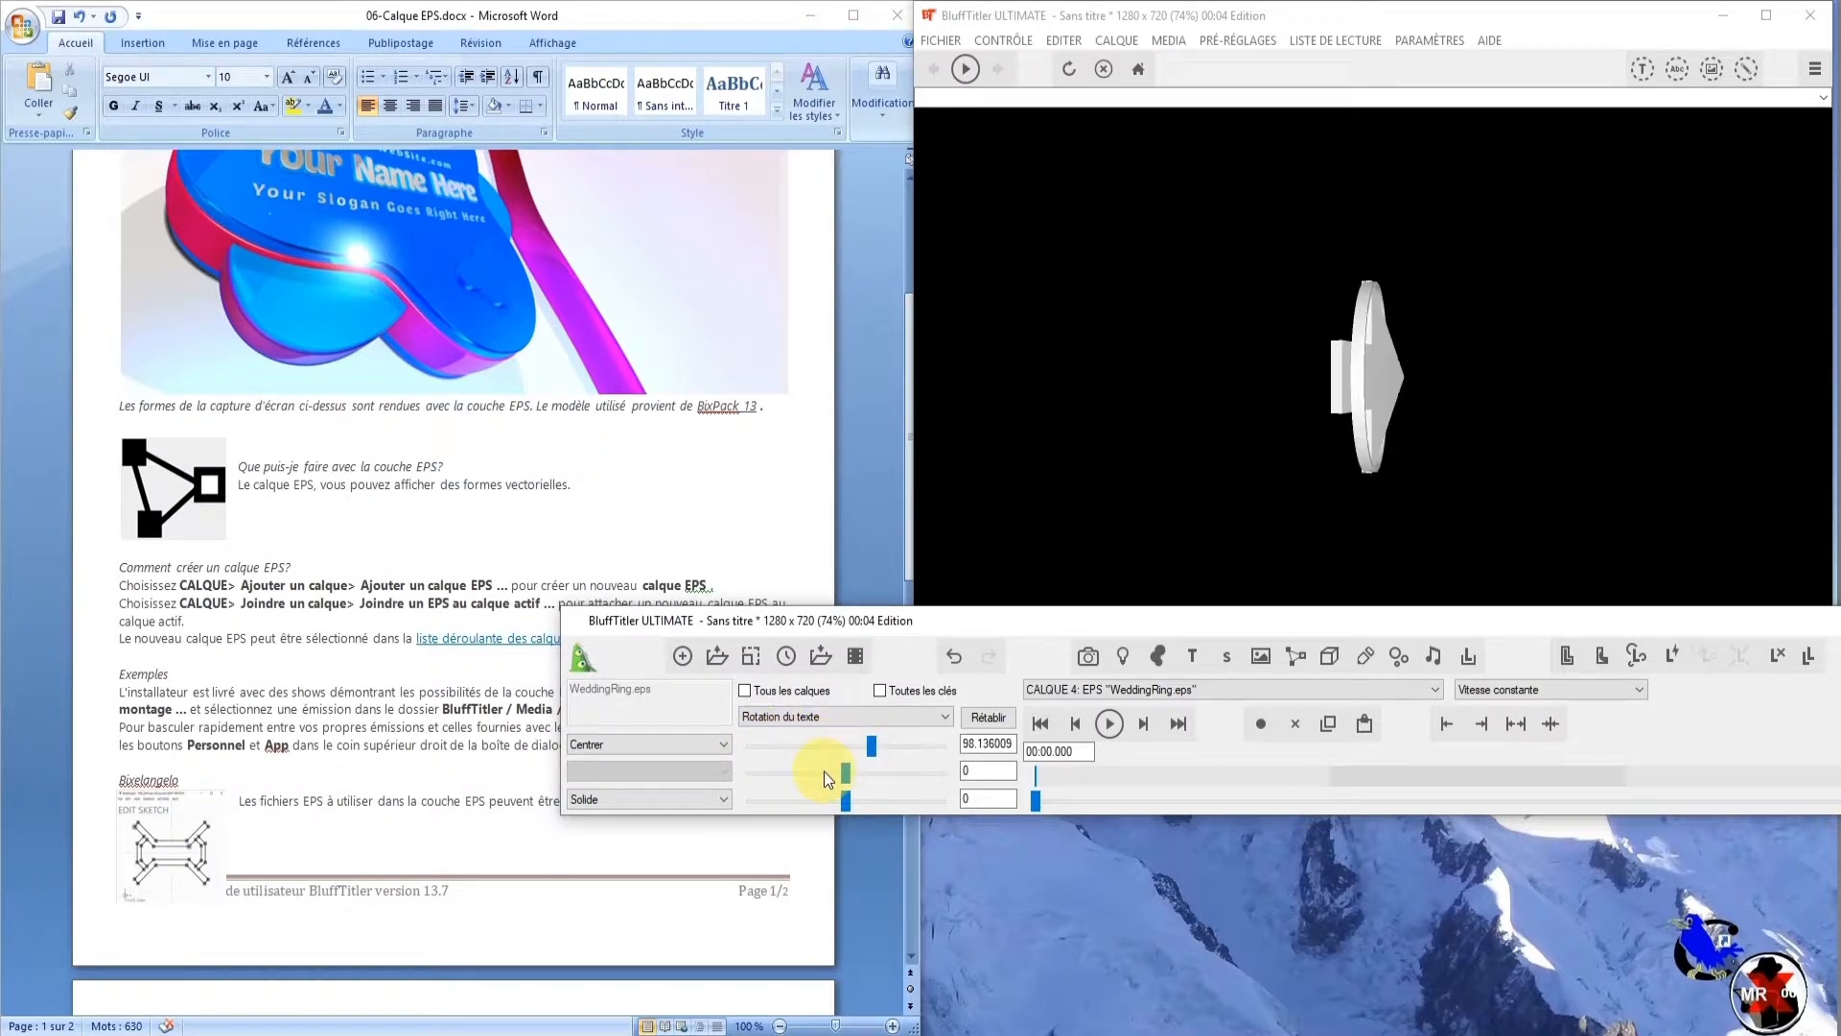
scroll(395, 389, down, 8)
scroll(403, 393, up, 3)
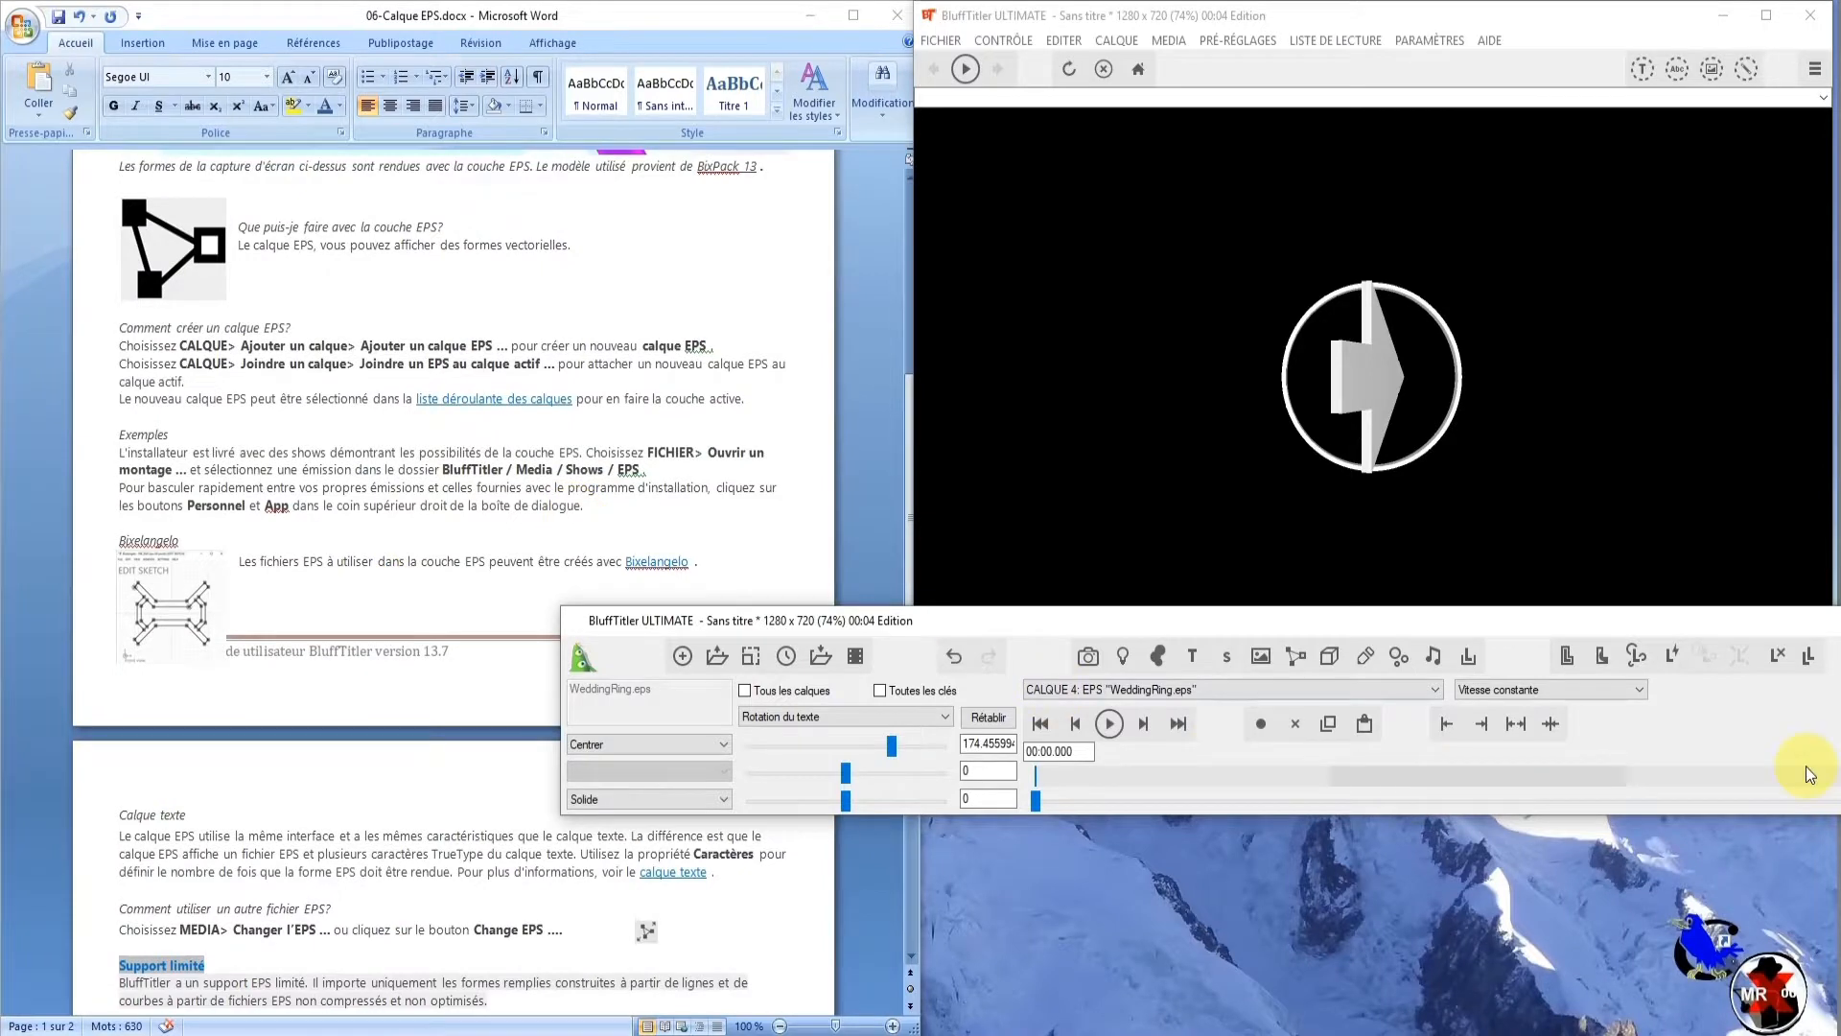
Apply Filip-reflectiomap orange.png from the Textures Compléments par GG folder as the wedding ring's Texture 1
click(1716, 657)
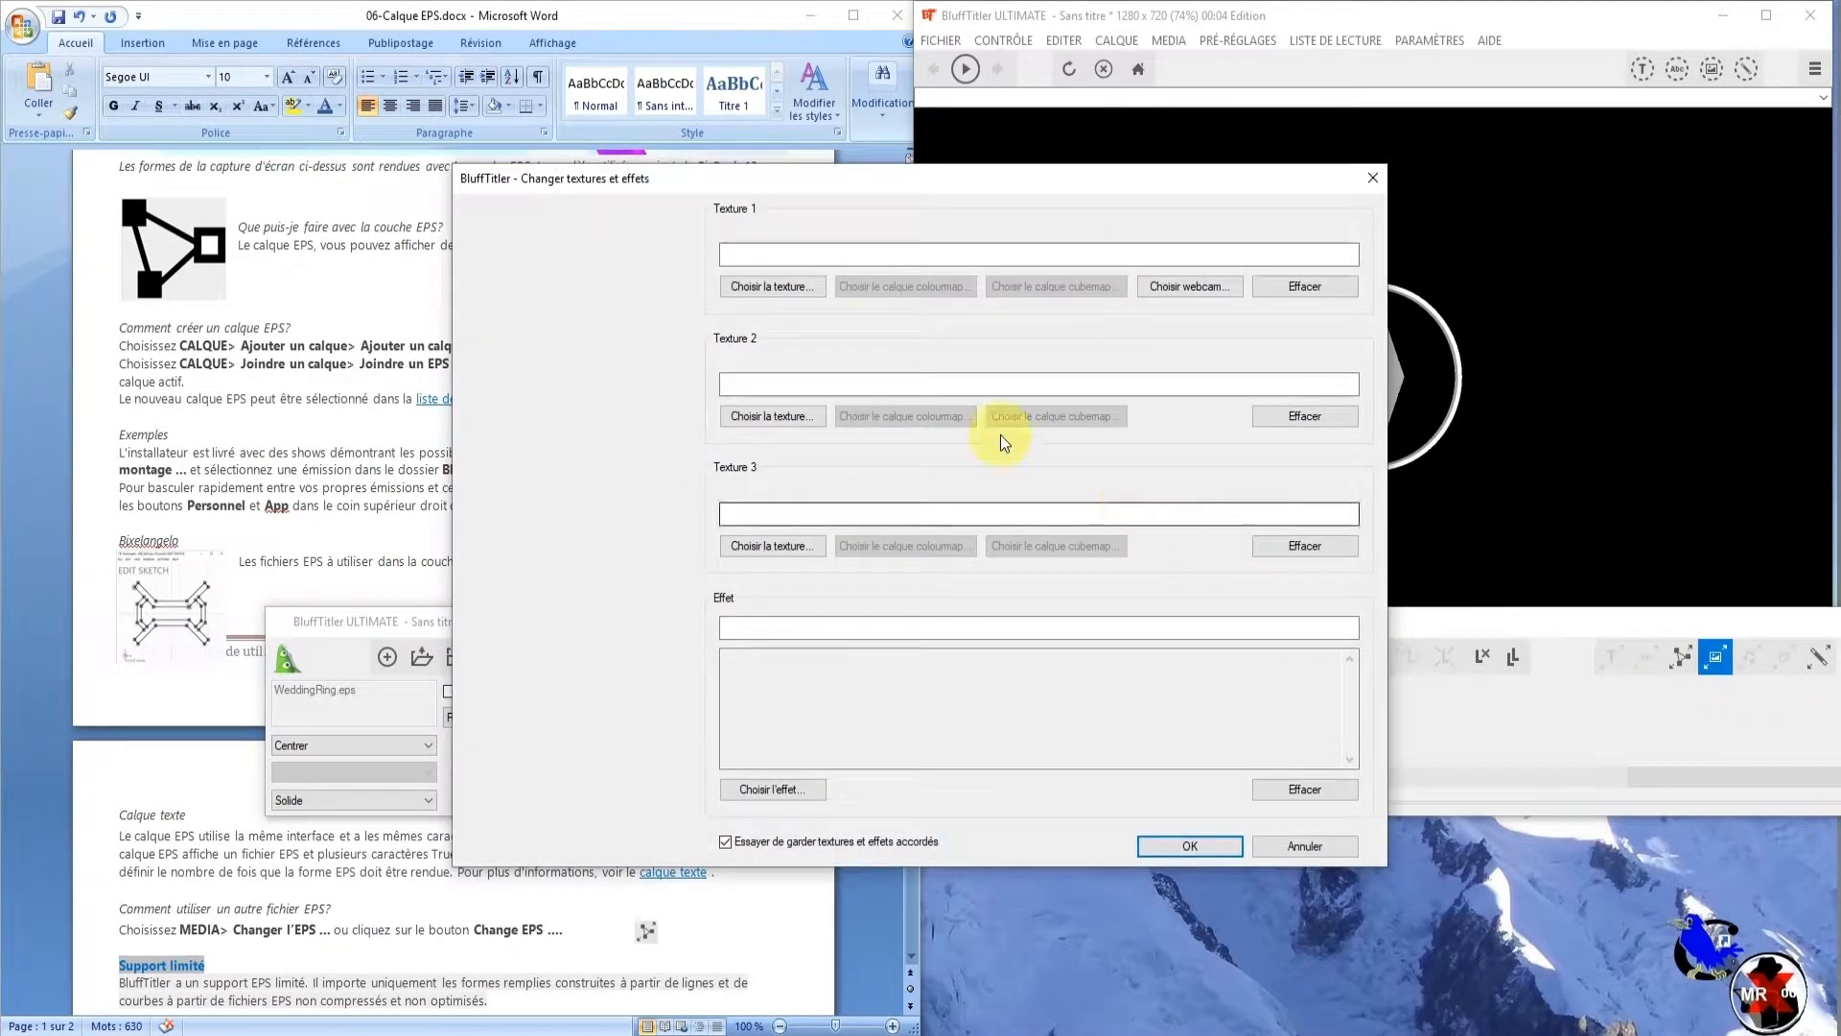
click(772, 286)
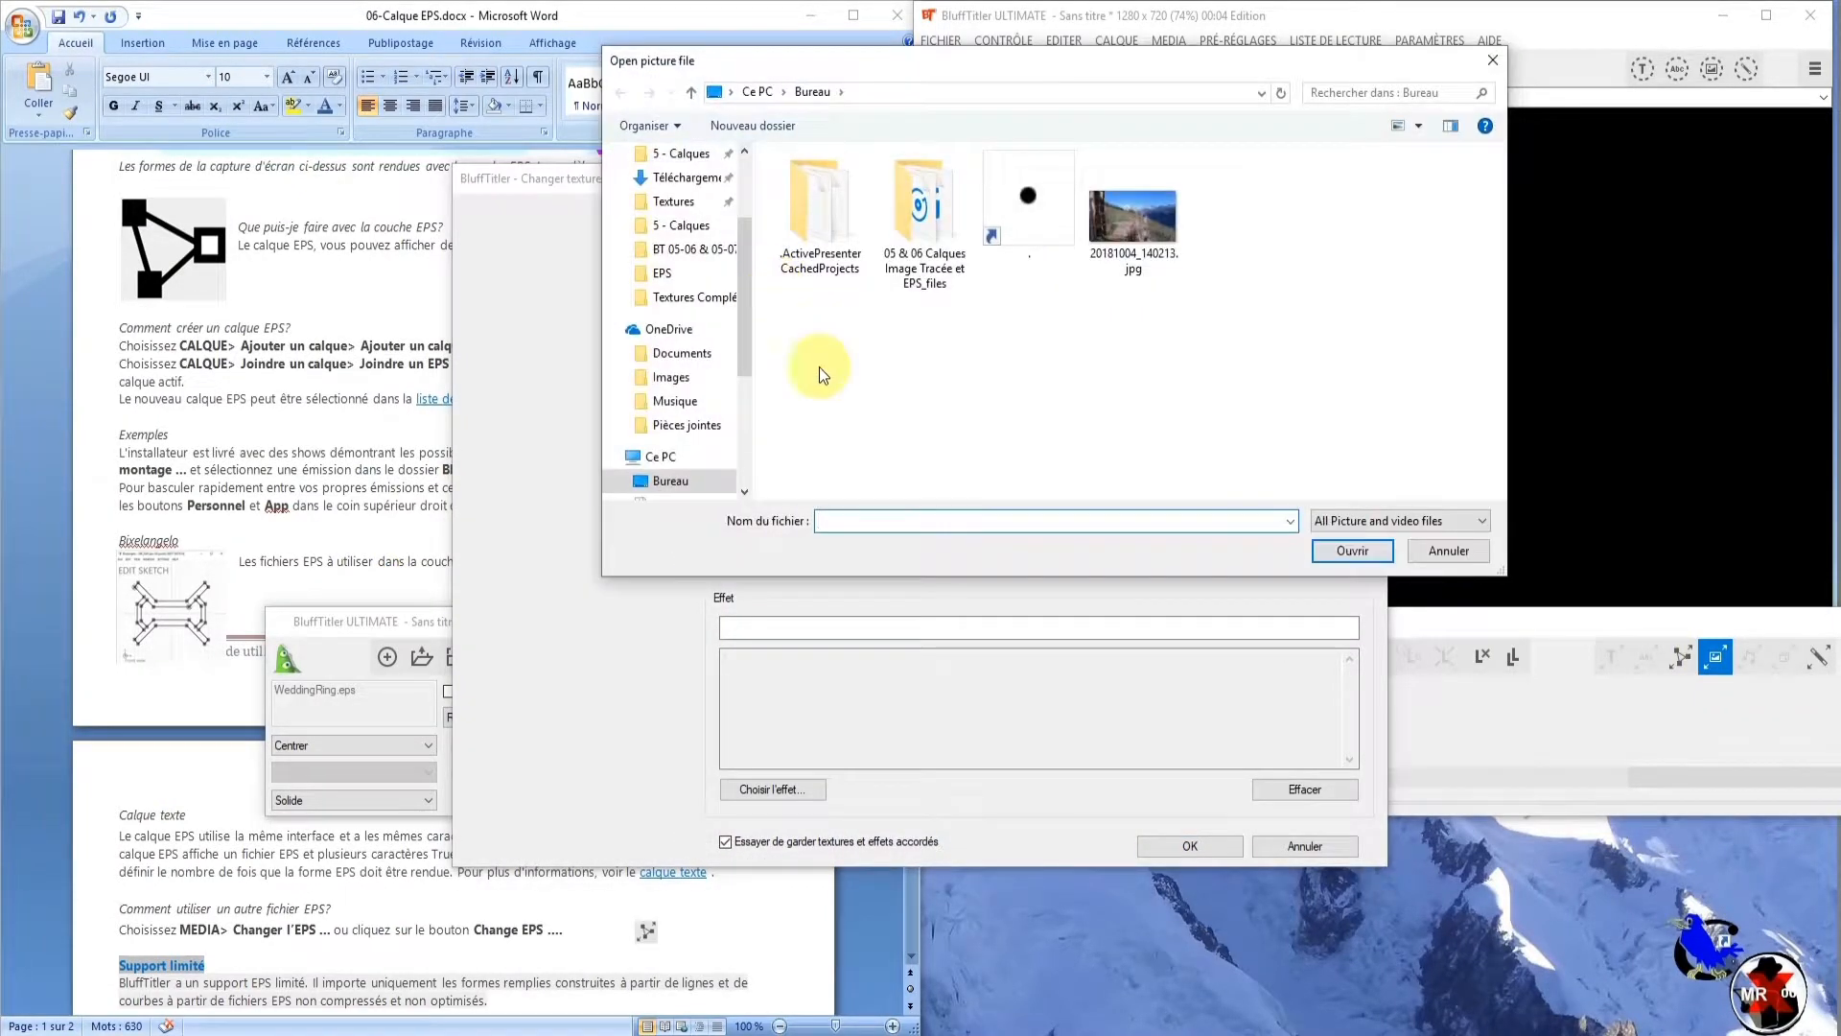
click(681, 202)
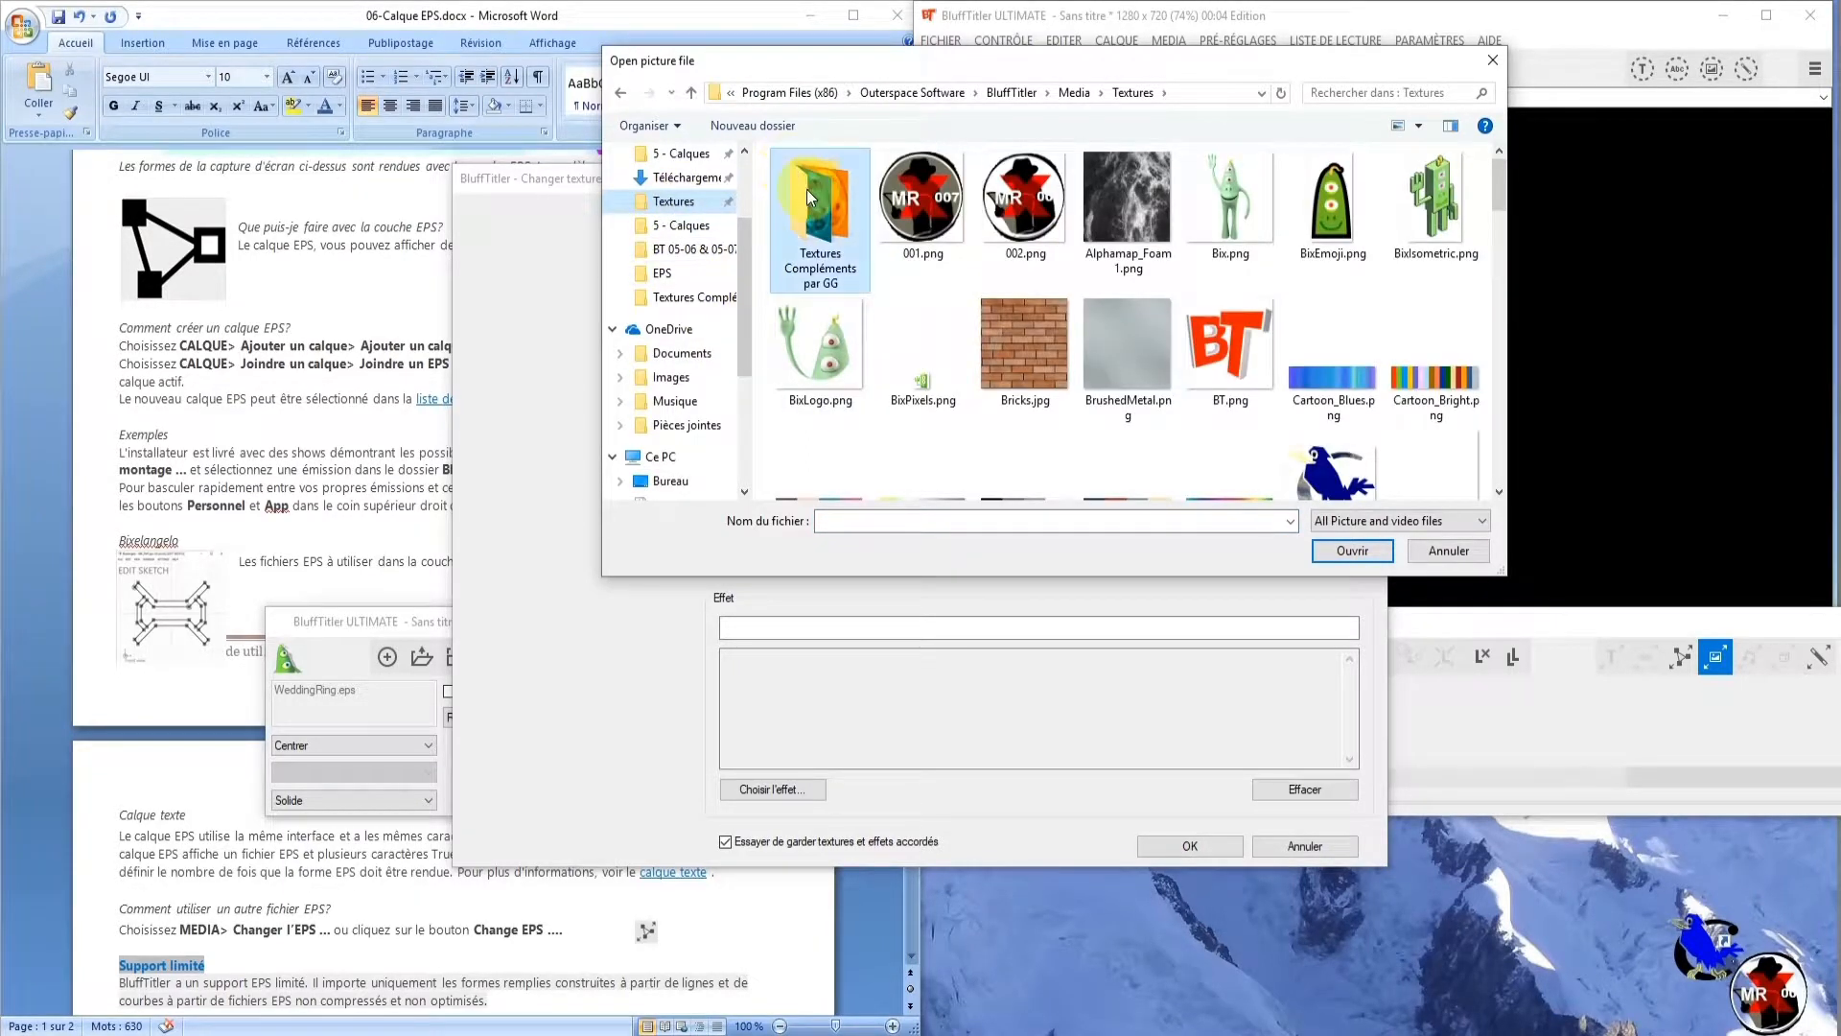
double_click(807, 188)
click(926, 205)
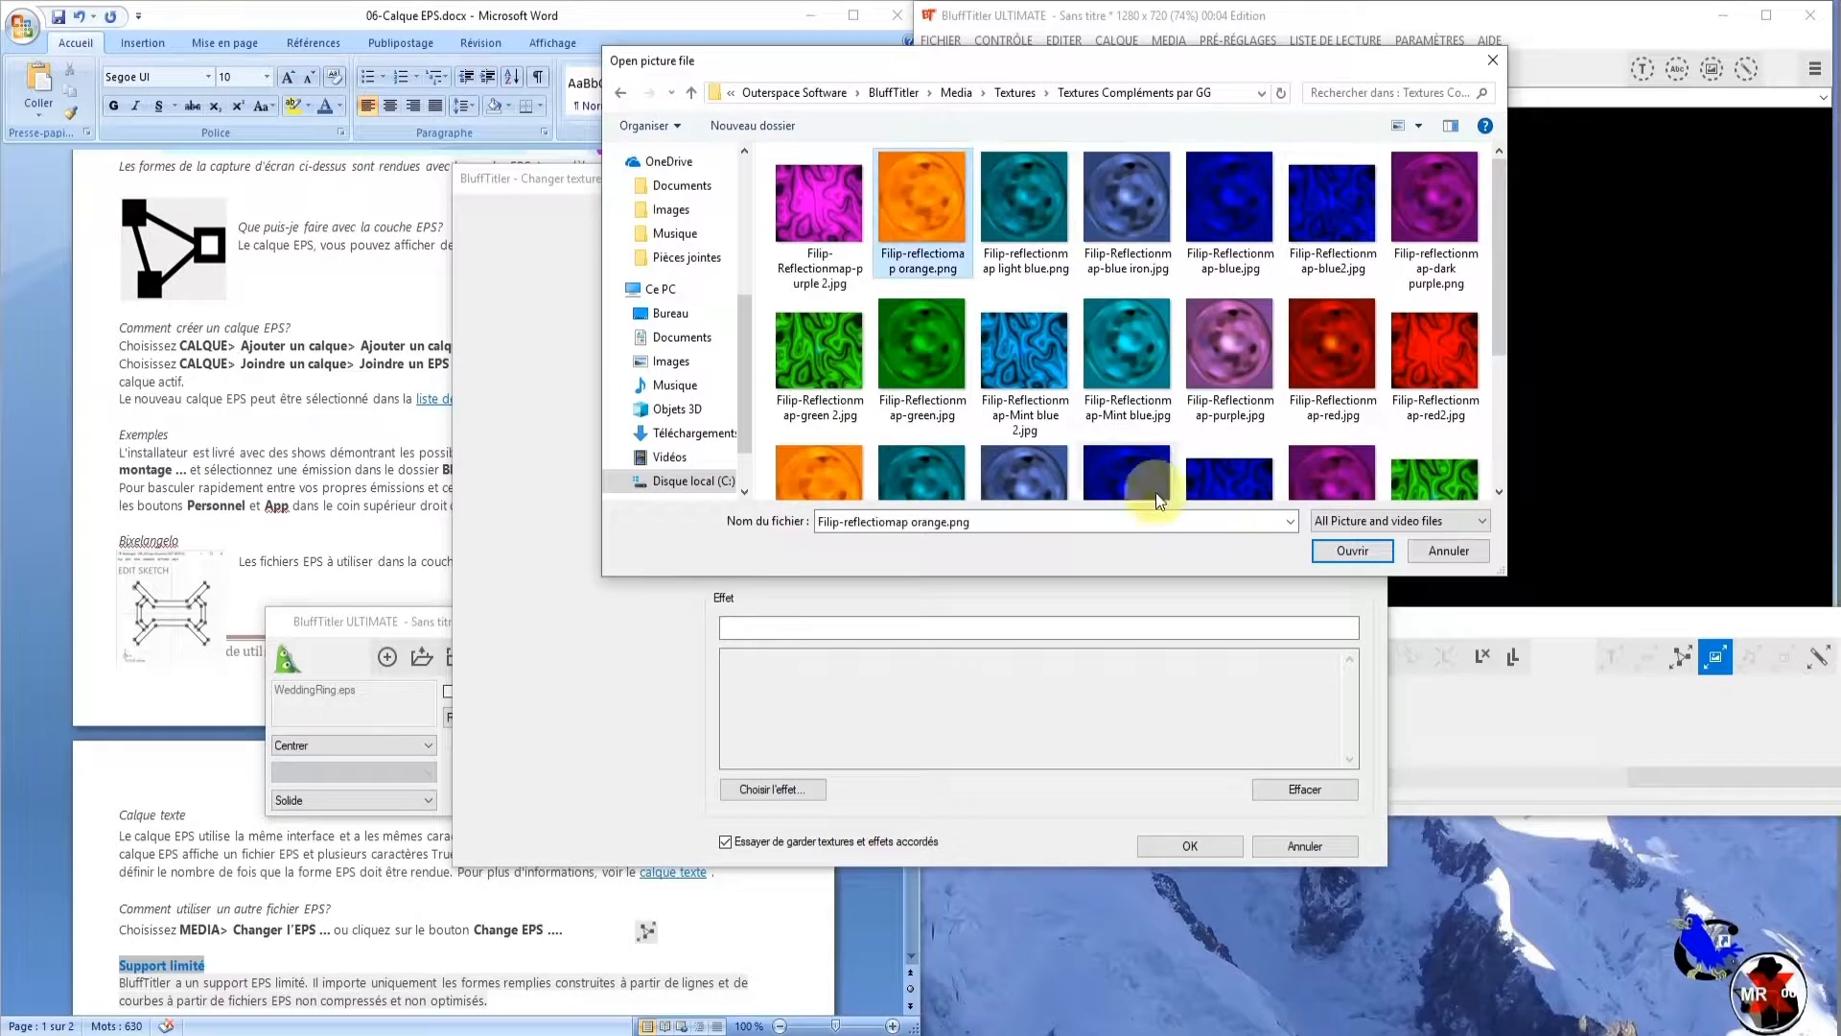
click(1338, 555)
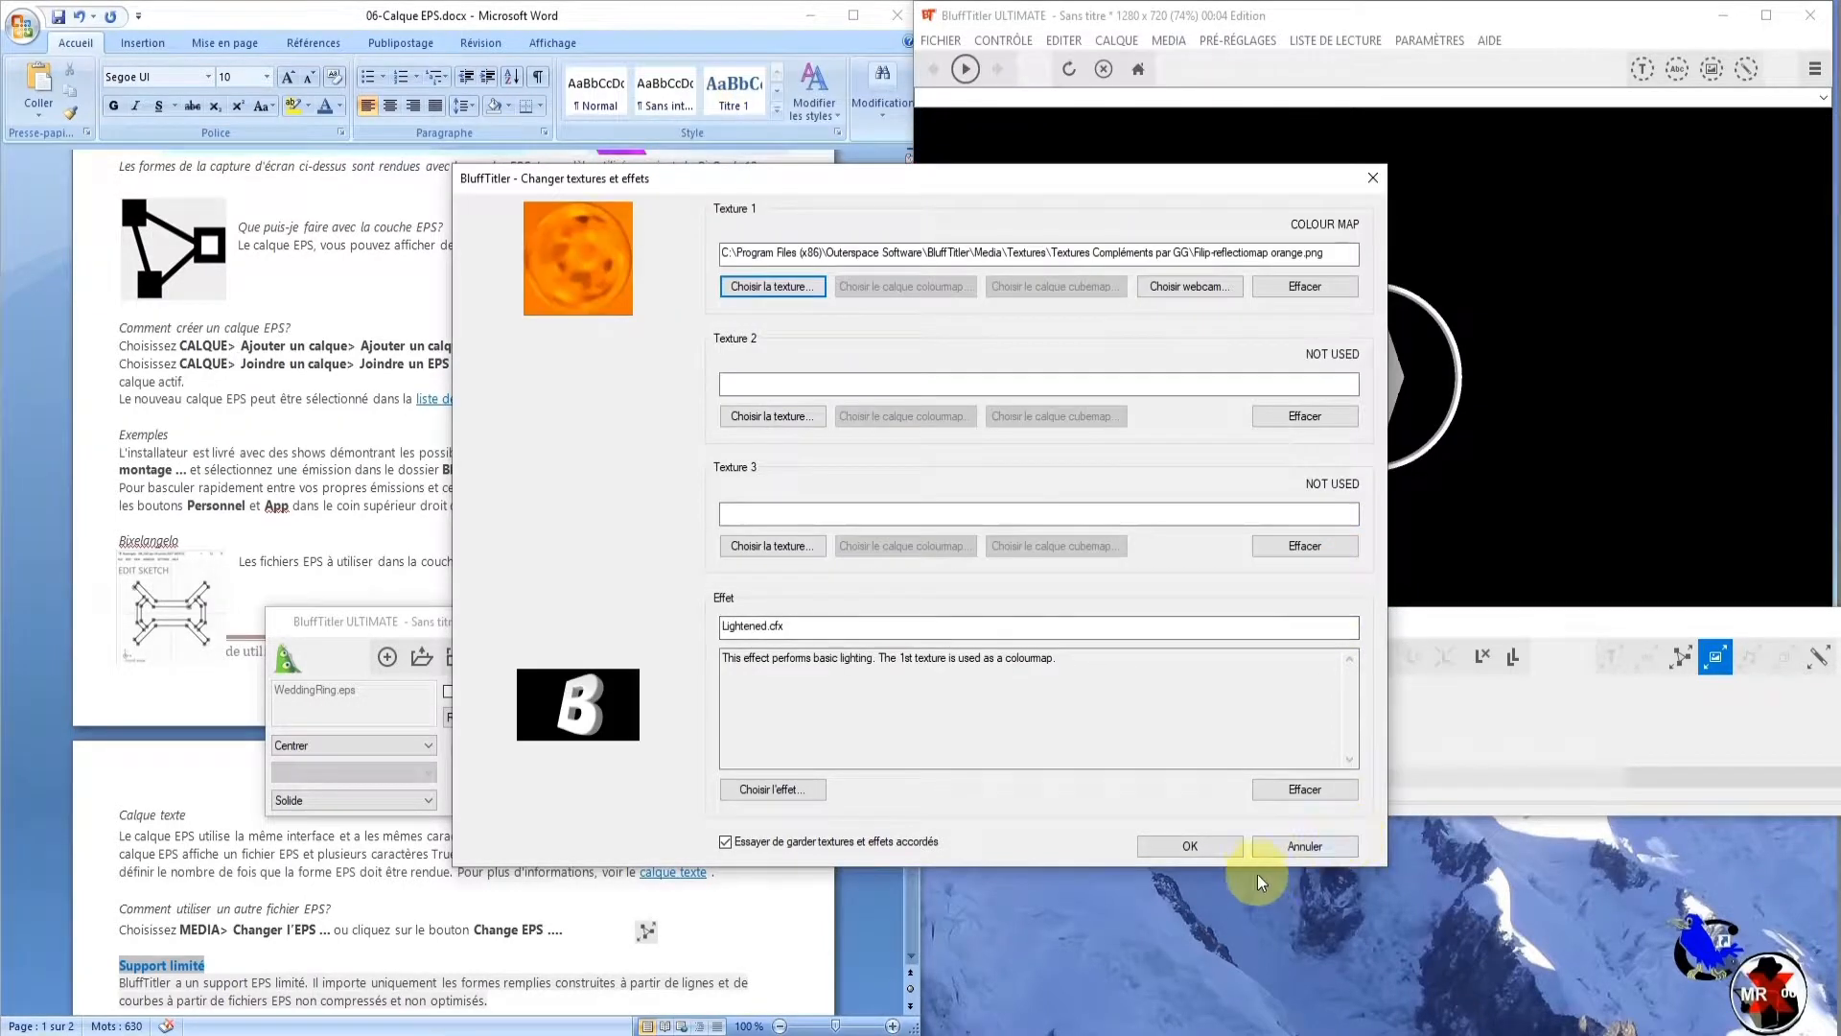
click(1187, 843)
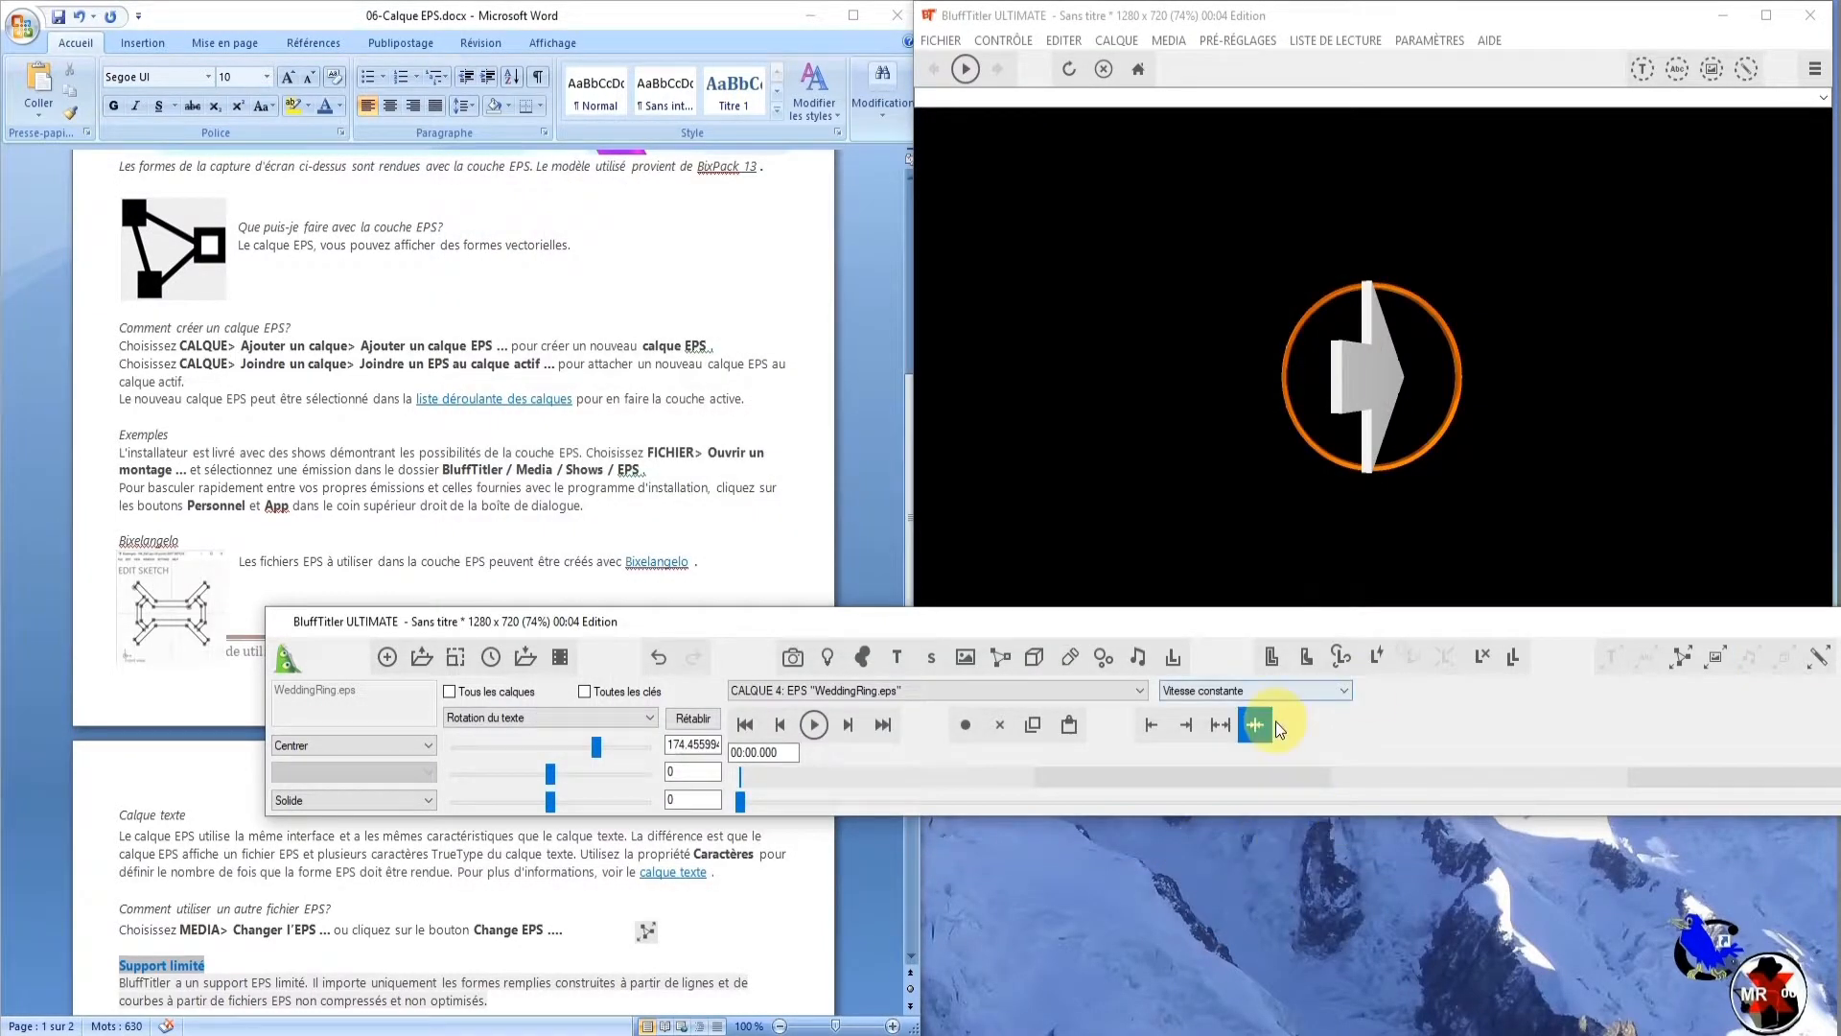
Play the show to 0.877 s, set the ring's first rotation value there to about 167, and reposition the tool window
click(813, 724)
drag(595, 746, 521, 751)
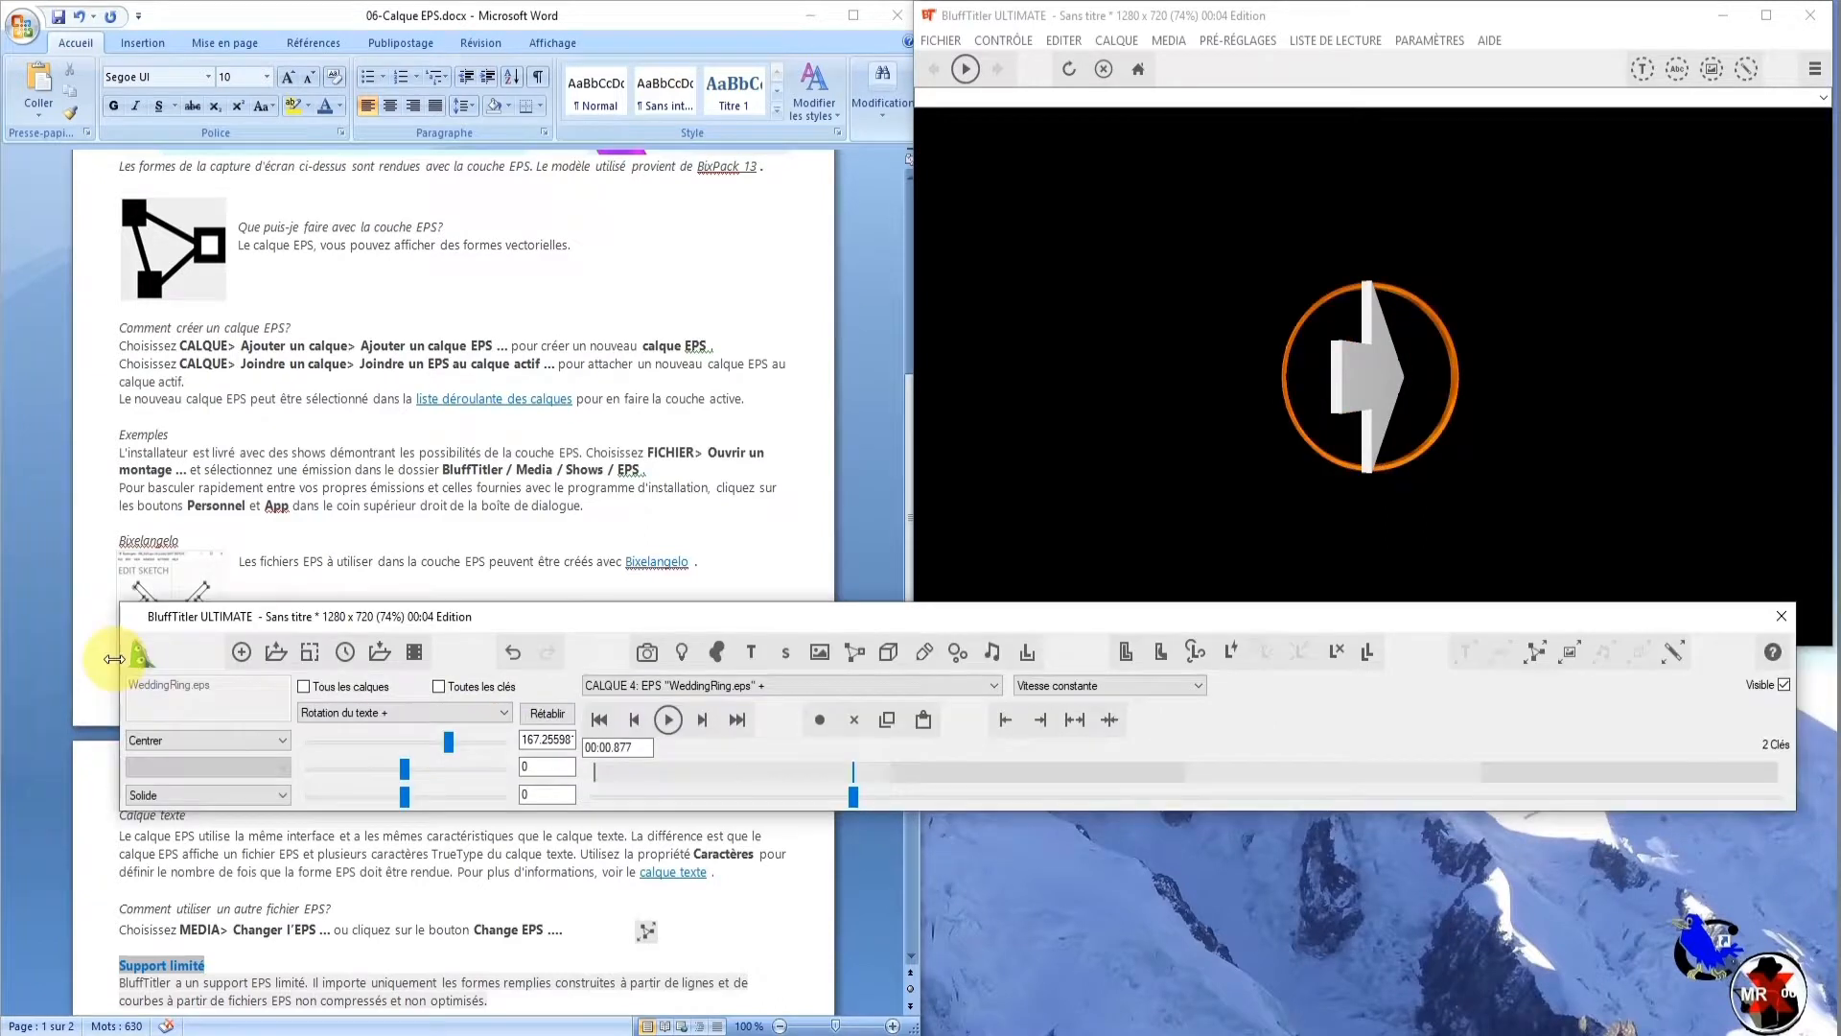
drag(113, 659, 469, 659)
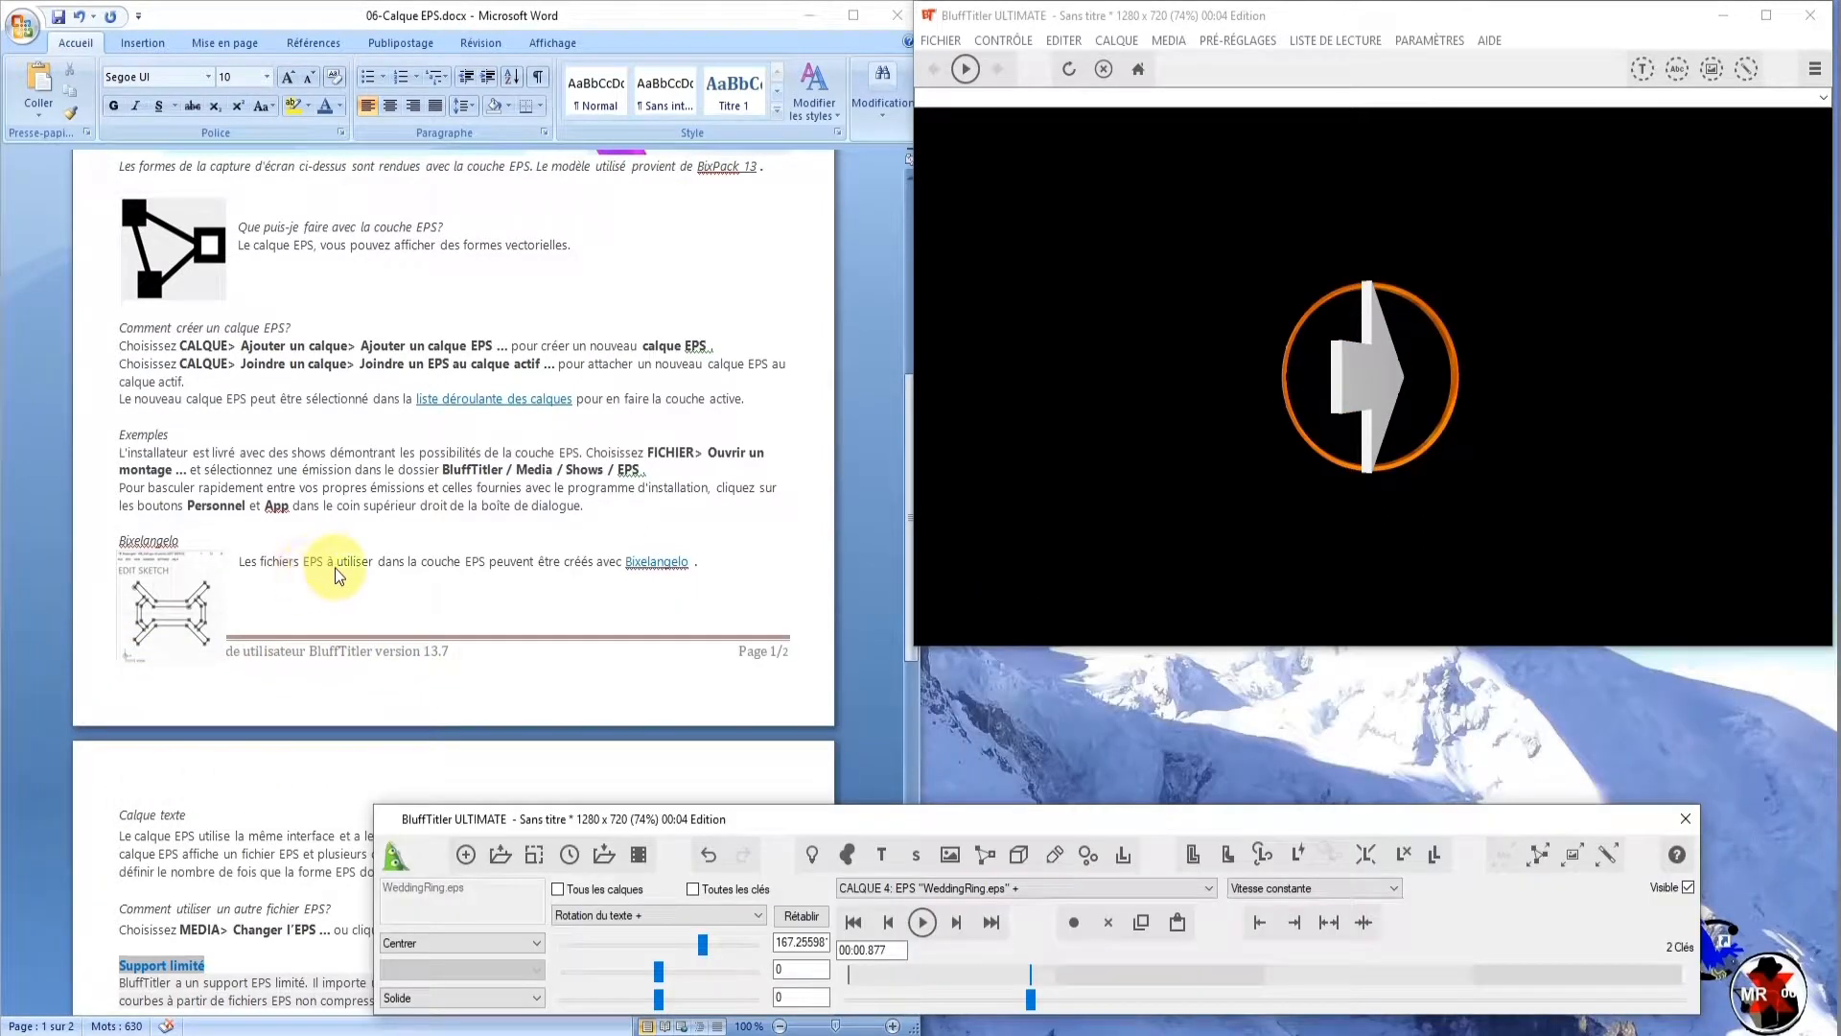
Follow the Bixelangelo link in the EPS layer guide and review its notes on EPS support, Potrace, Vector Magic and Adobe Illustrator CC
ctrl+click(650, 563)
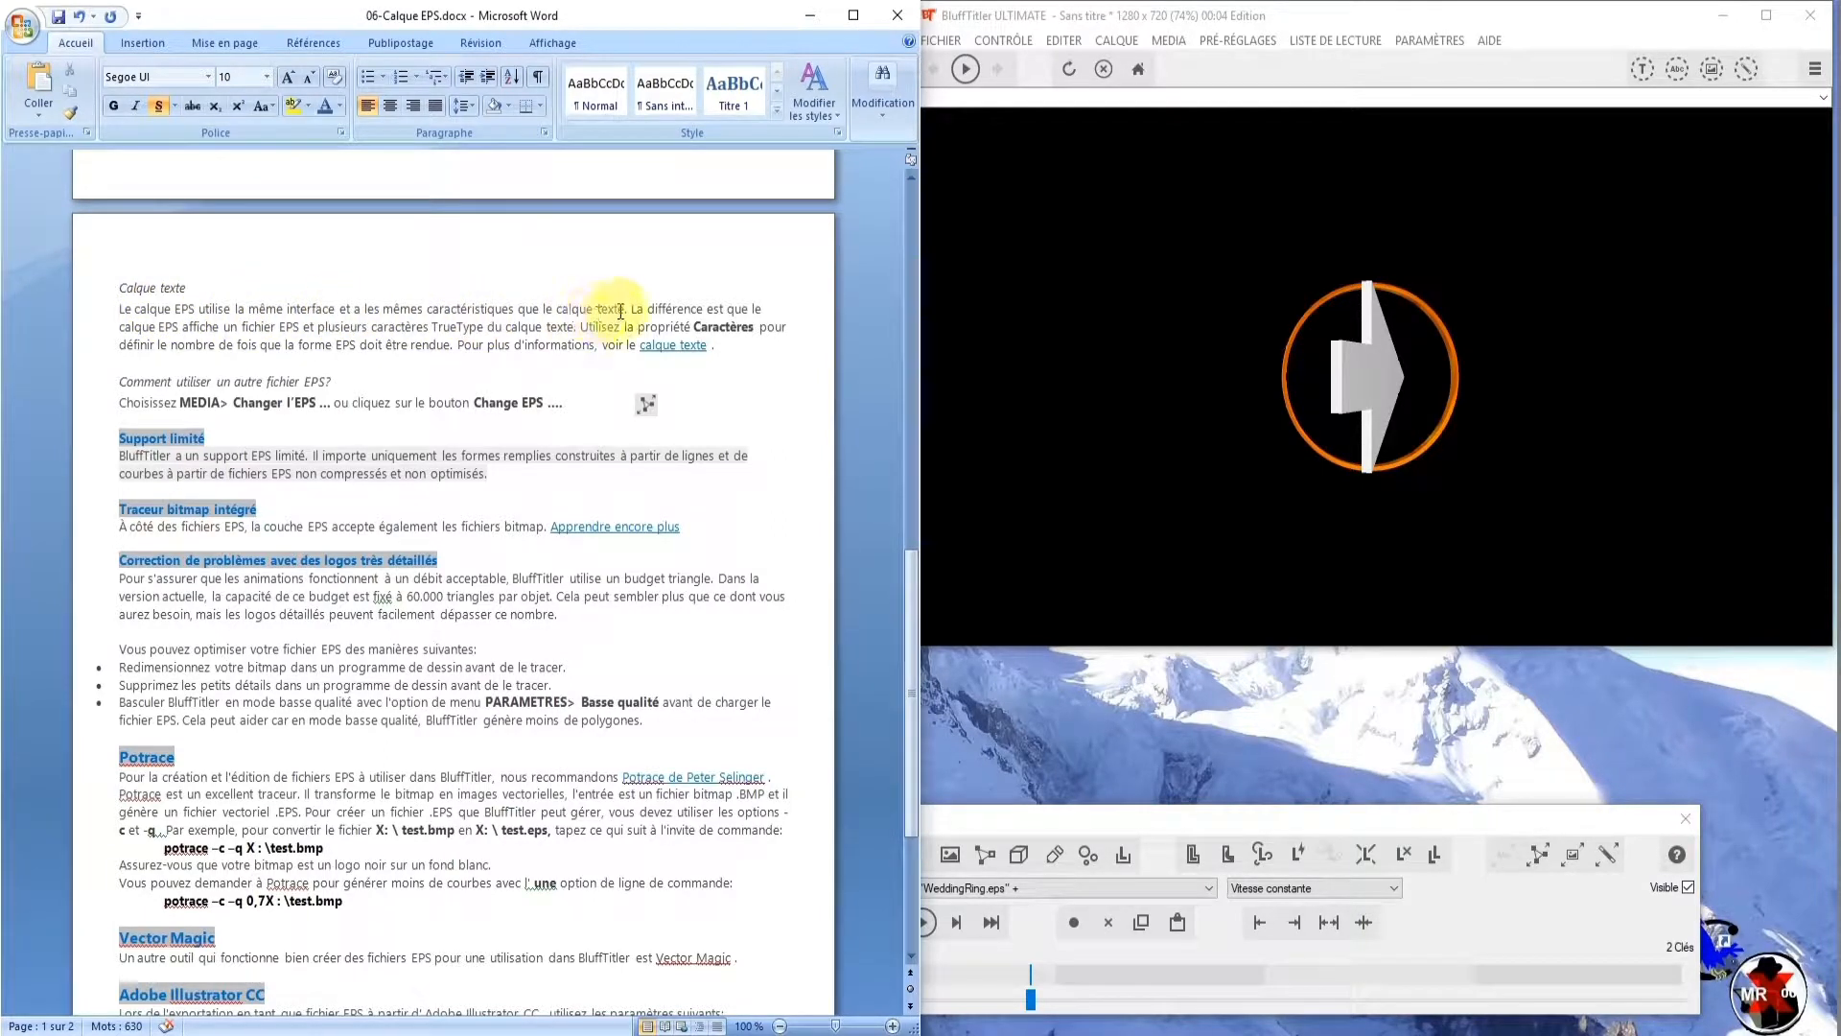
scroll(288, 412, down, 3)
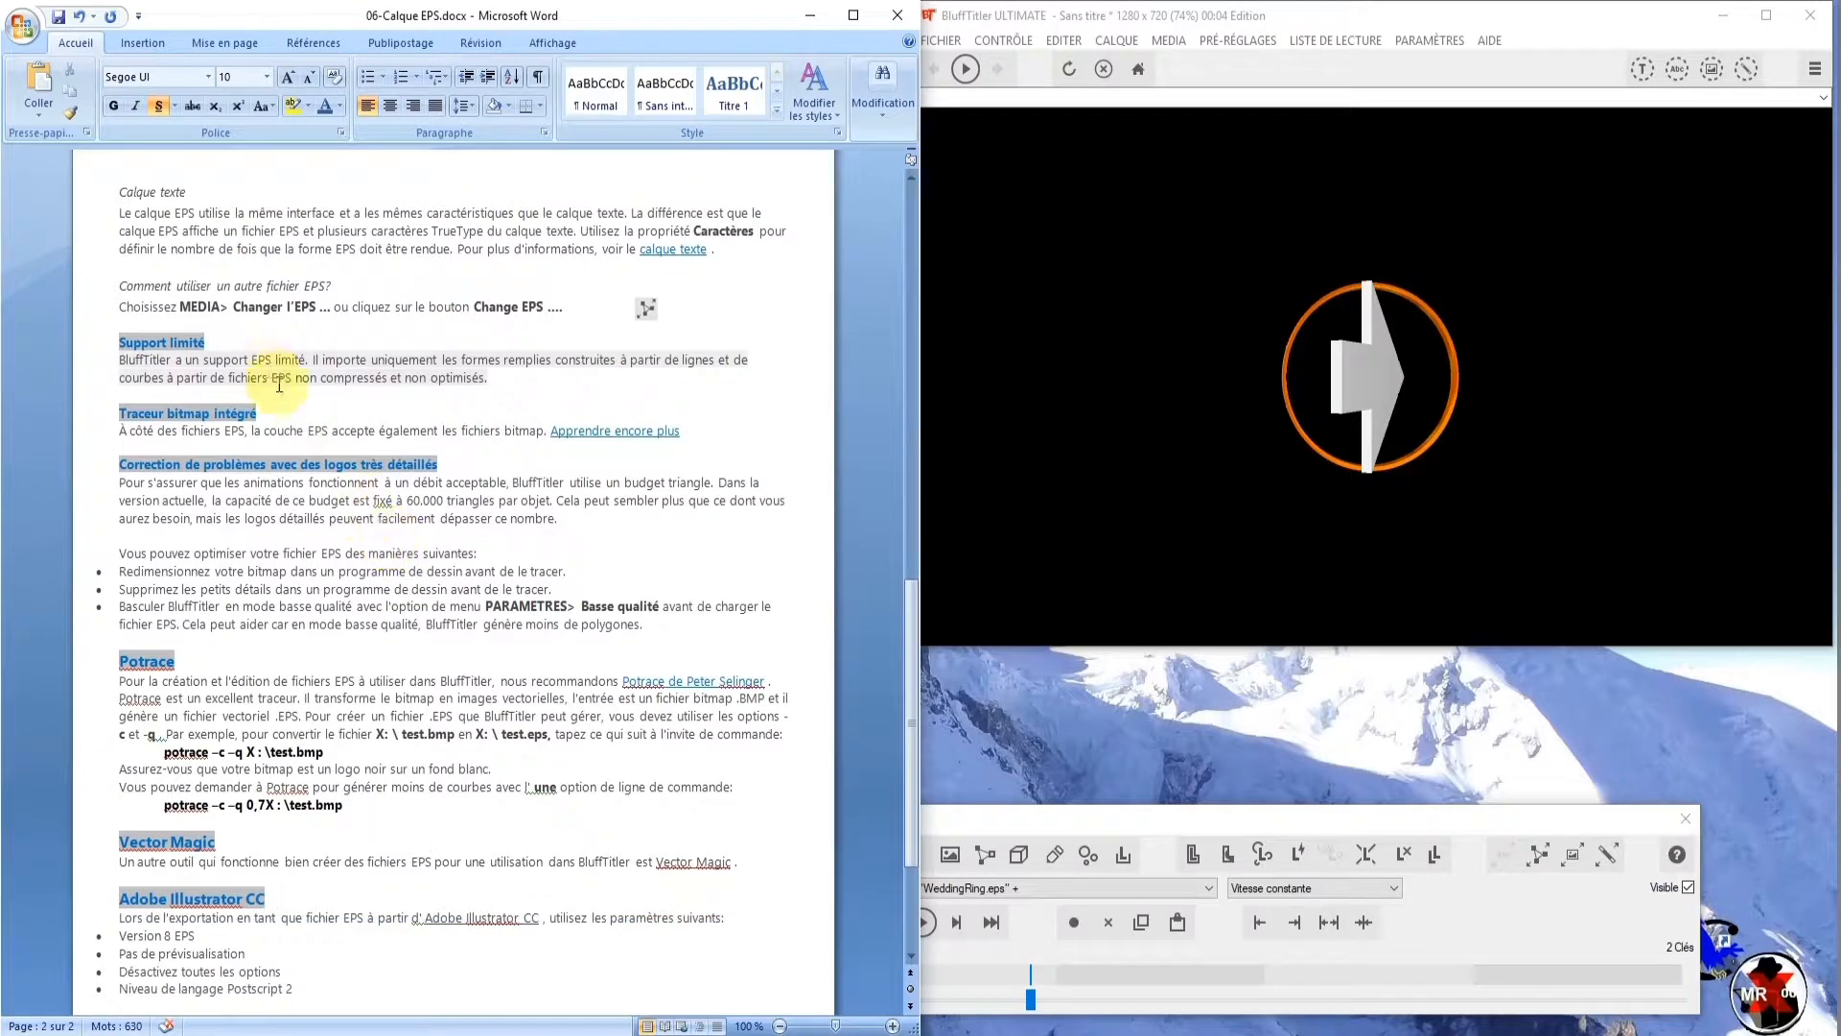
scroll(298, 444, down, 1)
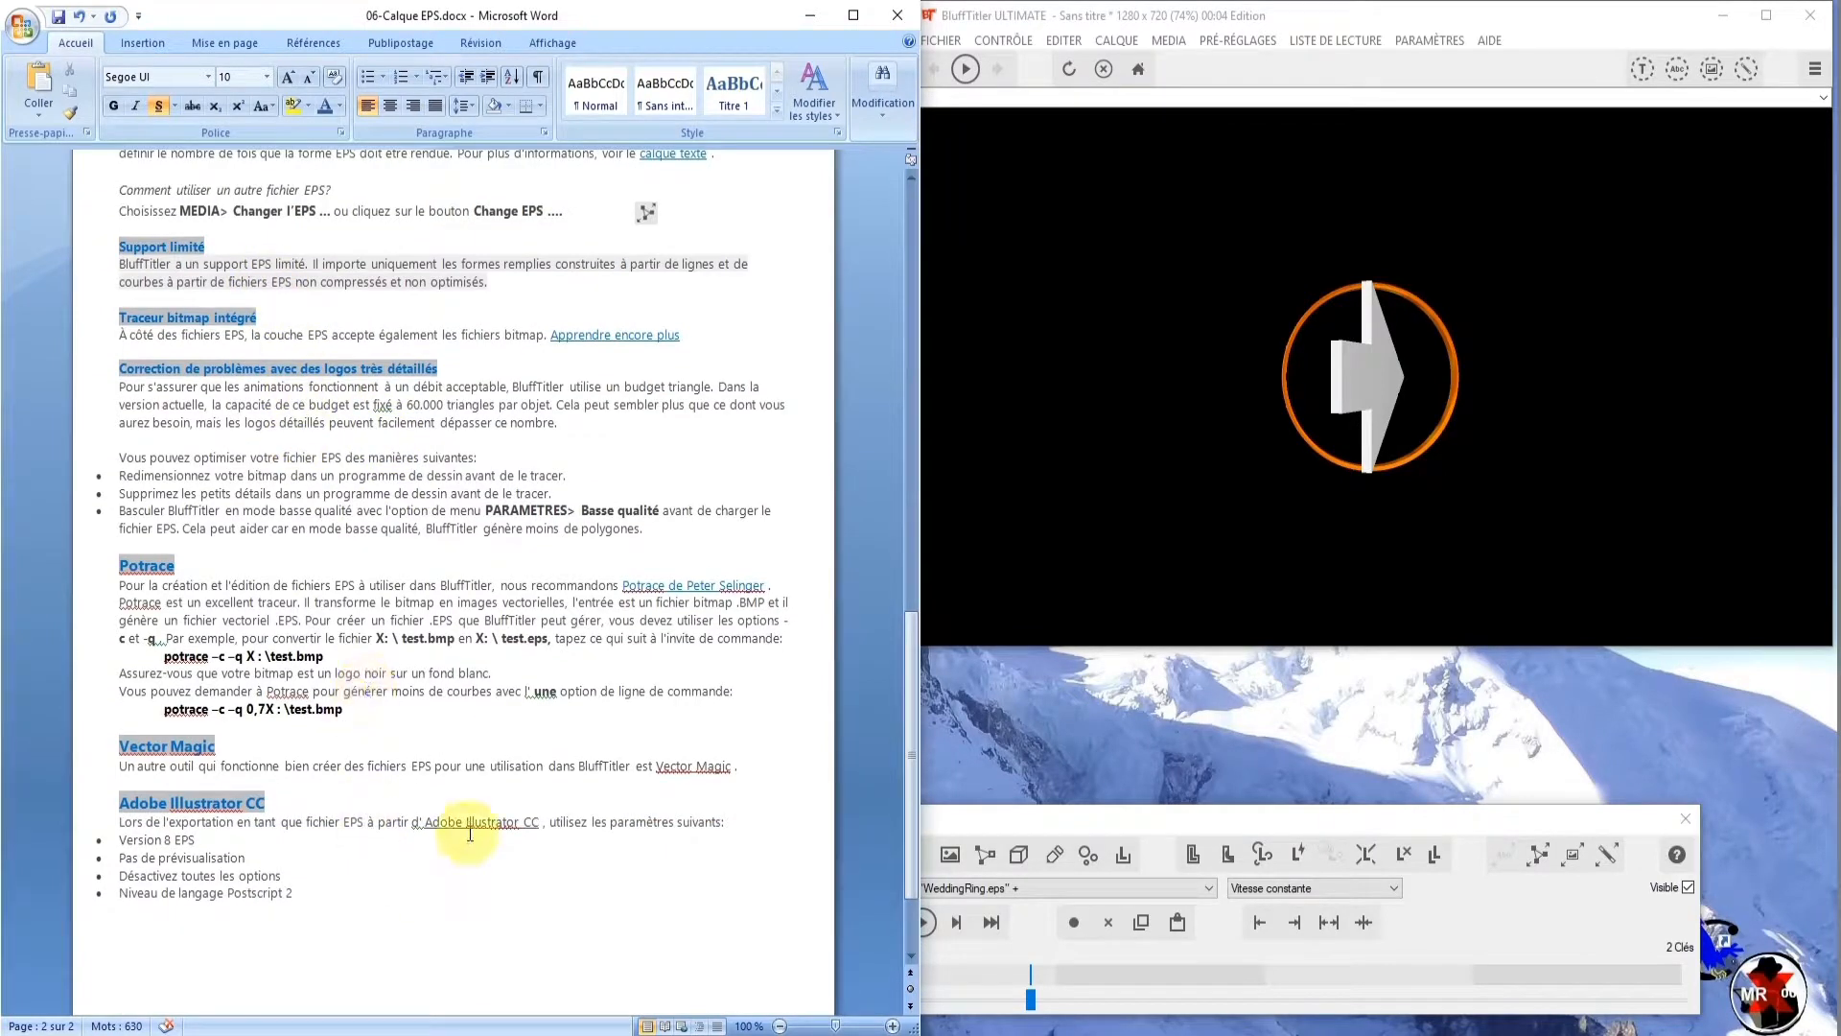
scroll(905, 648, up, 2)
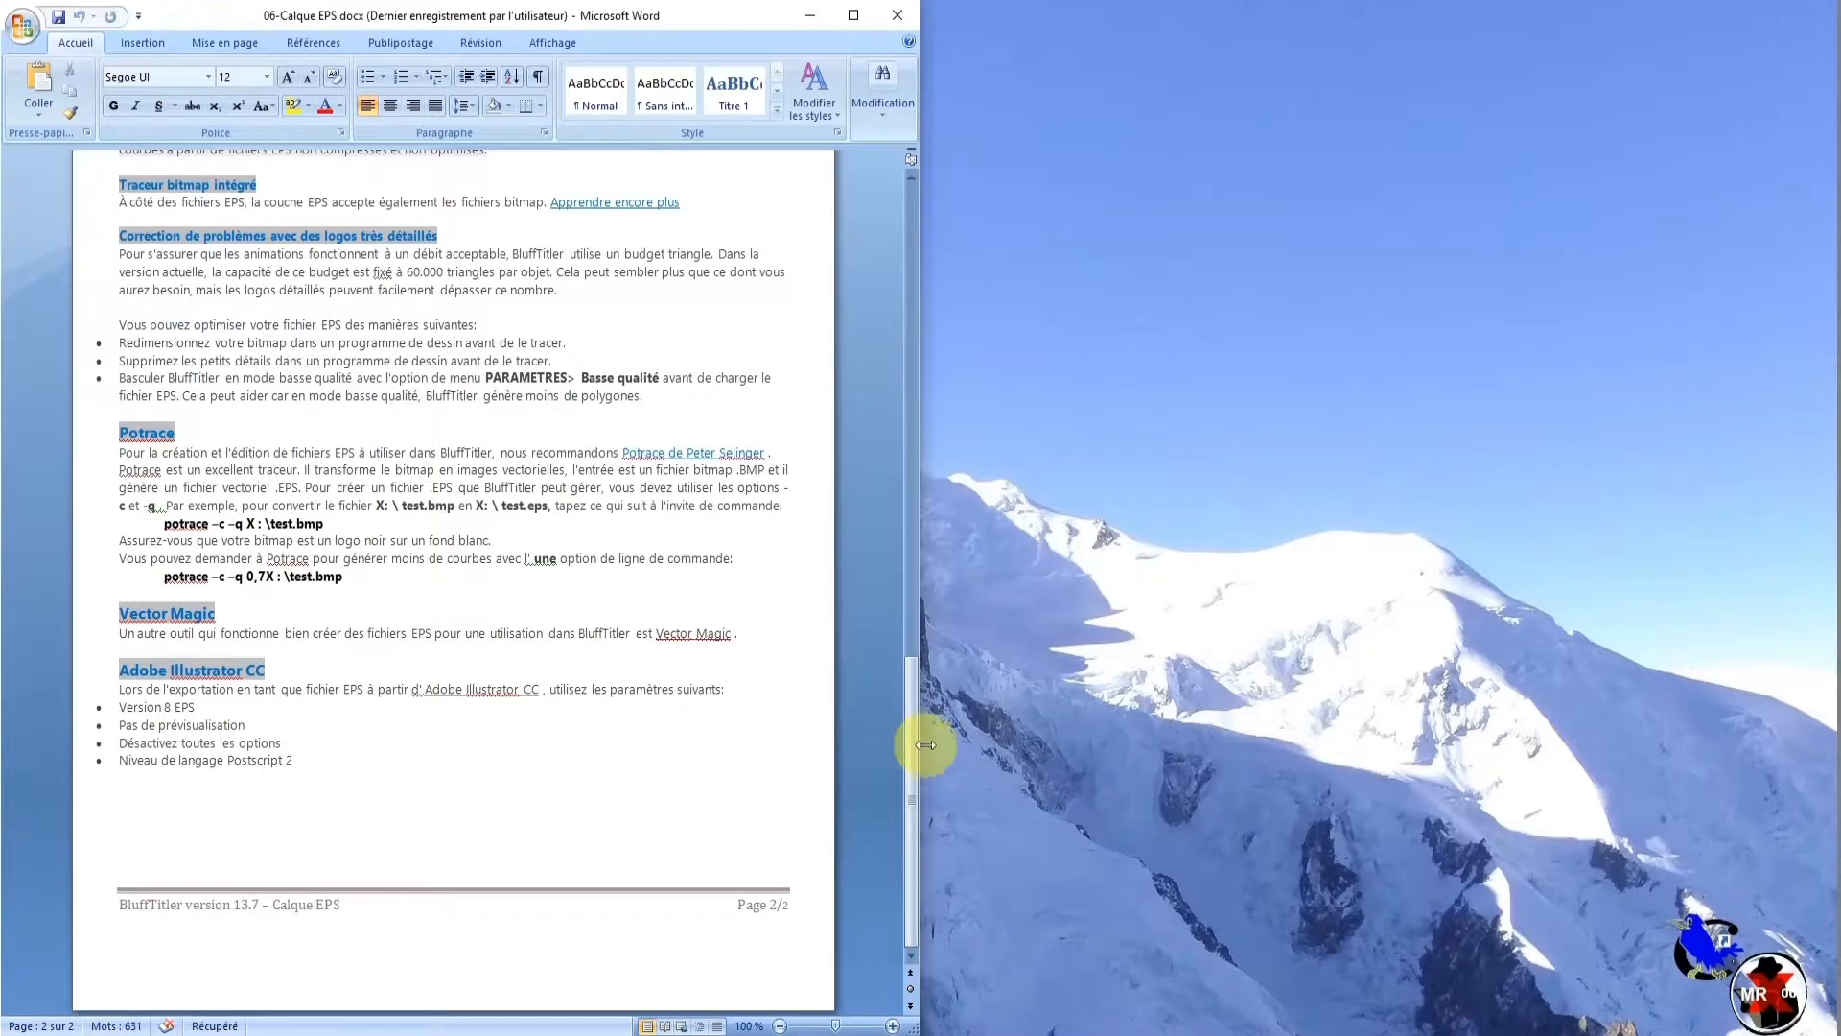
drag(912, 741, 895, 415)
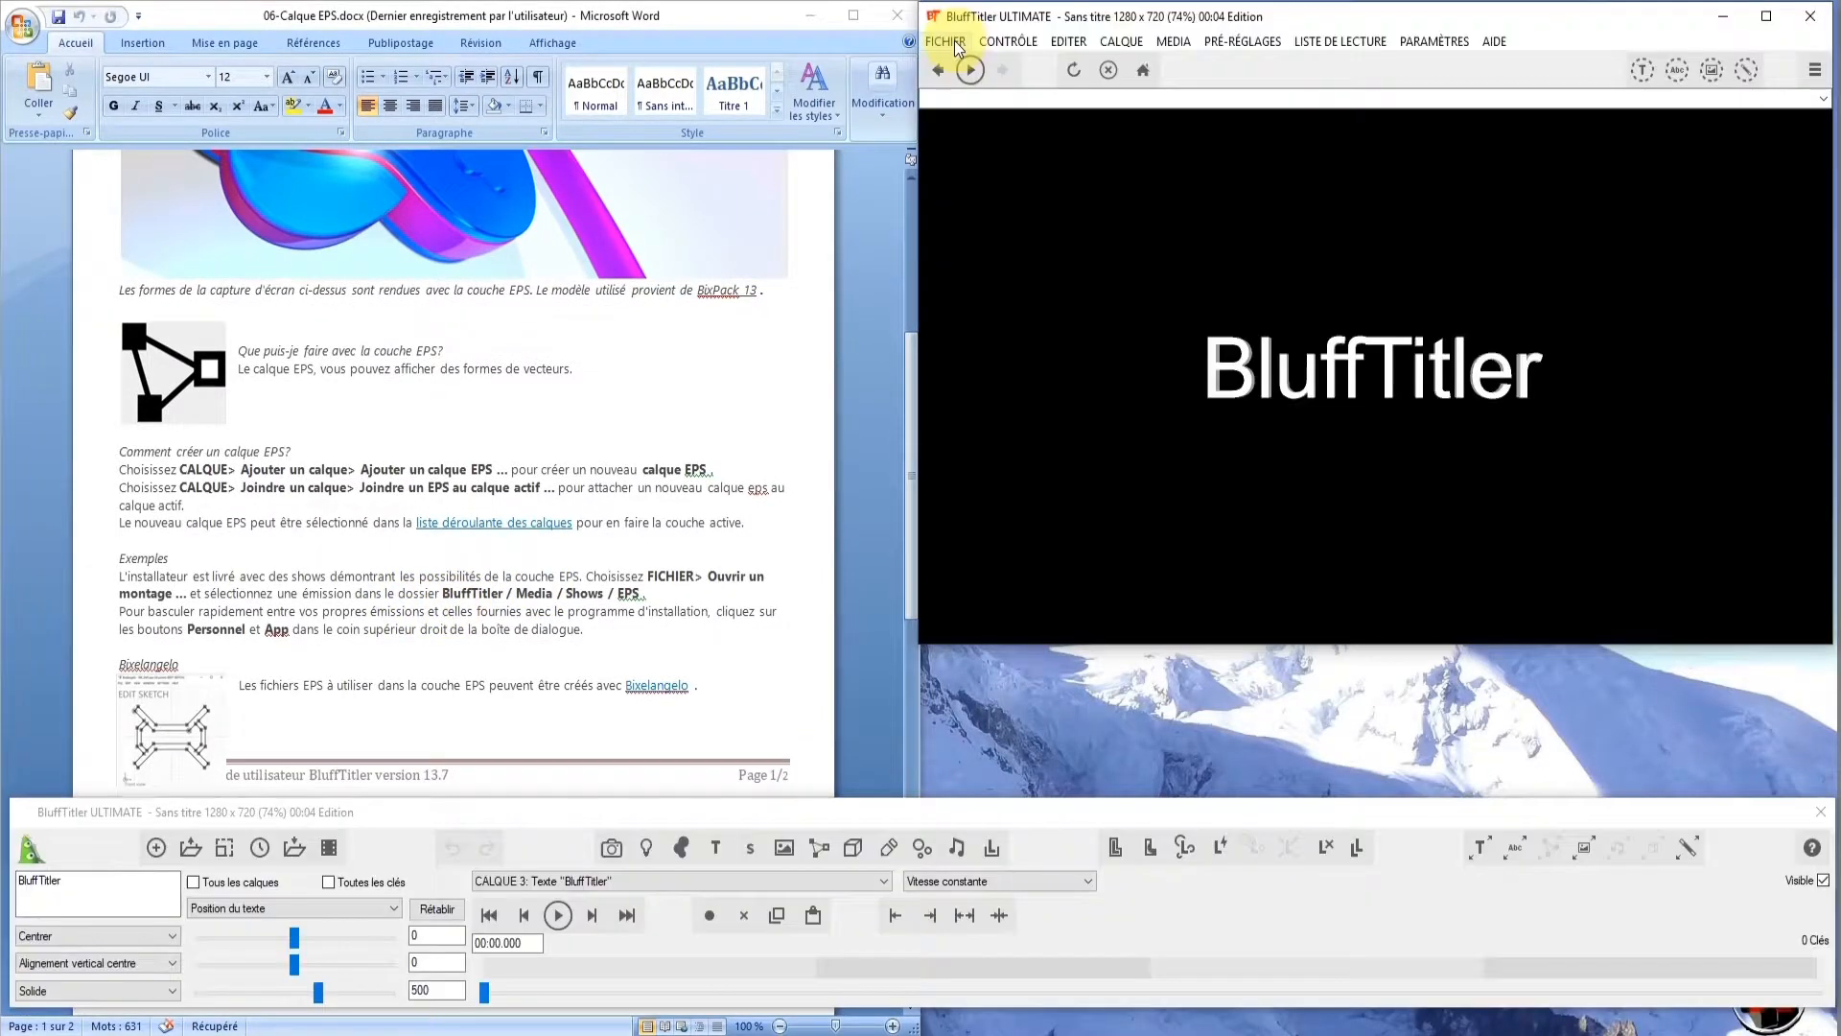
Open the Puzzle example show from the Media\Shows\EPS folder
click(946, 41)
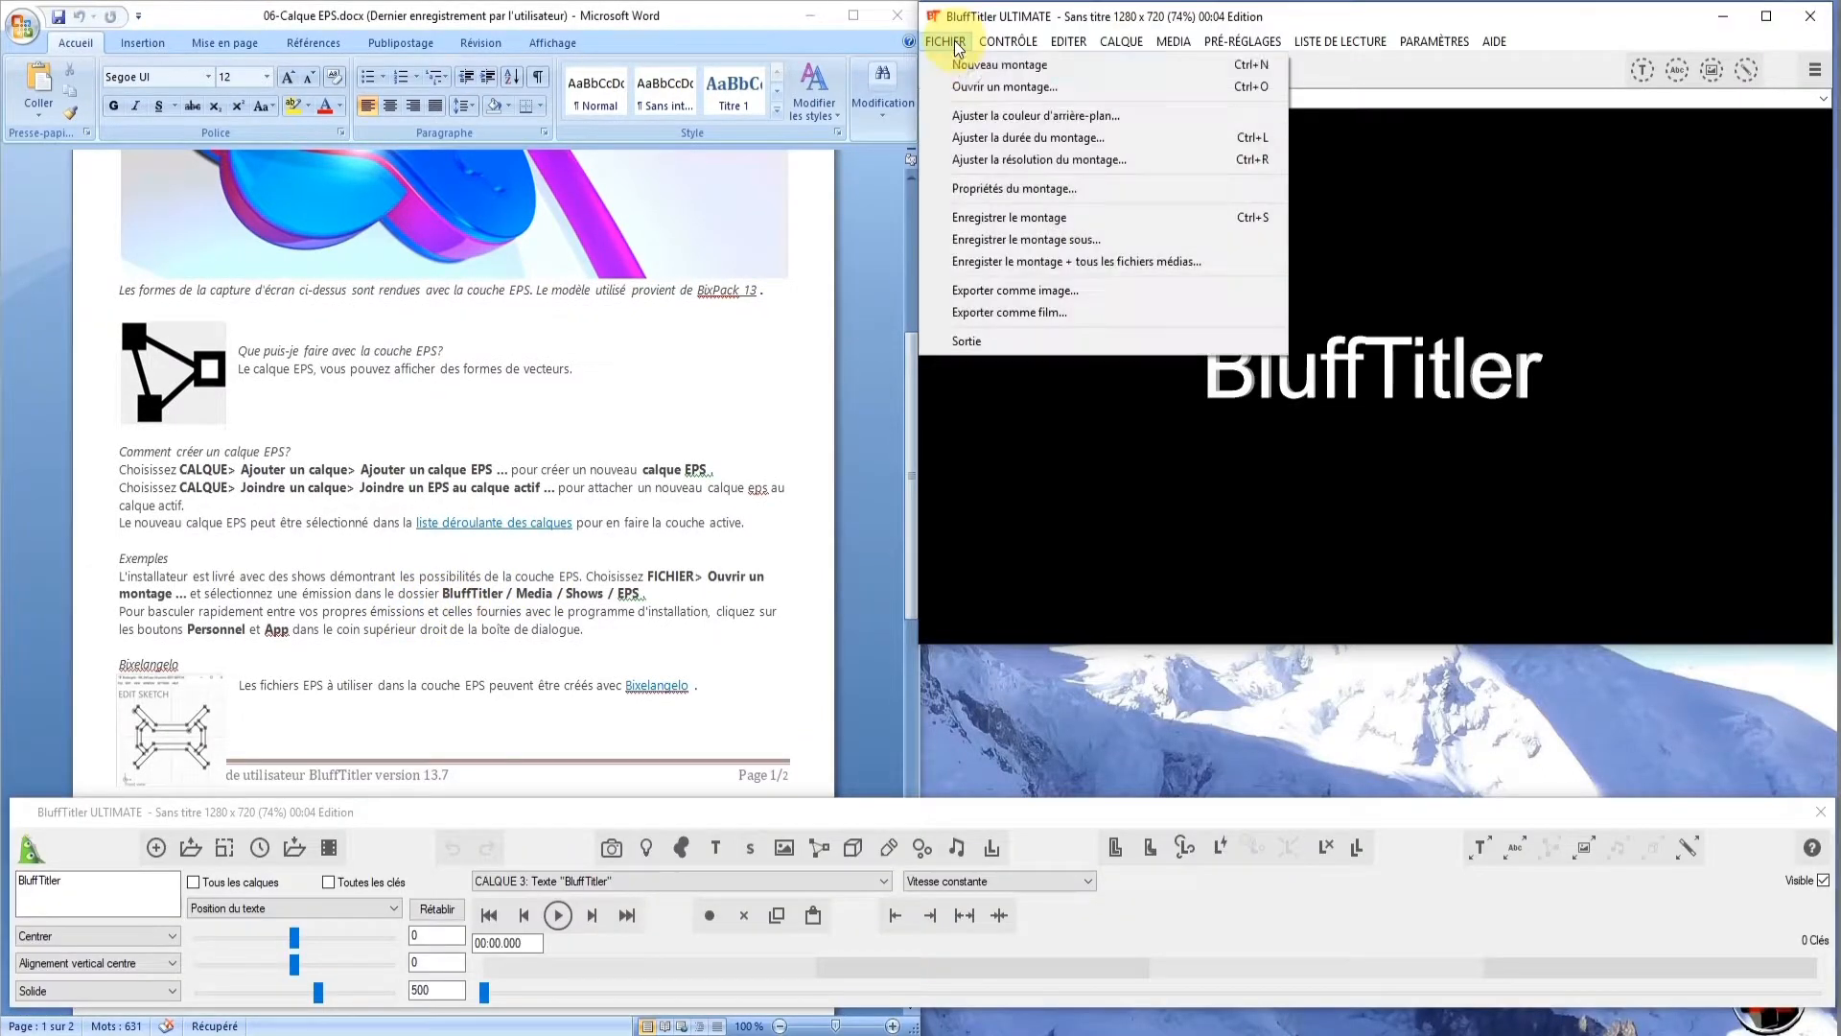
click(993, 88)
click(1596, 222)
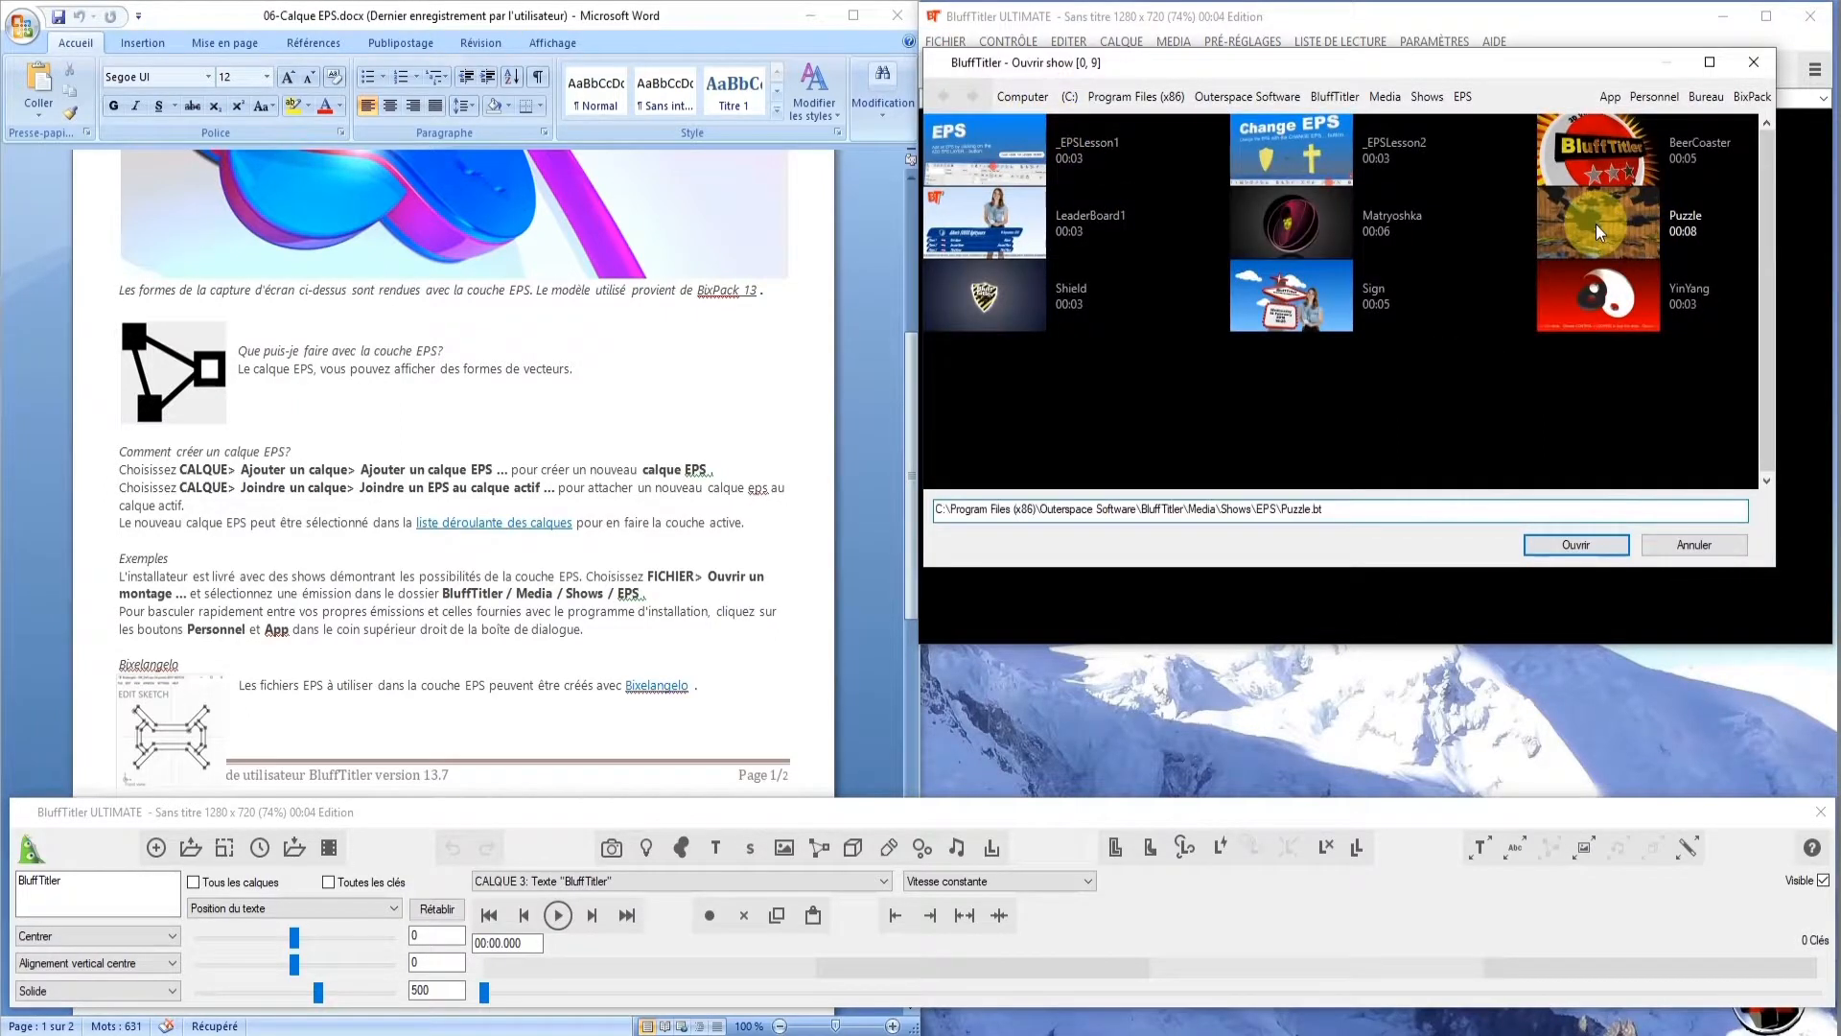
click(1576, 545)
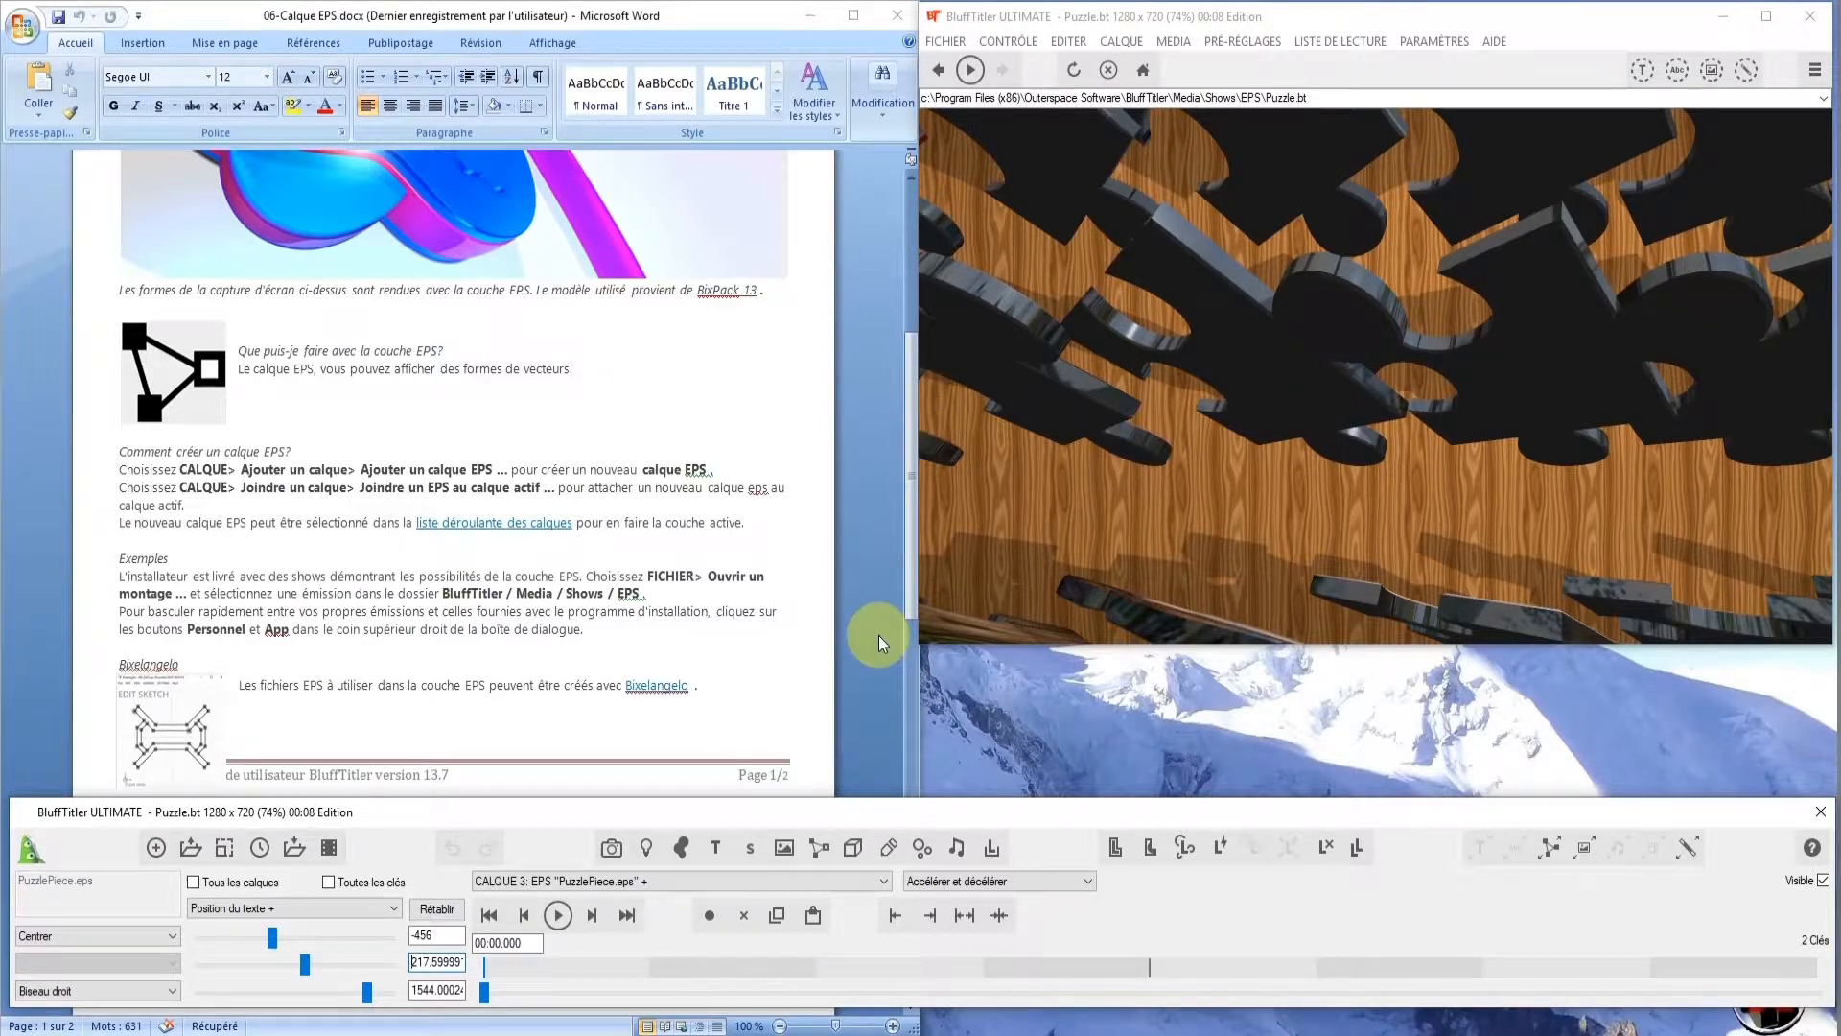
Switch to the Word document 06-Annexe au calque EPS - Montage d'un Puzzle.docx and enlarge its window down to the BluffTitler tool window
click(299, 1034)
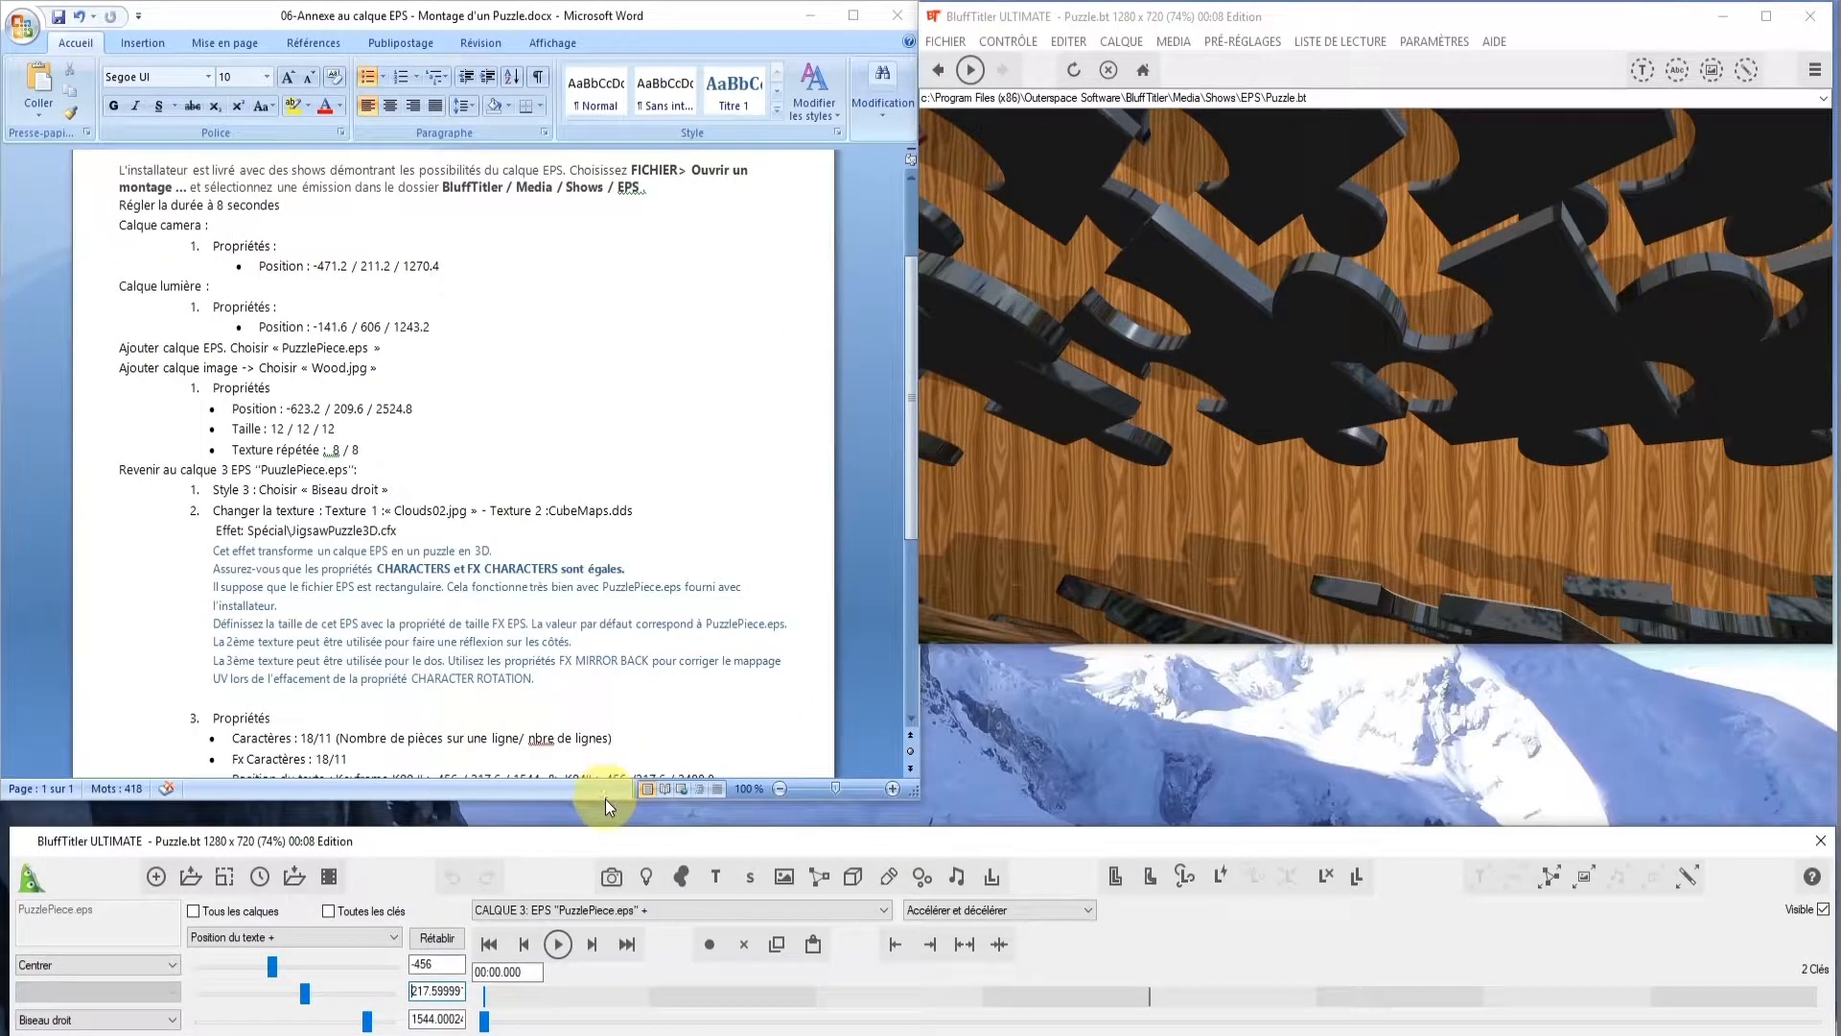
drag(606, 800, 606, 825)
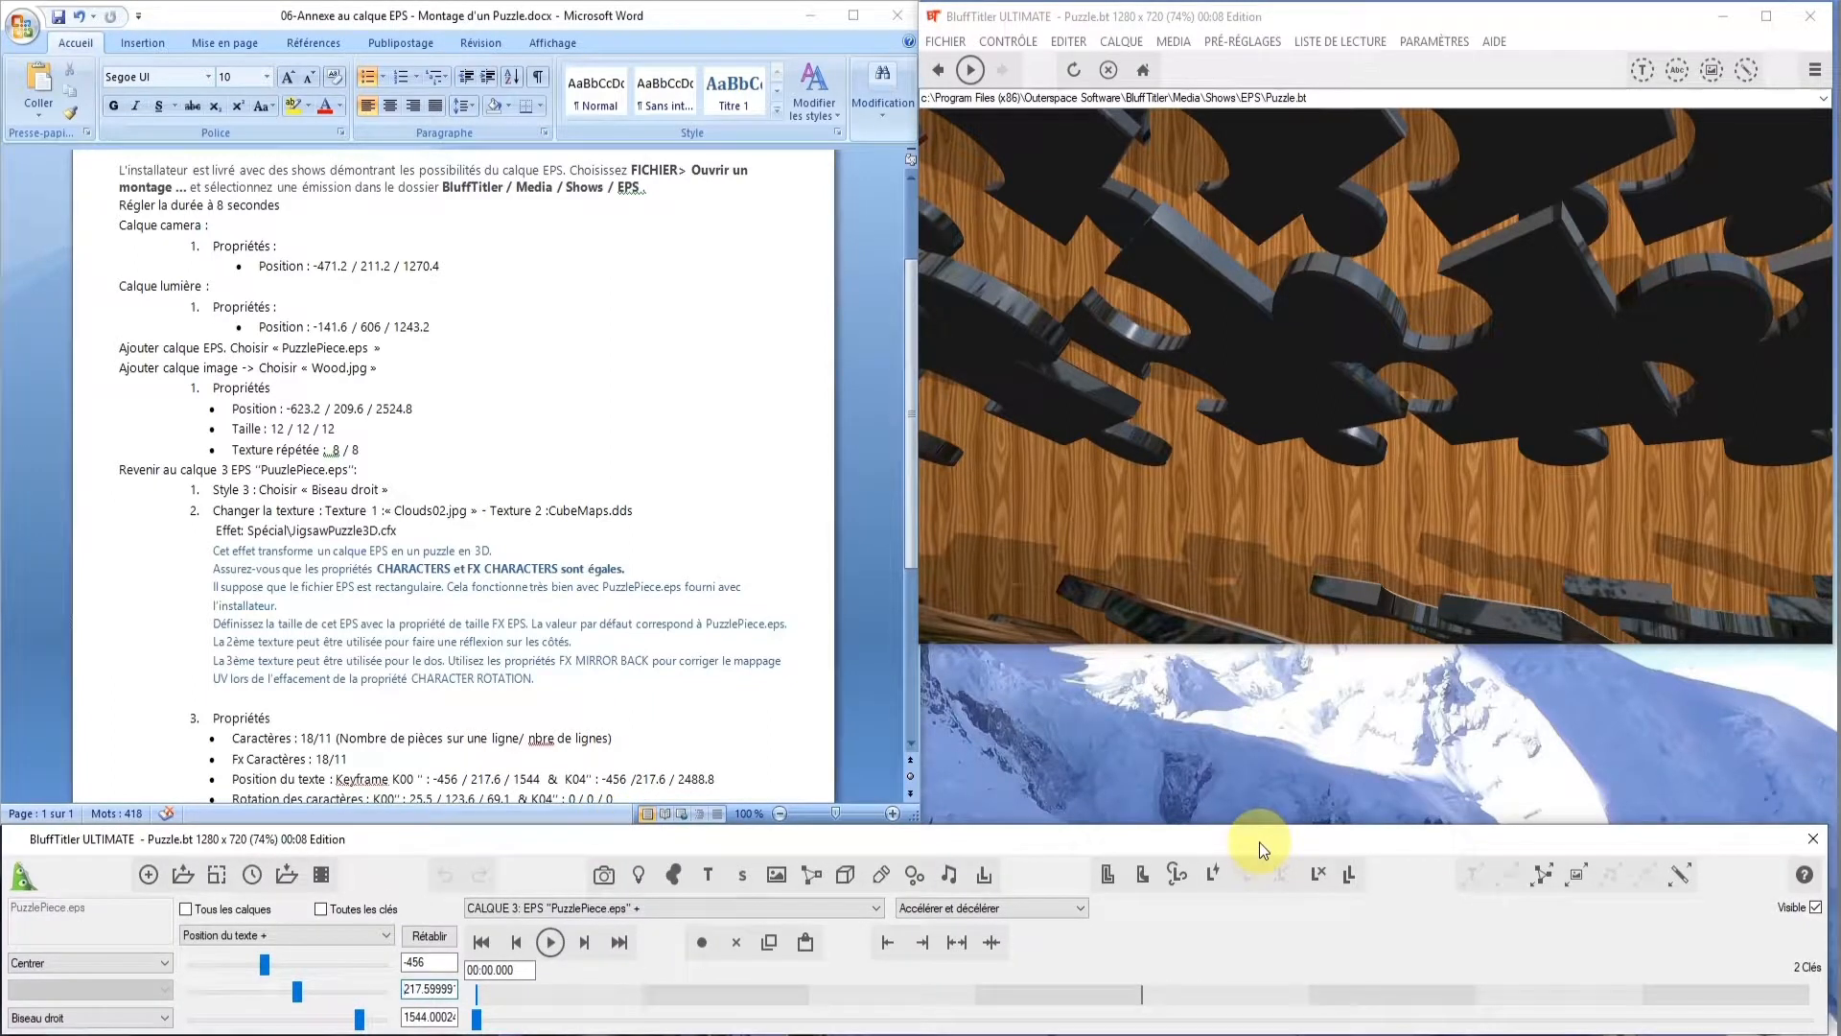
Create a new show and delete its default BluffTitler text layer
click(957, 42)
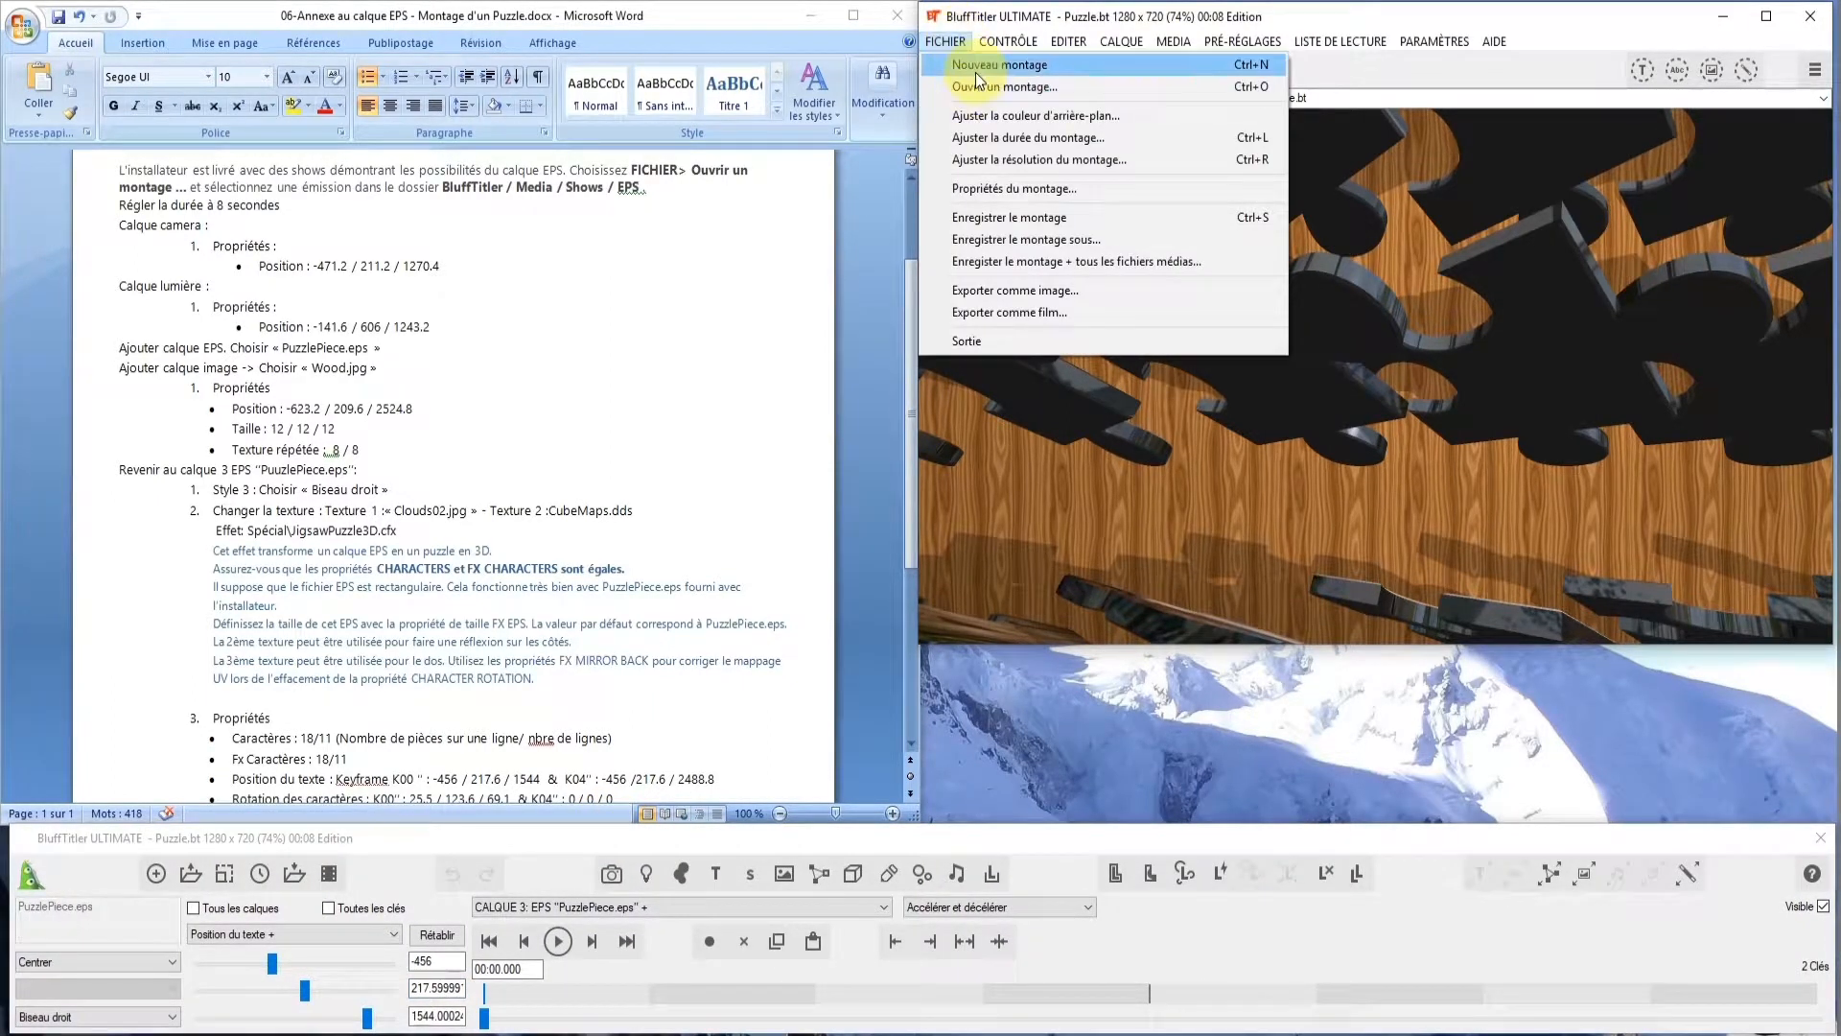
click(978, 65)
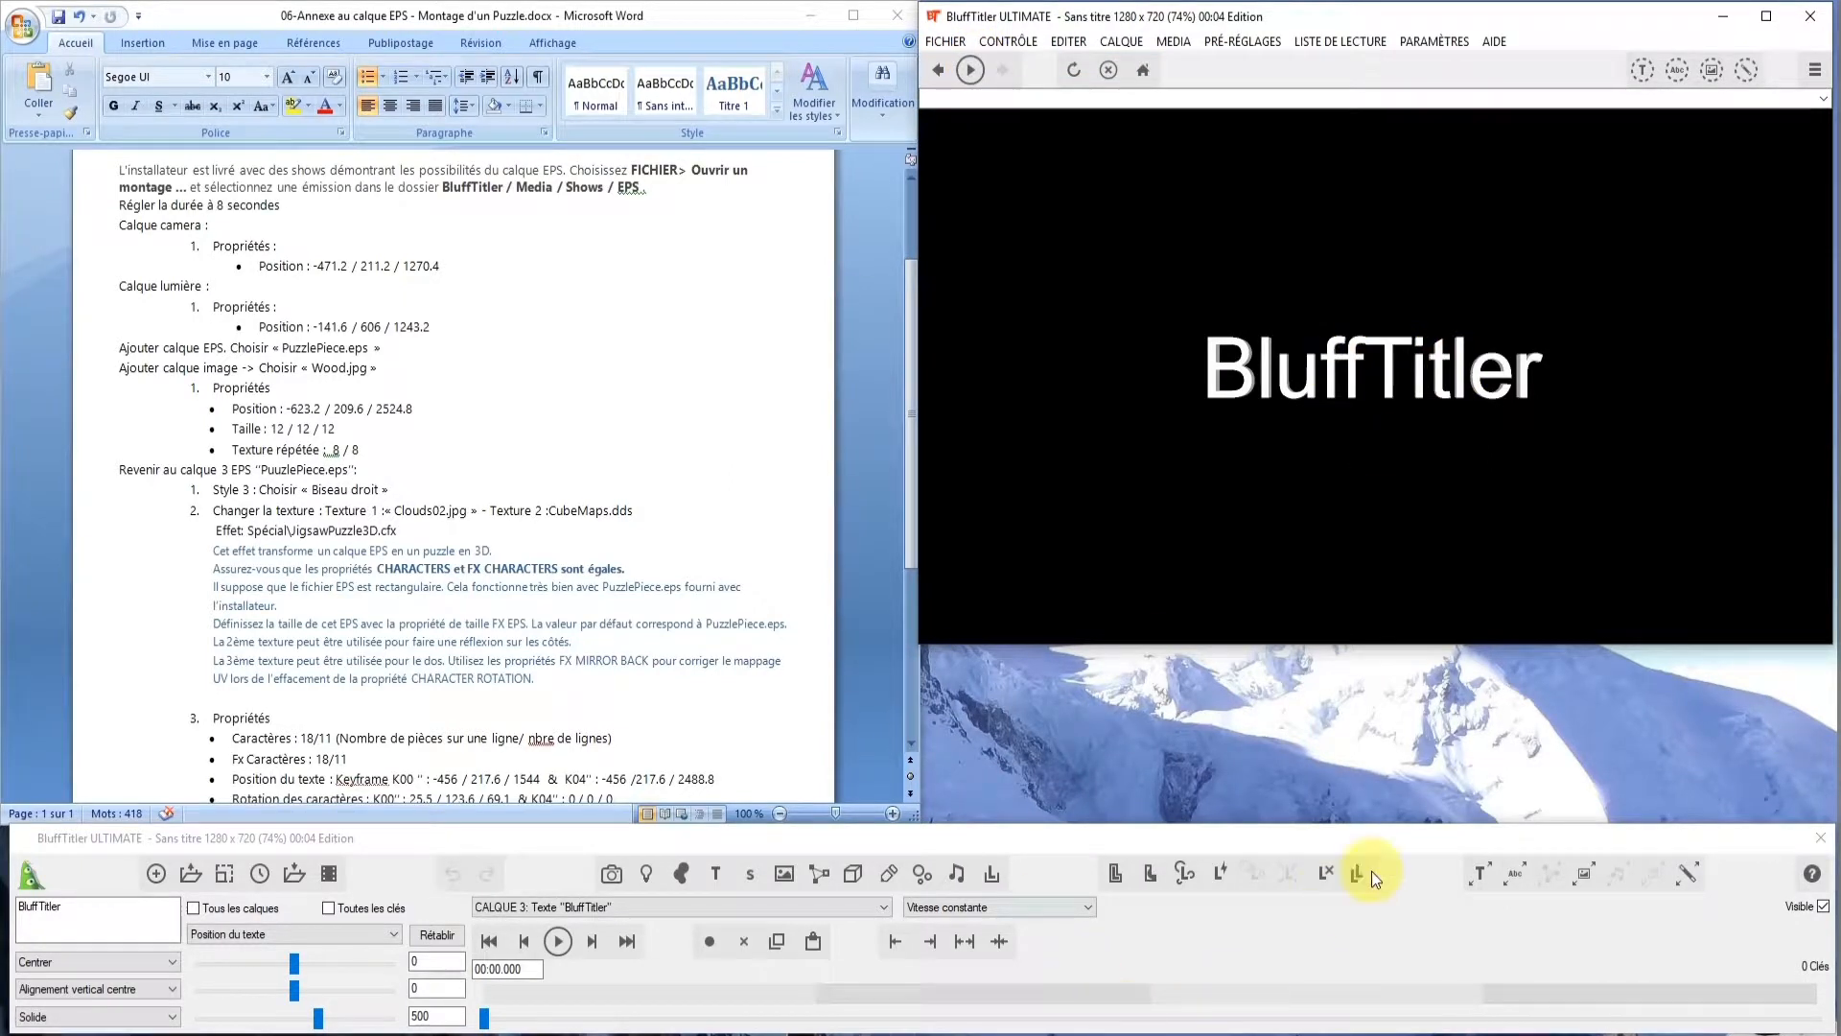
click(1327, 874)
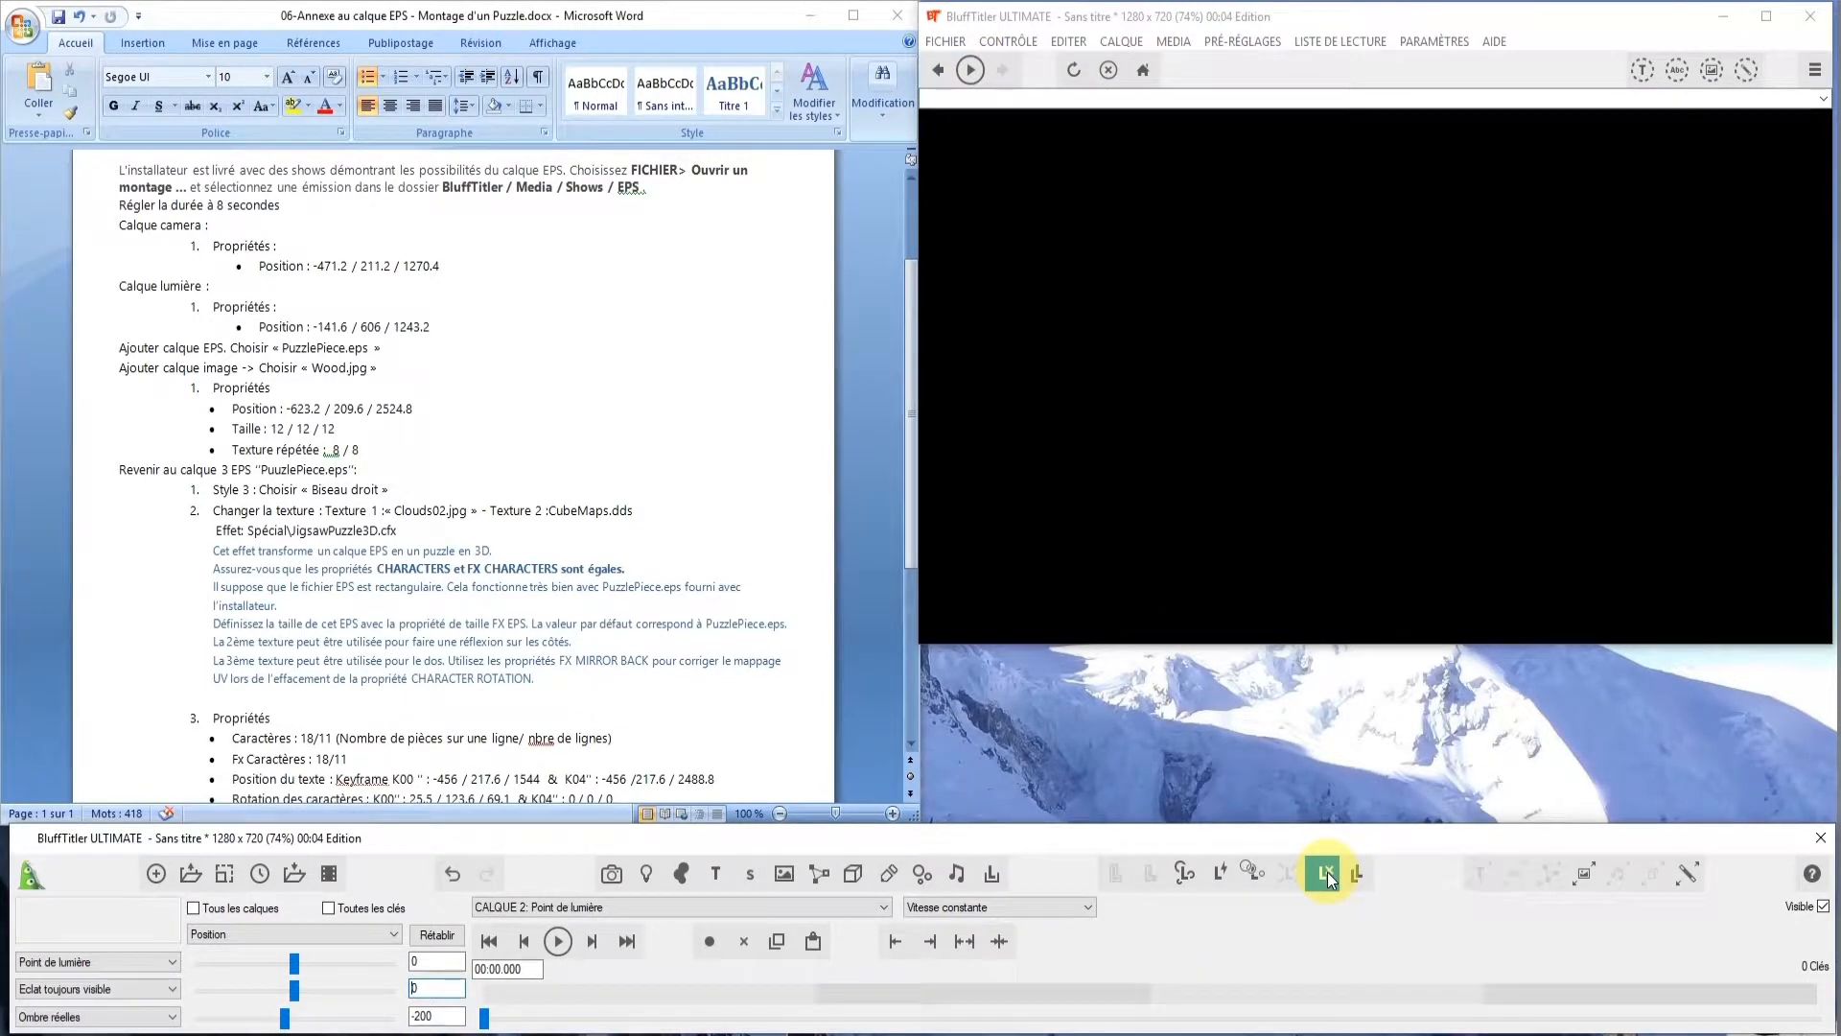
Switch to the Word document and make the line "Régler la durée à 8 secondes" near its beginning bold
click(912, 272)
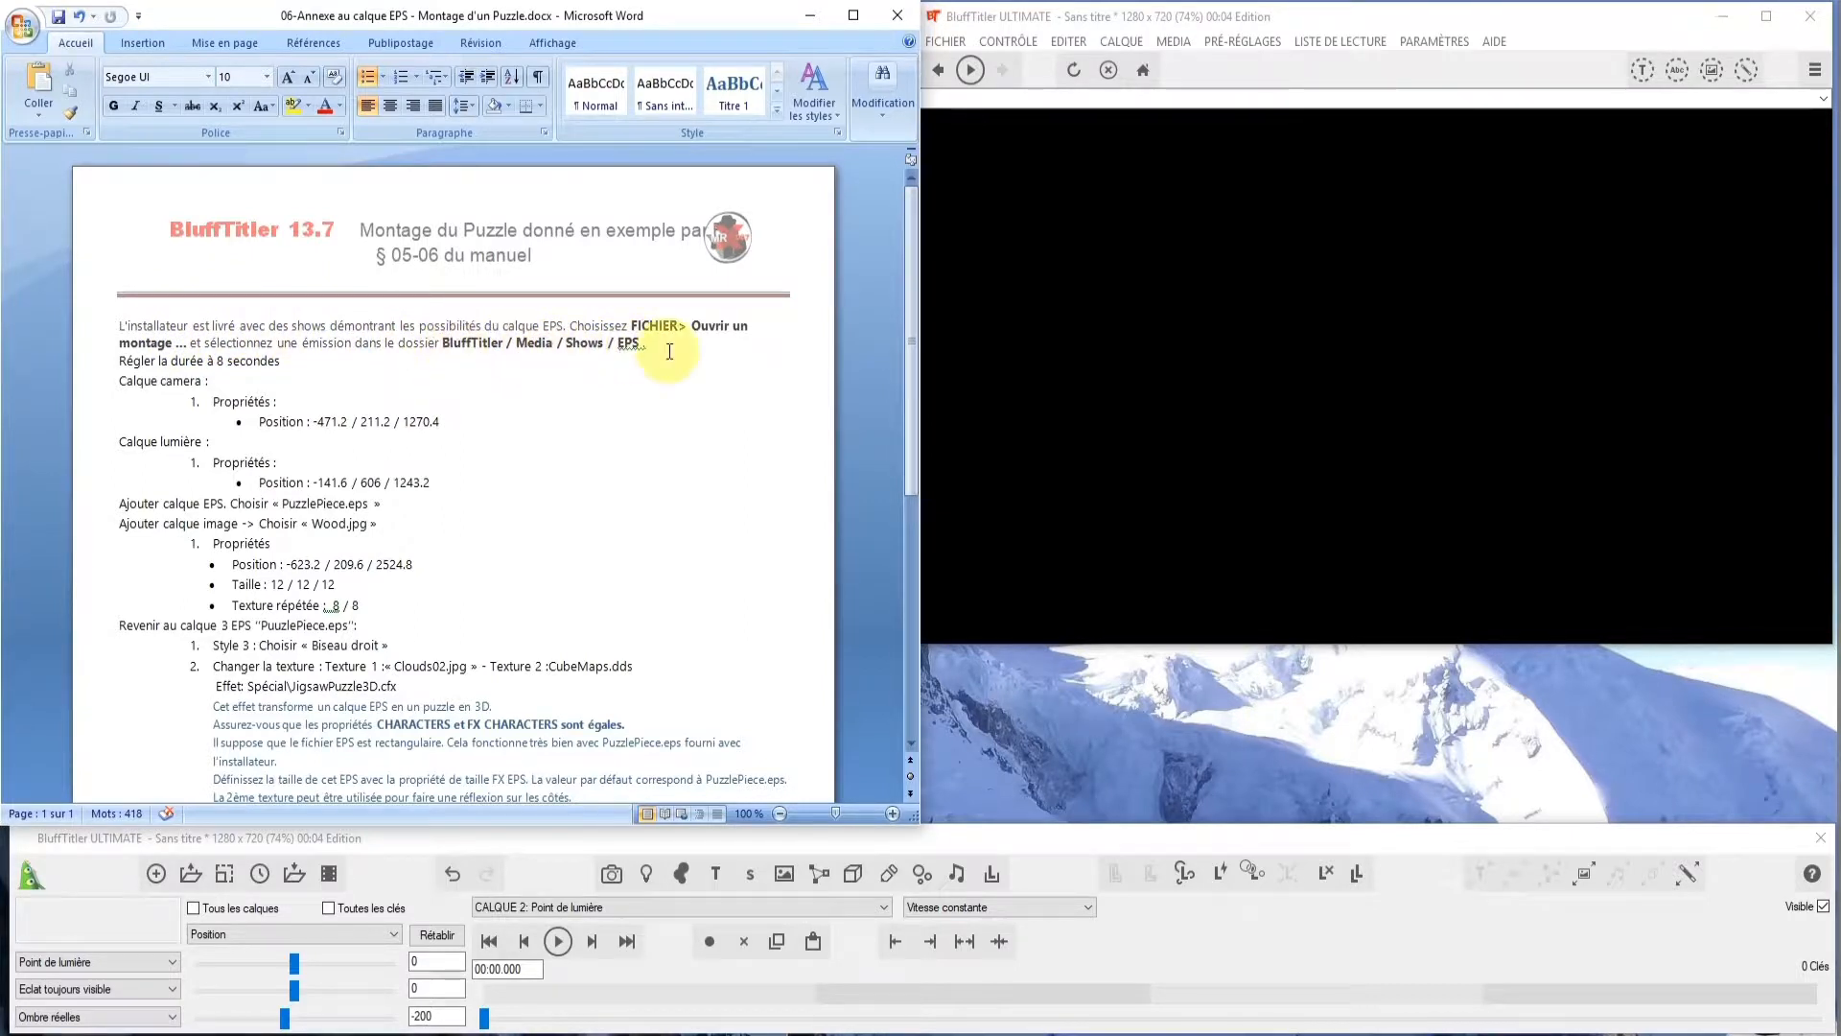
drag(291, 365, 132, 372)
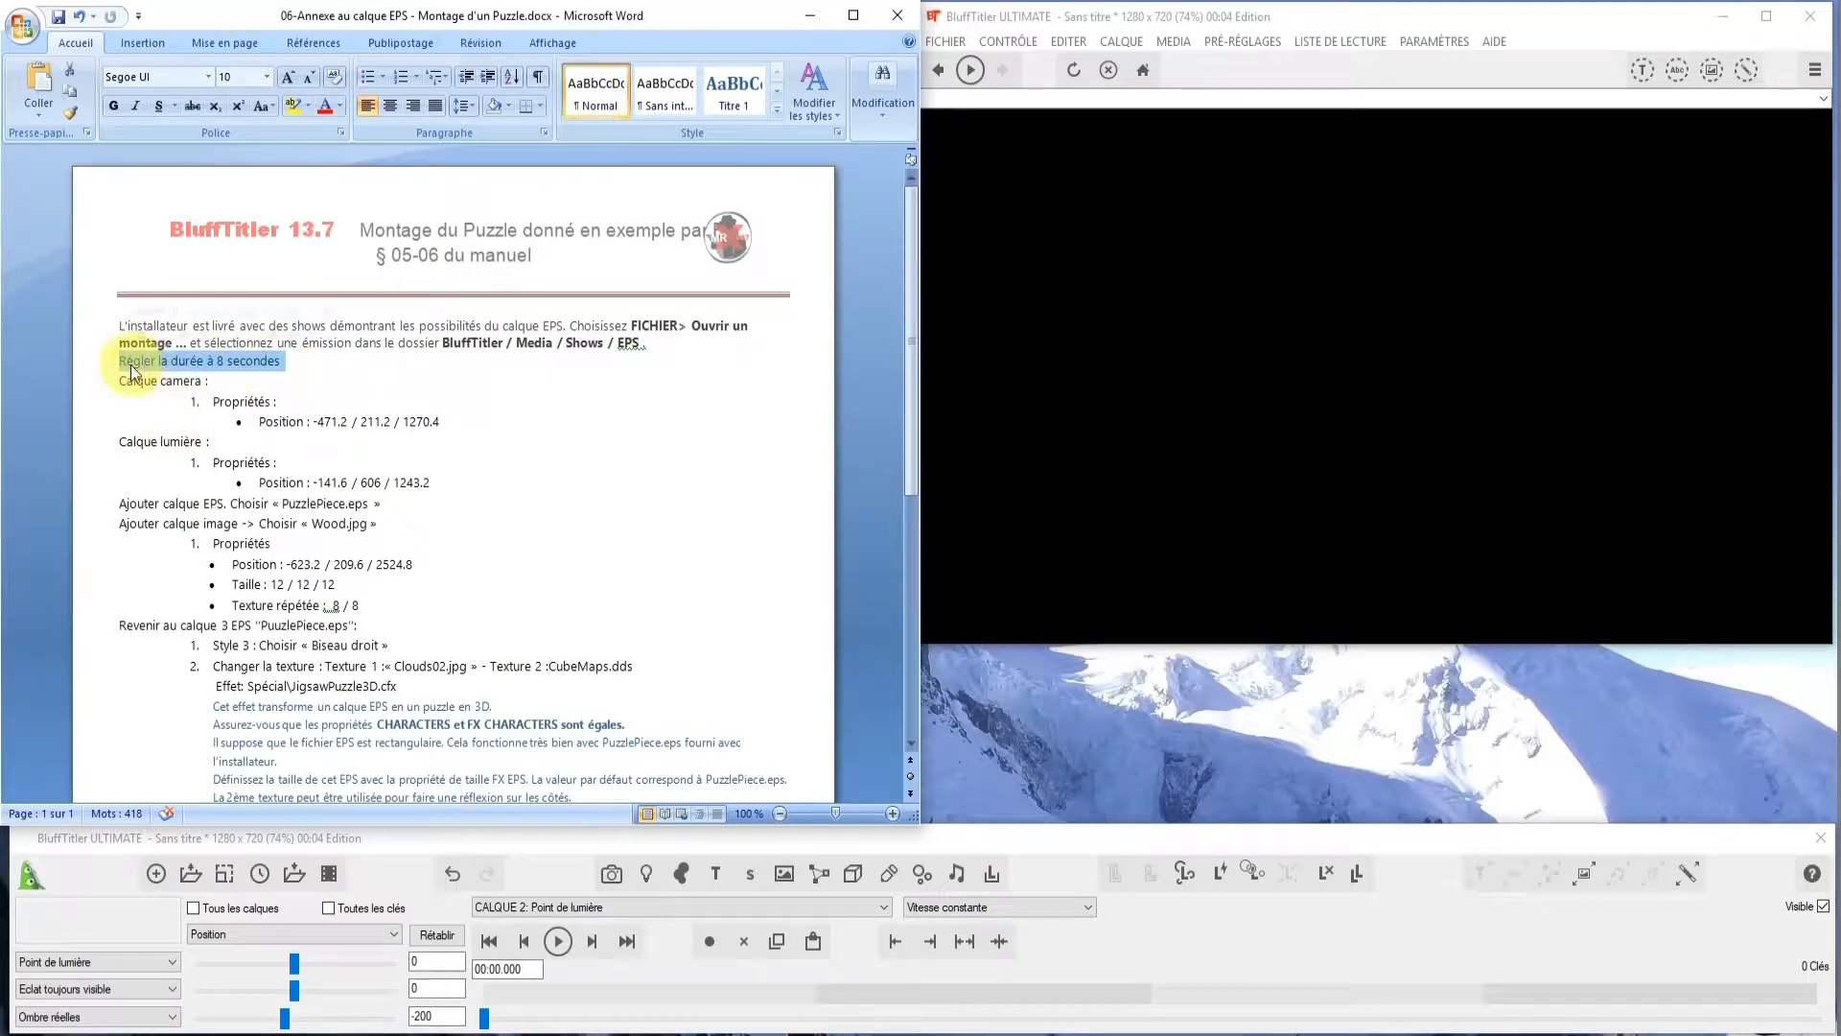
right_click(132, 372)
click(140, 341)
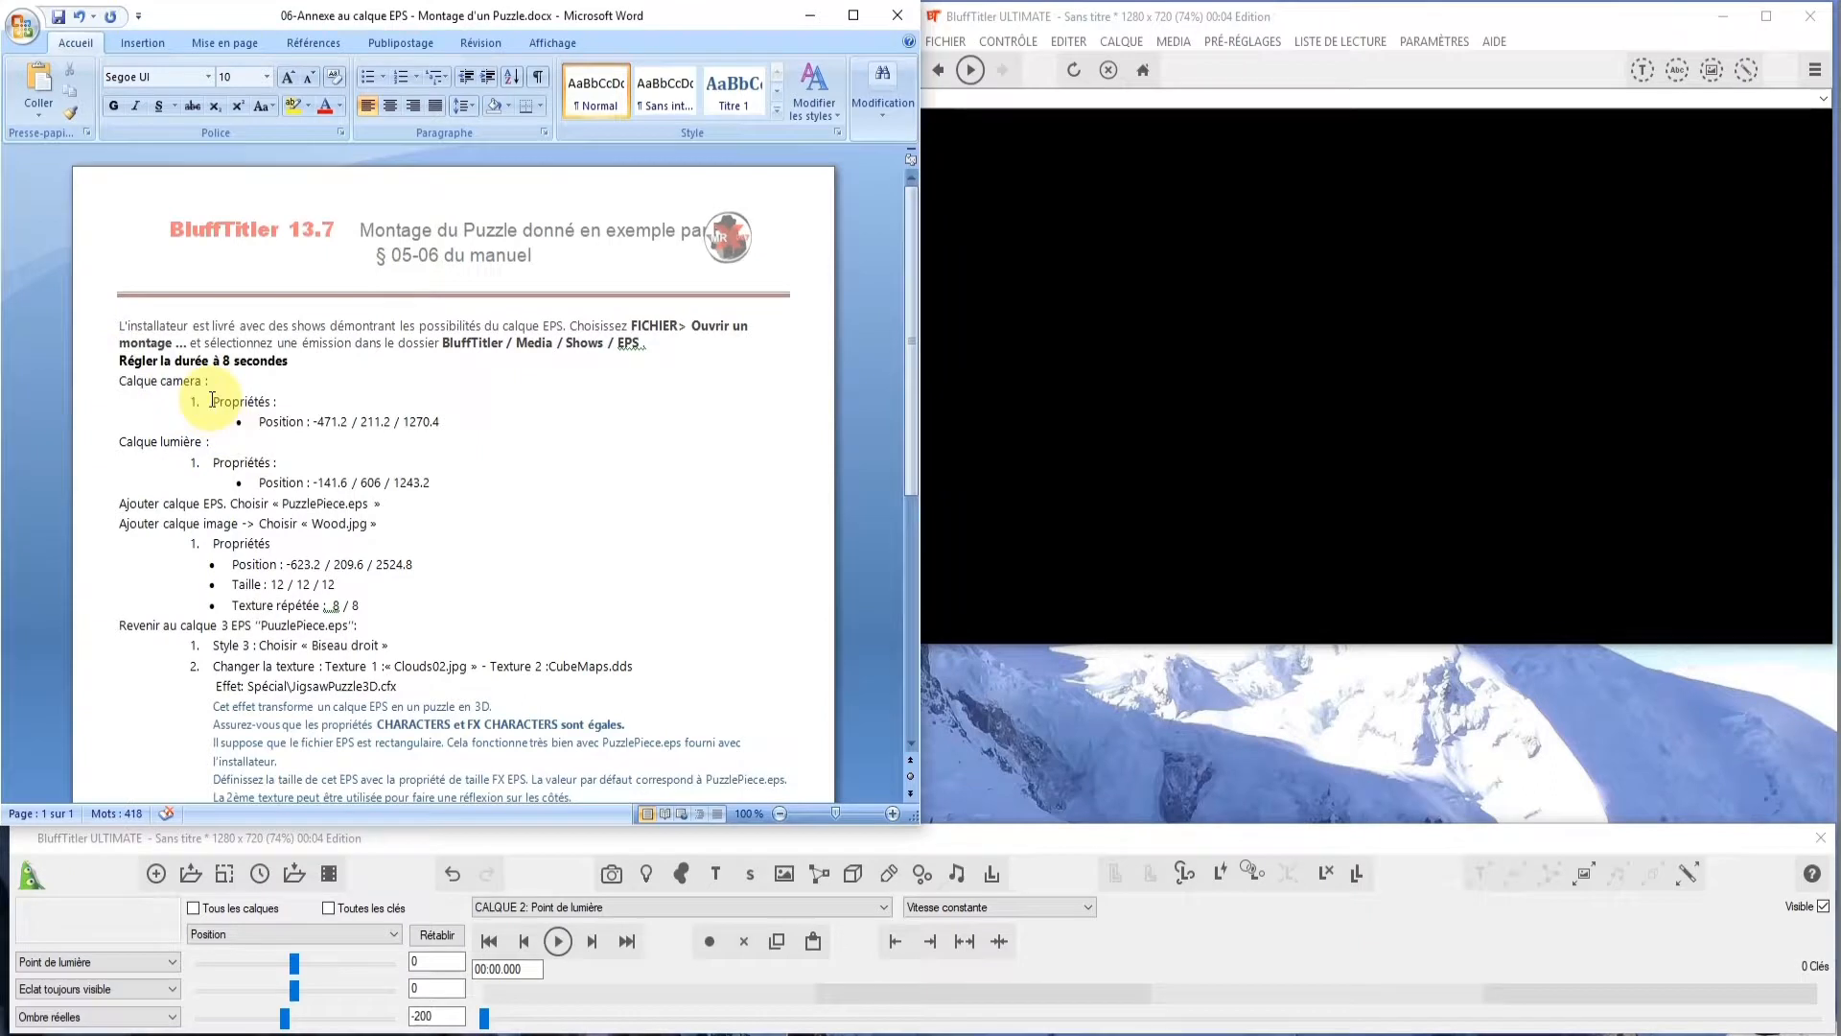
Switch to BluffTitler and set the show's total duration to 8 seconds using the stretch option (Etirer)
click(947, 44)
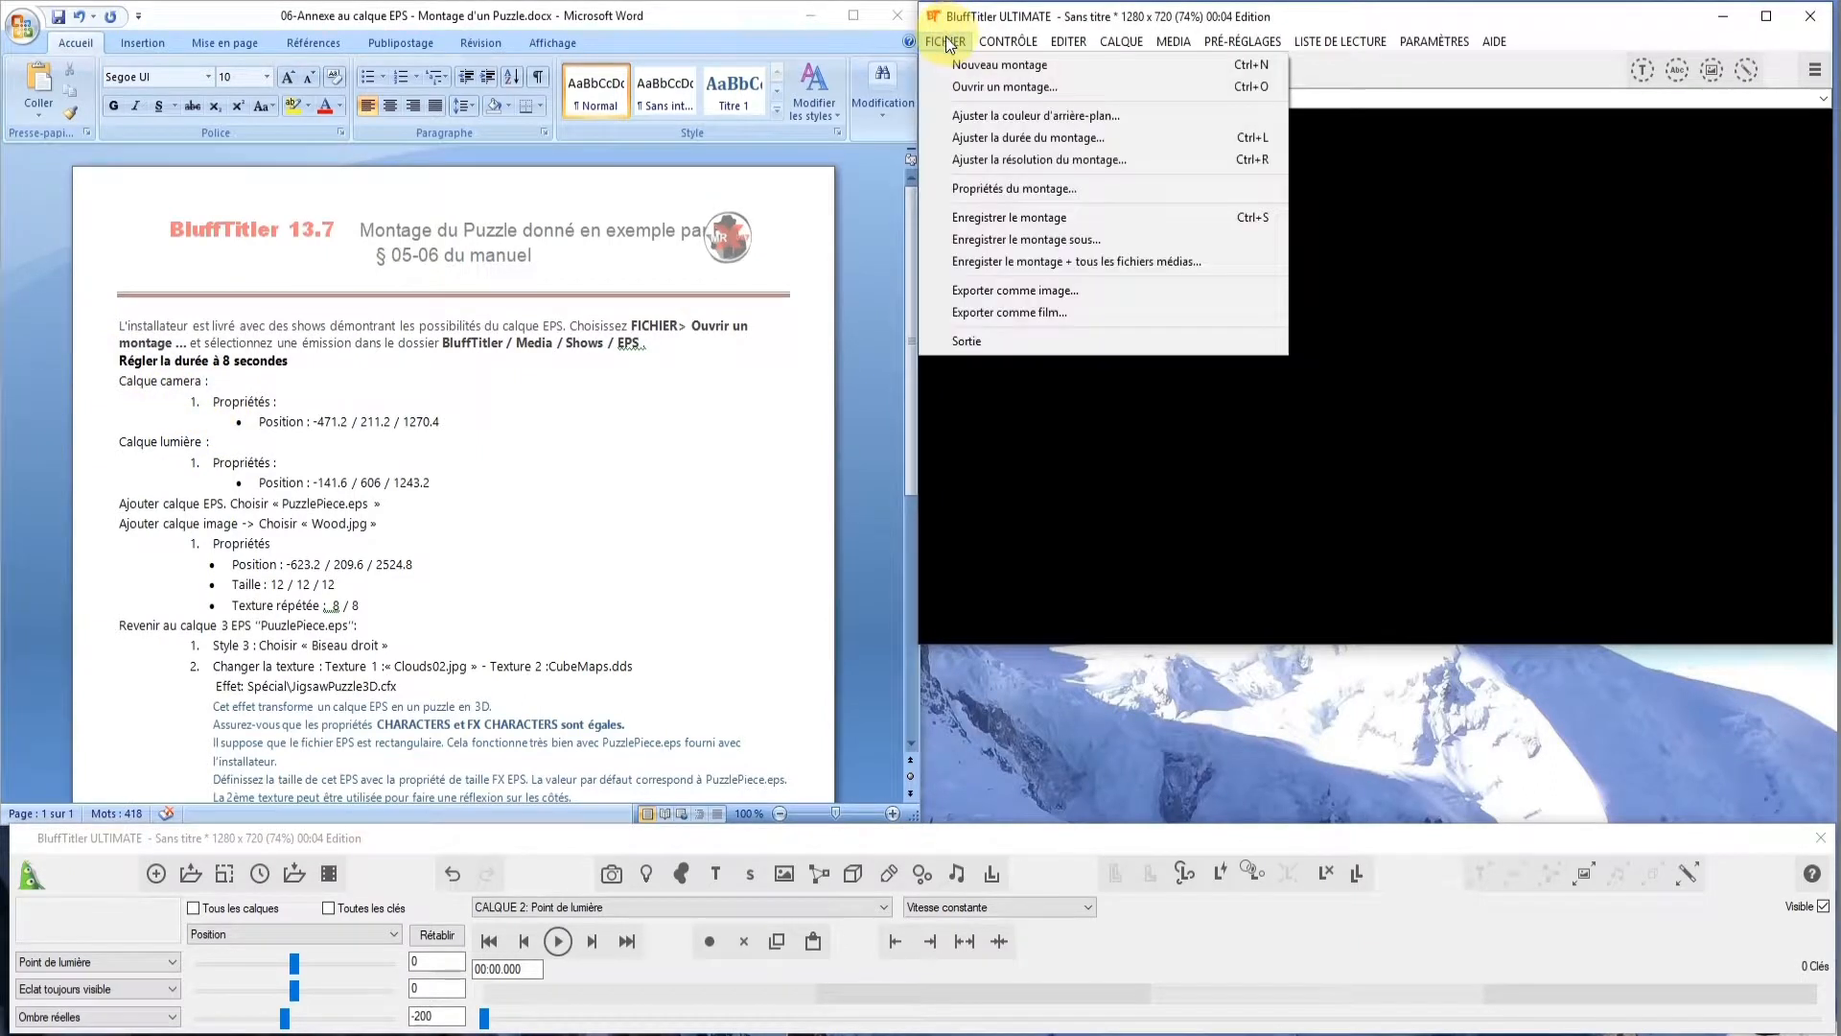
click(988, 137)
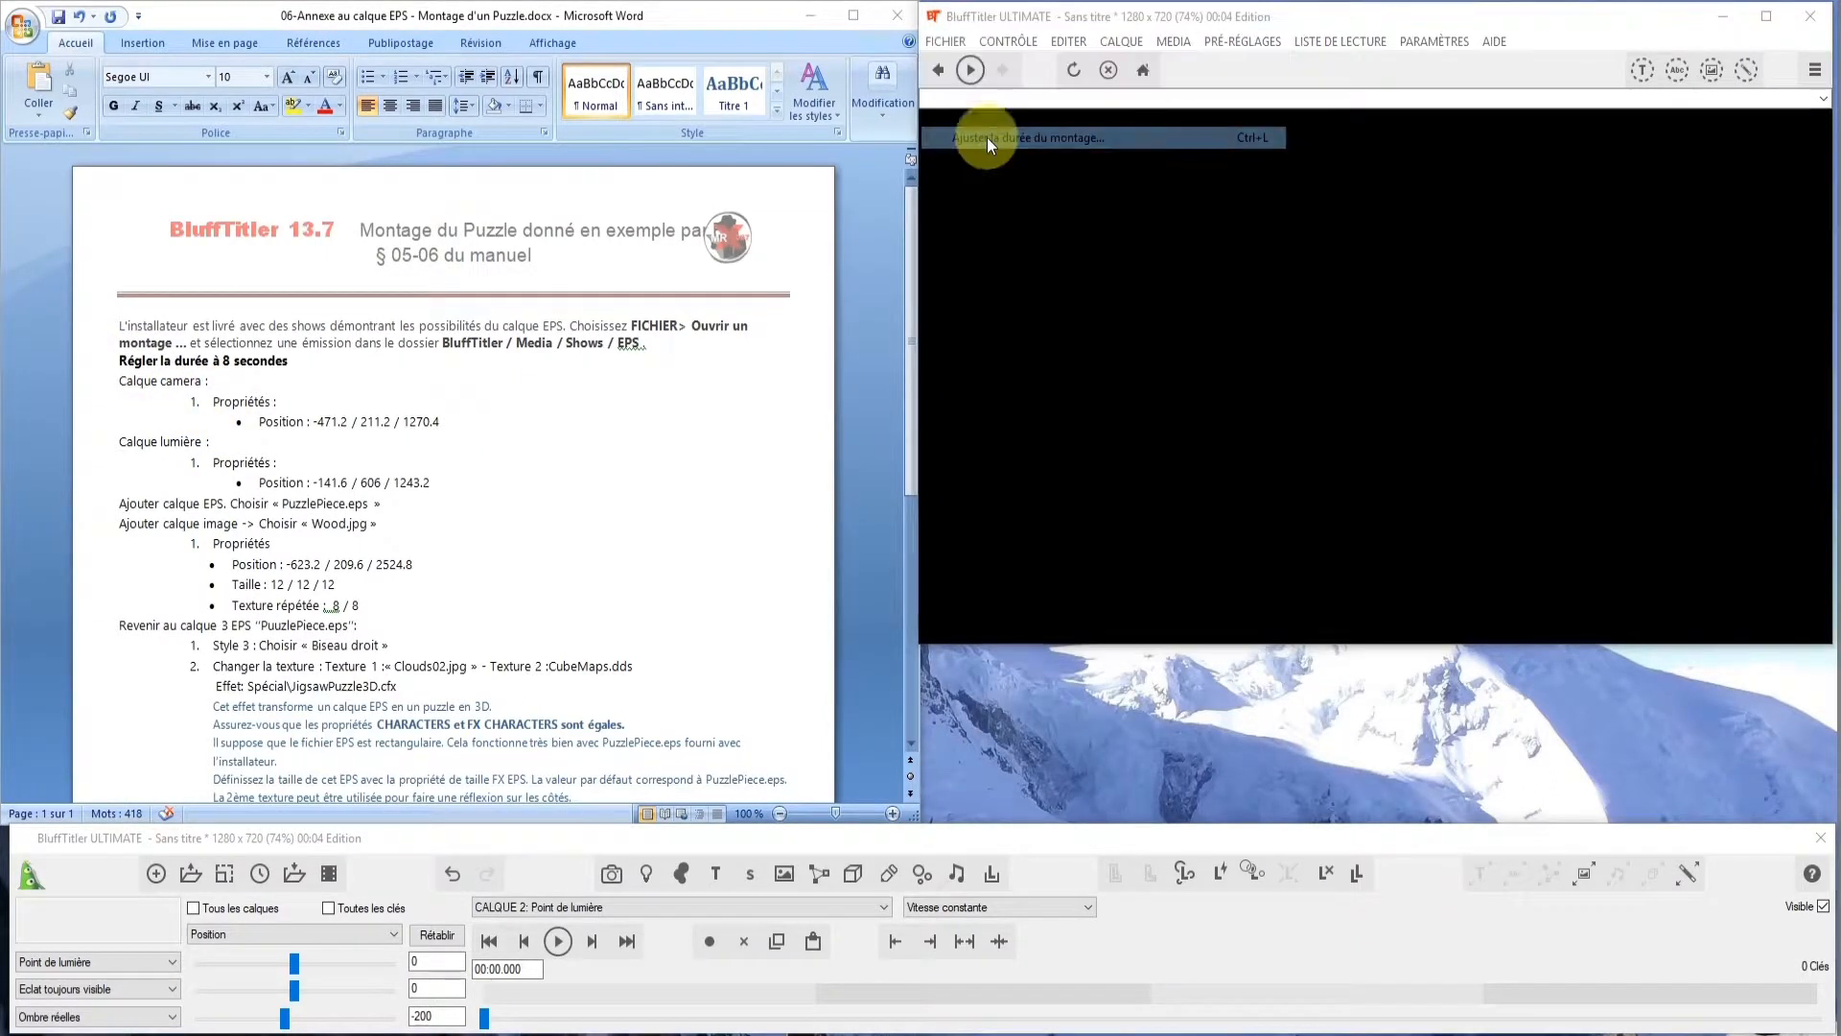
click(1040, 447)
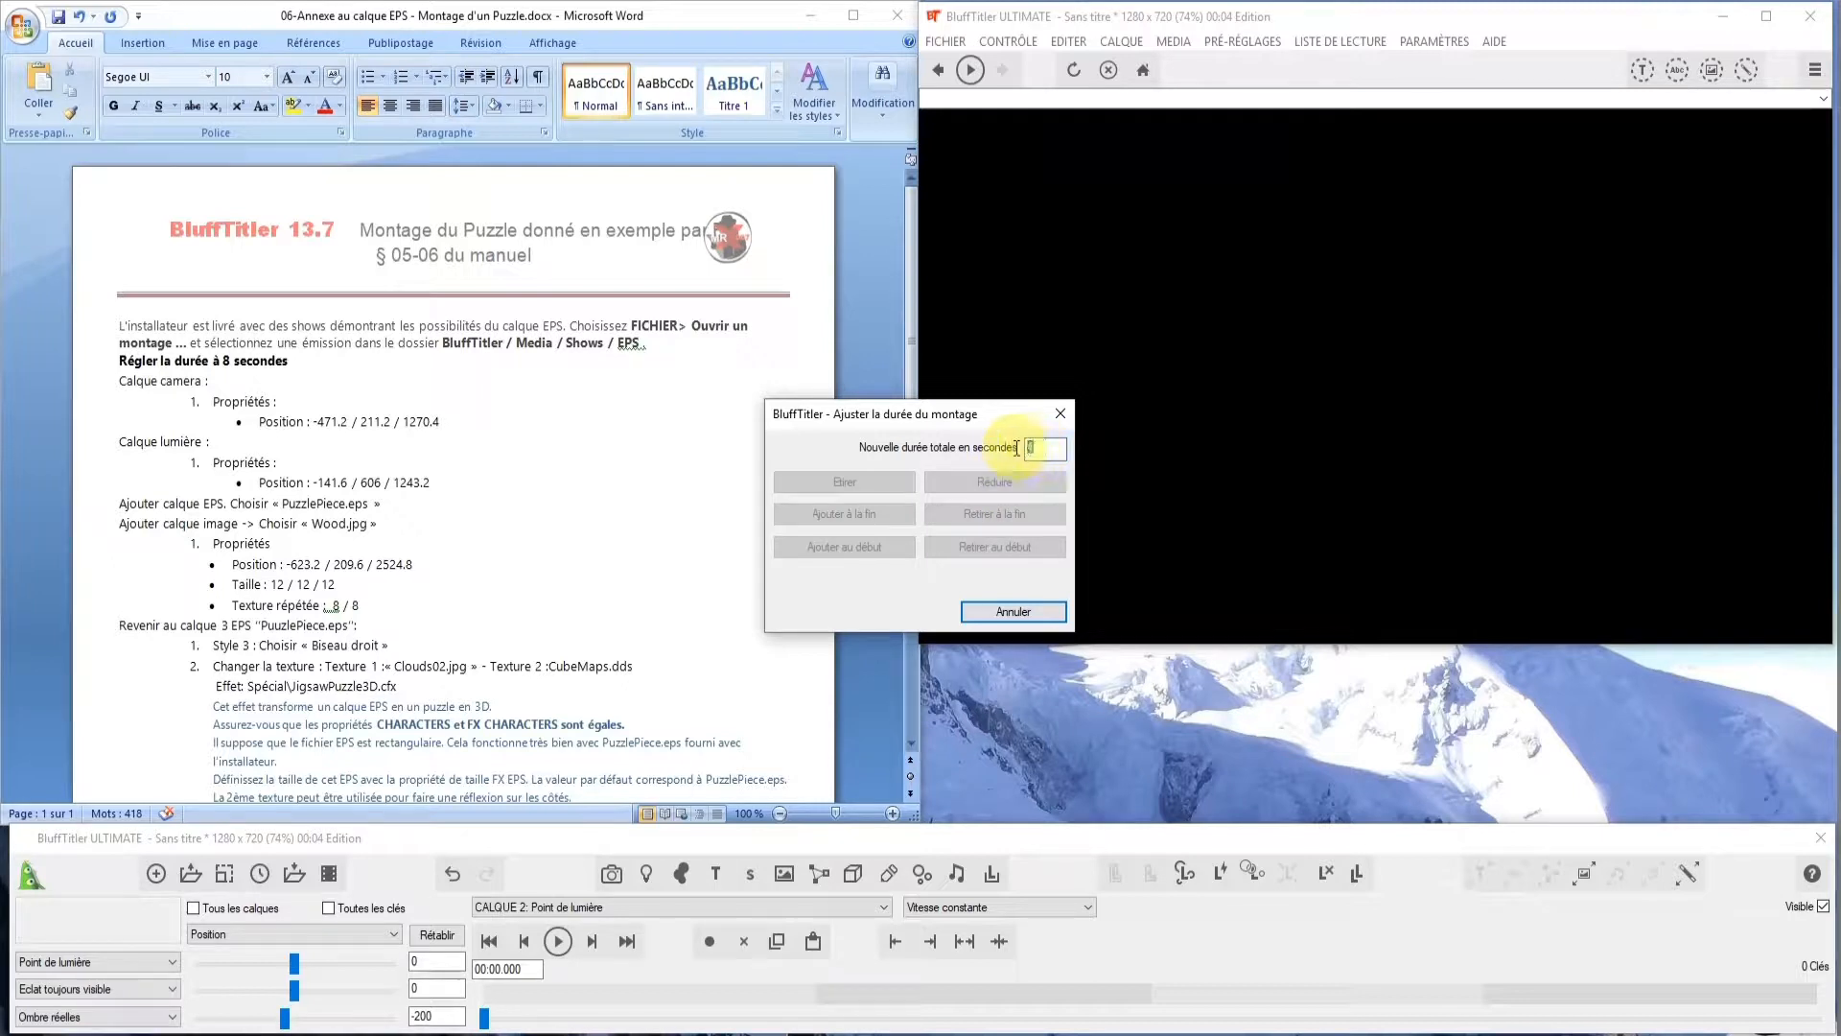
text(8)
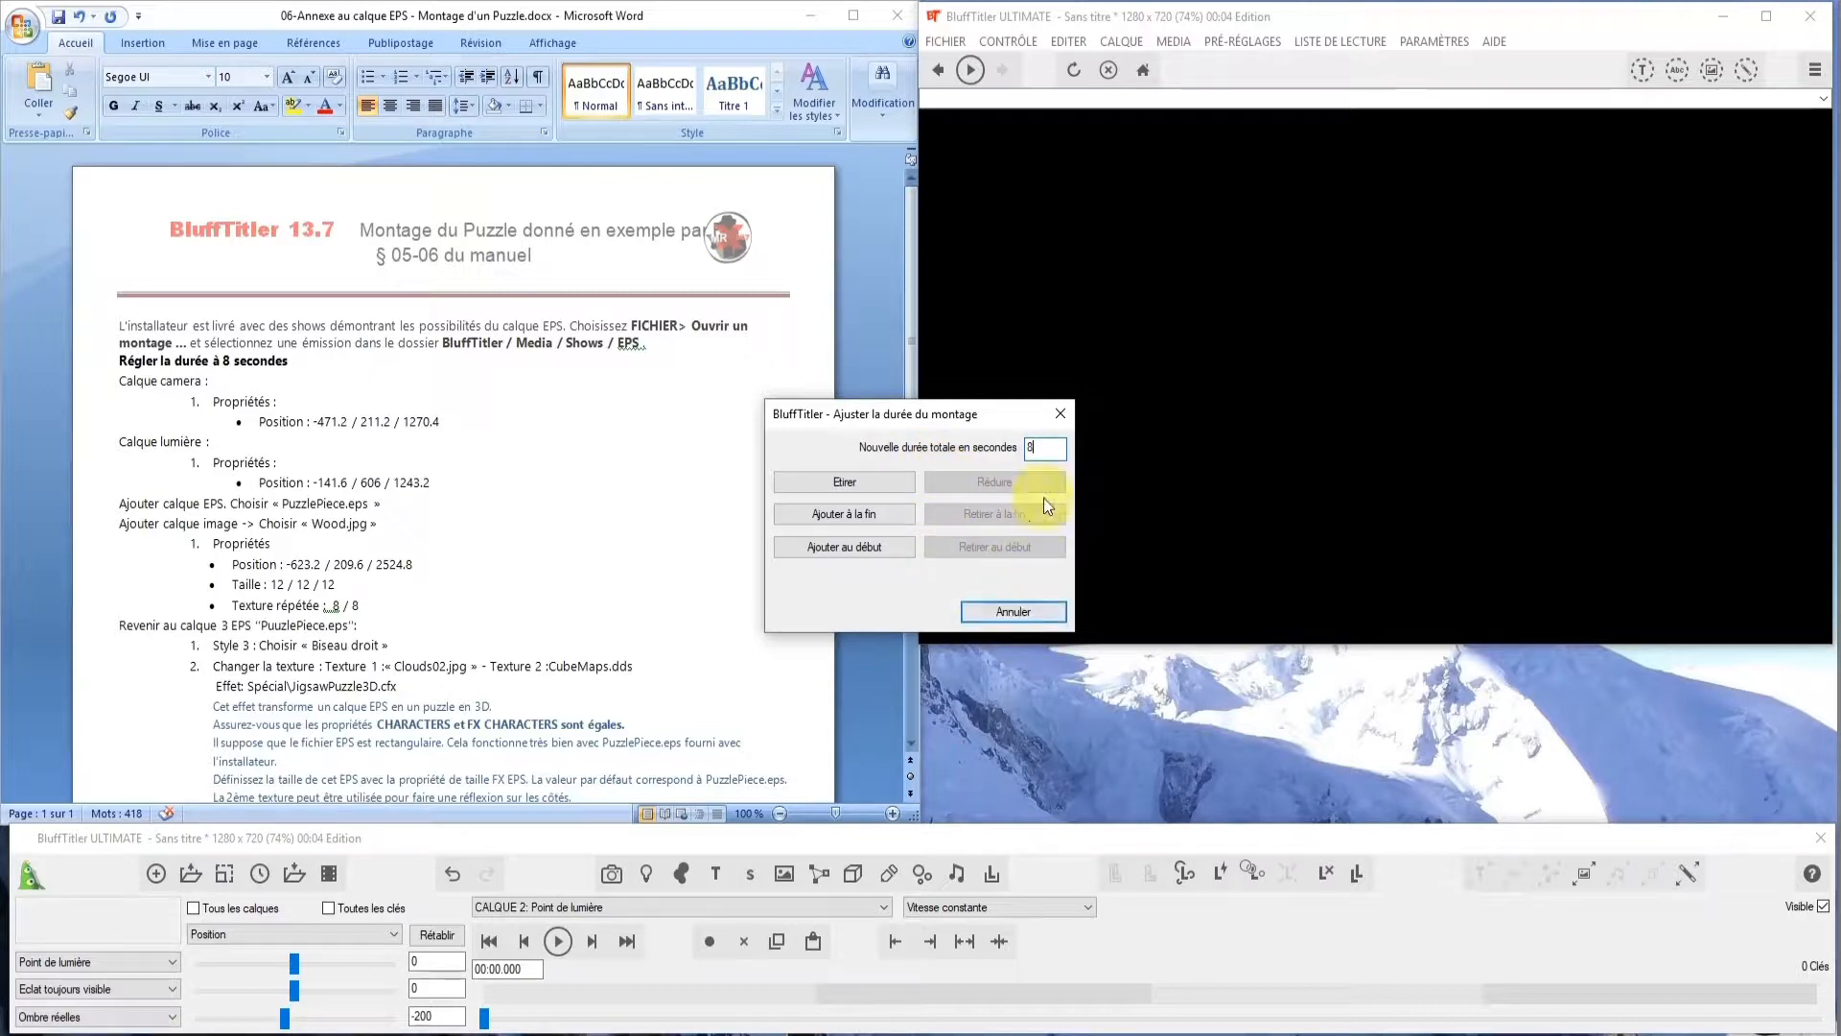
click(835, 484)
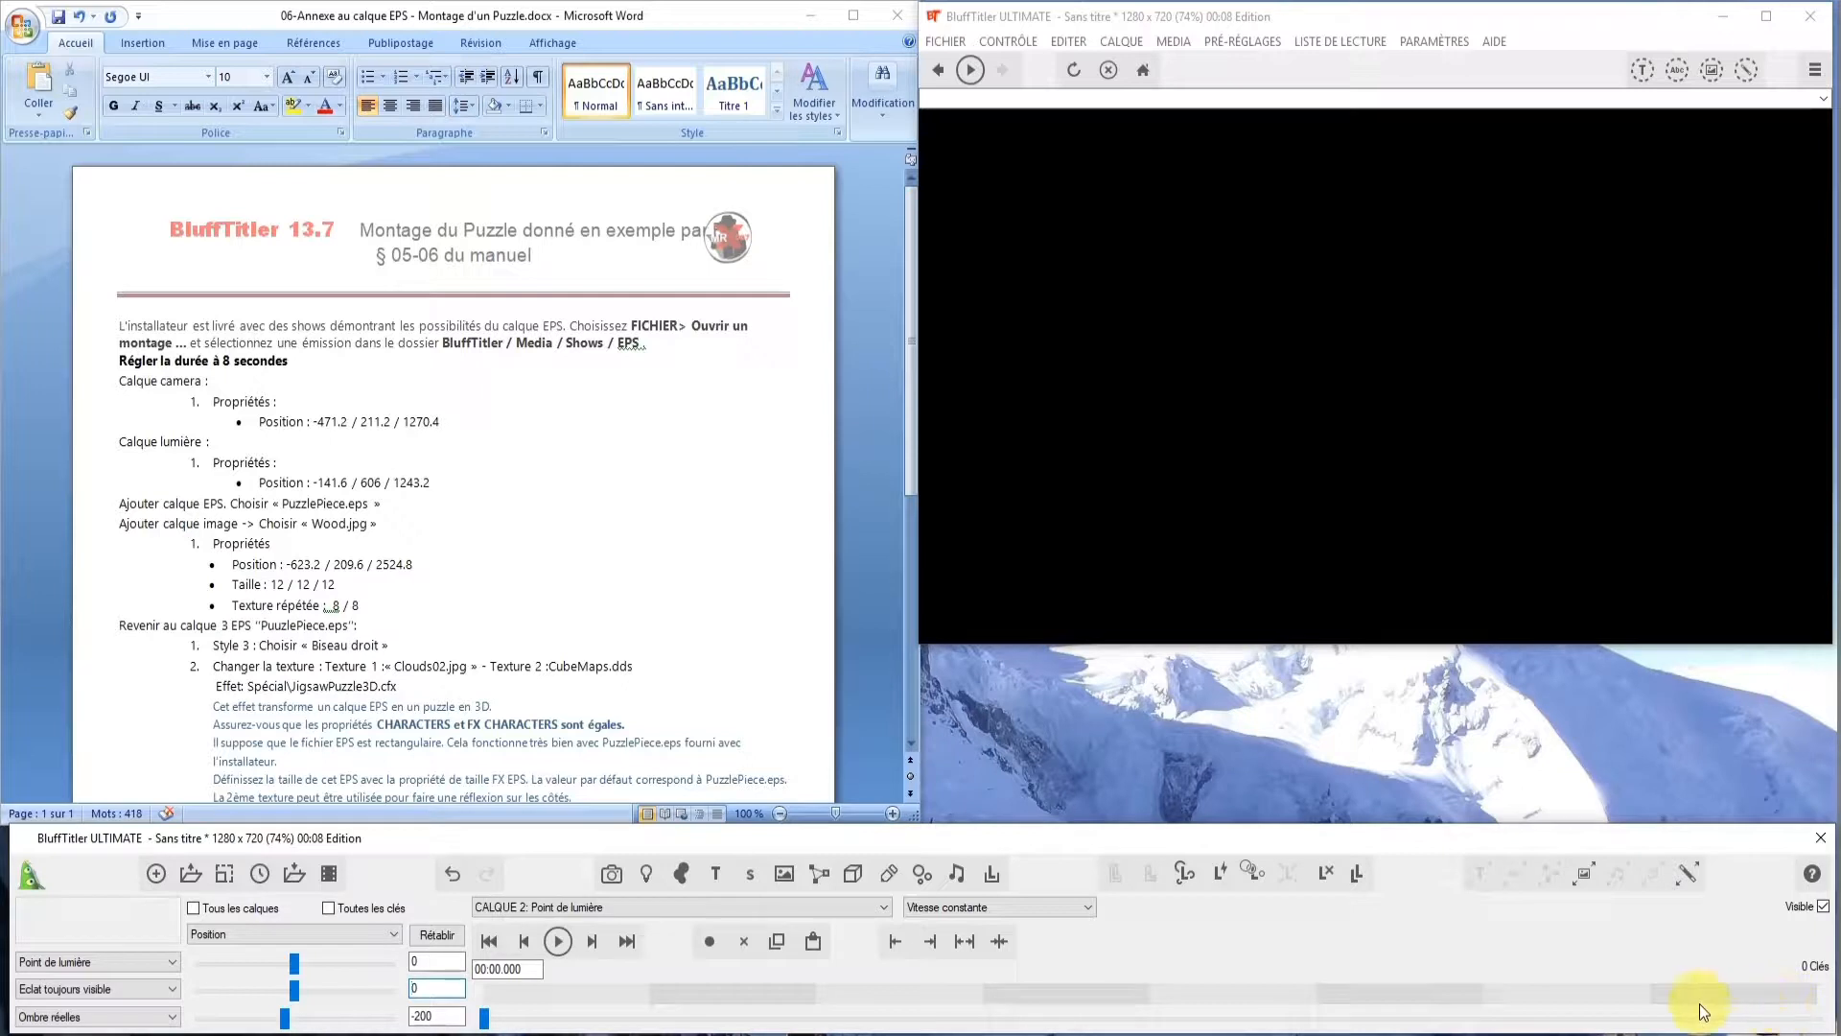
Set the position of the camera layer (Caméra) to -471.2 / 211.2 / 1270.4
click(882, 907)
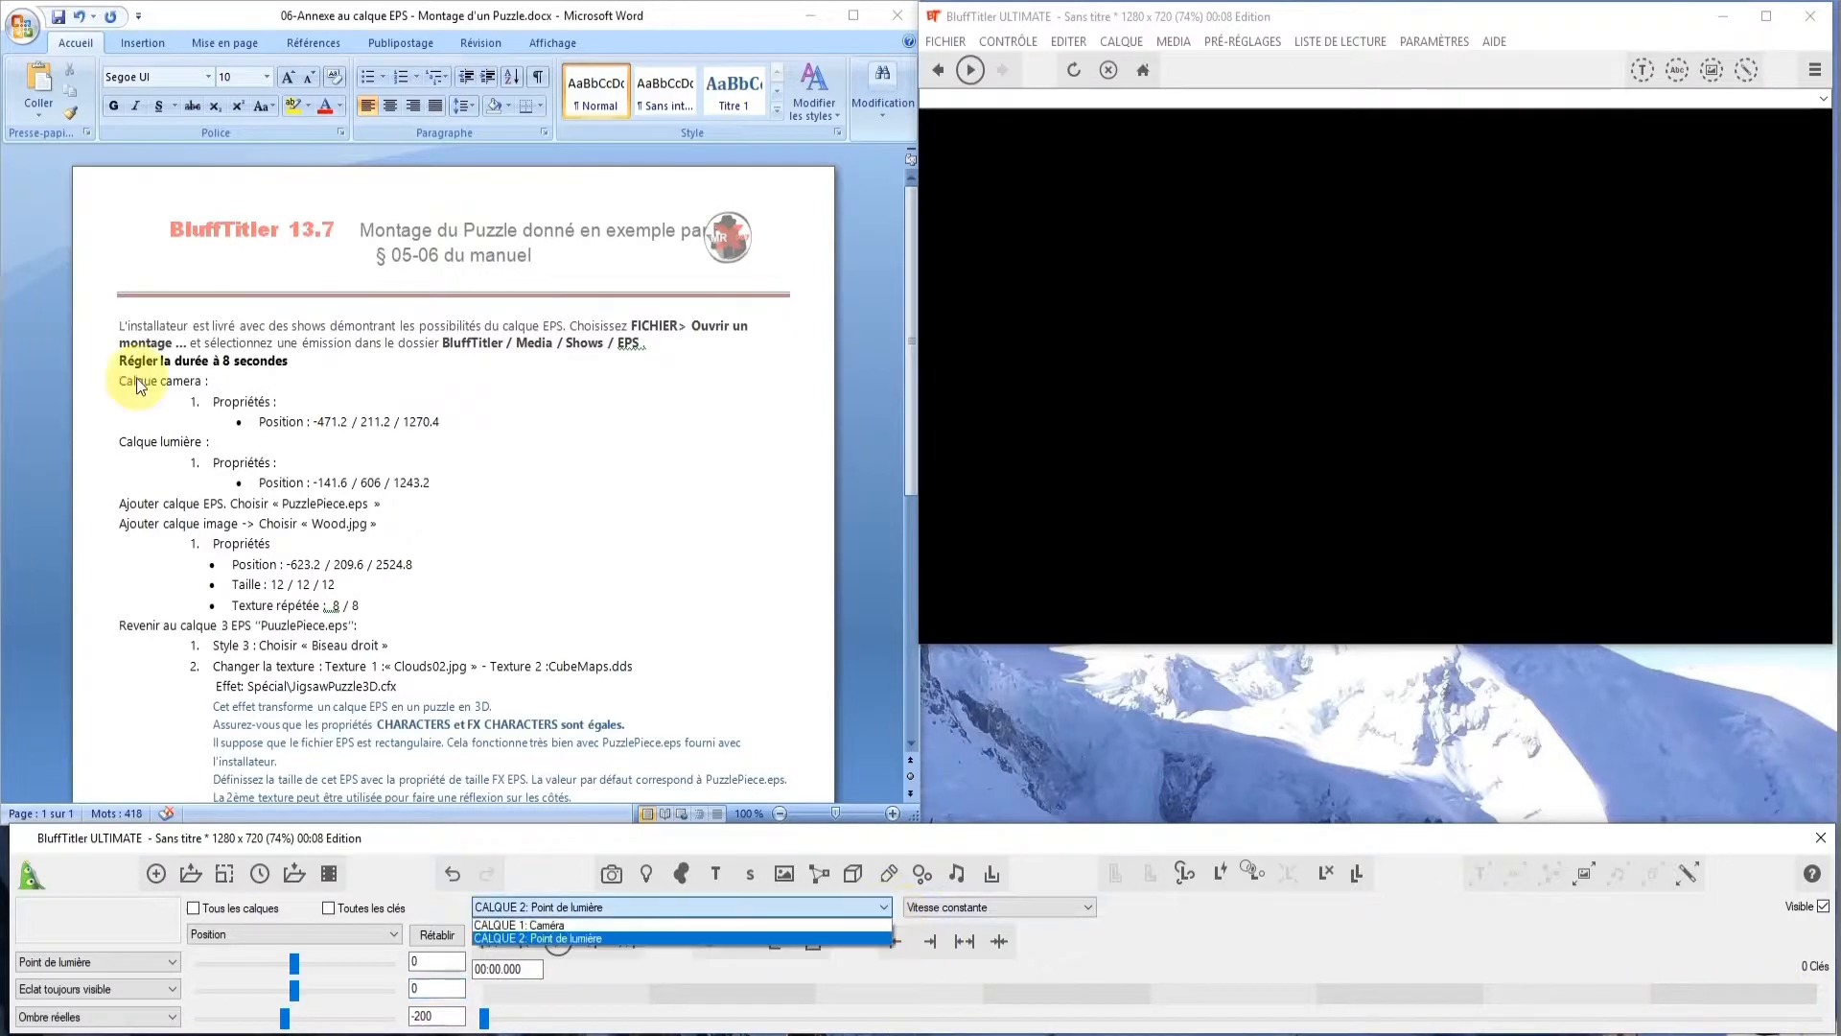
click(562, 924)
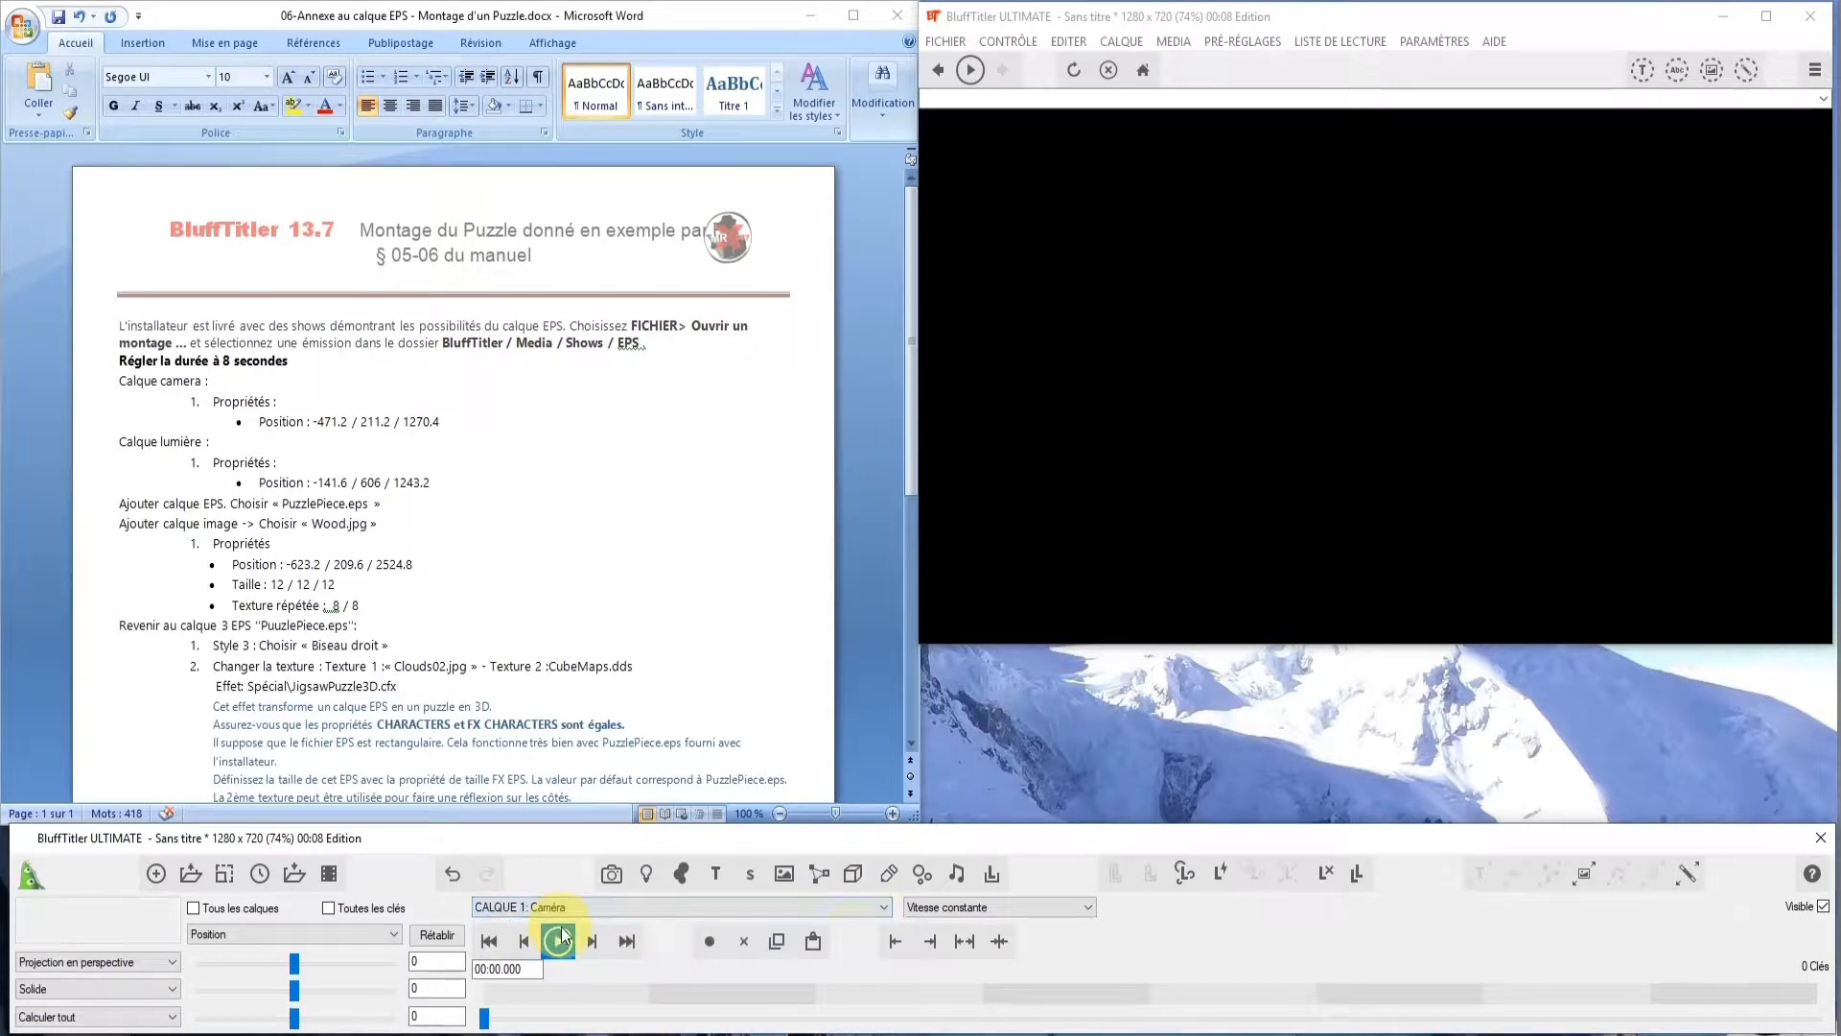
click(882, 907)
click(882, 907)
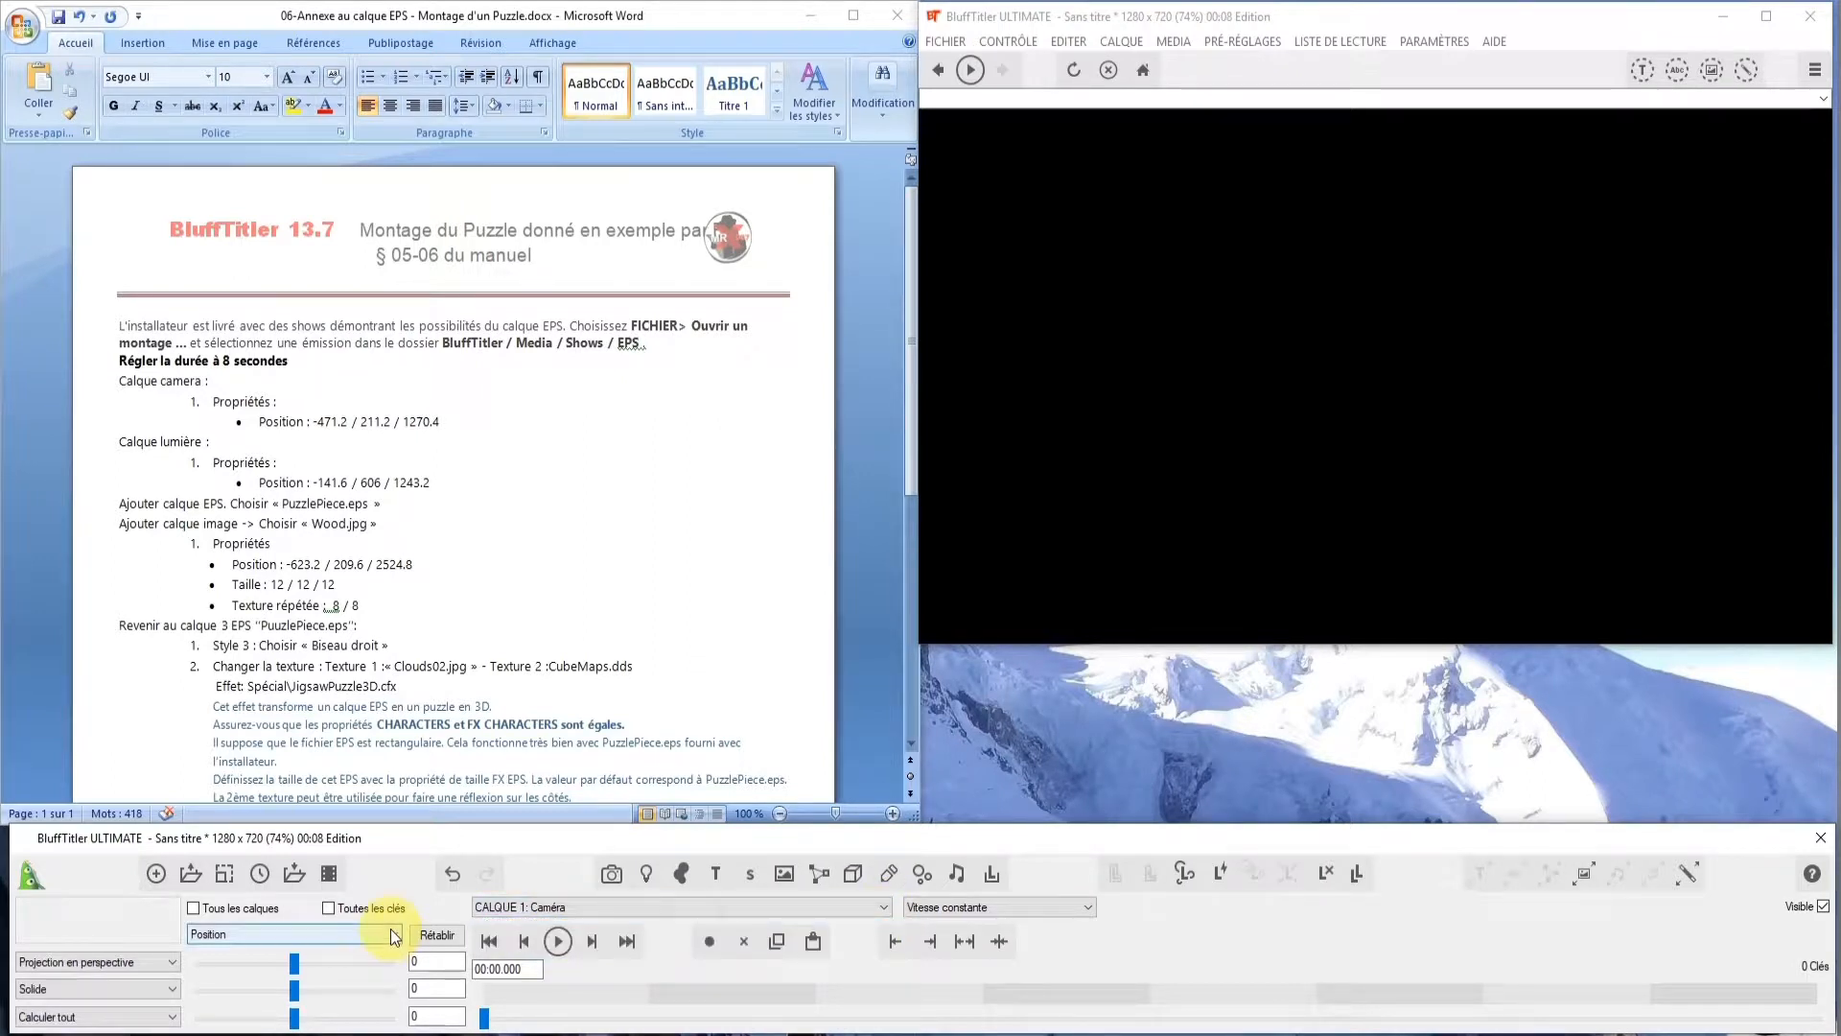
click(395, 935)
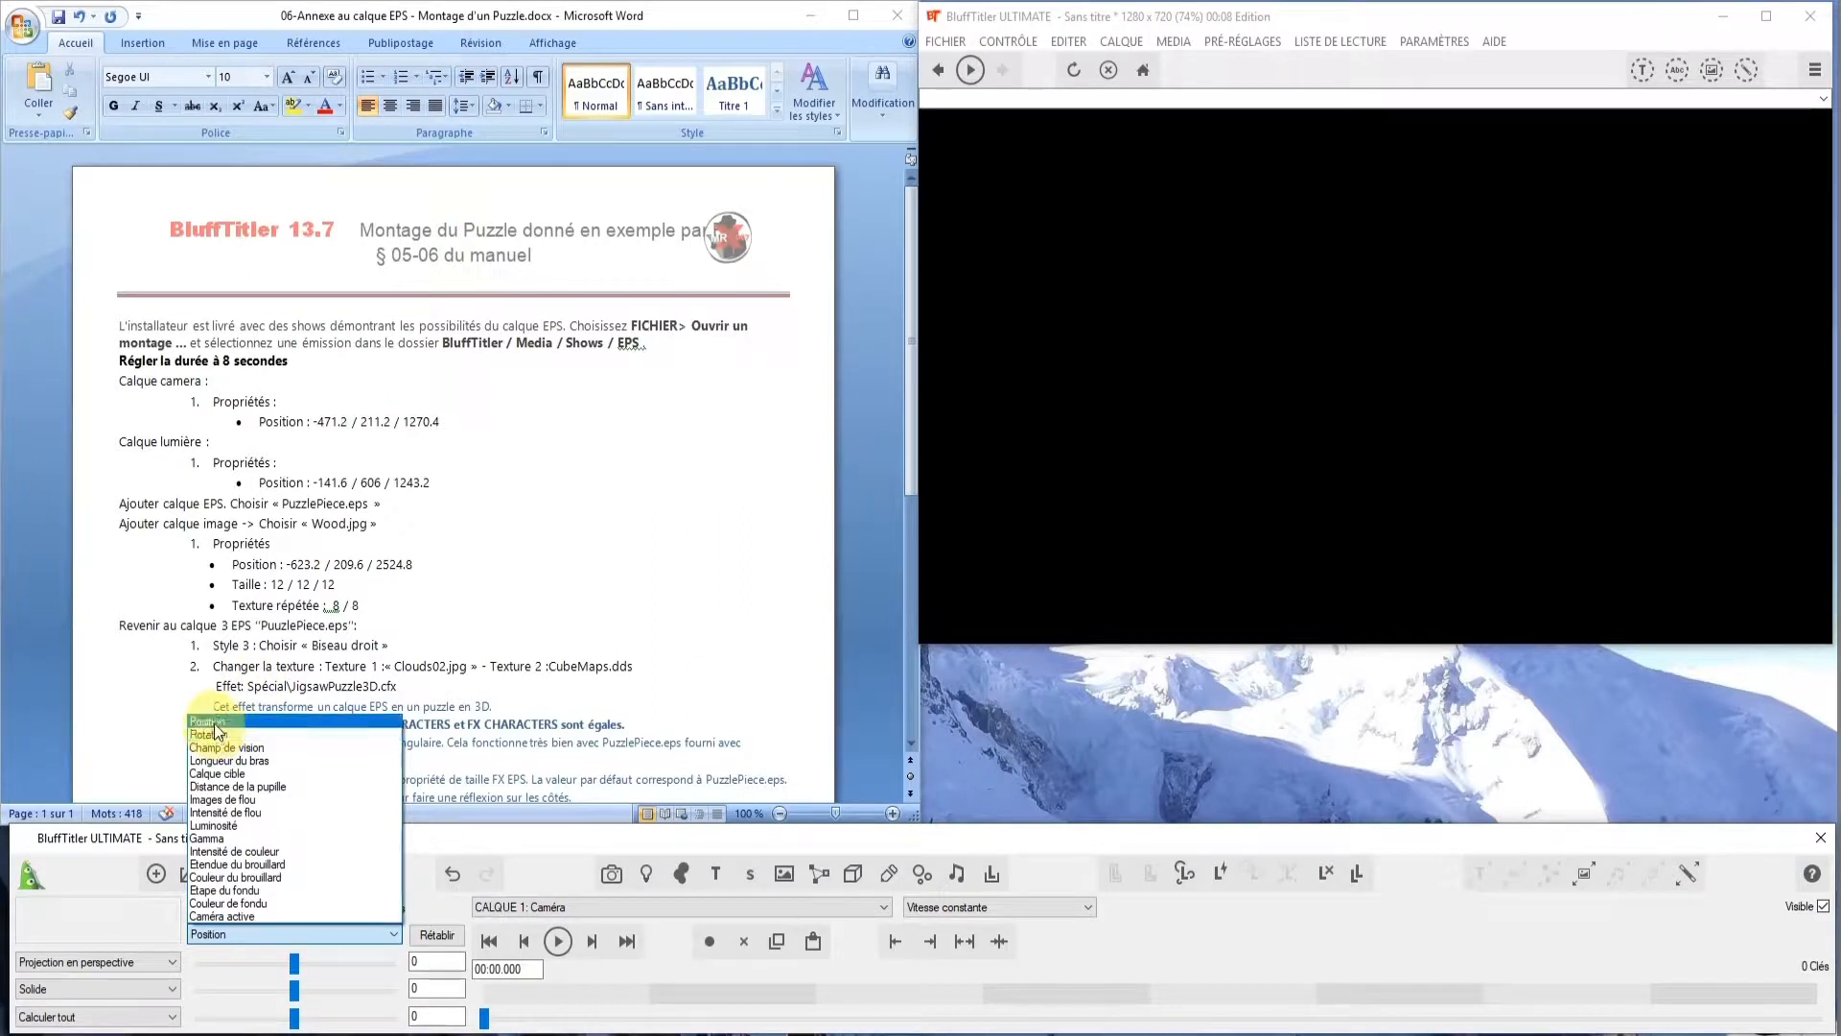
click(214, 725)
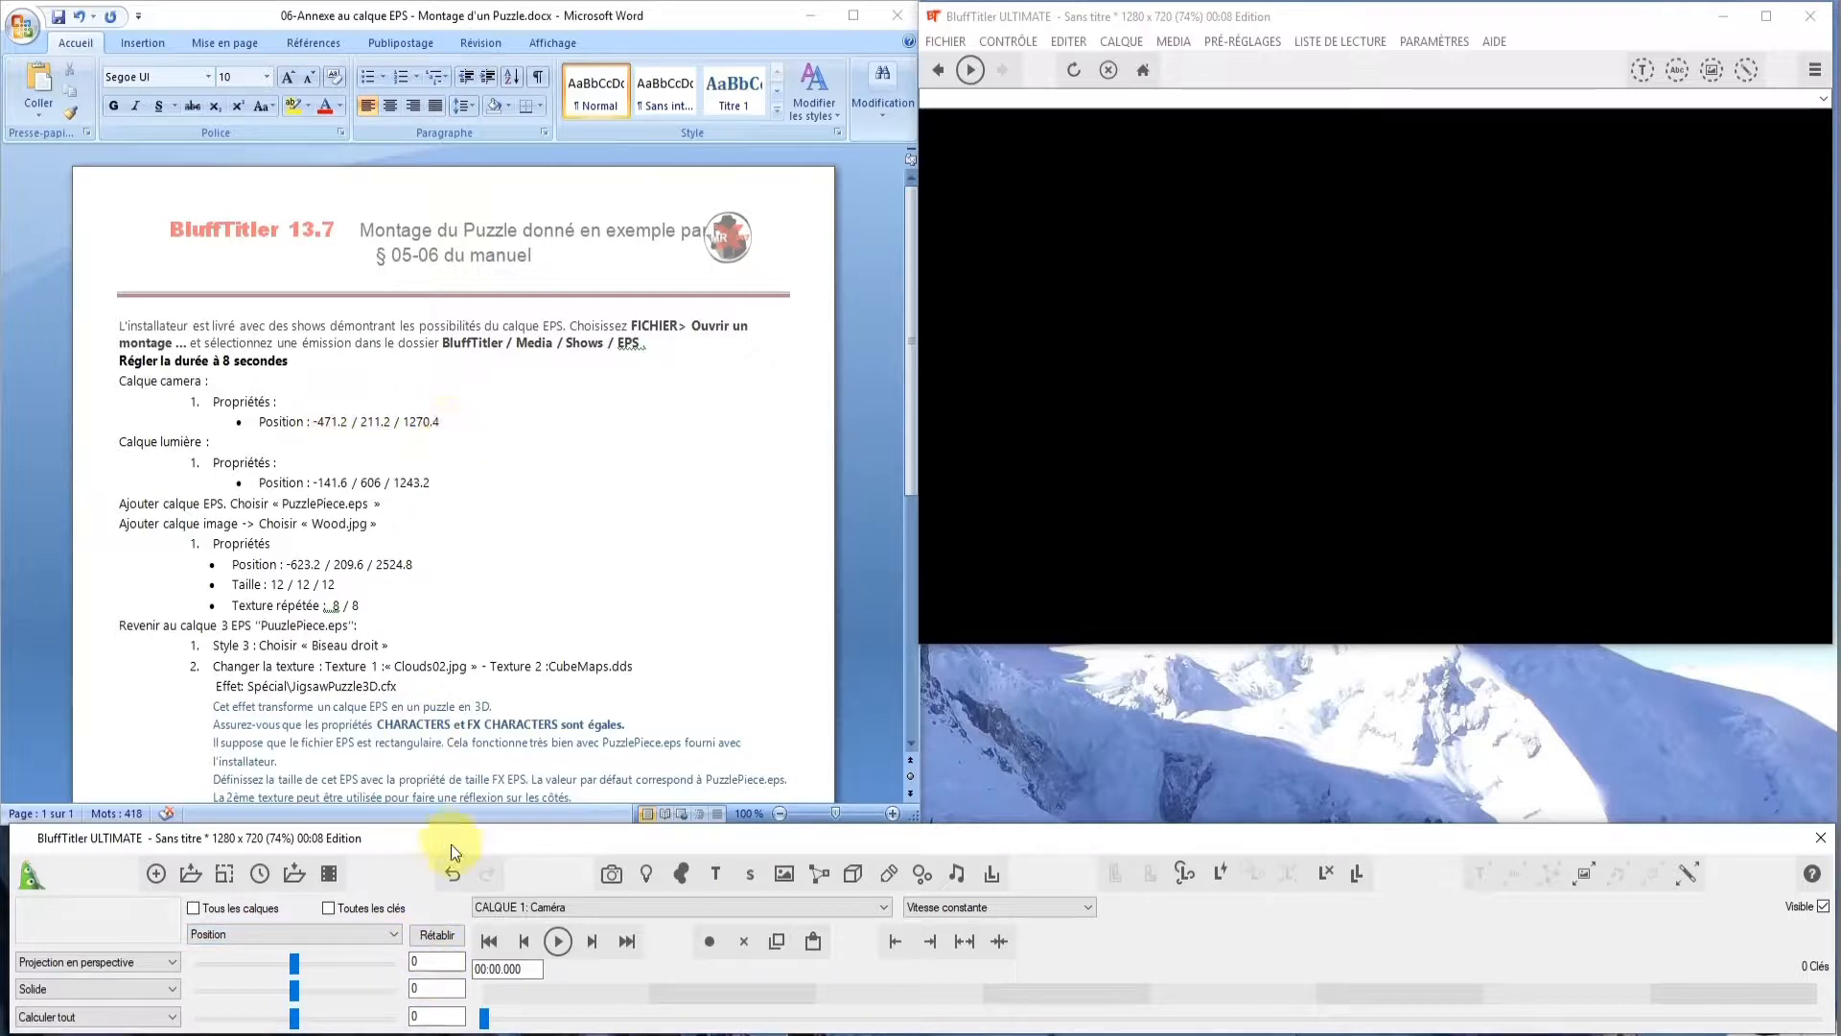
text(471.2)
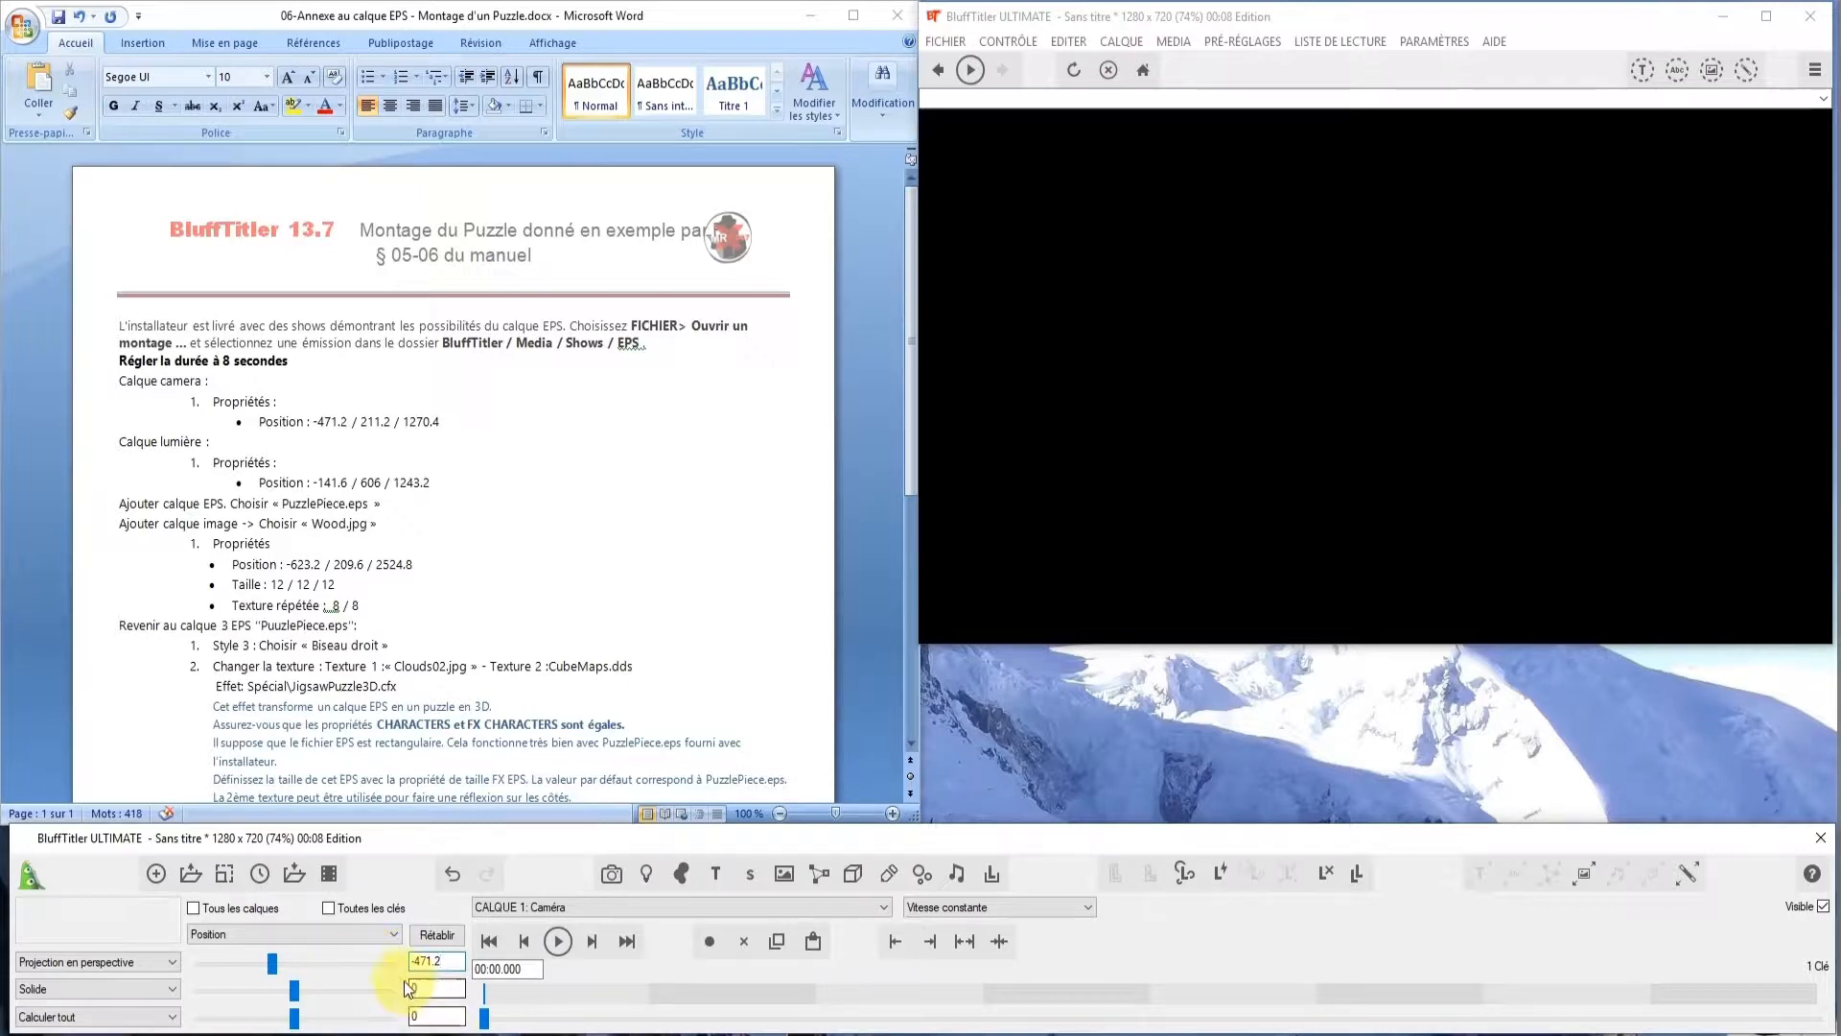
drag(424, 988, 397, 990)
text(211.2)
drag(428, 1015, 405, 1013)
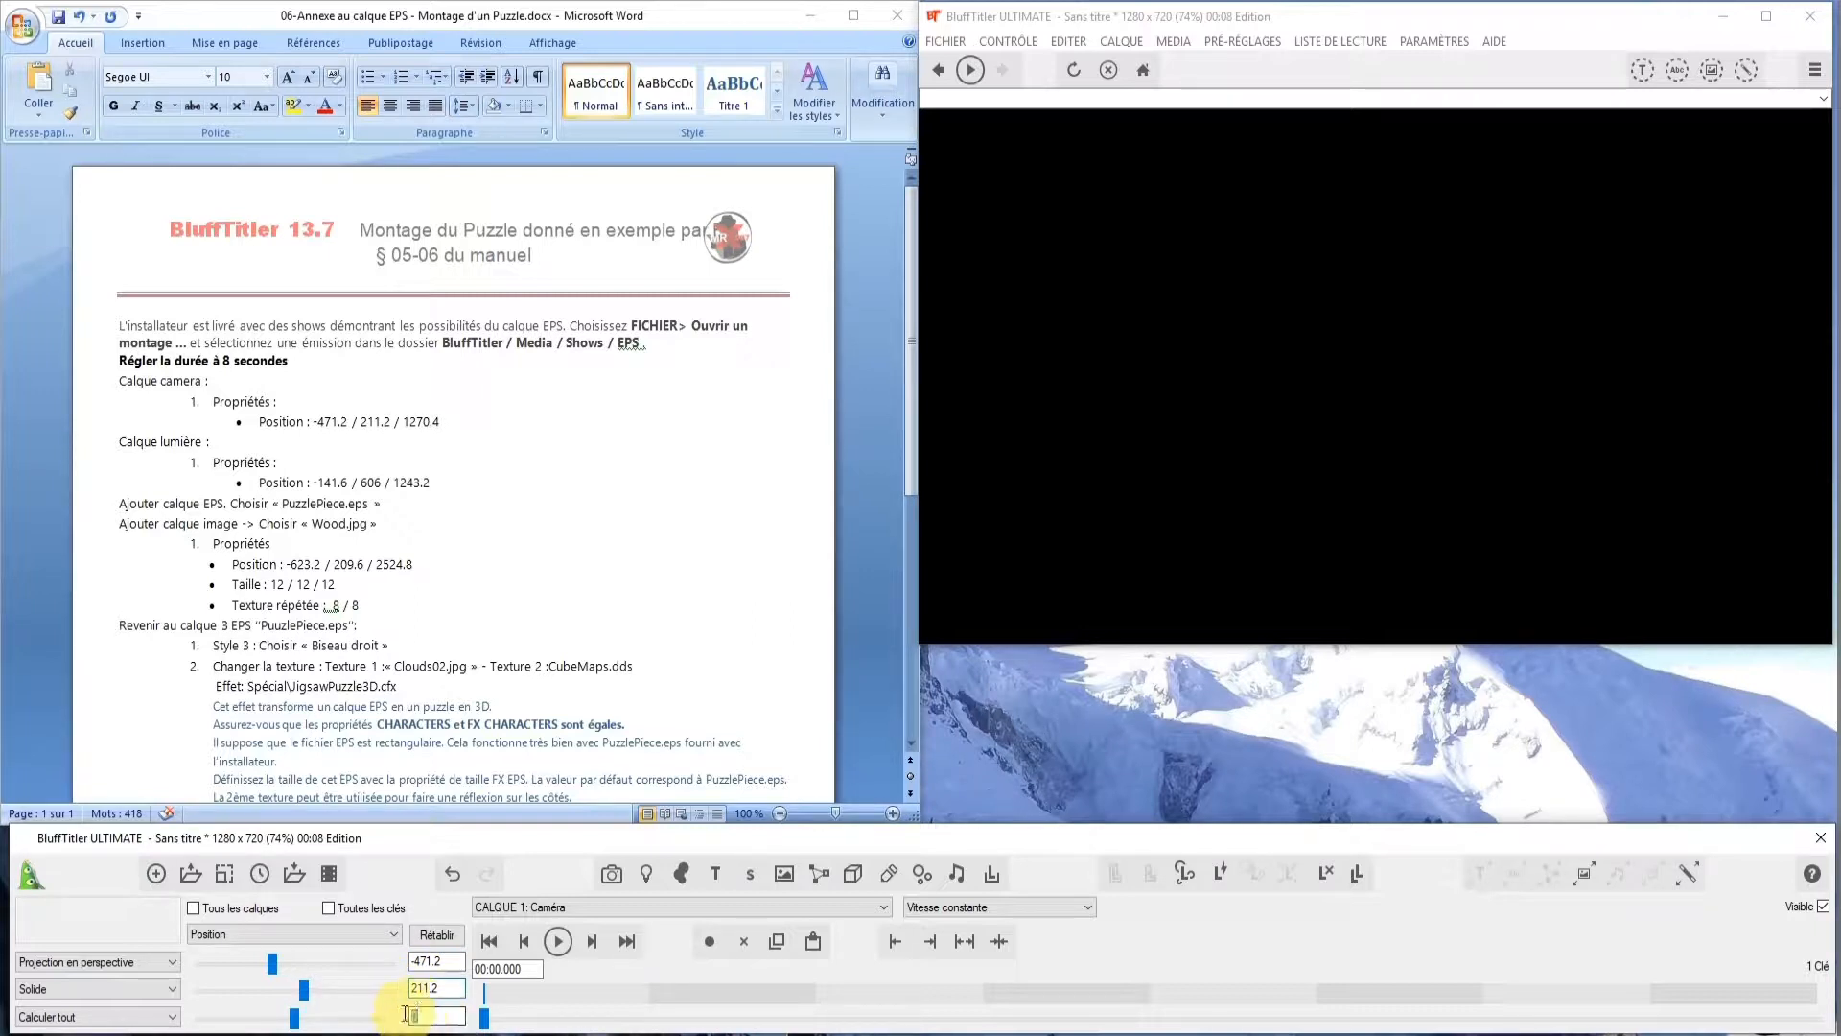
text(1270.4)
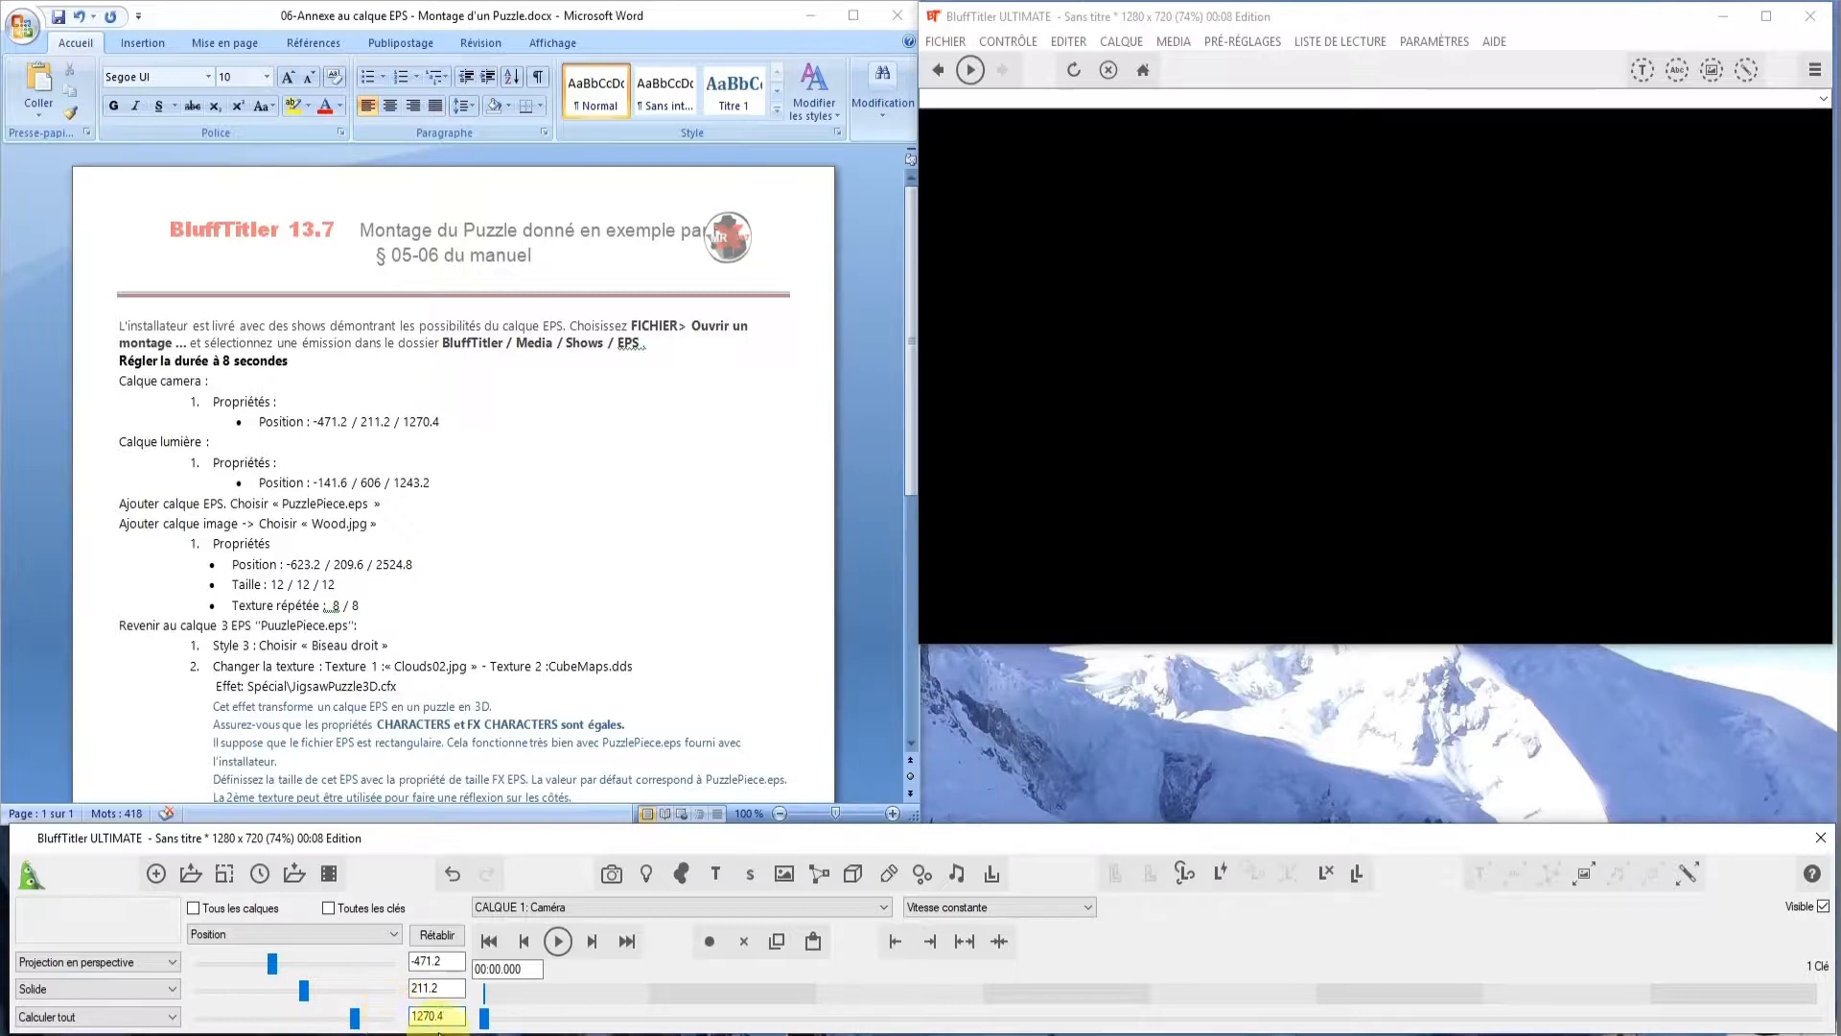
Set the position of the light layer (Point de lumière) to -141.6 / 606 / 1243.2
click(883, 908)
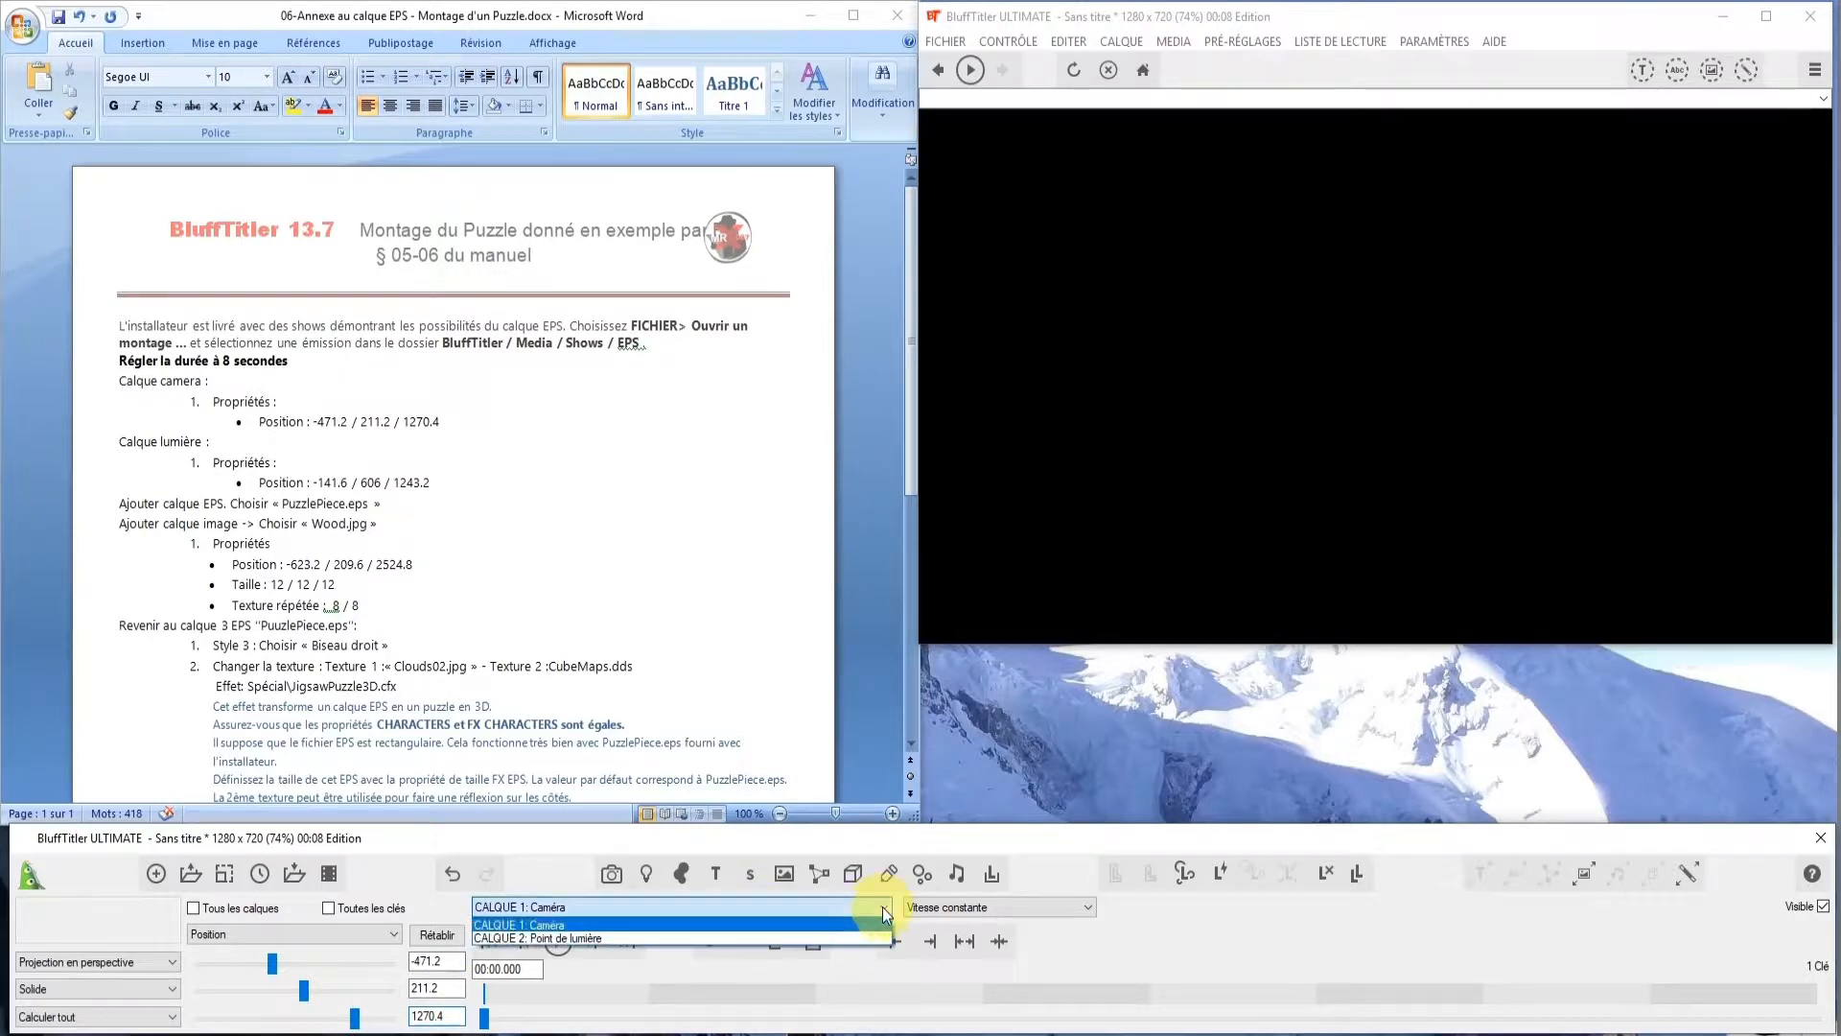
click(836, 938)
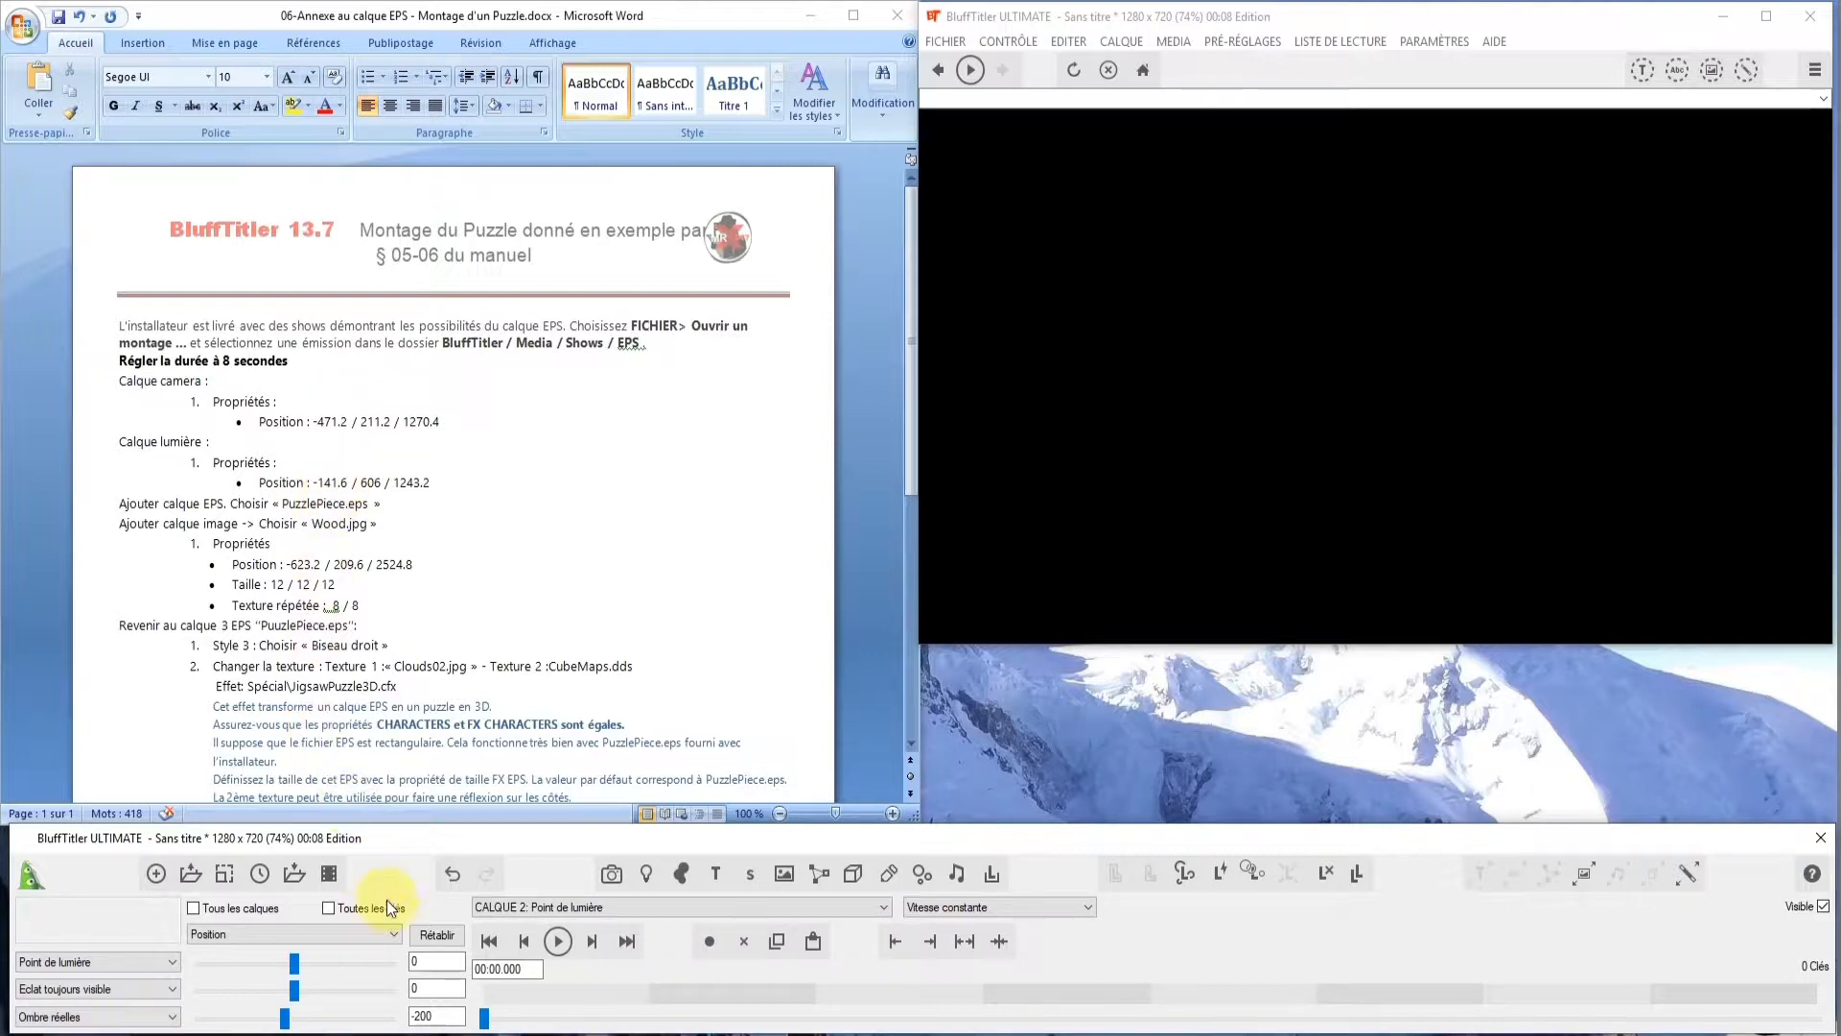
drag(420, 961, 395, 954)
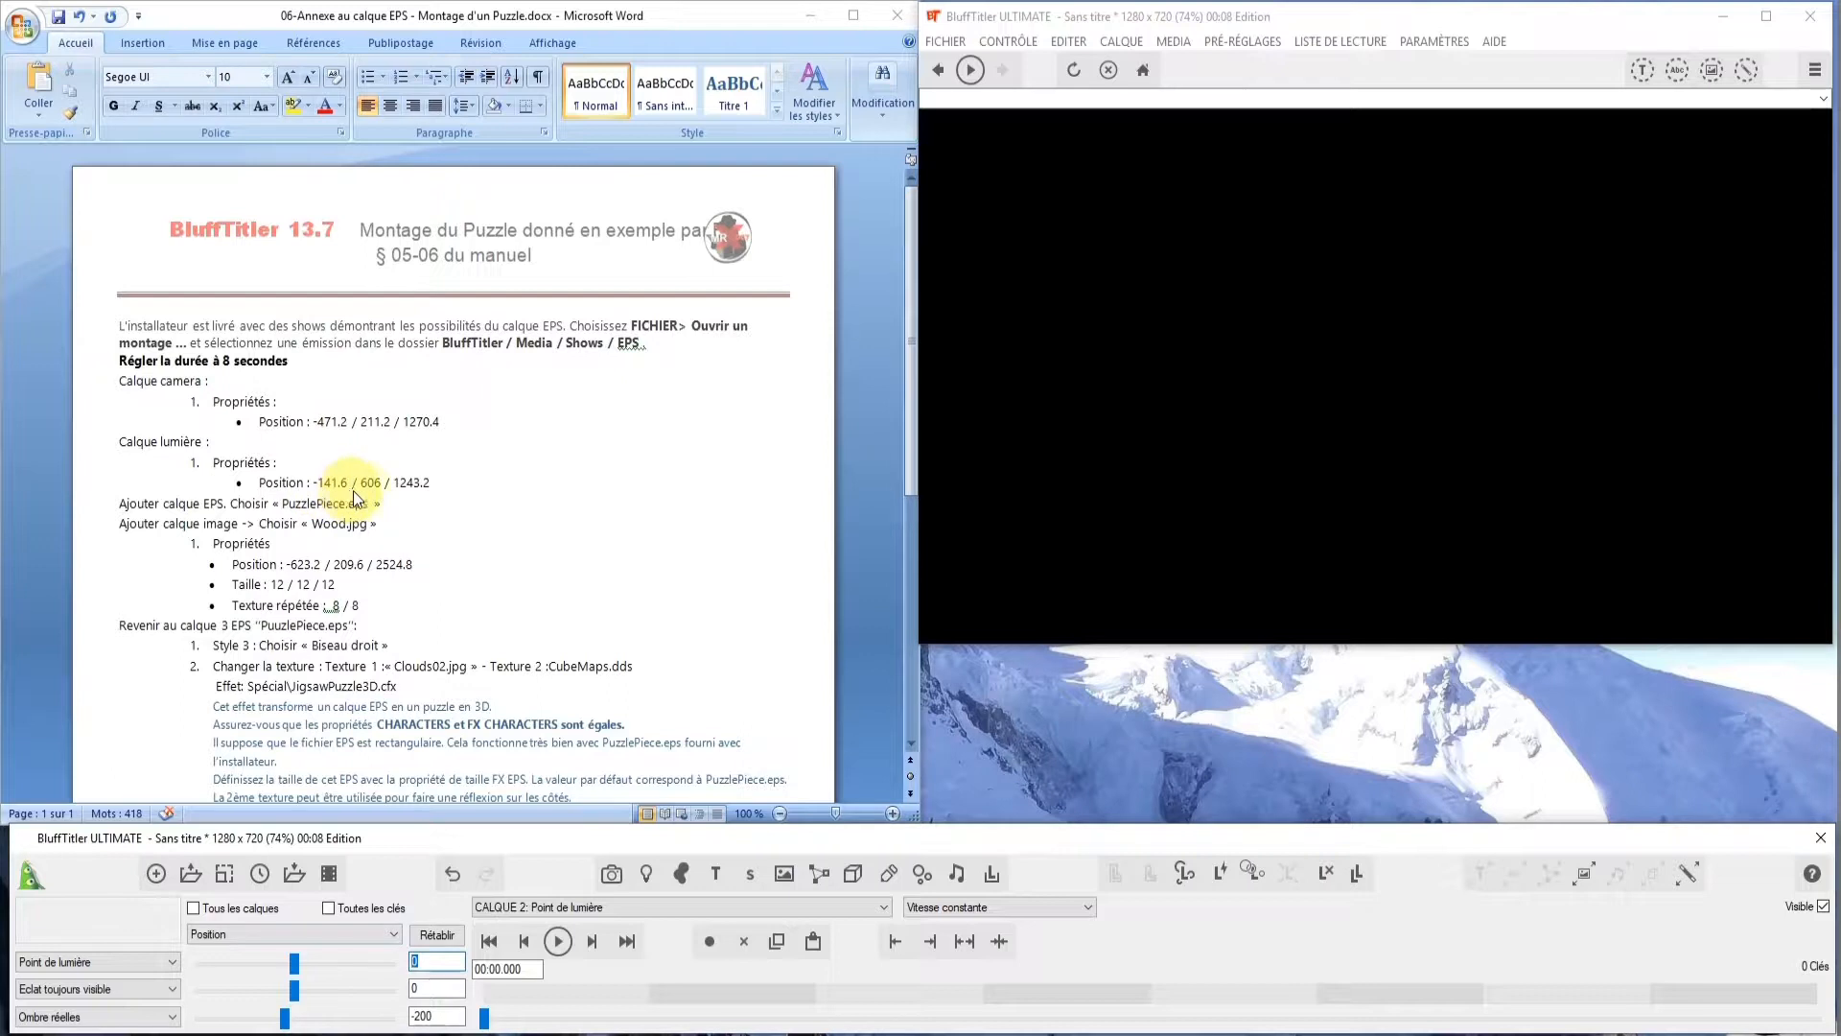
text(-141.6)
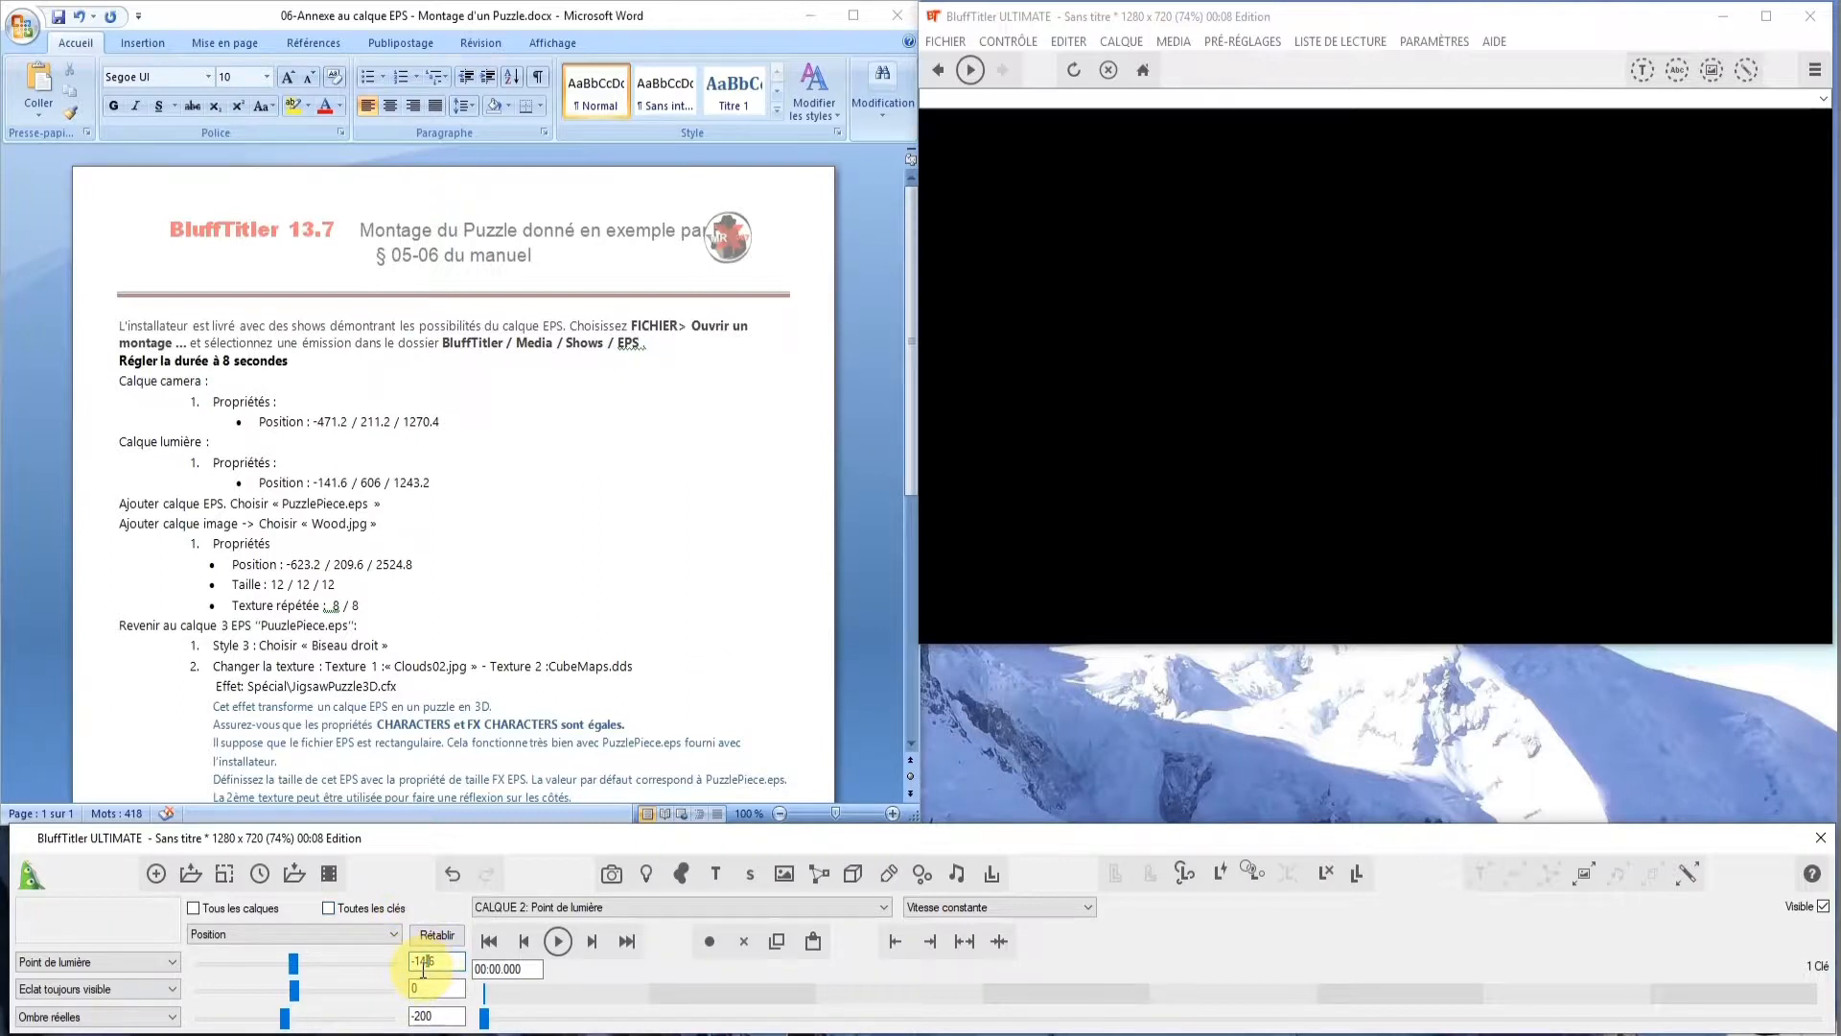
click(423, 969)
text(1.)
click(425, 989)
drag(425, 988, 406, 988)
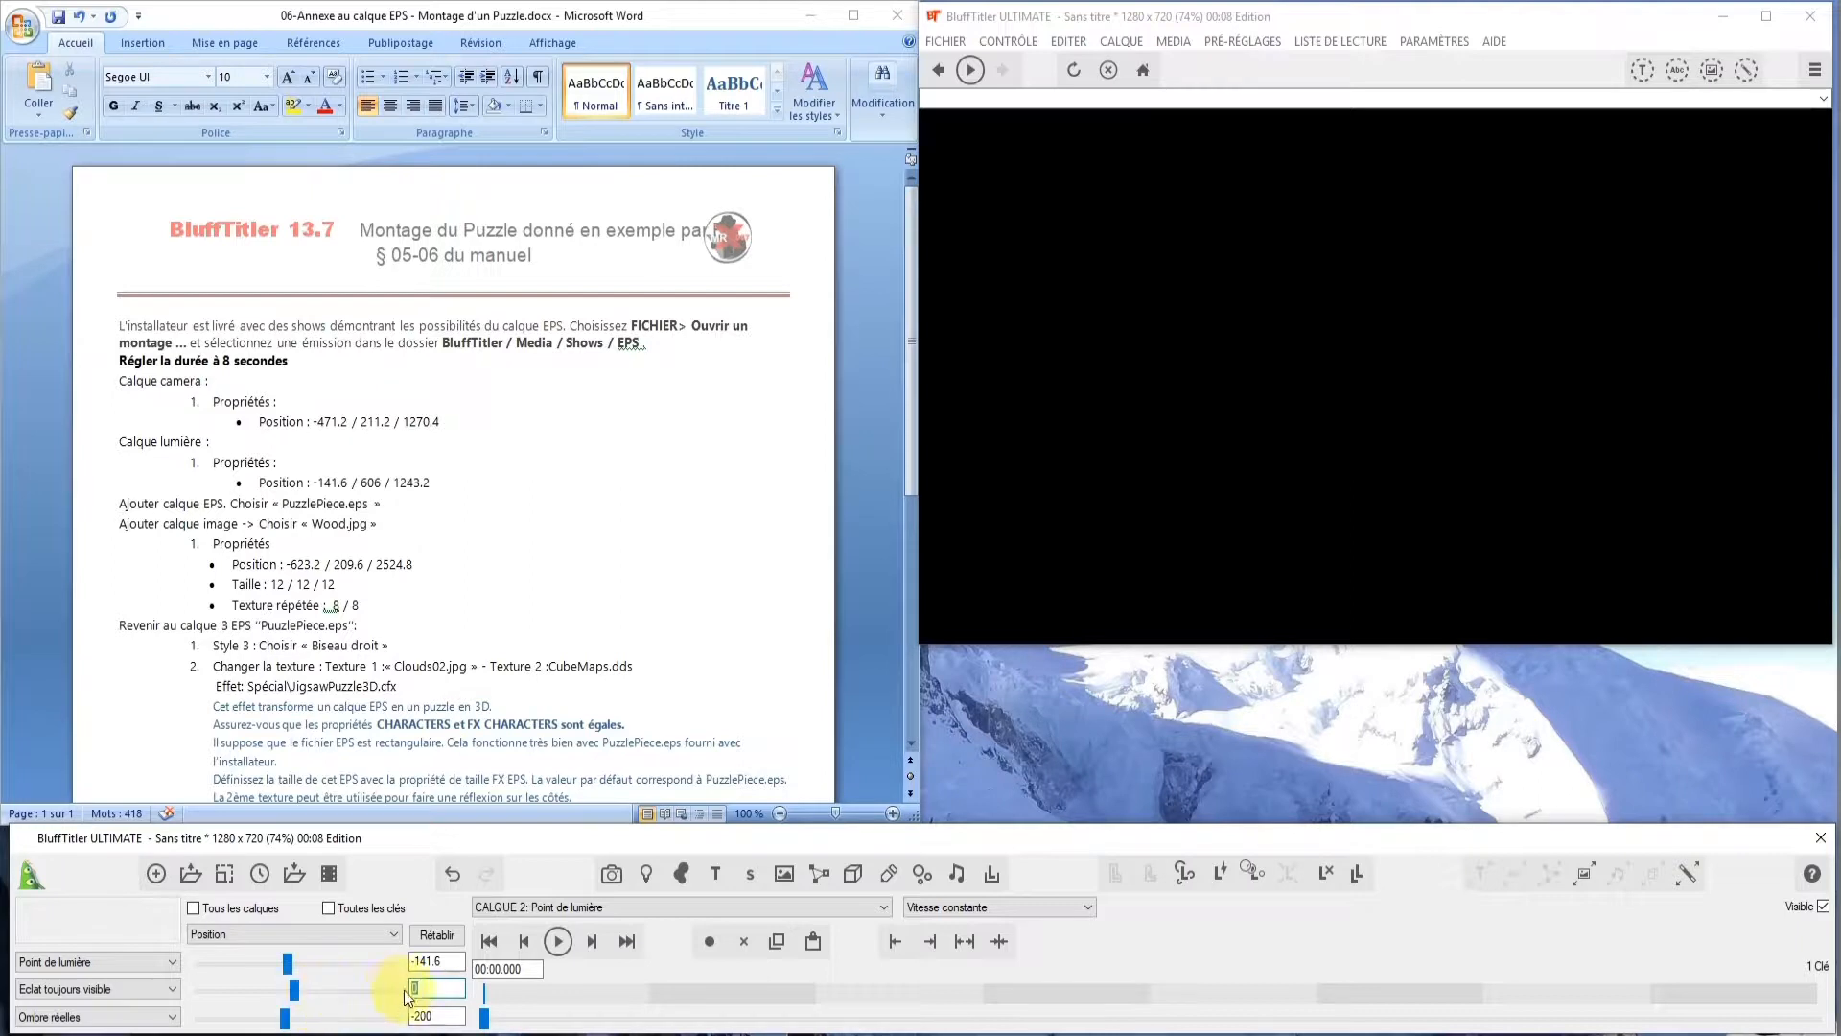
text(606)
drag(443, 1015, 397, 1017)
text(1243.2)
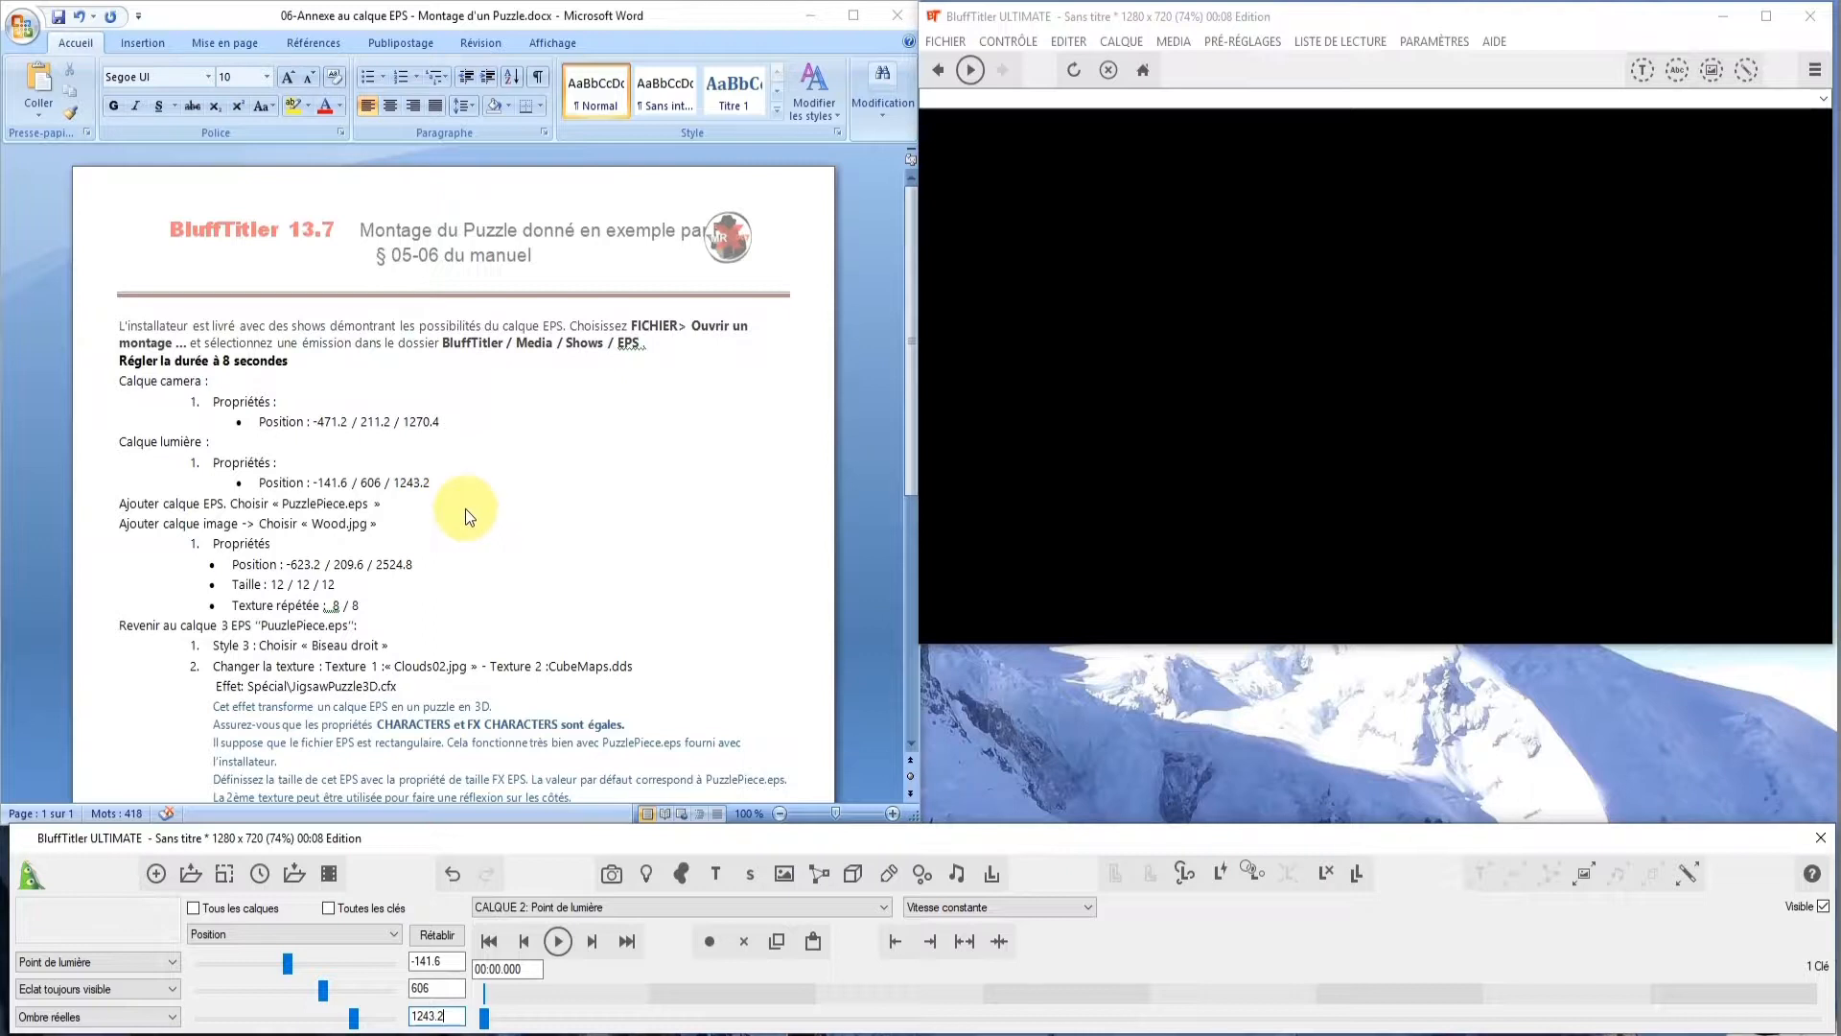
Add an EPS layer using PuzzlePiece.eps from the Media\EPS folder and check it in the layer list
scroll(464, 508, down, 1)
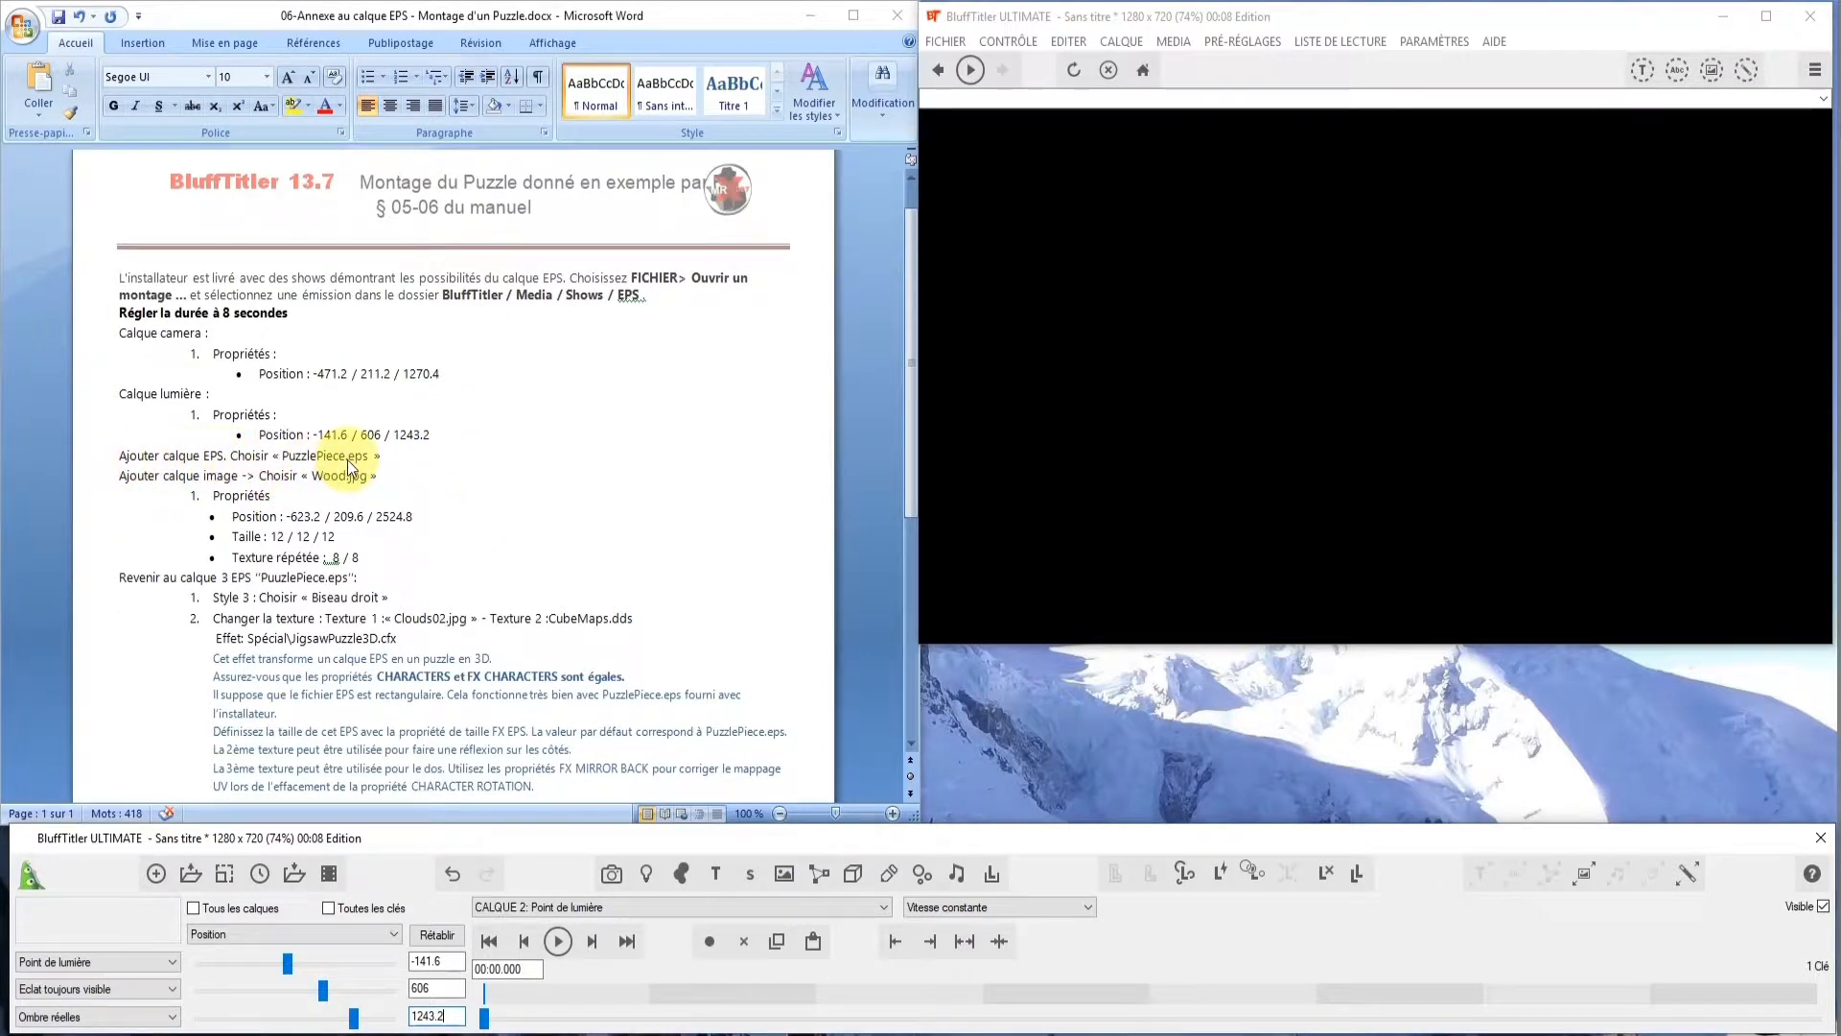
click(1133, 43)
mouse_move(1185, 65)
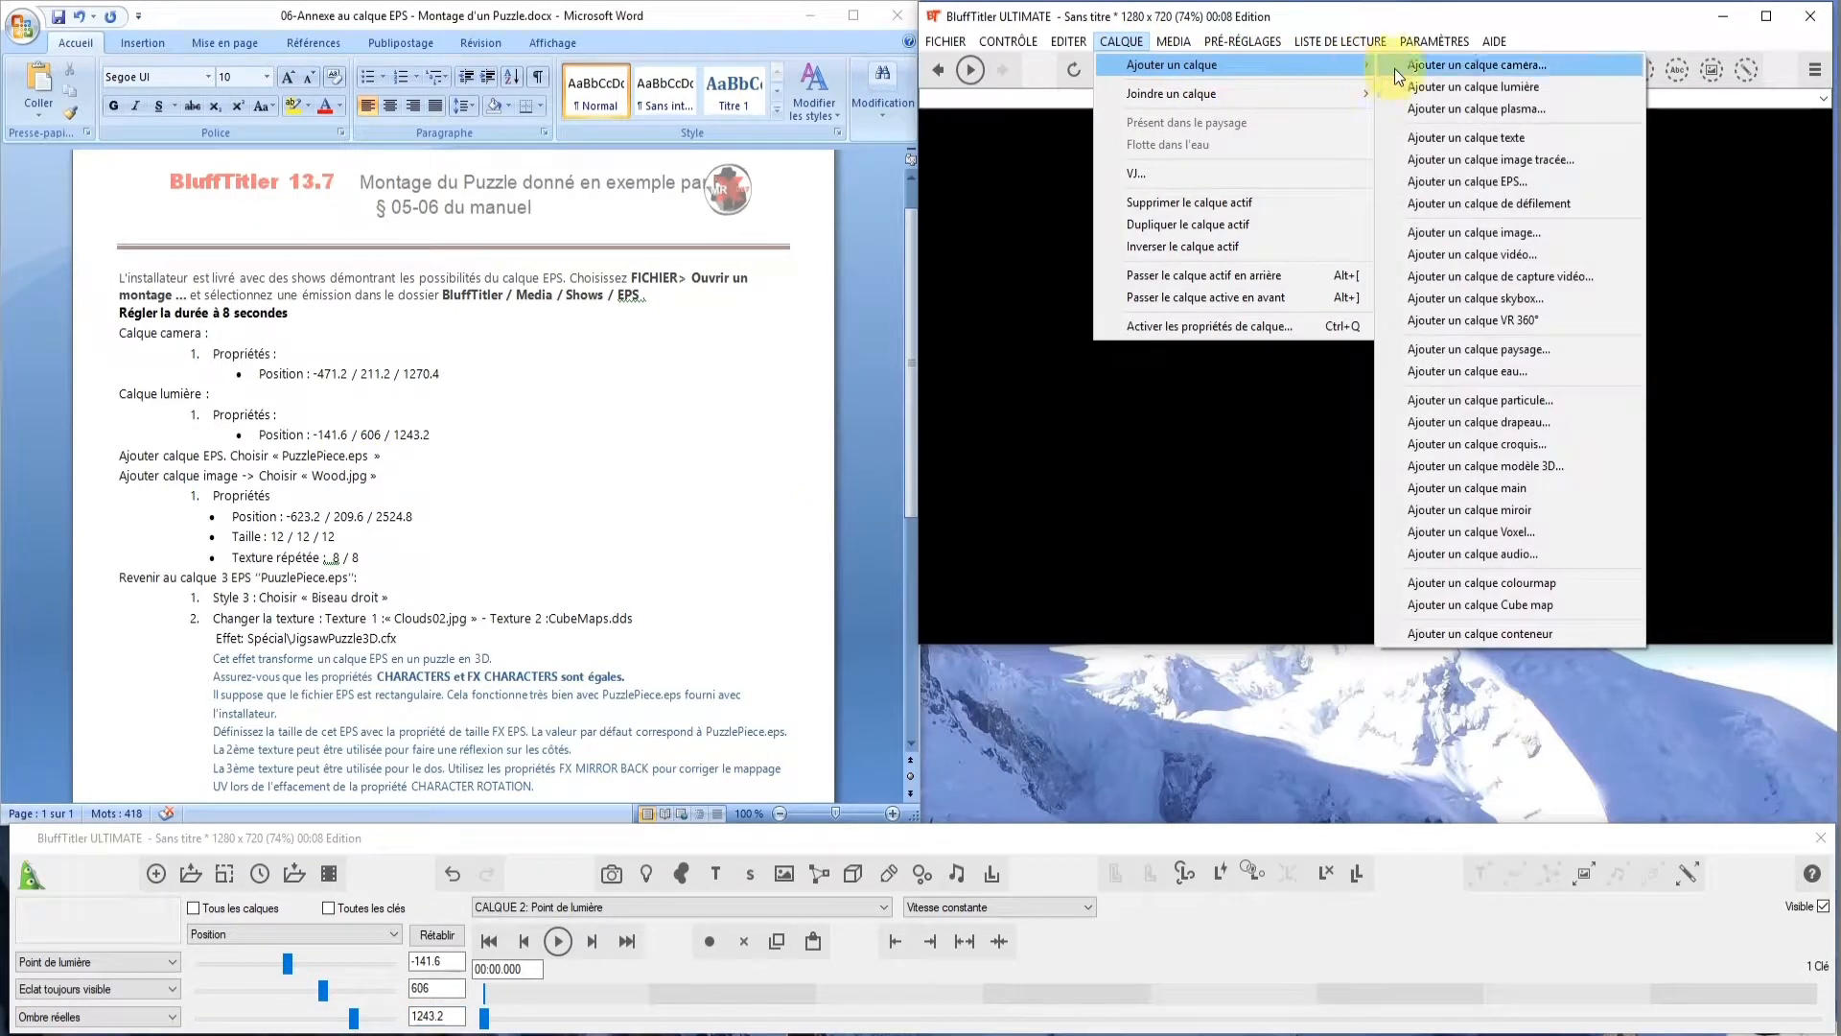
click(1460, 180)
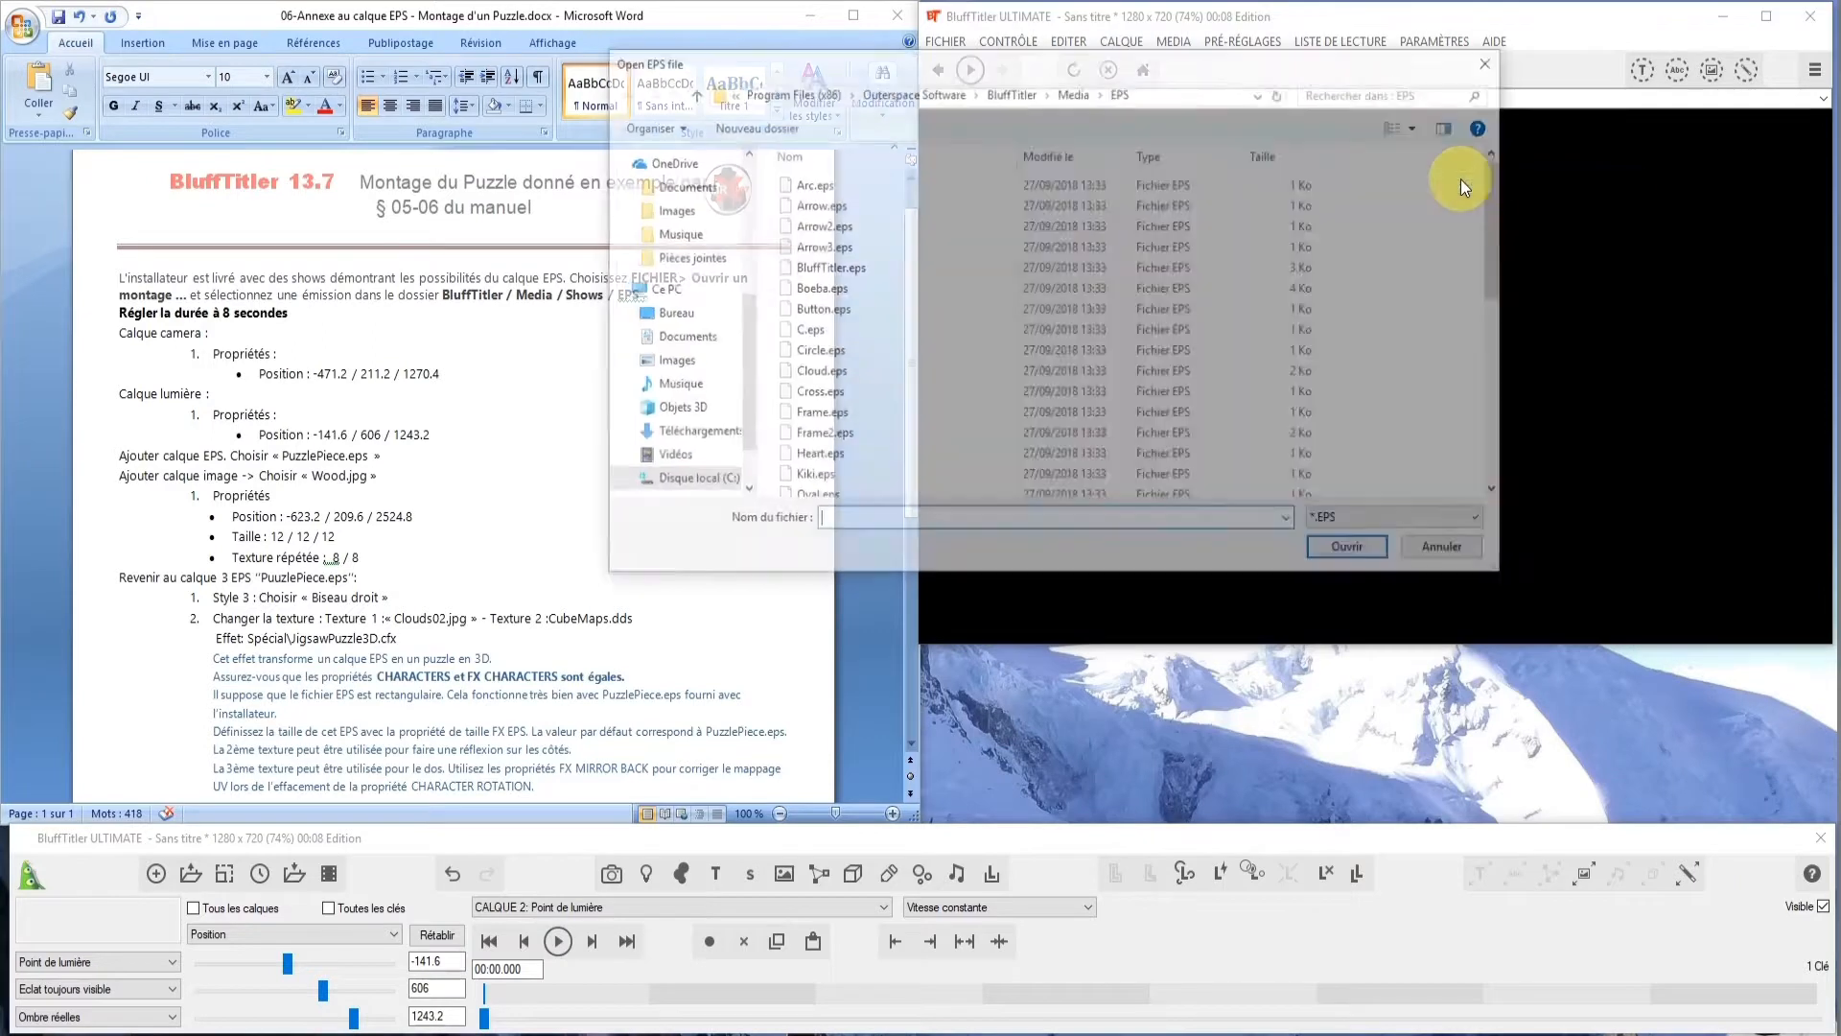
scroll(926, 286, down, 2)
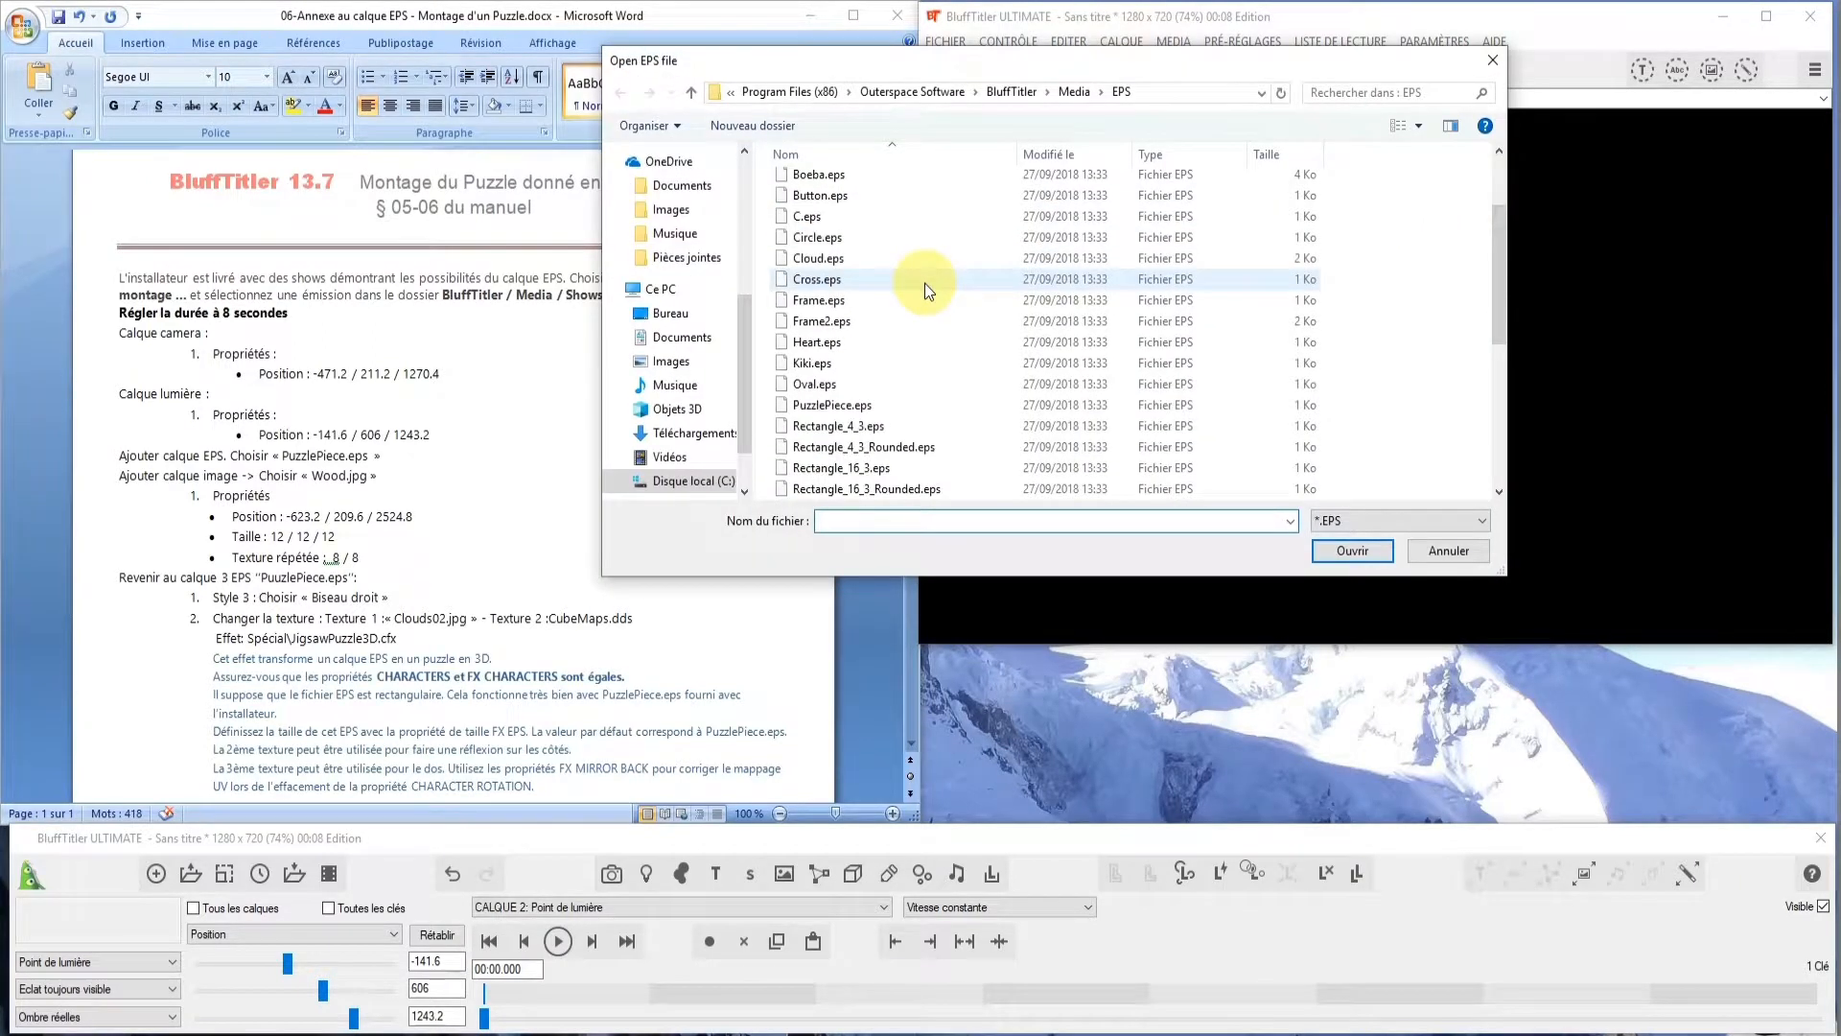
click(832, 413)
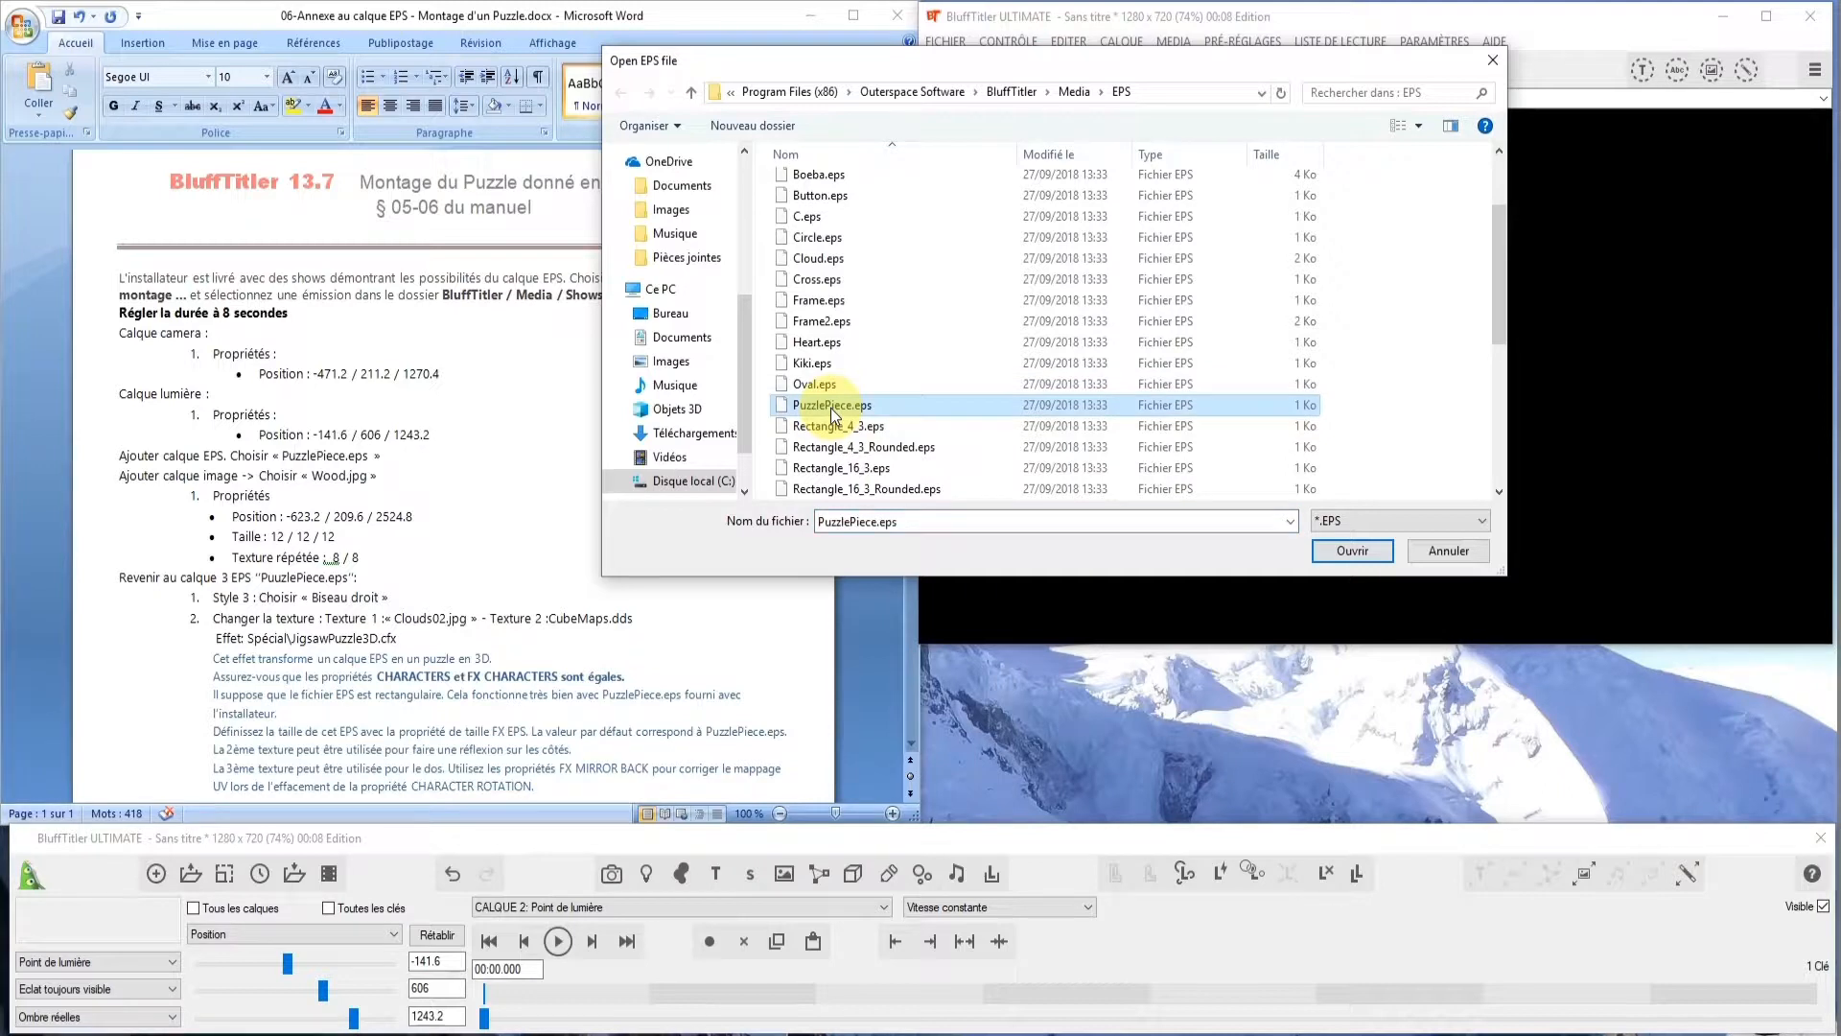
click(1363, 550)
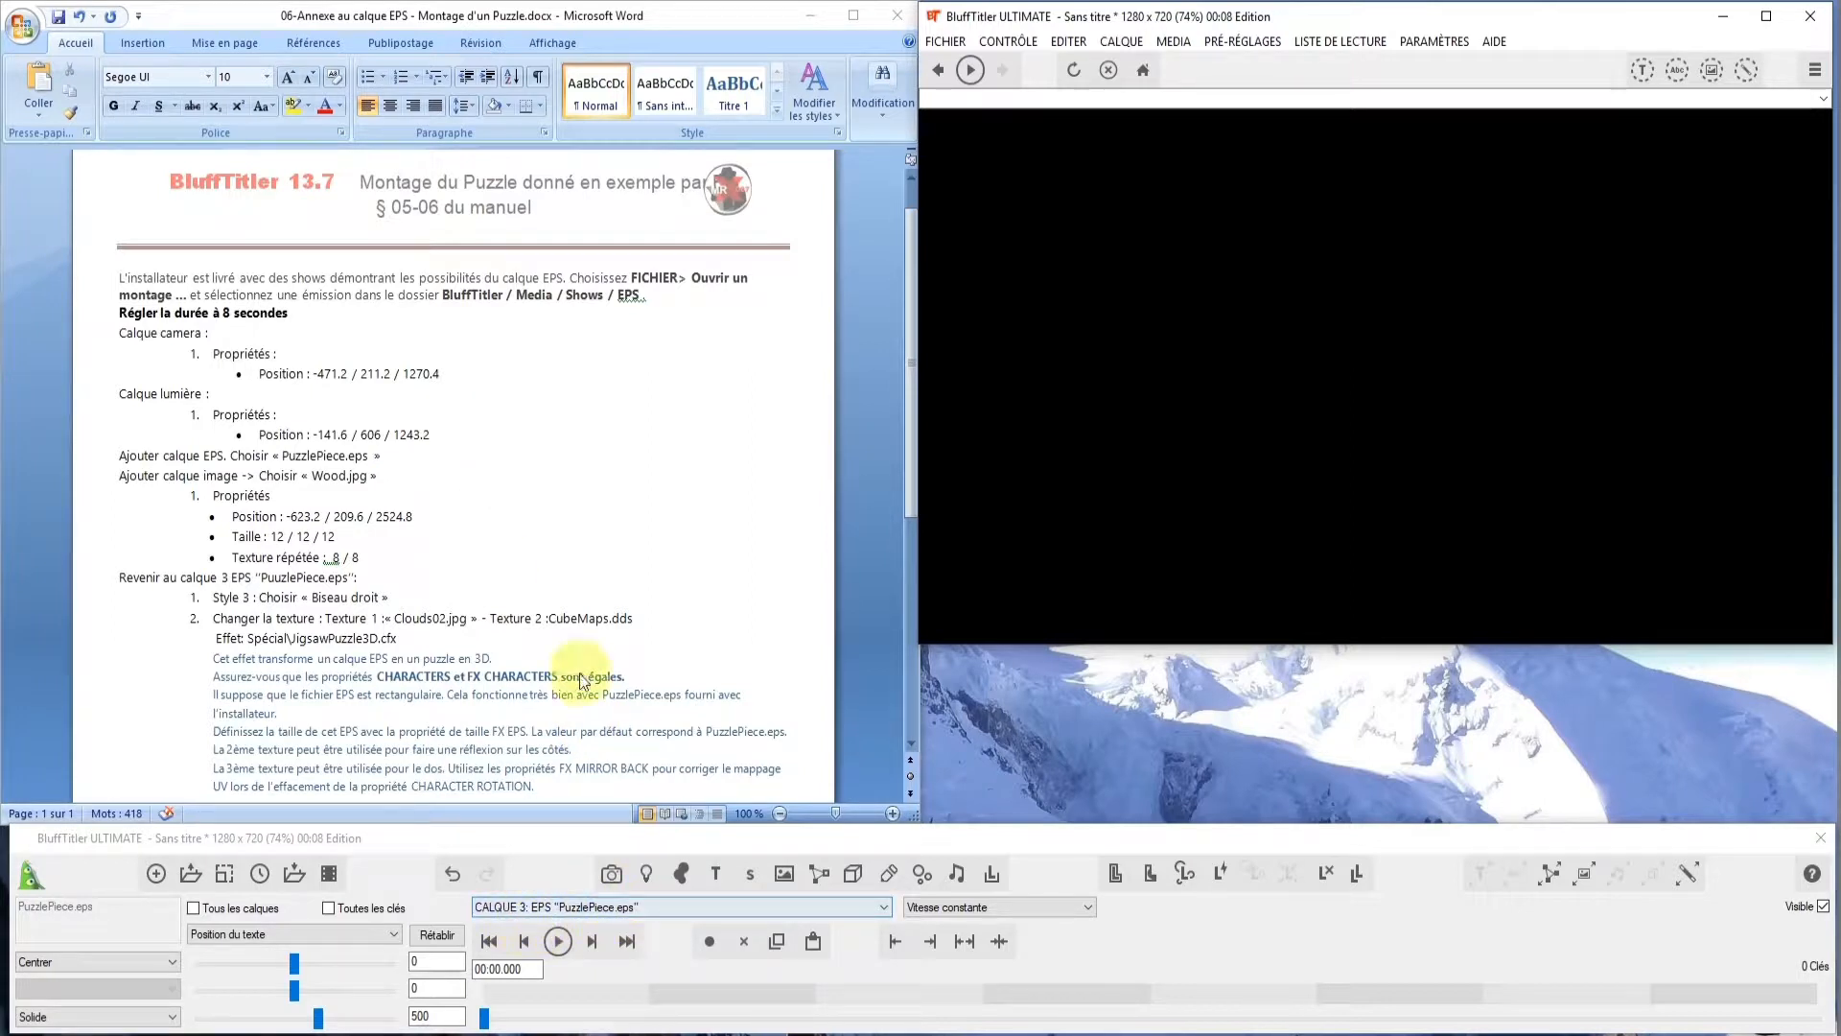
click(884, 907)
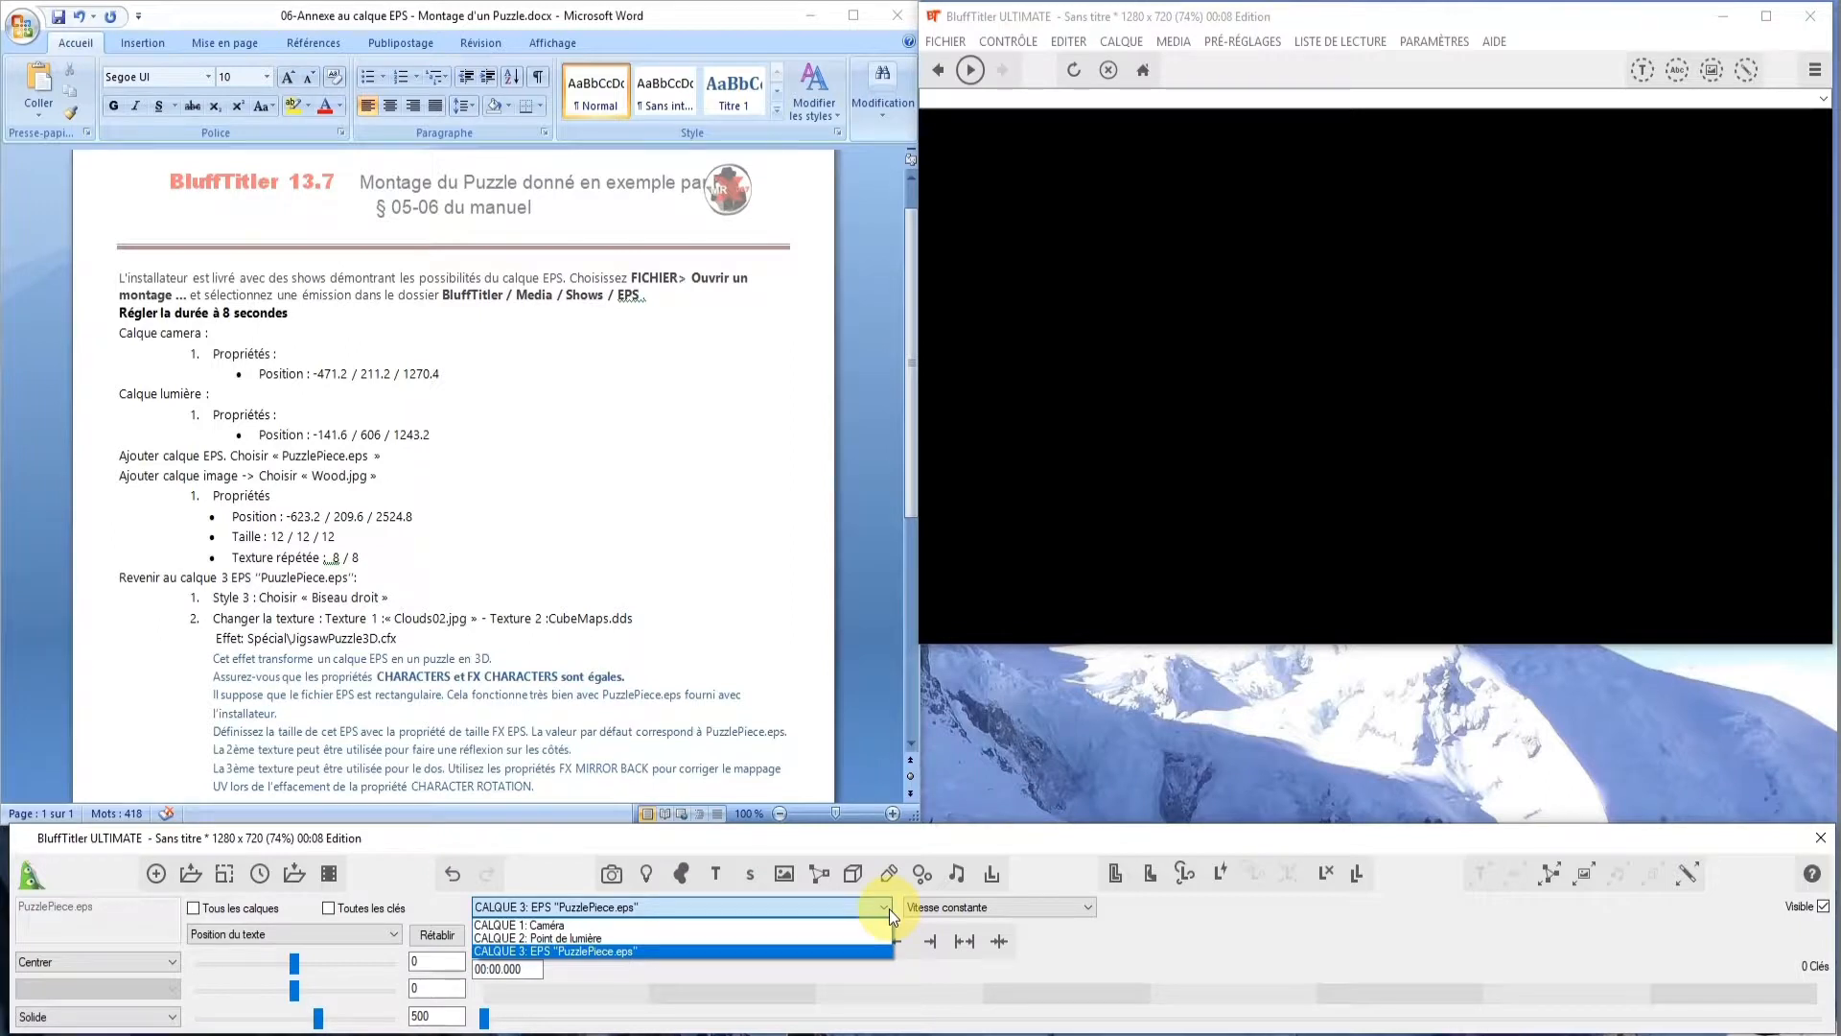
click(889, 907)
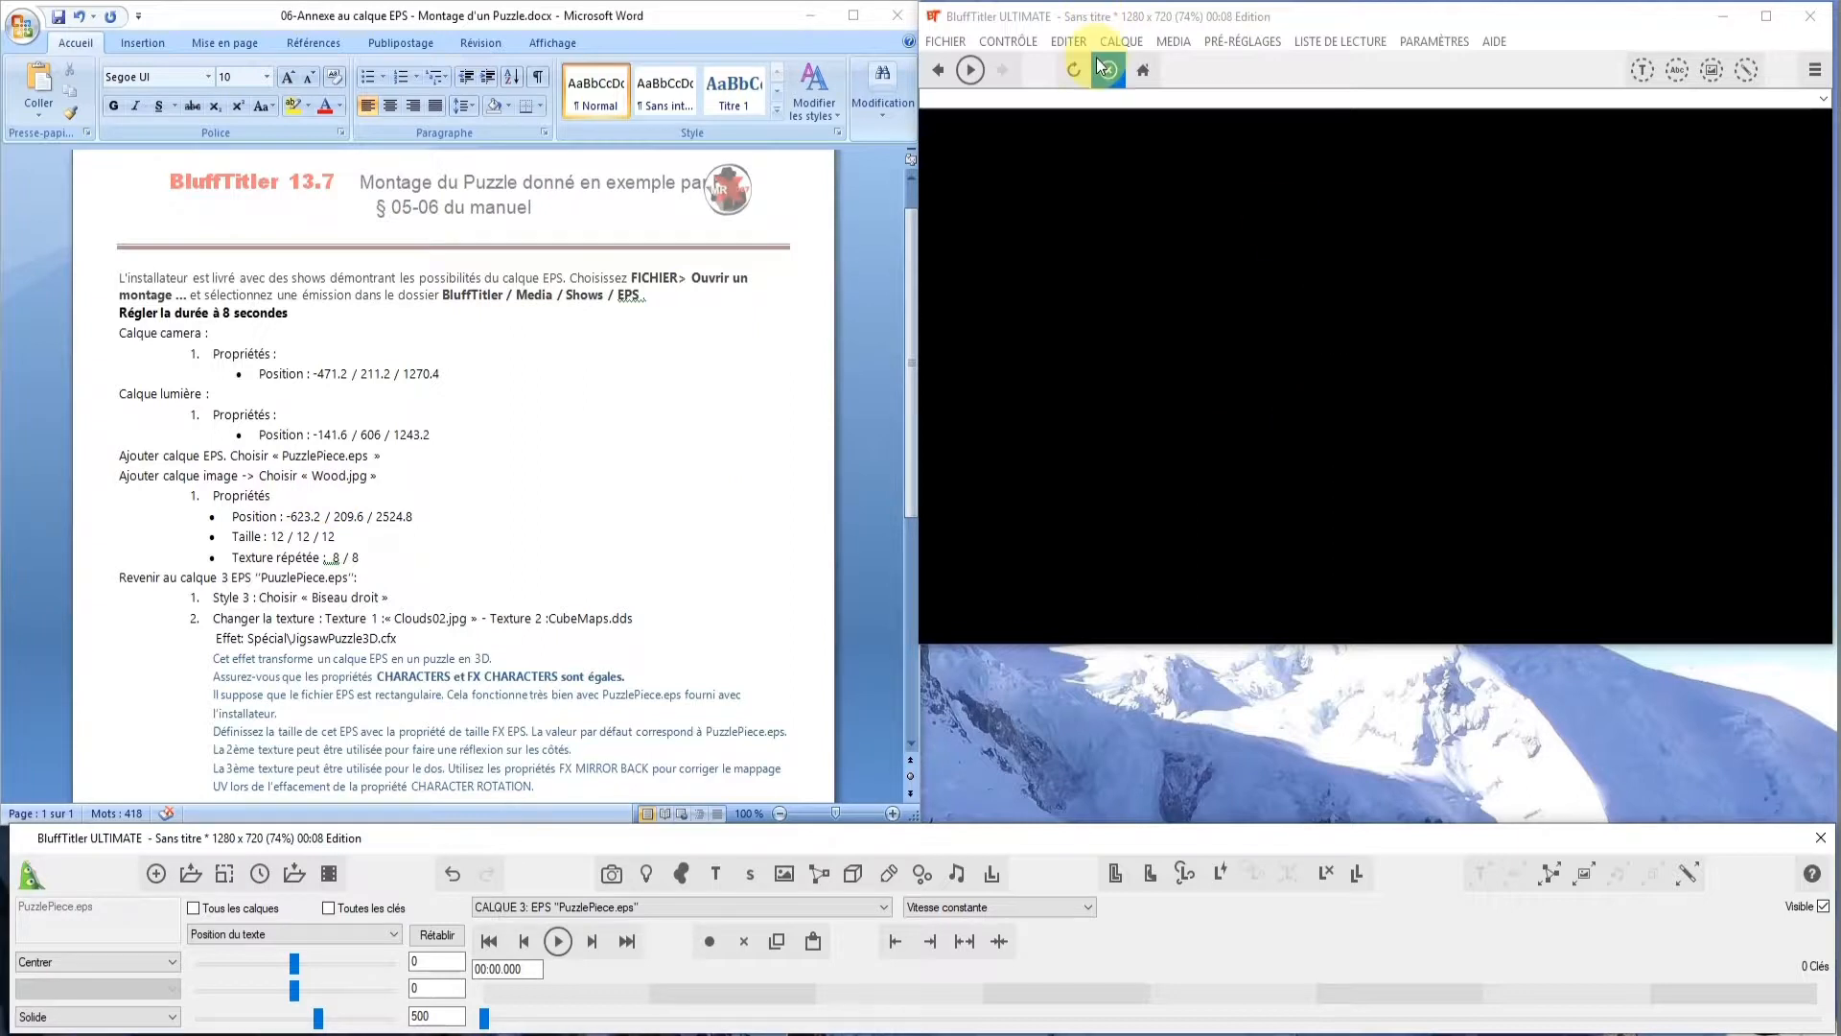
Add an image layer using Wood.jpg from the Media\Textures folder
click(1123, 42)
mouse_move(1206, 69)
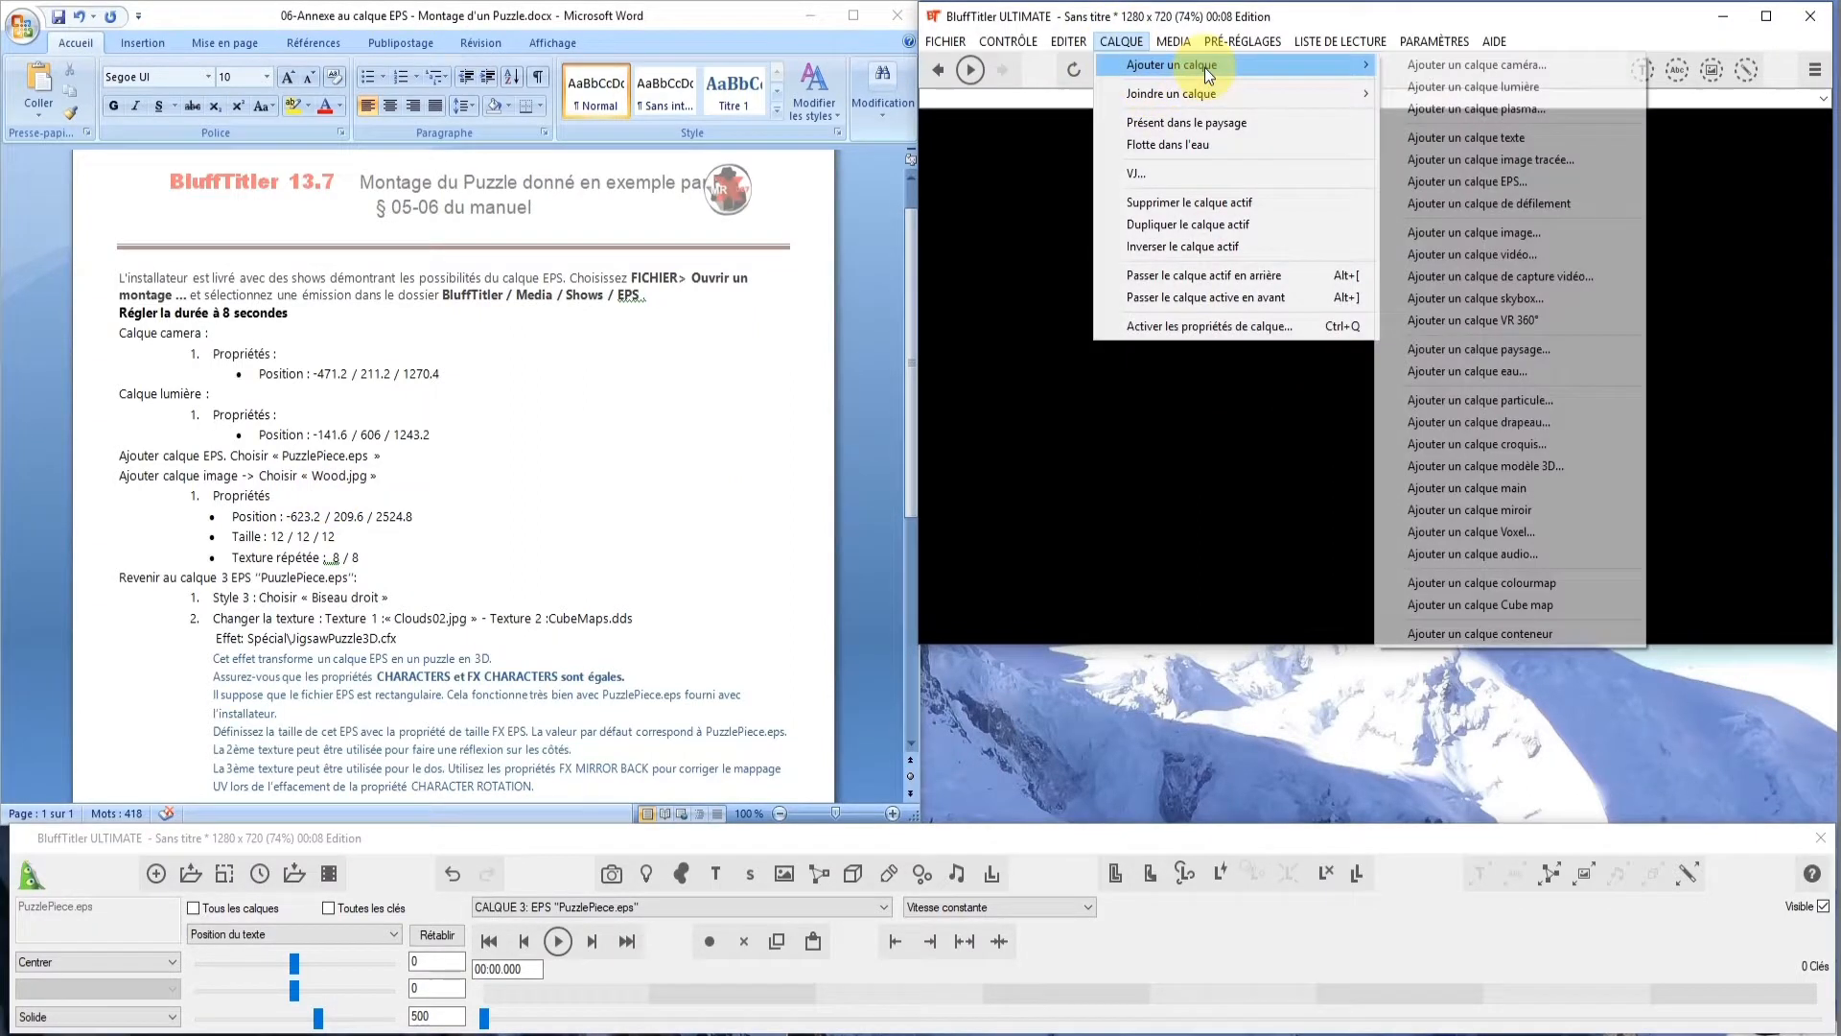
click(1458, 233)
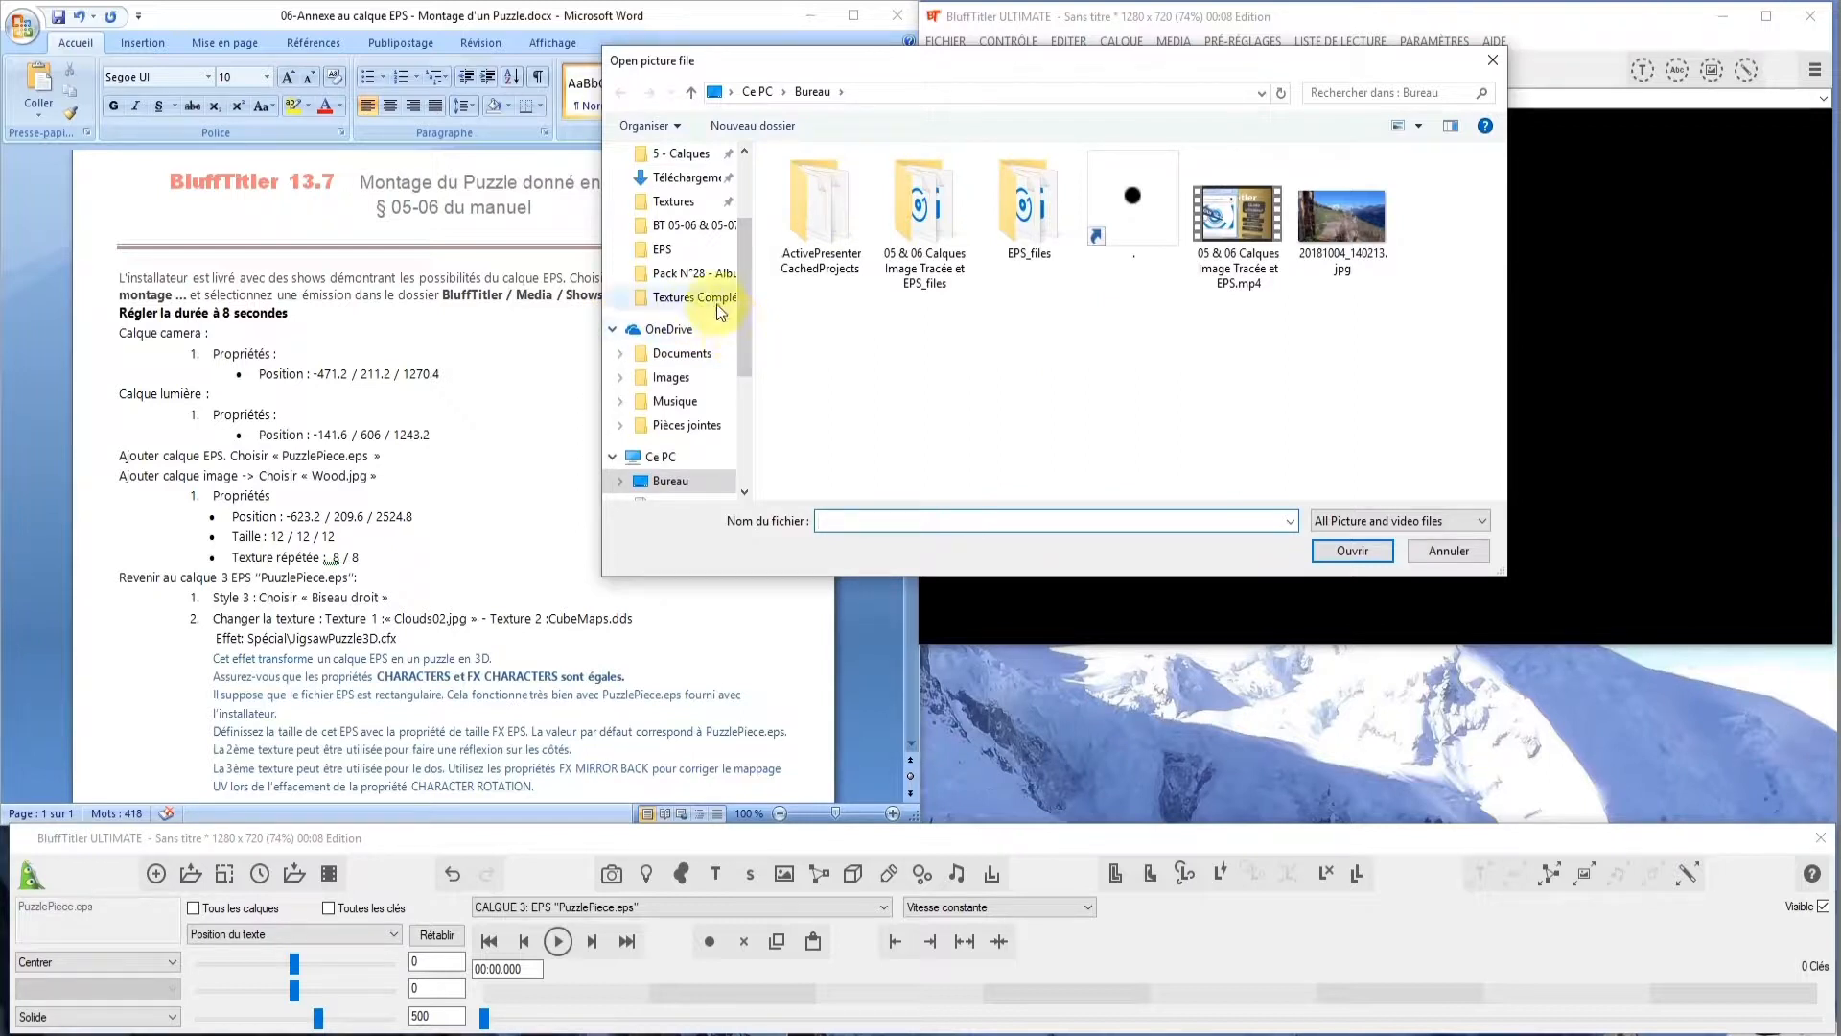
click(714, 205)
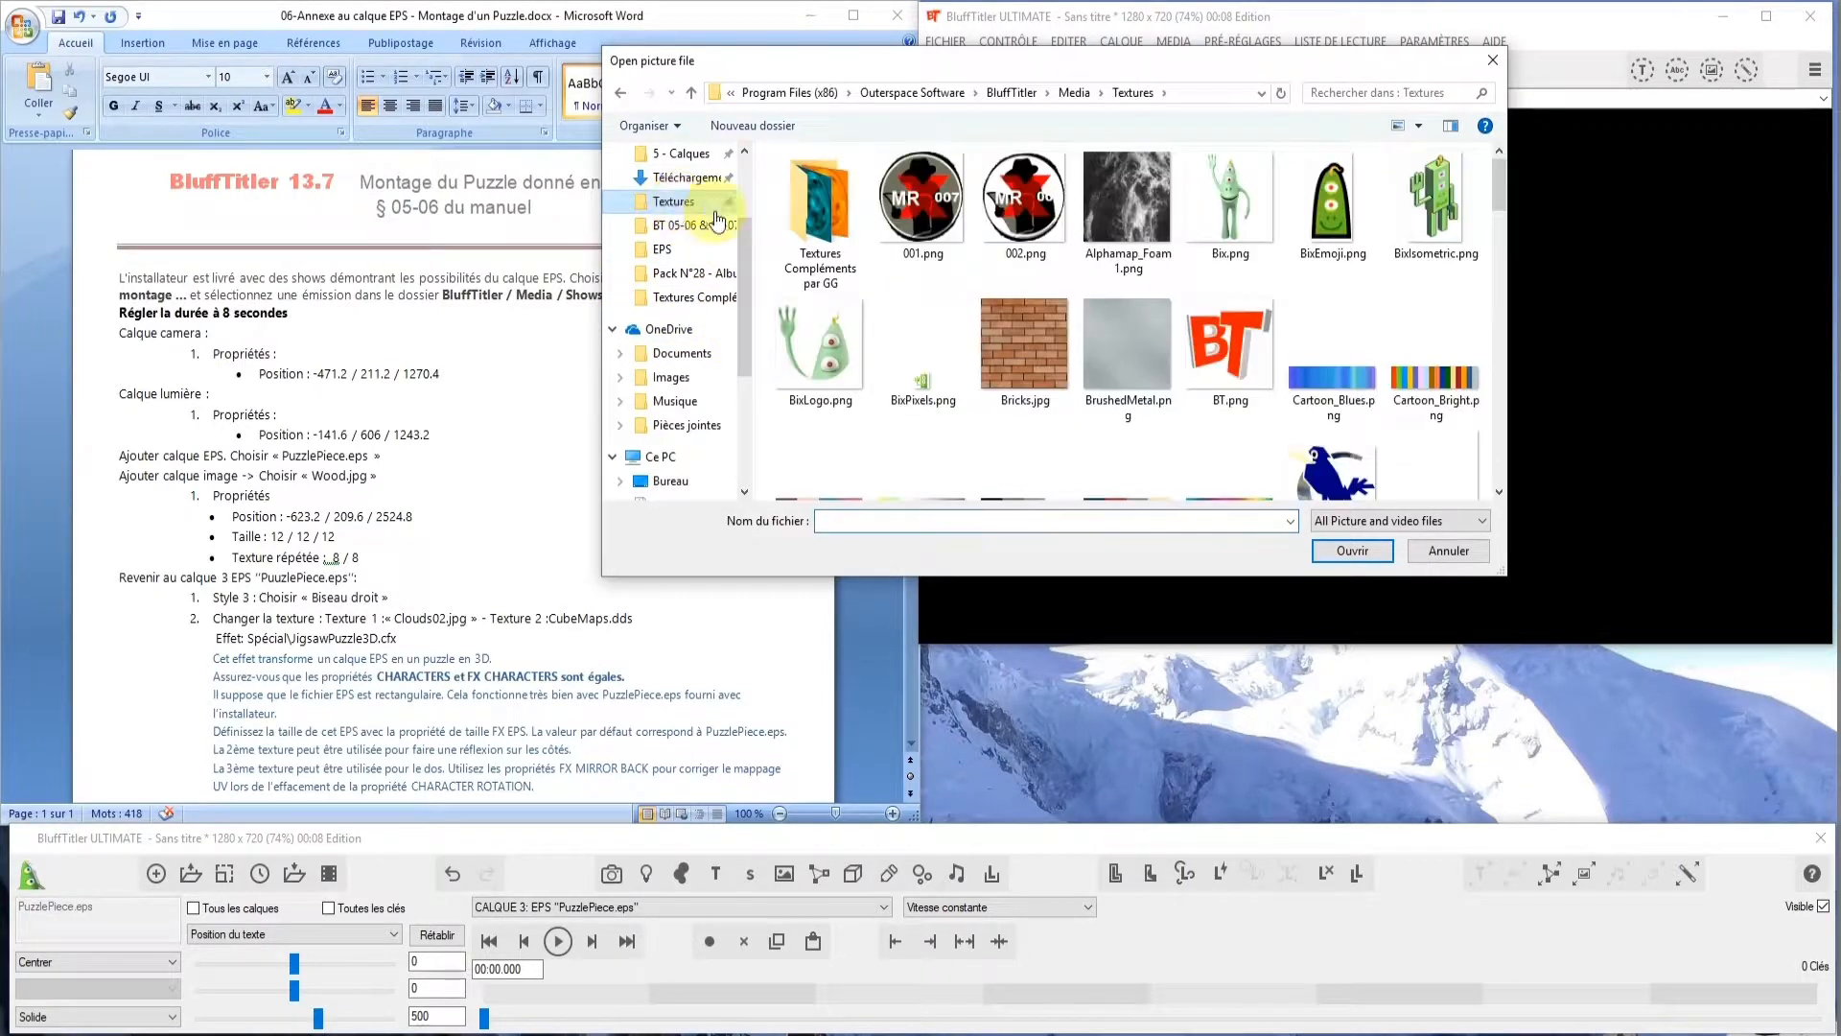
drag(1498, 190, 1465, 462)
click(1228, 422)
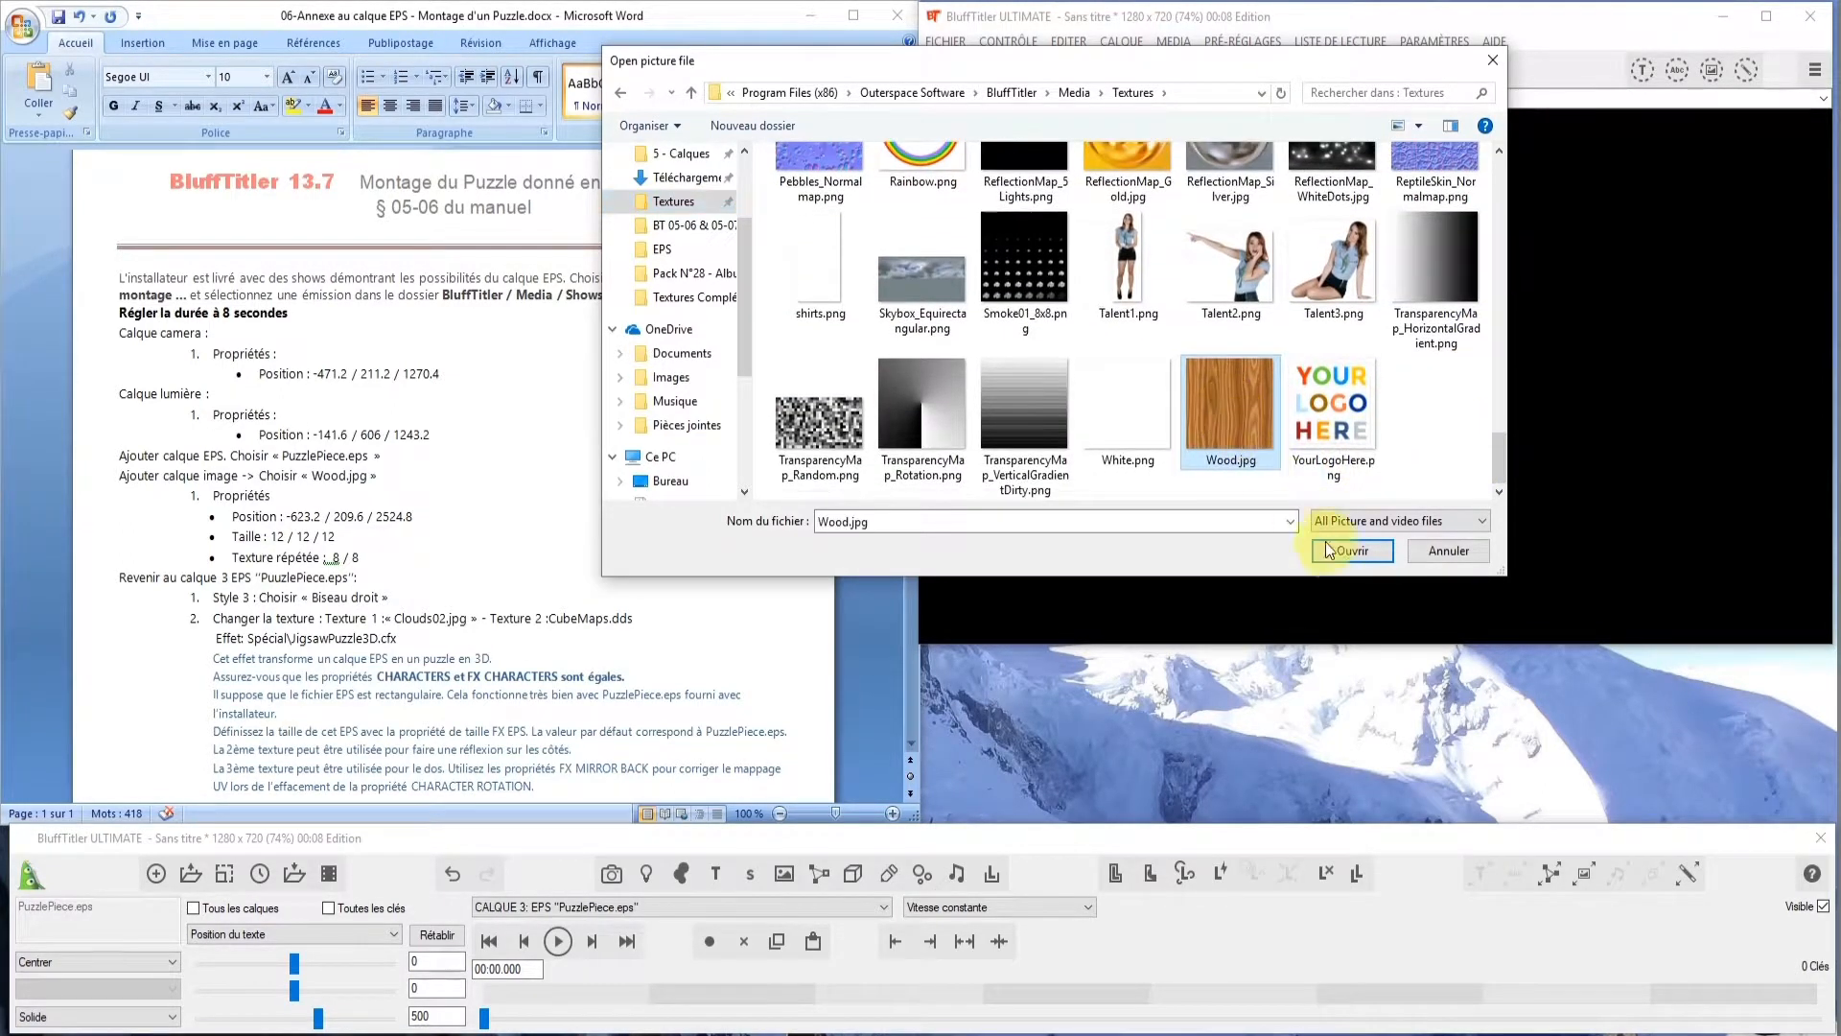
click(1332, 553)
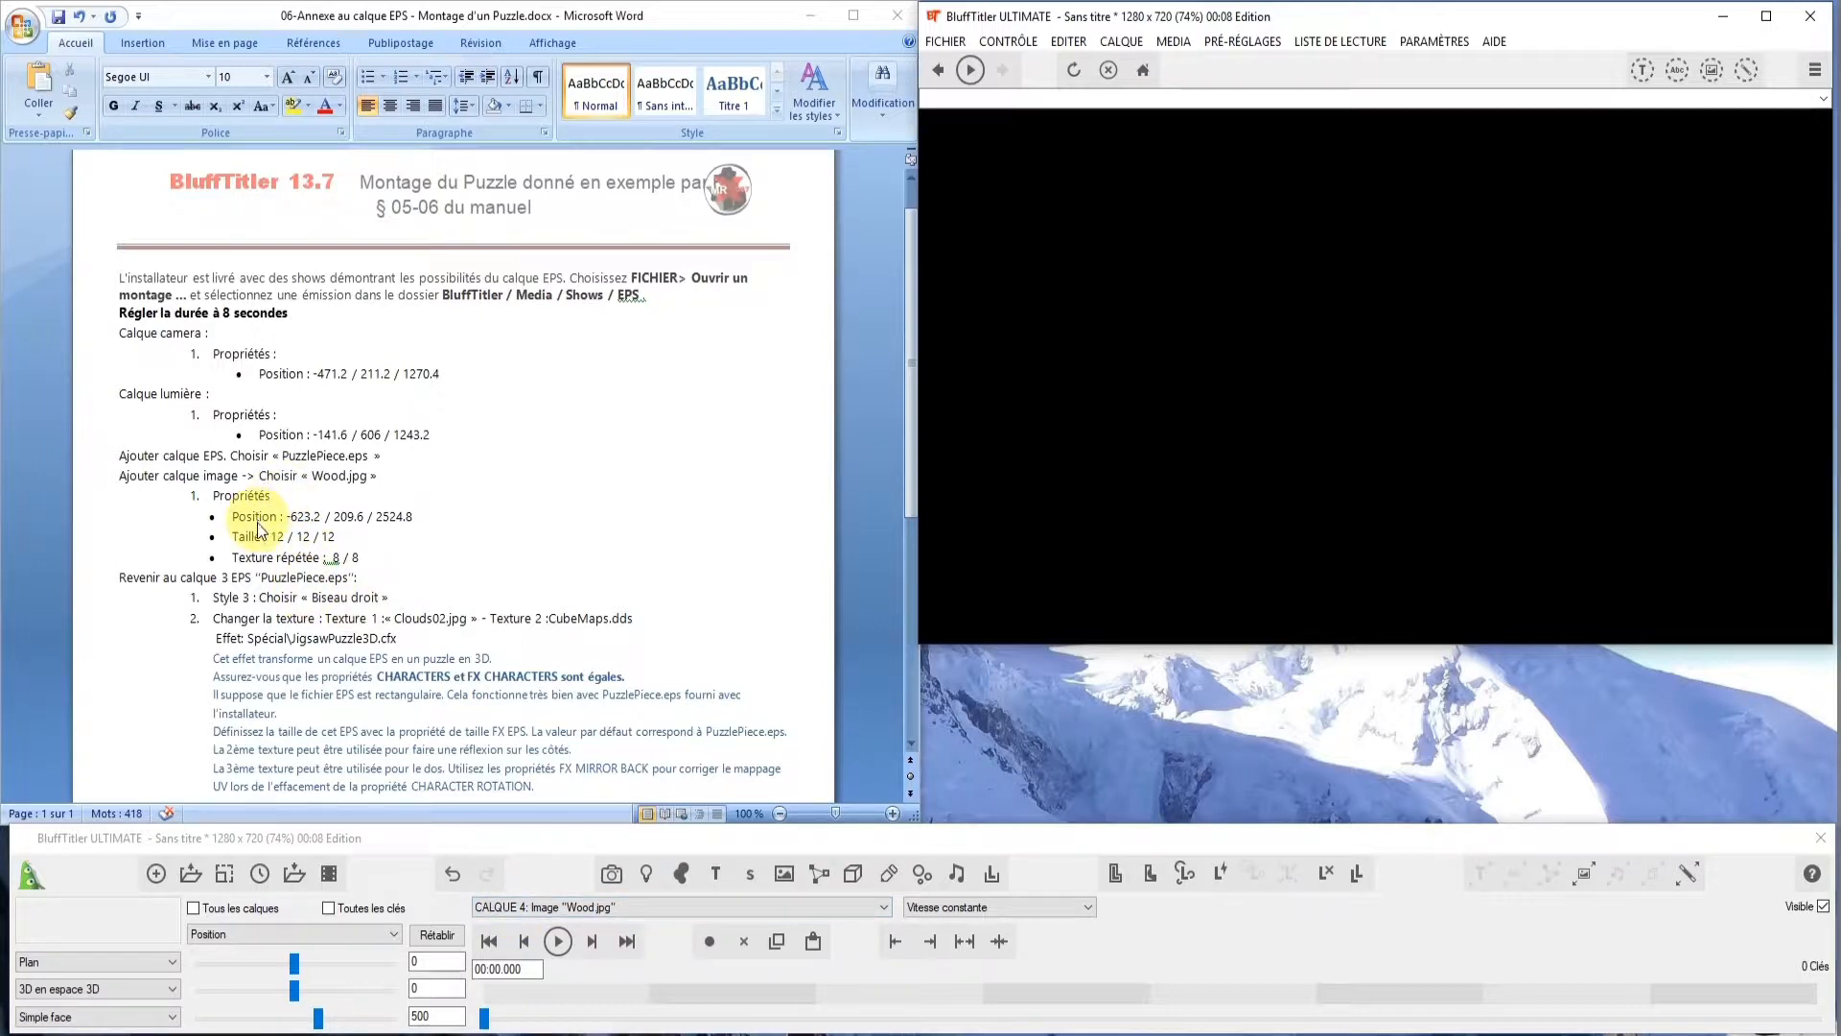
Set the first position value of the Wood.jpg image layer to -623.2
drag(432, 961, 349, 957)
text(-6)
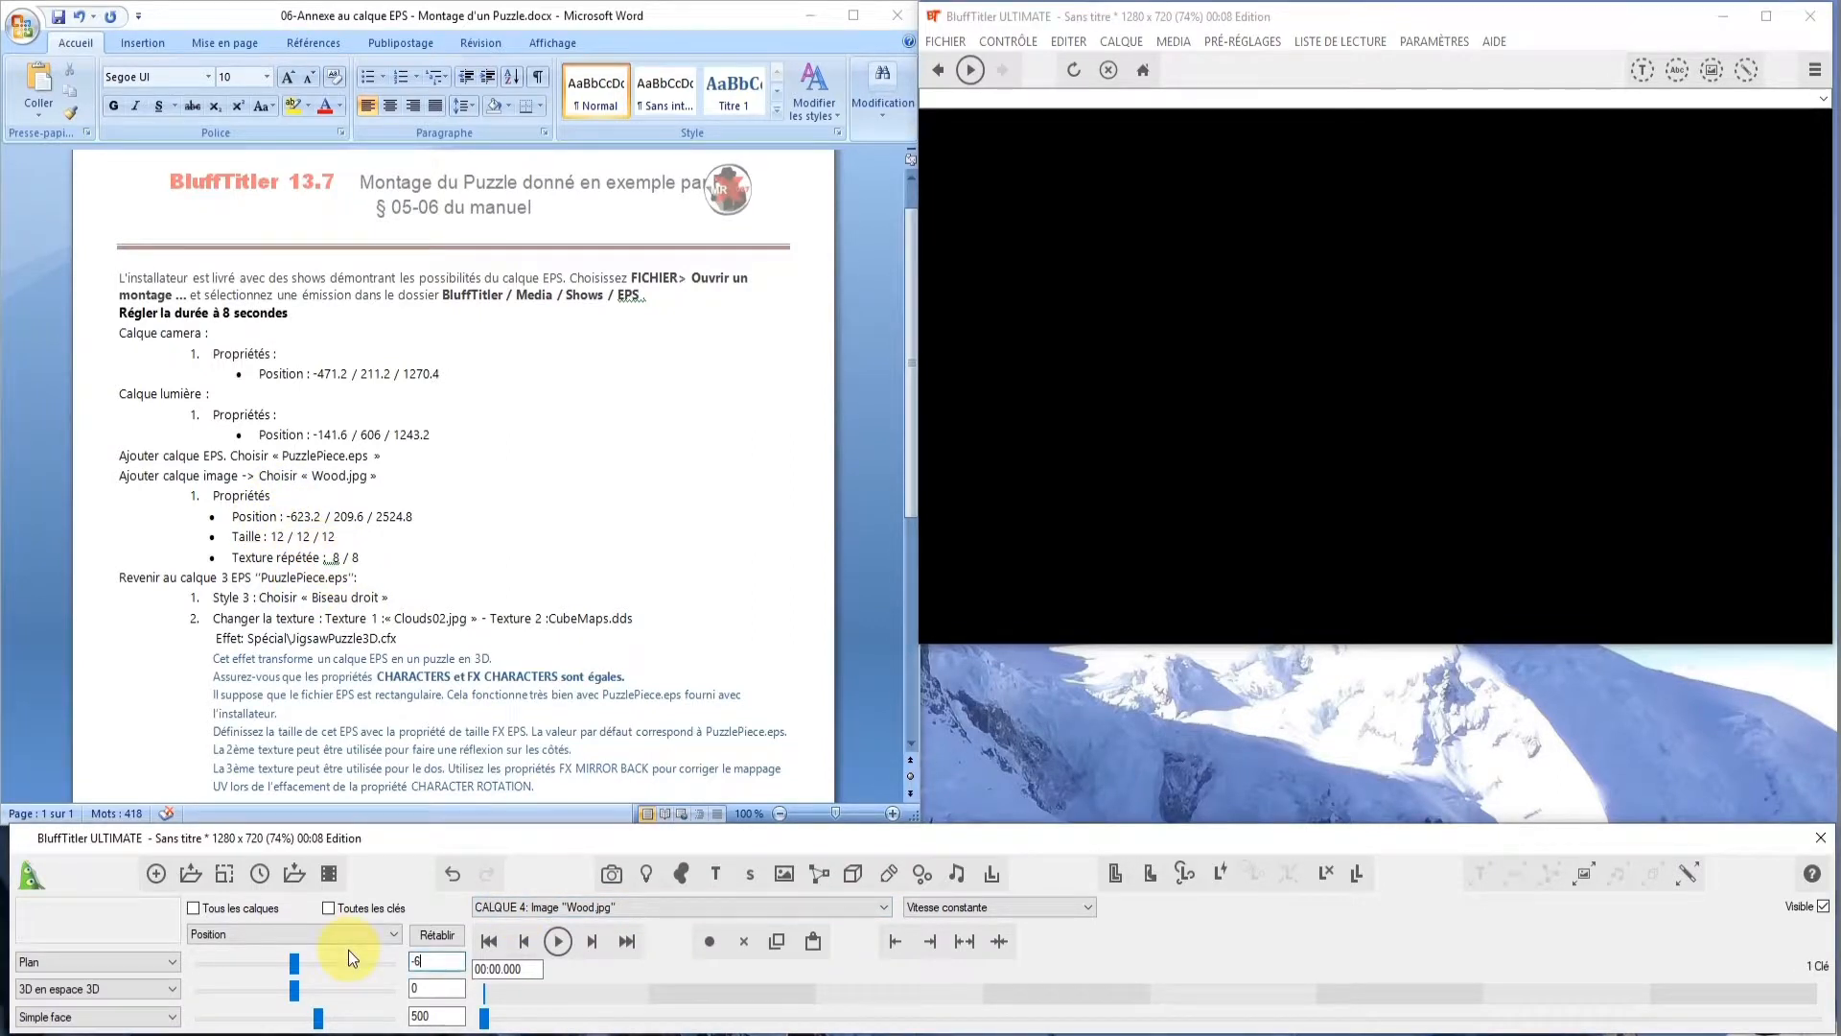
text(23.2)
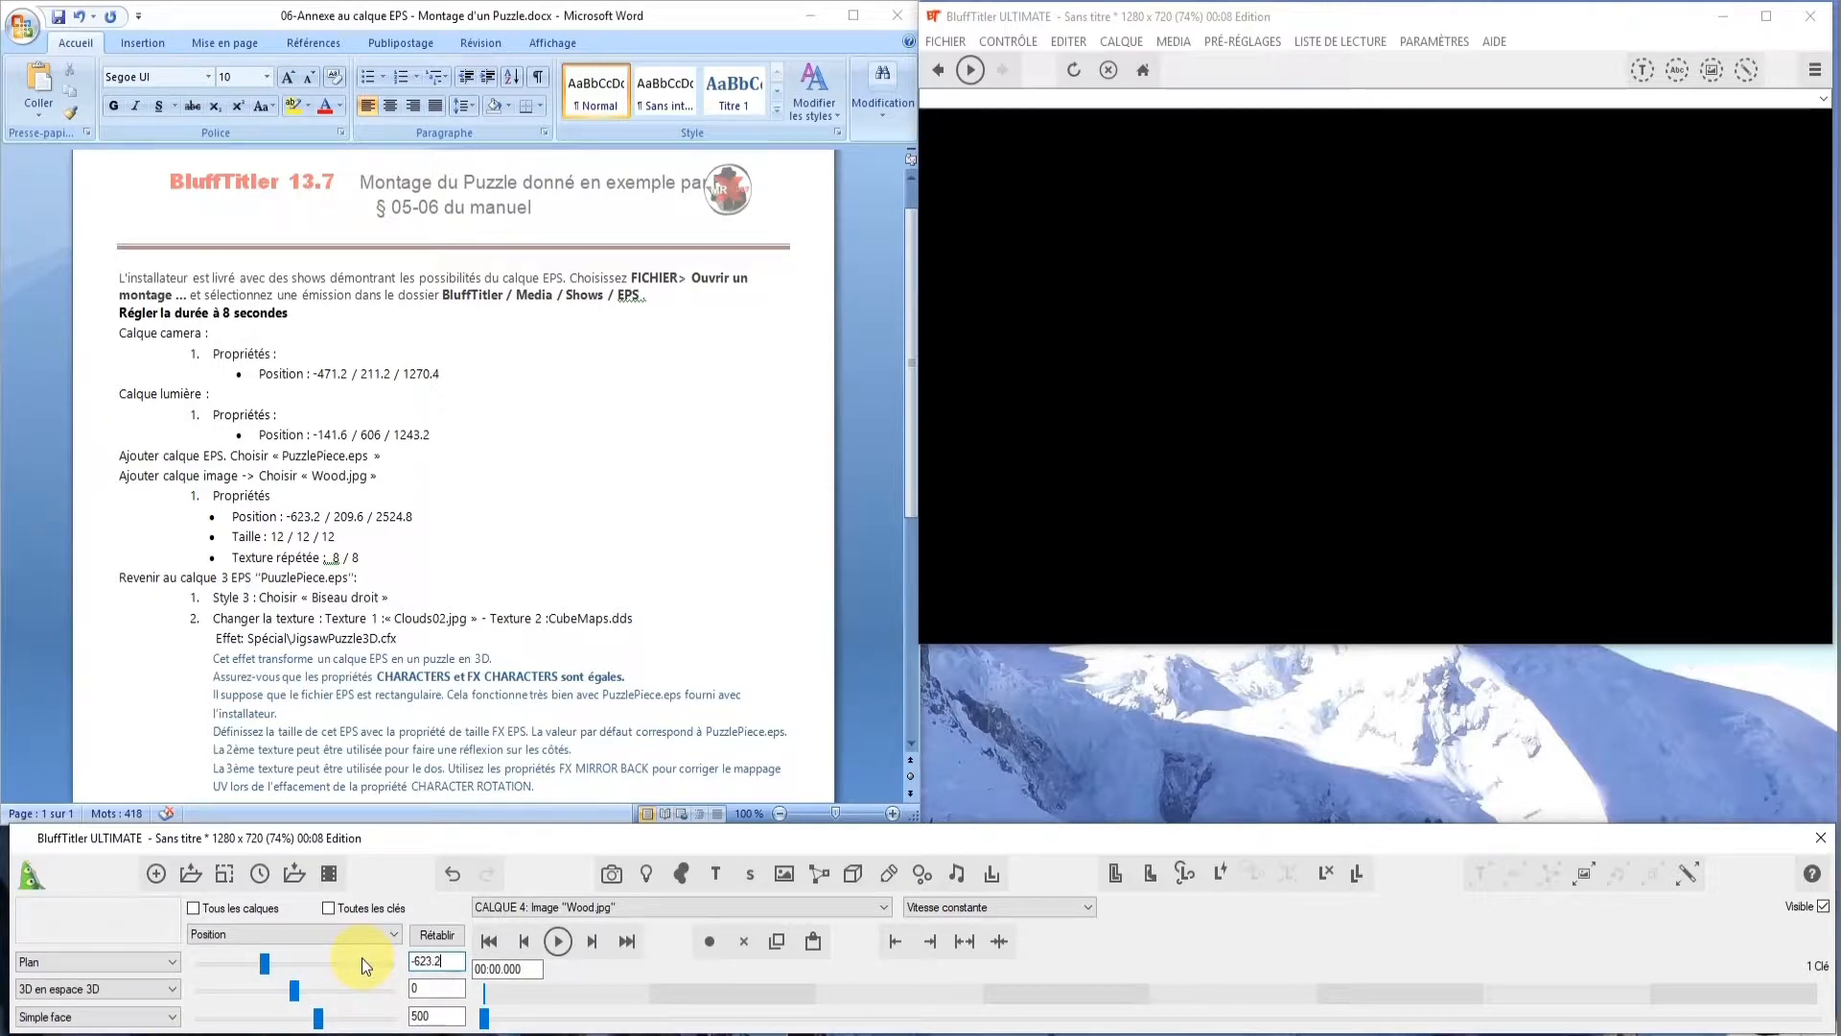
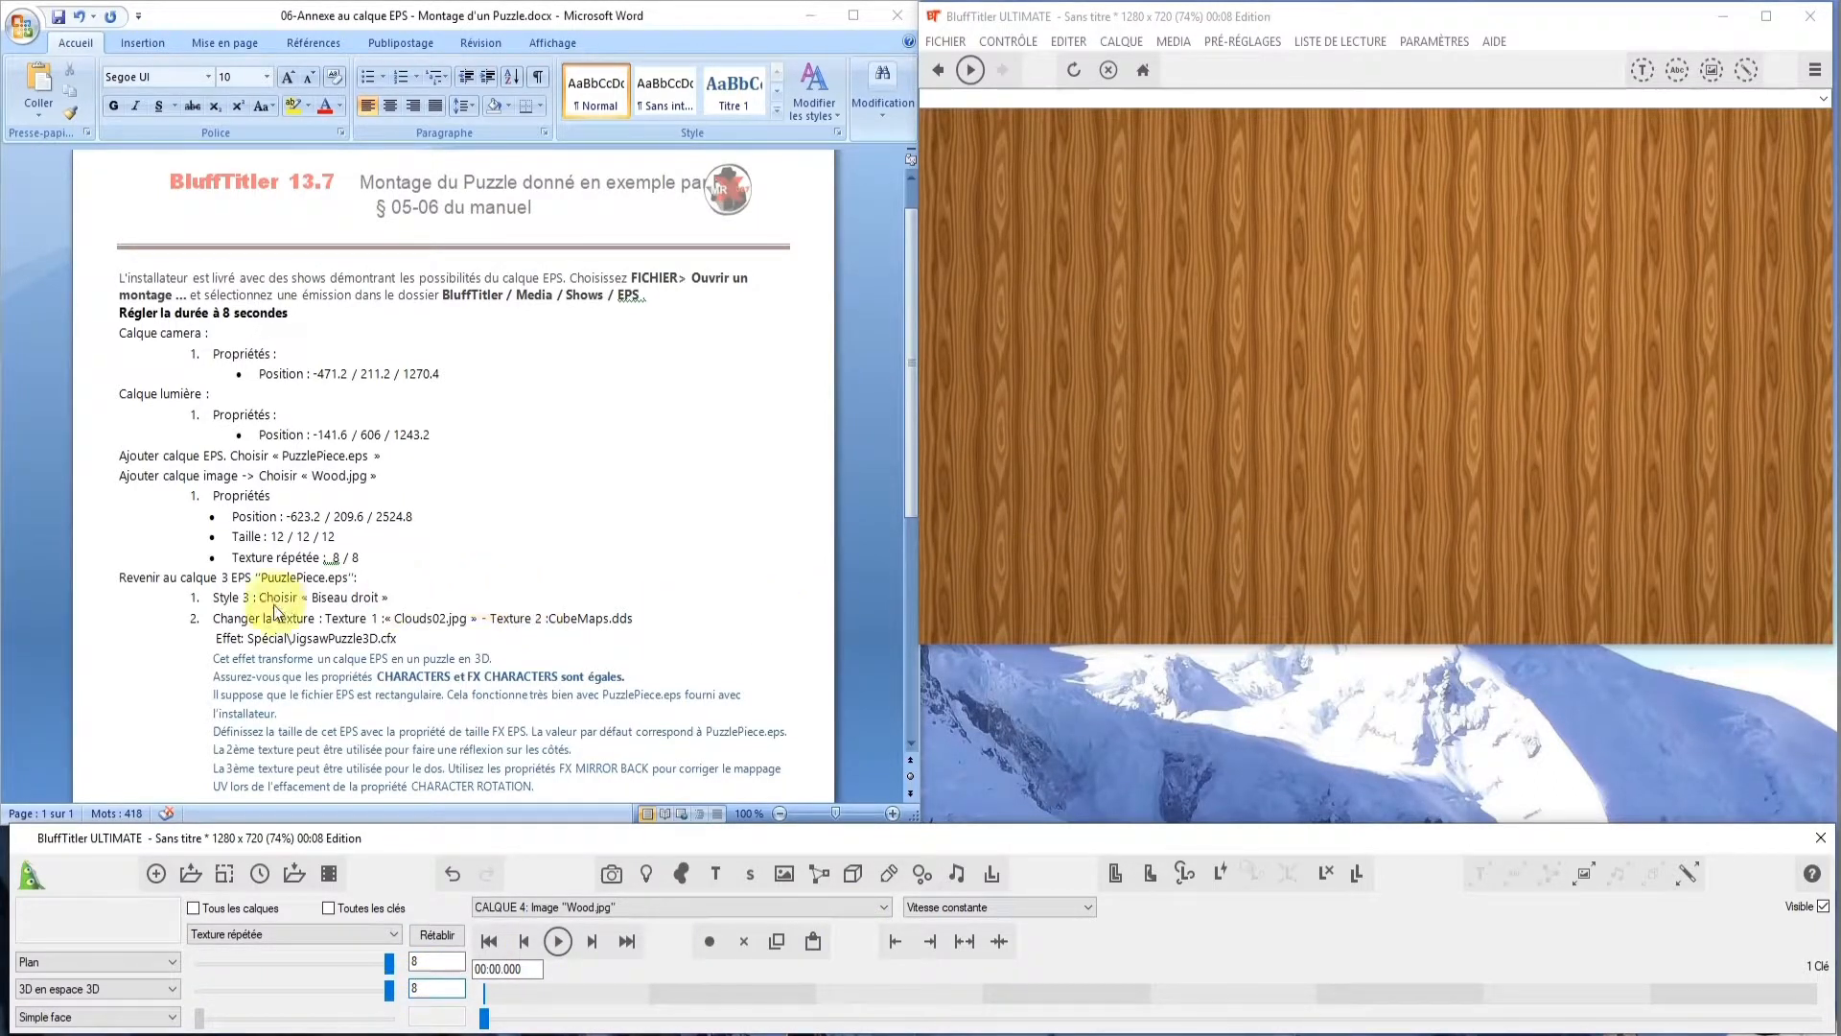
Return to layer 3, EPS "PuzzlePiece.eps", and set its third style option to Biseau droit
scroll(518, 597, down, 1)
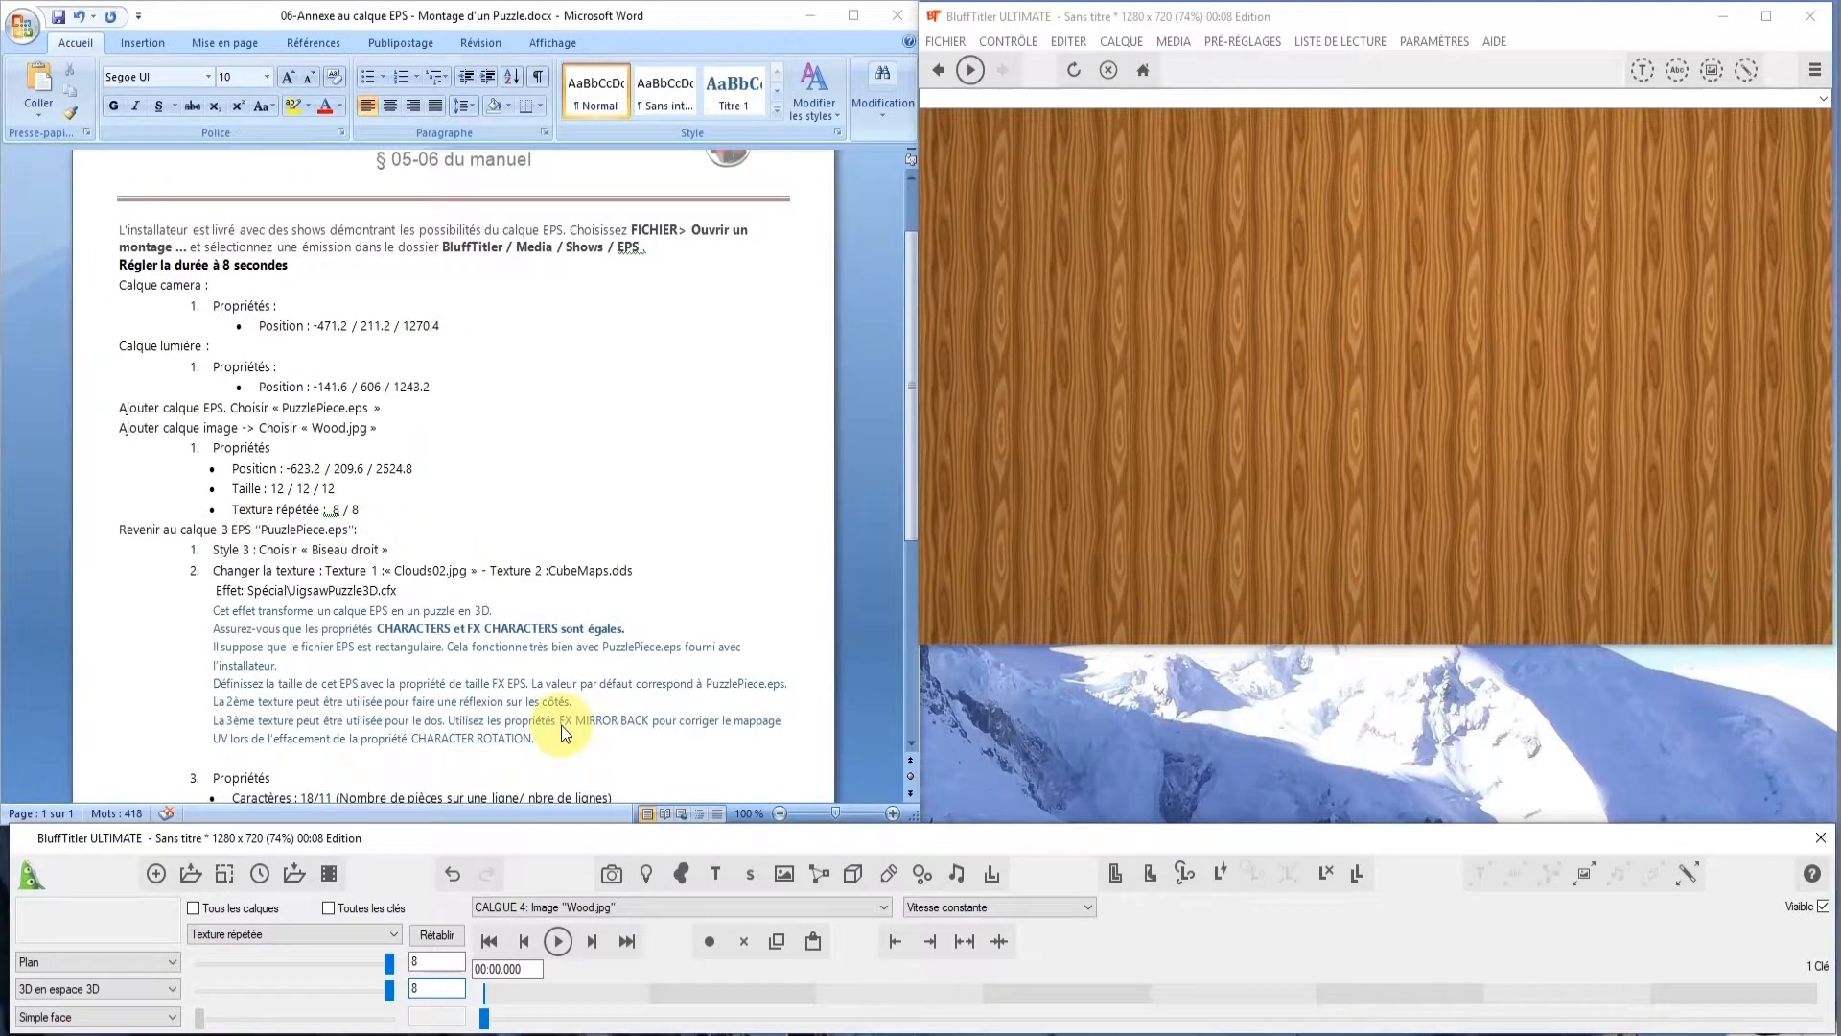
click(884, 907)
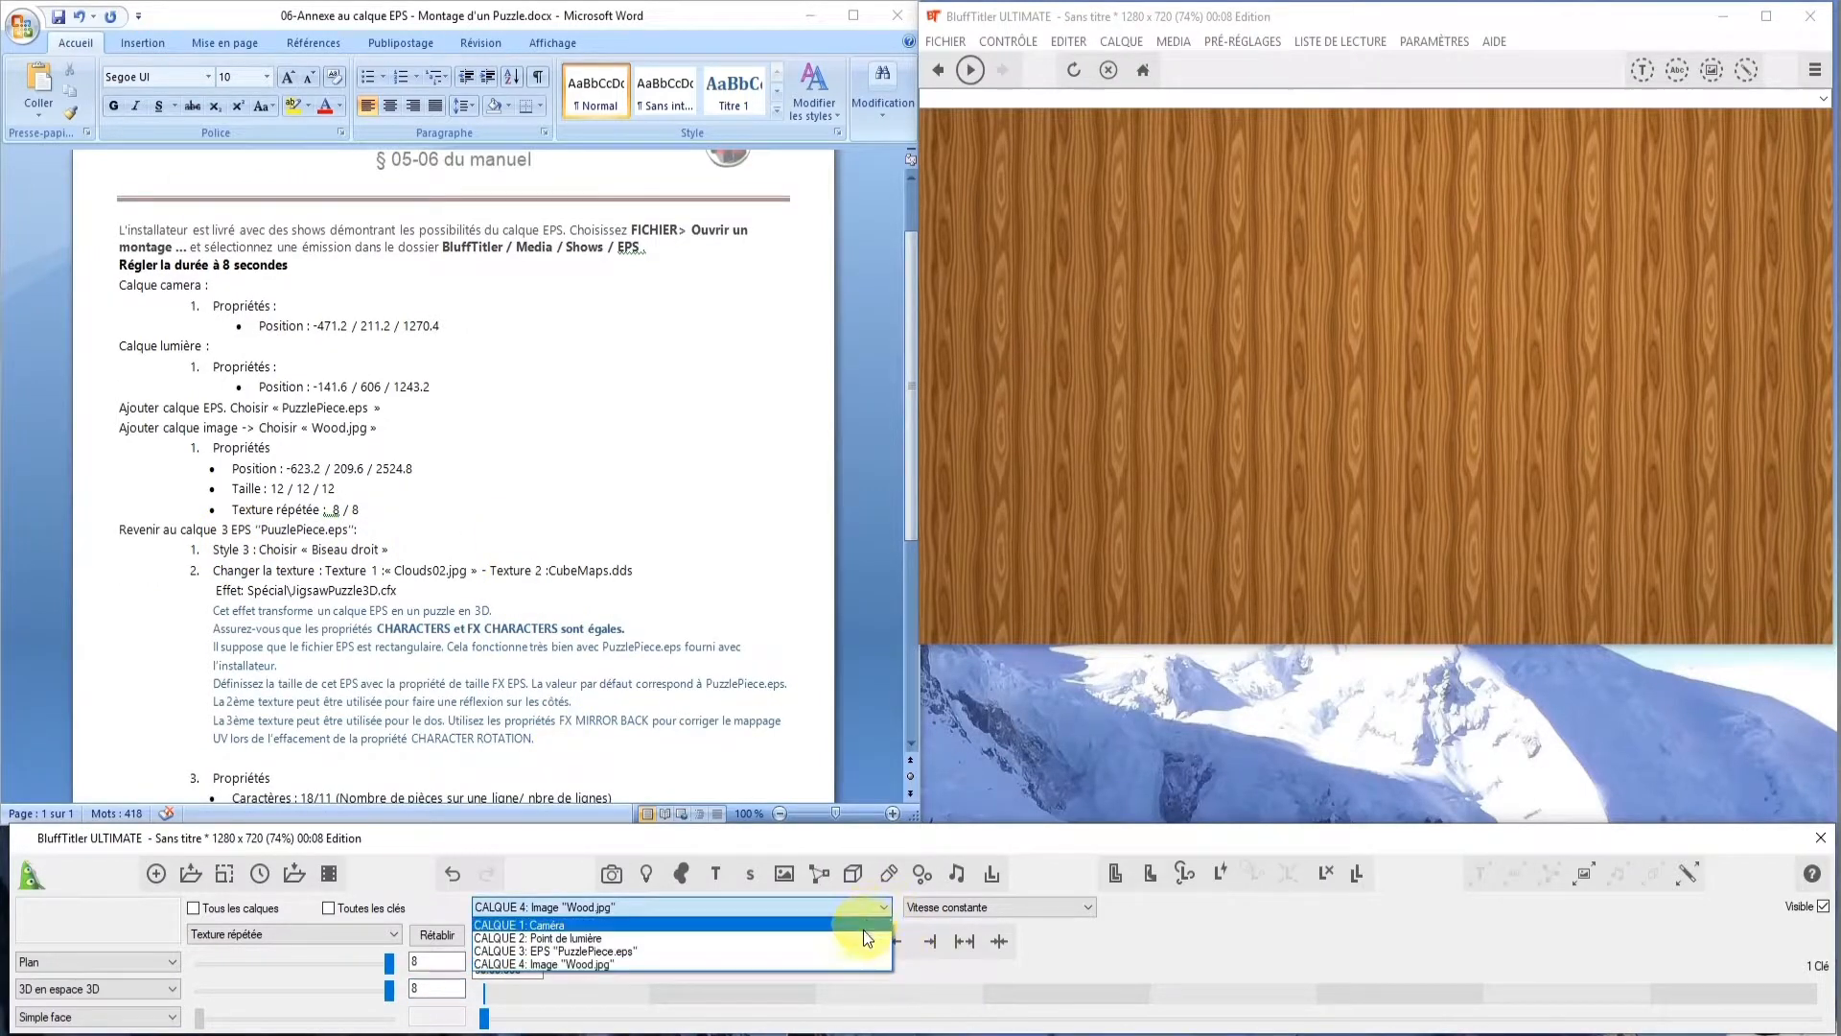
click(868, 949)
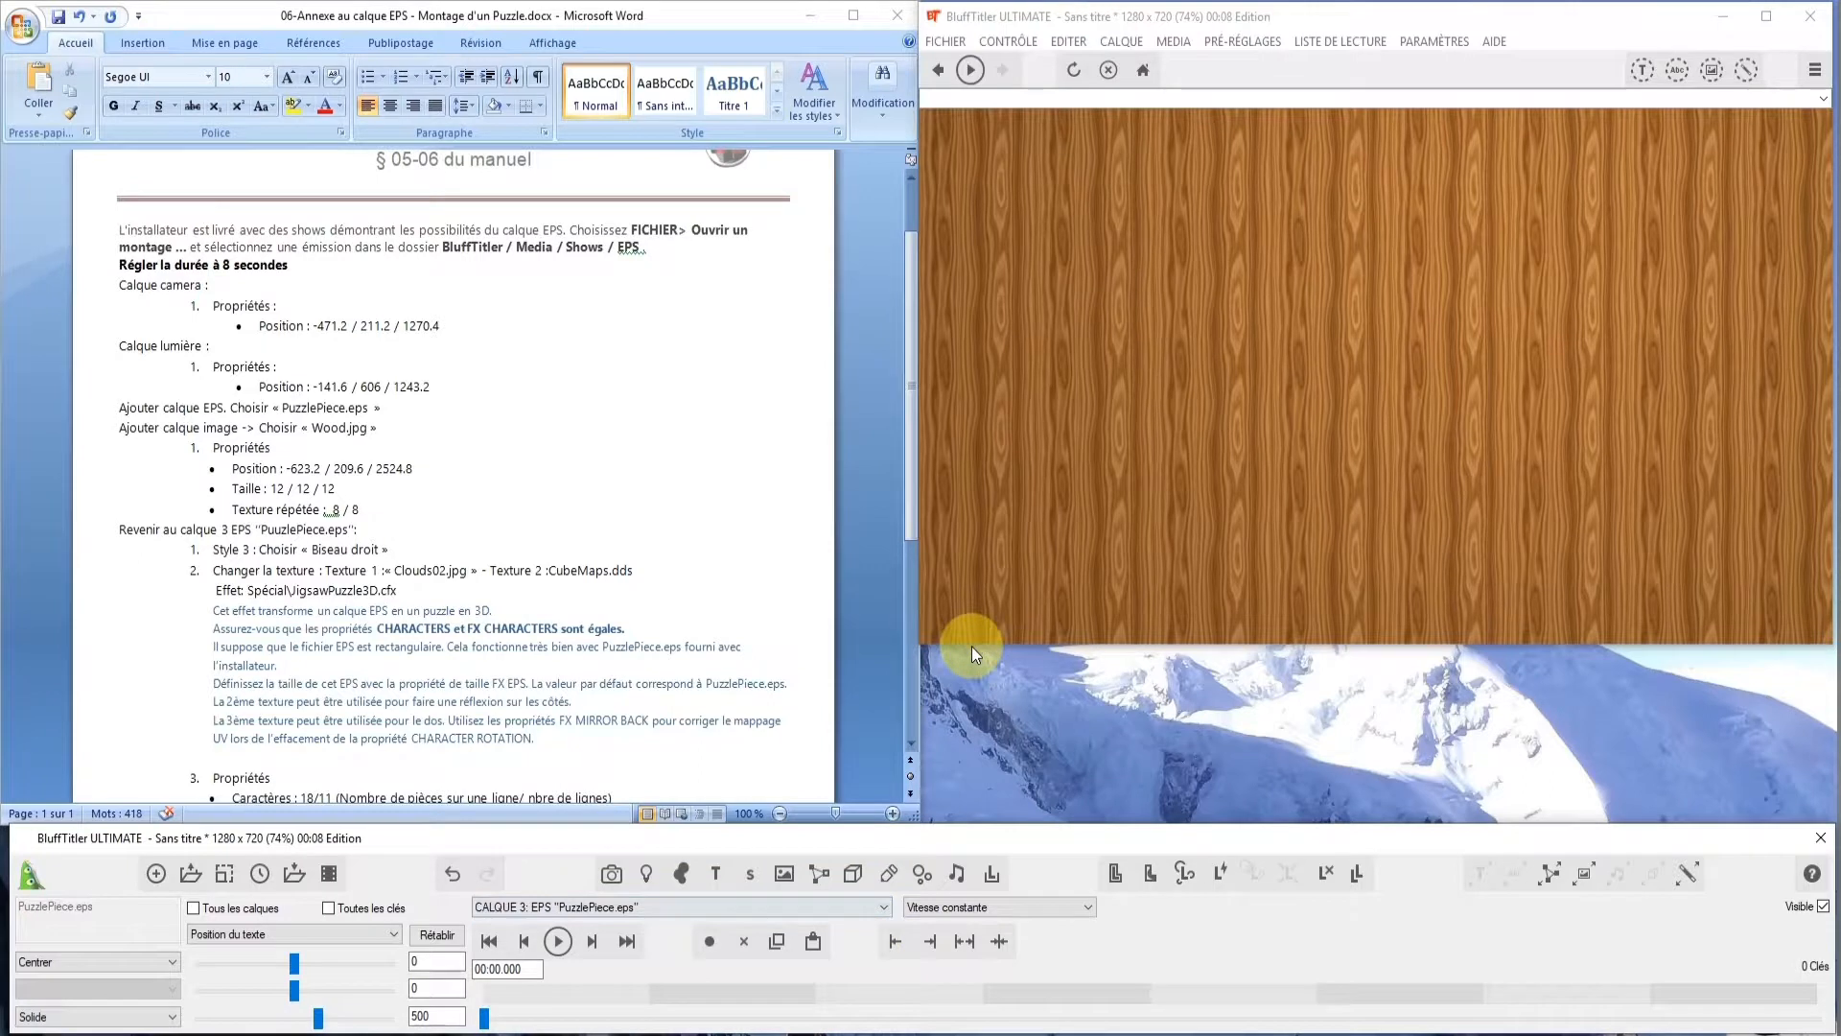
drag(909, 517, 909, 659)
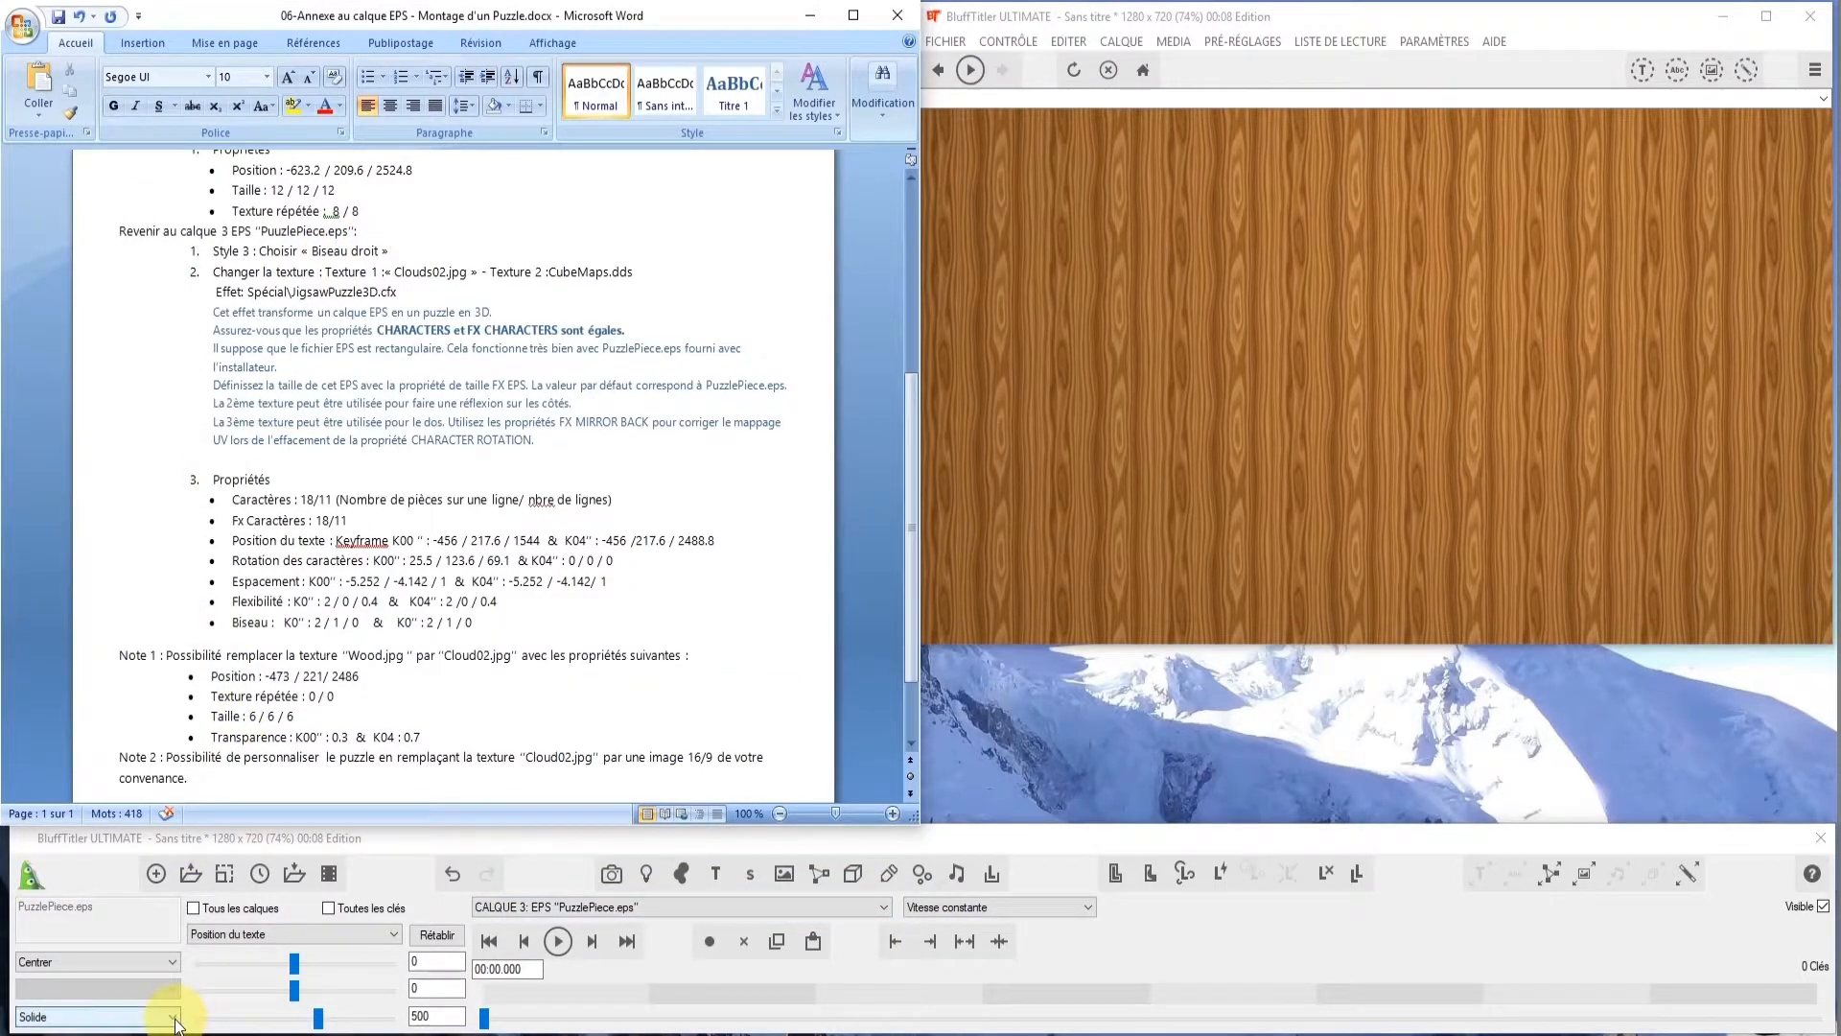
click(144, 1016)
click(48, 637)
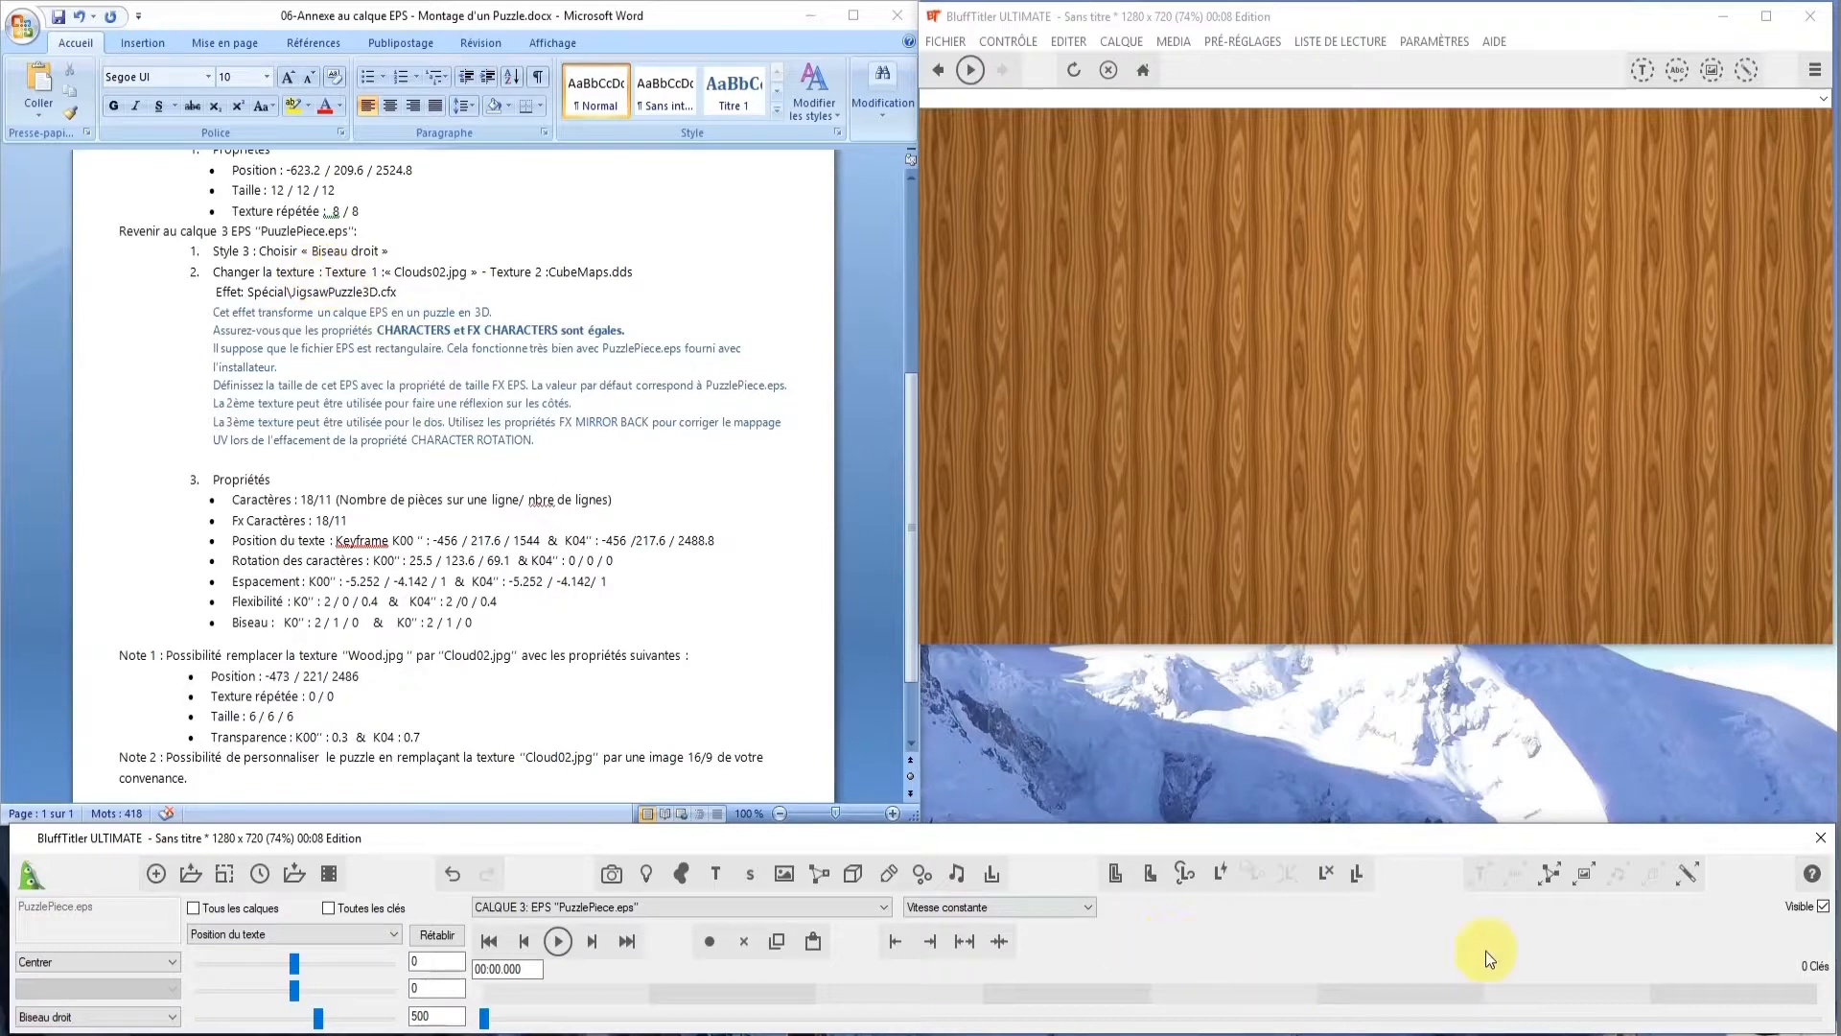
Open the texture and effect settings of the EPS layer and assign Clouds02.jpg from Media\Textures as Texture 1
click(1583, 875)
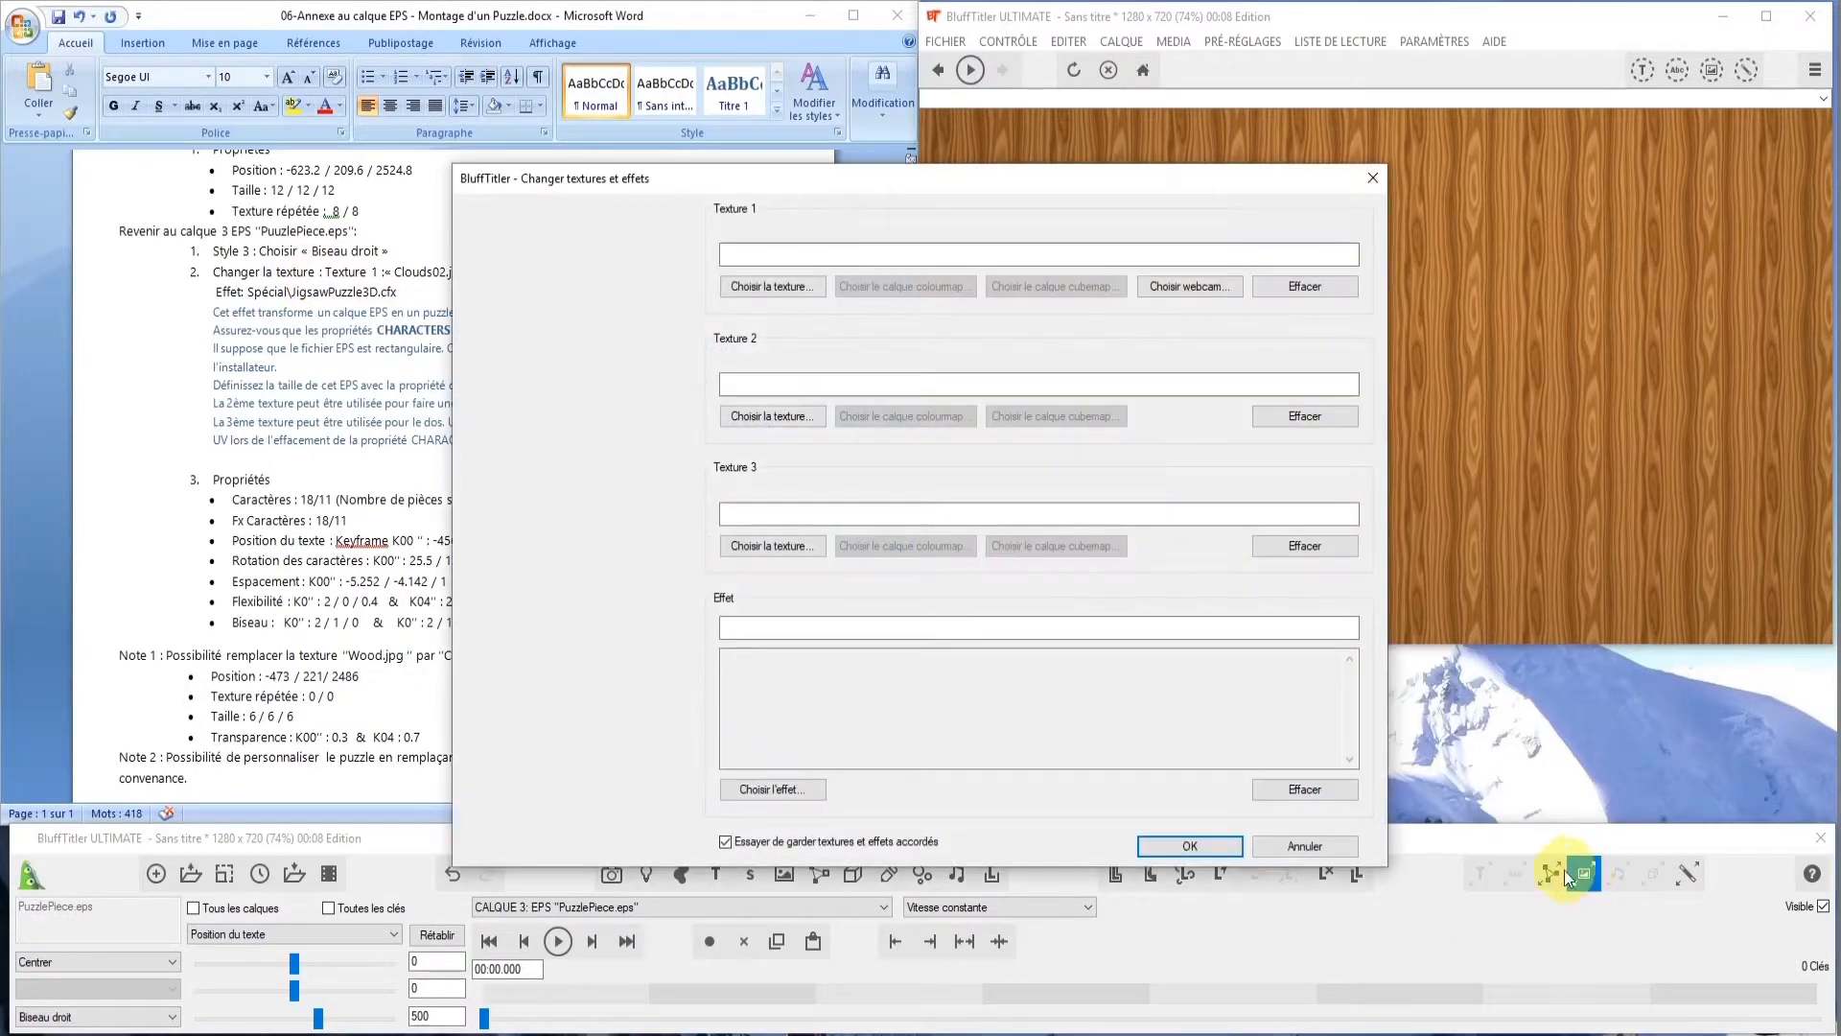
drag(909, 182, 1237, 88)
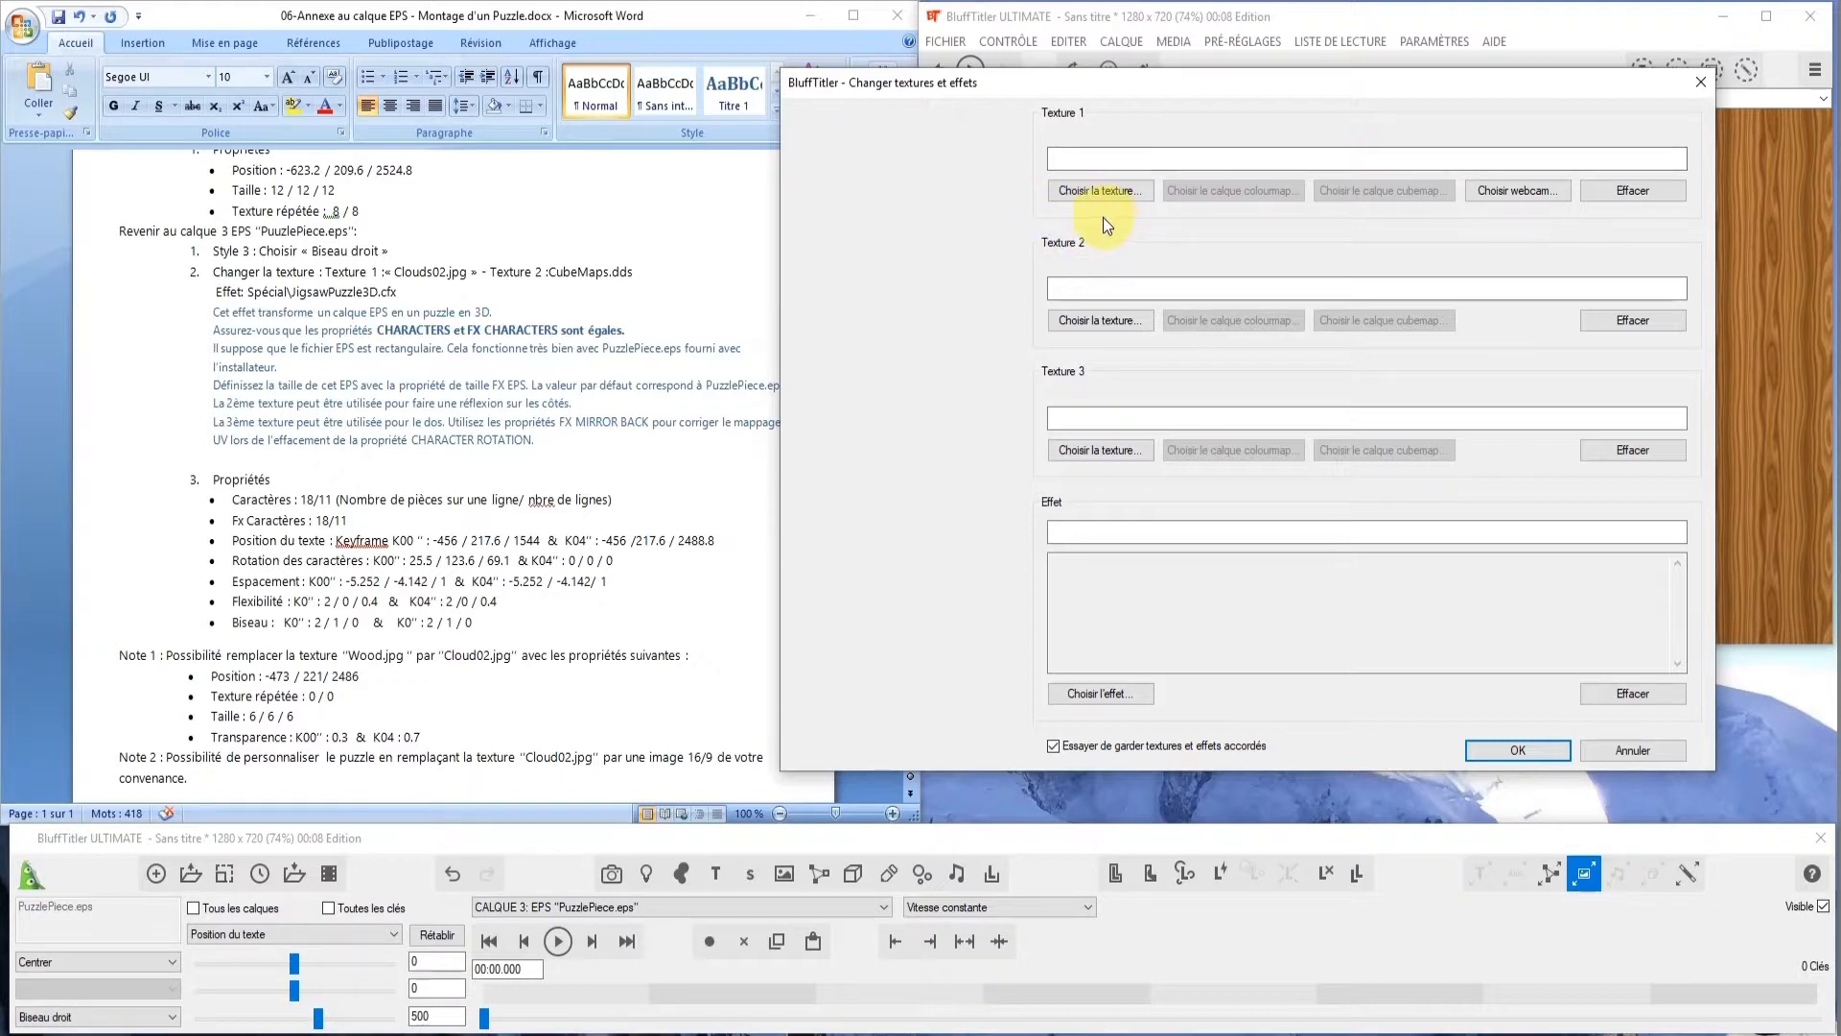
click(1089, 190)
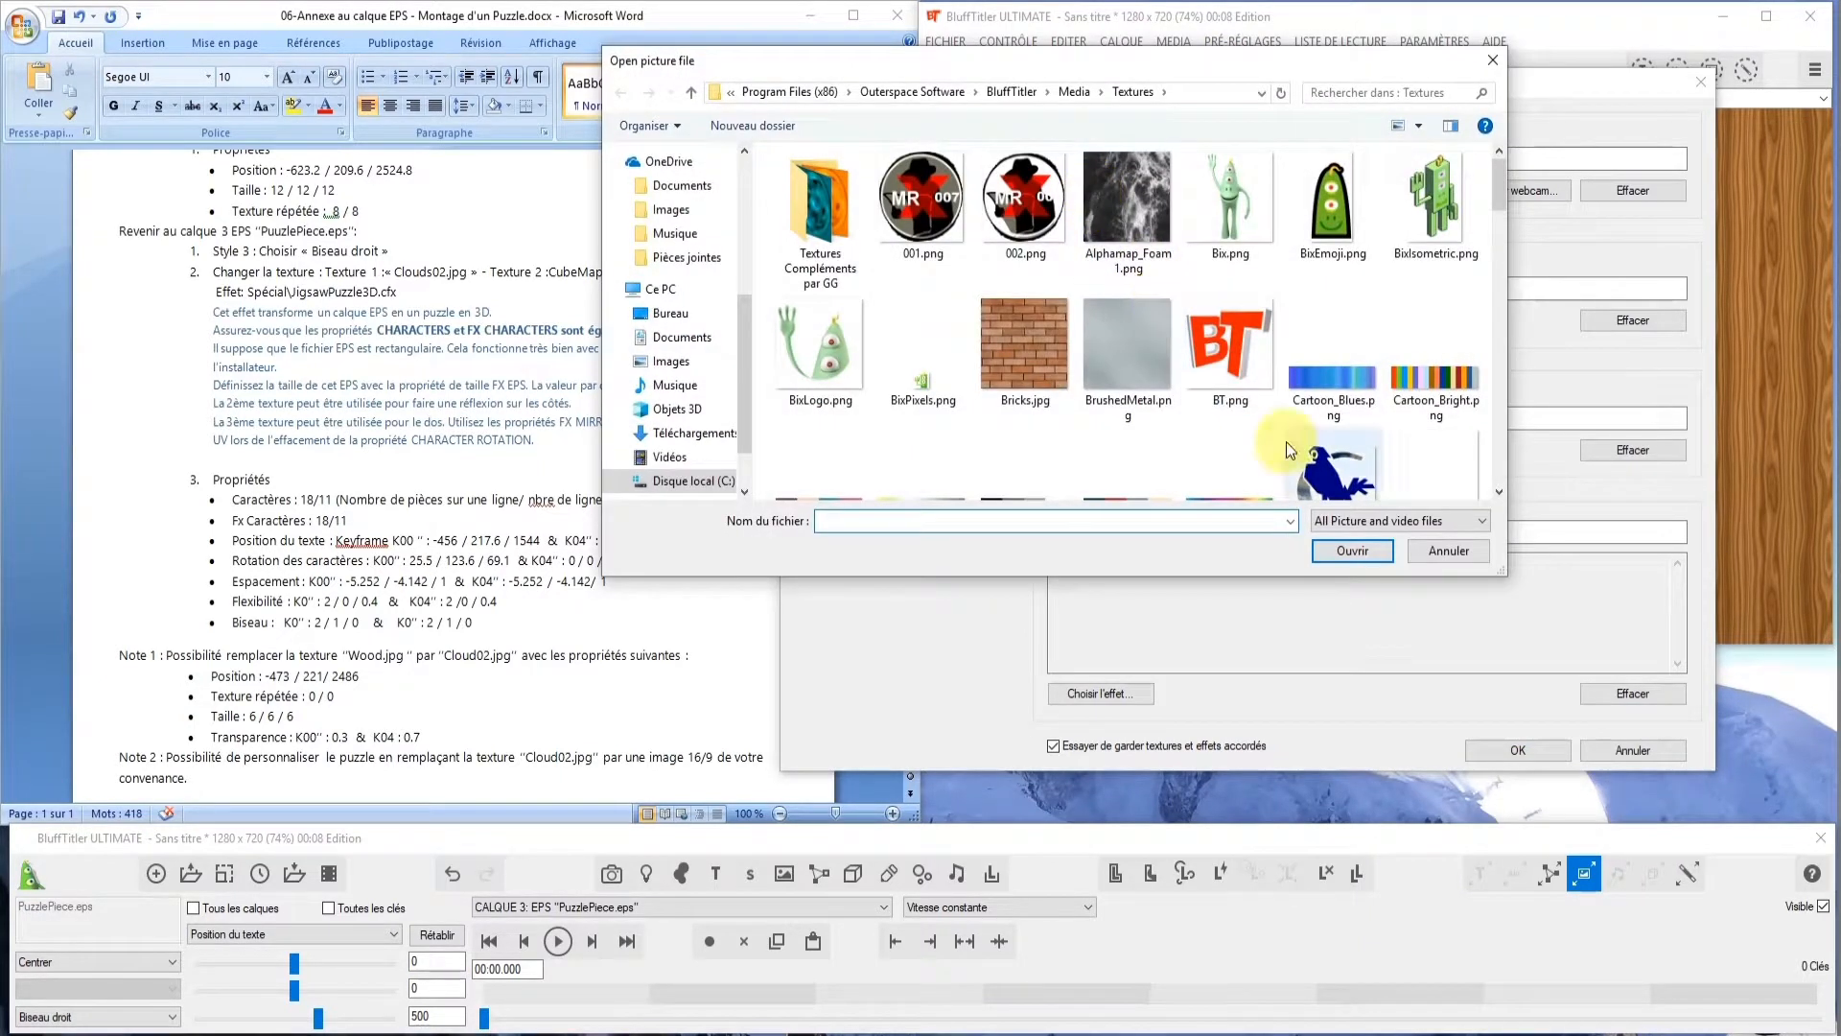
scroll(1490, 196, down, 3)
drag(1138, 56, 1256, 67)
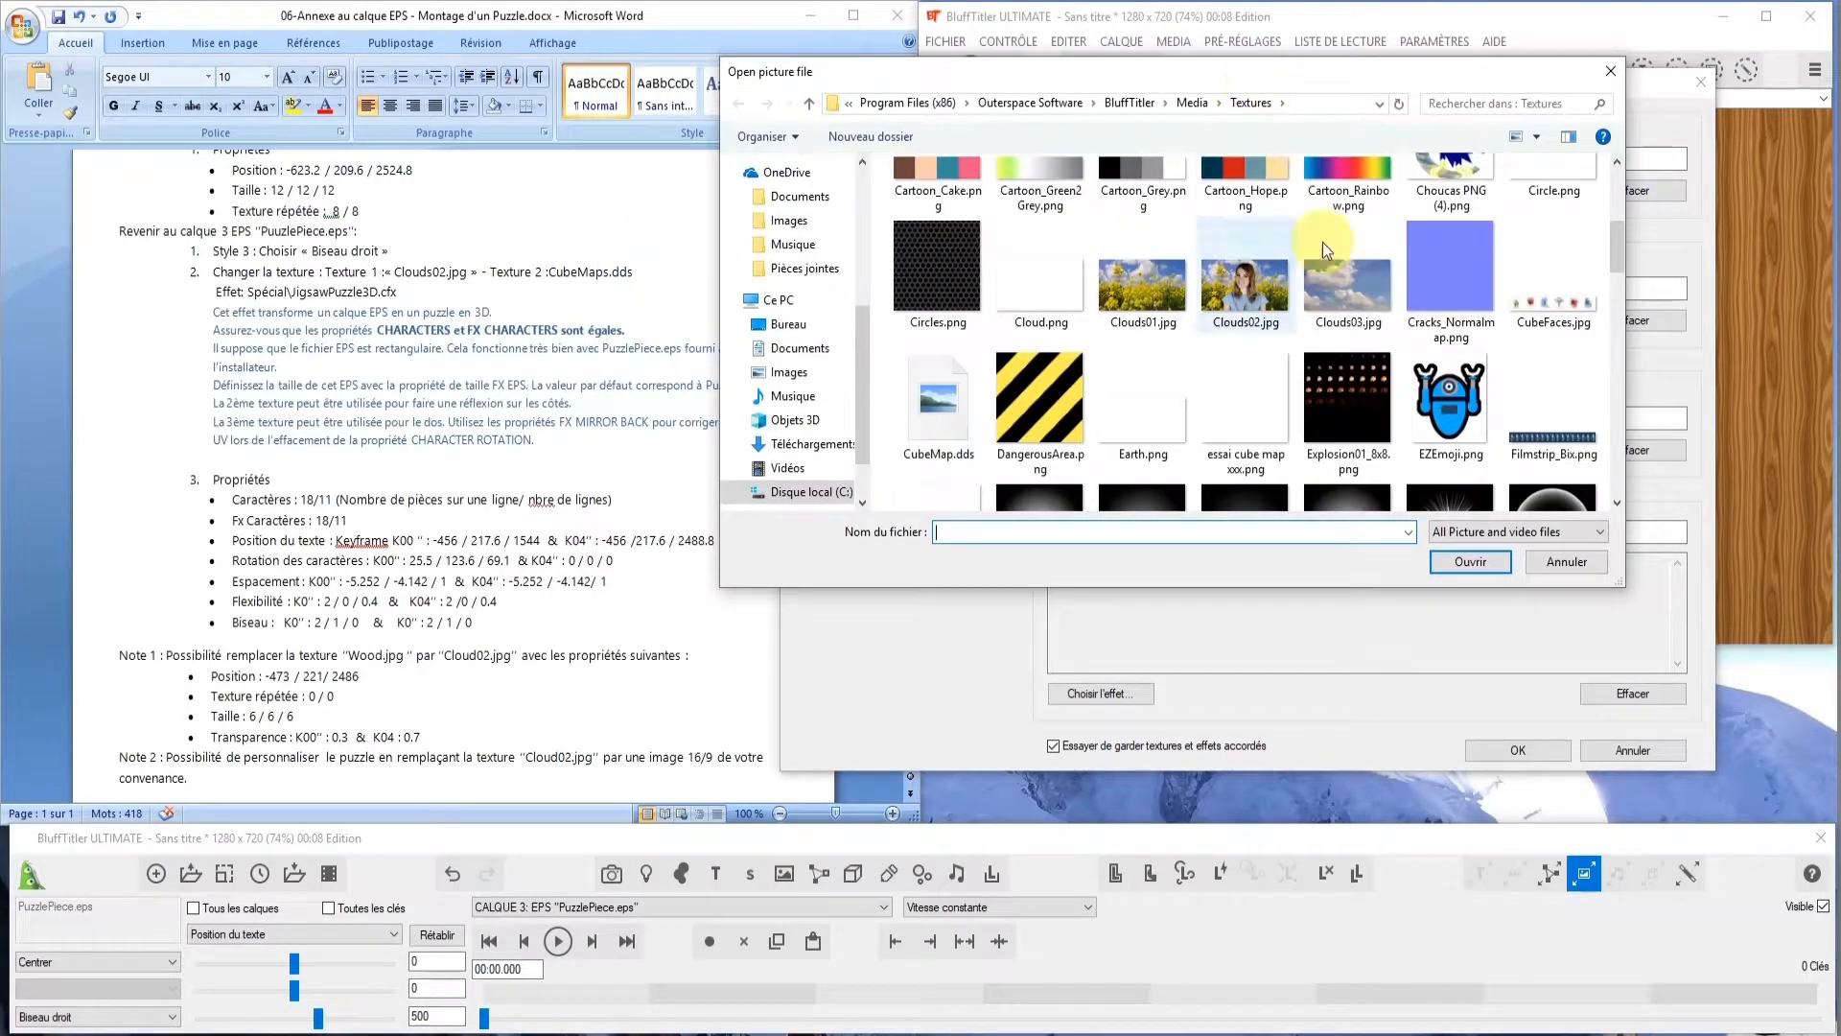
scroll(1630, 295, up, 1)
click(1242, 383)
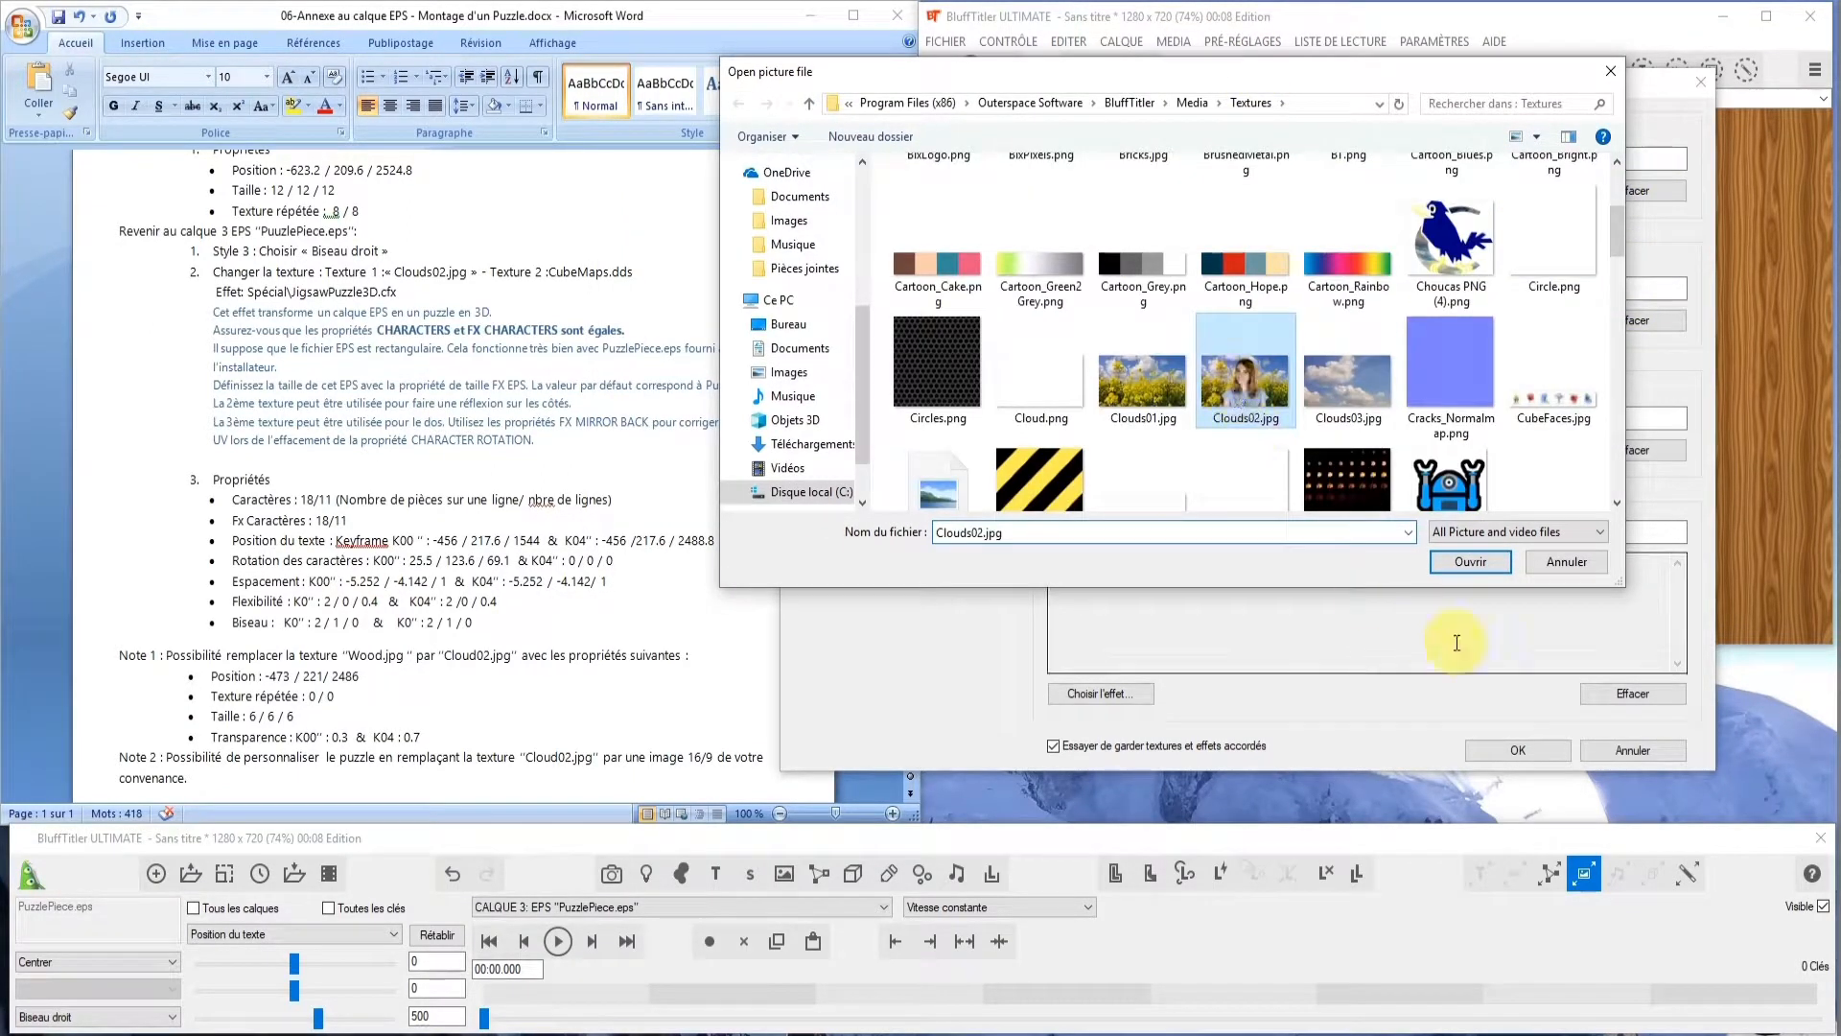
click(1465, 561)
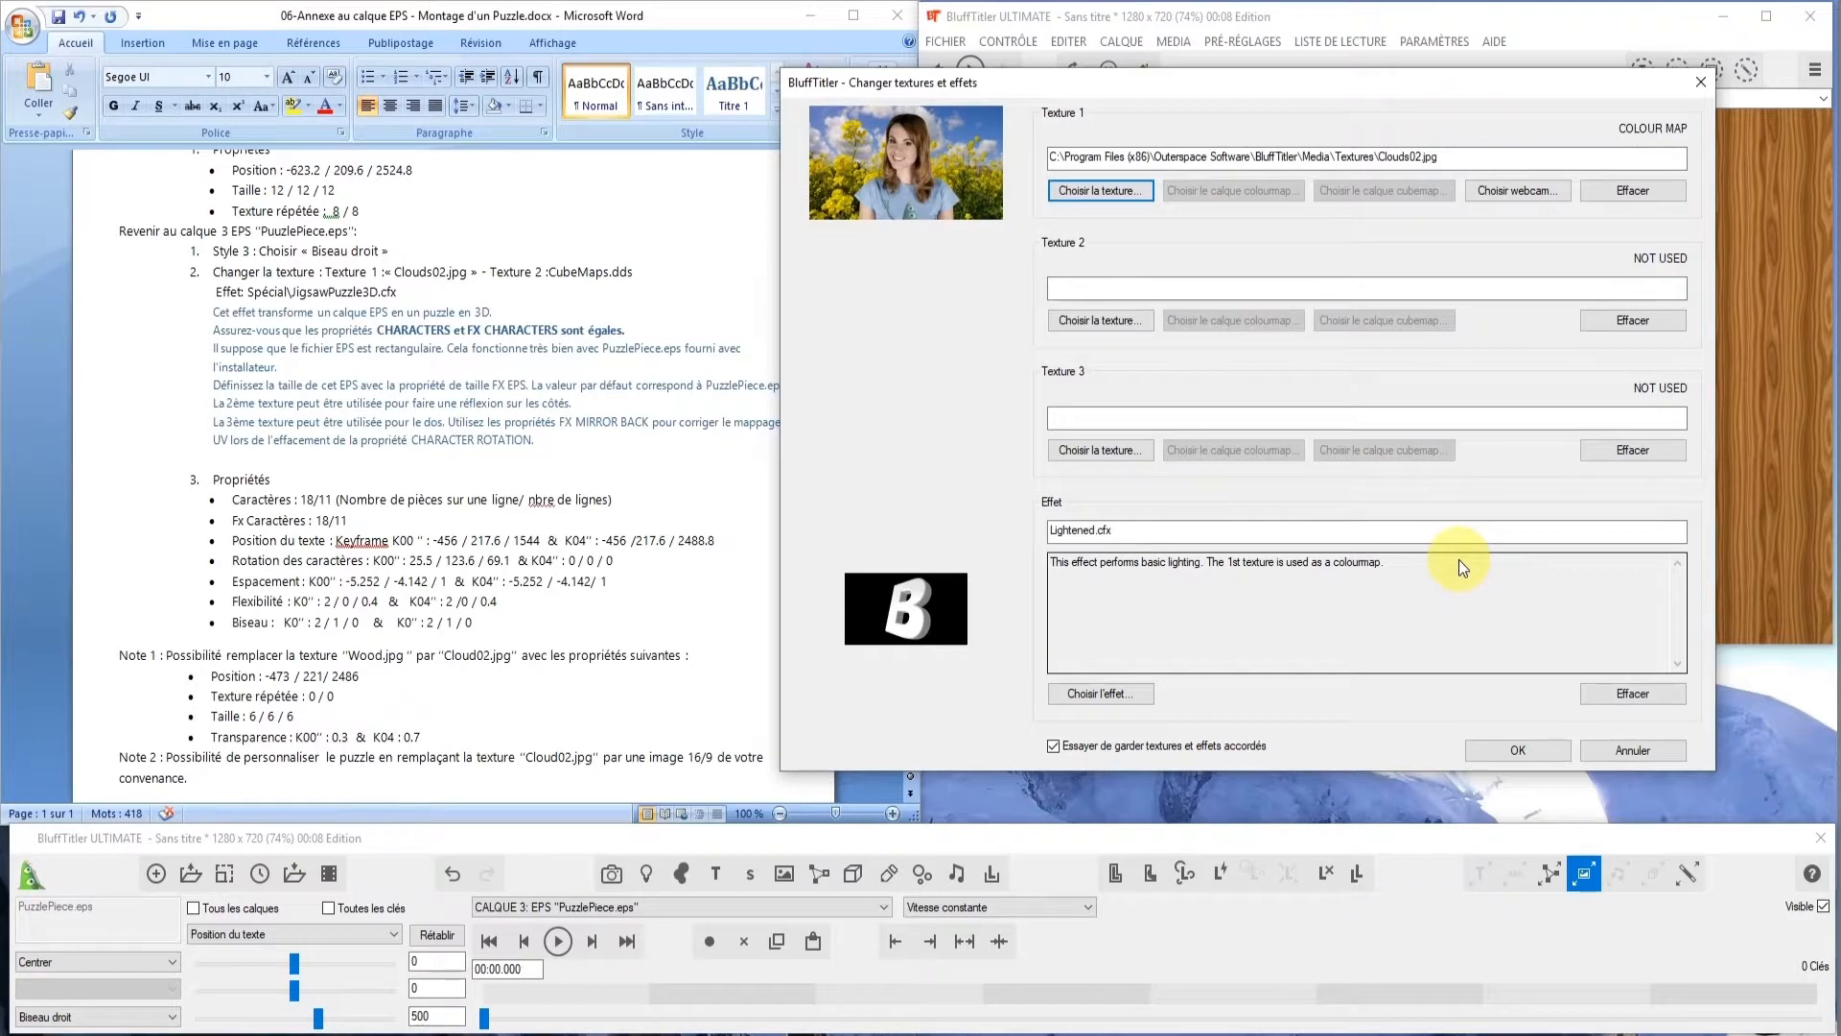
Assign CubeMap.dds from the Media\Textures folder as Texture 2 of the EPS layer
click(1103, 322)
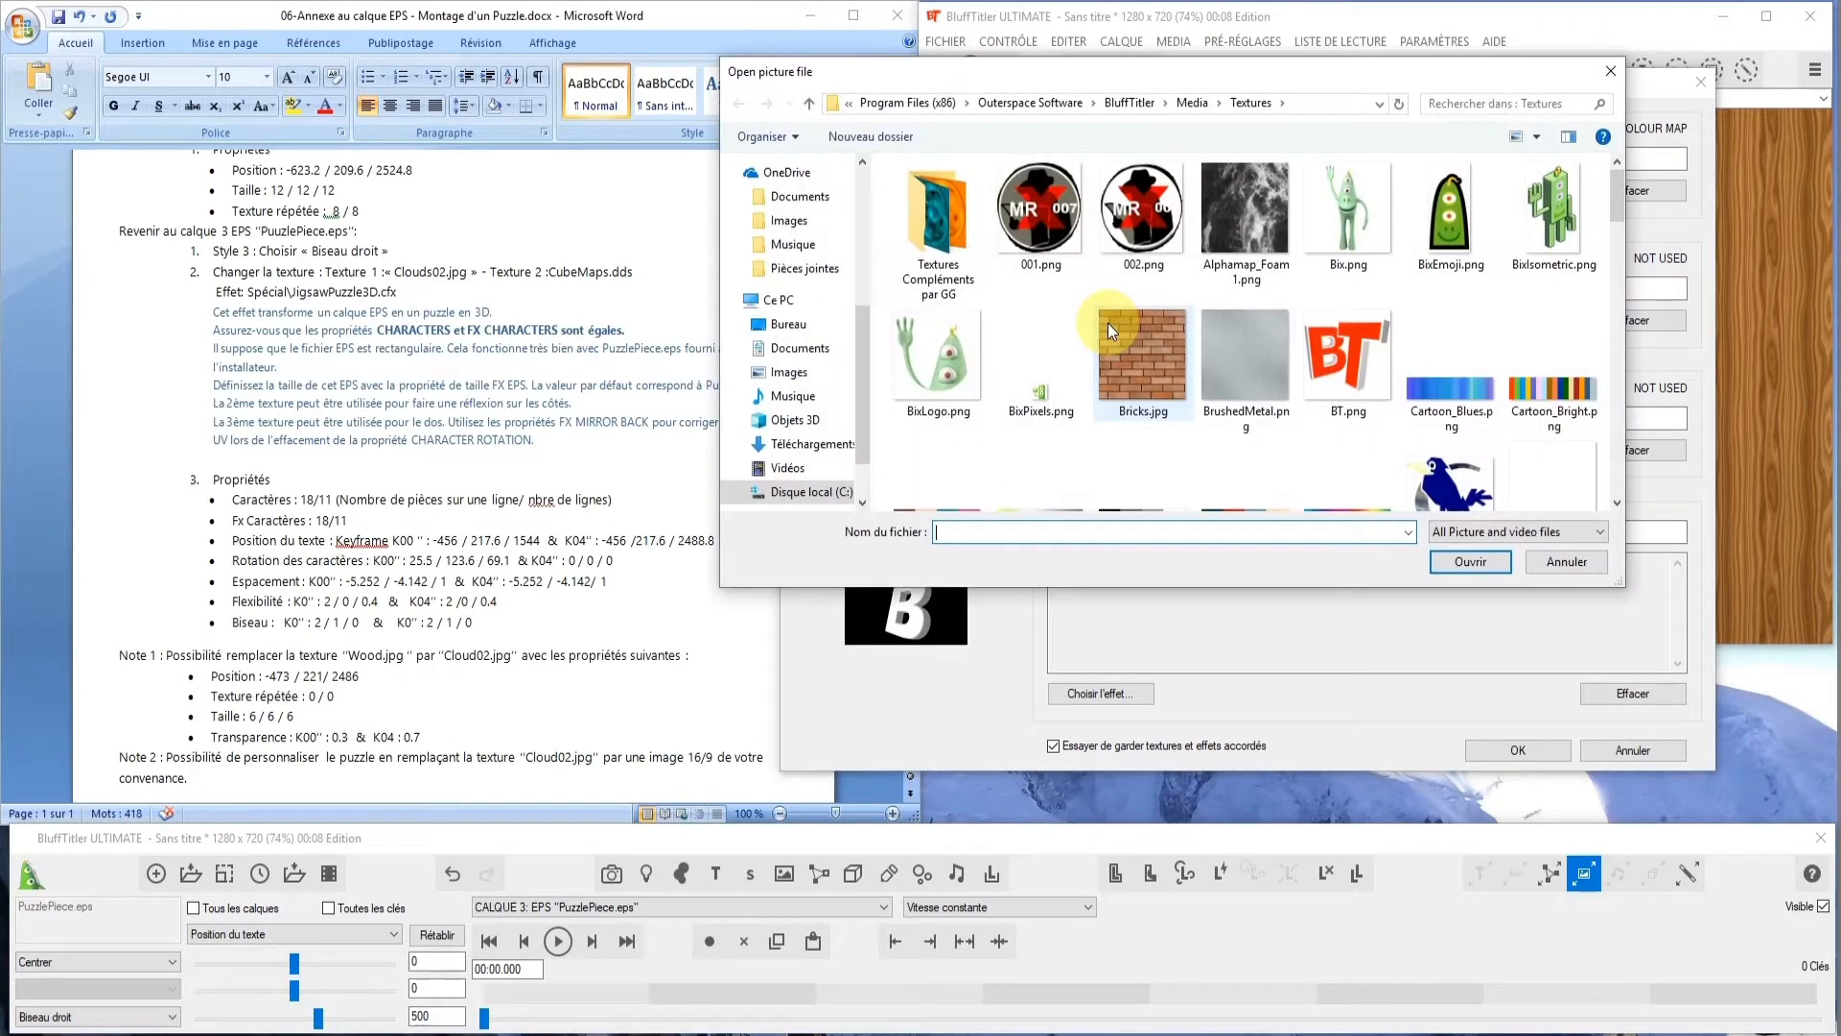
scroll(1011, 355, down, 5)
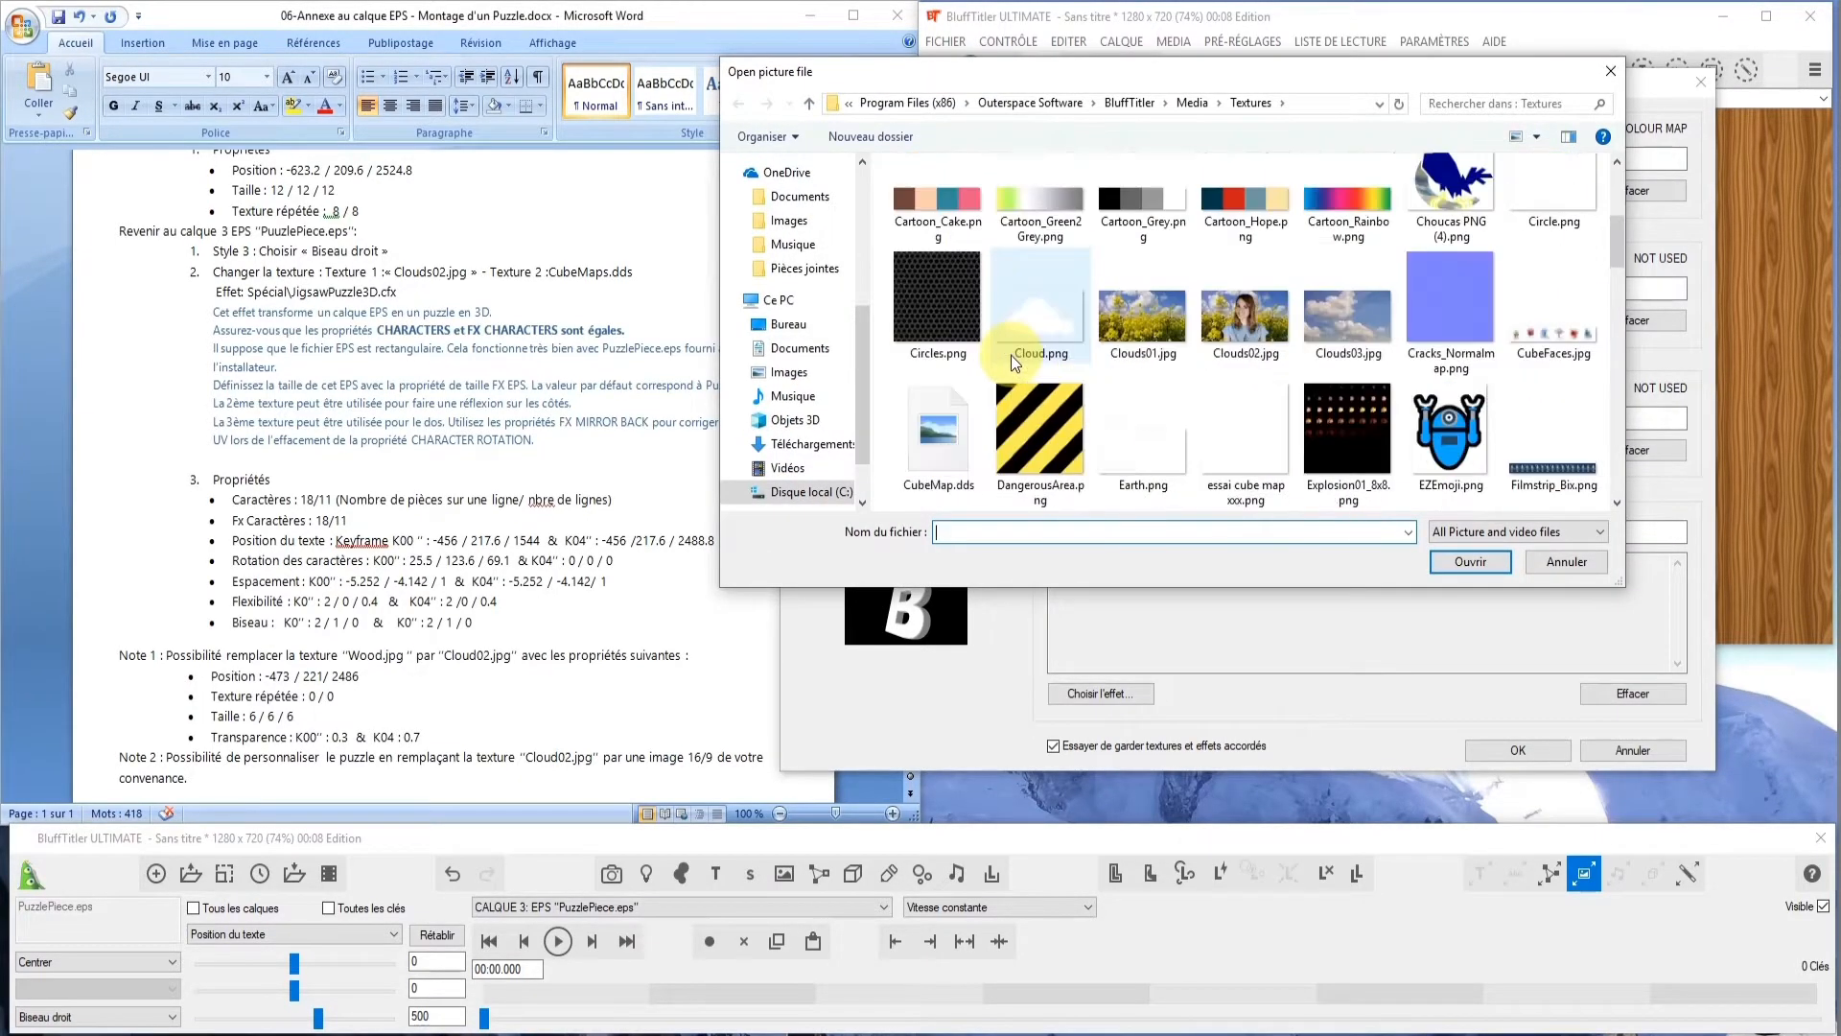
click(934, 457)
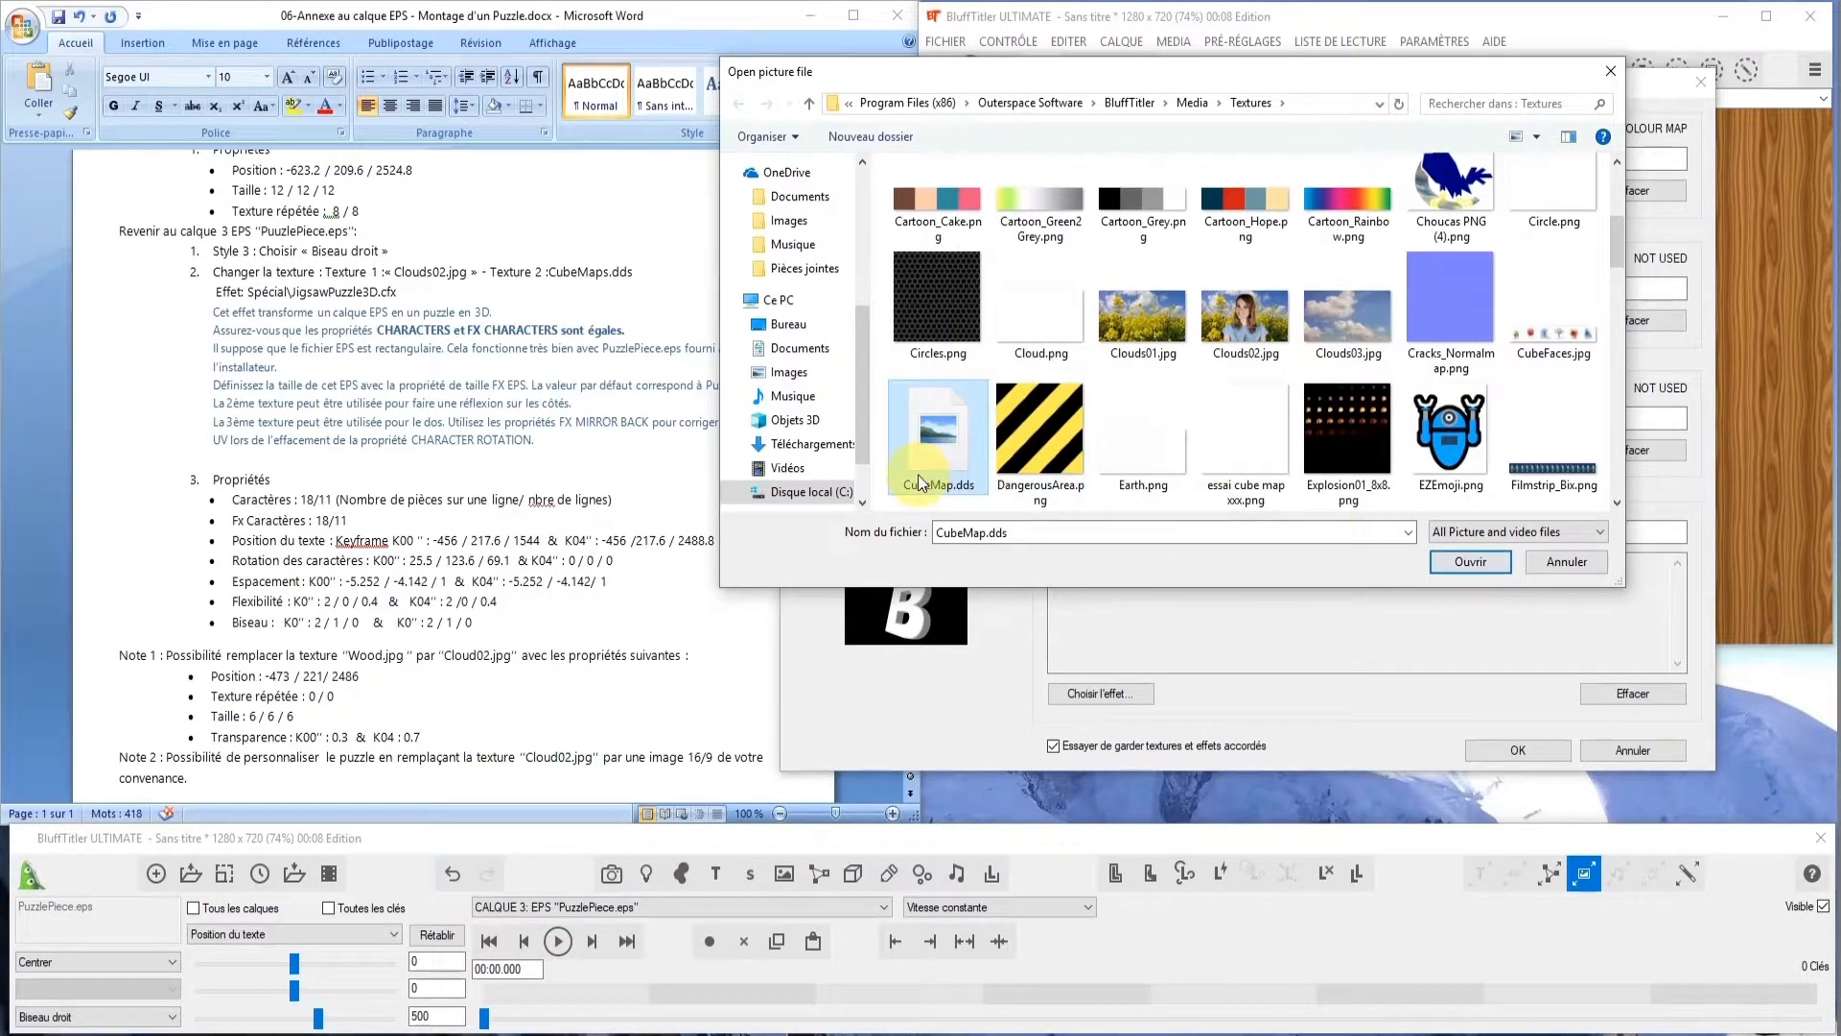
click(1471, 565)
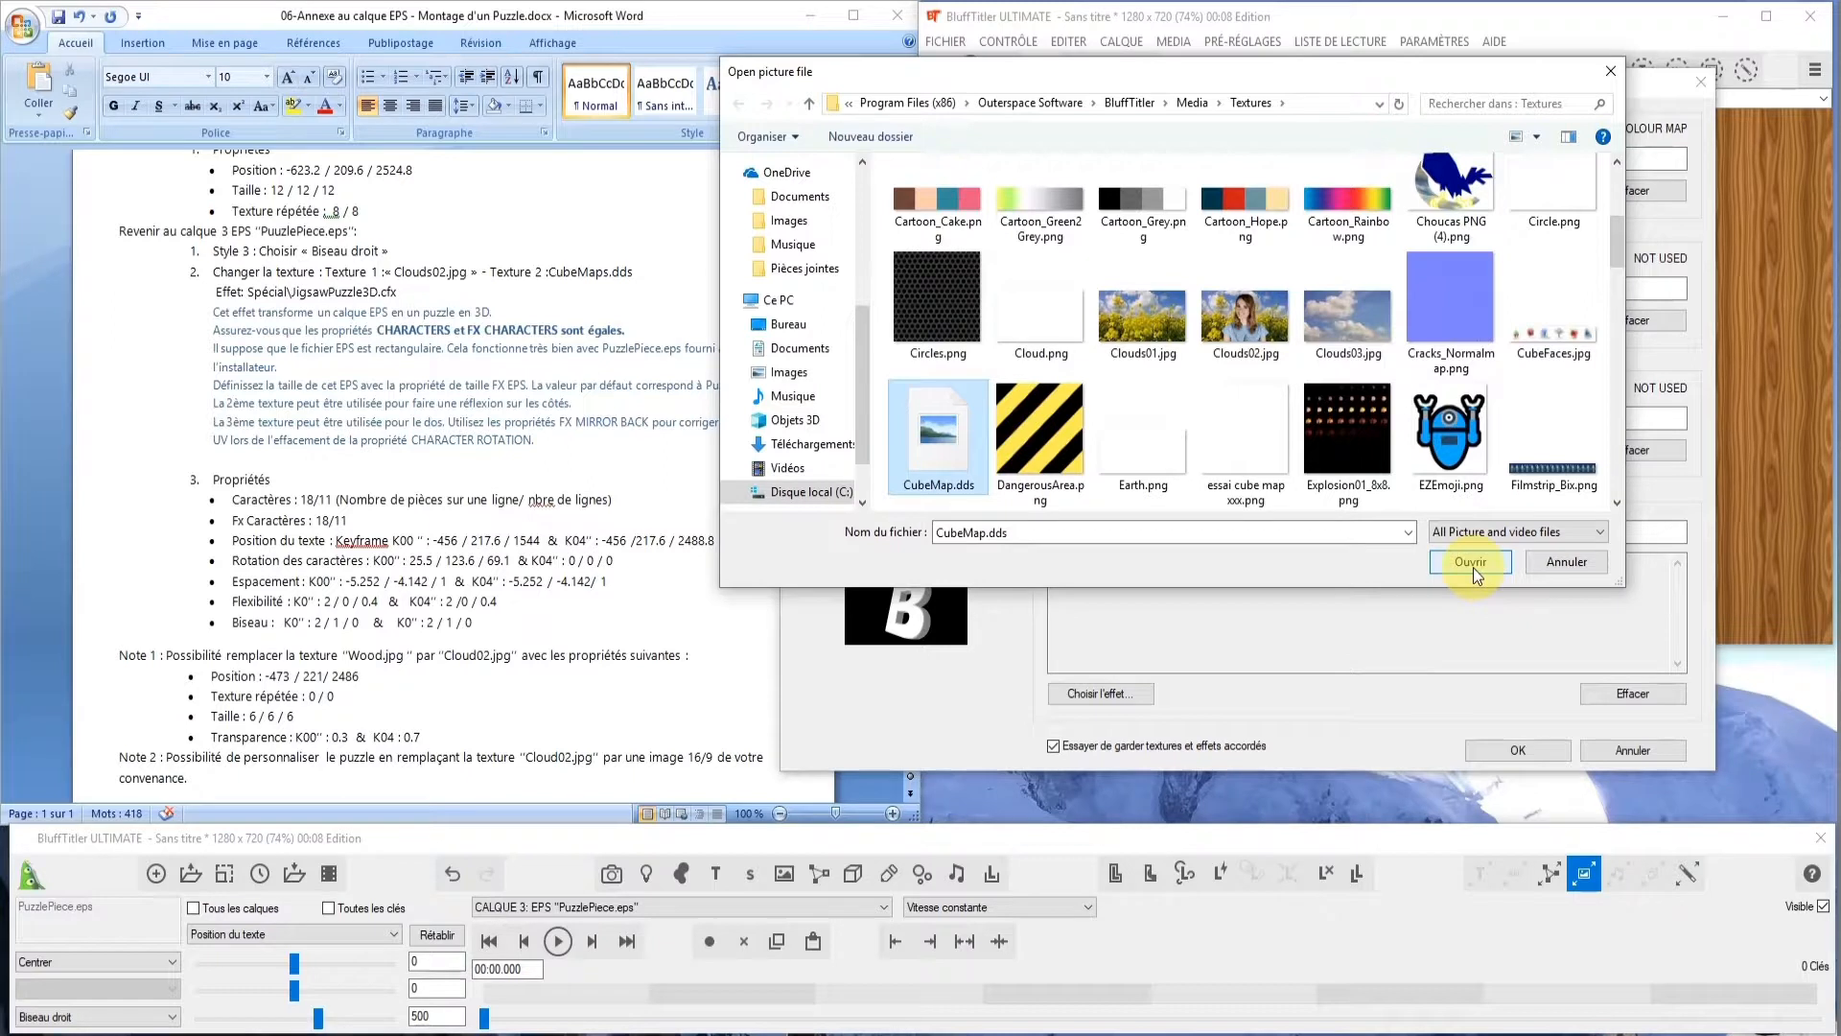
click(1473, 567)
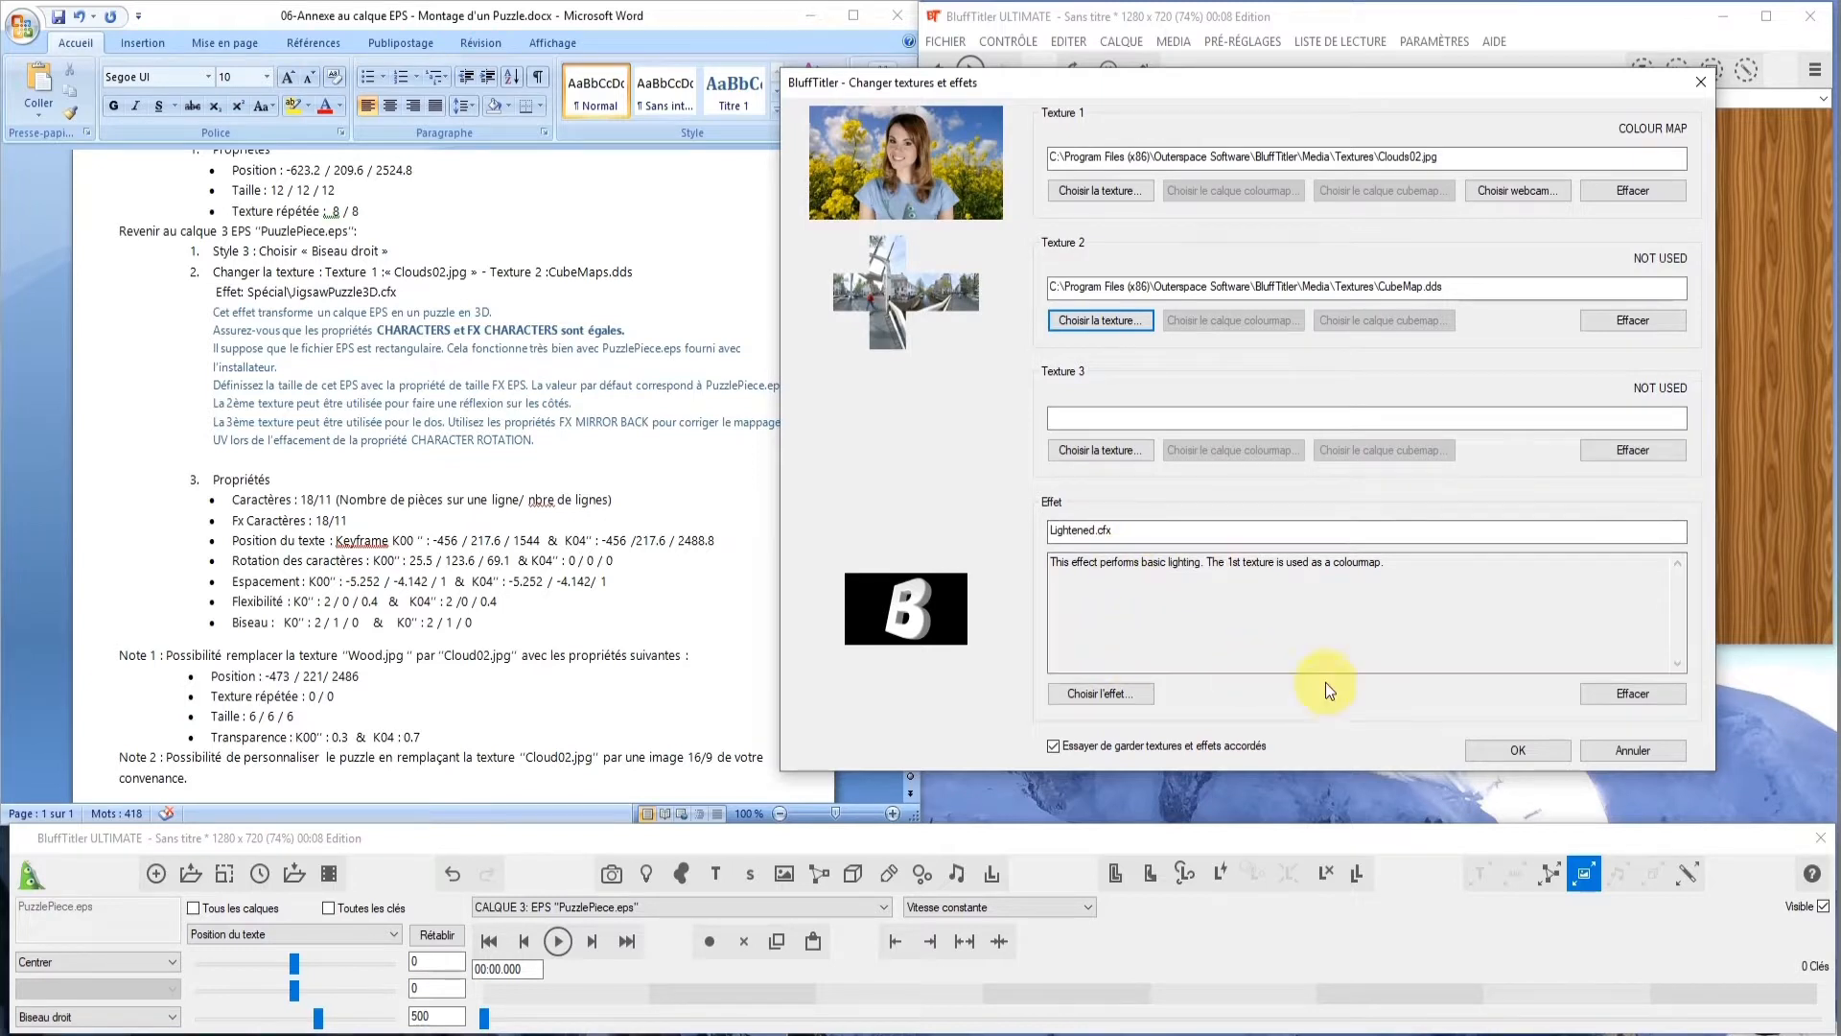
Choose the JigsawPuzzle3D effect from the Media\Effects\Special folder for the EPS layer
click(1098, 693)
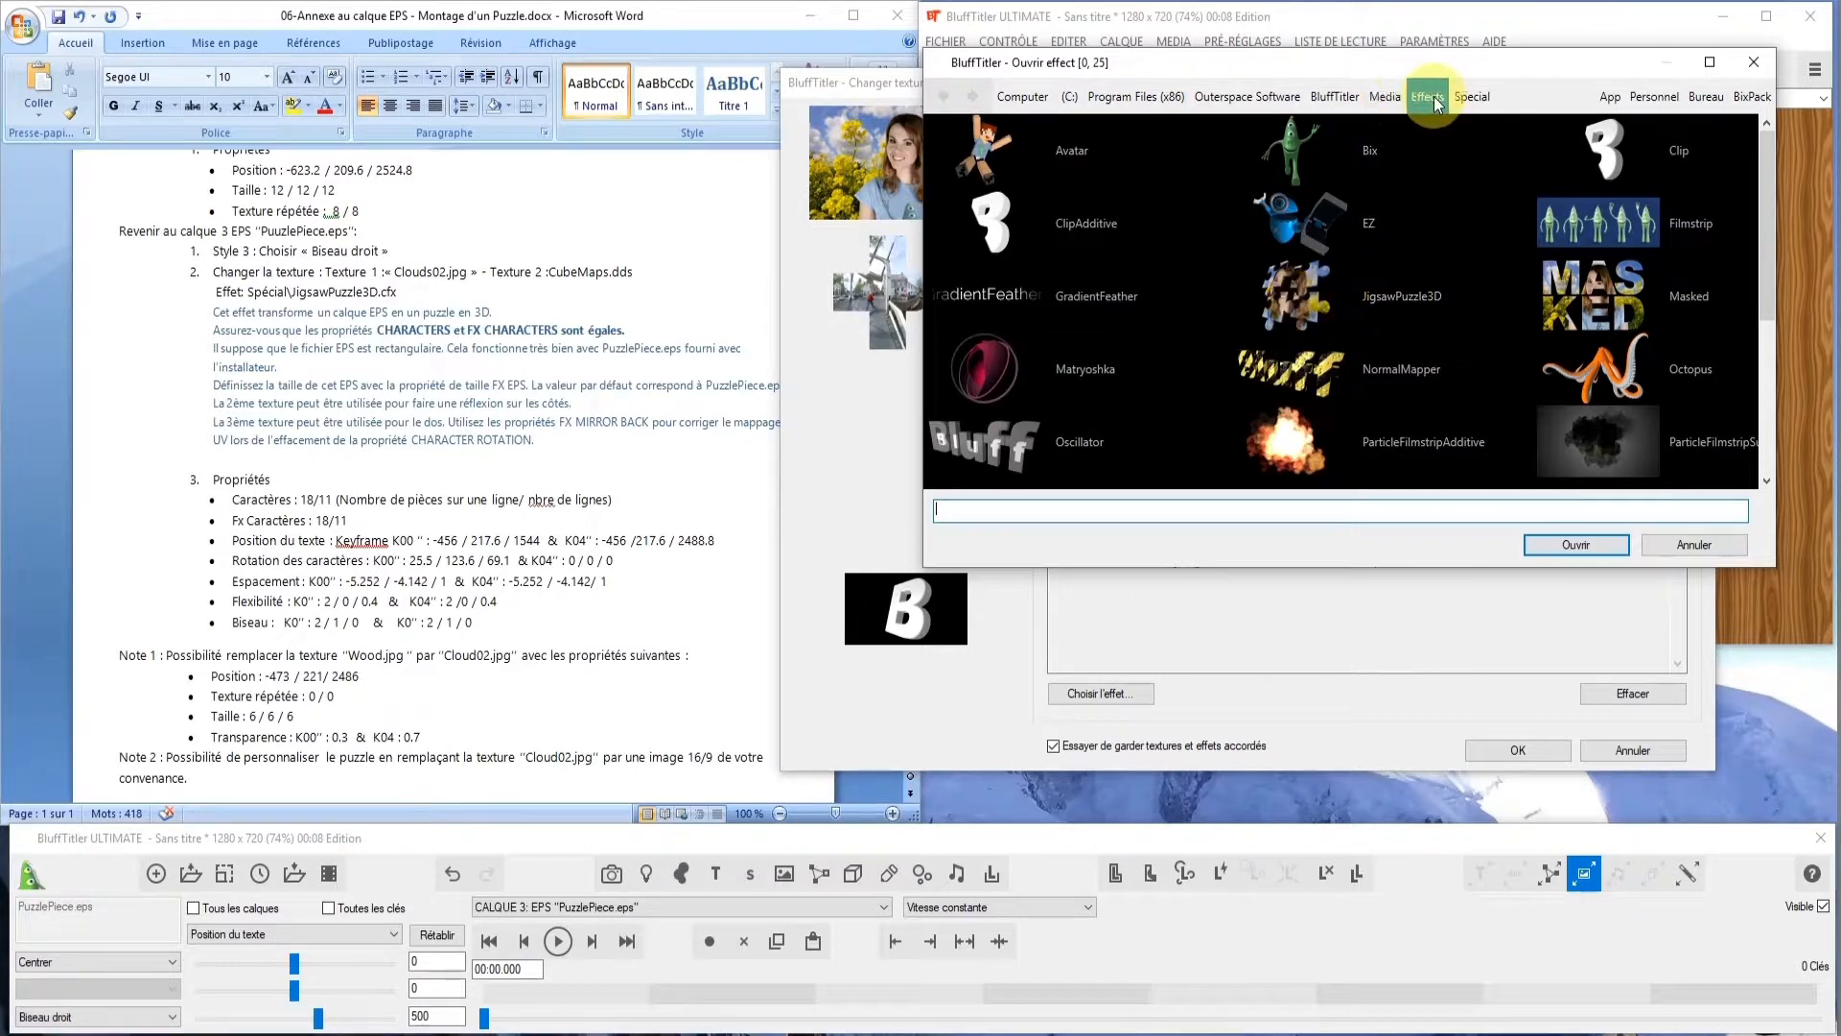
click(1397, 98)
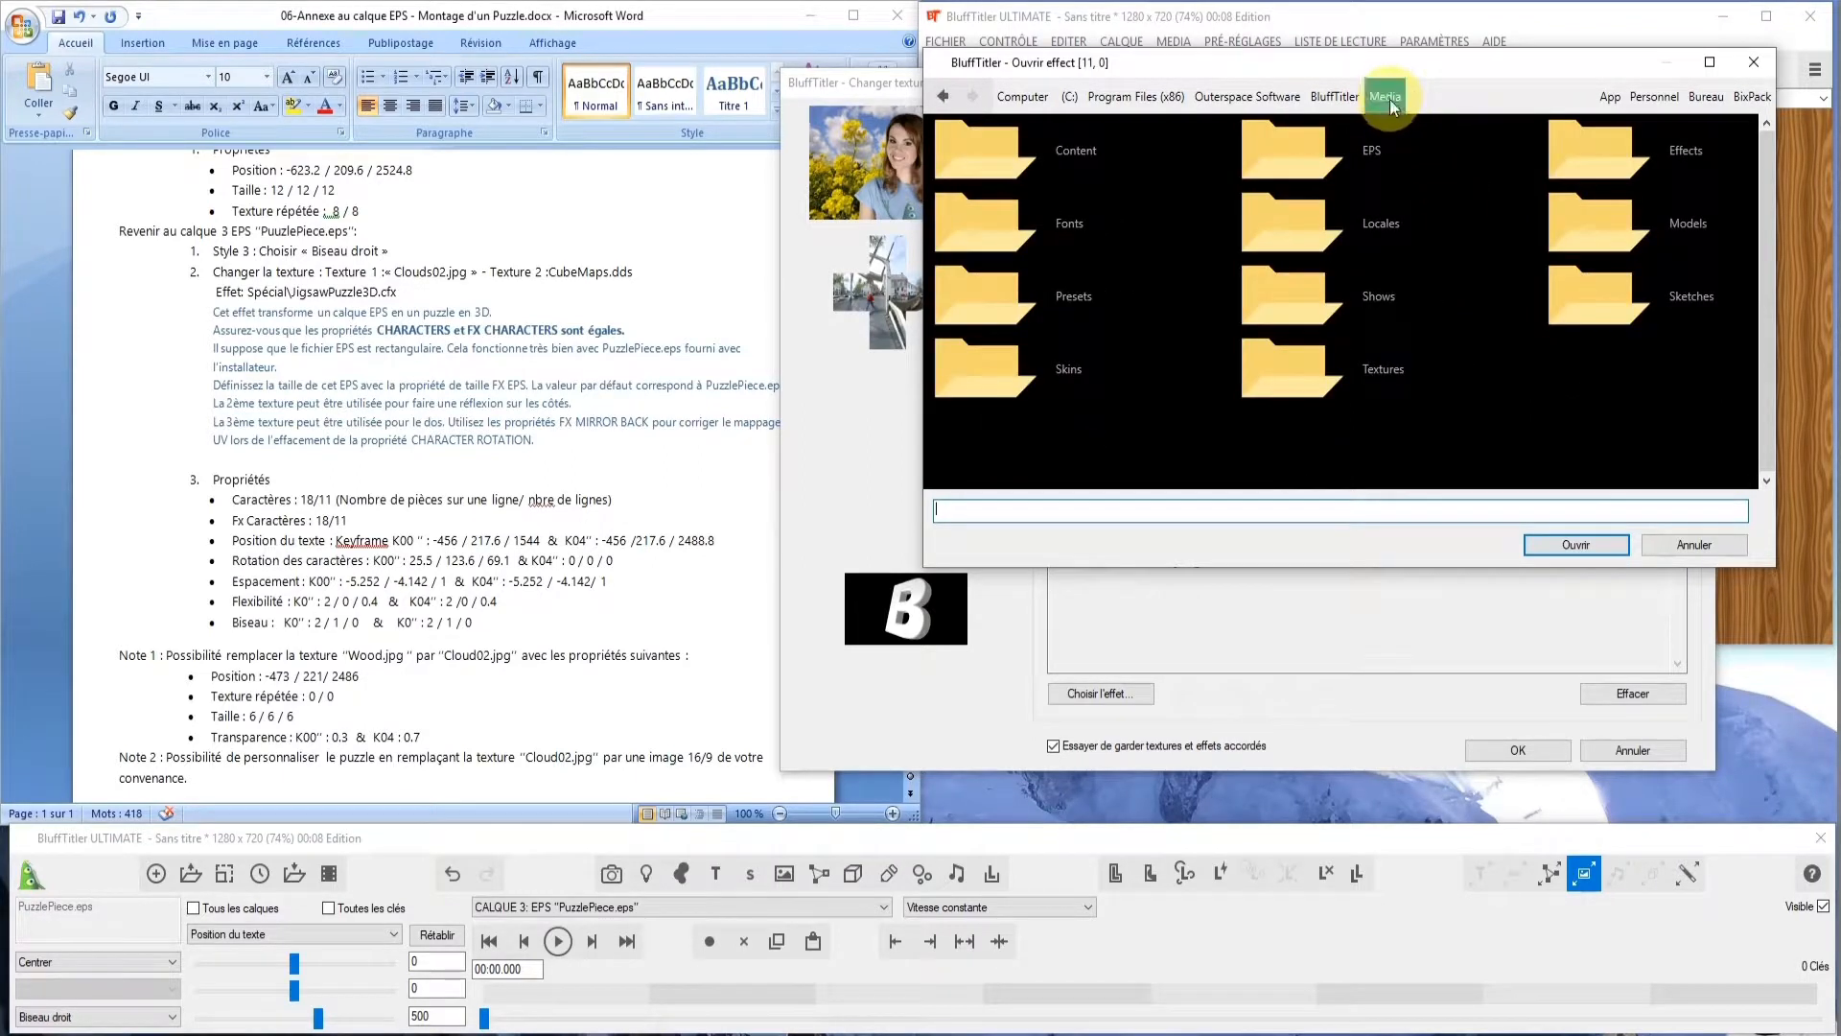
click(1015, 297)
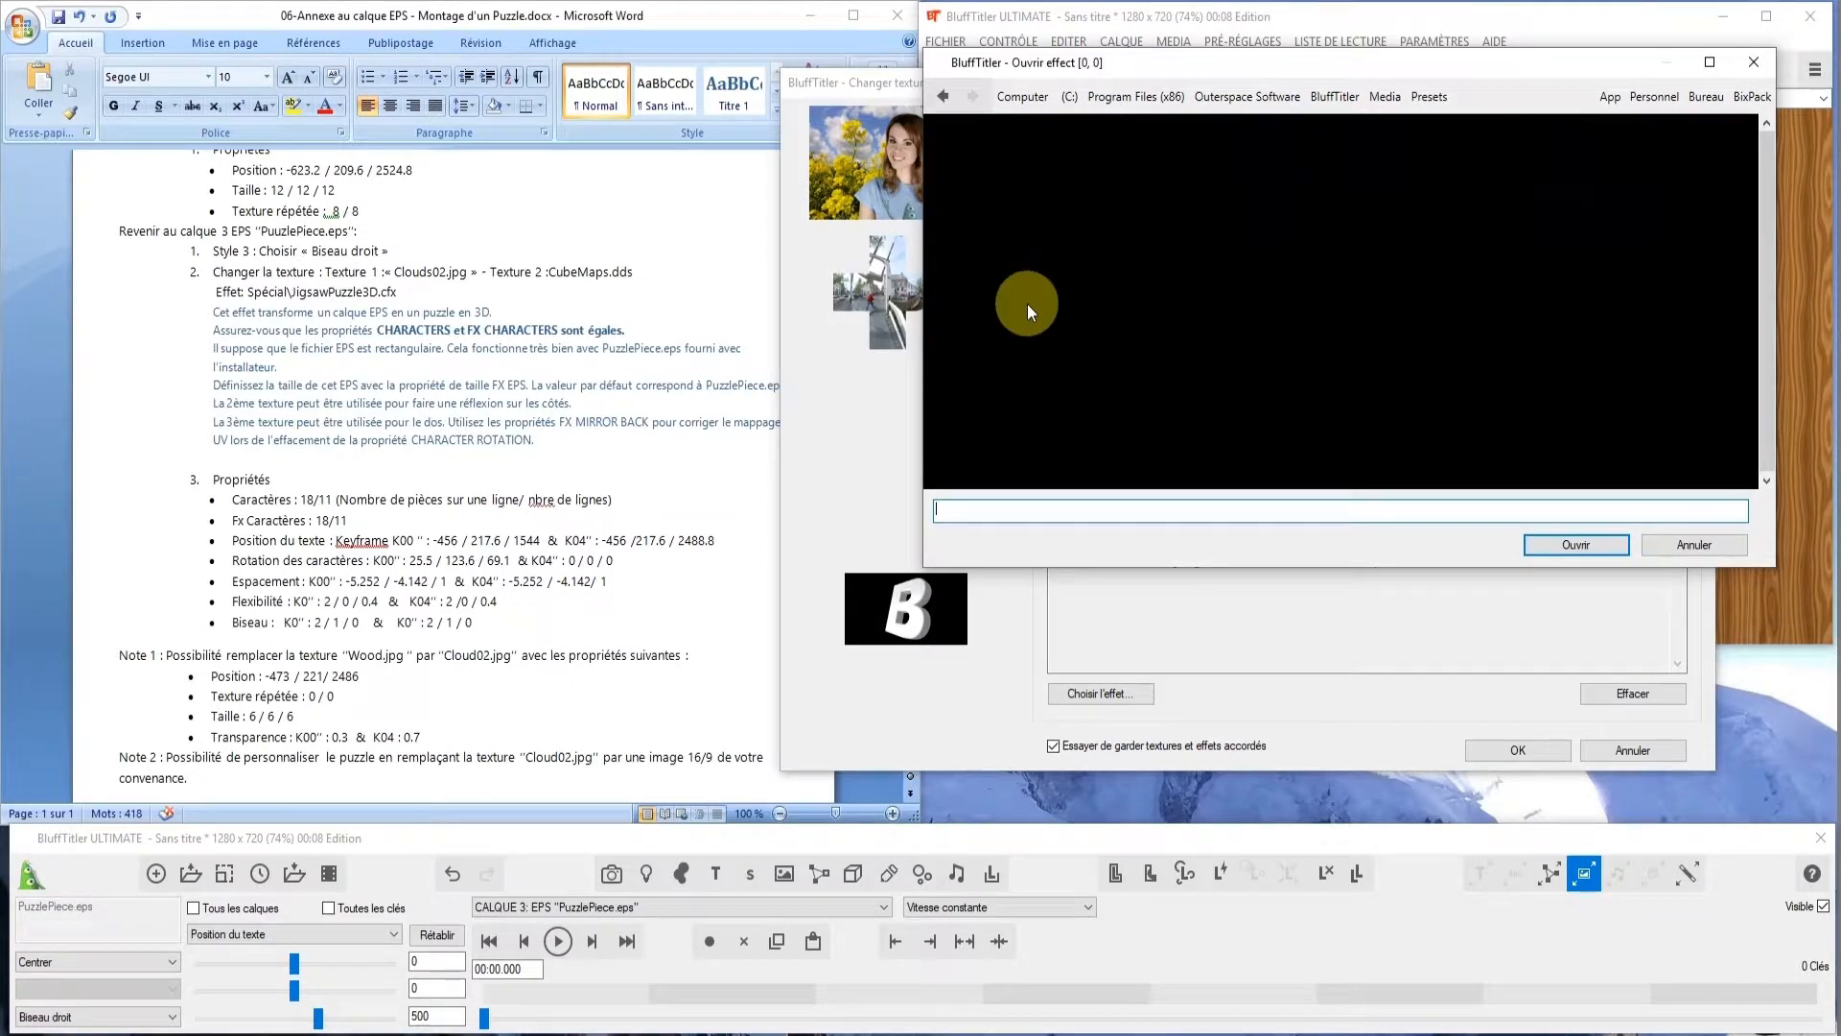
click(1385, 100)
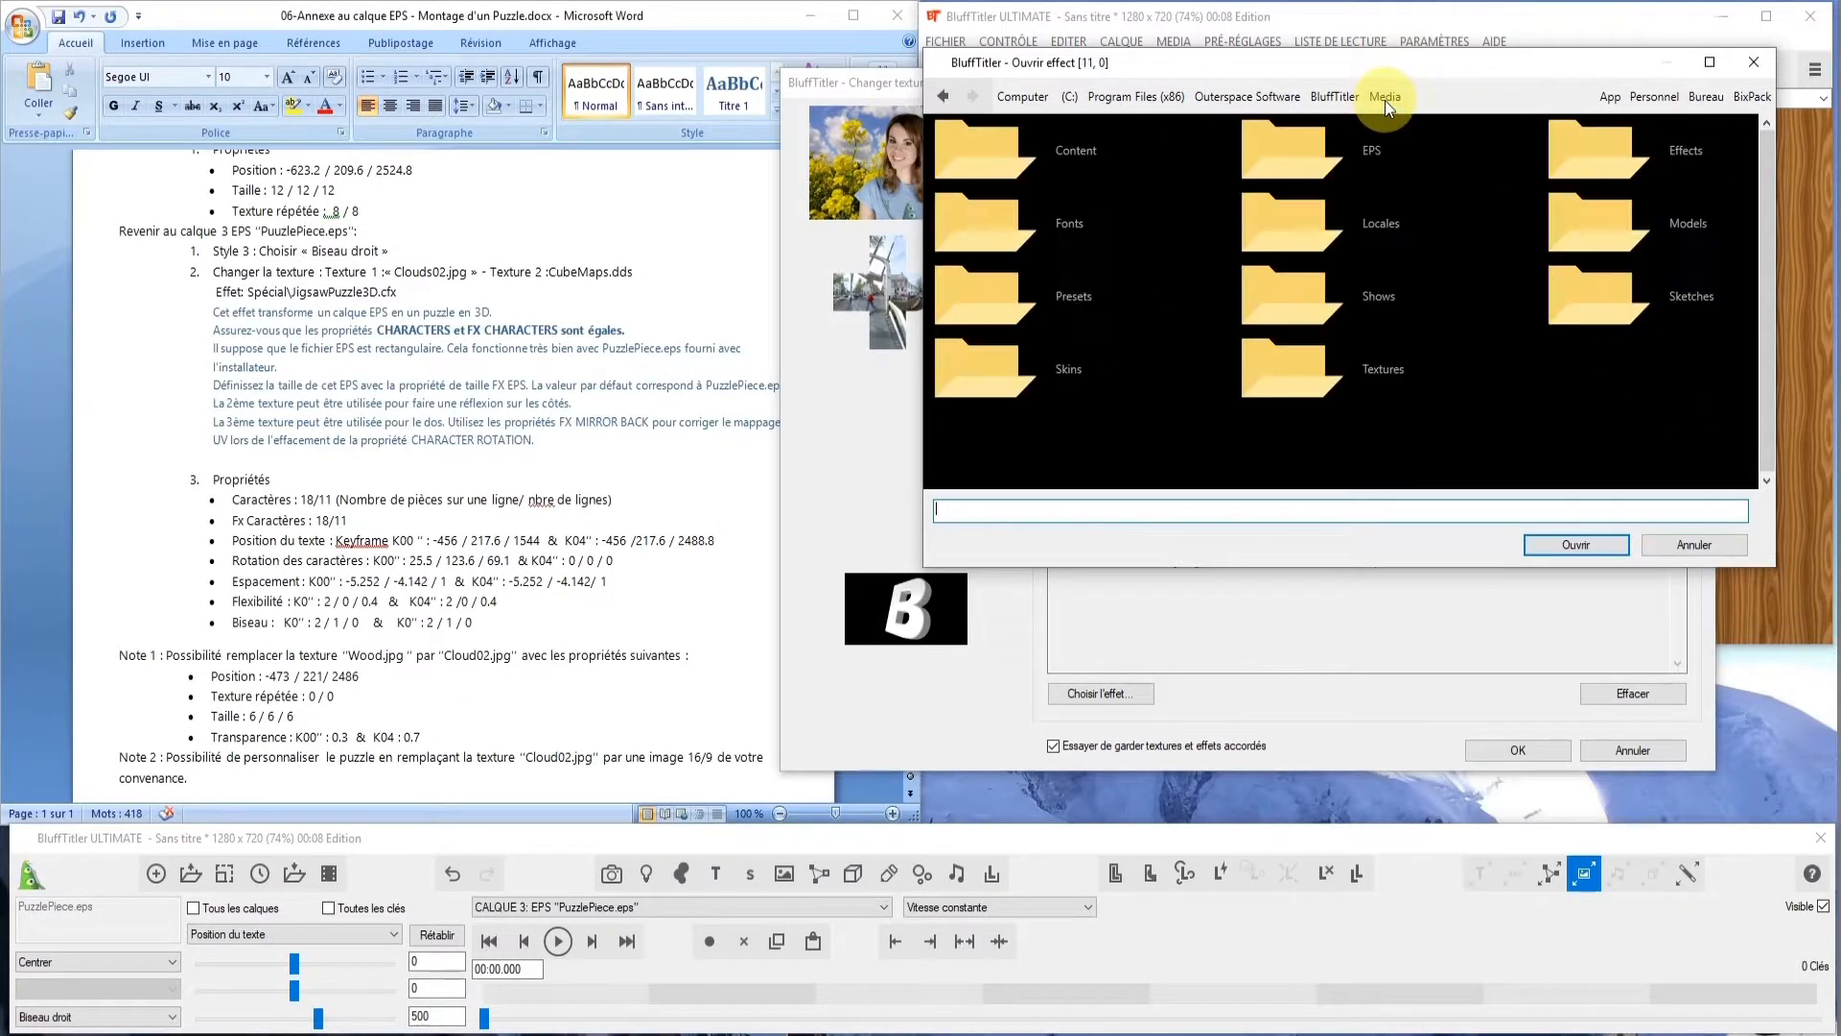
click(1611, 159)
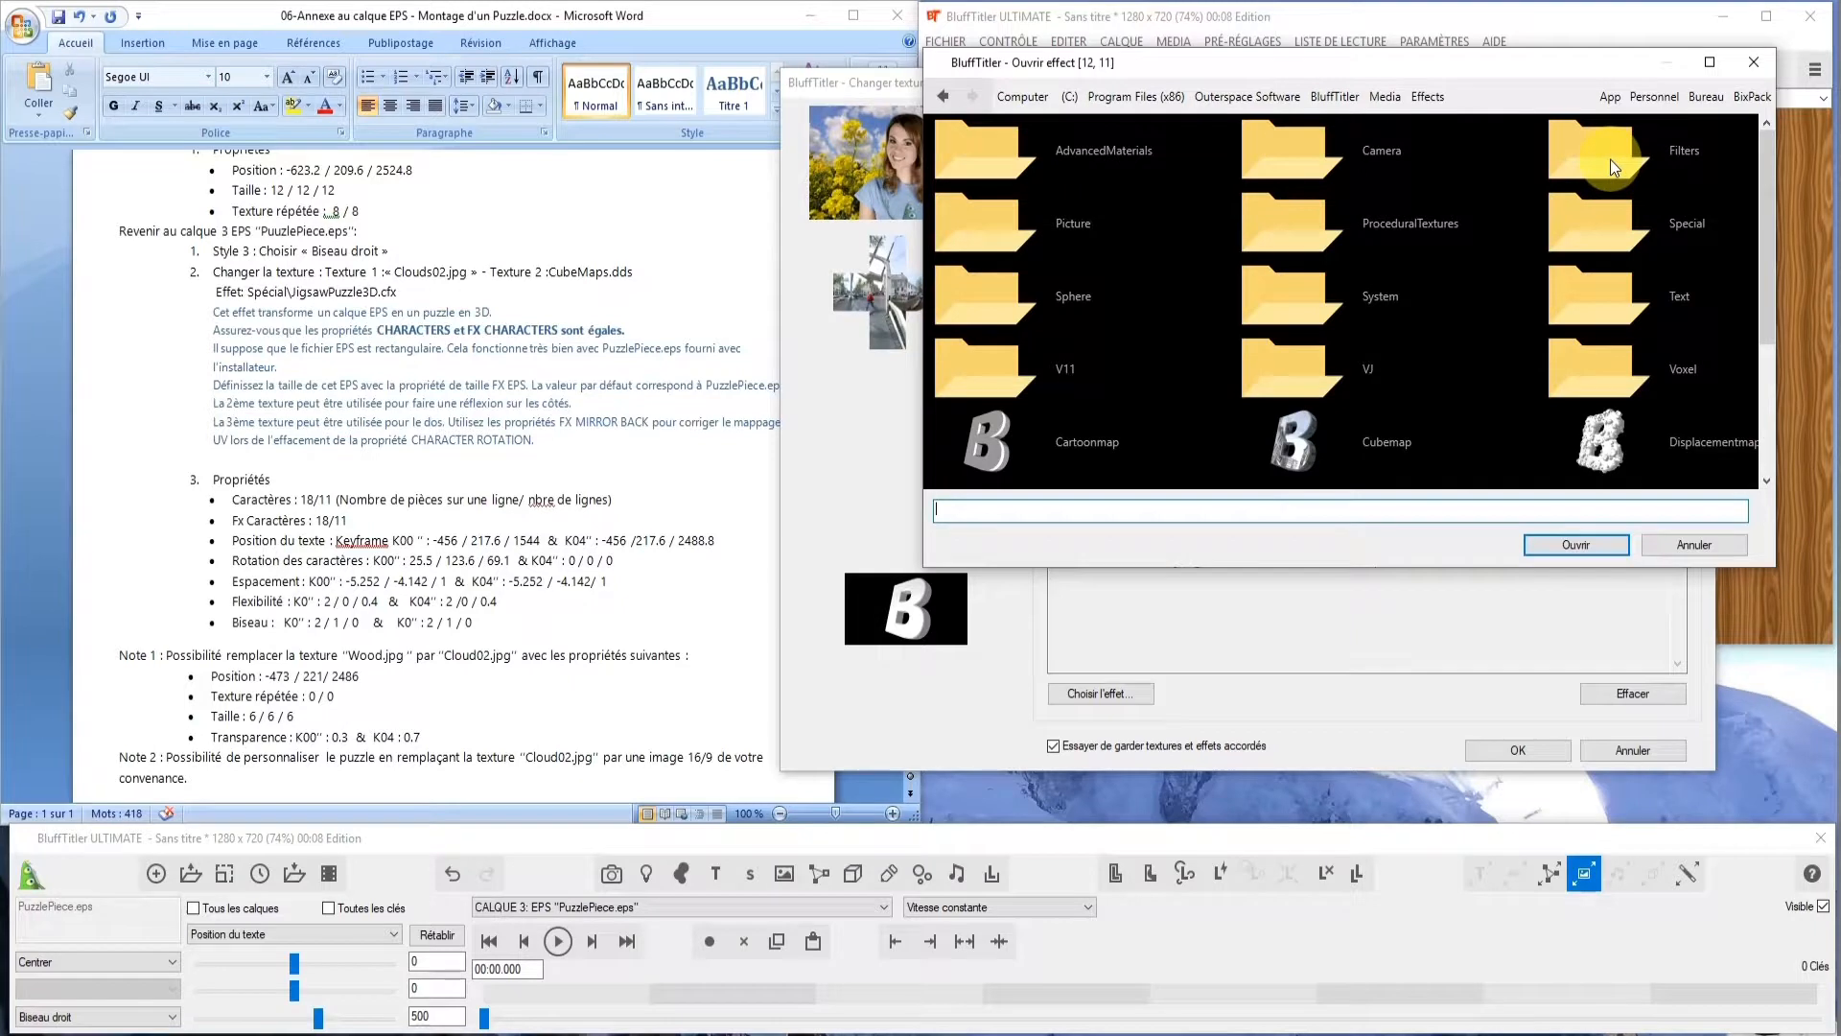
click(1612, 232)
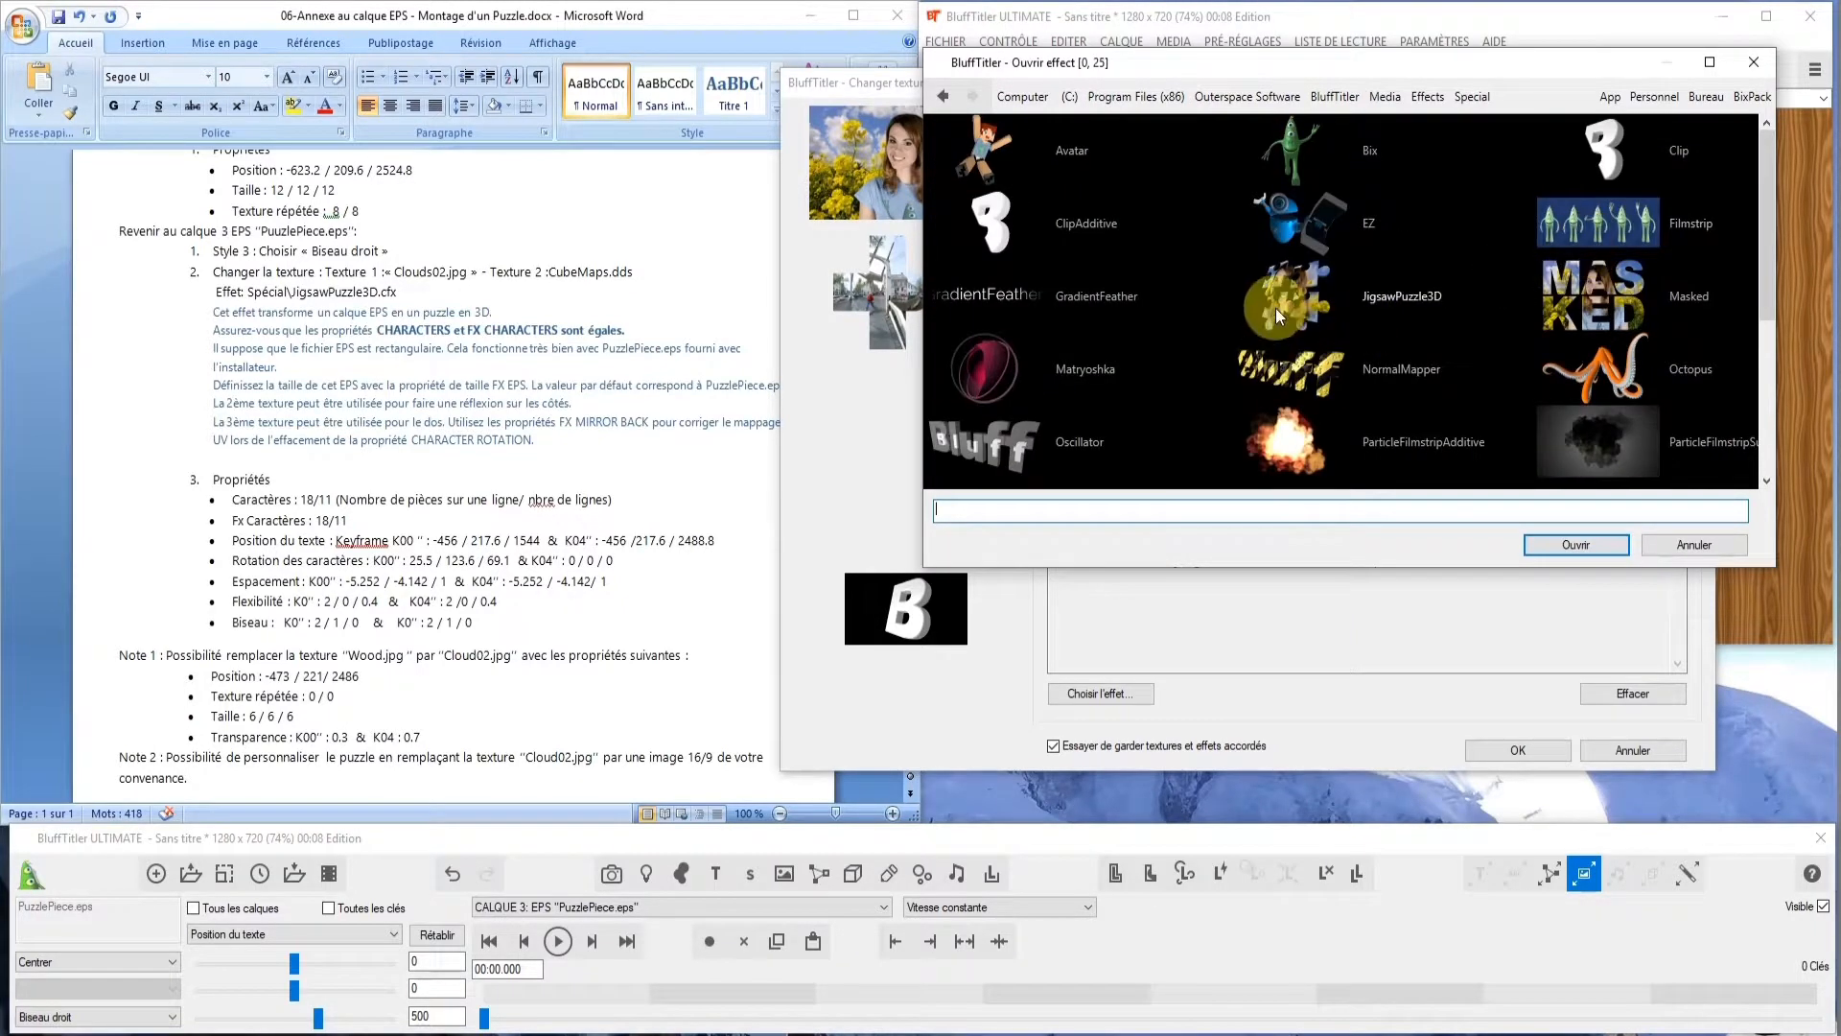
click(1296, 288)
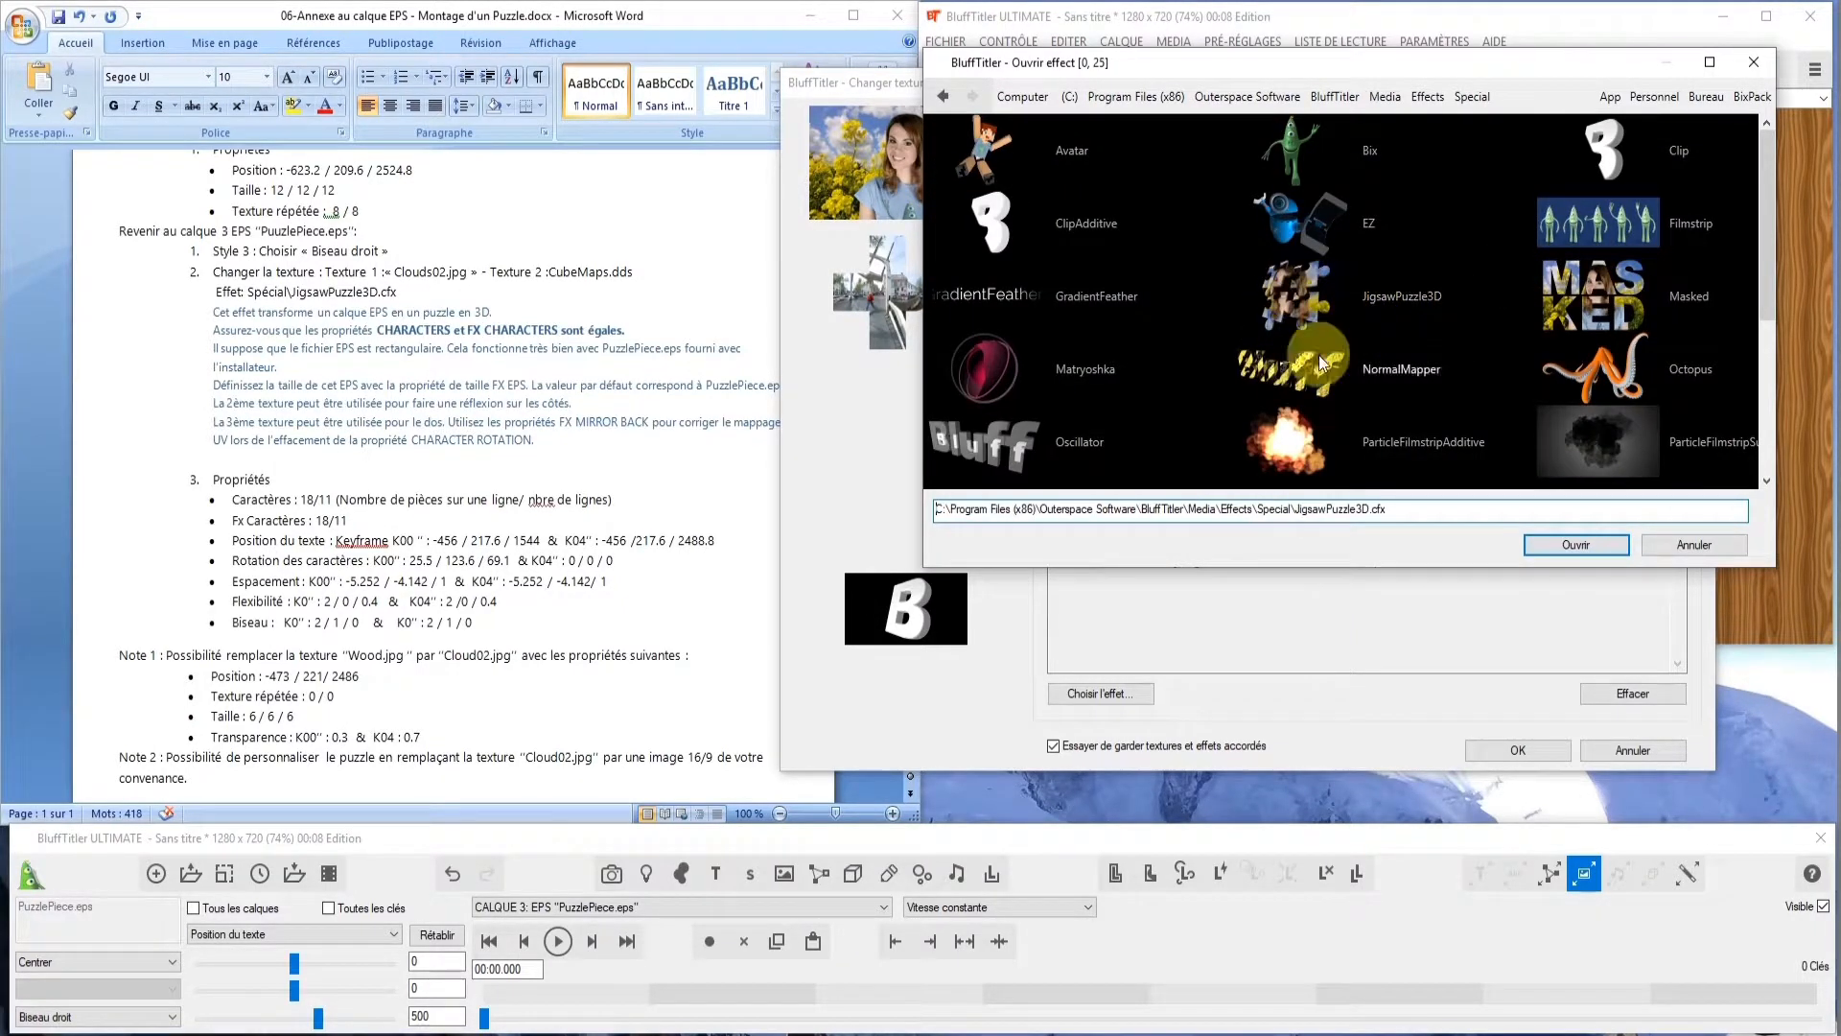
click(1567, 543)
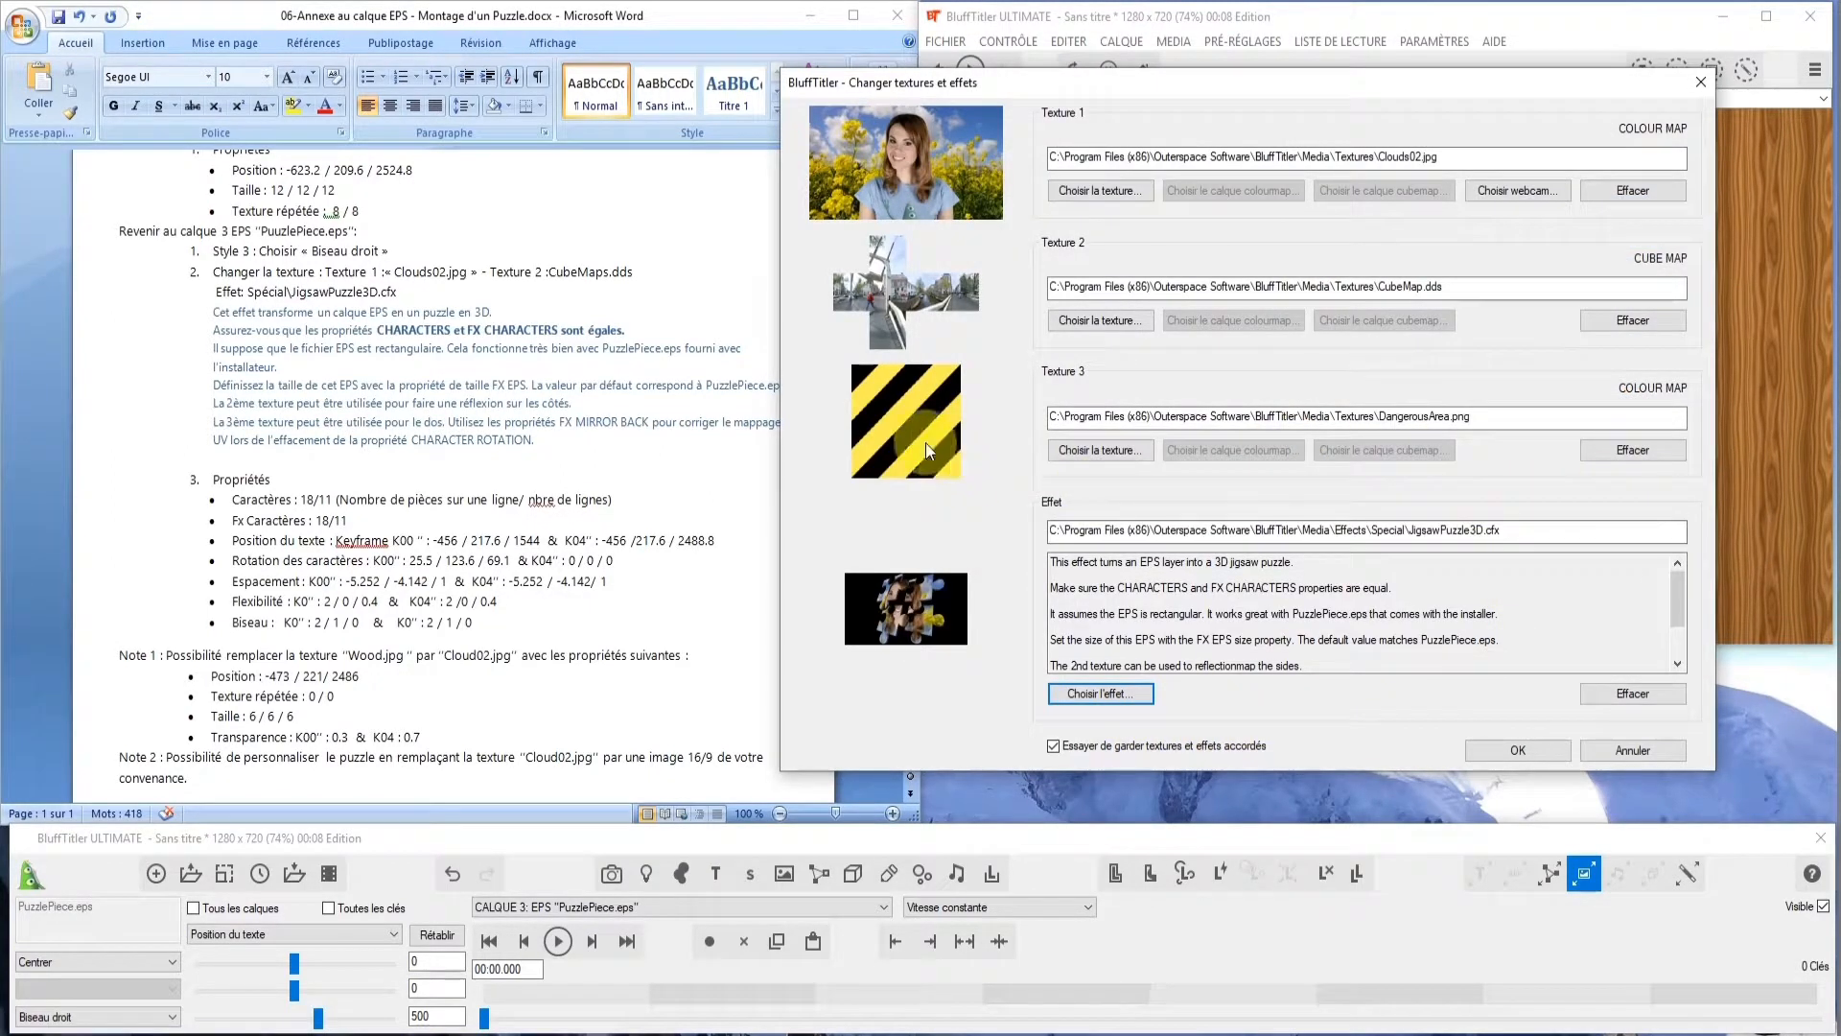
Clear Texture 3 of the EPS layer, apply the texture and effect changes, and bring up the remaining property instructions in the Word document
click(1097, 447)
click(1632, 449)
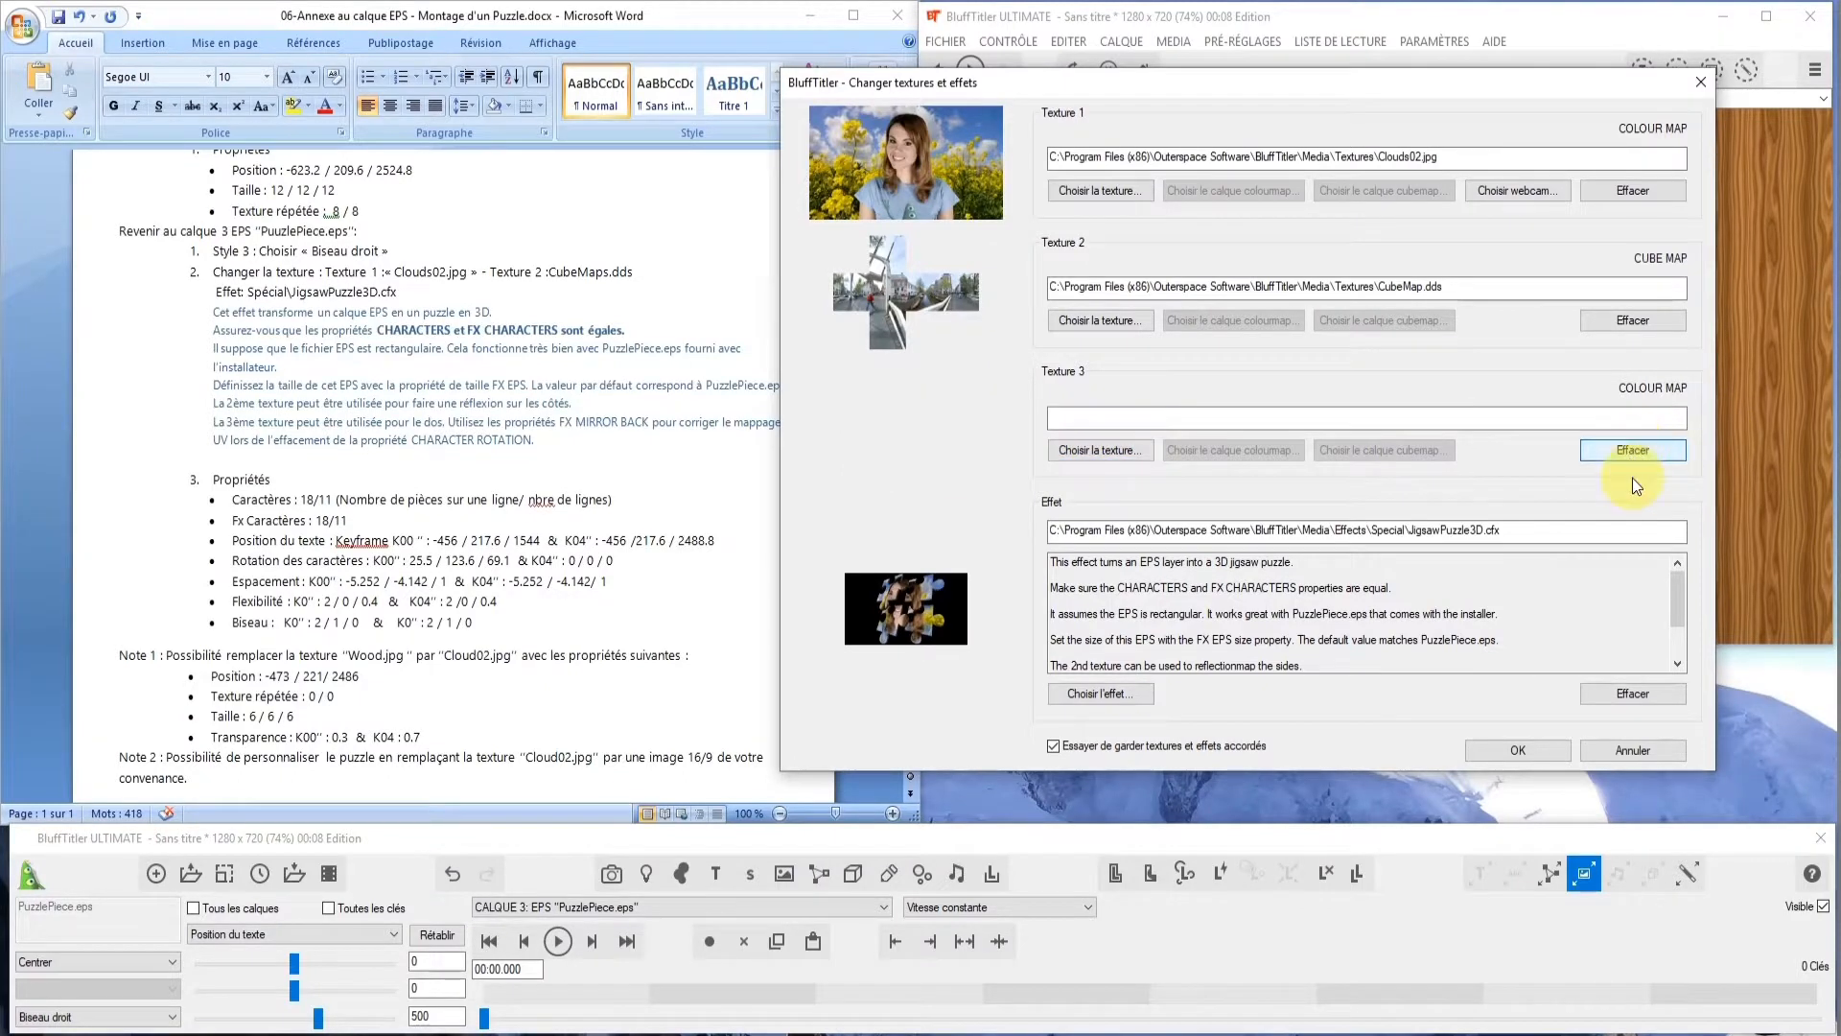
click(1521, 750)
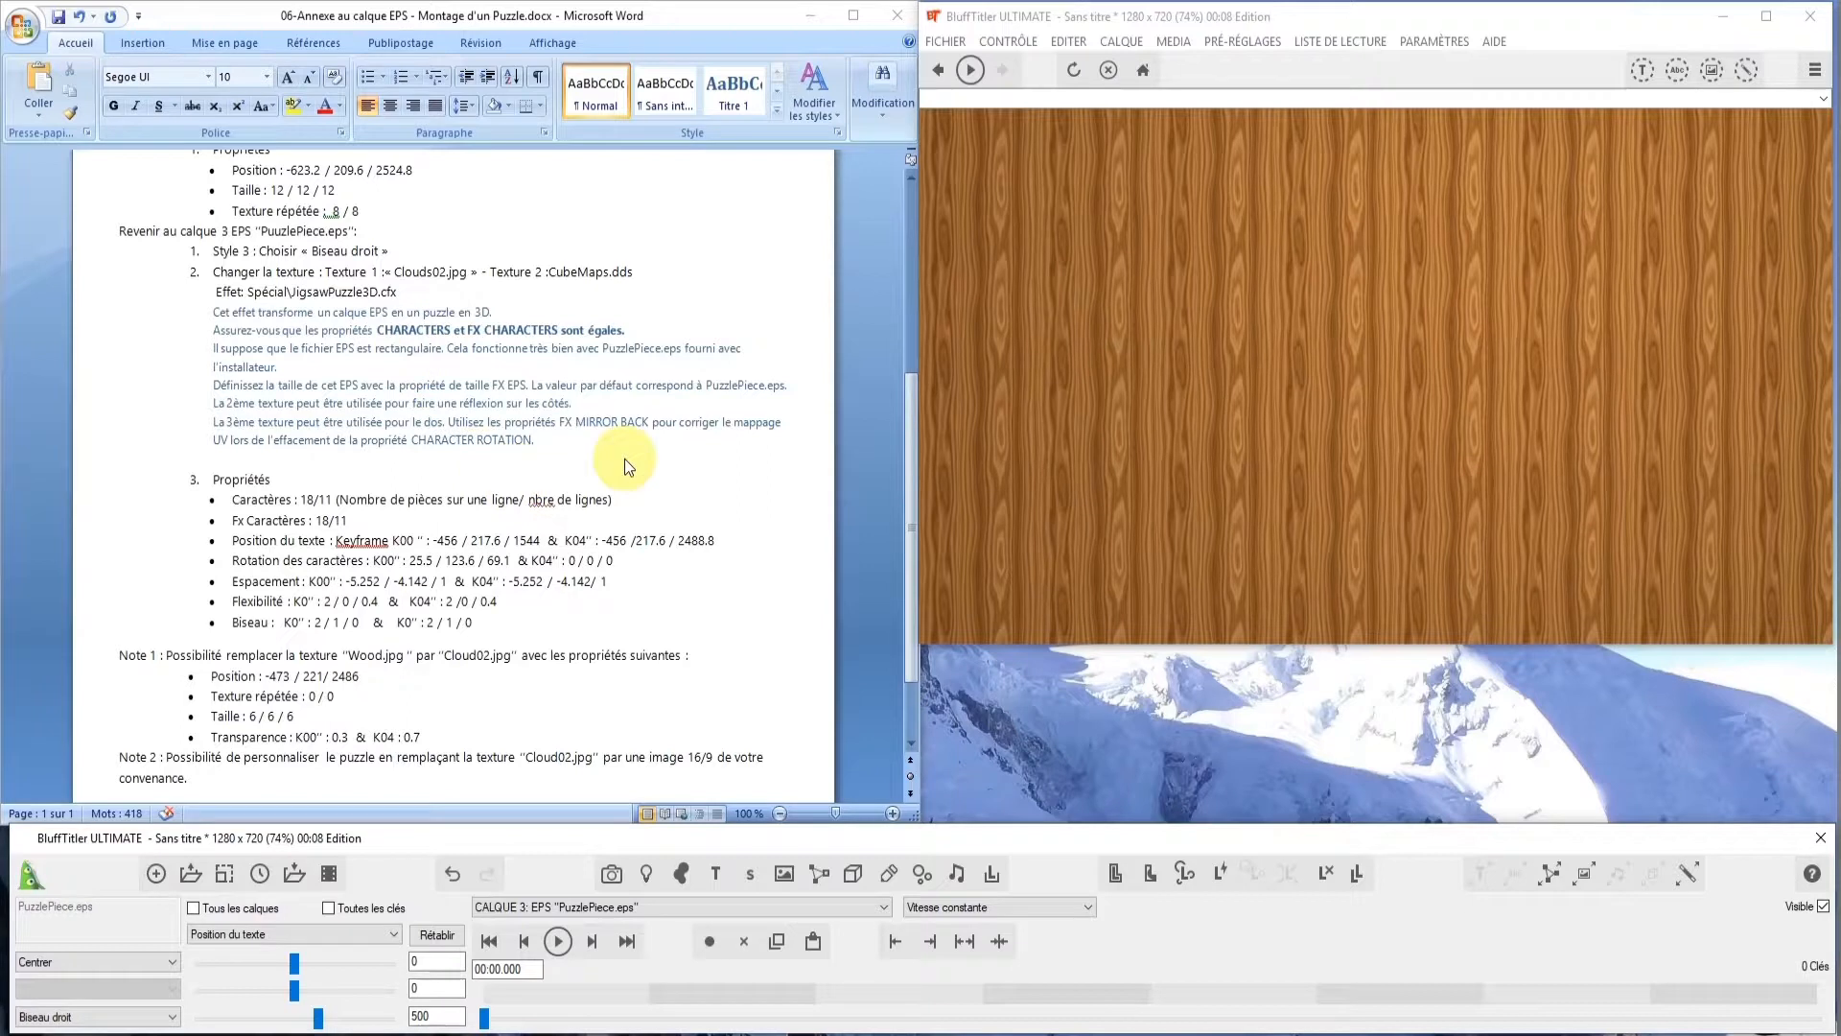
scroll(606, 443, down, 2)
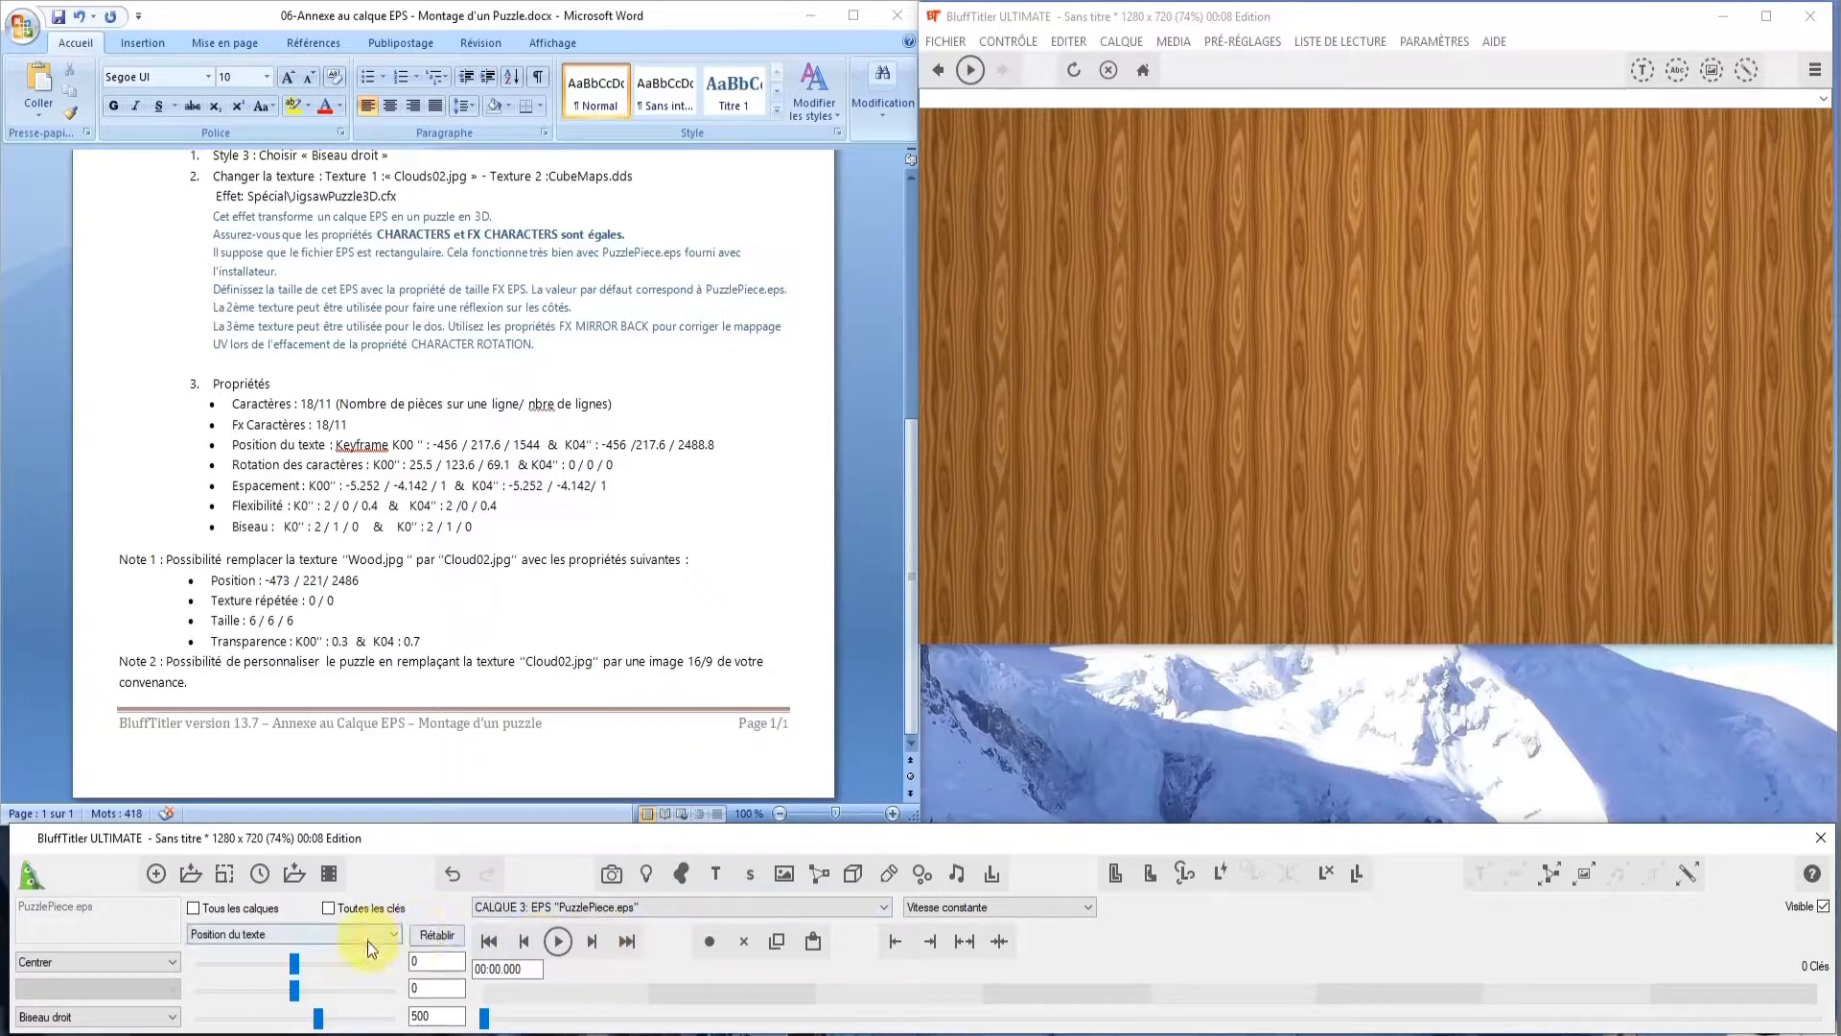
Set the EPS layer's Caractères property to 18 and 11, and check that FX Characters uses matching values
click(395, 934)
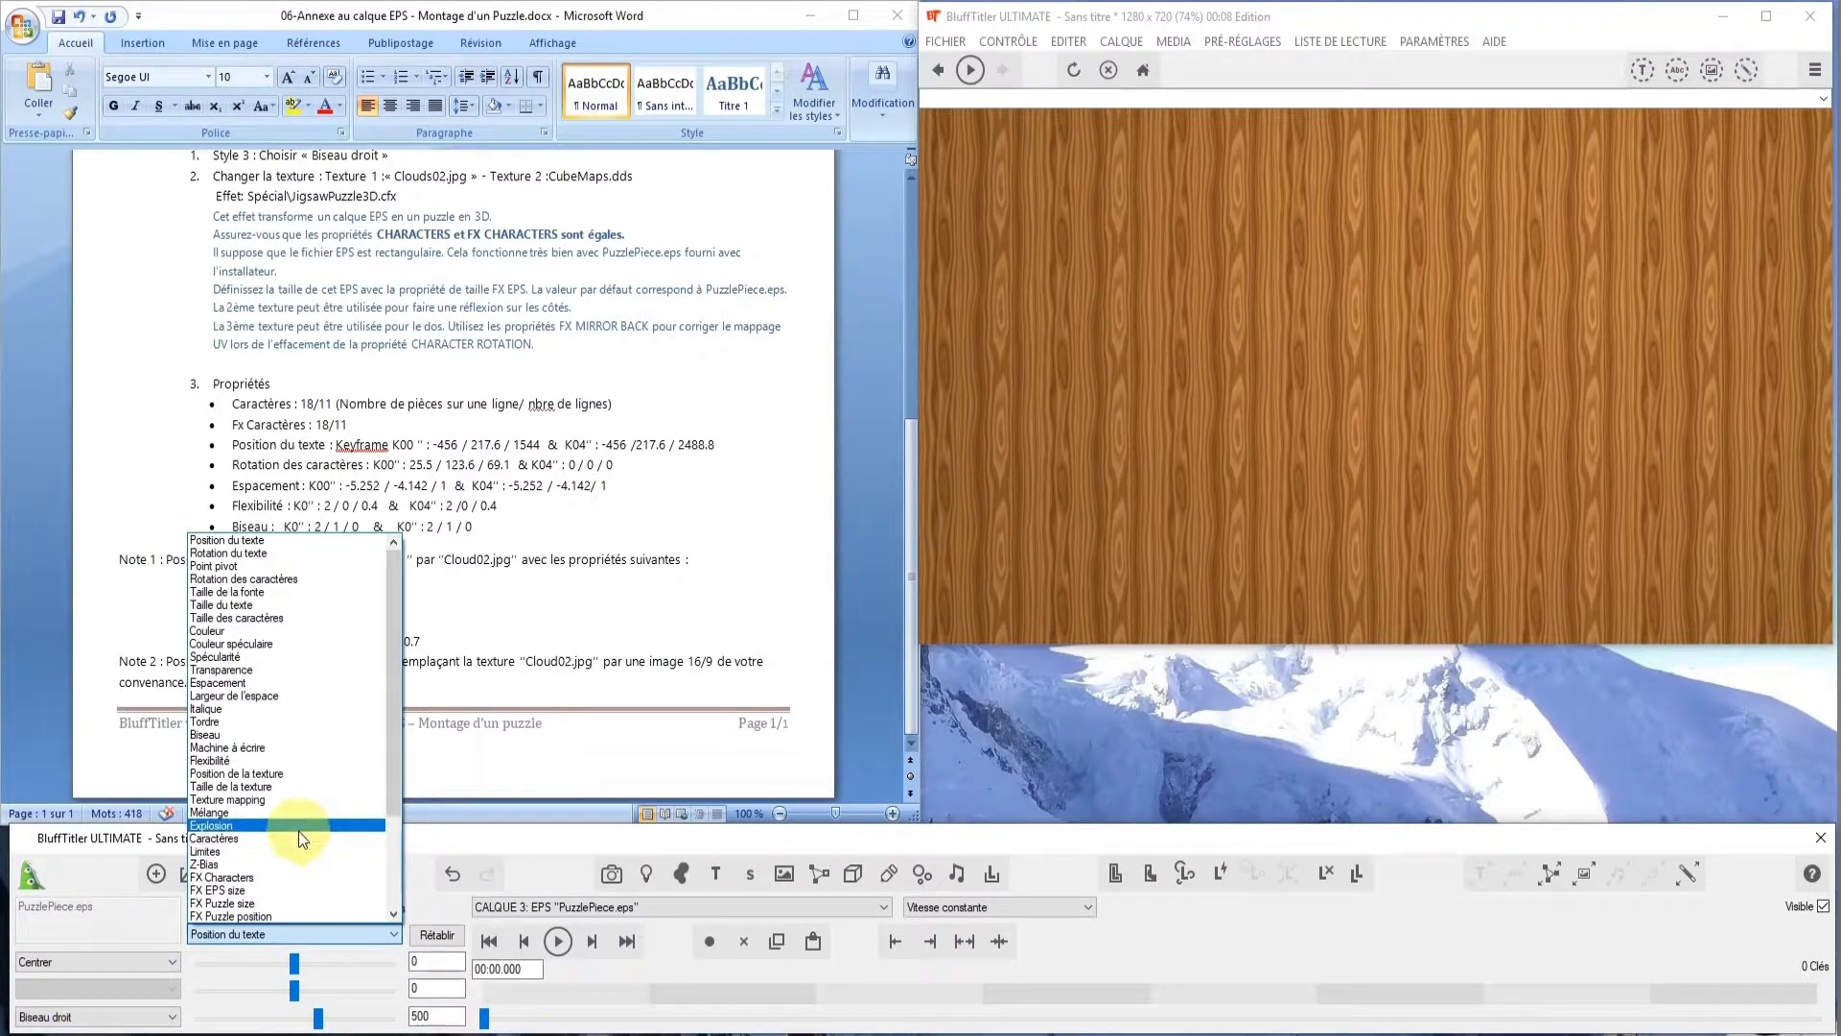
click(301, 838)
click(424, 958)
text(8)
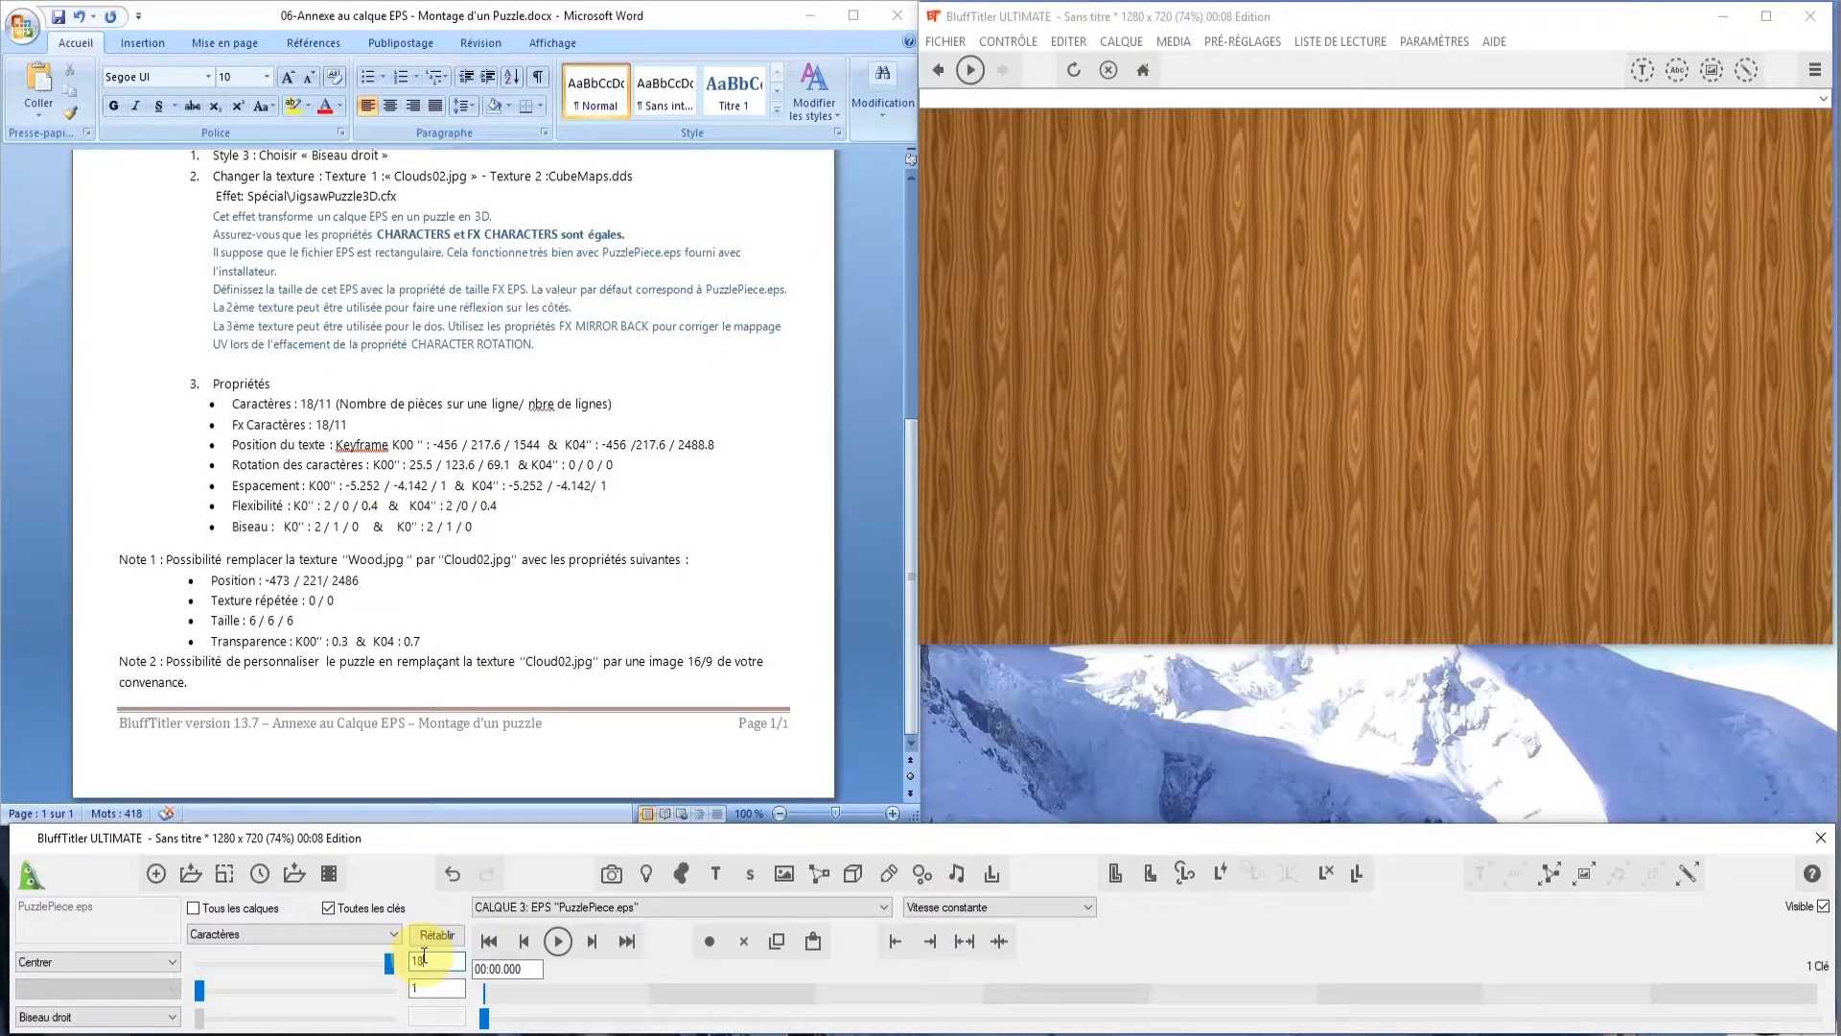
click(430, 989)
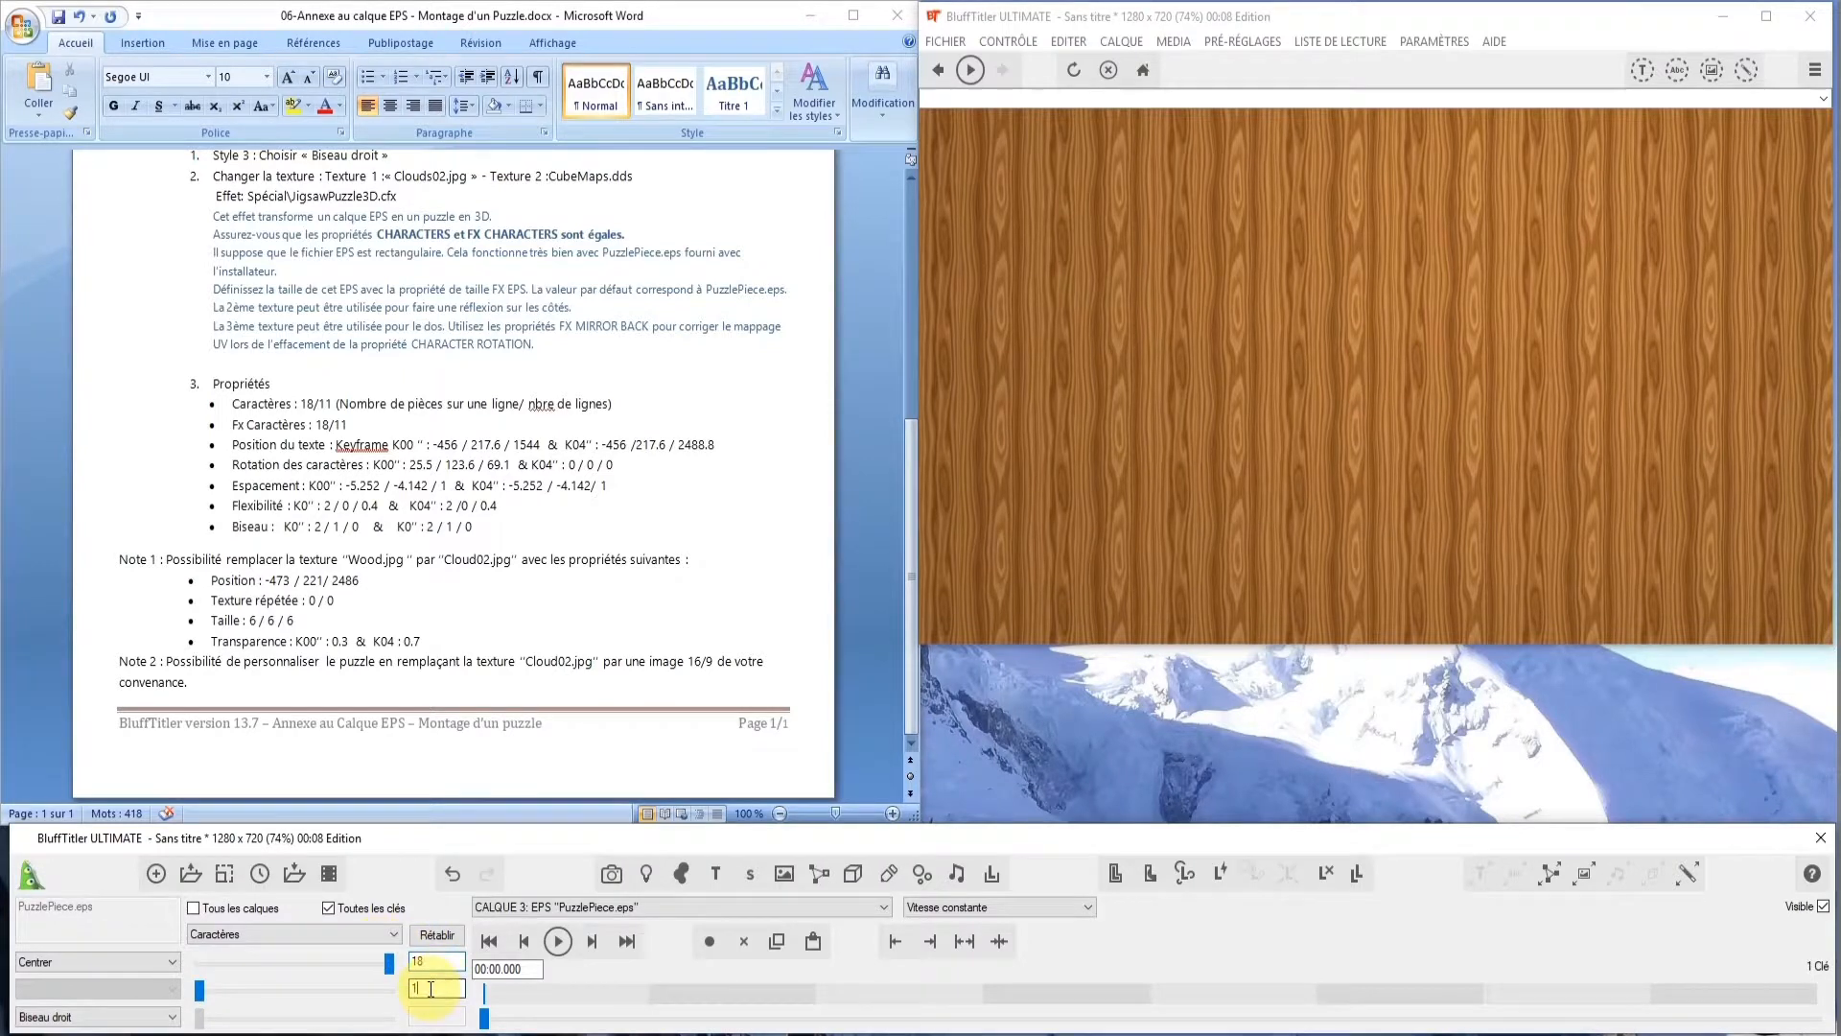
text(1)
click(395, 934)
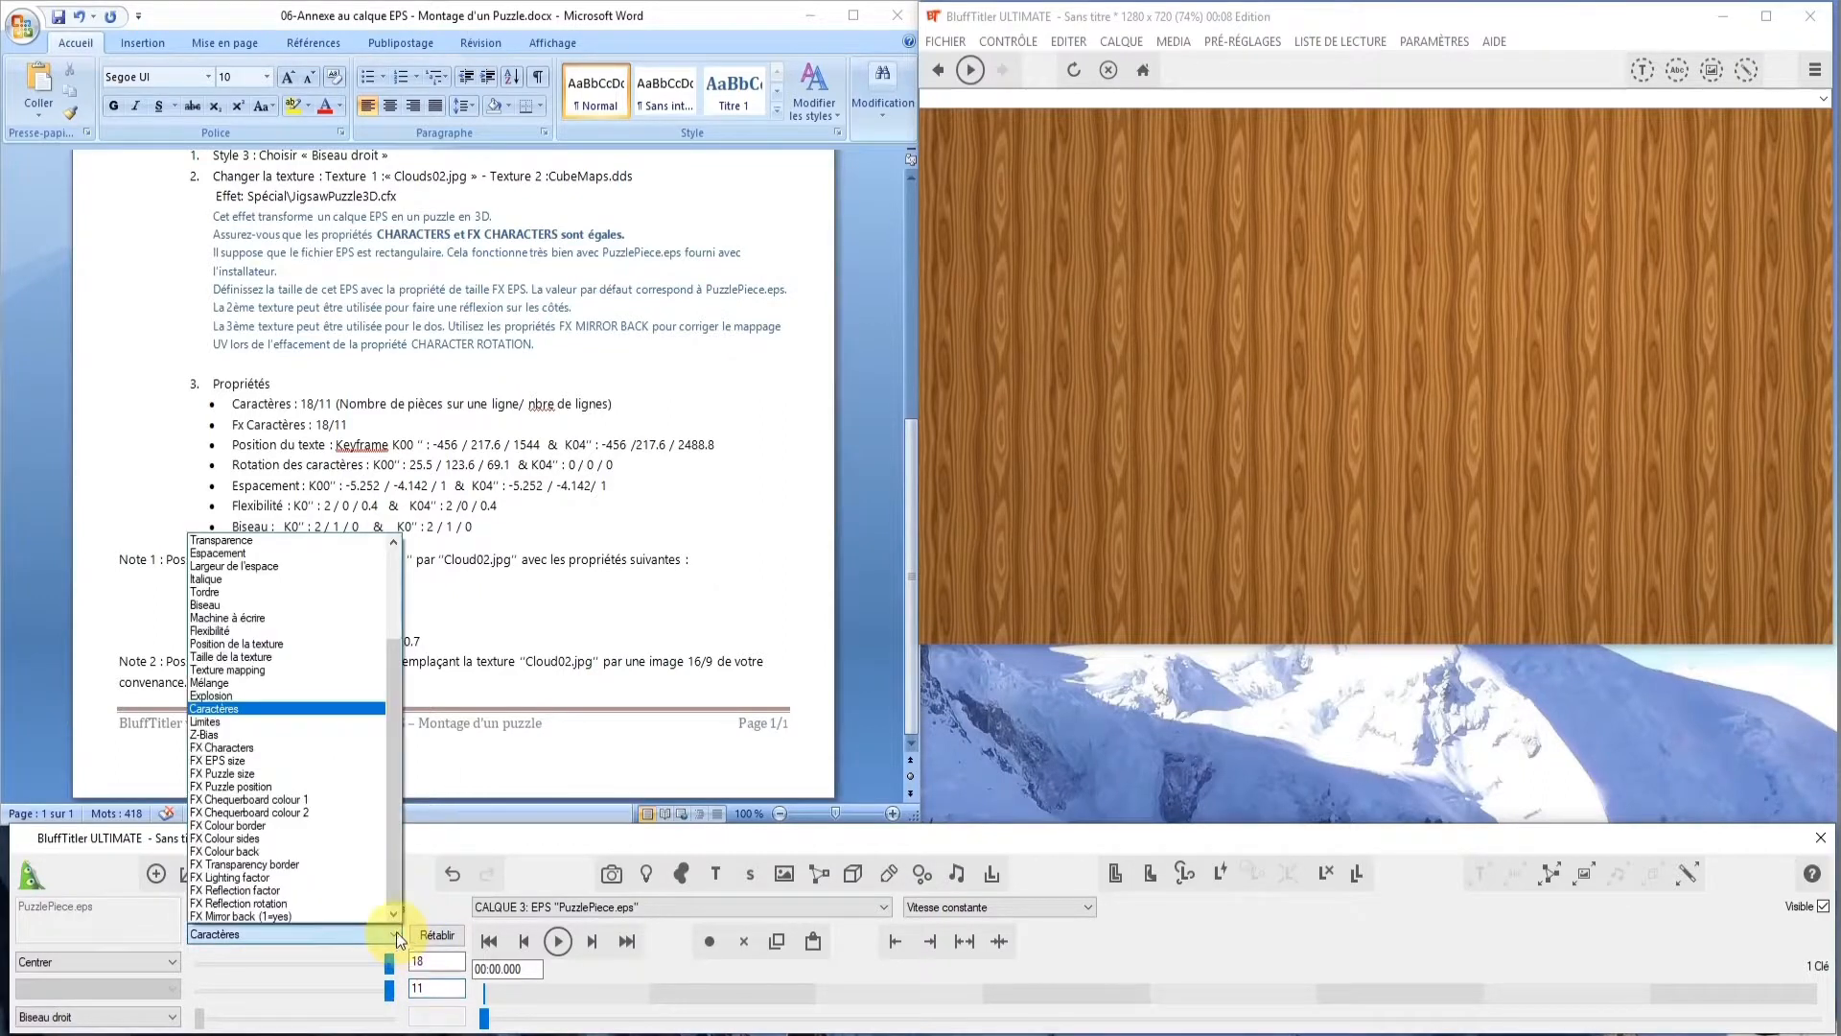
click(227, 749)
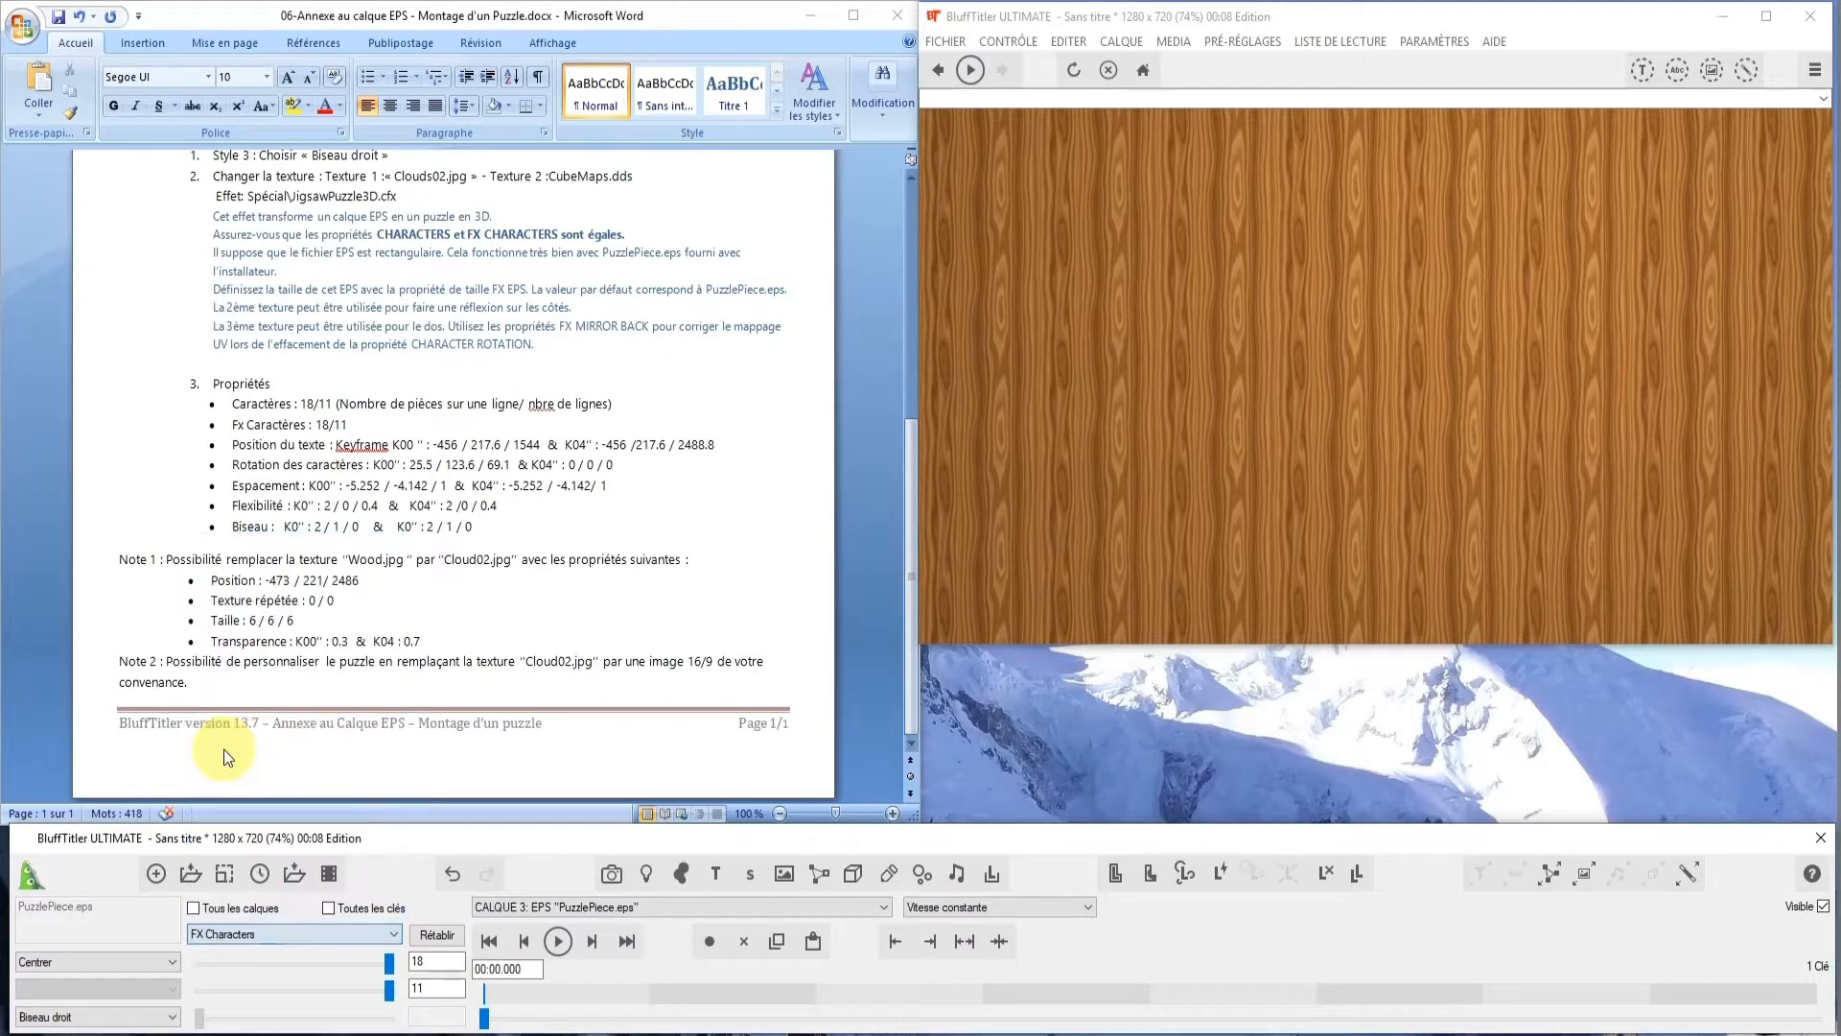
Set the EPS layer's Position du texte at 0 seconds to -456 / 217.6 / 1544
click(395, 936)
drag(397, 859, 423, 773)
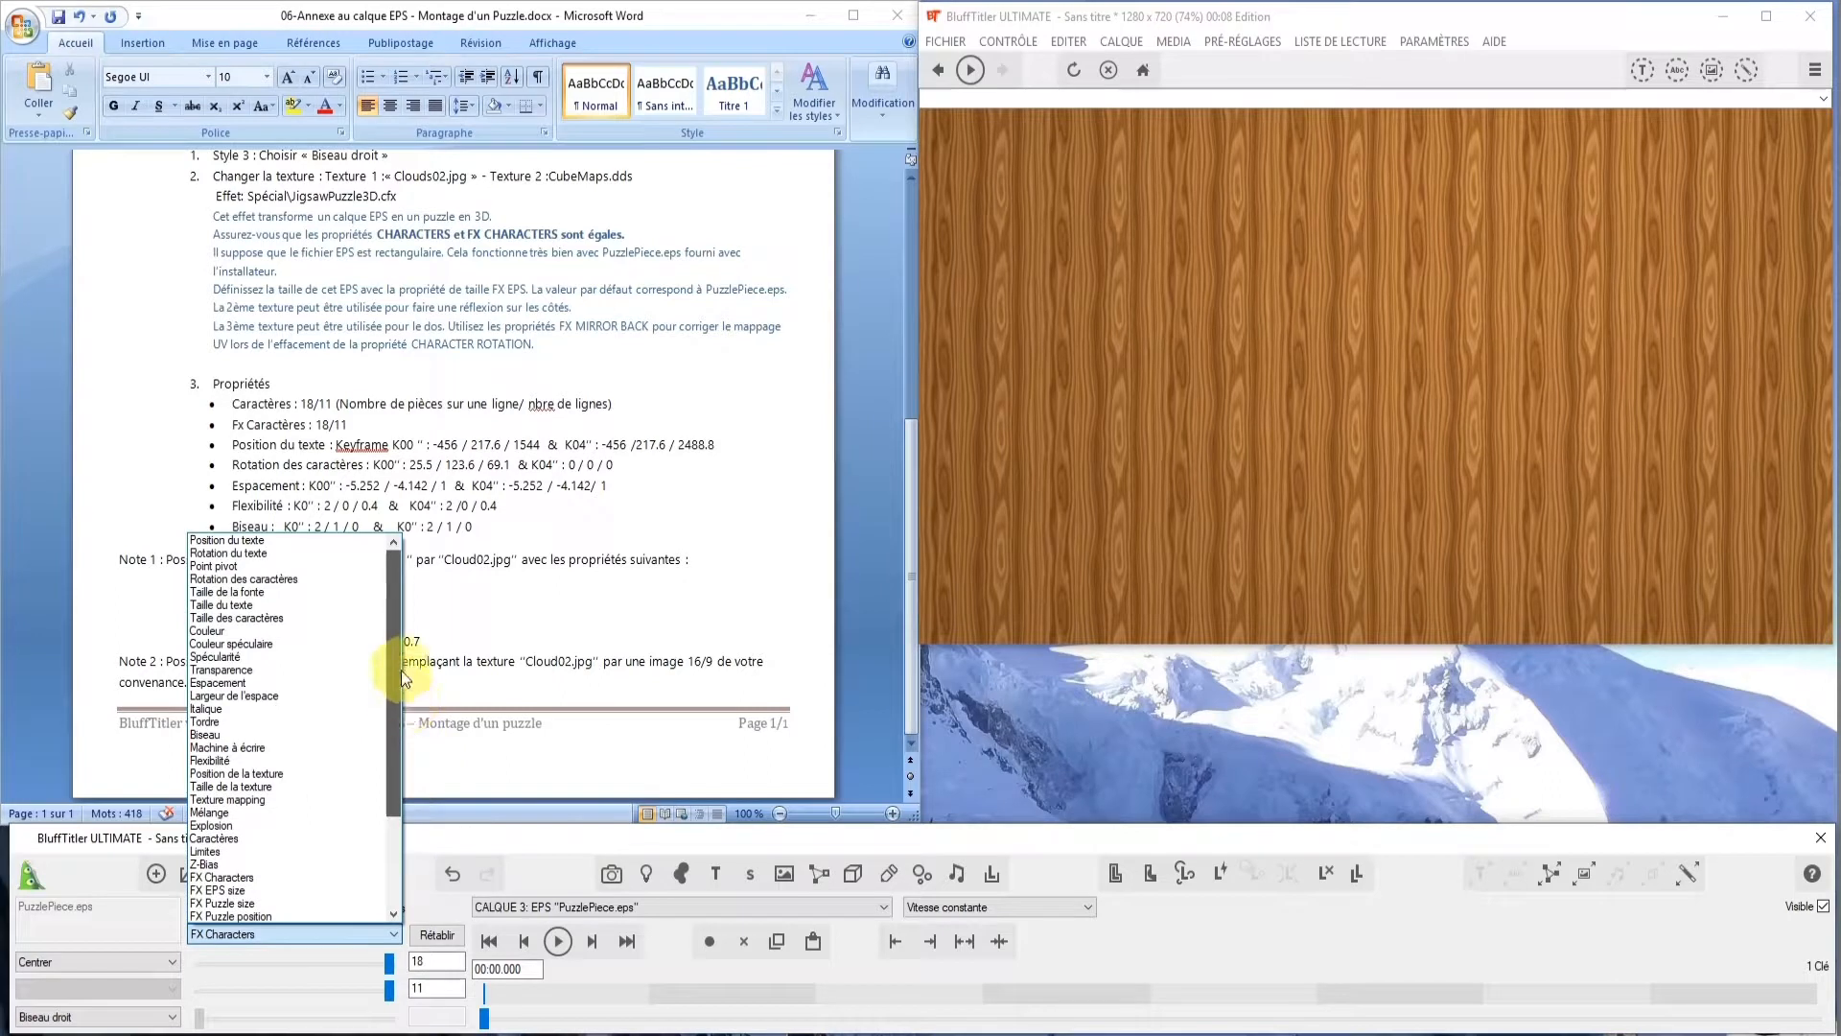
click(267, 541)
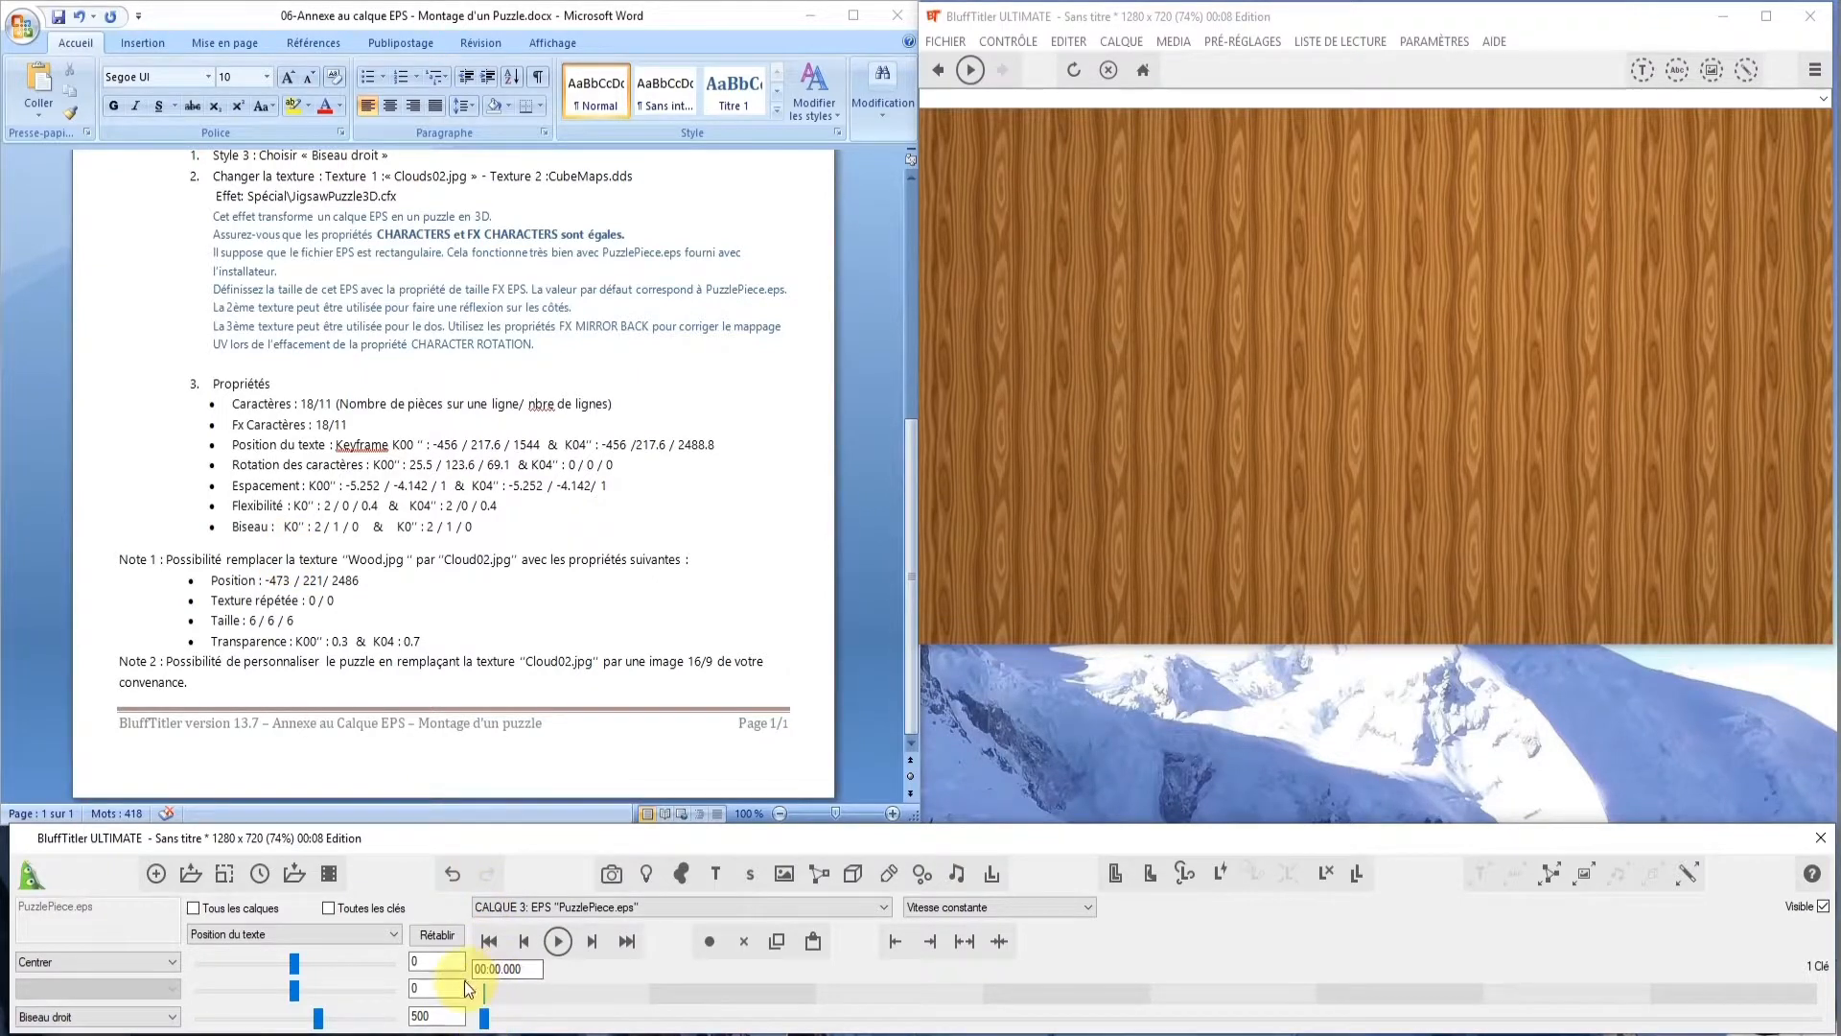
double_click(428, 965)
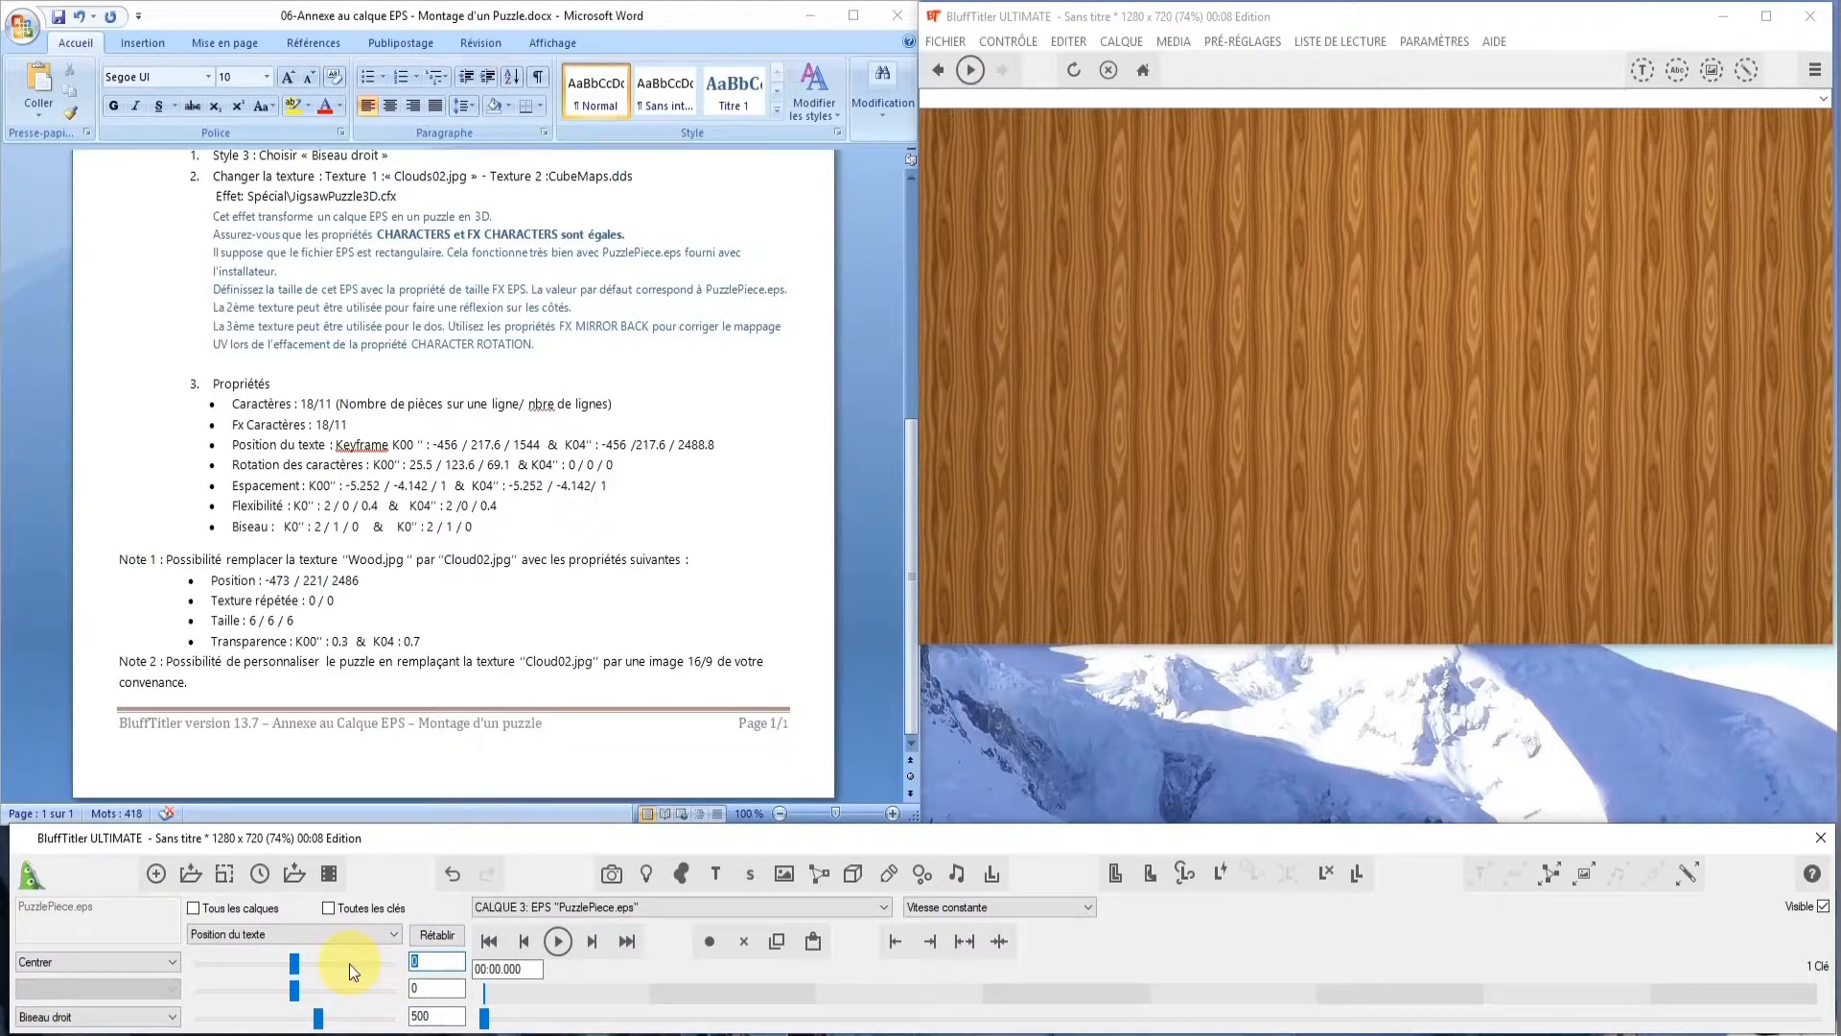
text(-456)
click(419, 993)
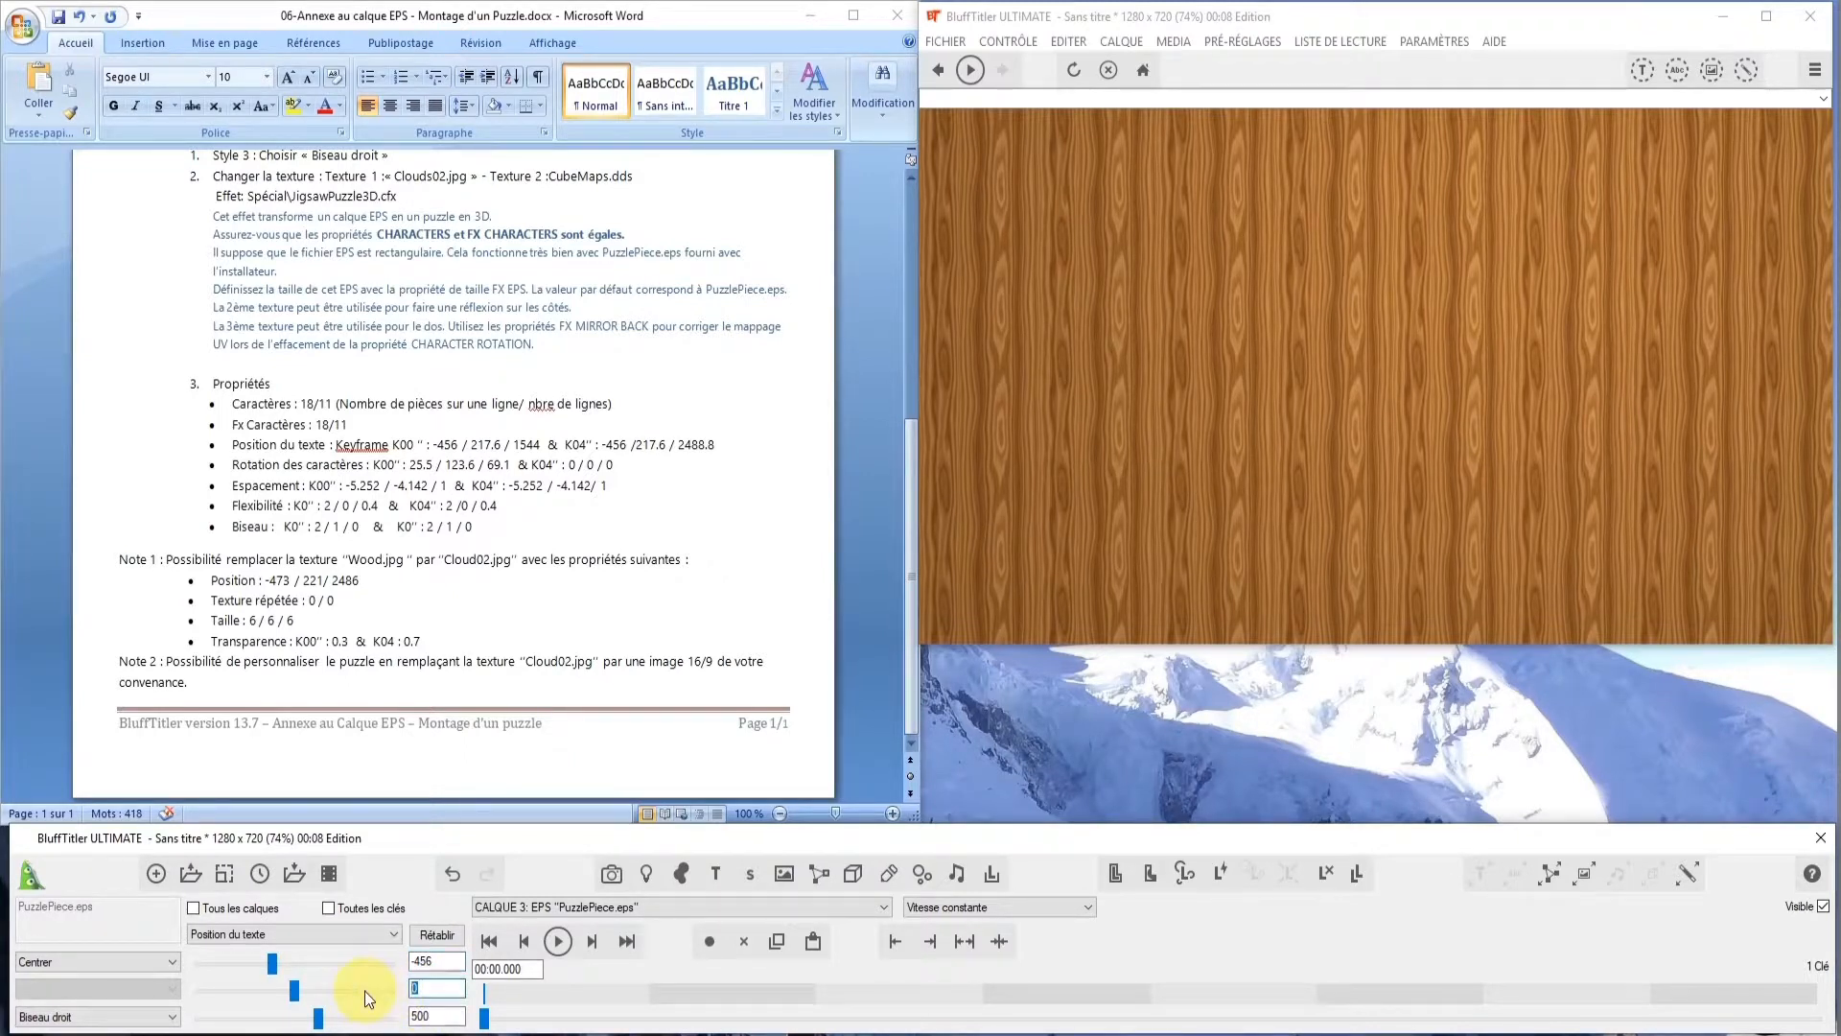
text(217.6)
click(430, 1017)
drag(430, 1019, 383, 1021)
text(1544)
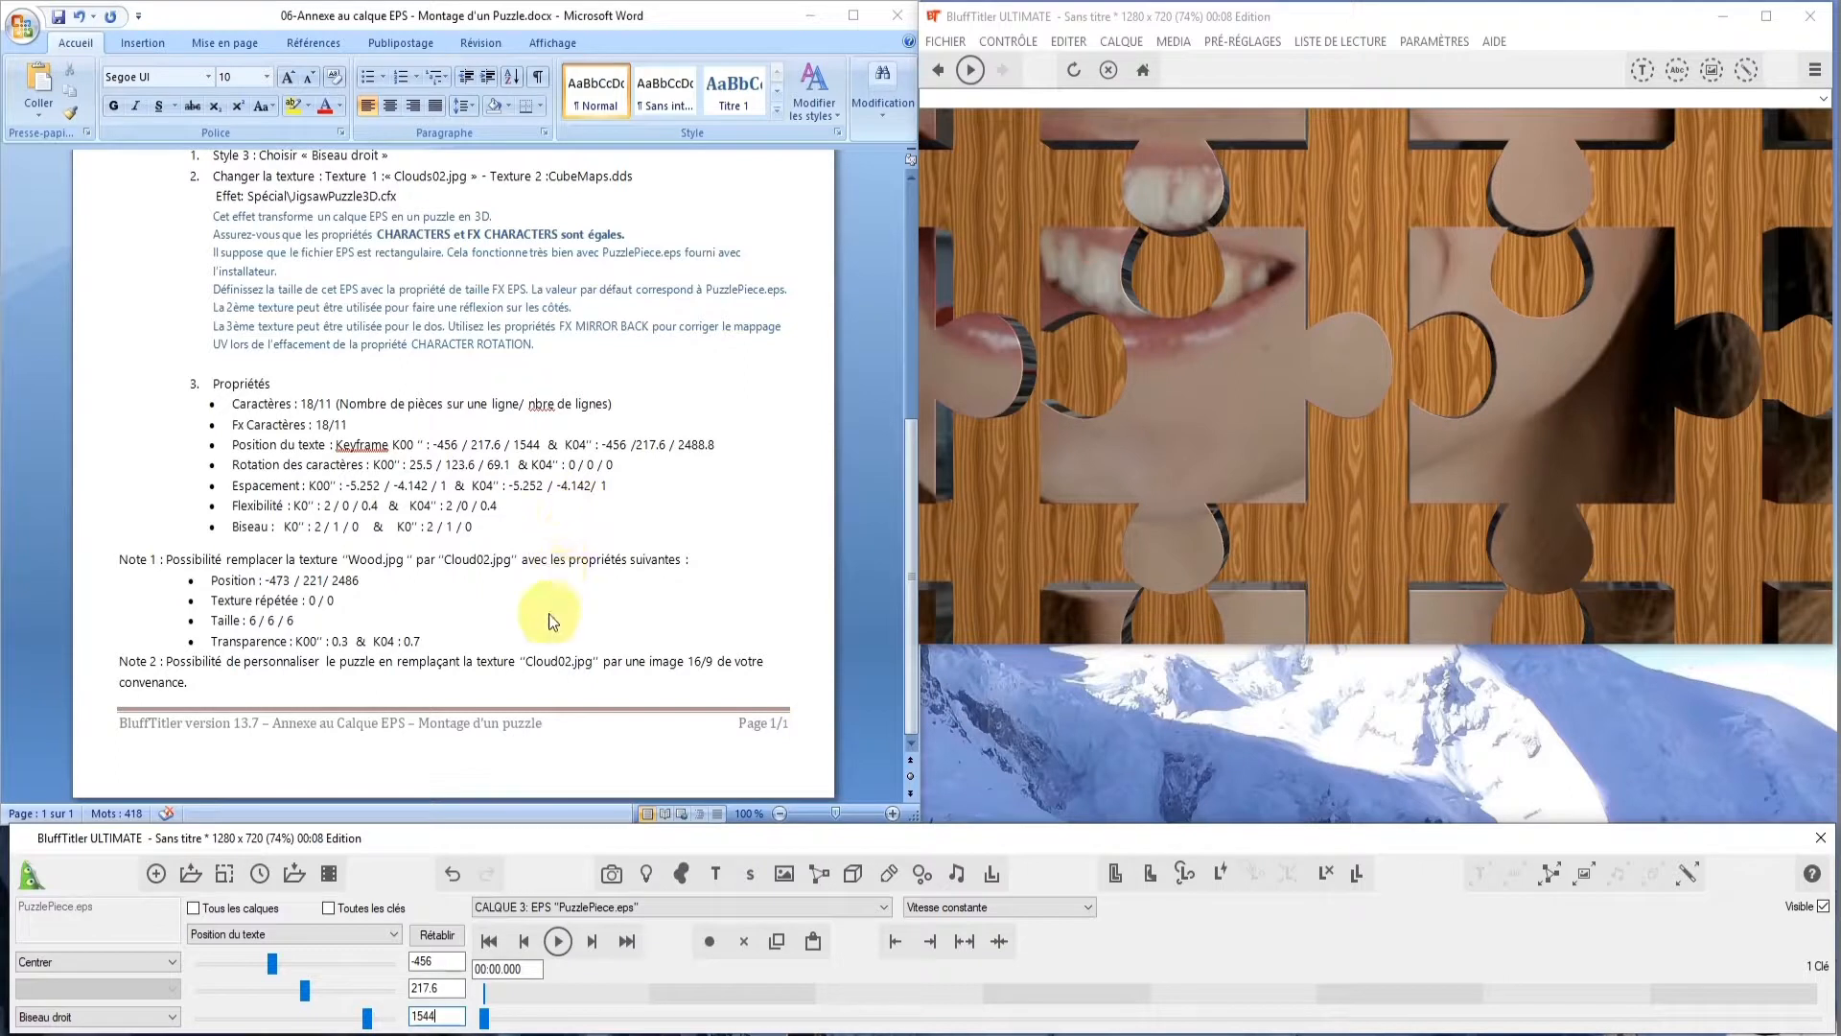
Add a Position du texte keyframe at 4 seconds with the third value set to 2488.8
drag(504, 971, 497, 971)
text(4)
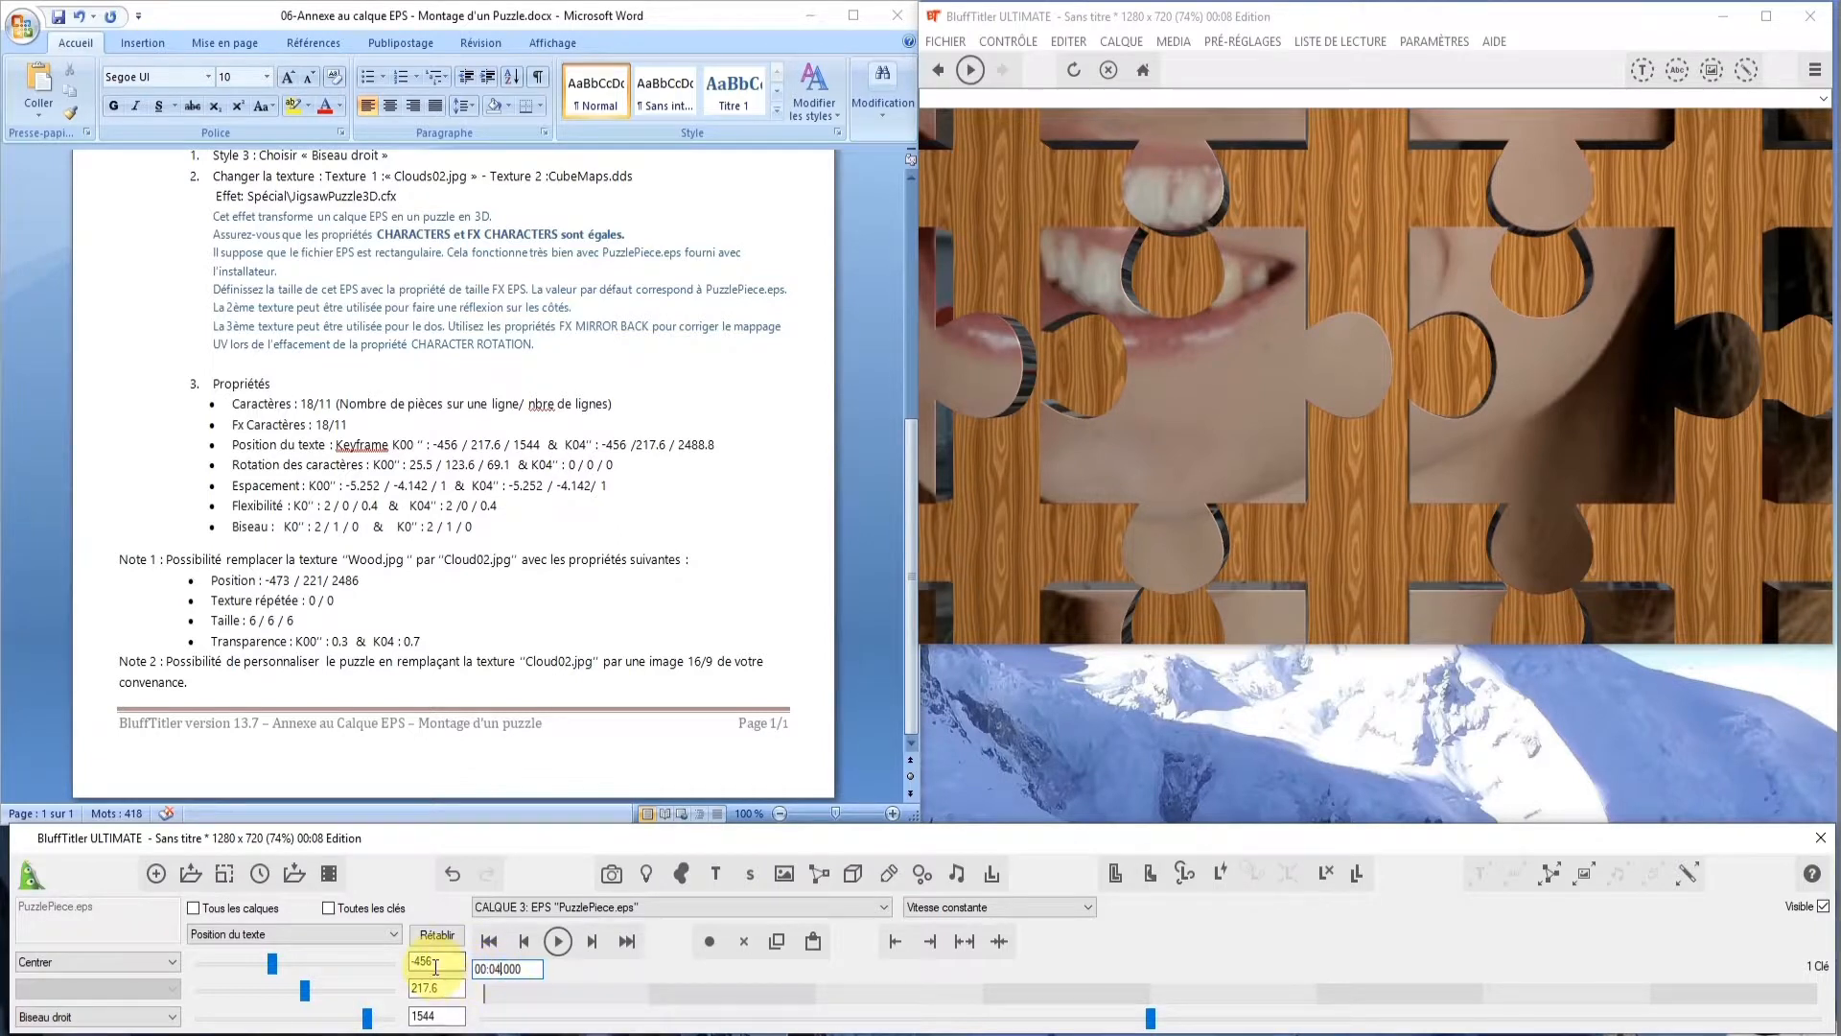
double_click(436, 1016)
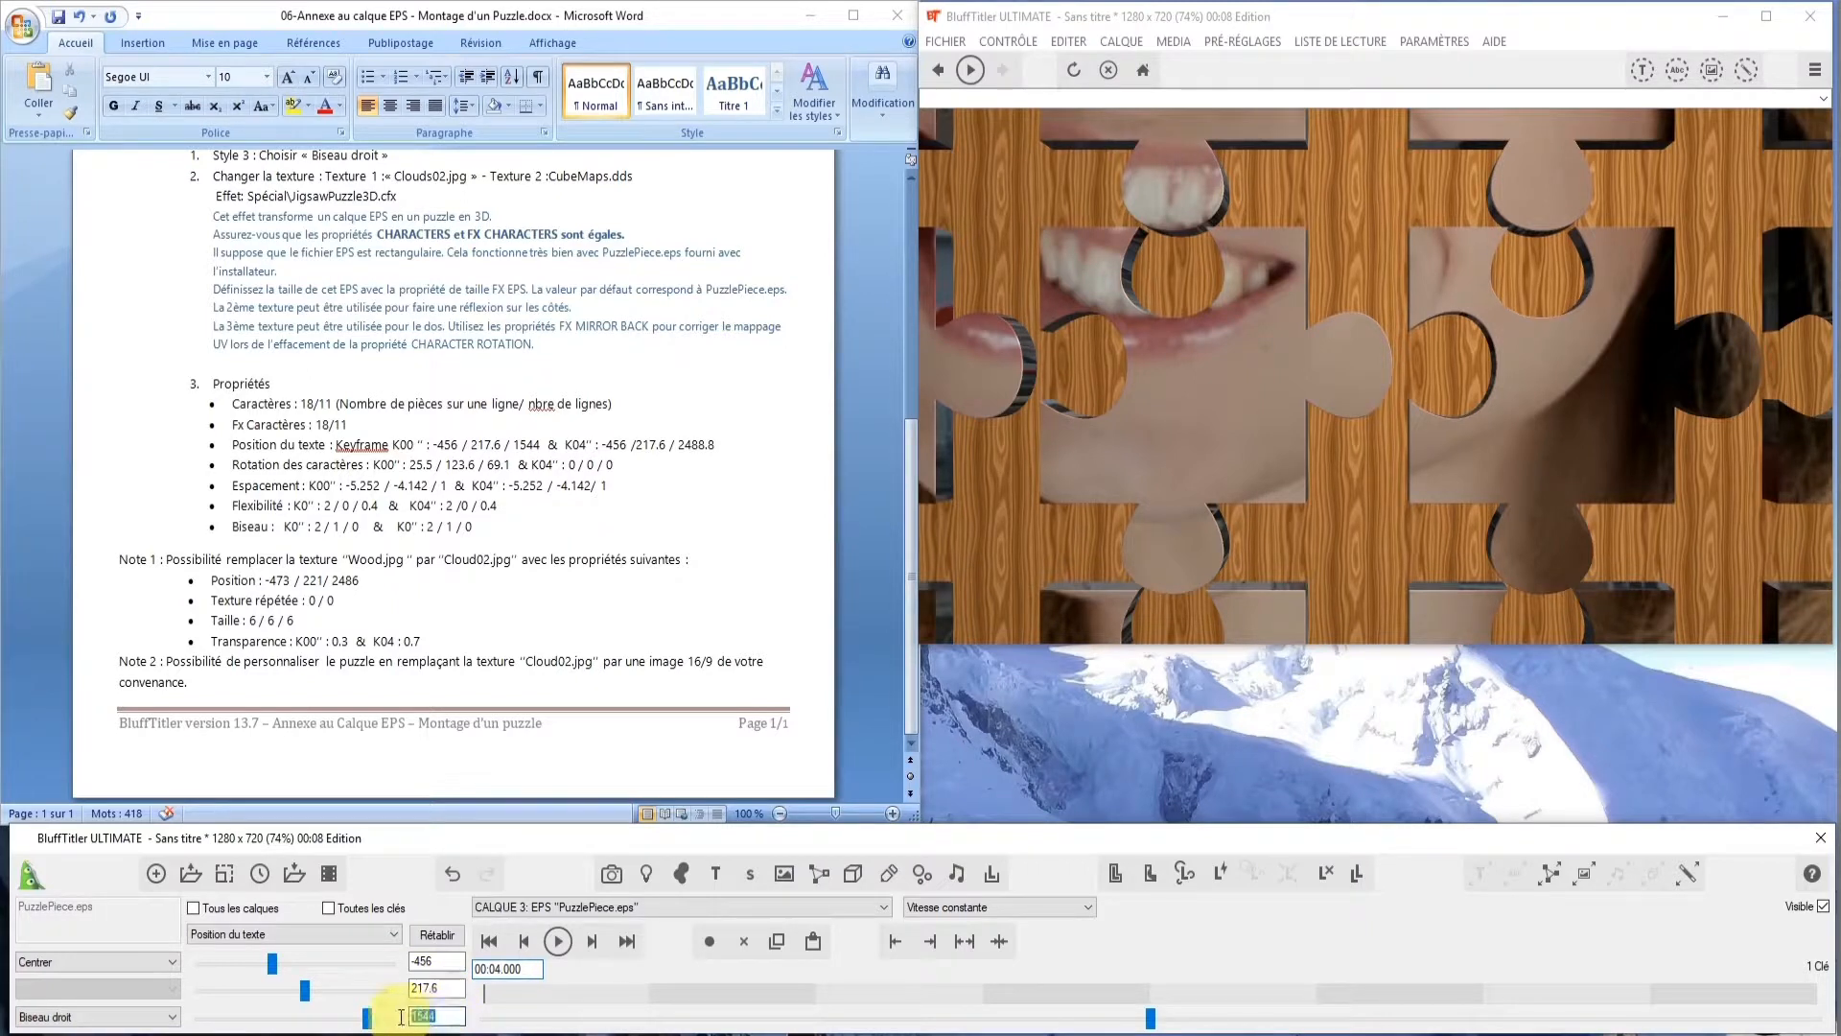
text(2488.8)
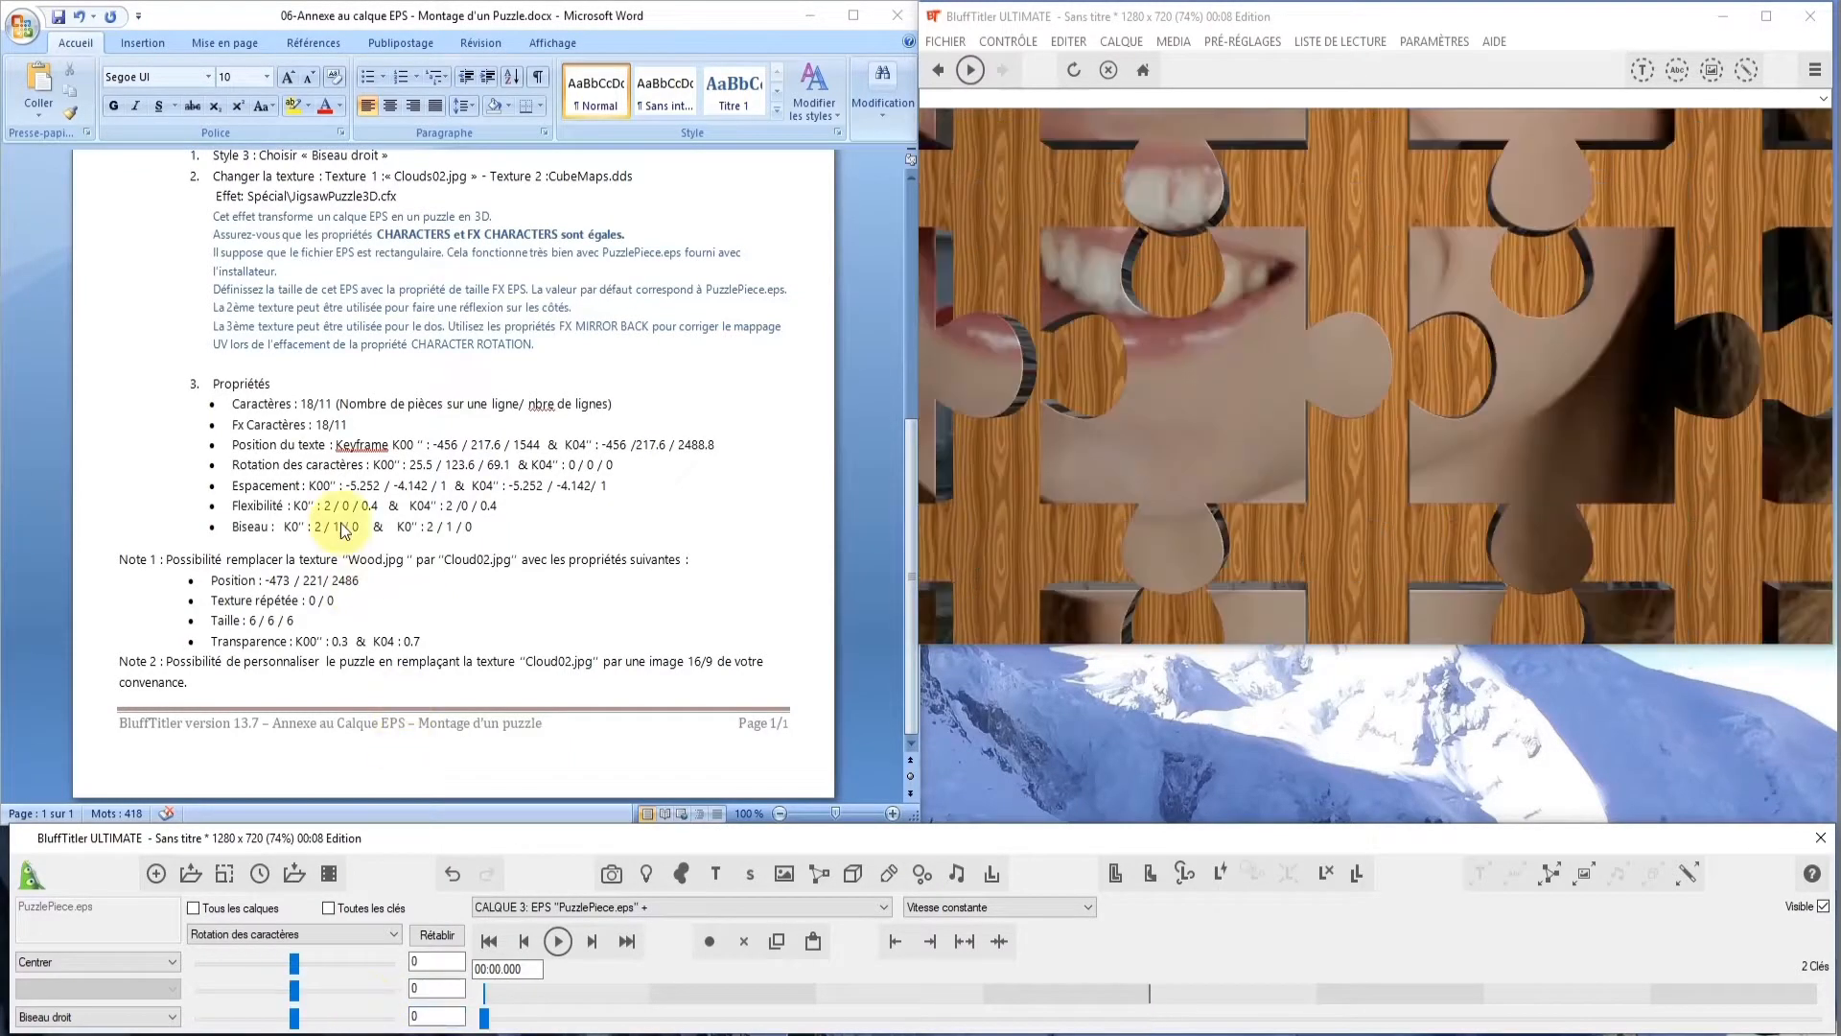
Set Rotation des caractères at the 0-second keyframe to 25.5 / 123.6 / 69.1 and check the rotation at the 4-second keyframe
click(413, 961)
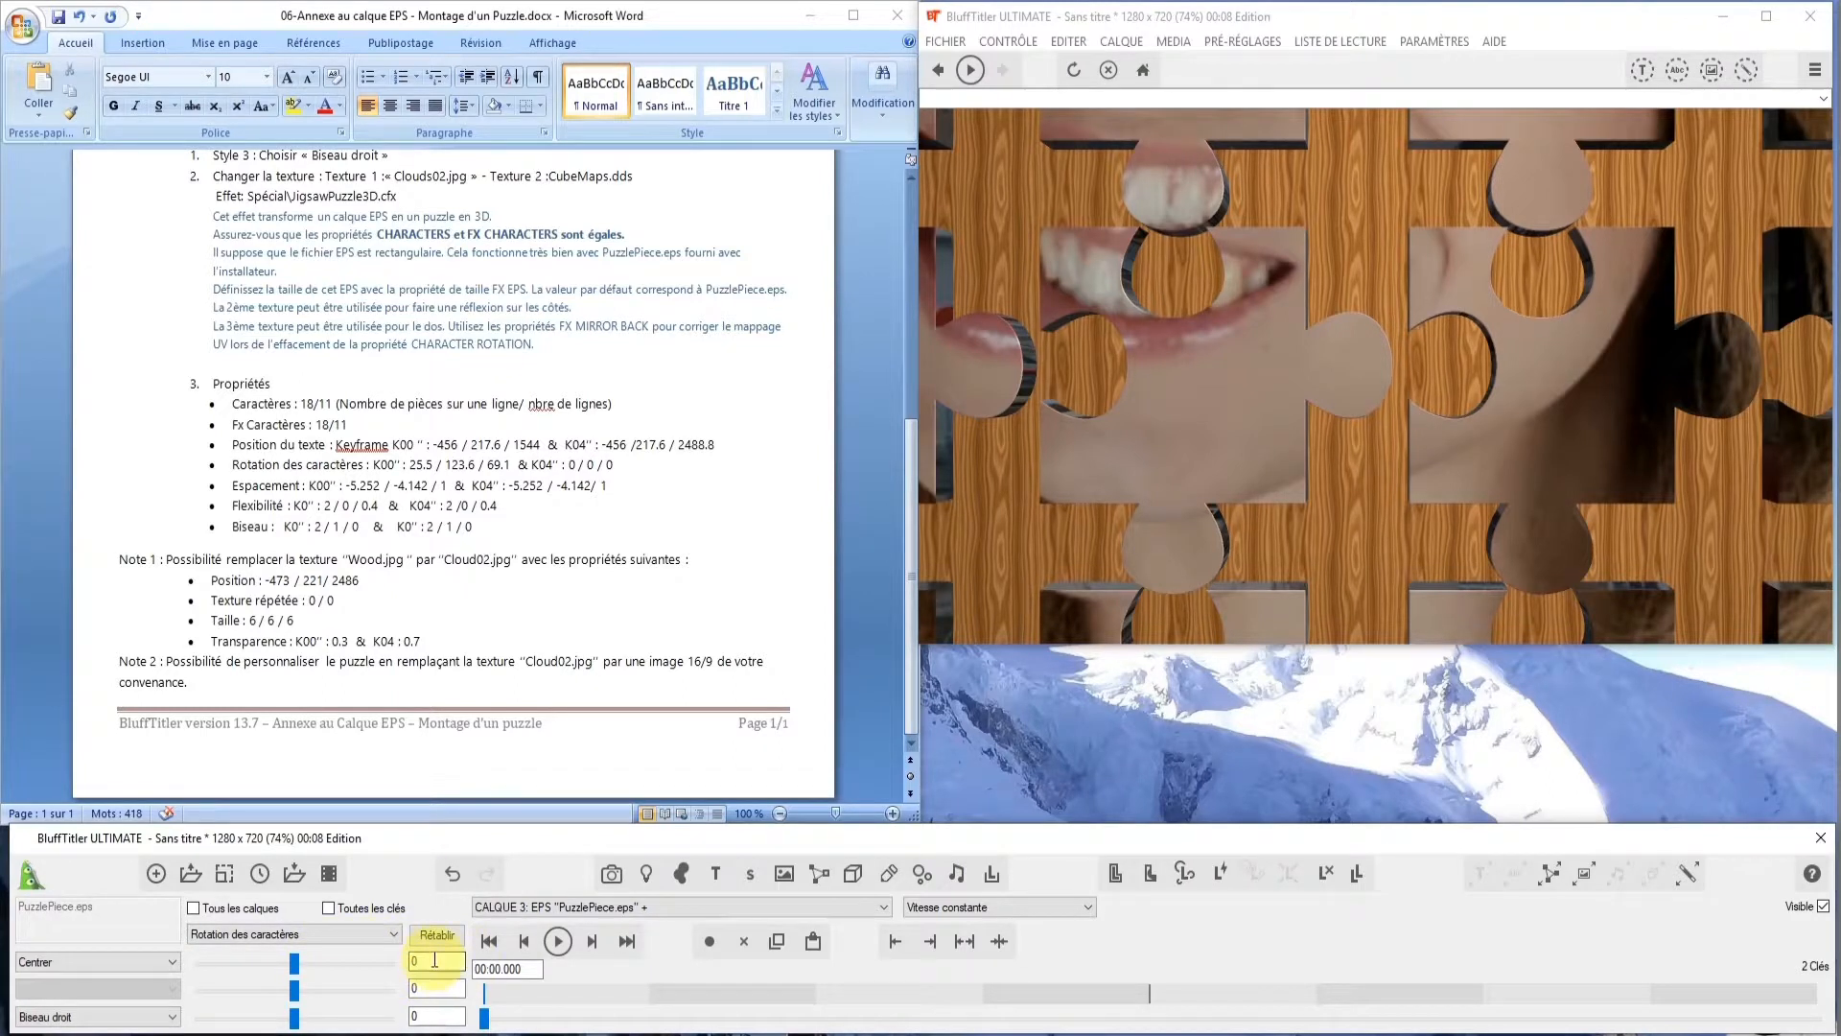
drag(426, 961, 387, 960)
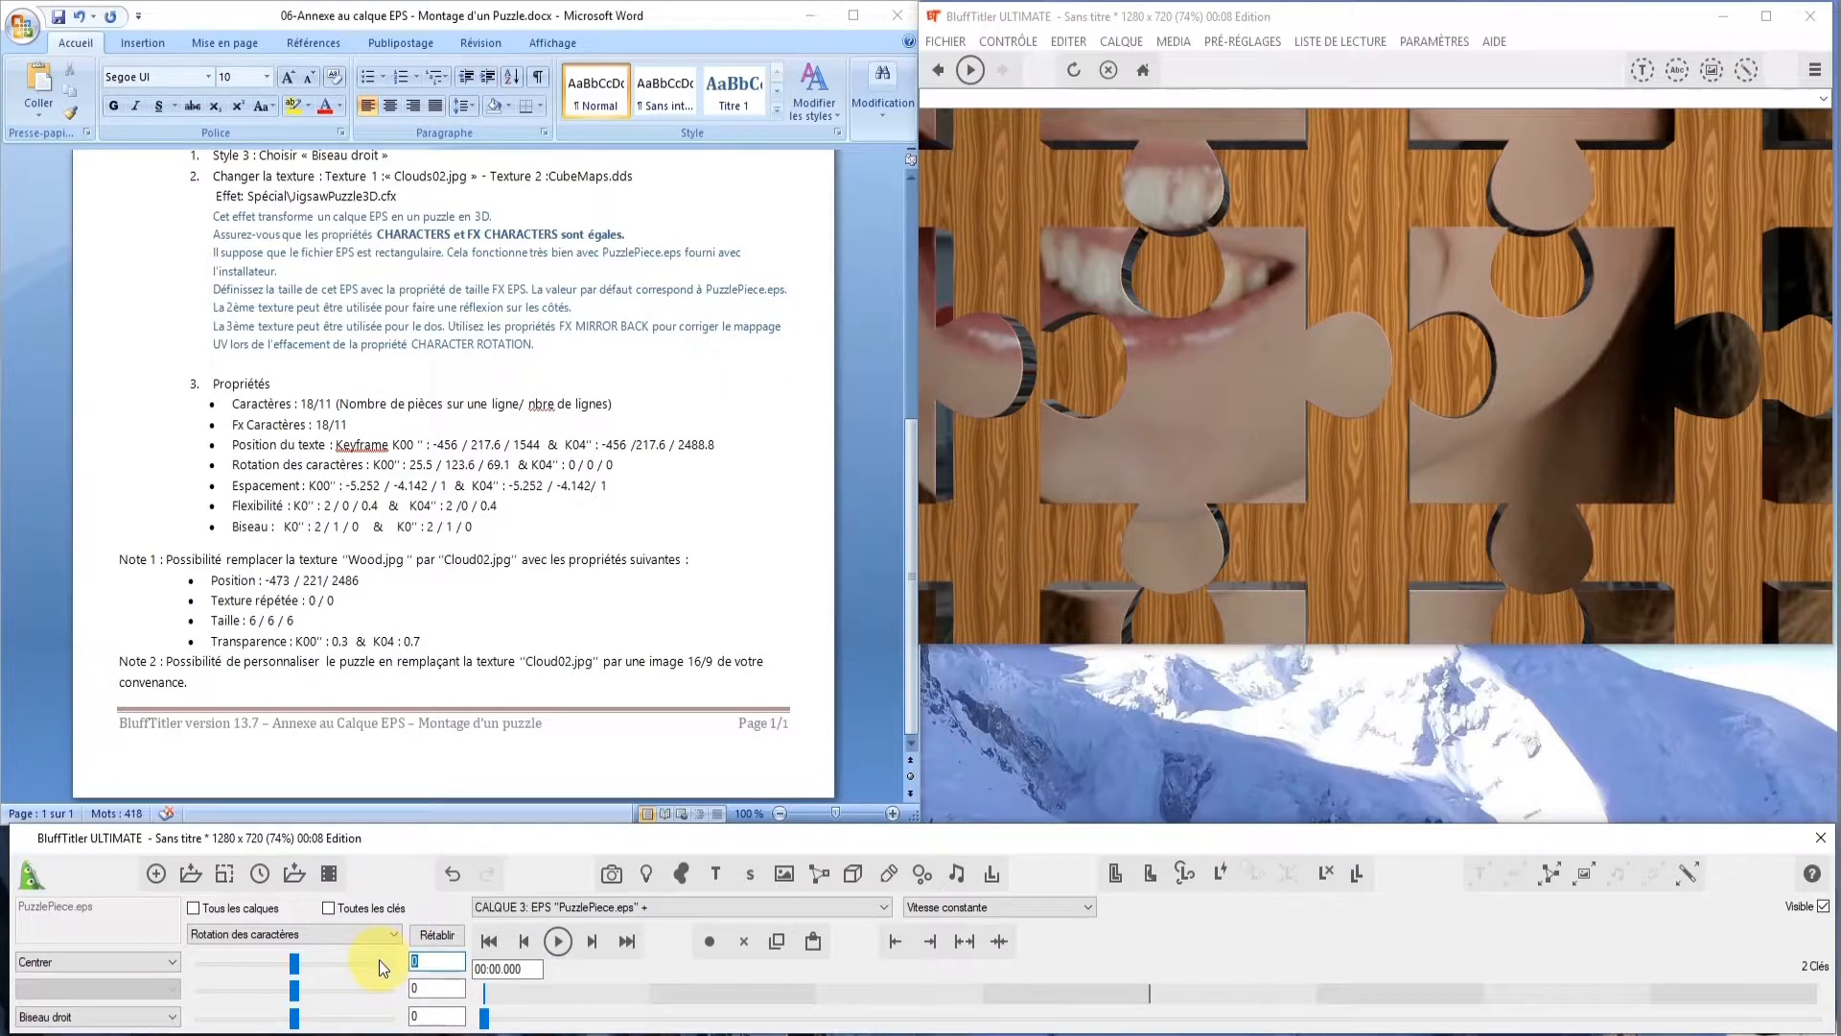
text(25.5)
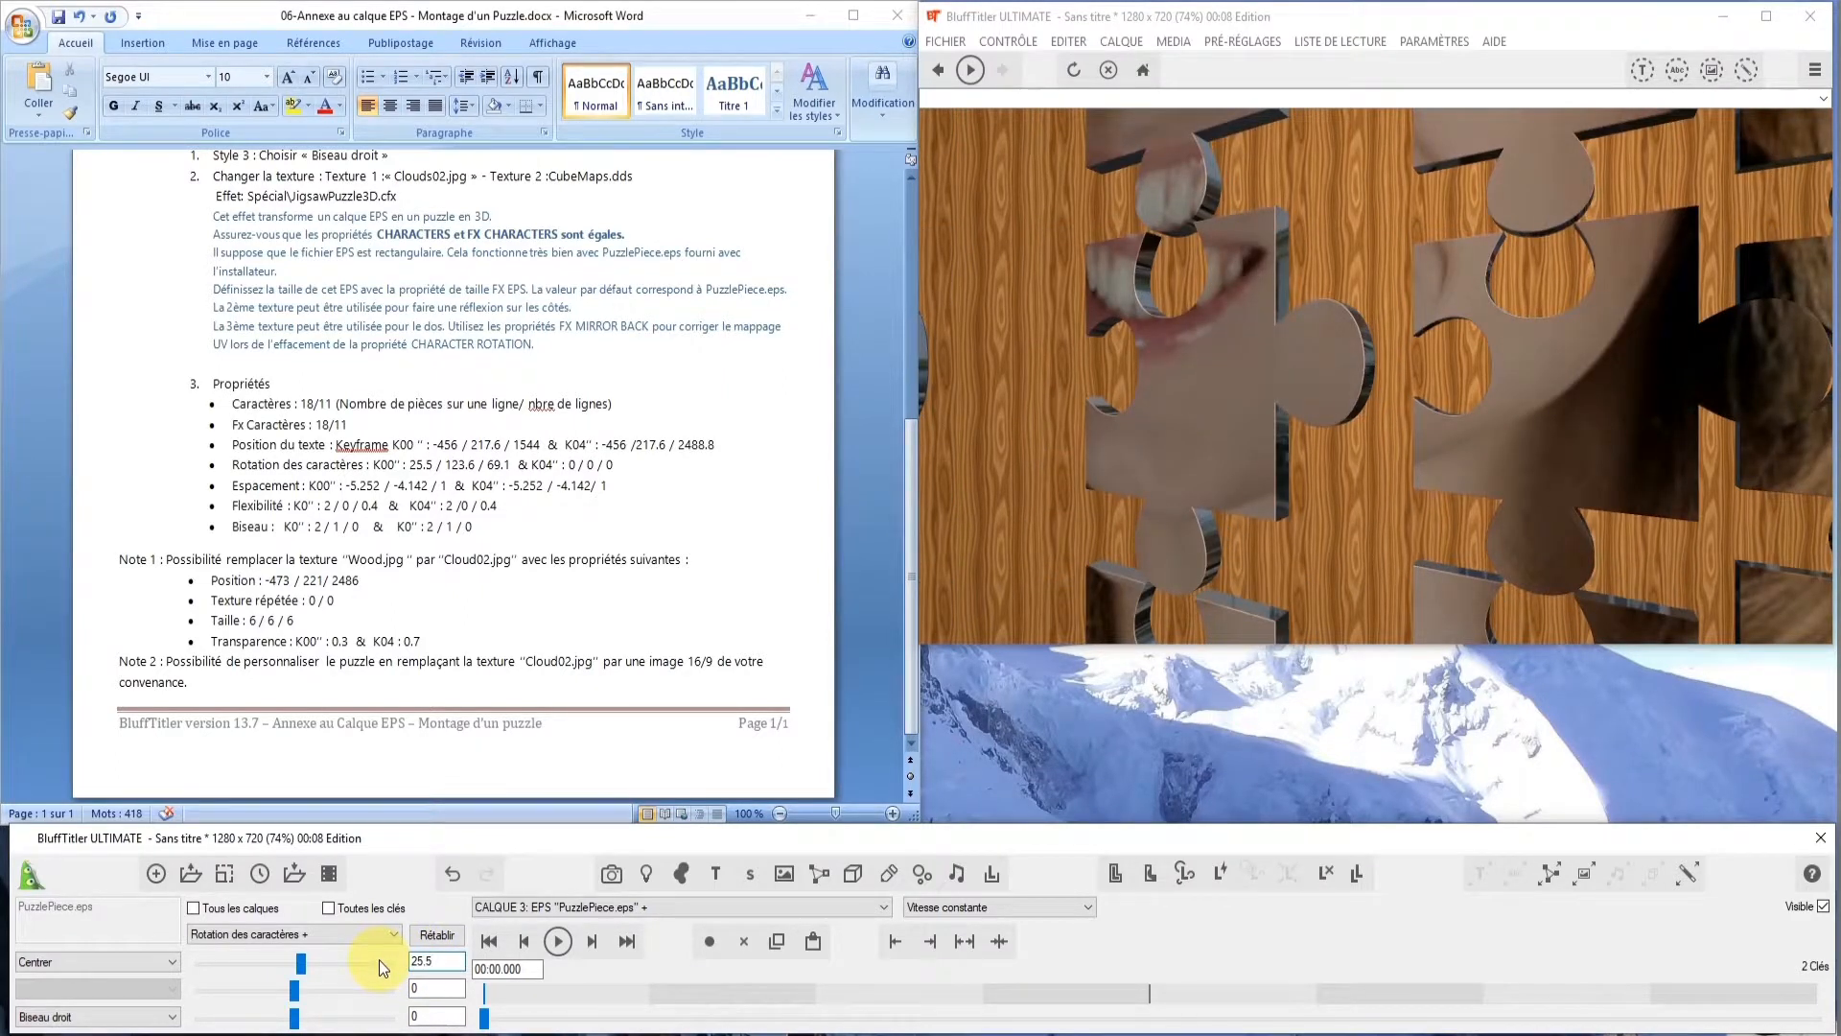
key(Tab)
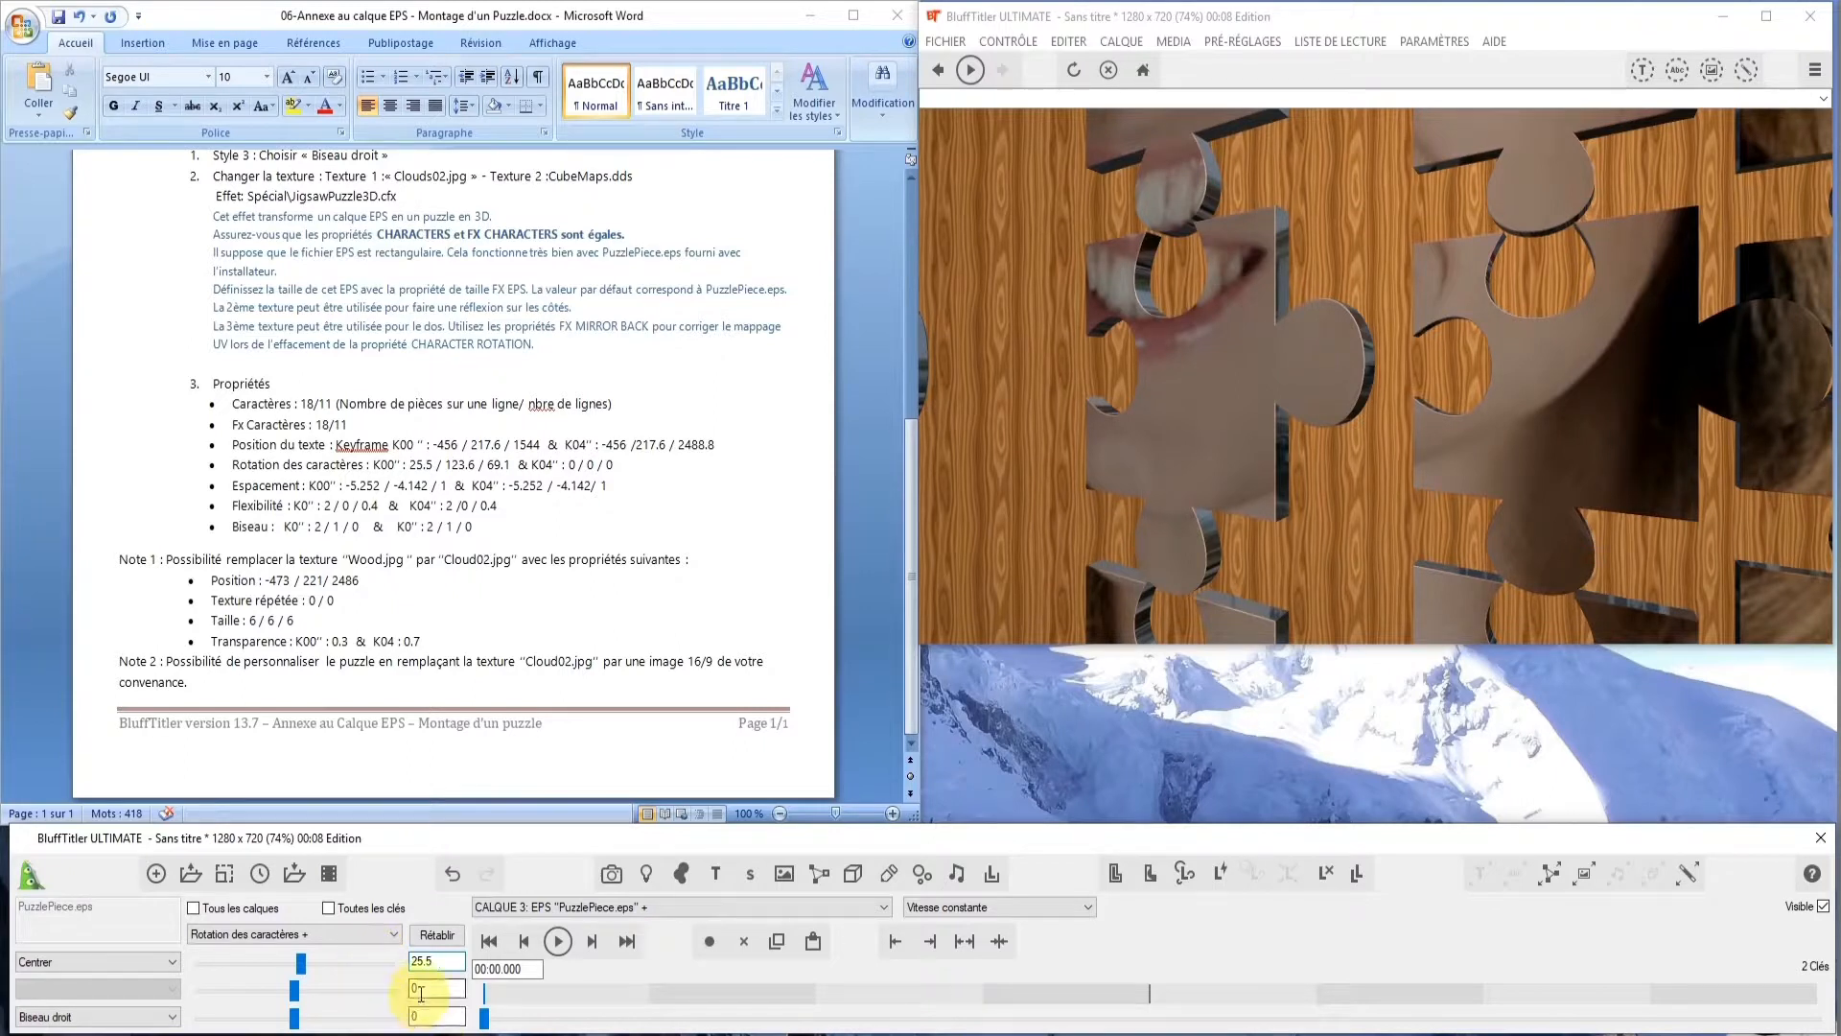
text(12)
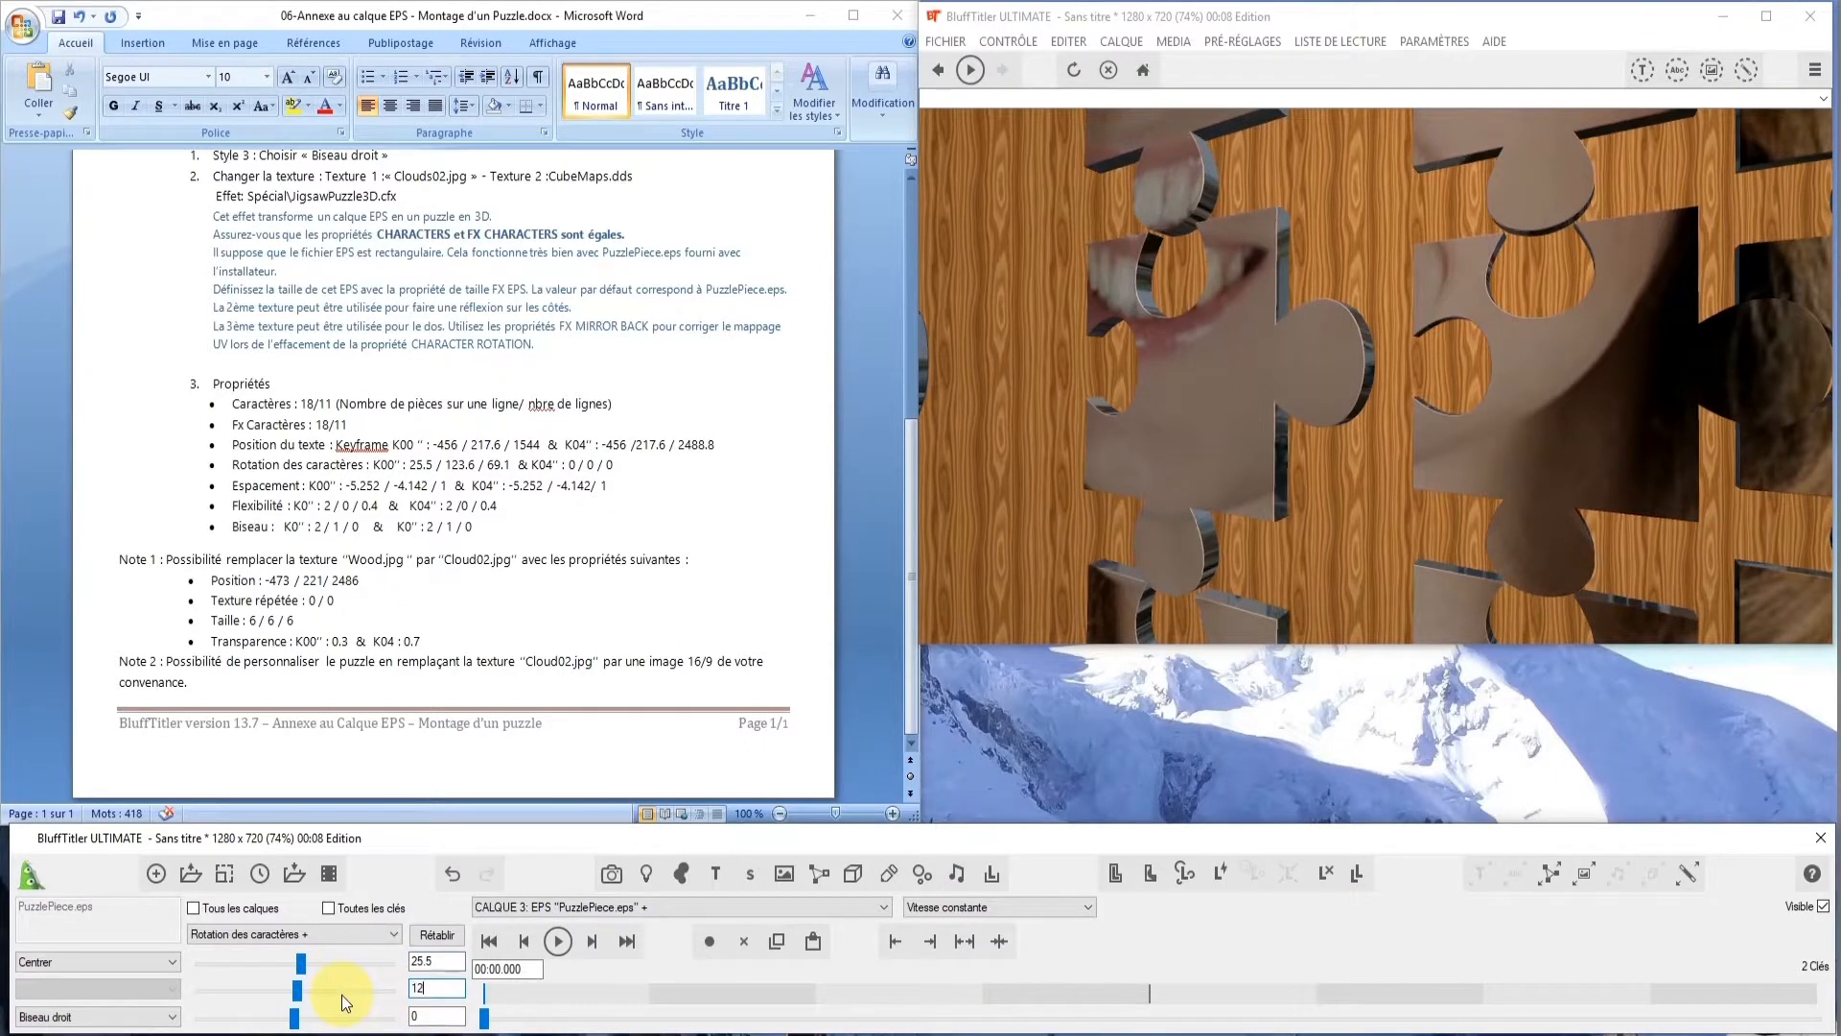
text(3.6)
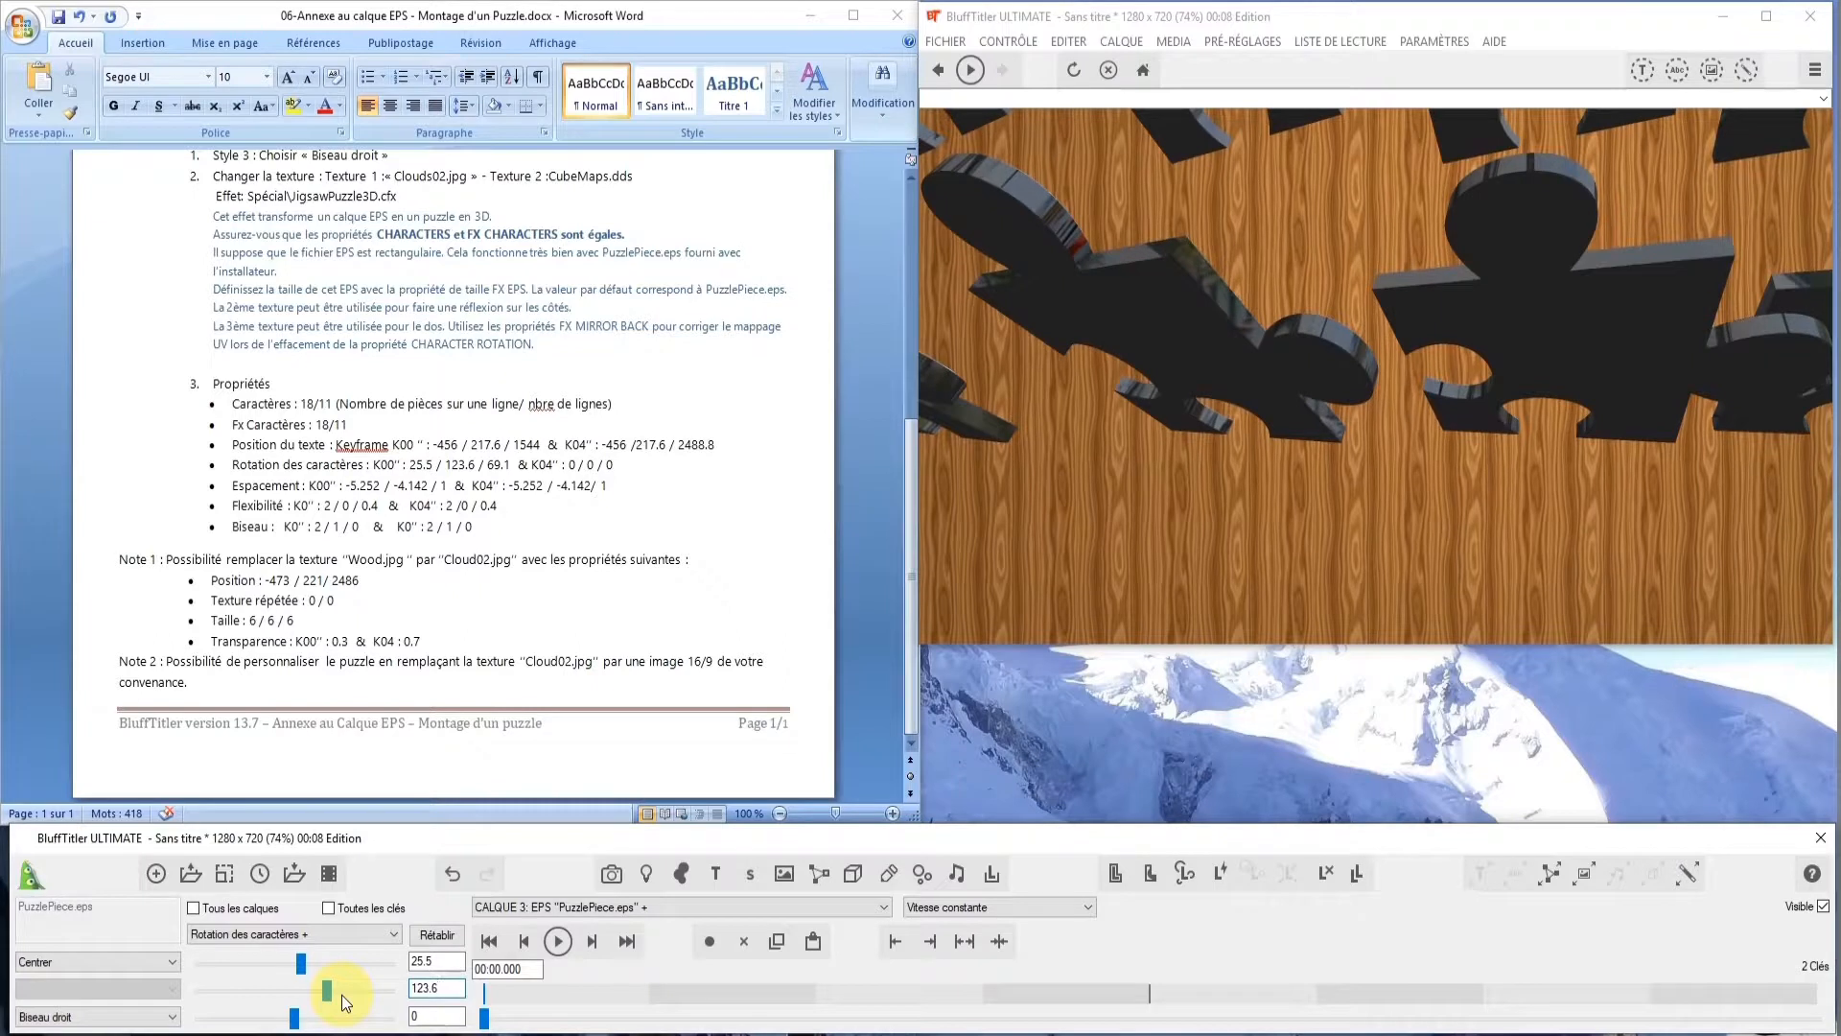
key(Tab)
text(69.1)
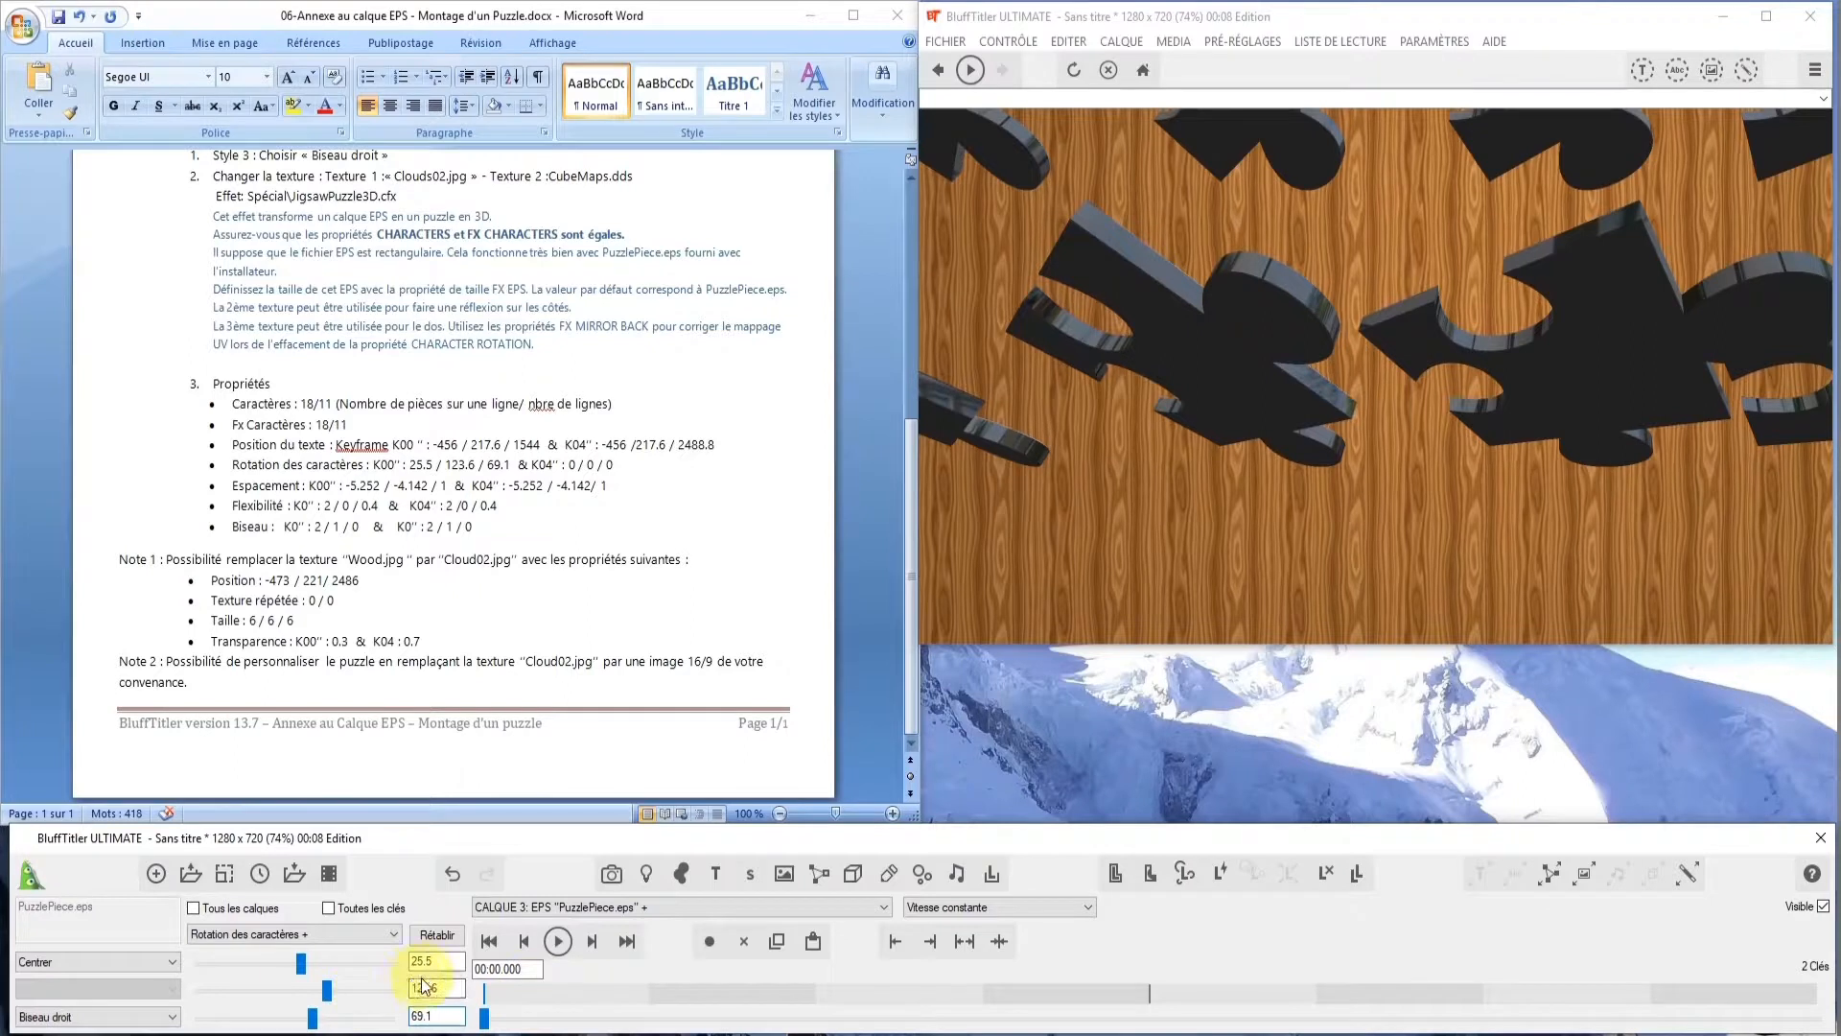
click(589, 947)
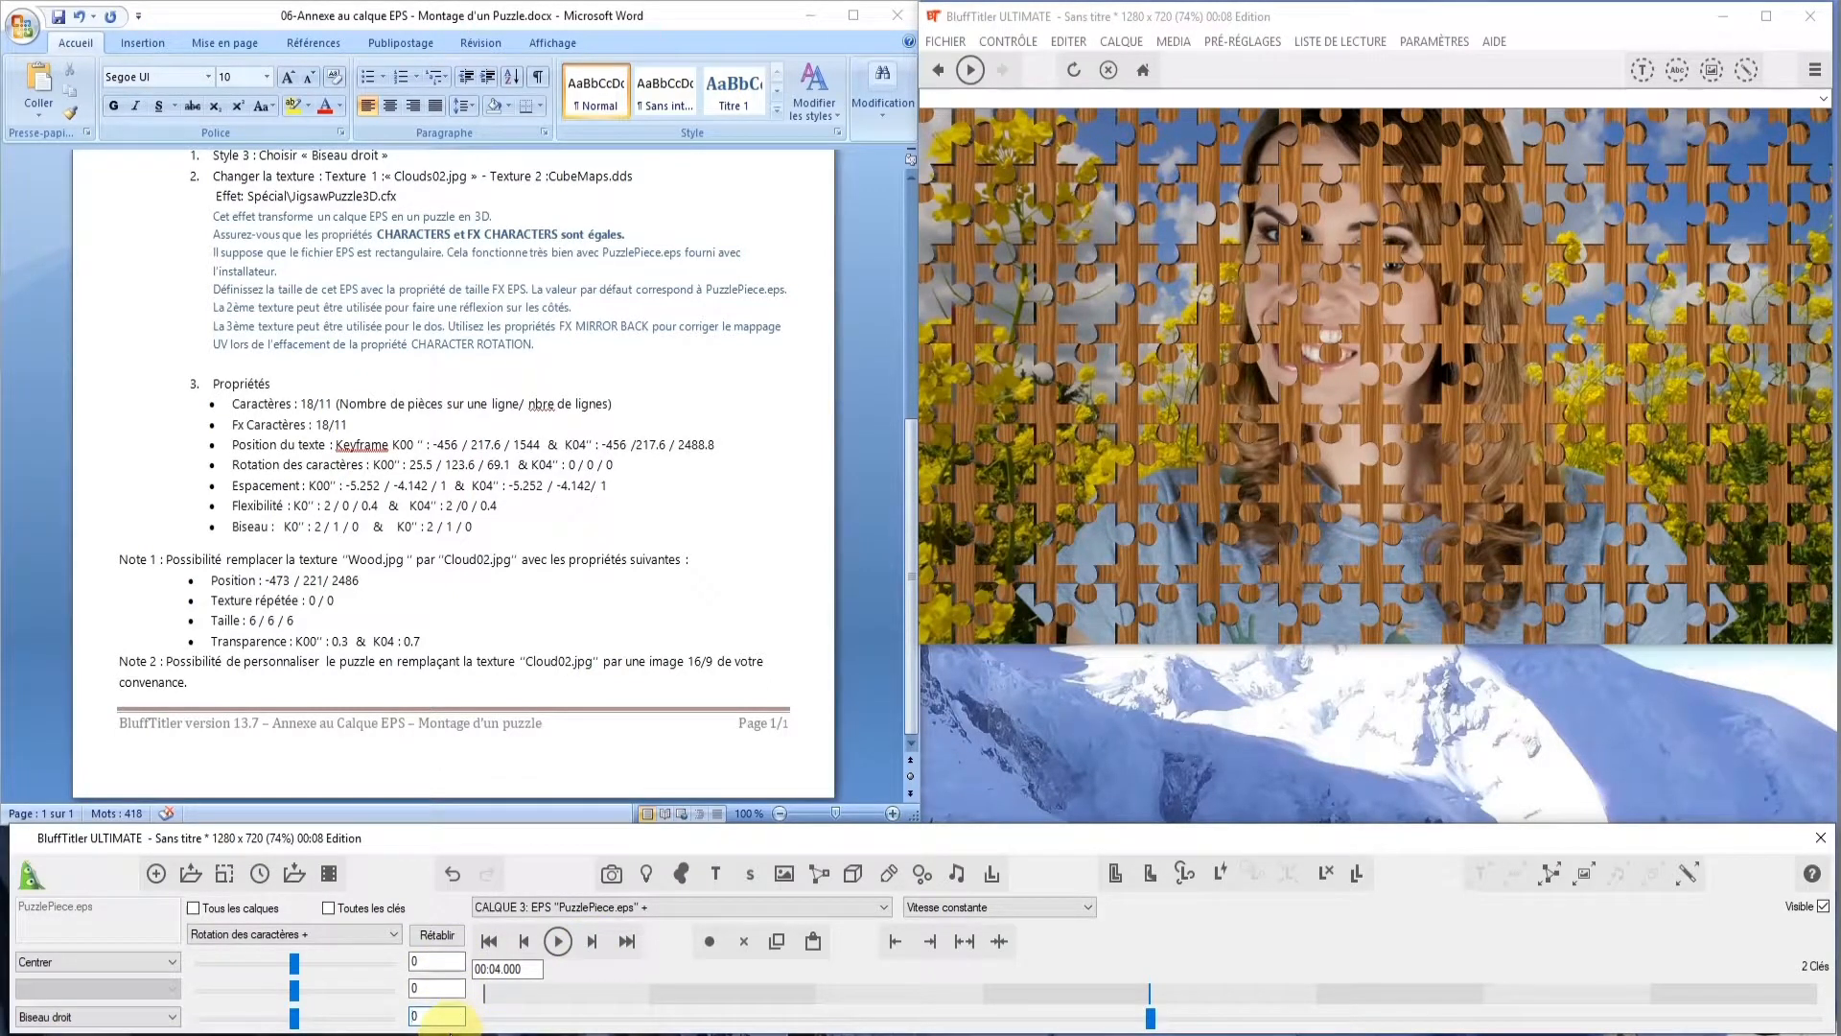
Set the EPS layer's Espacement at the 0-second keyframe to -5.252 and -4.142 for the first two values
click(393, 936)
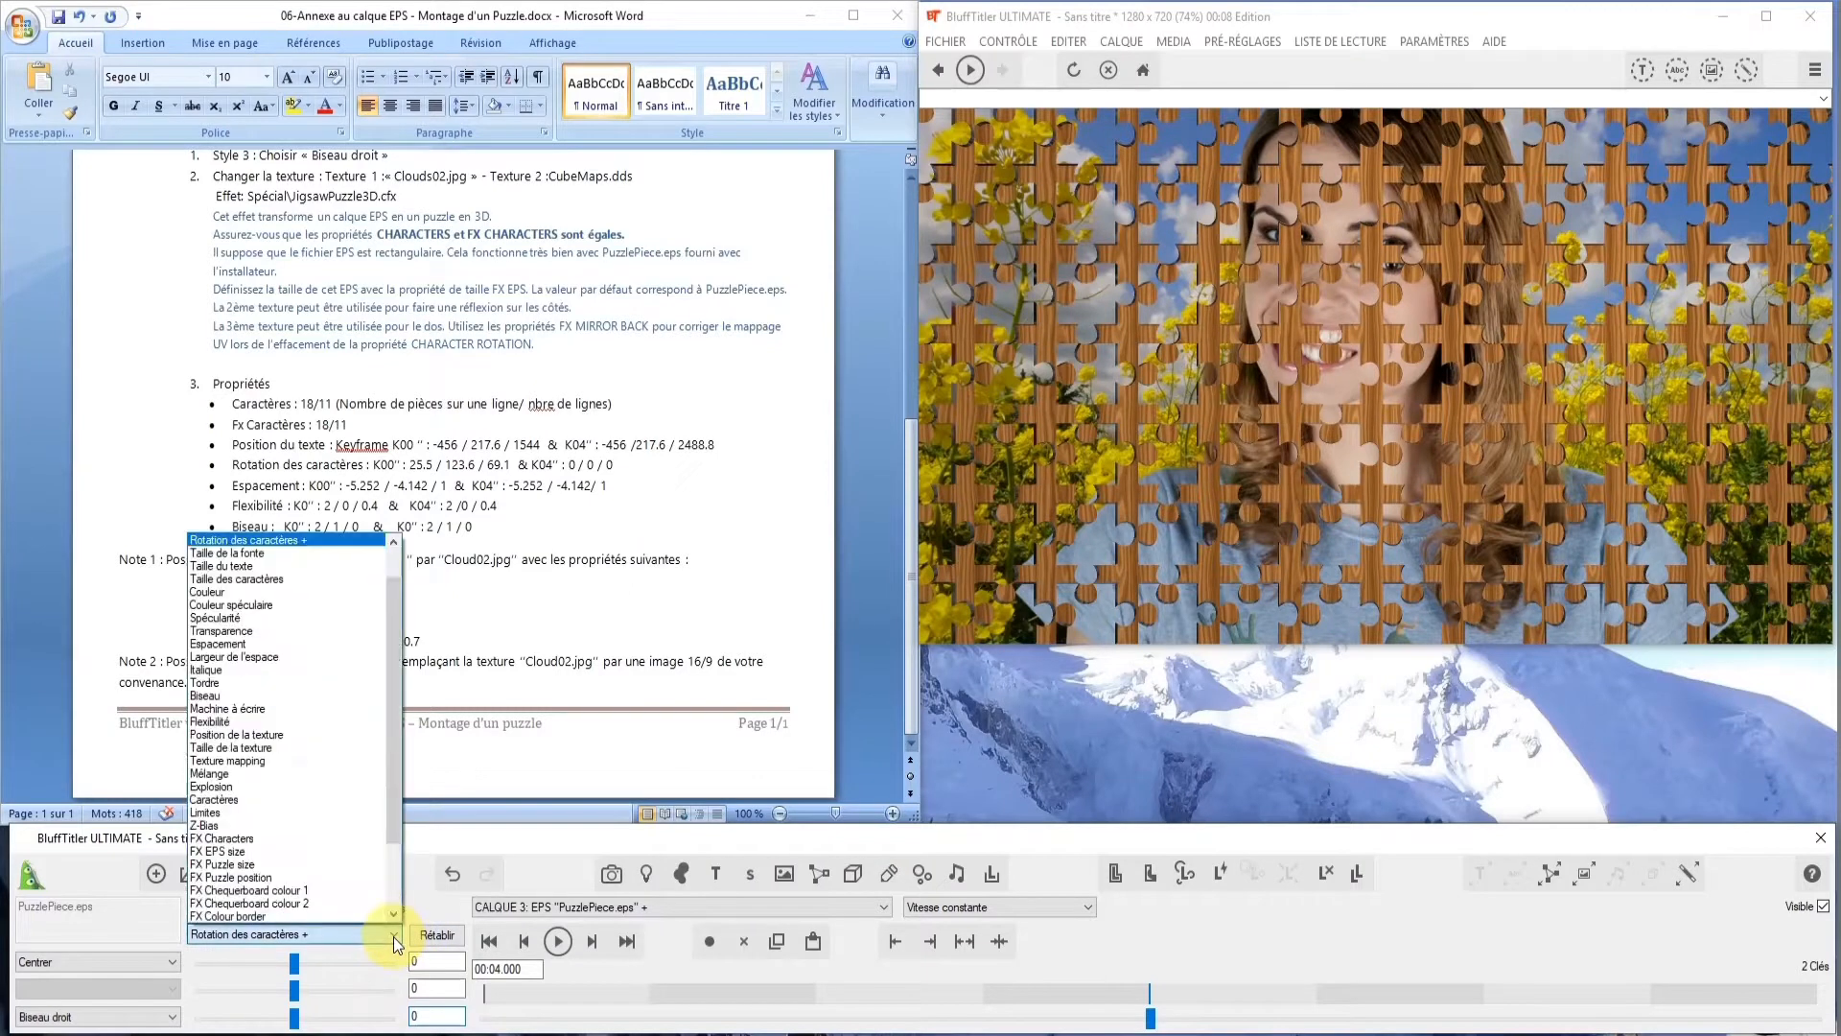
click(219, 644)
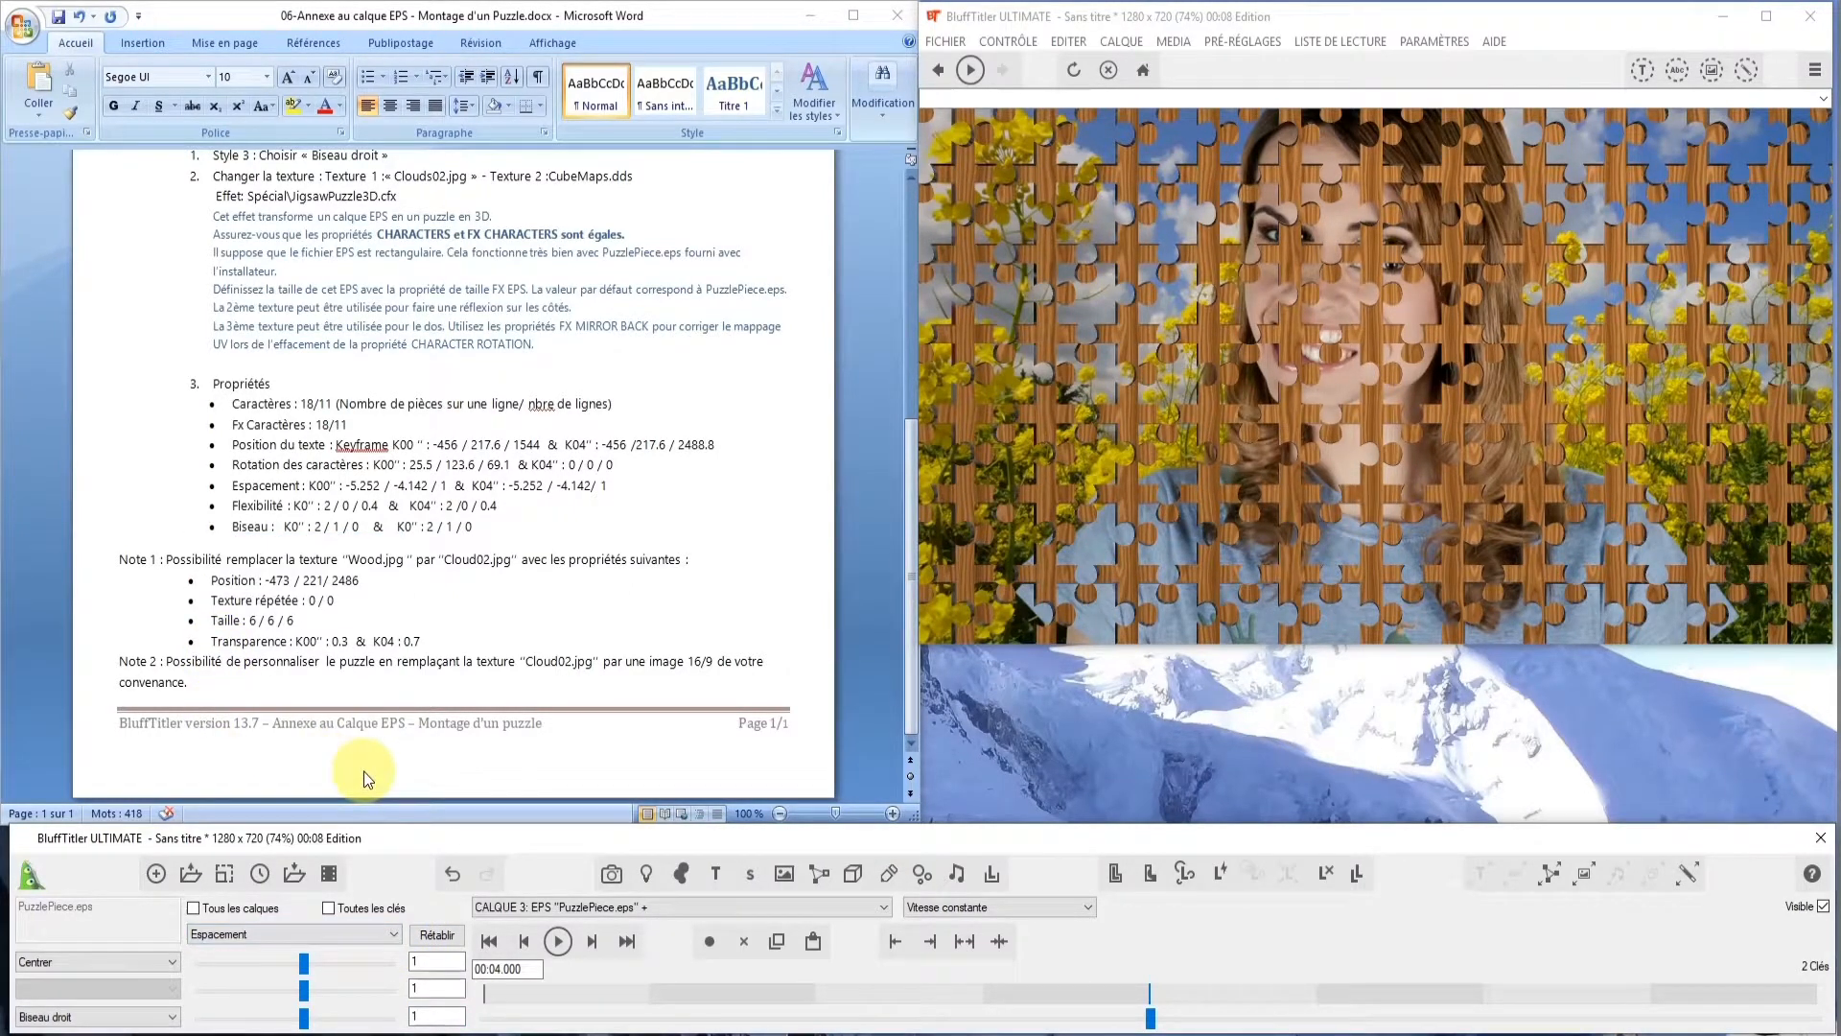
click(487, 944)
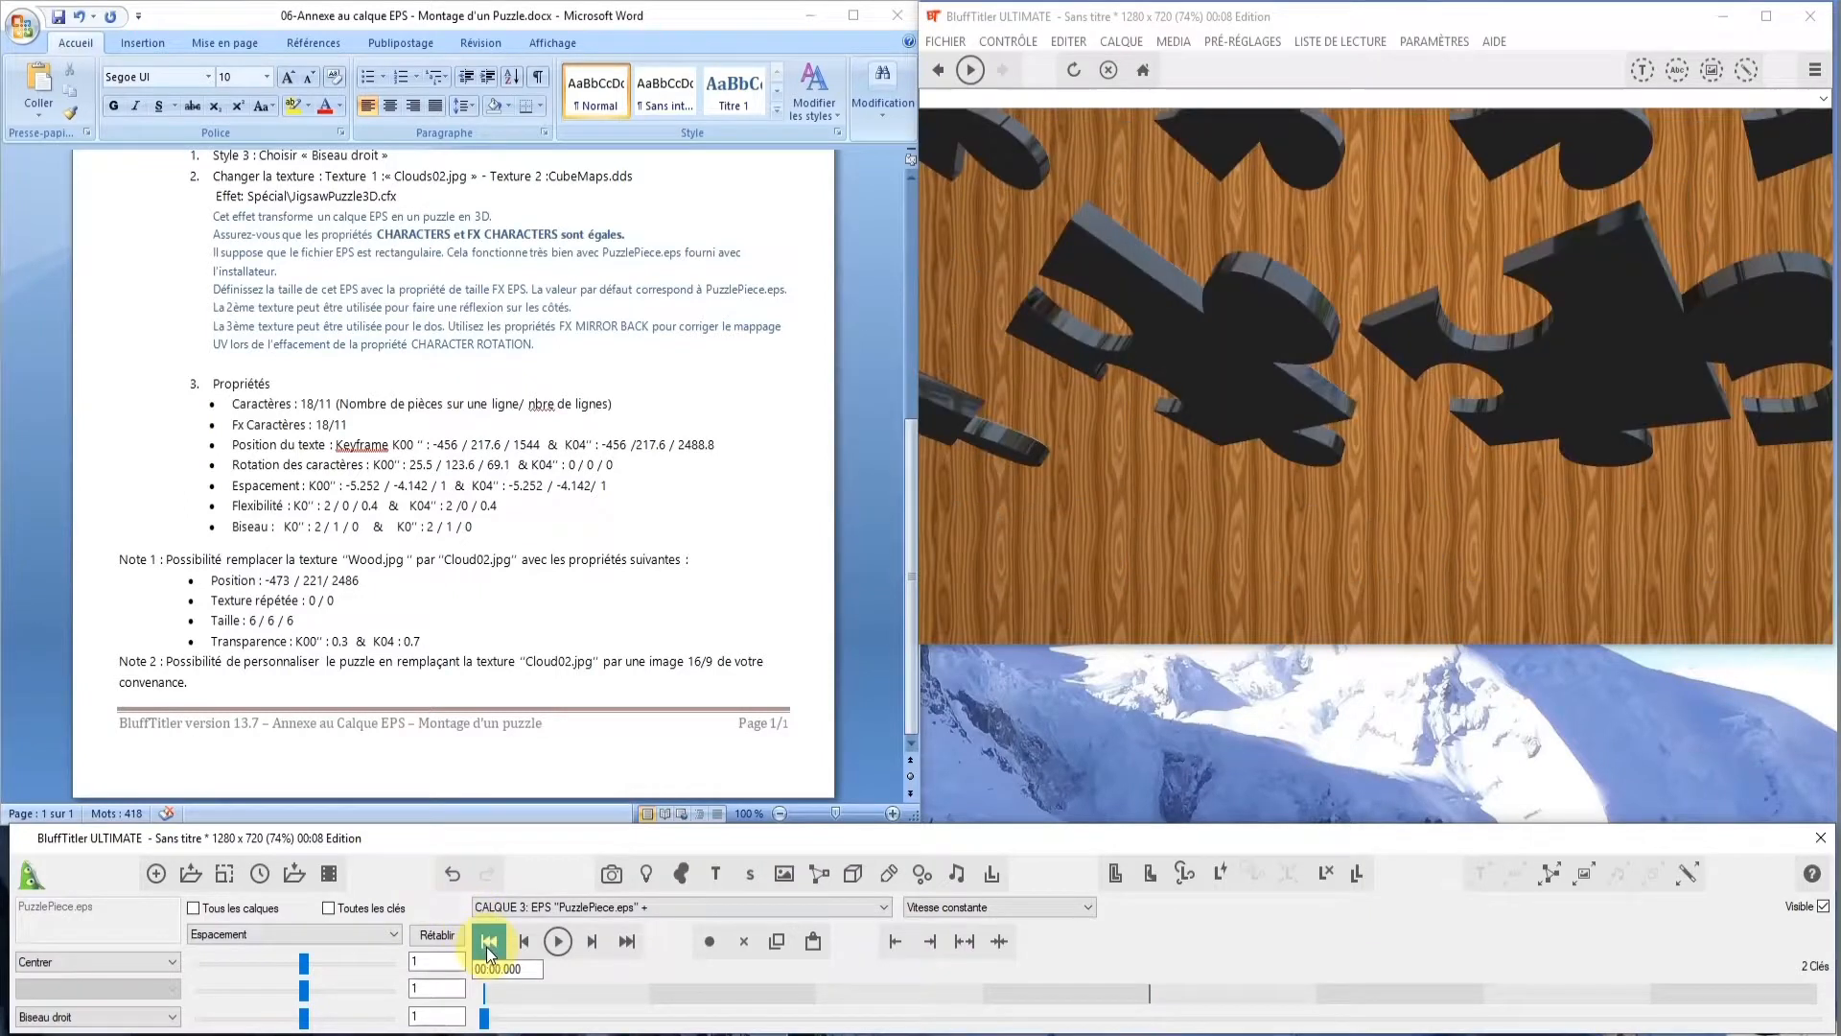
drag(428, 961, 370, 959)
text(-)
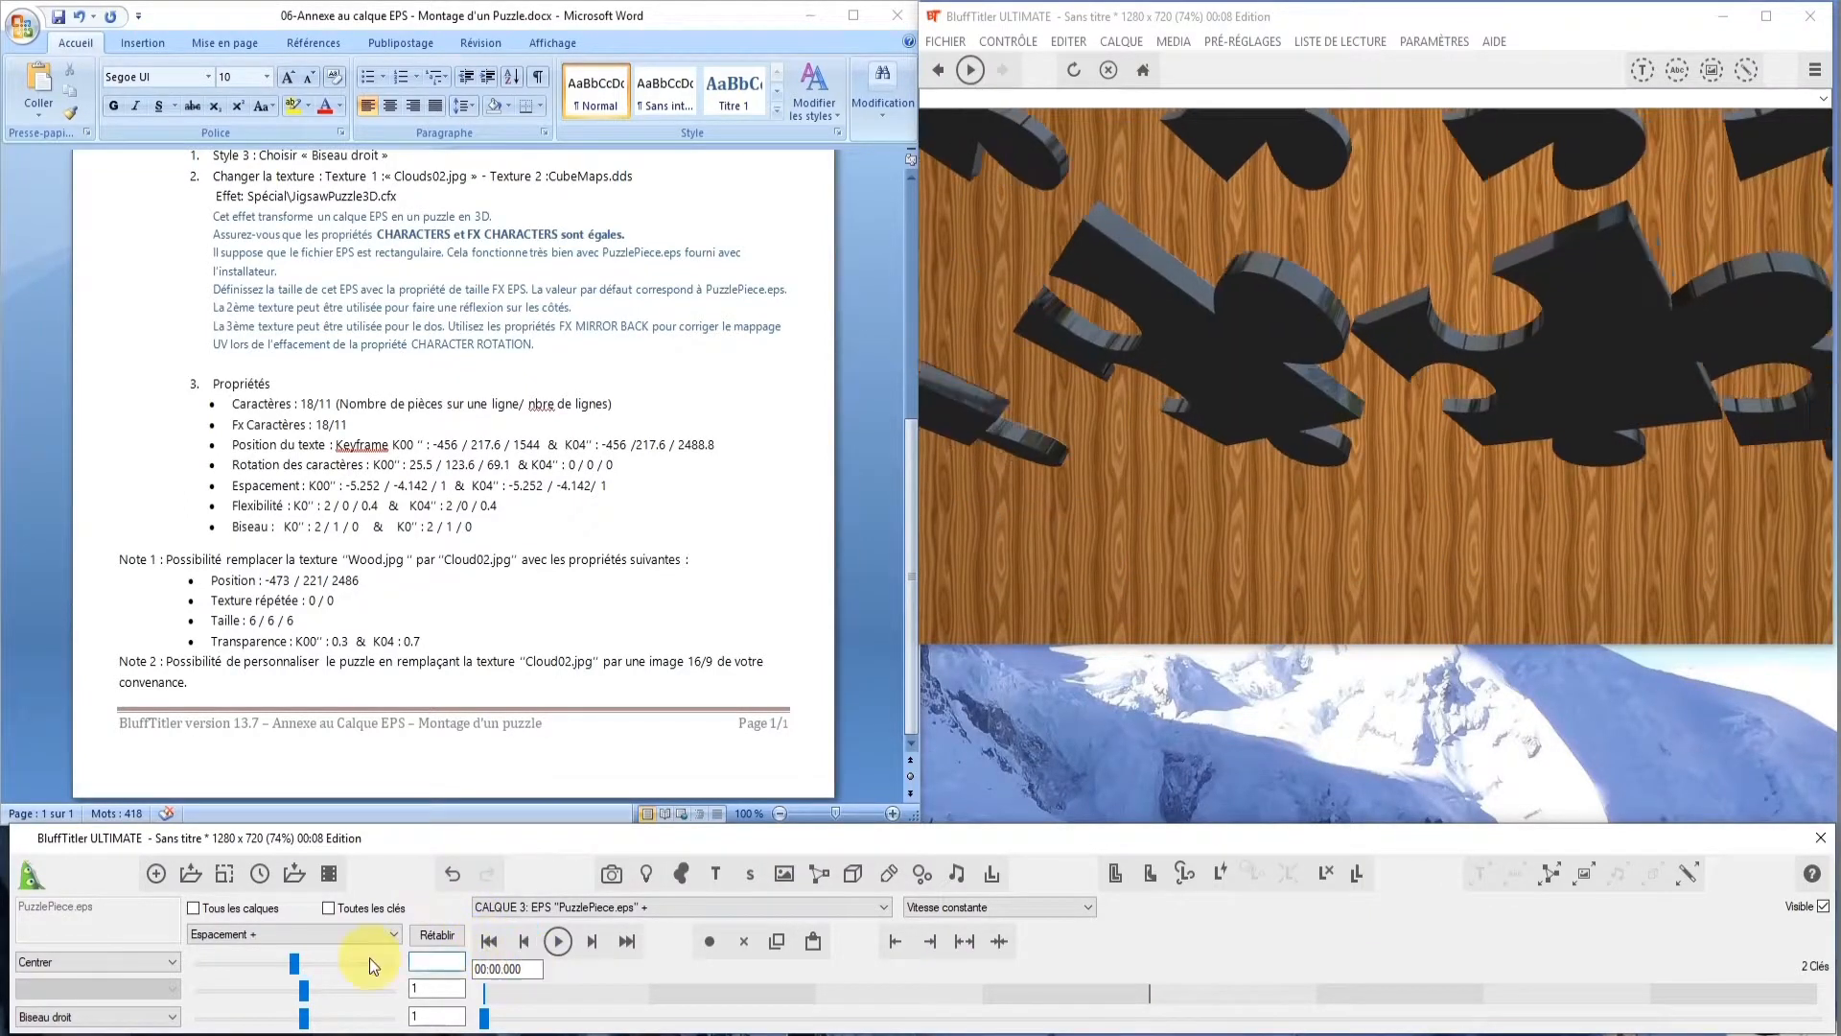
text(5)
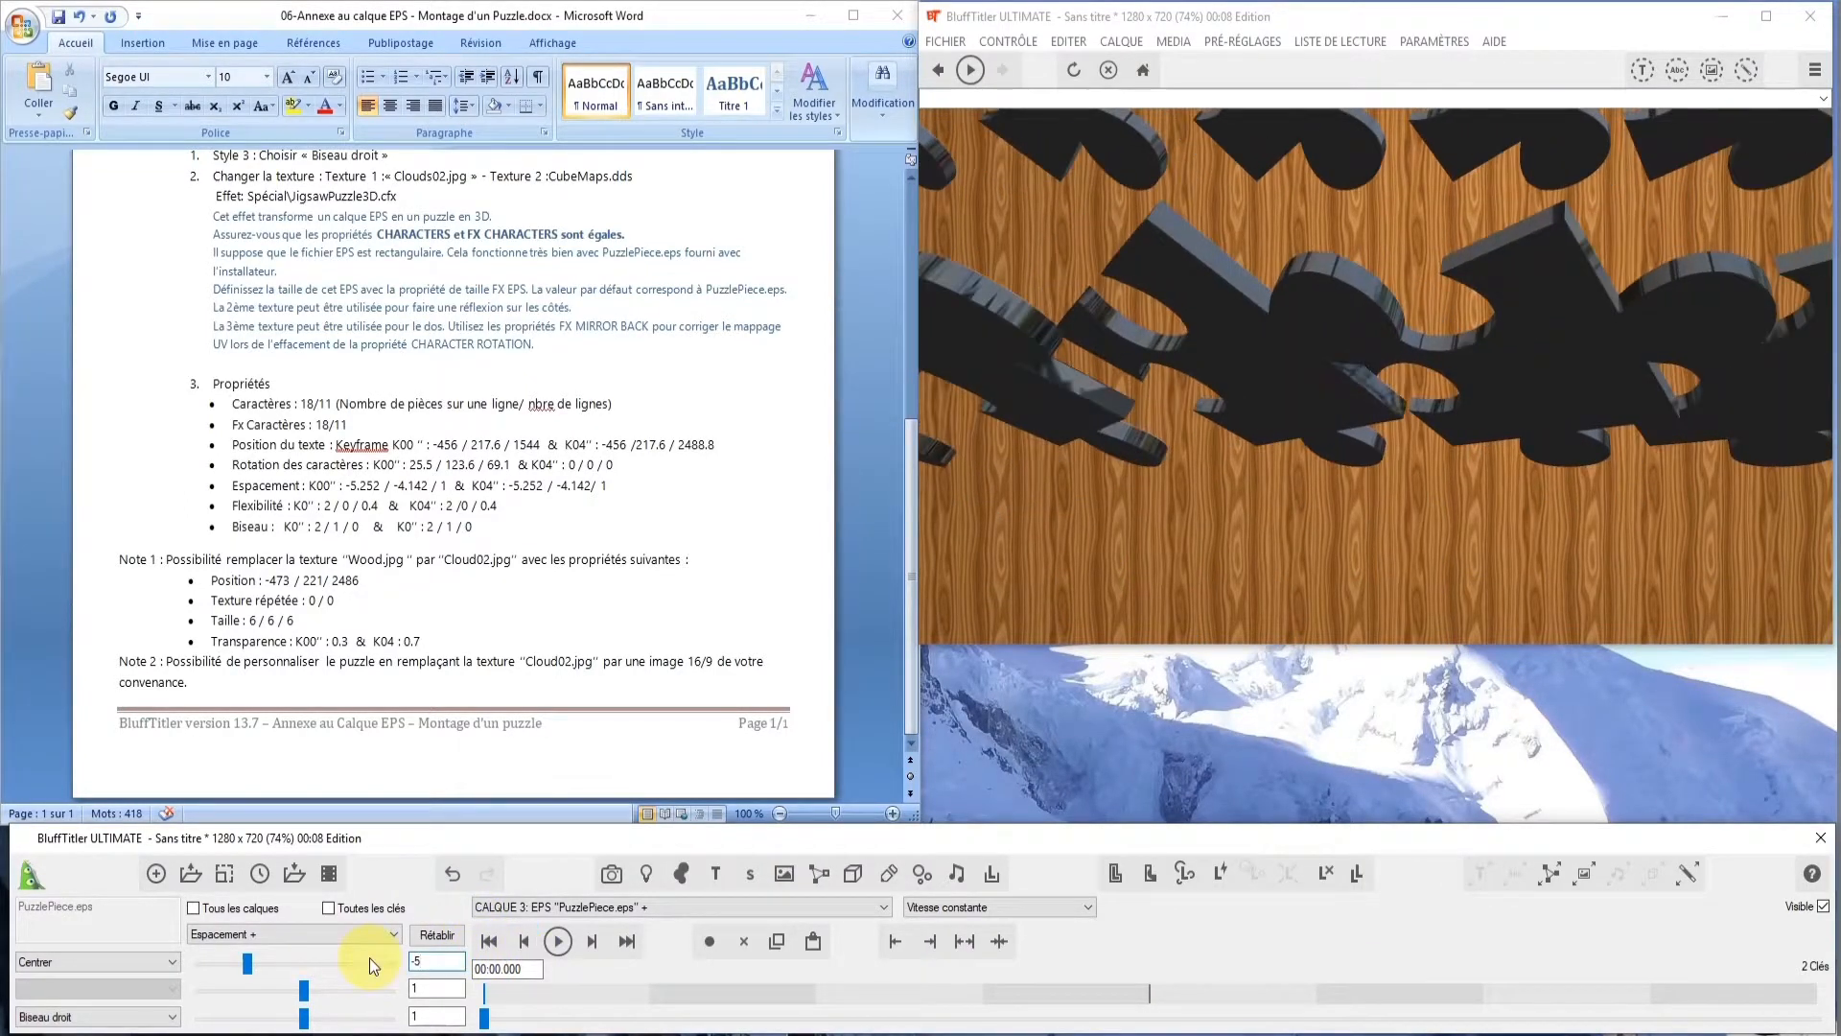
text(.252)
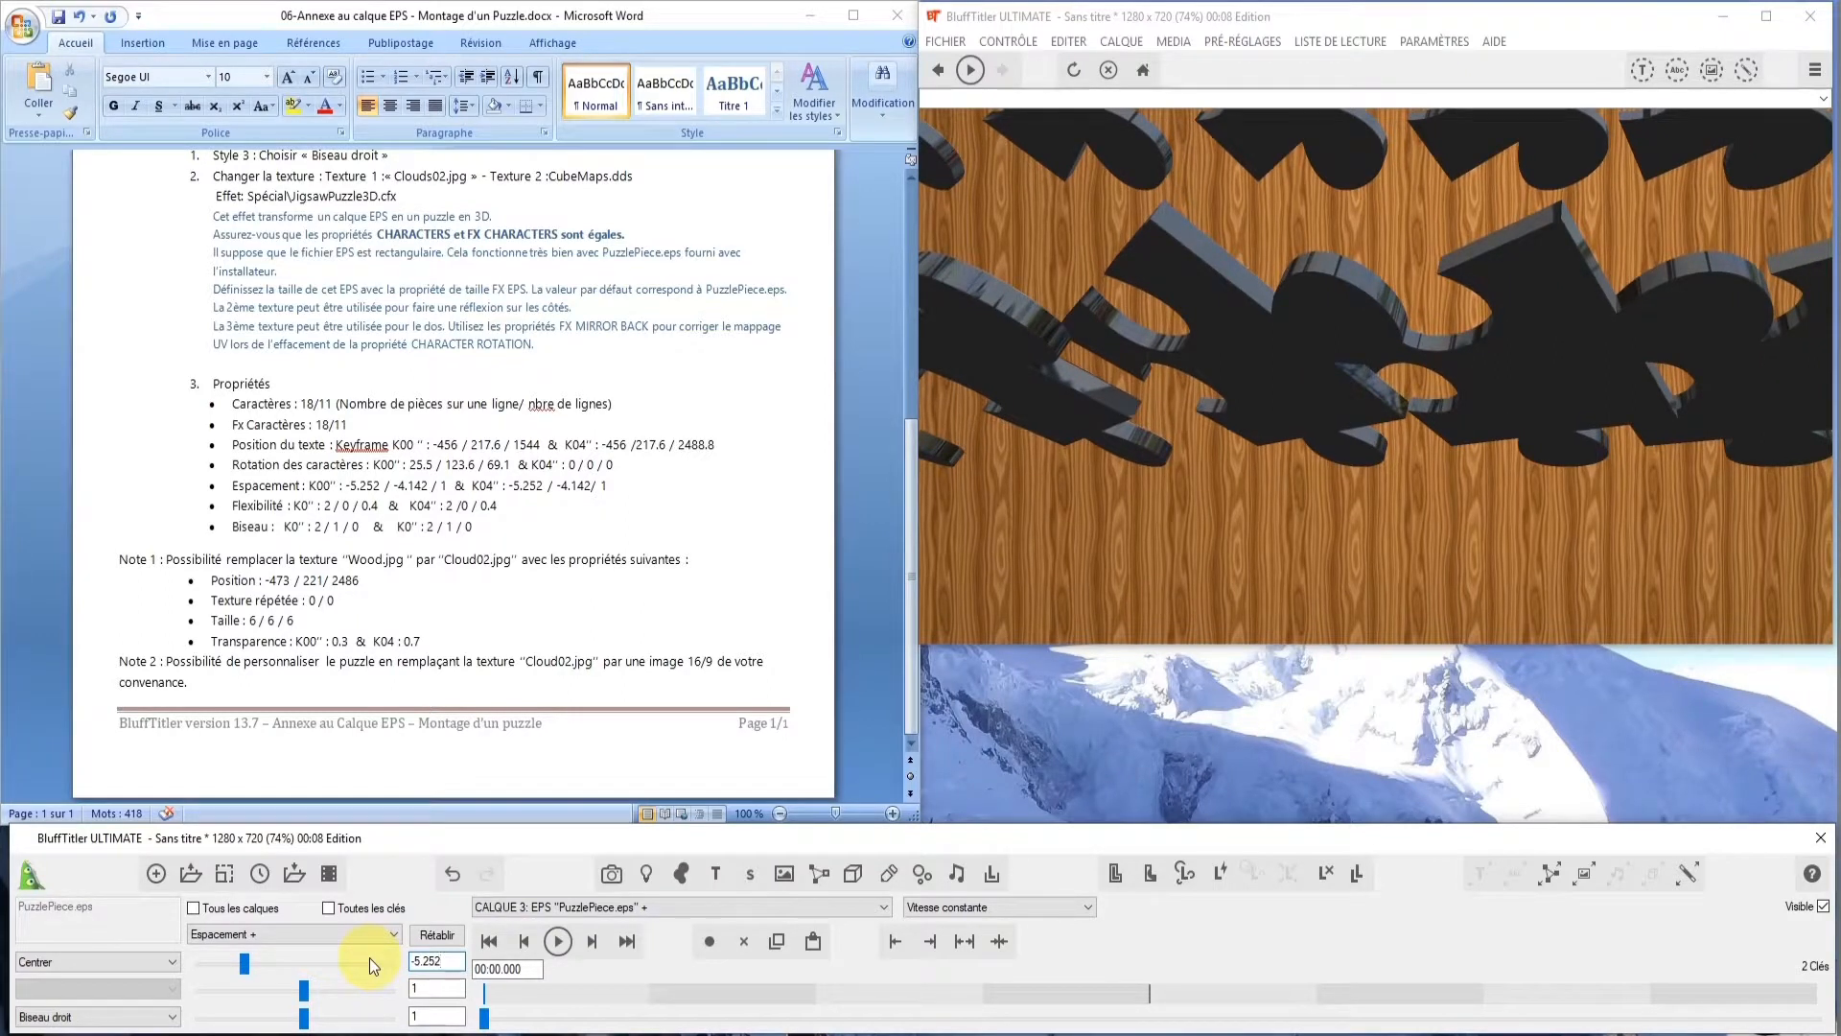
drag(431, 987, 378, 991)
text(-)
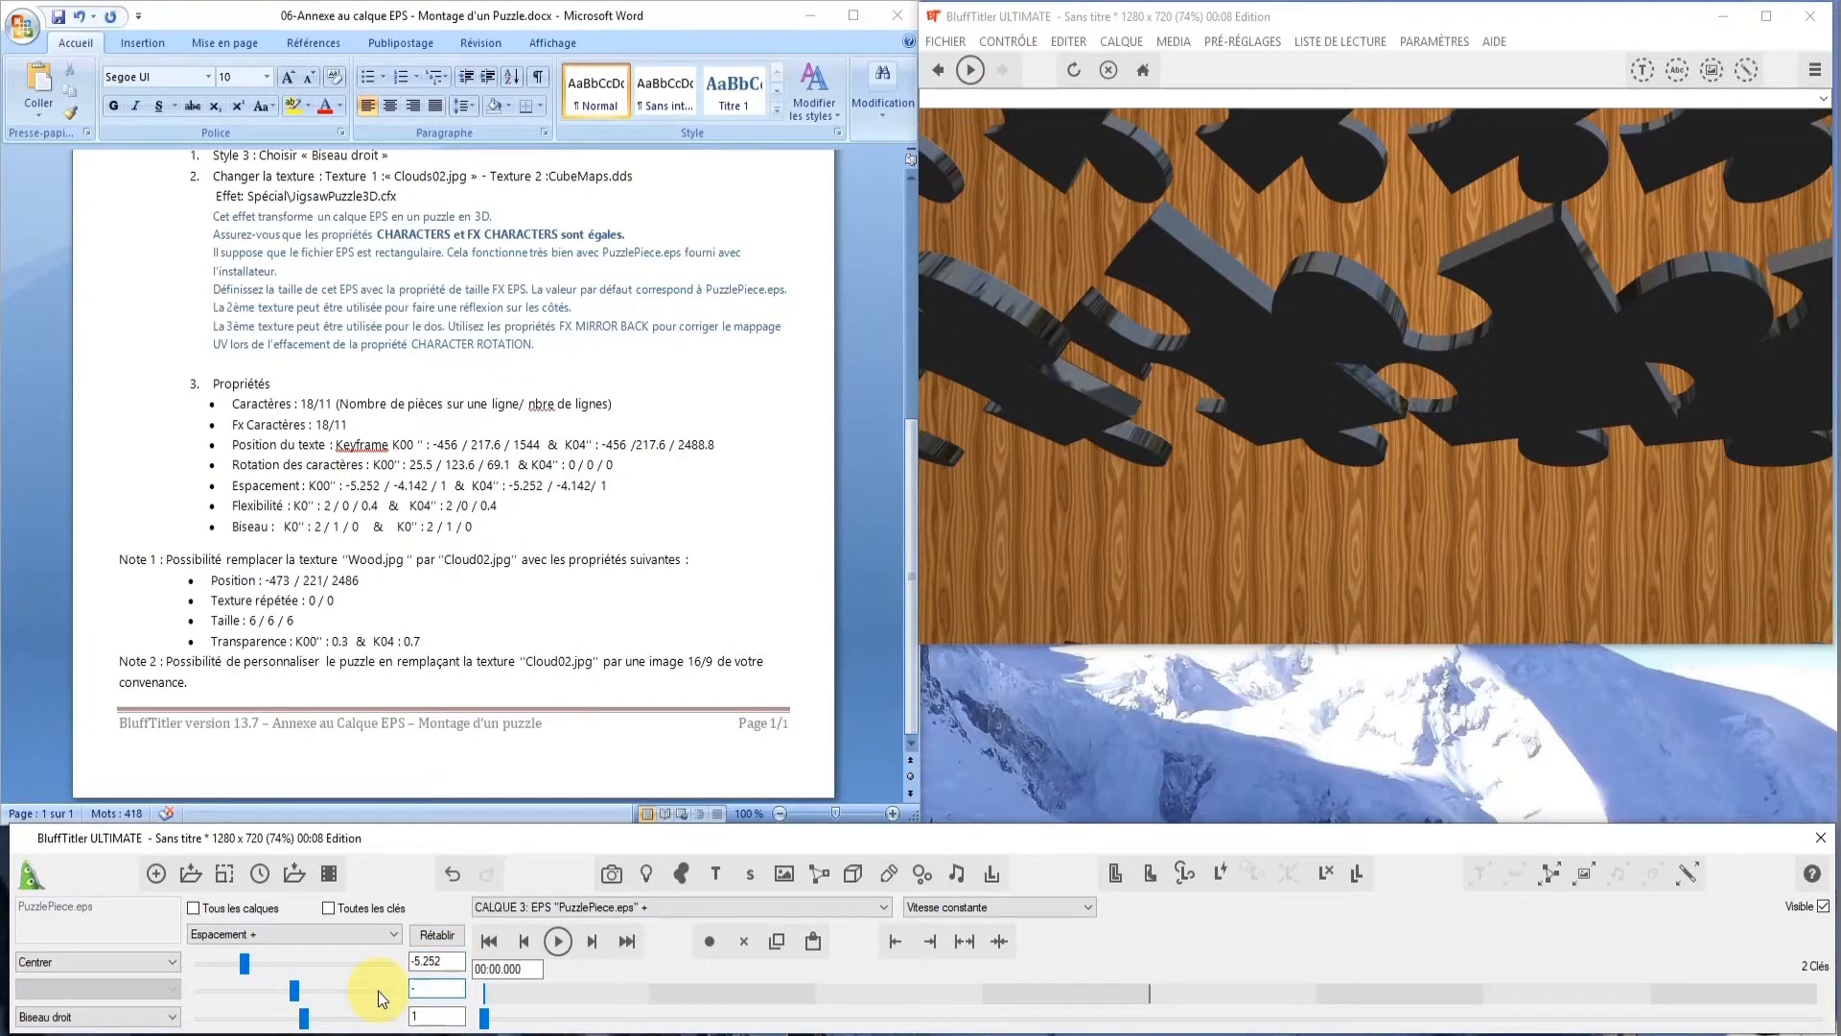
text(4.142)
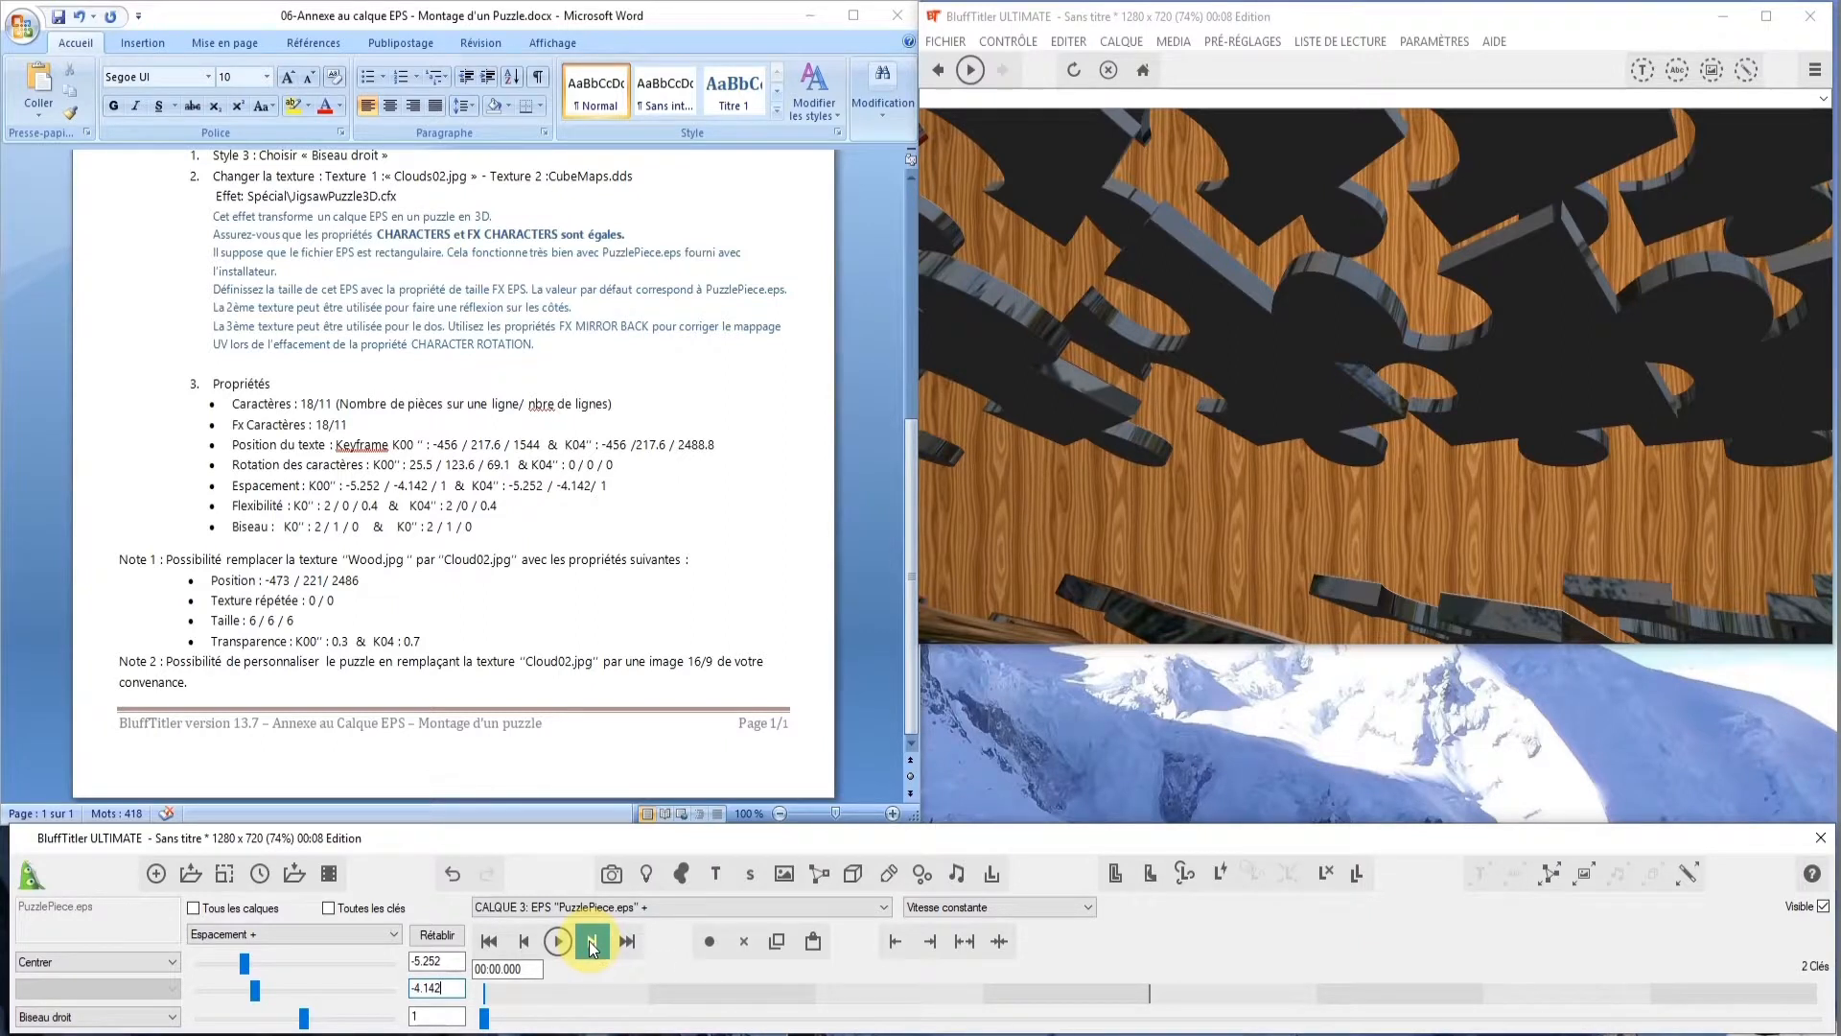
Set the first two Espacement values at the 4-second keyframe to -5.252 and -4.142 as well
click(592, 943)
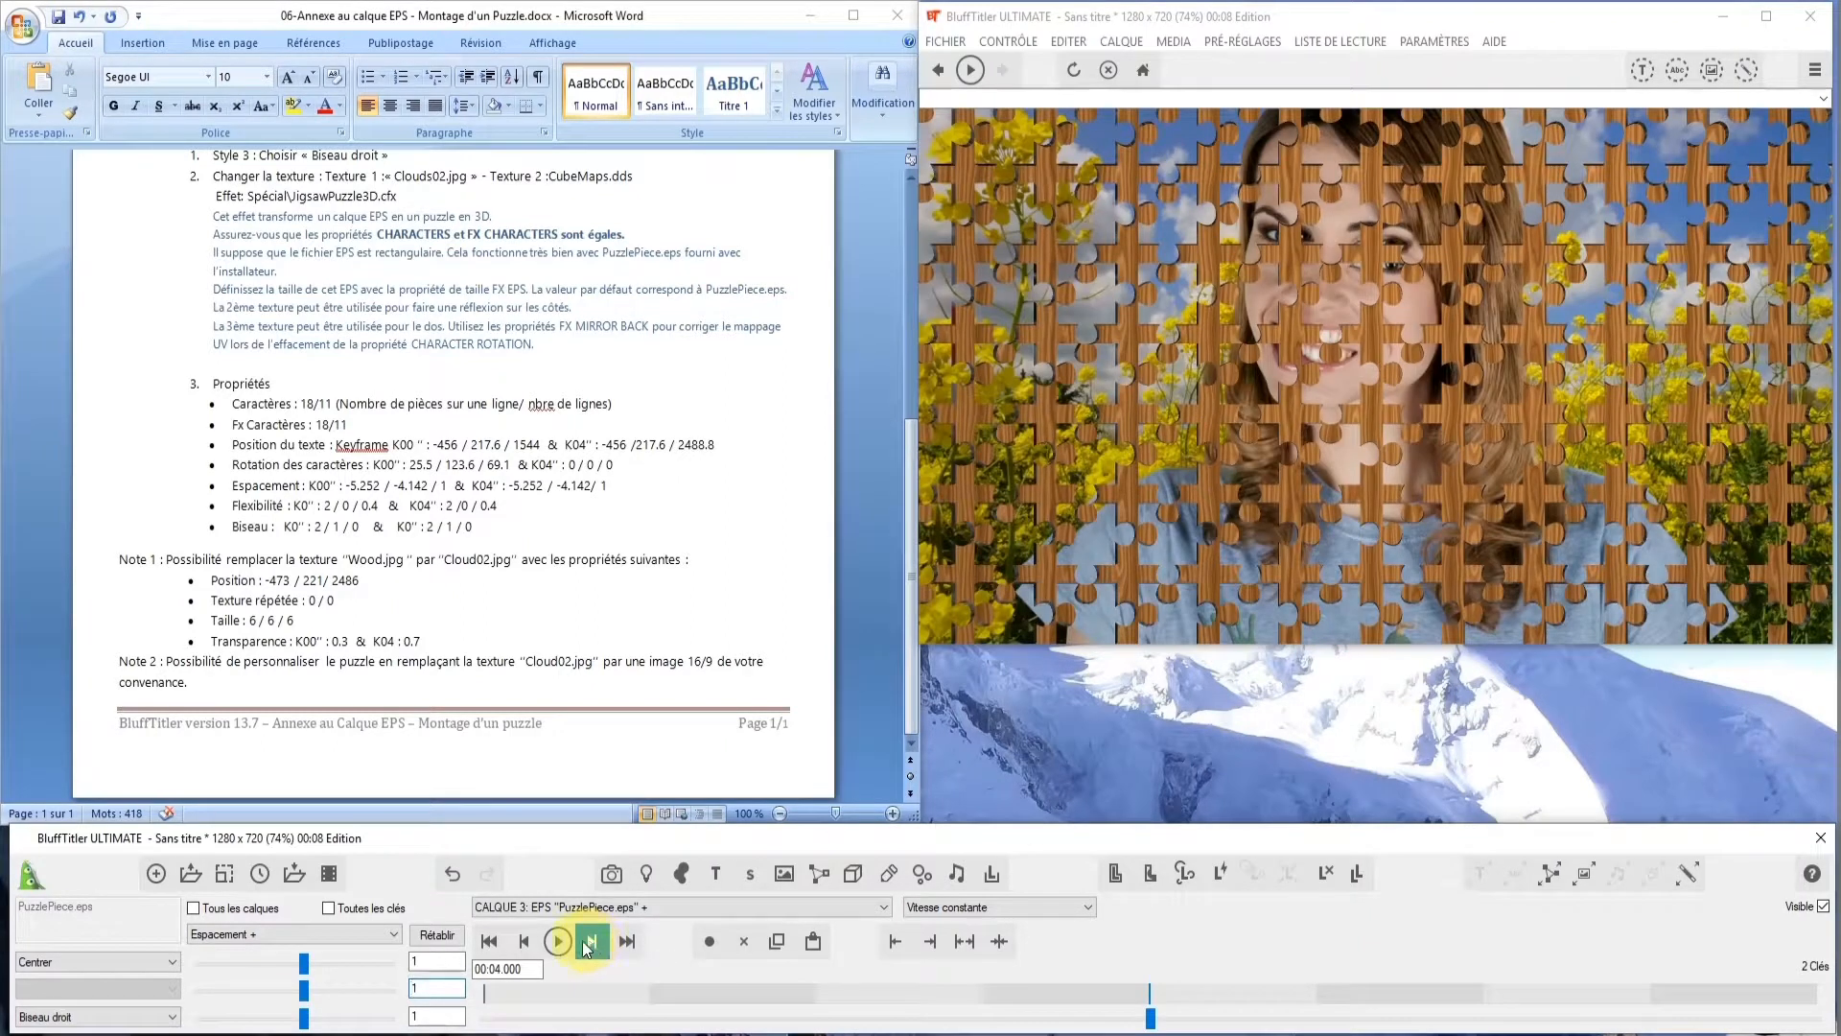
drag(432, 962, 350, 962)
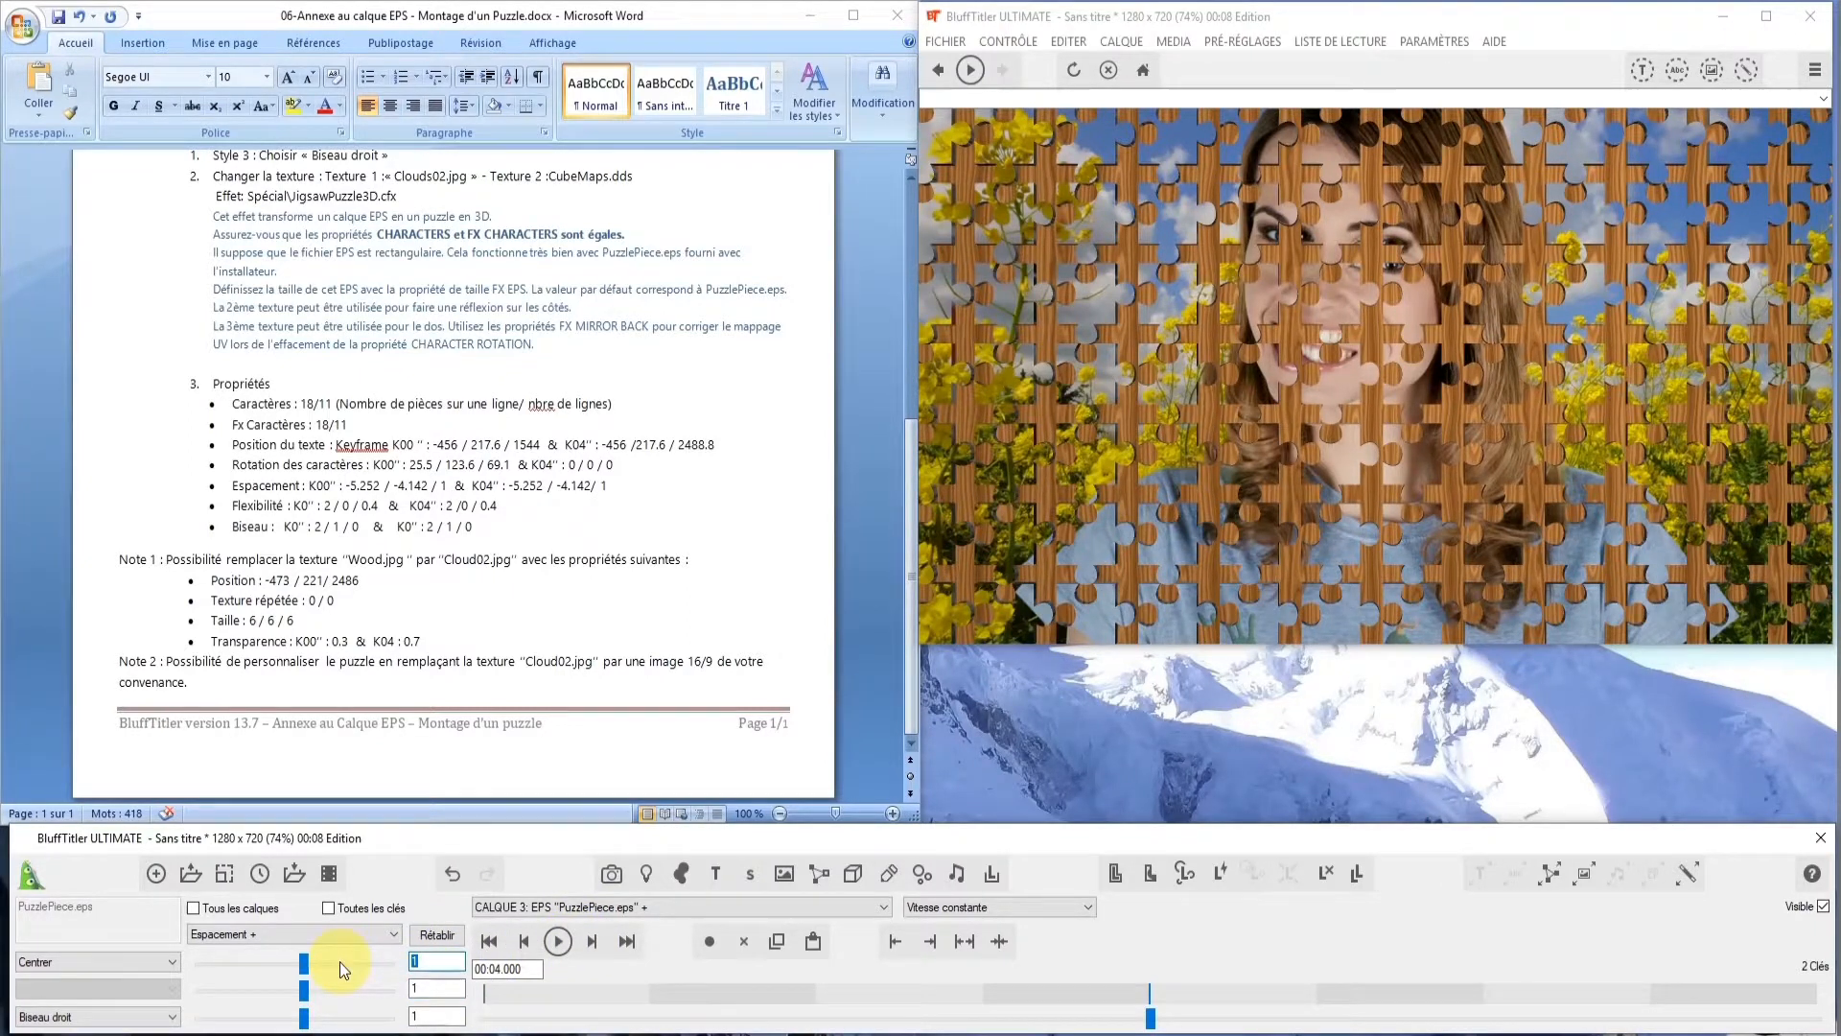
text(-5)
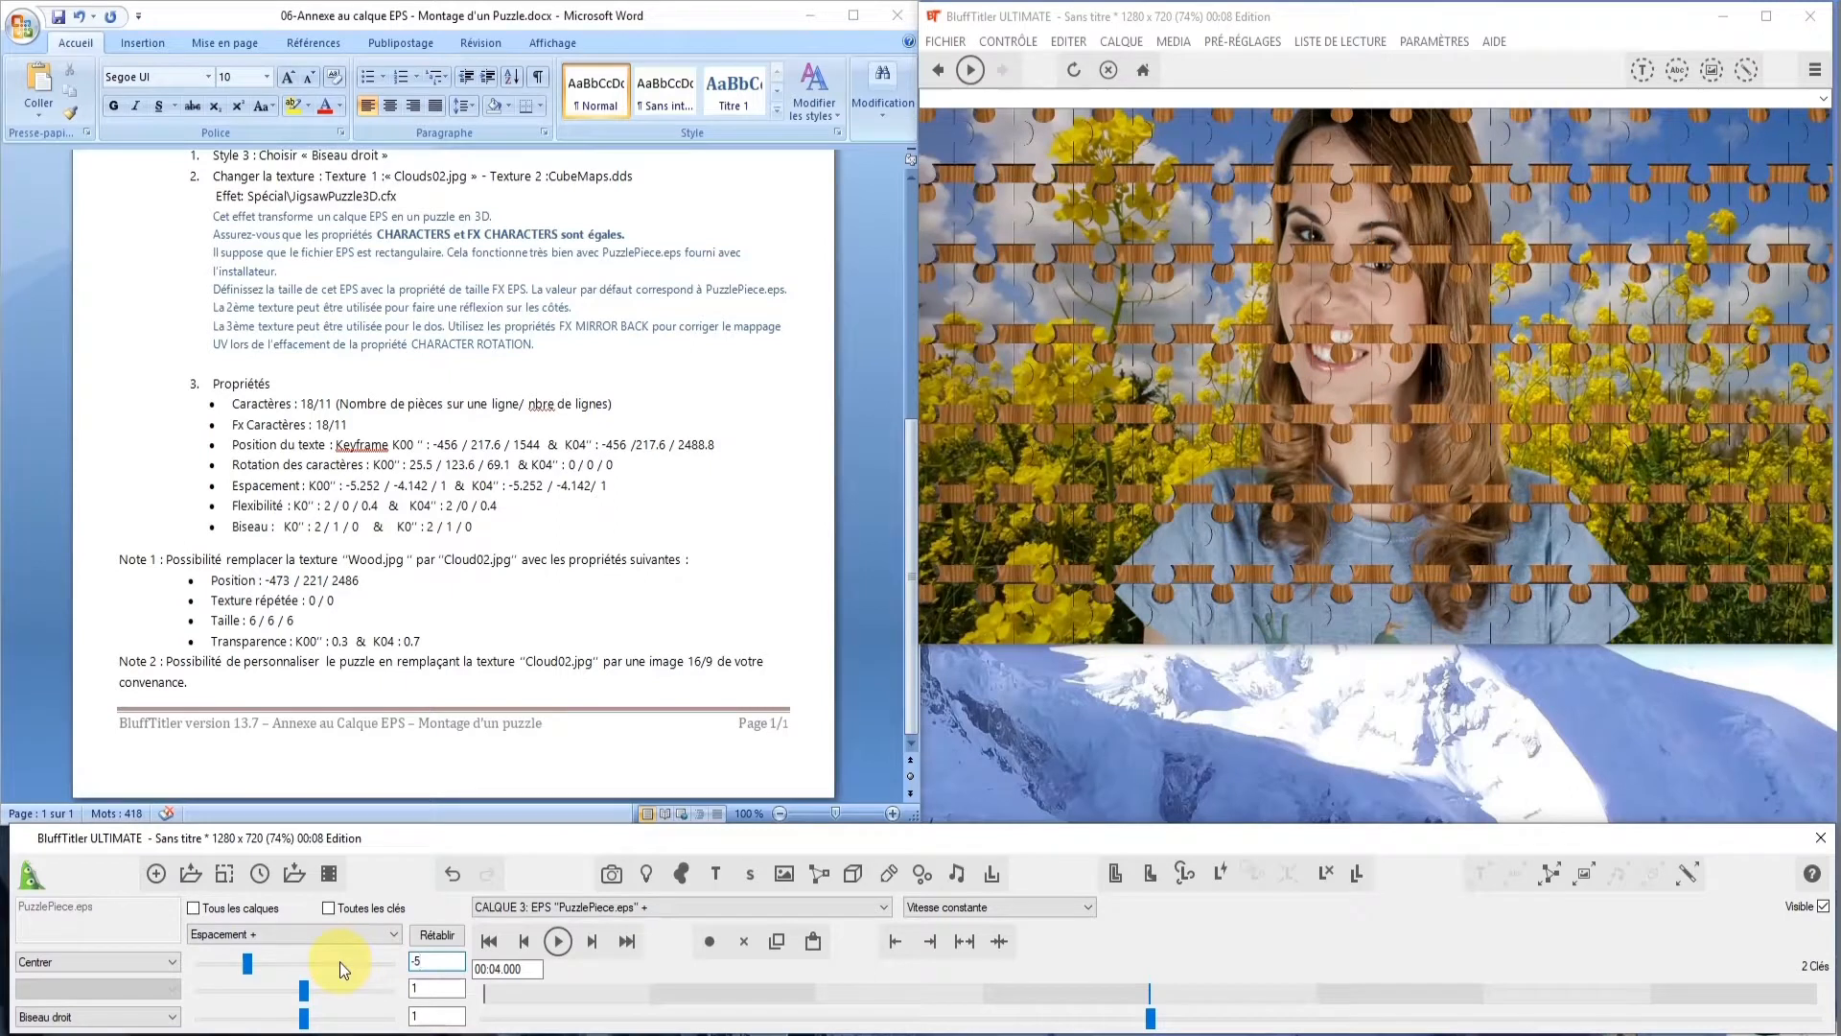
text(.252)
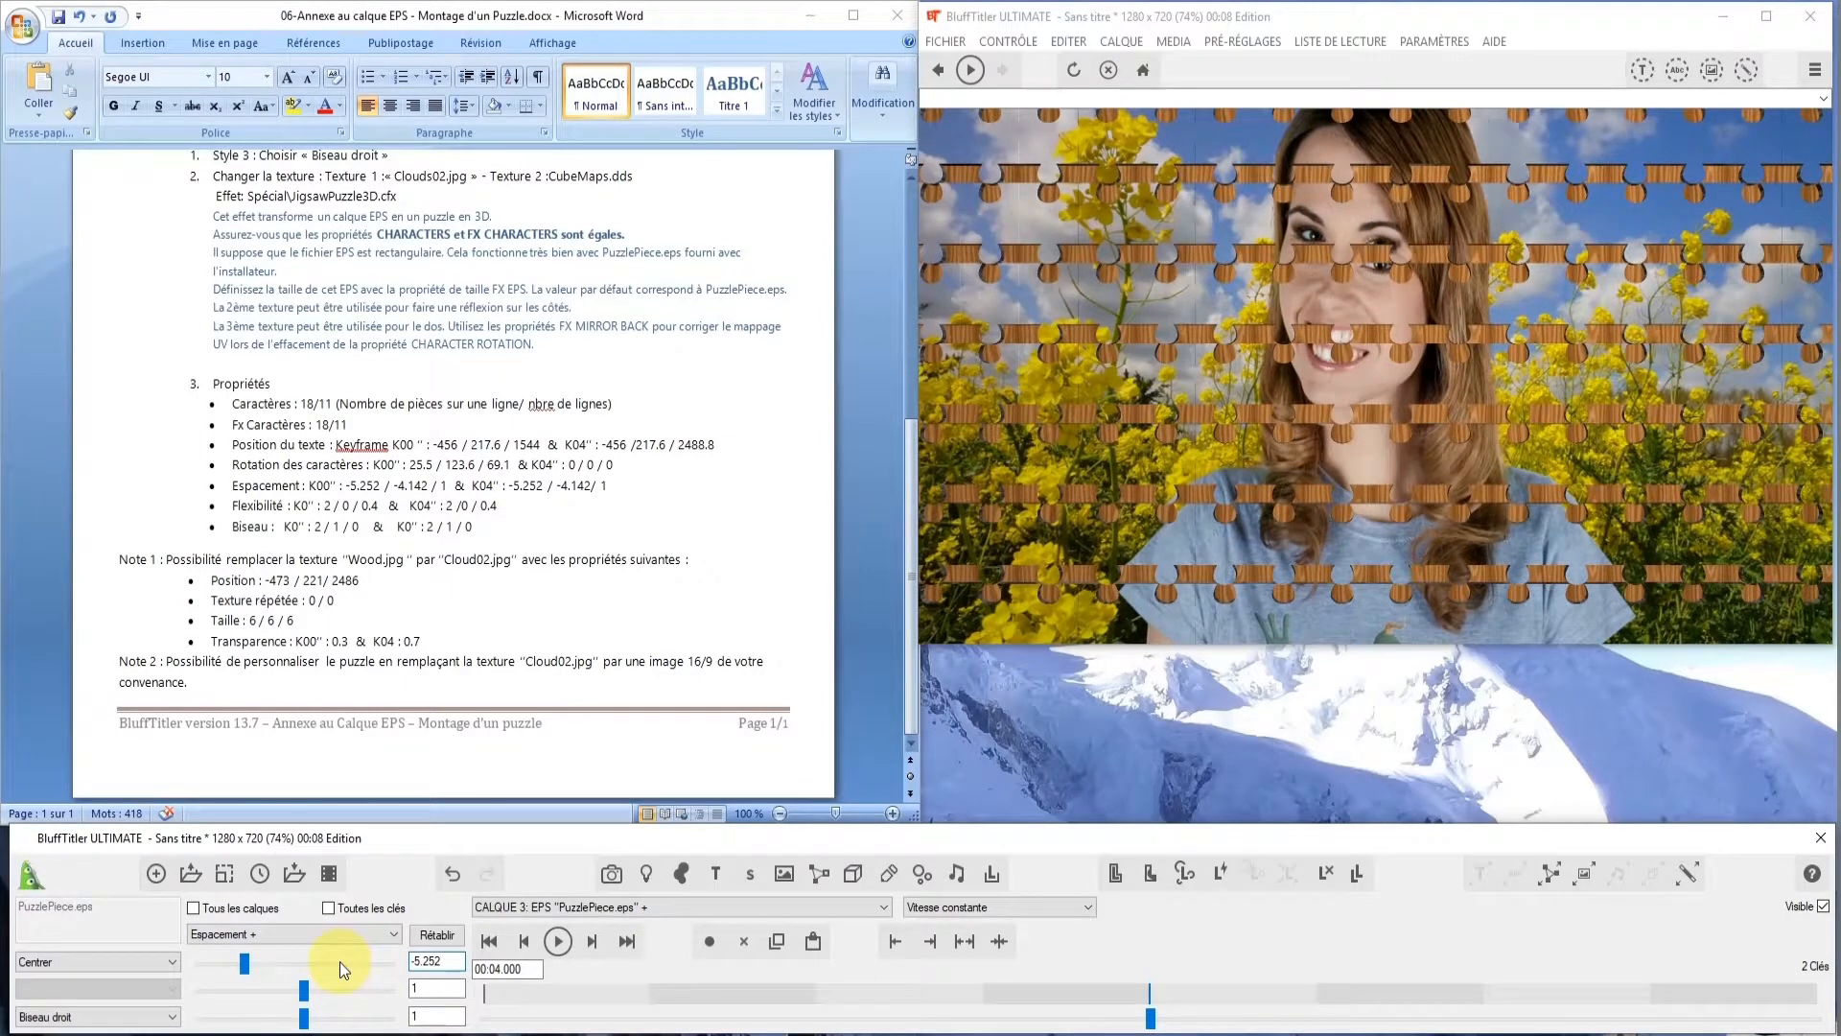
key(Tab)
text(-4)
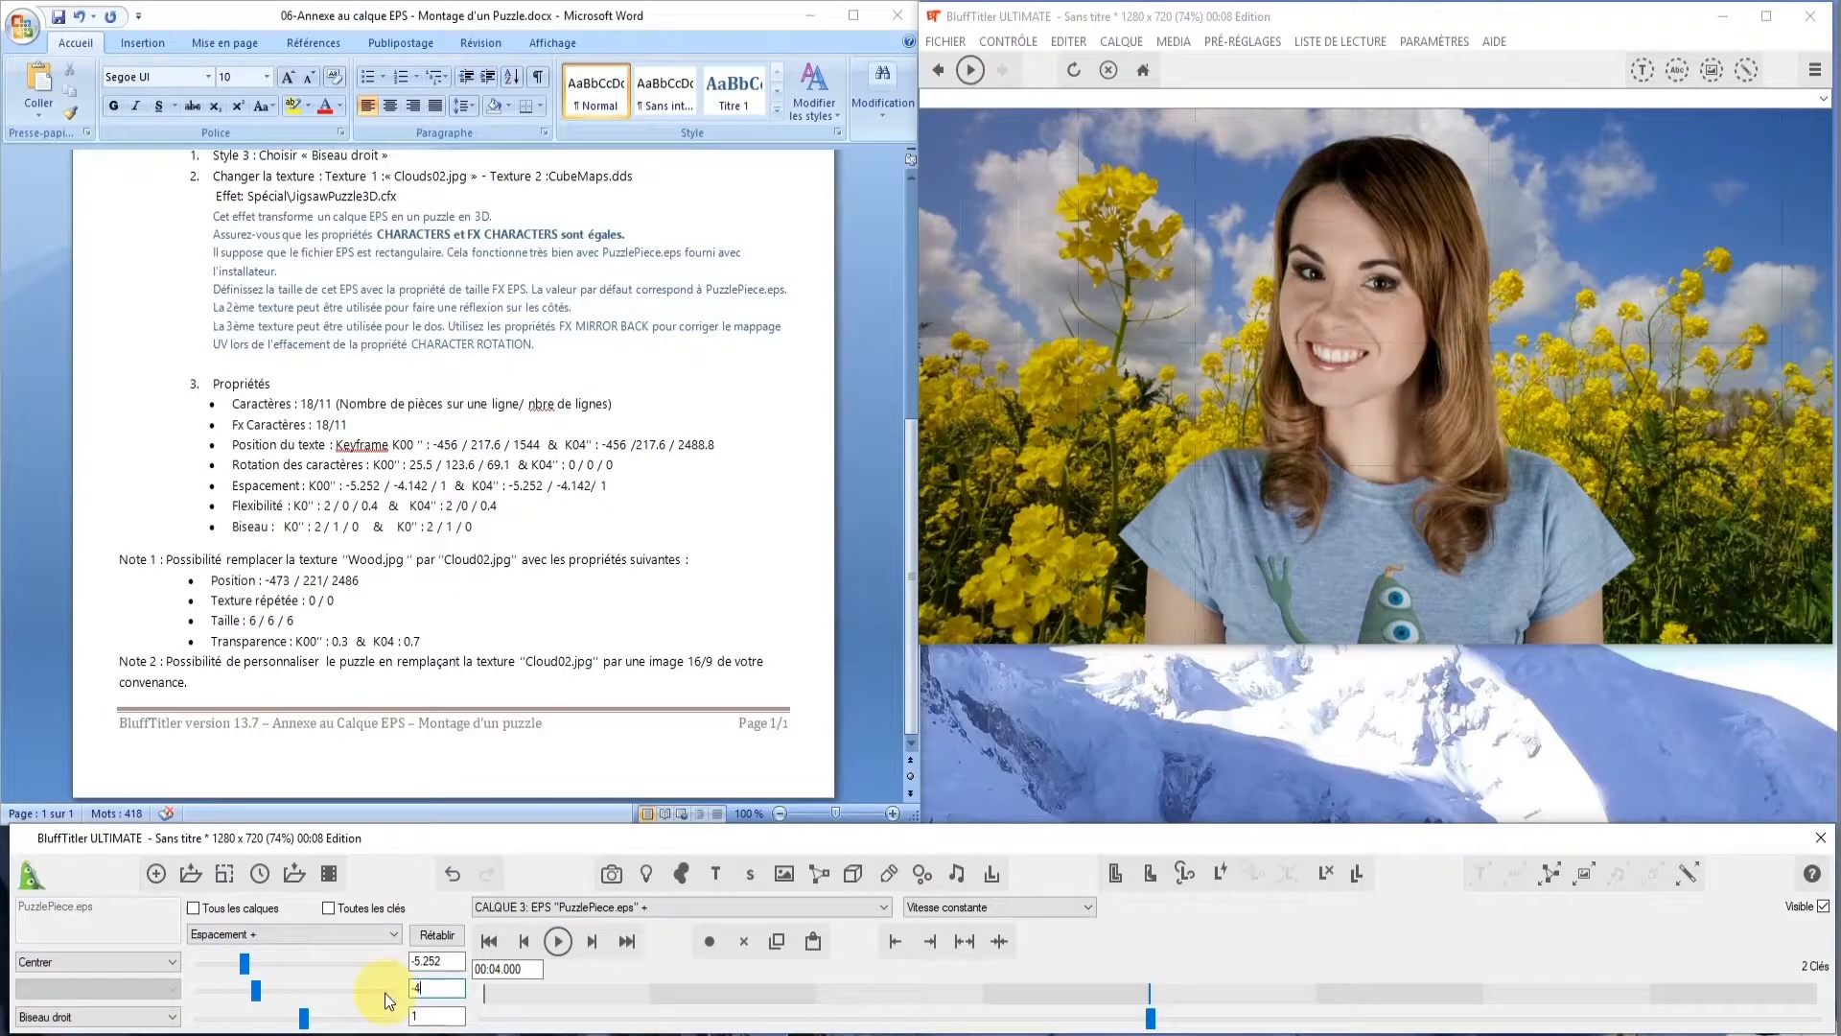
text(.142)
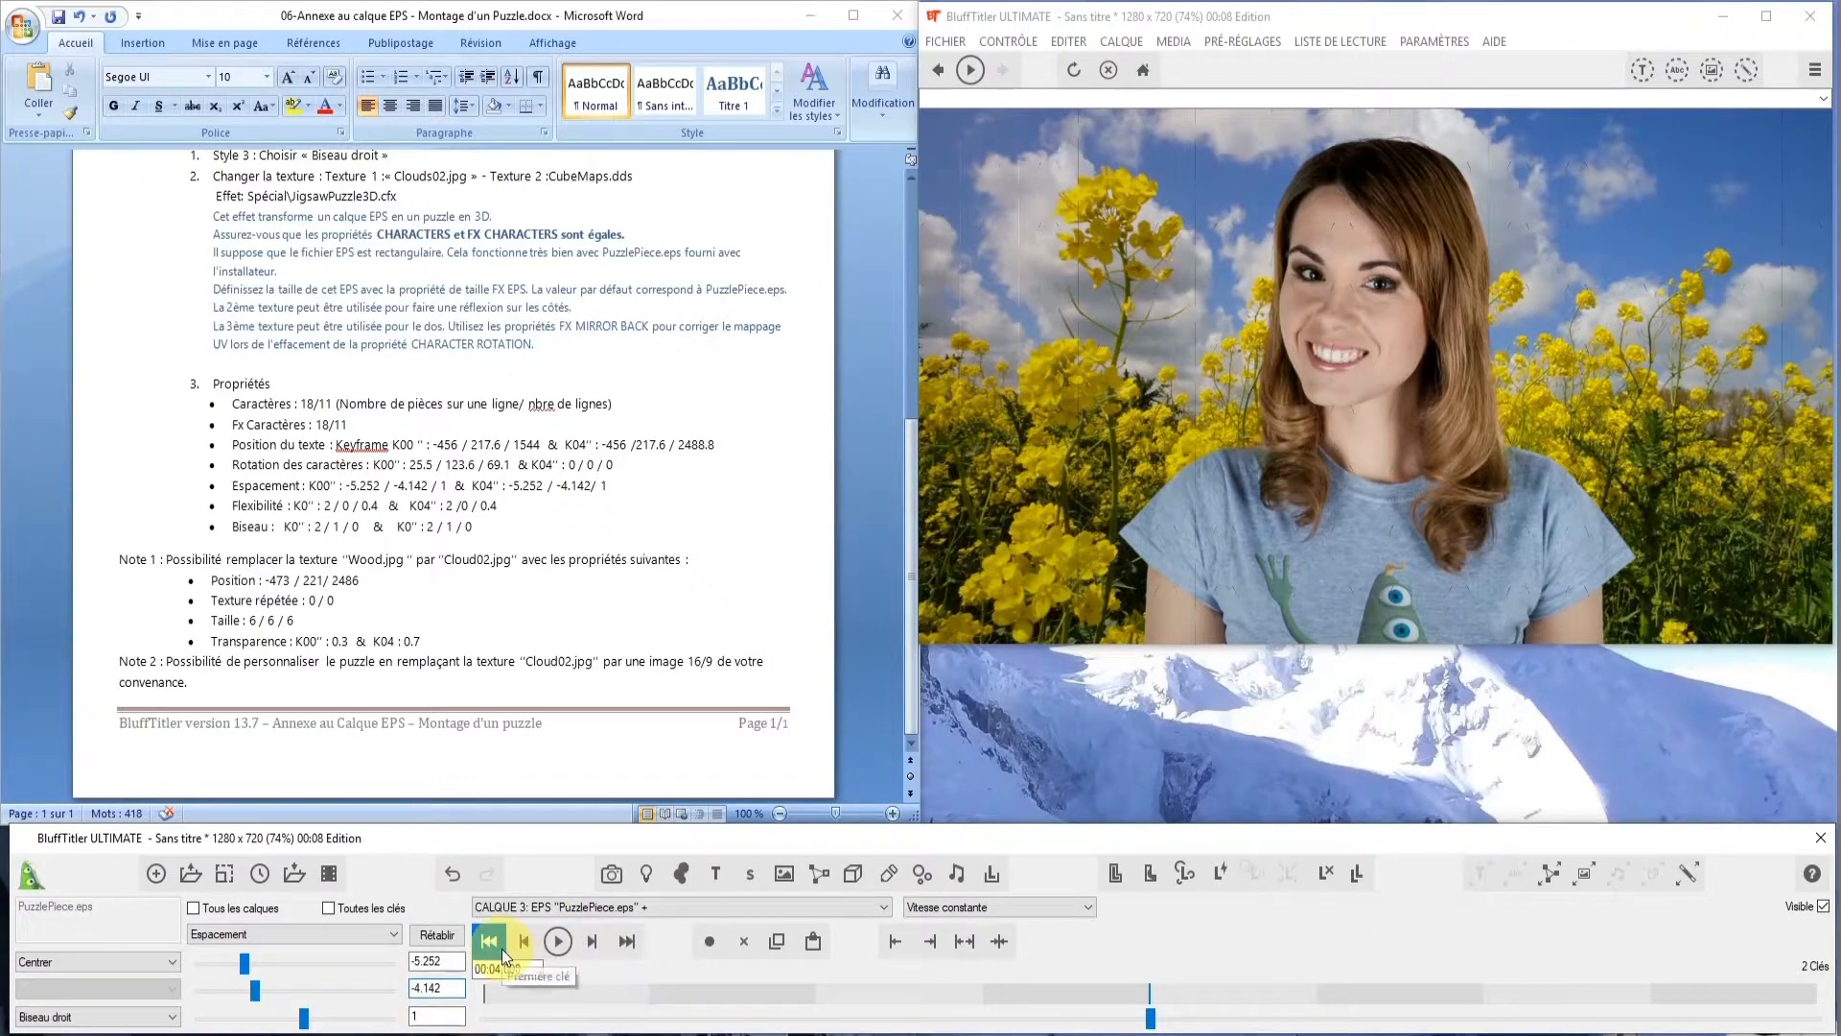
Set the EPS layer's Flexibilité to 2 for the first value and 0.4 for the third, applied to all keyframes
click(498, 943)
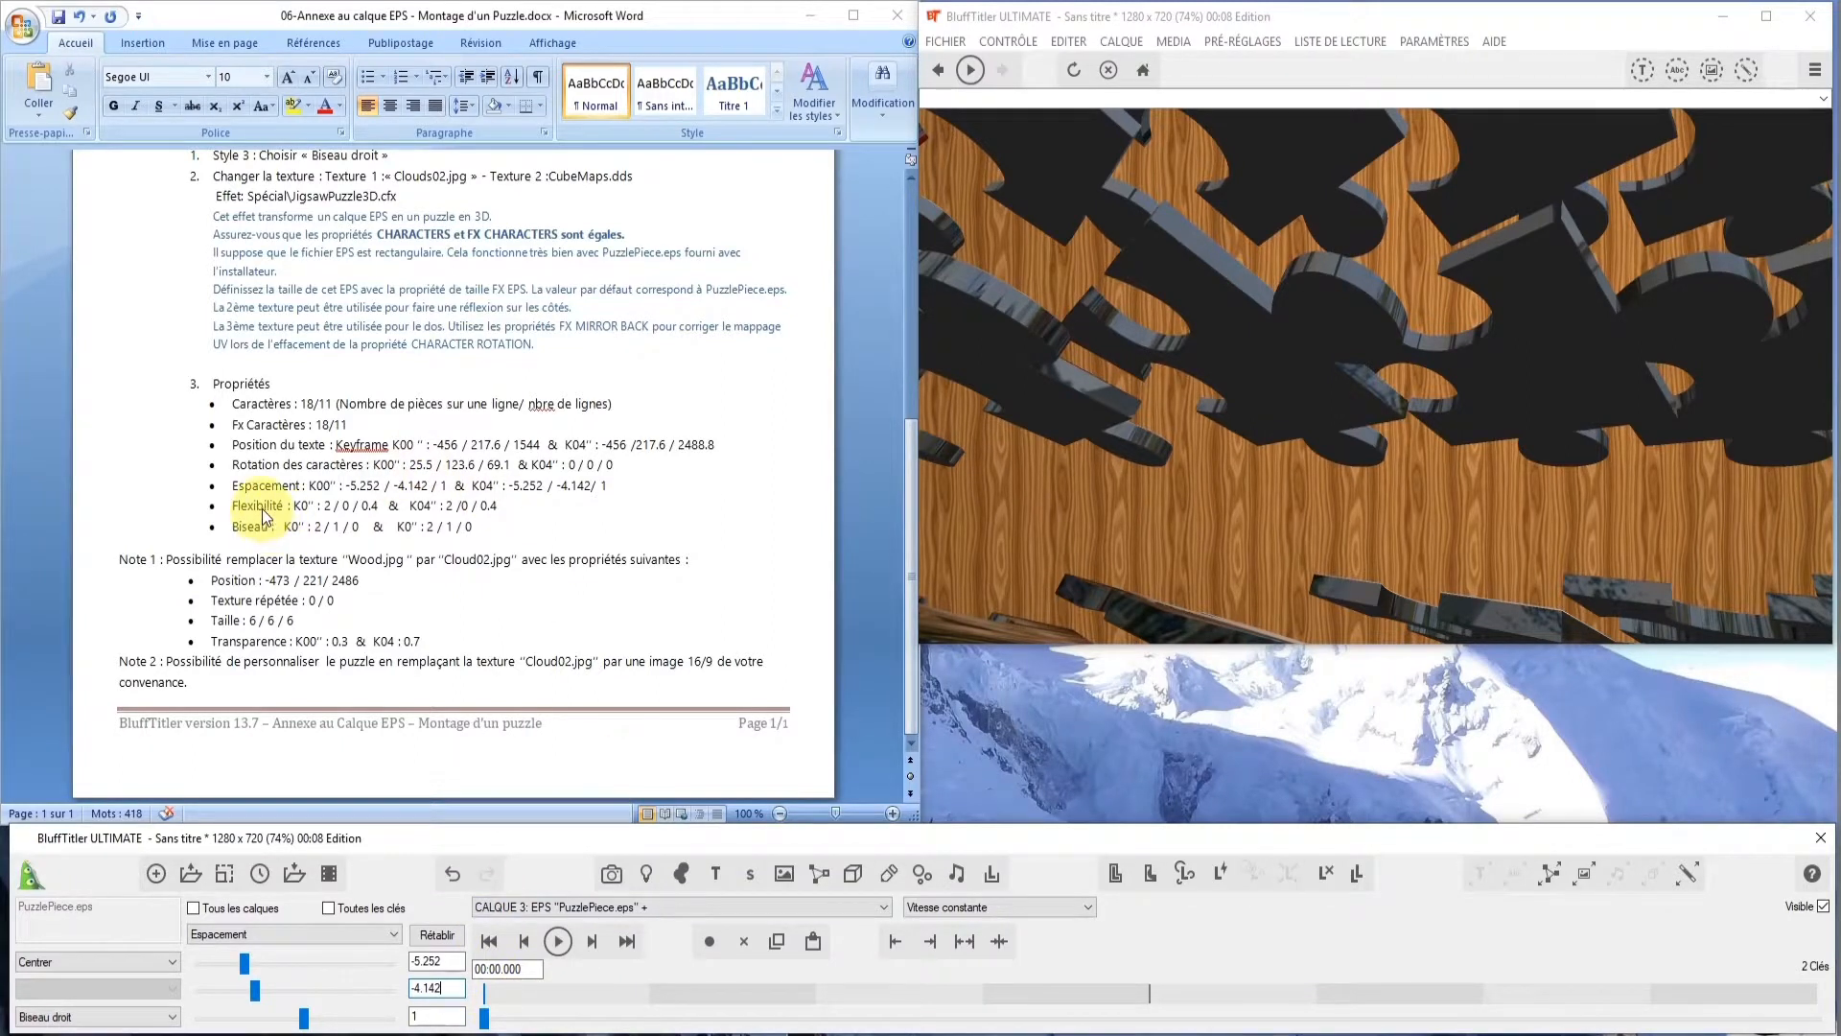
click(388, 932)
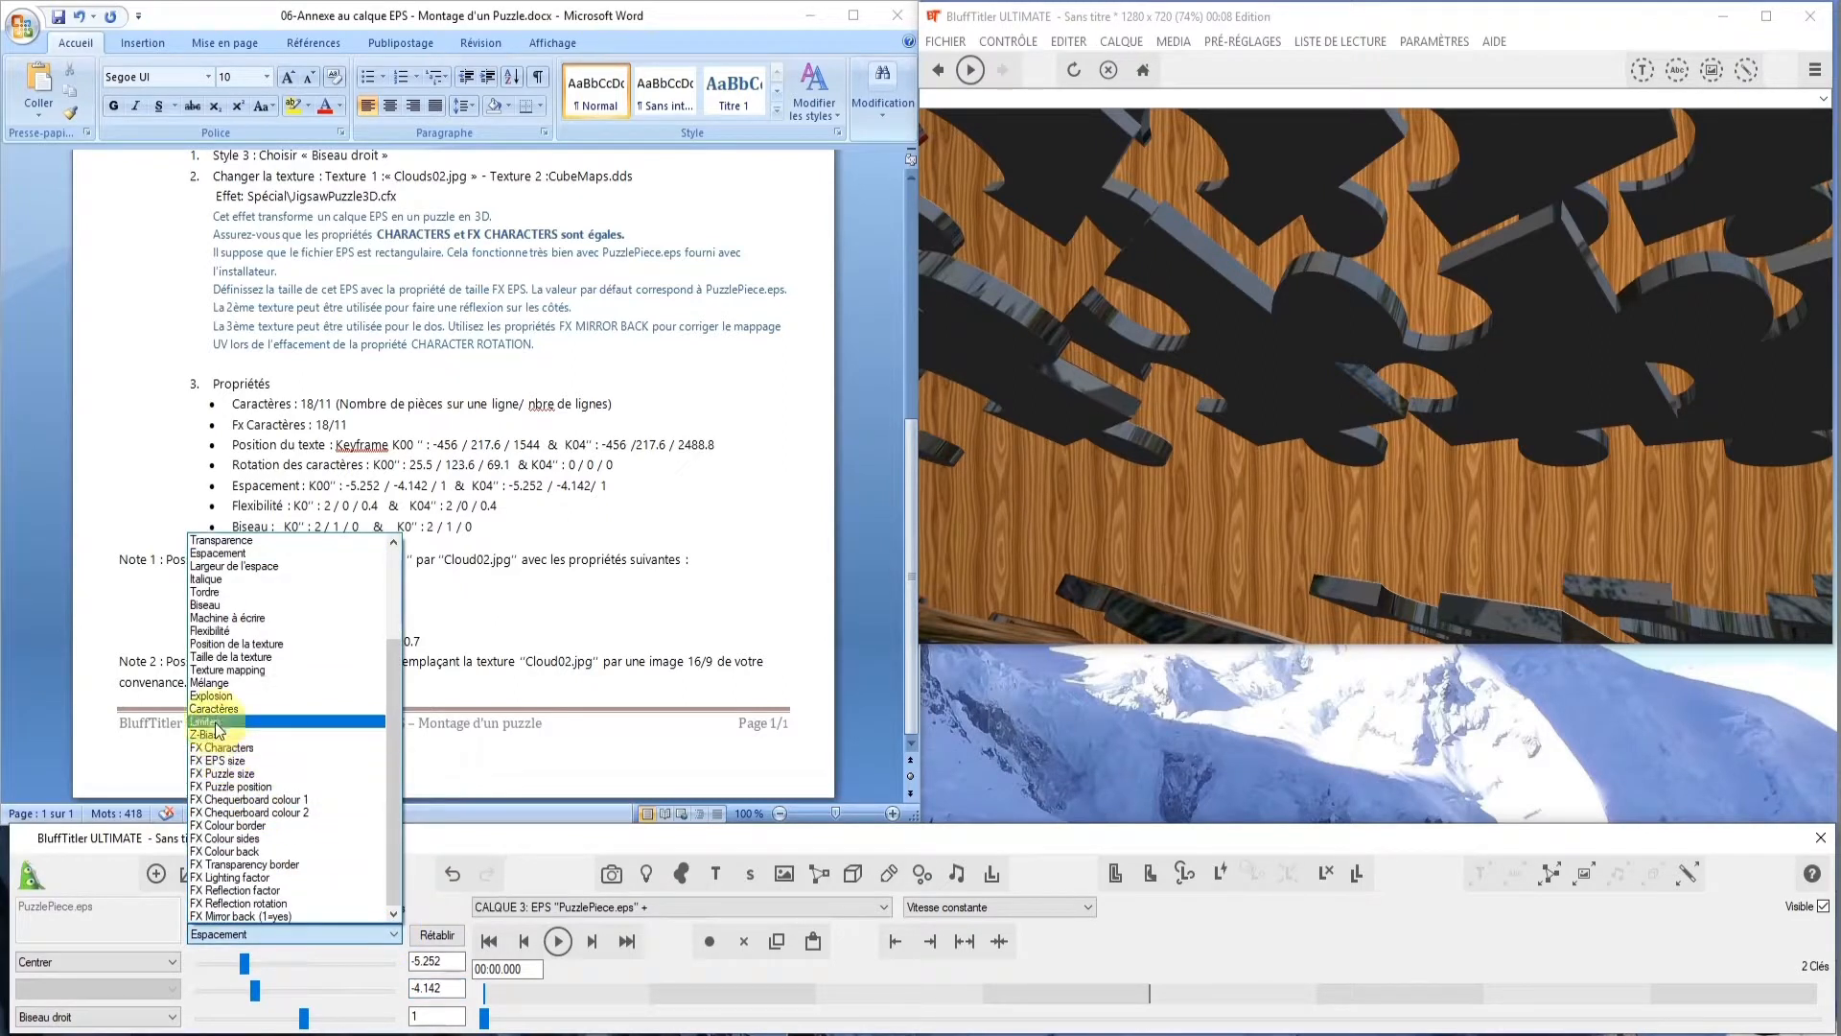
click(221, 632)
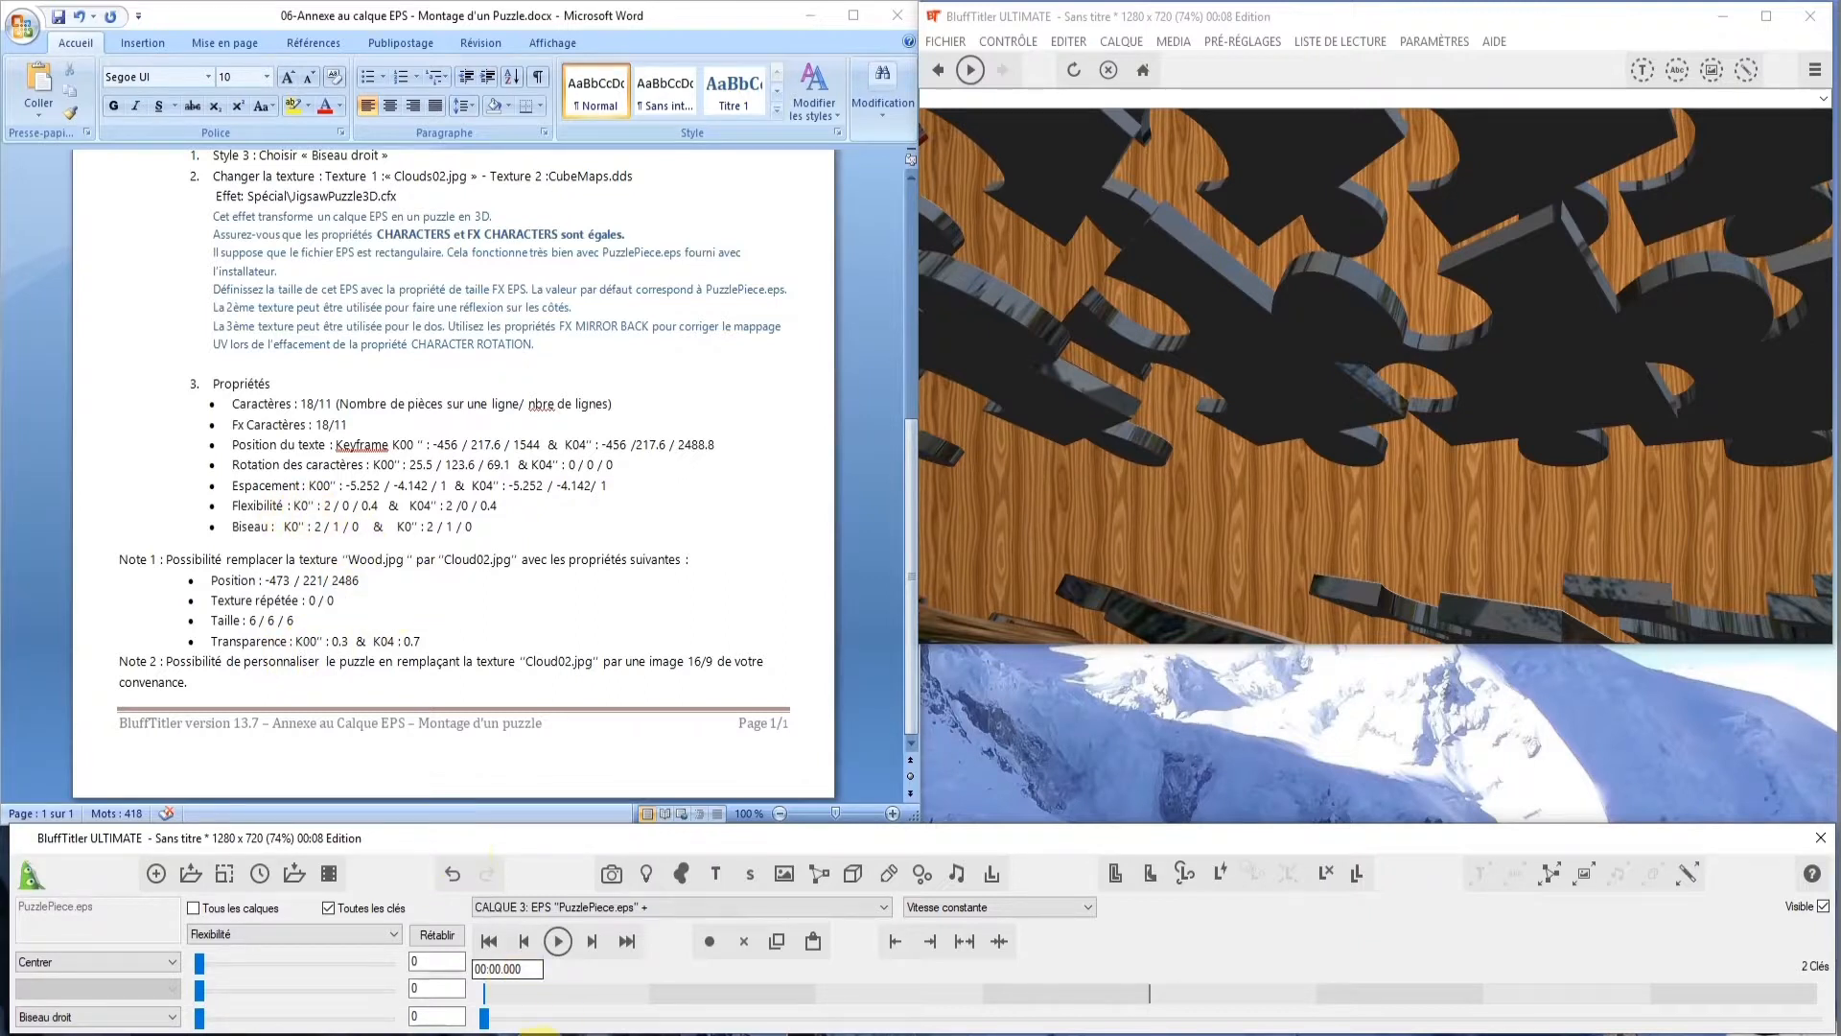
double_click(428, 963)
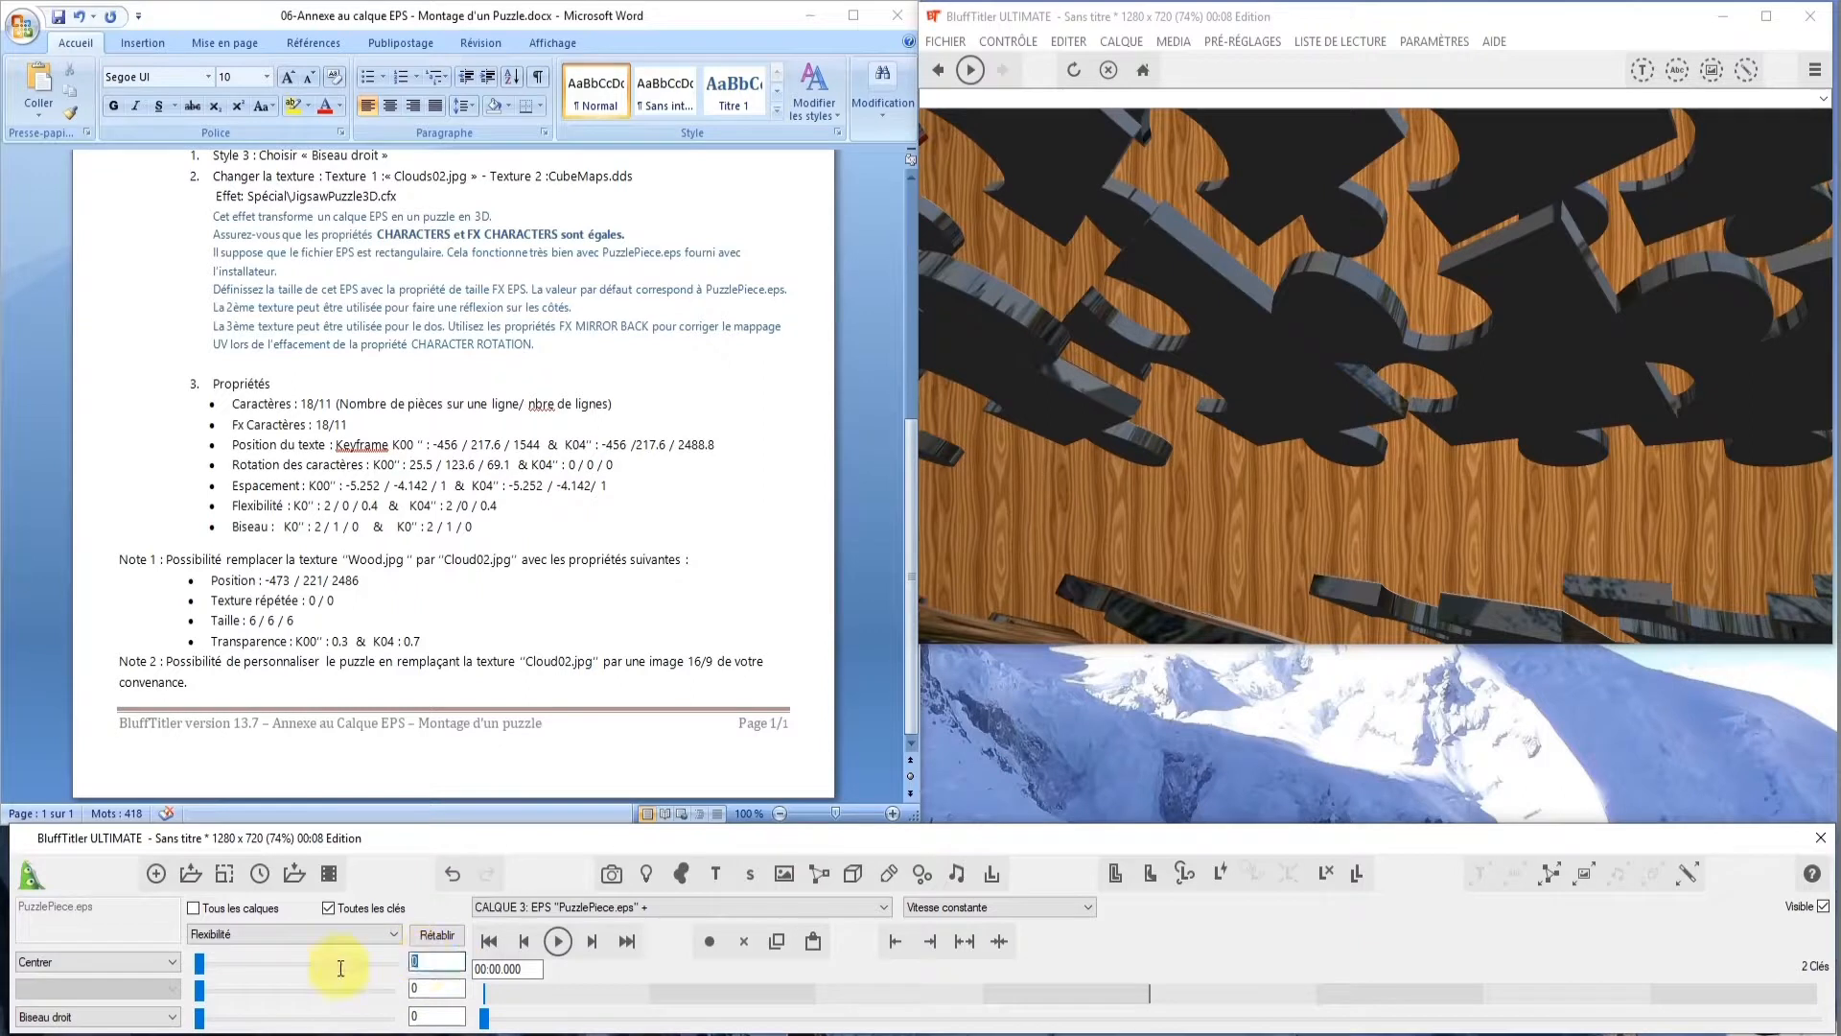
text(2)
double_click(427, 1017)
text(0.4)
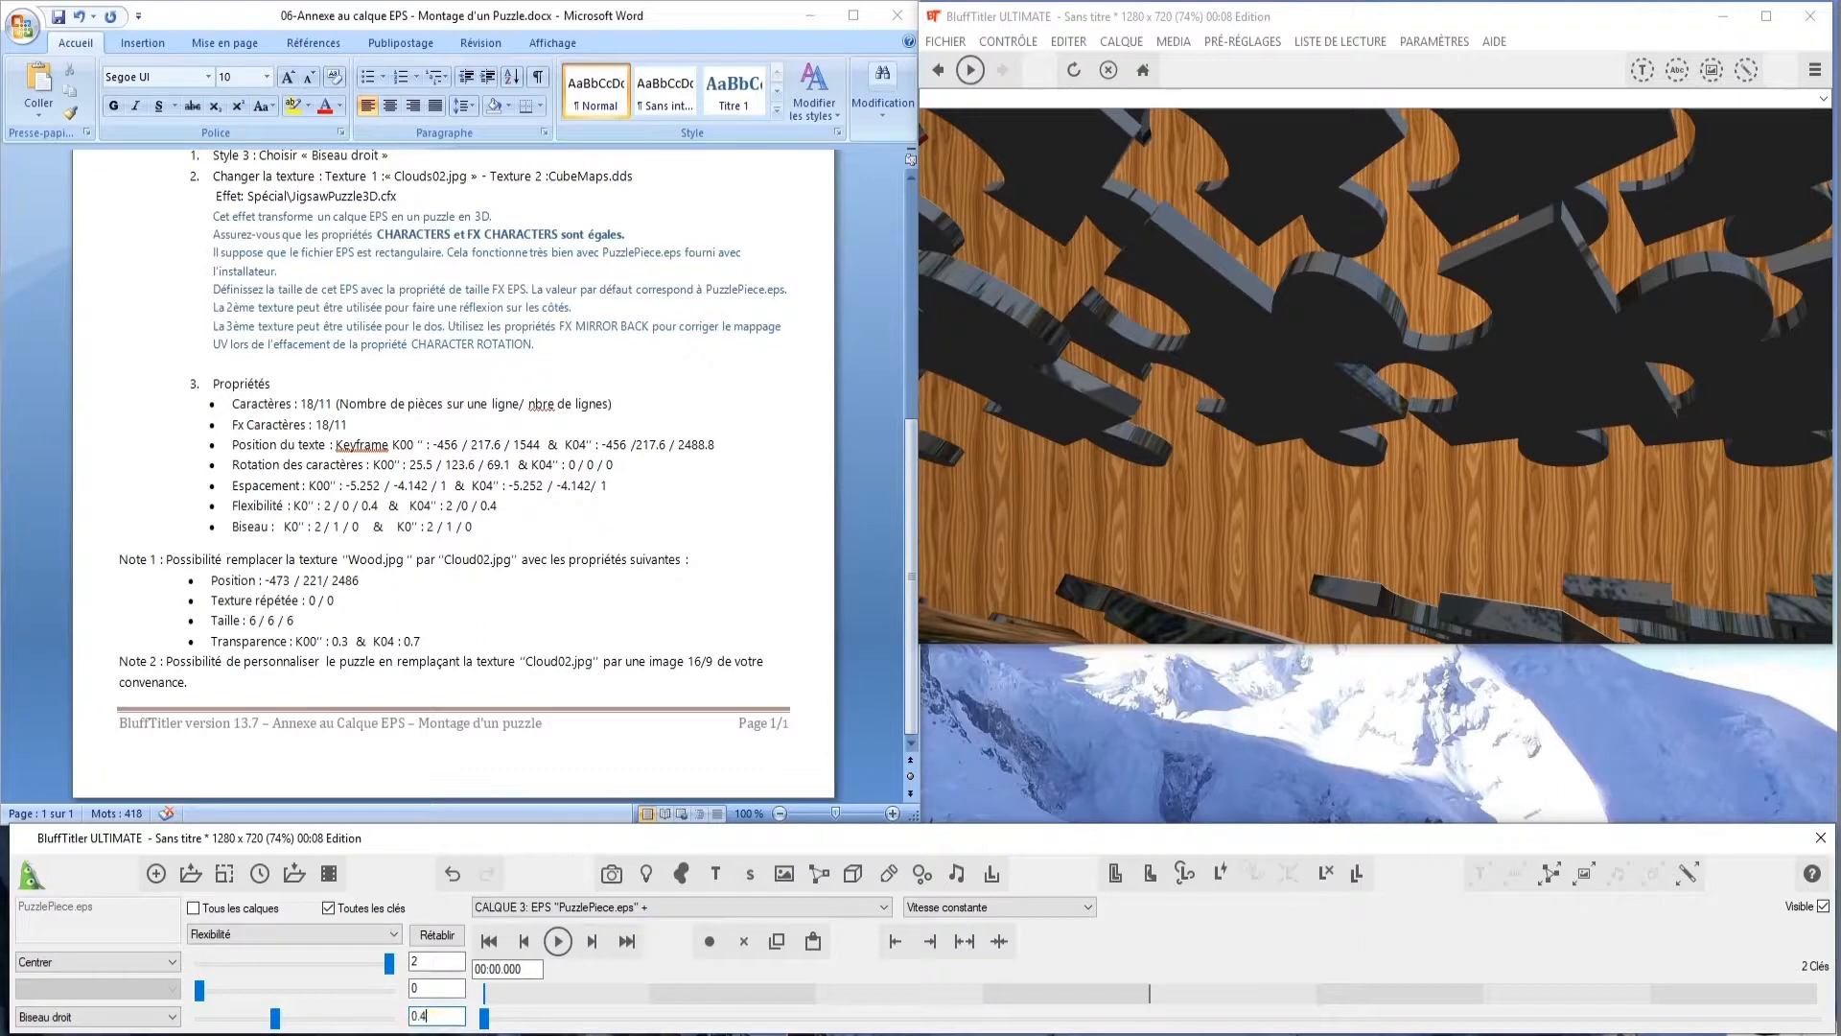
click(591, 944)
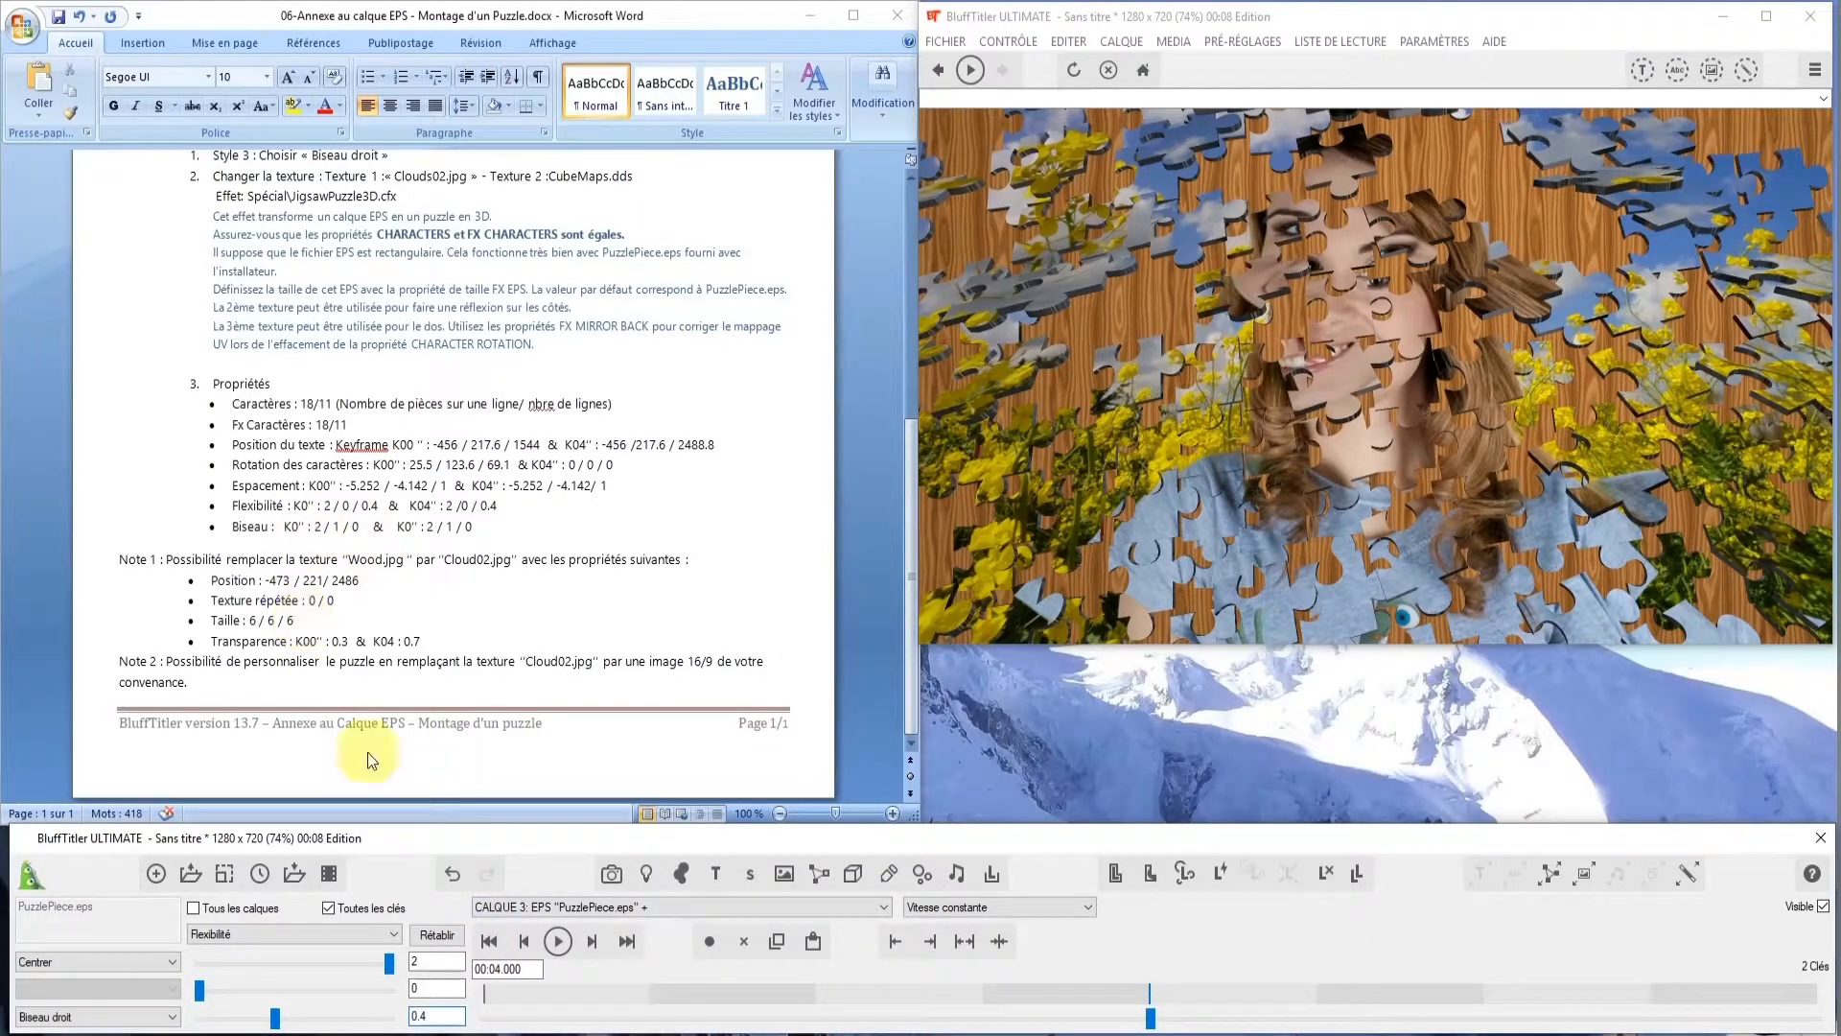
Set the first two Biseau values of the EPS layer to 2 and 1 for all keyframes, and play the show from the start
click(393, 933)
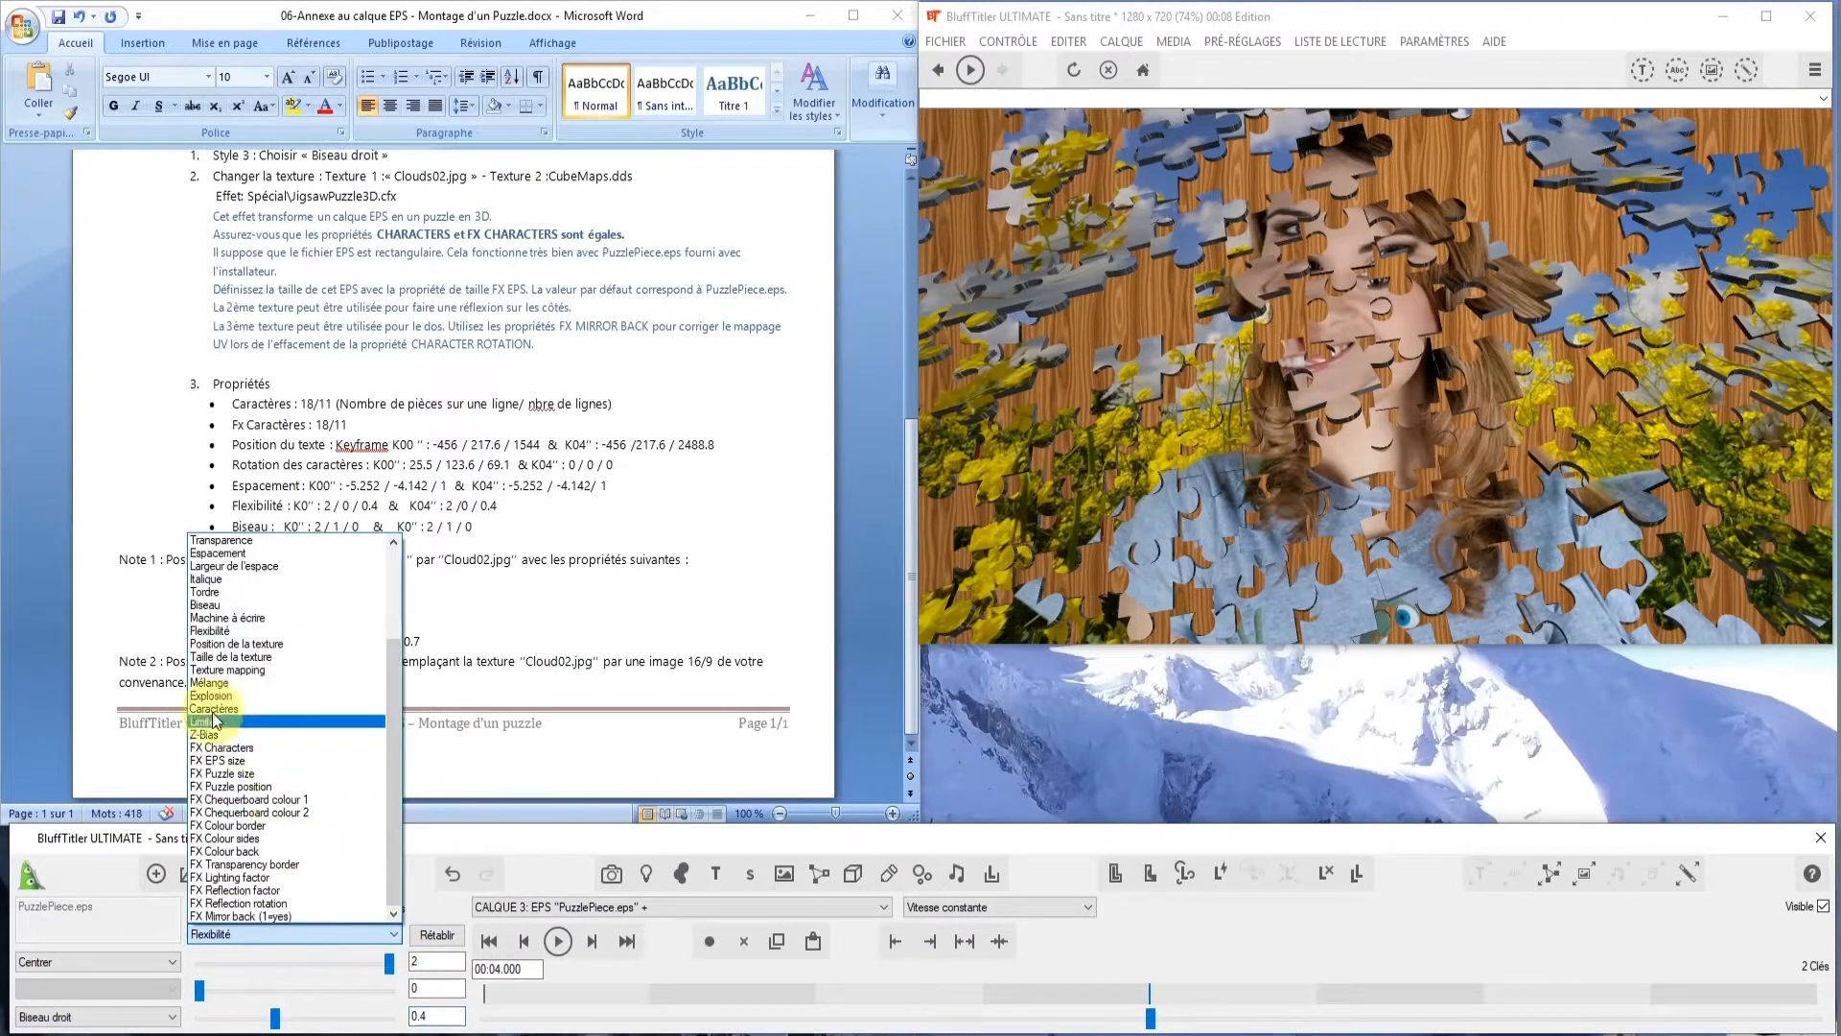
click(237, 605)
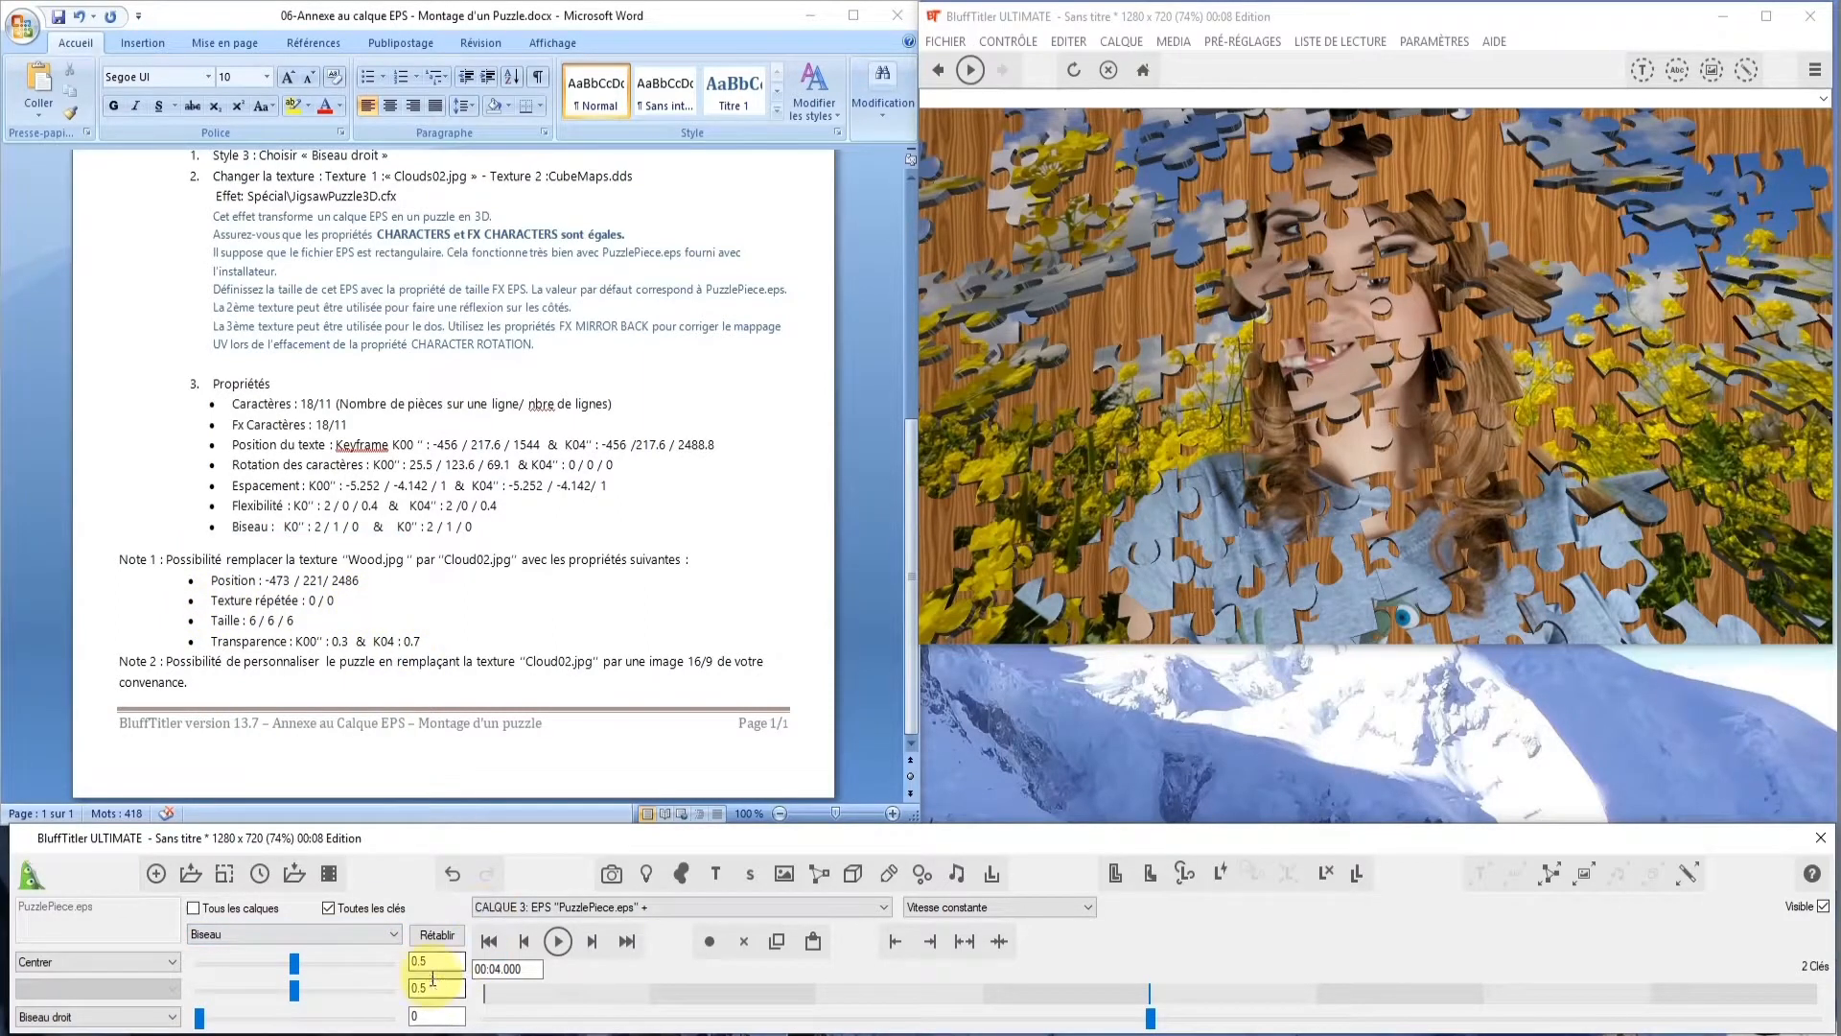
double_click(435, 961)
text(2)
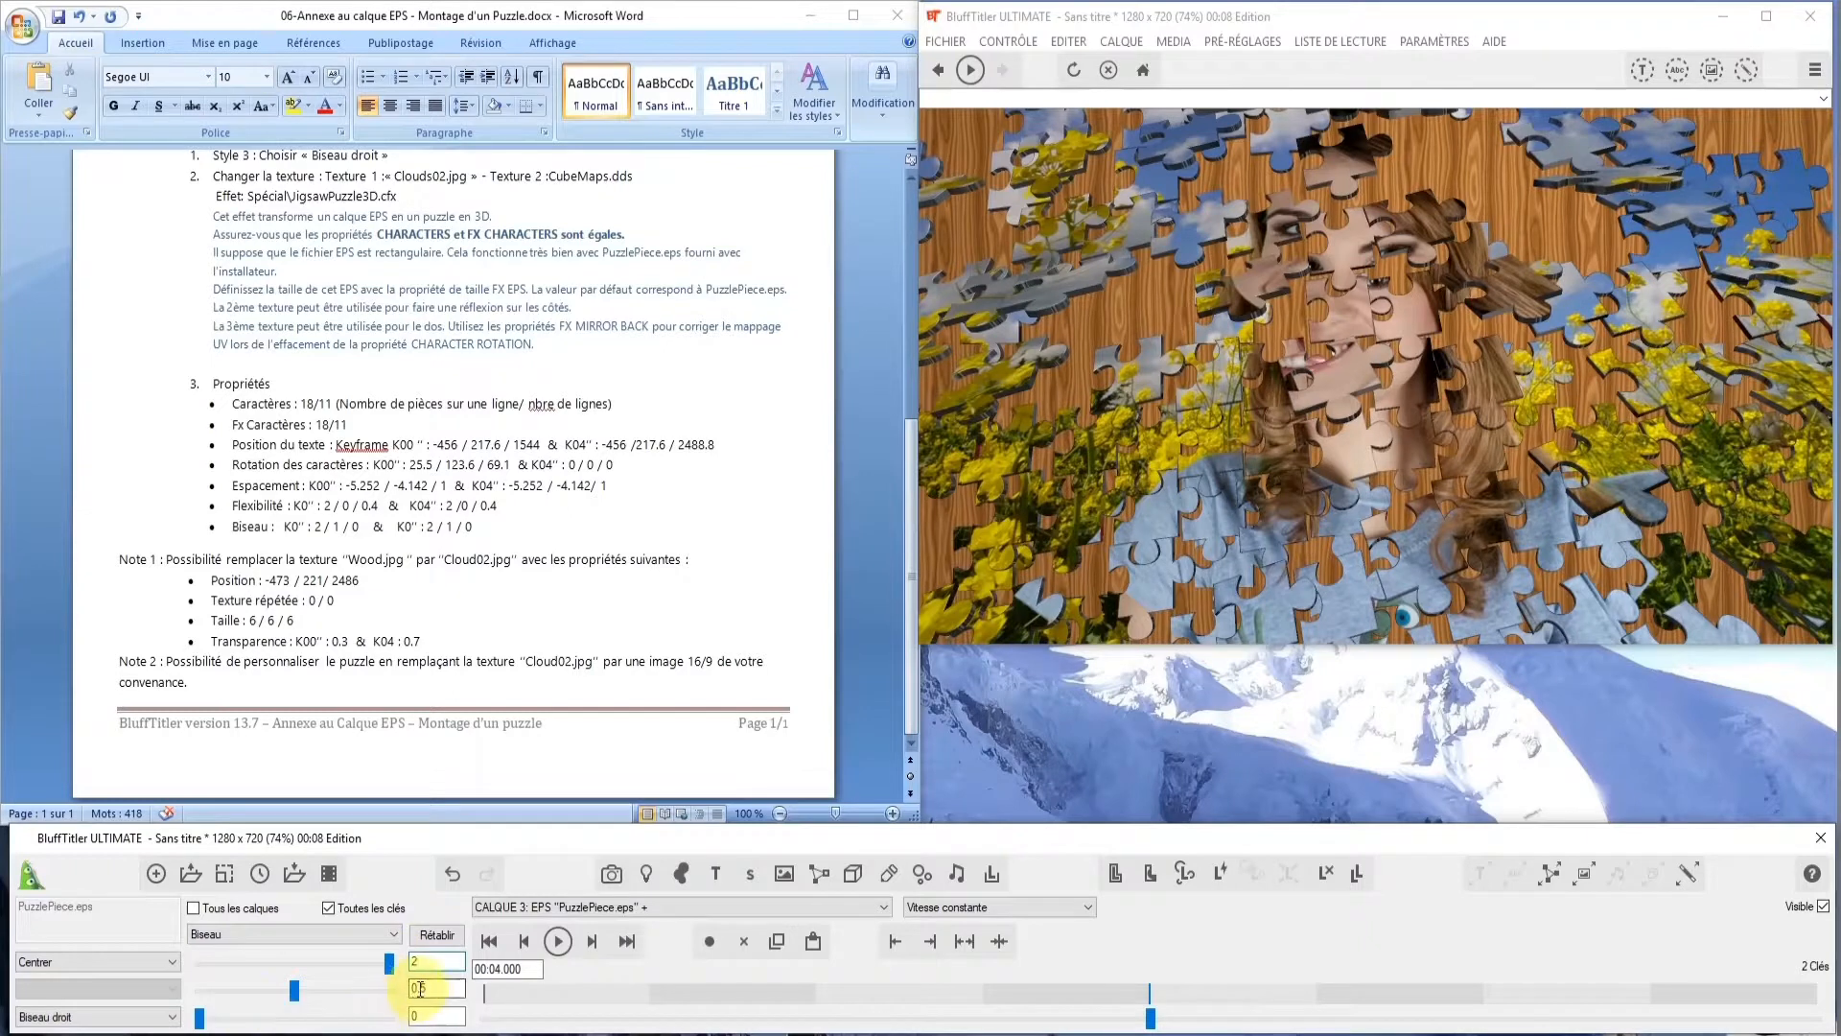
double_click(427, 987)
text(1)
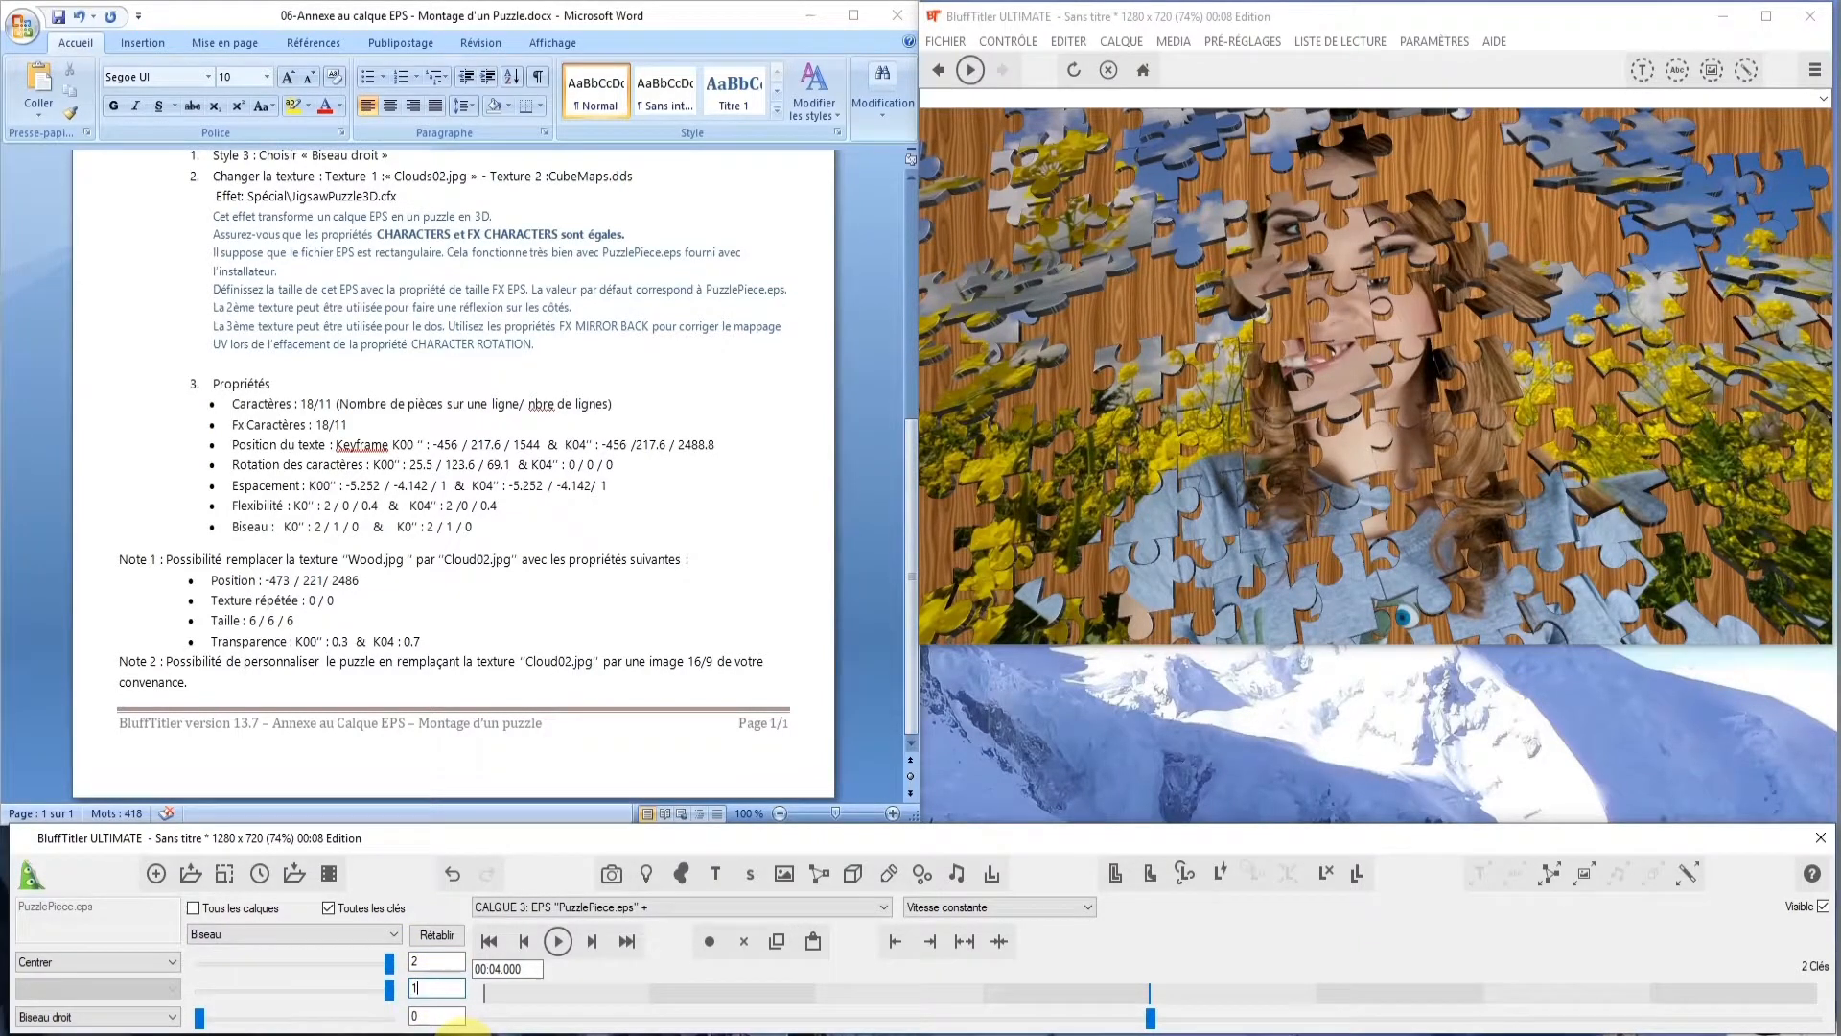
click(491, 943)
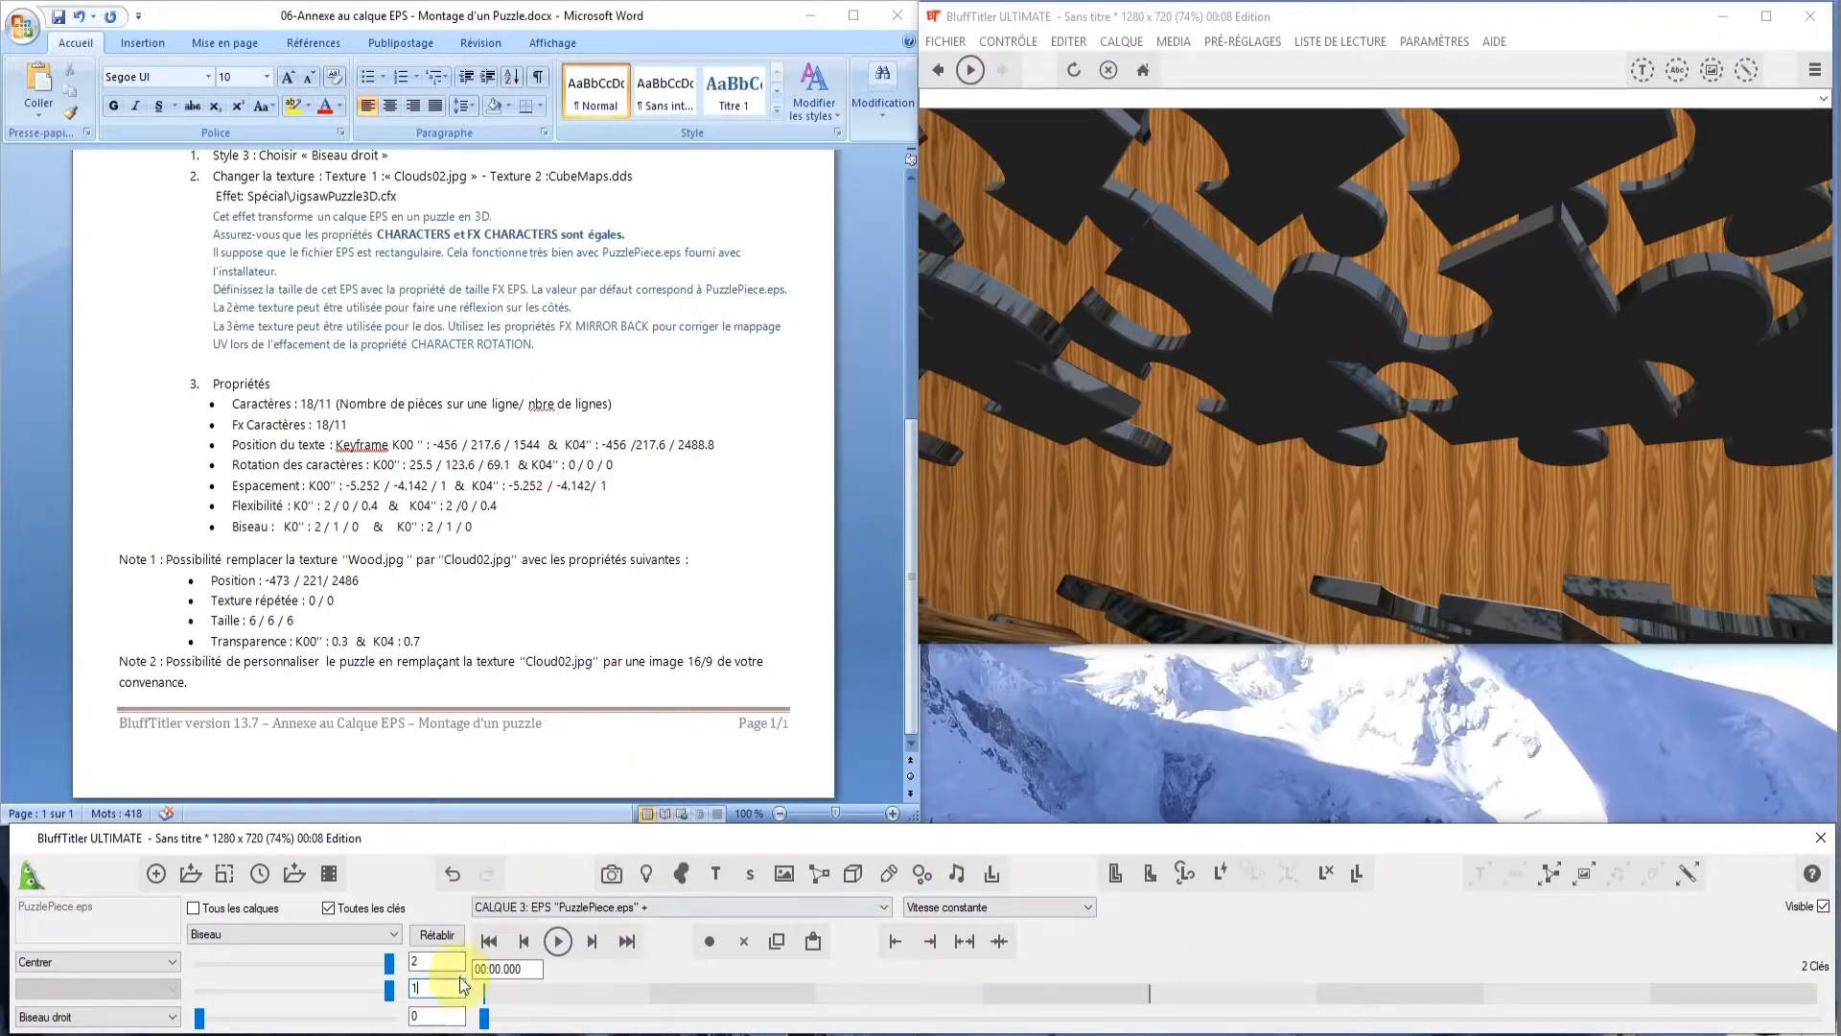
click(554, 946)
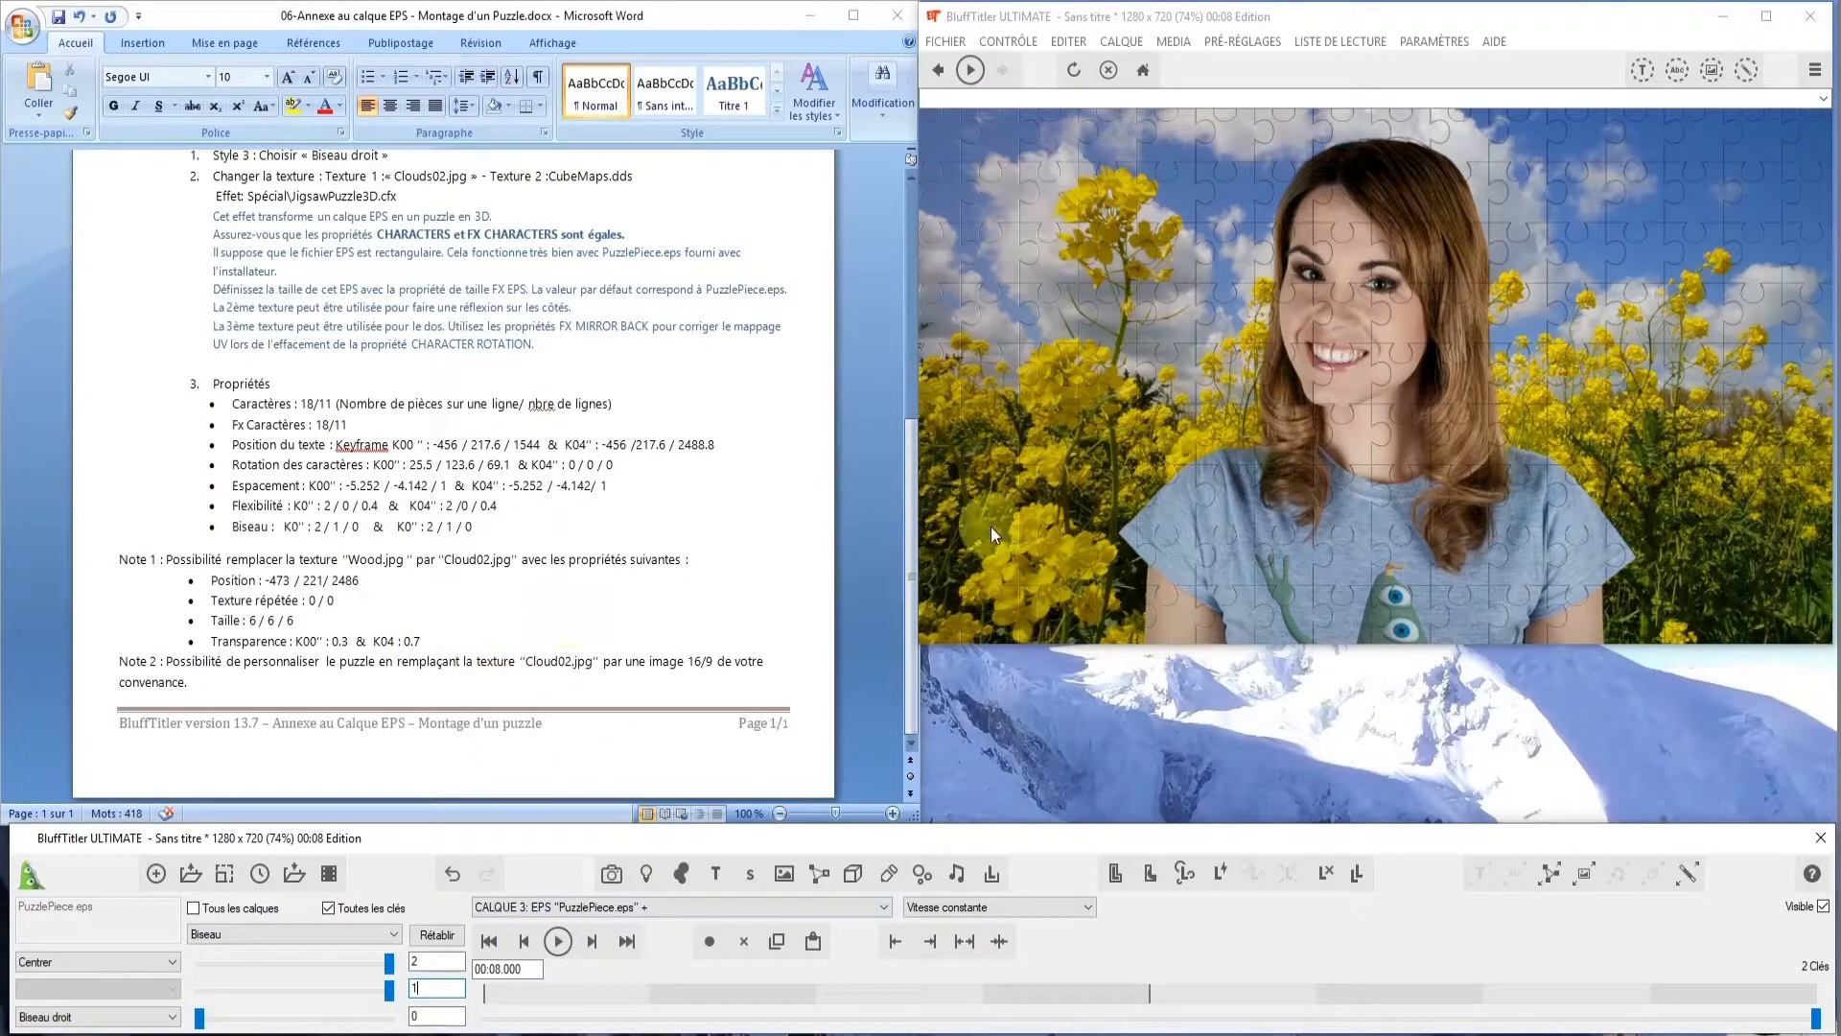
click(908, 551)
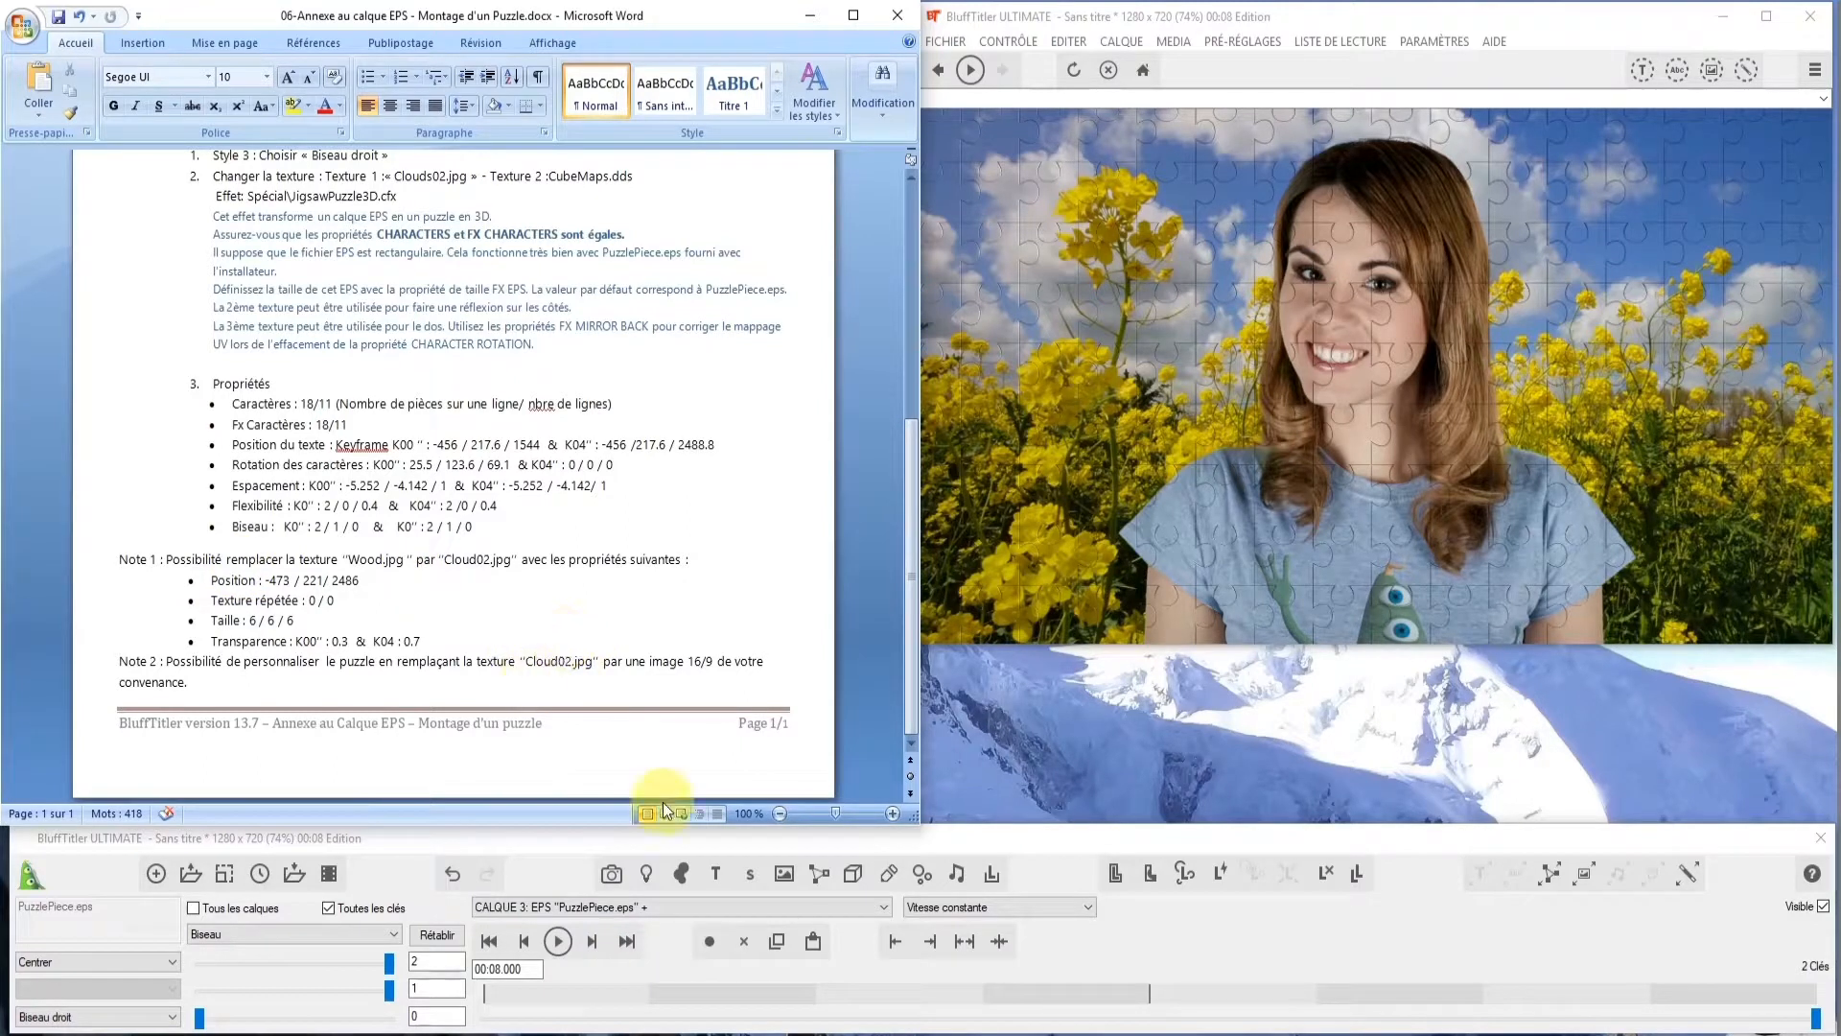
Replace the Wood.jpg texture of image layer 4 with Clouds02.jpg from the Textures folder
click(882, 907)
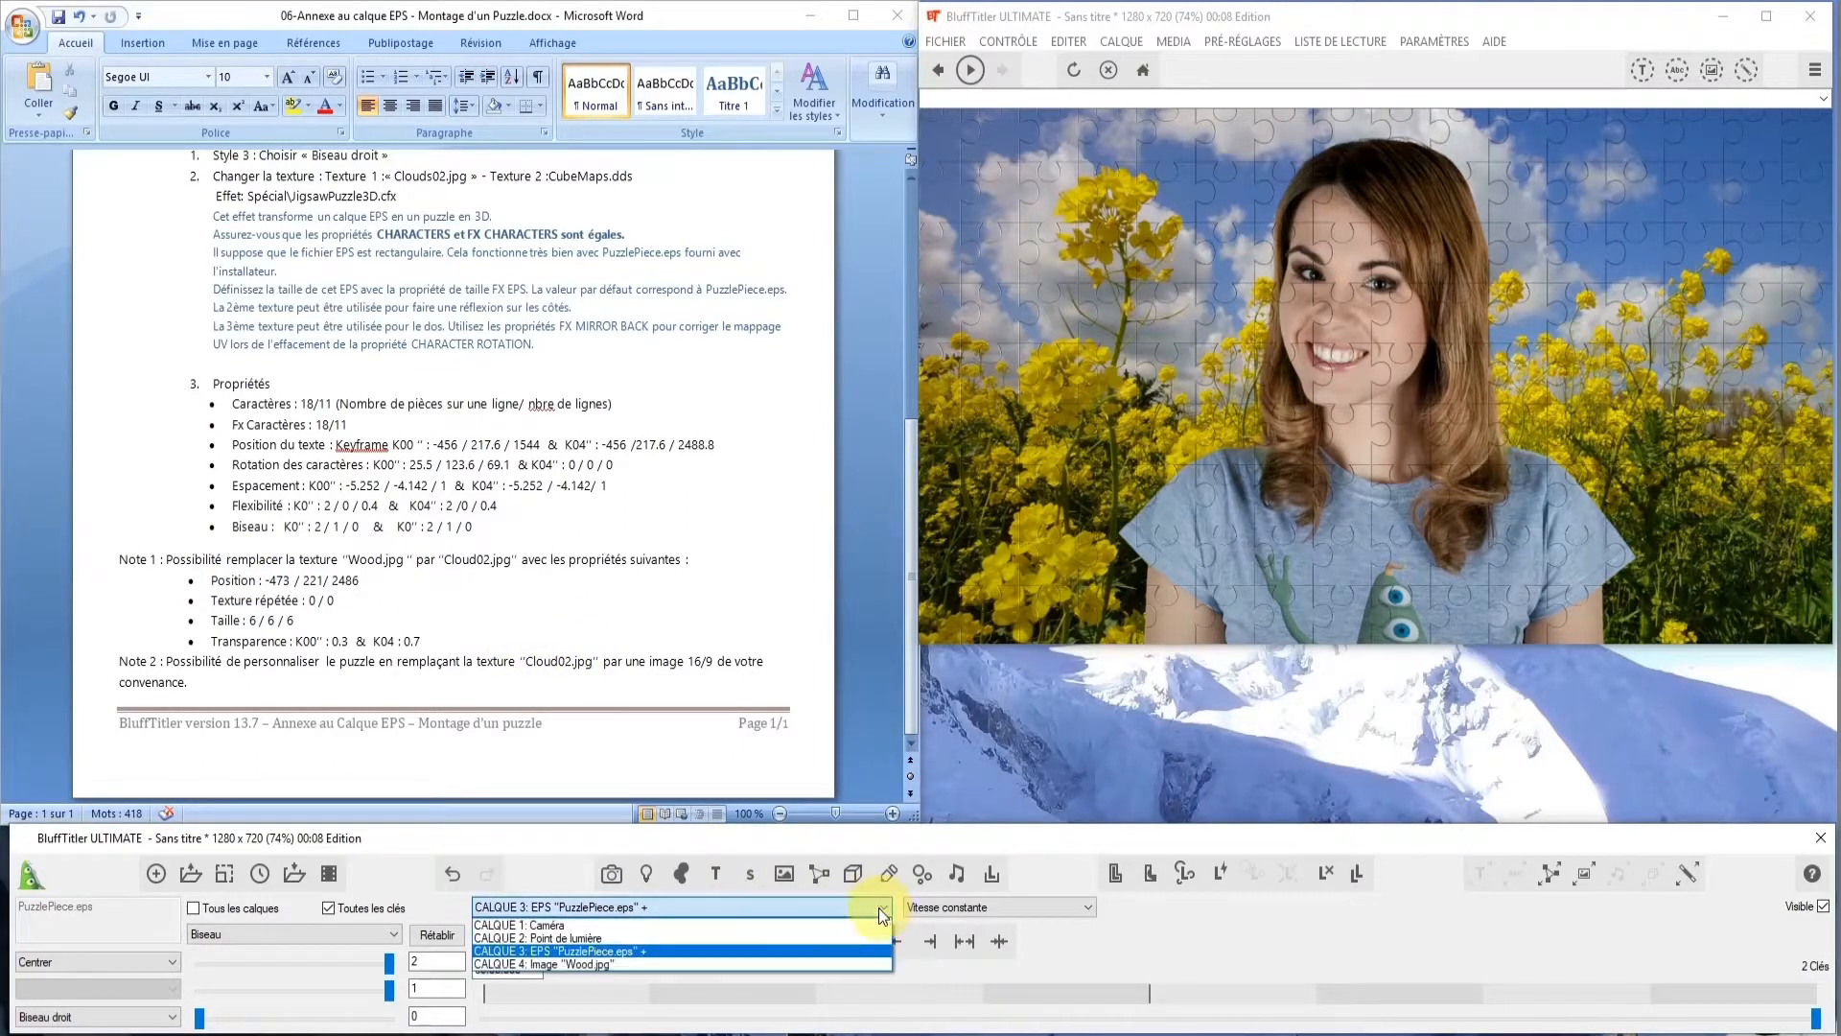
click(596, 959)
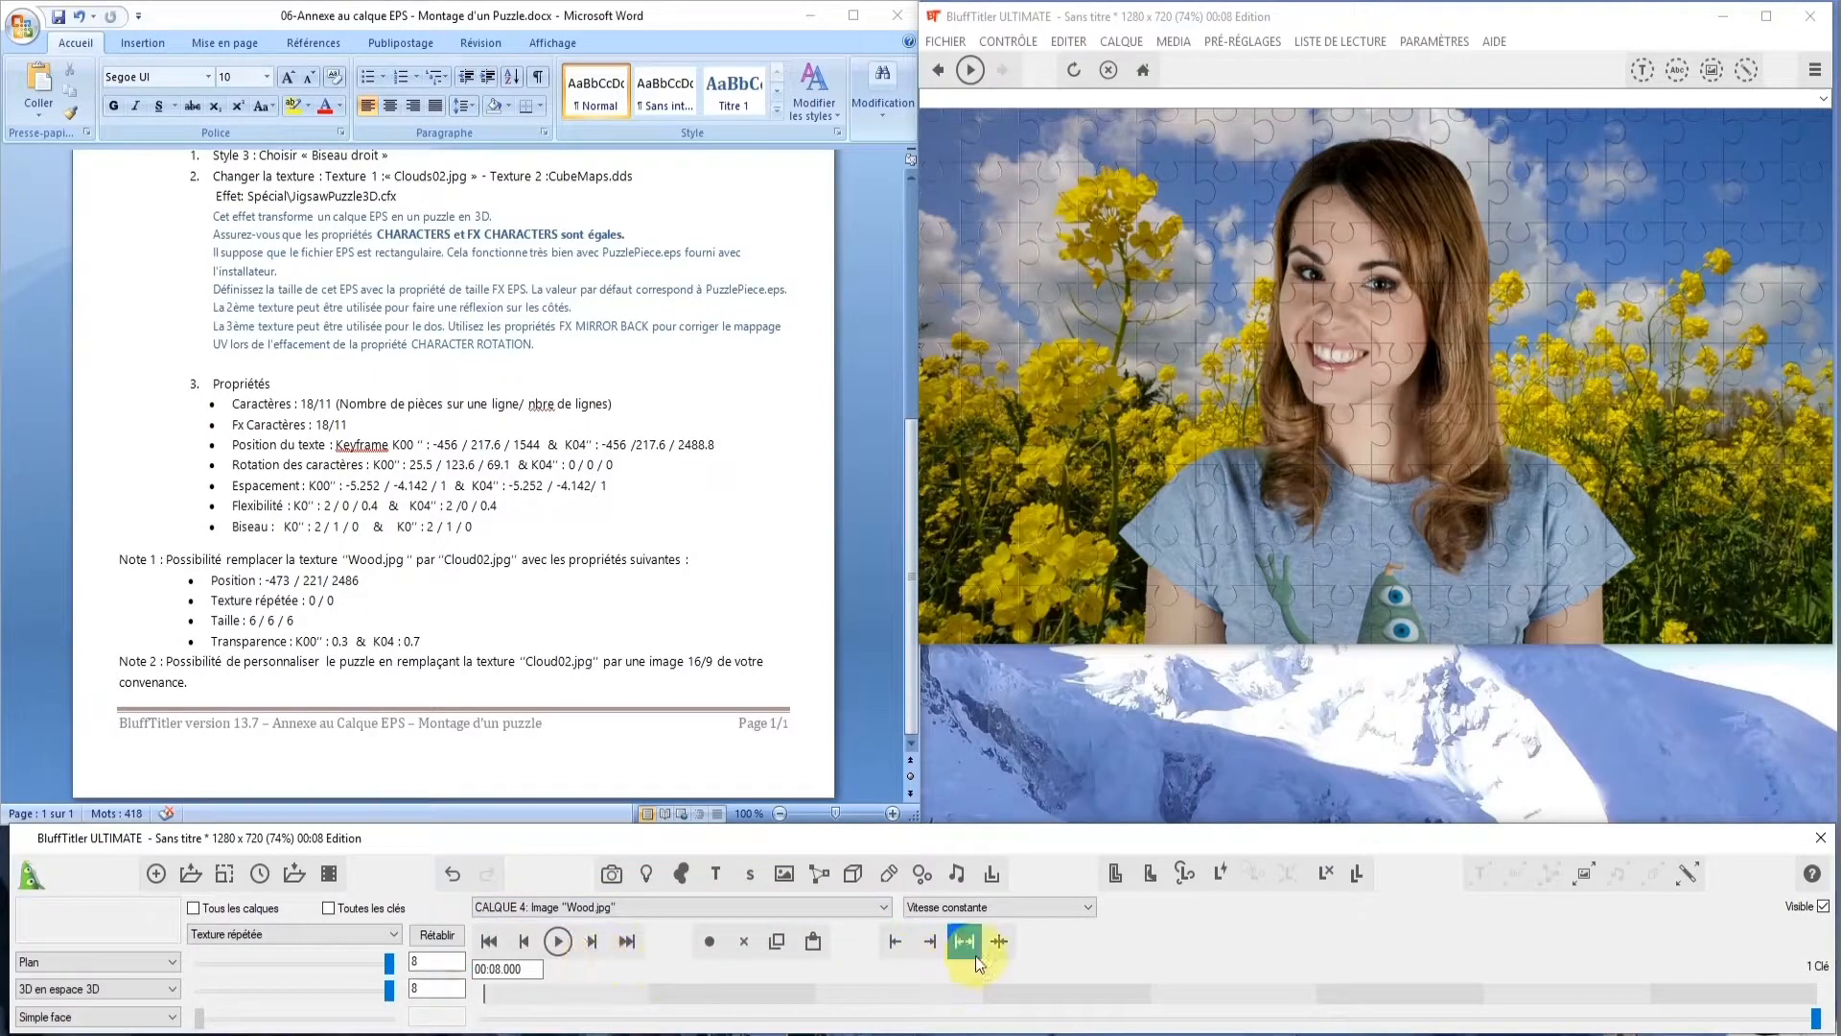
click(1585, 876)
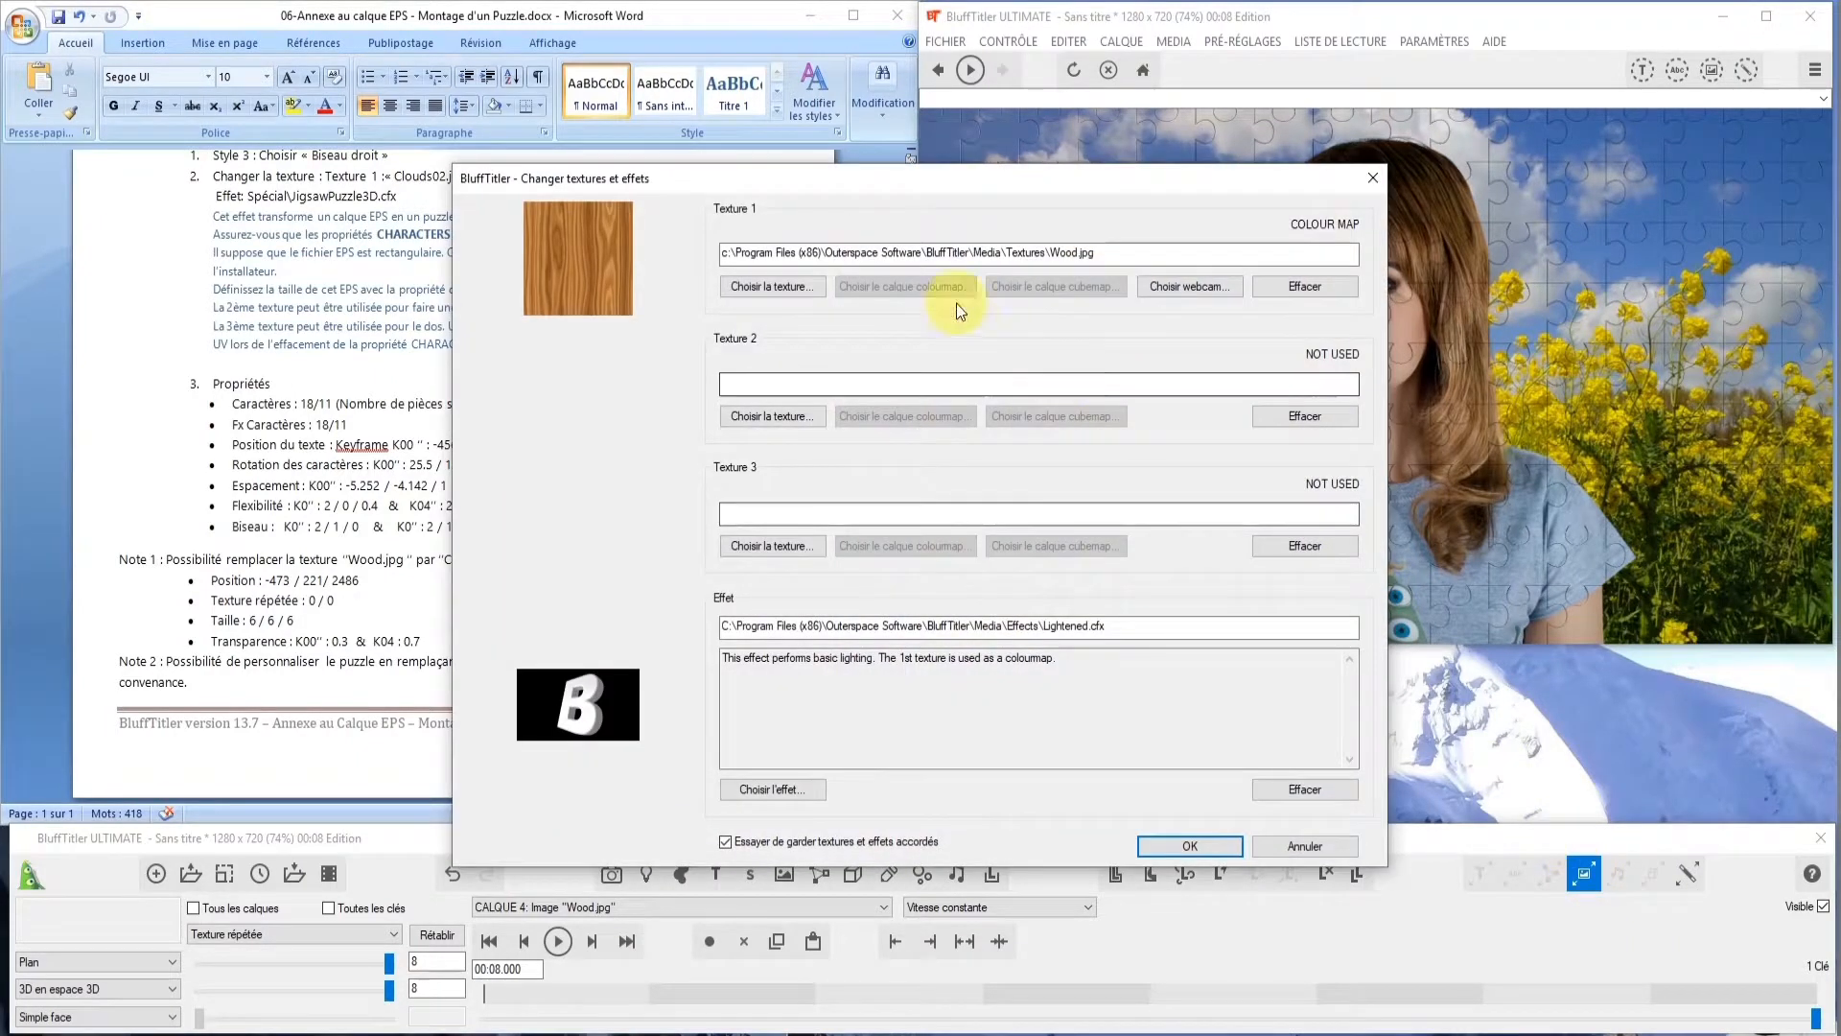
click(764, 287)
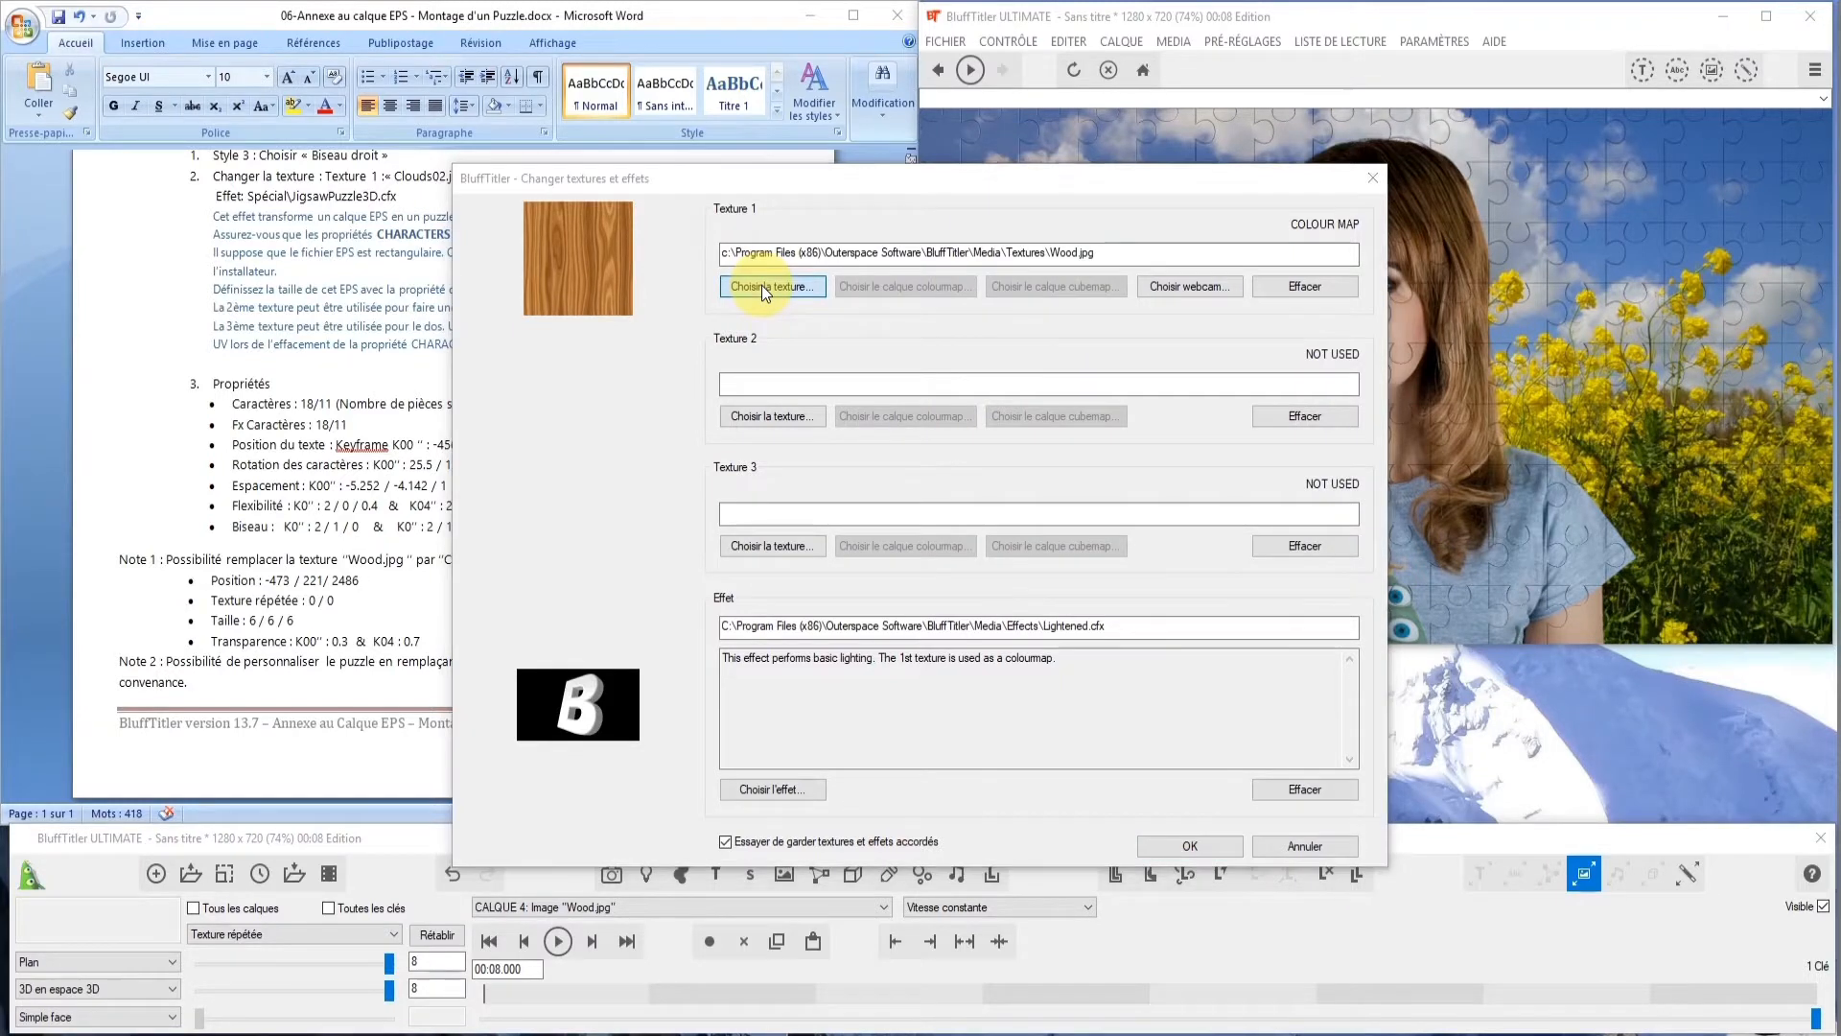
scroll(1227, 449, down, 2)
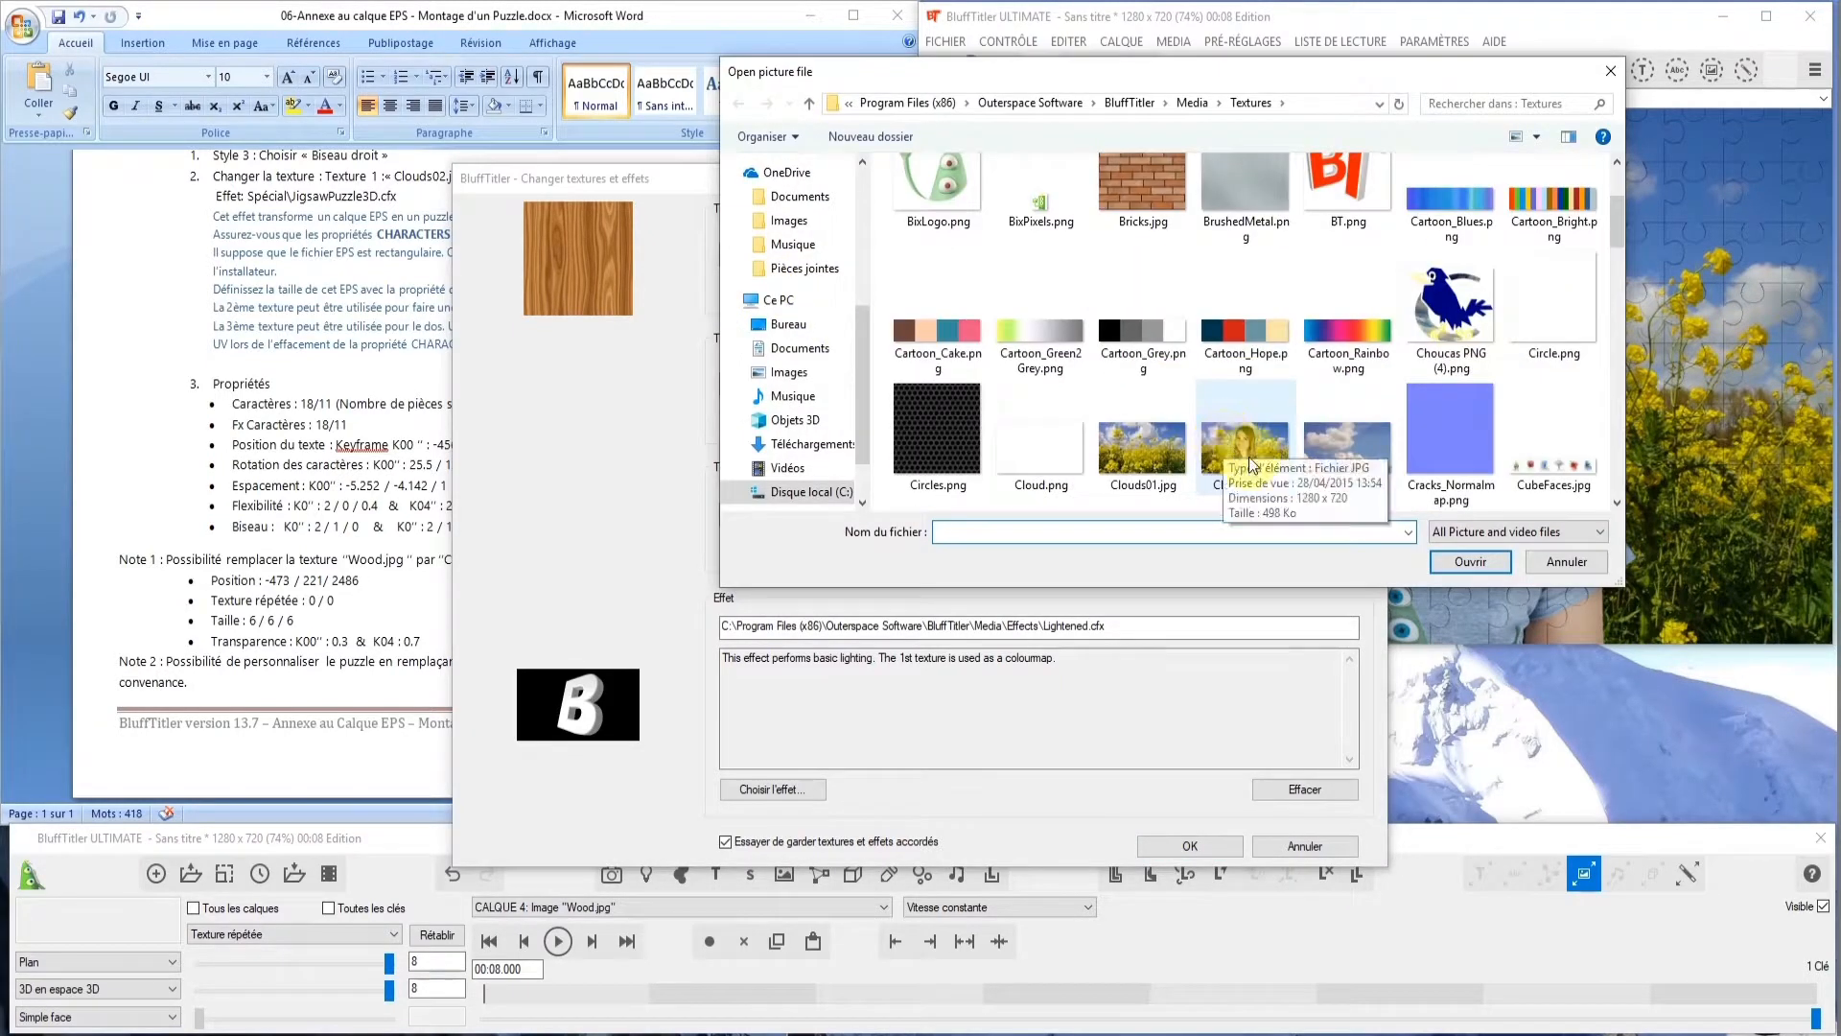
click(1232, 456)
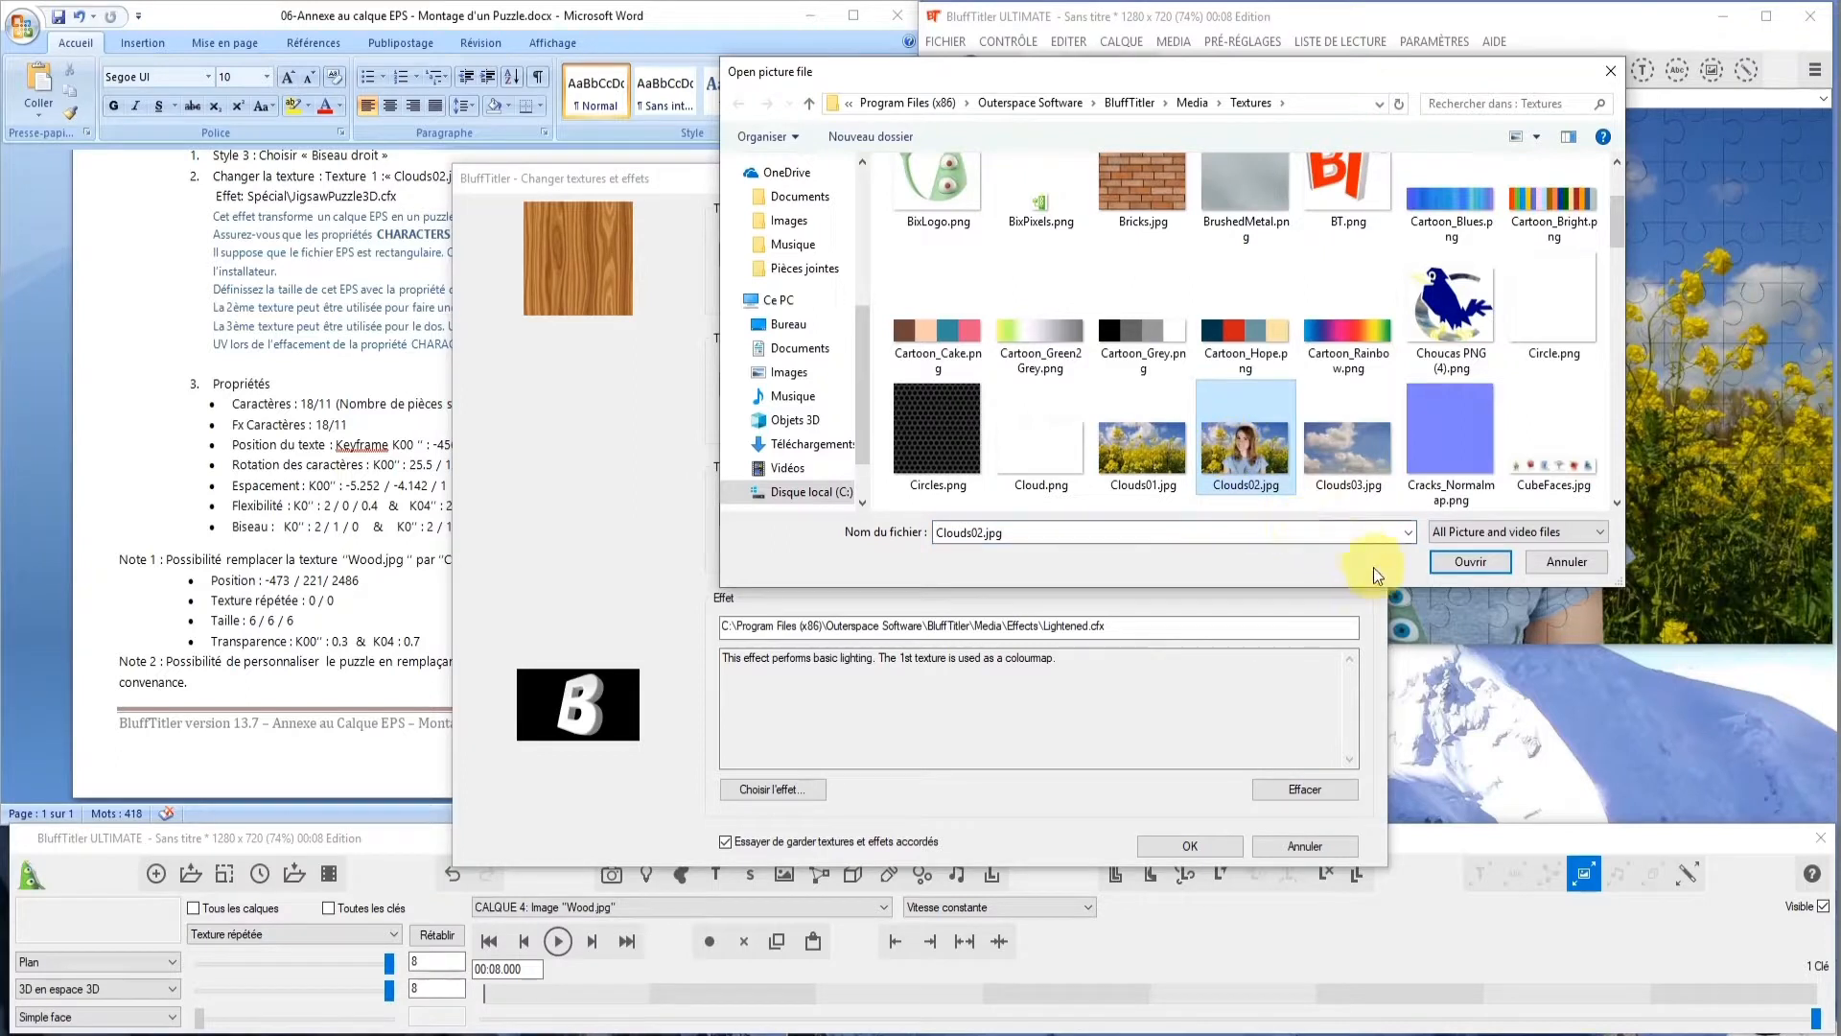
click(1467, 564)
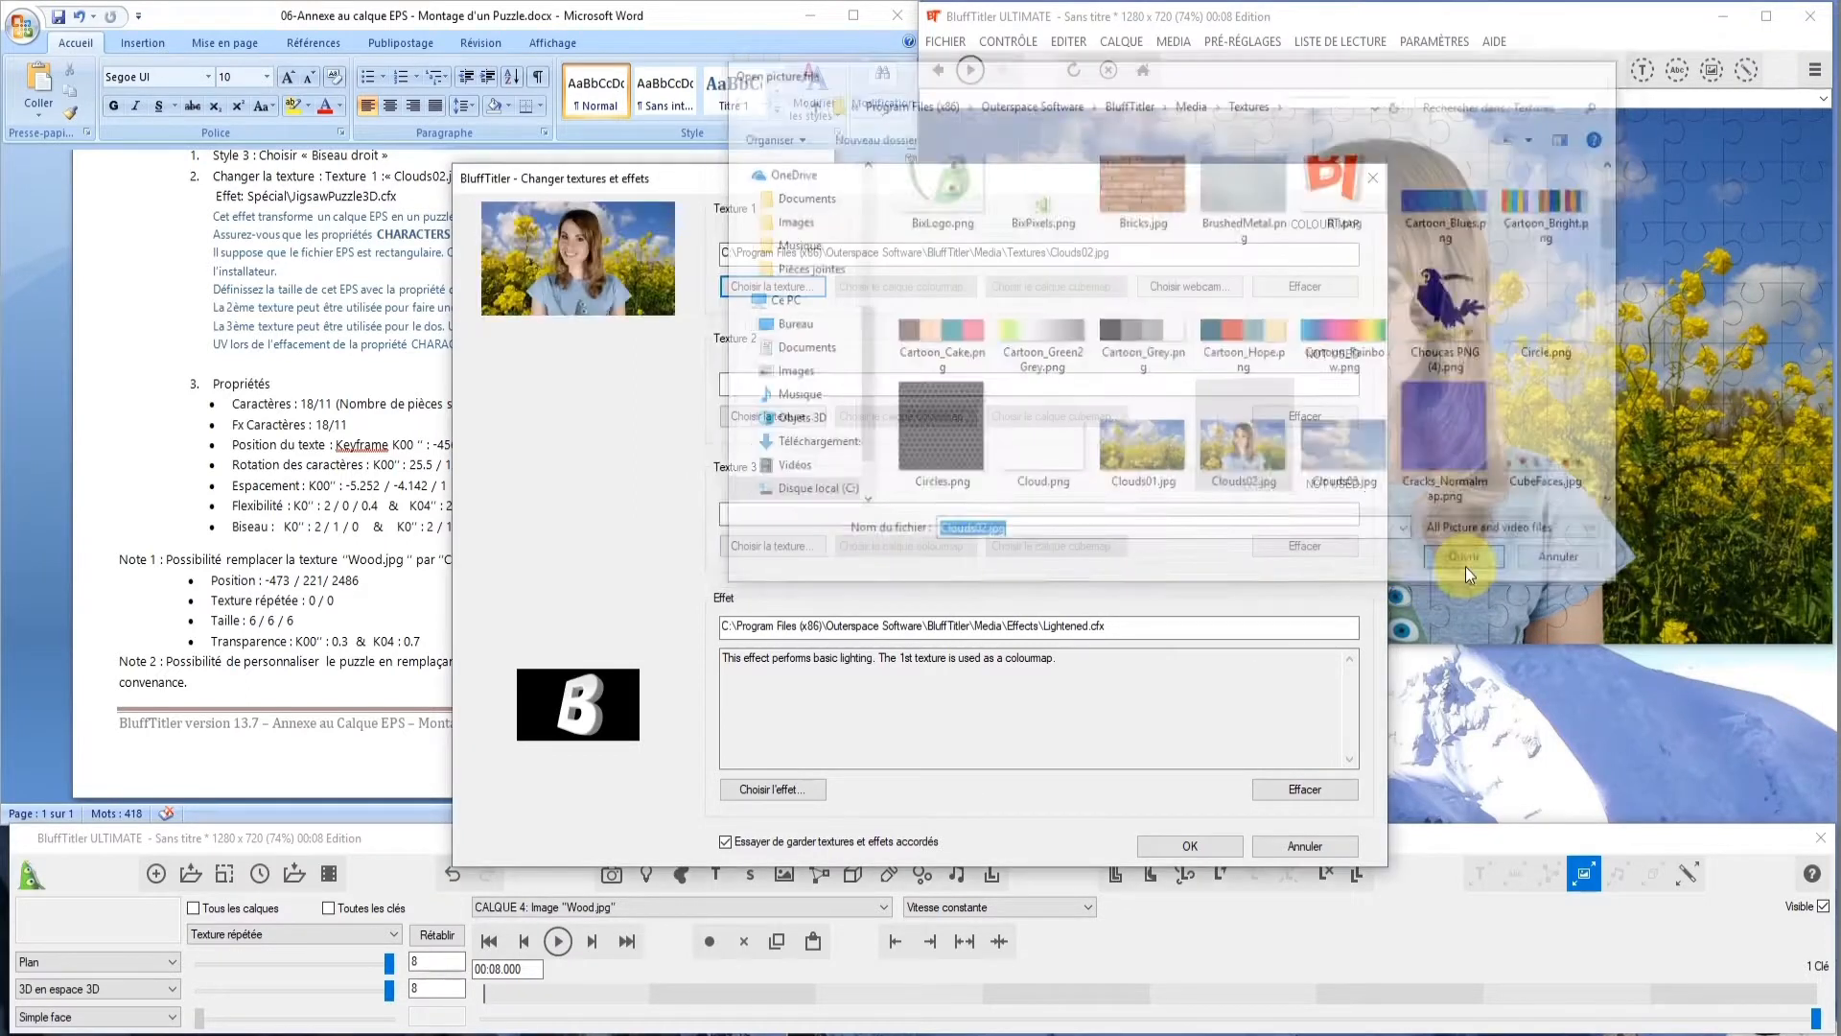
click(1185, 843)
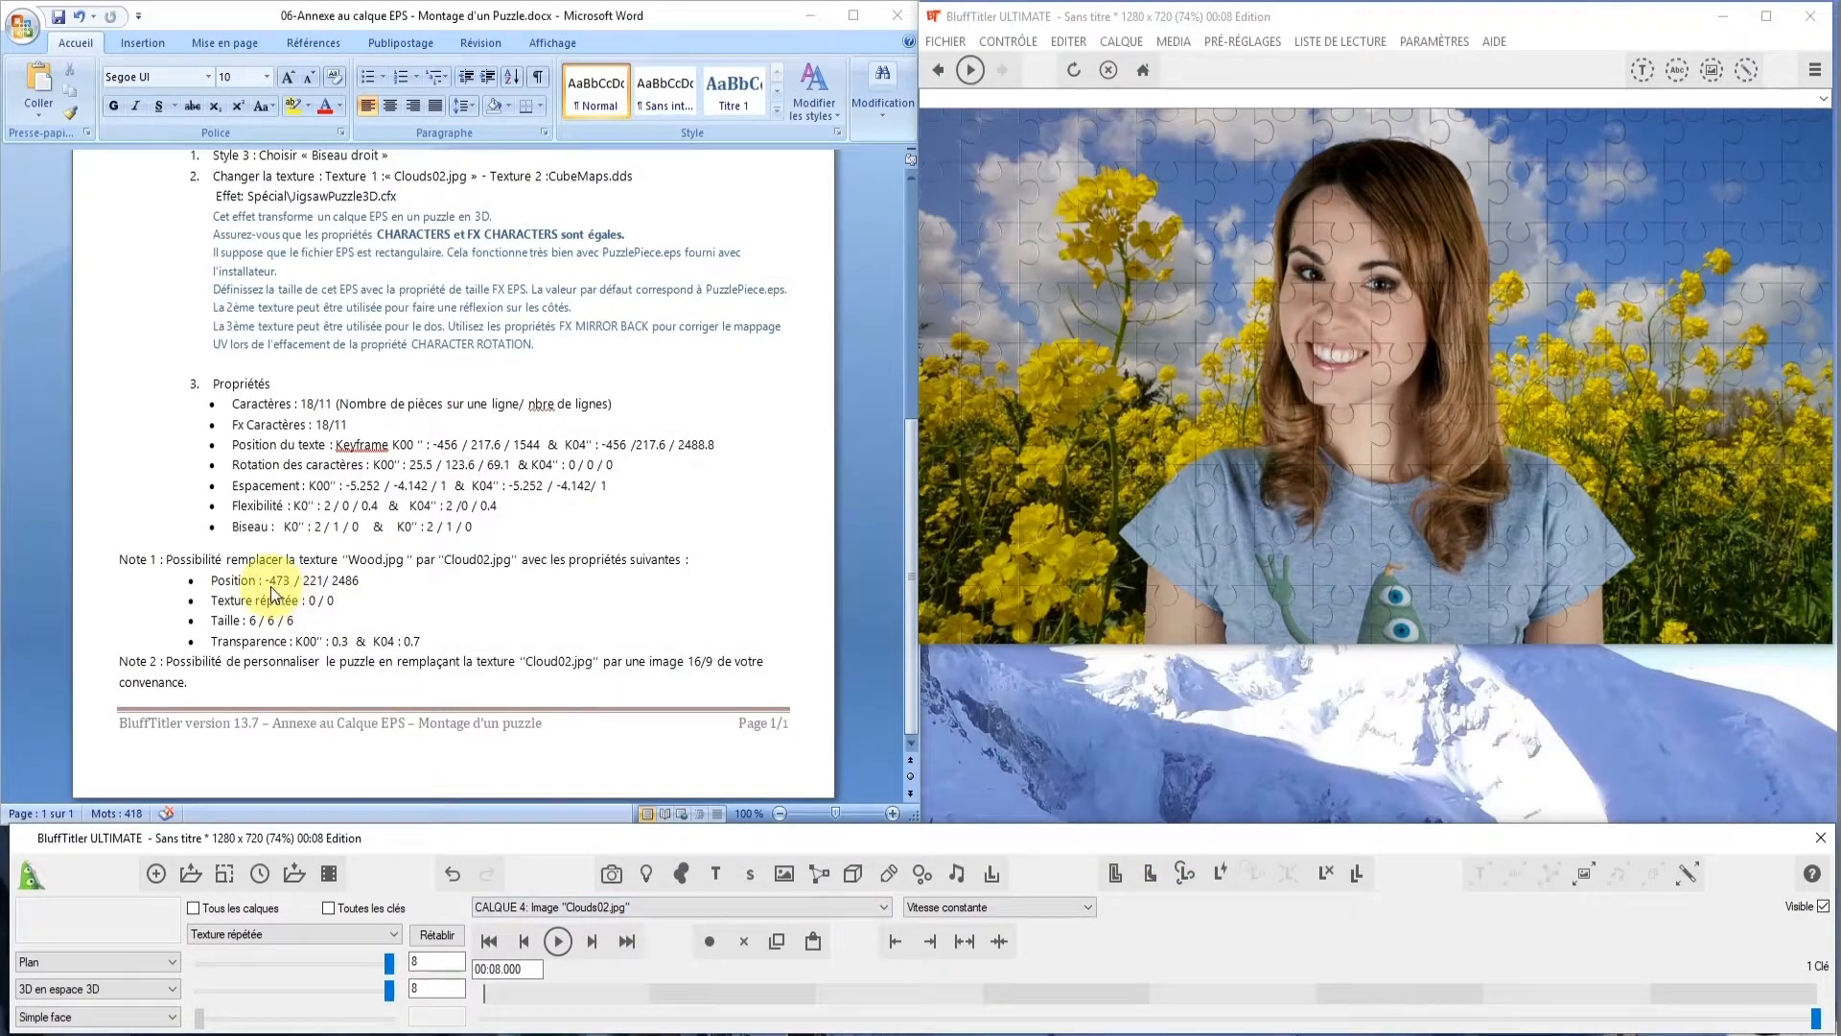
Set the Clouds02.jpg image layer's Position at the 0-second keyframe to -473 / 221 / 2486
click(393, 936)
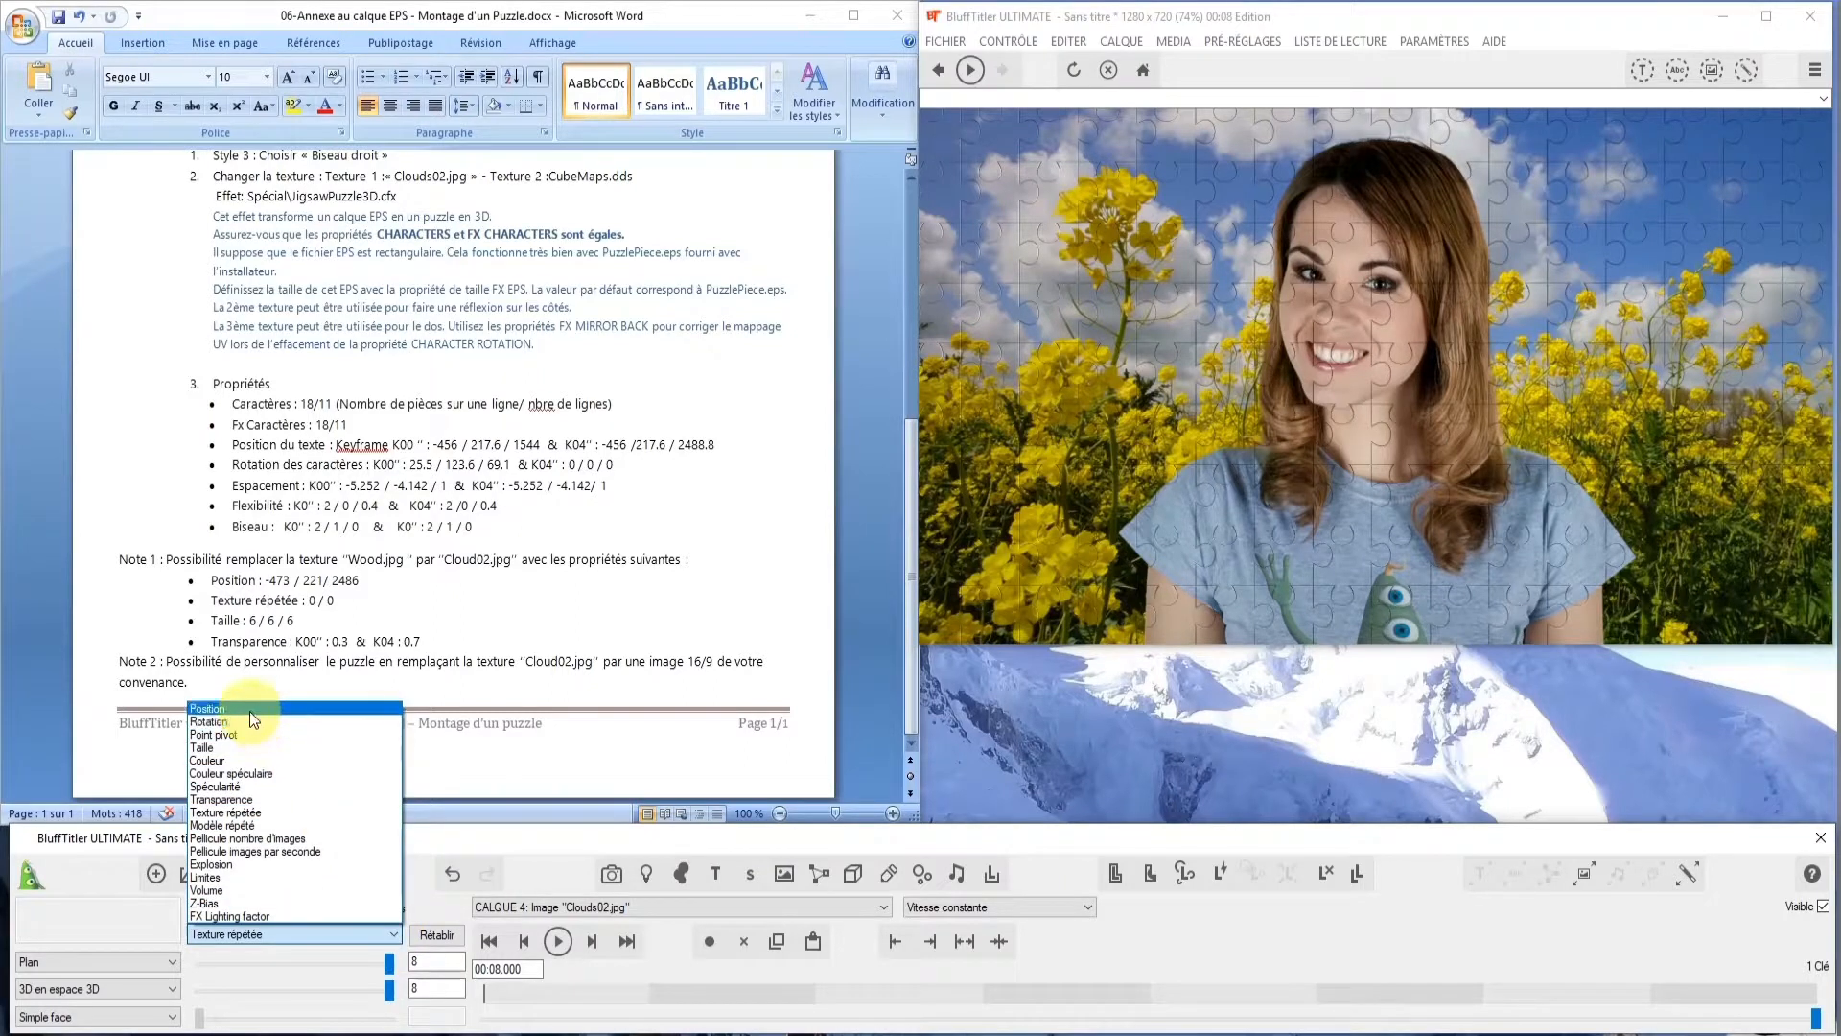
click(249, 710)
click(489, 941)
click(484, 1016)
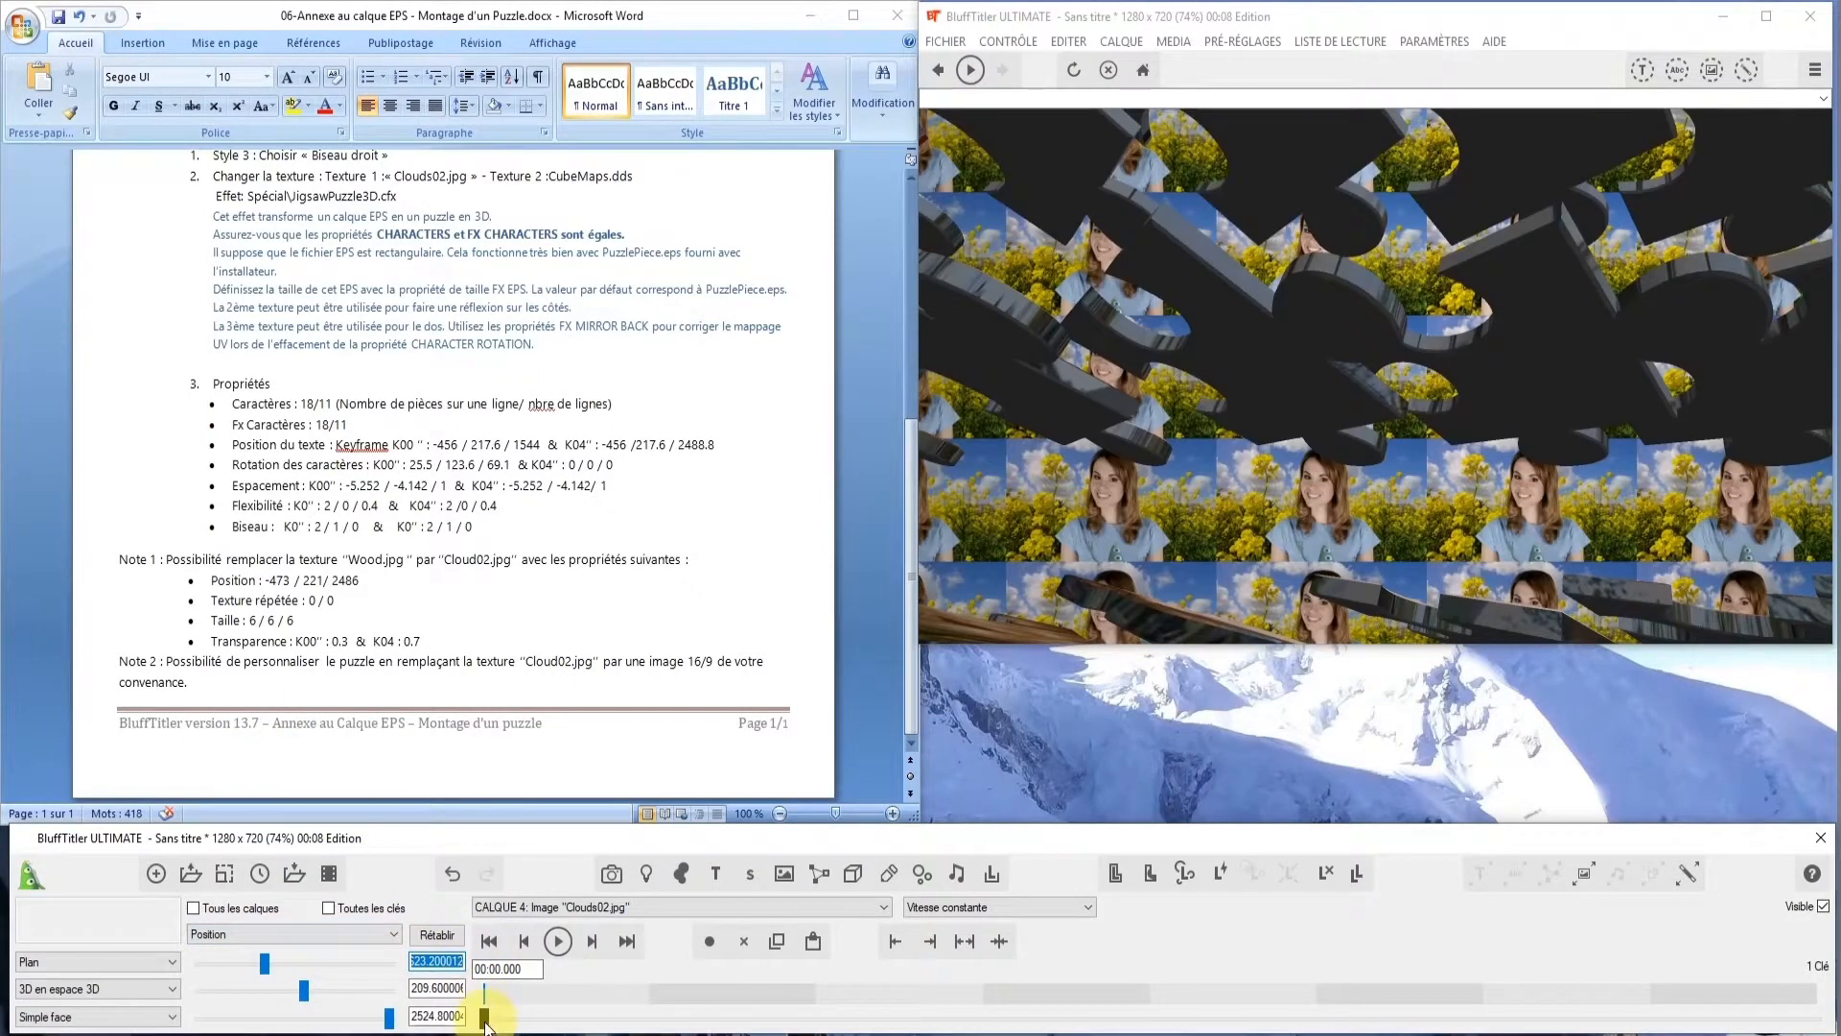
click(412, 961)
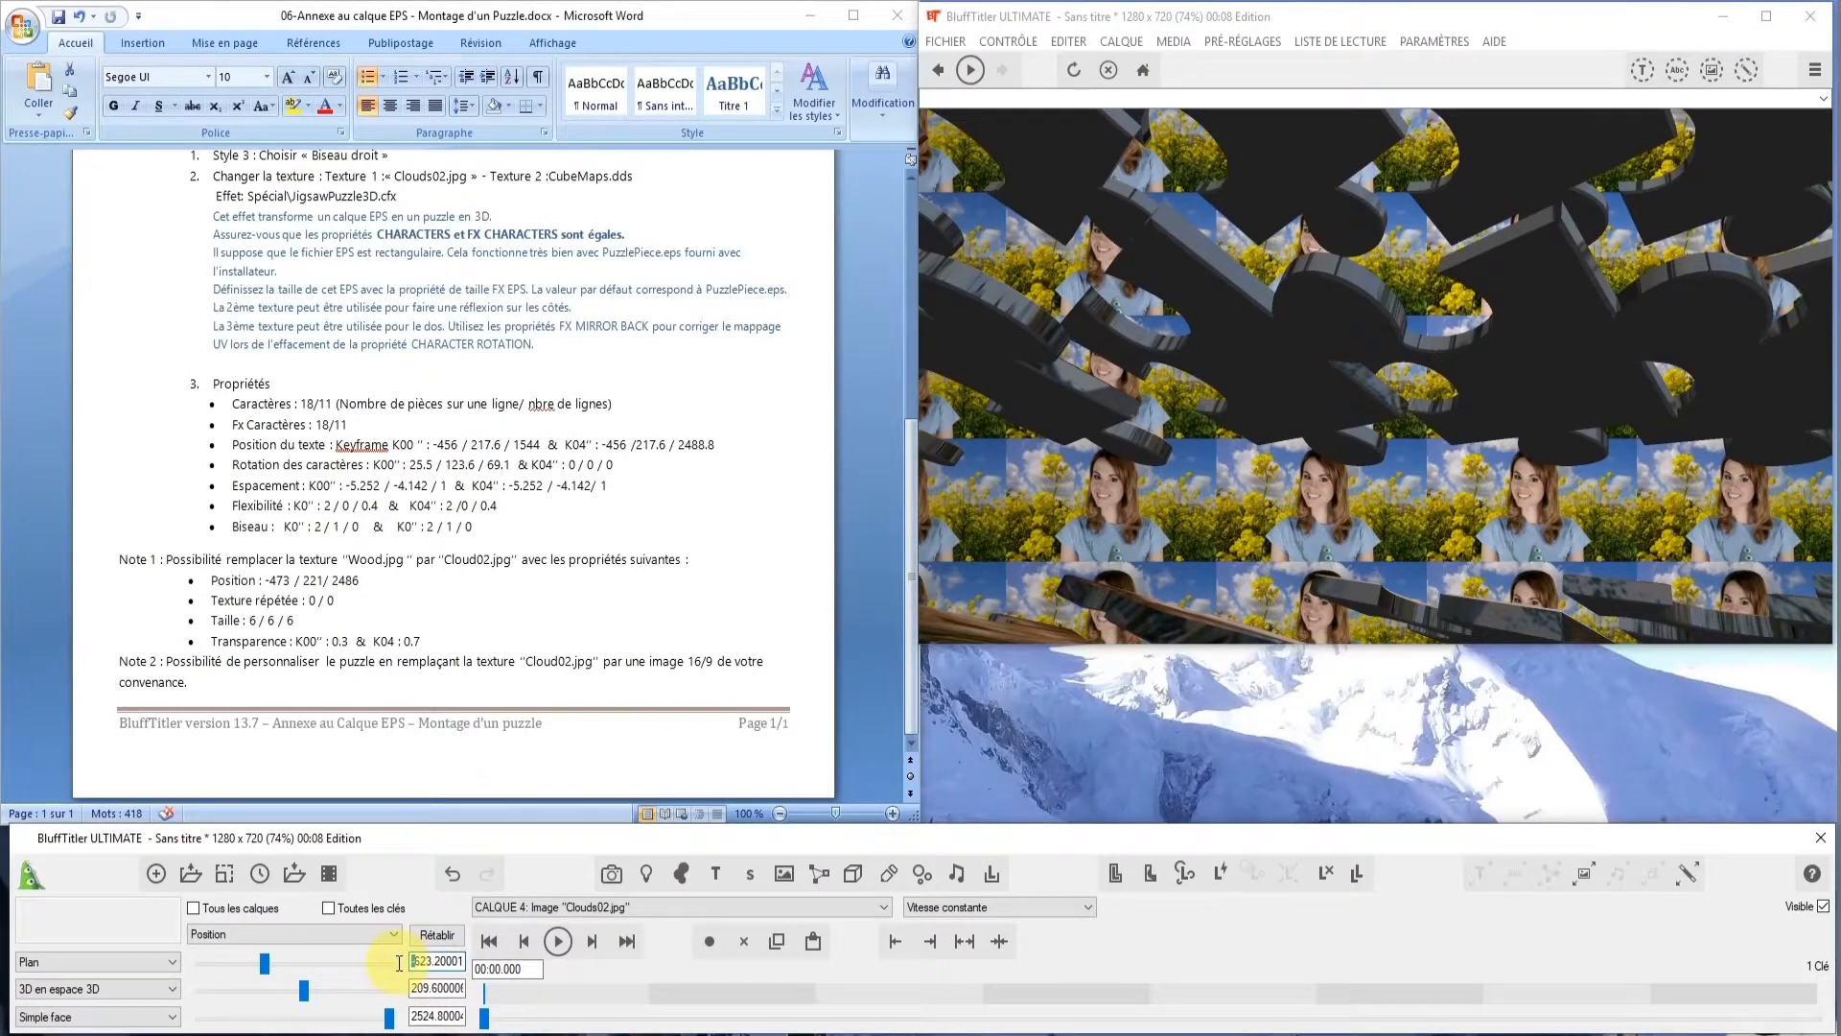
drag(396, 964, 484, 966)
text(-473)
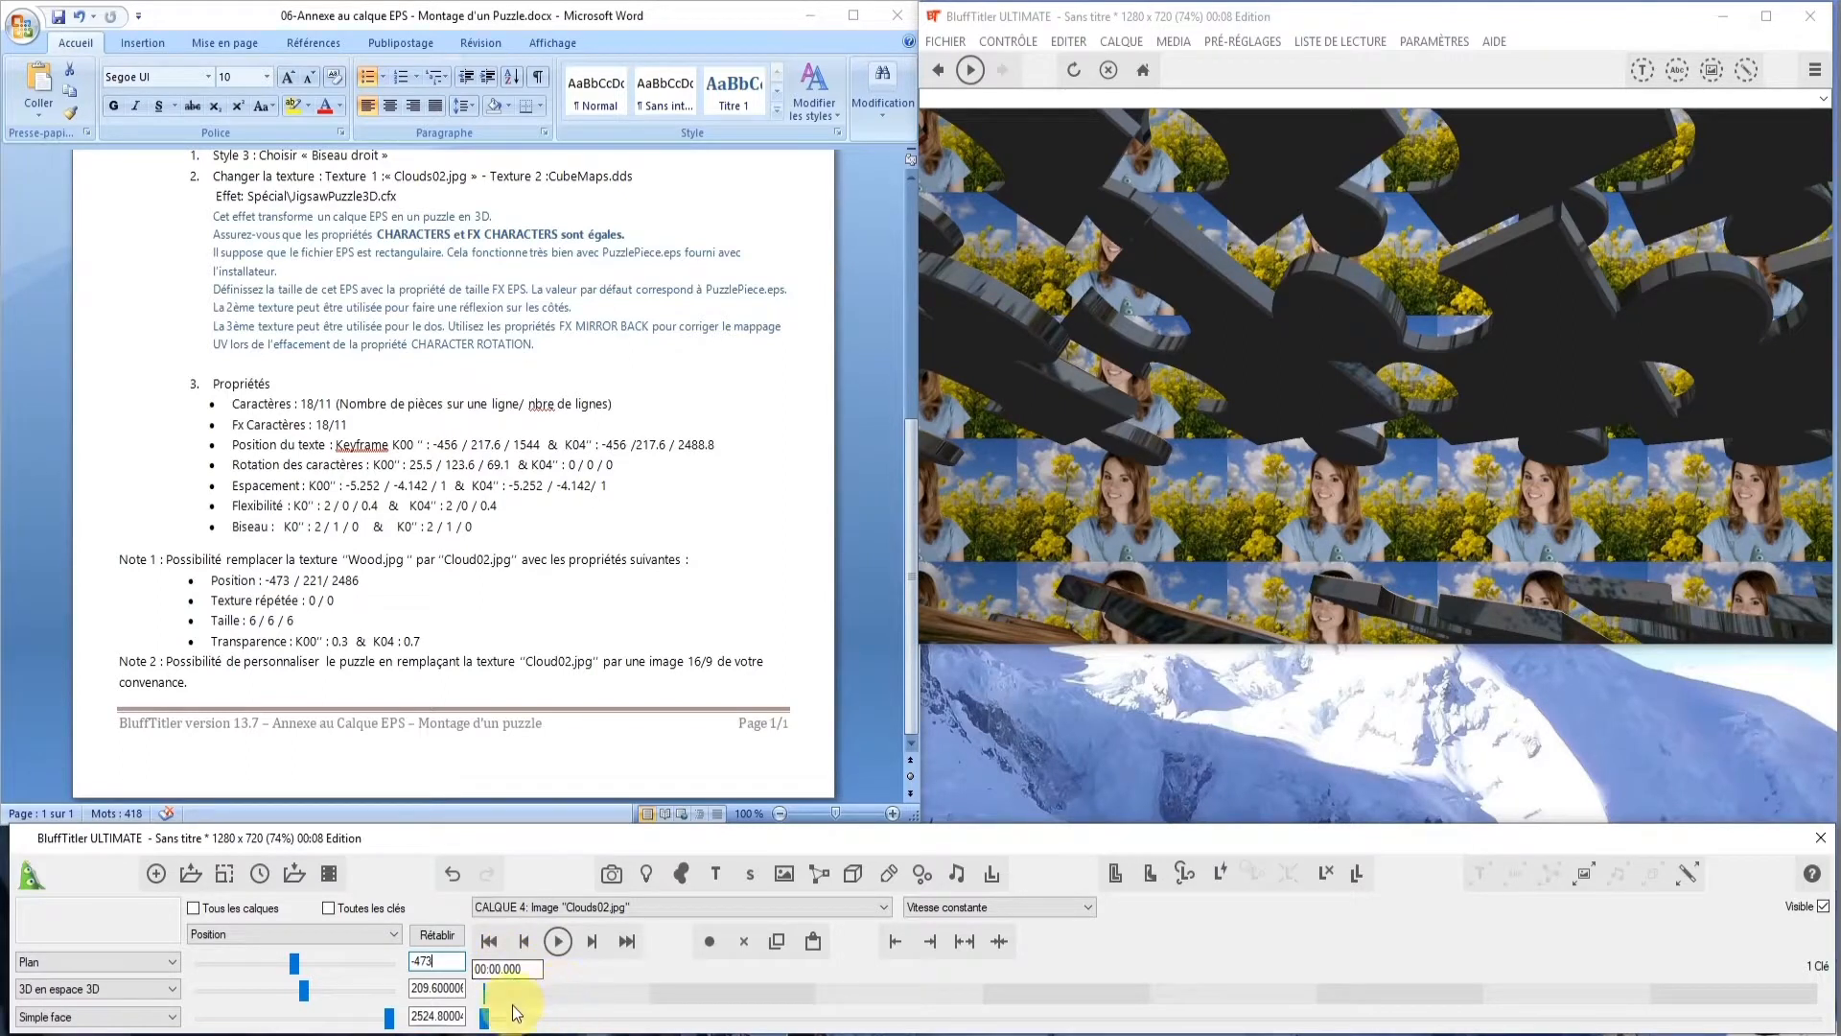
drag(410, 989, 497, 992)
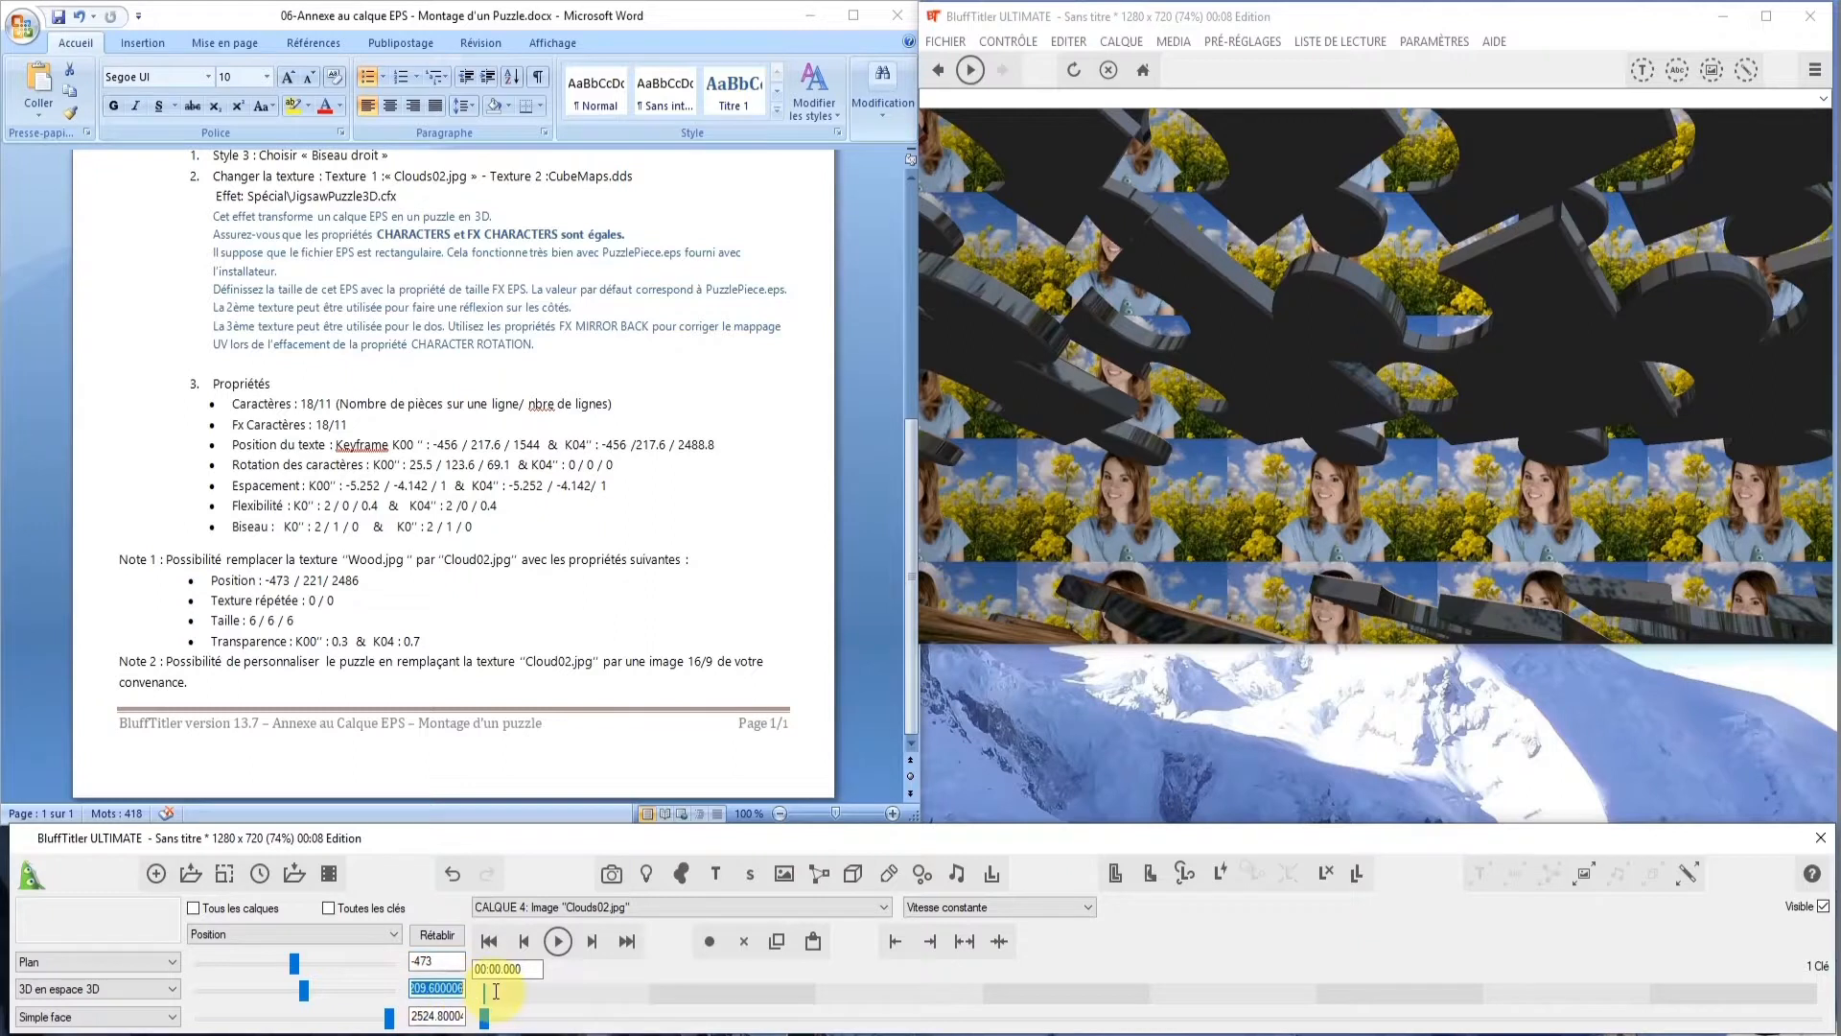
text(221)
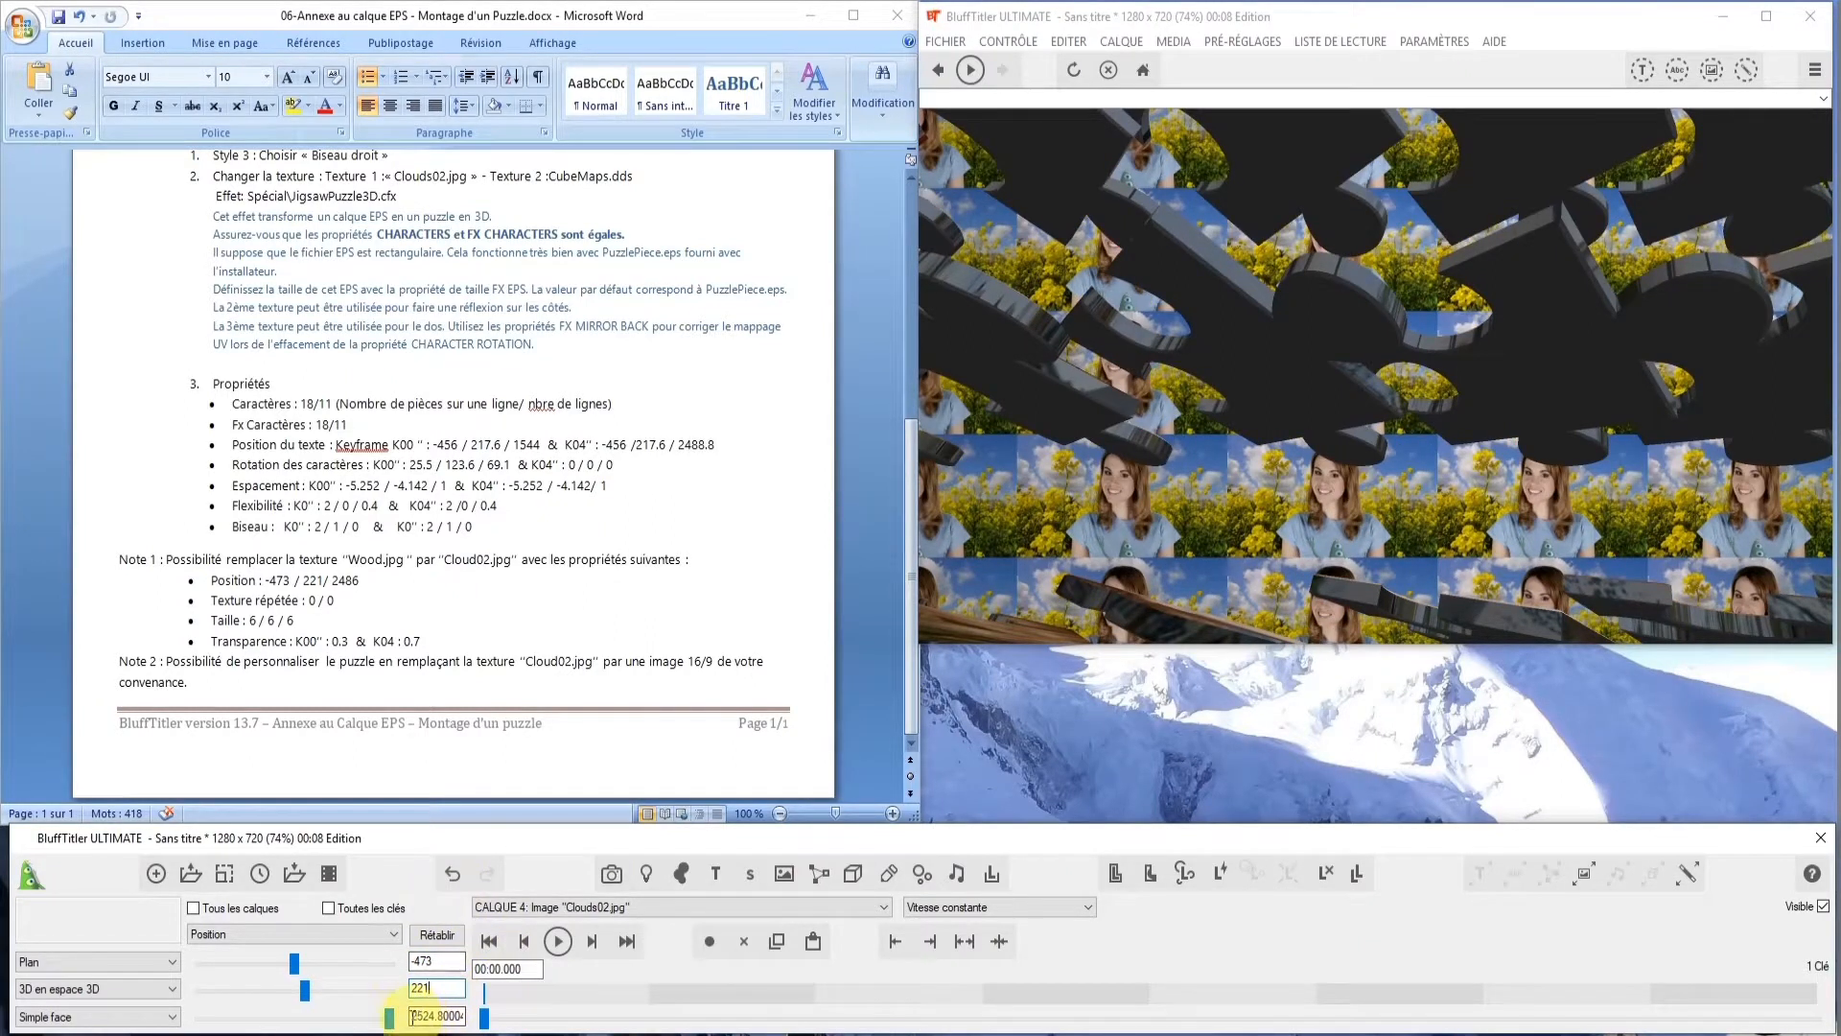
drag(412, 1015, 484, 1018)
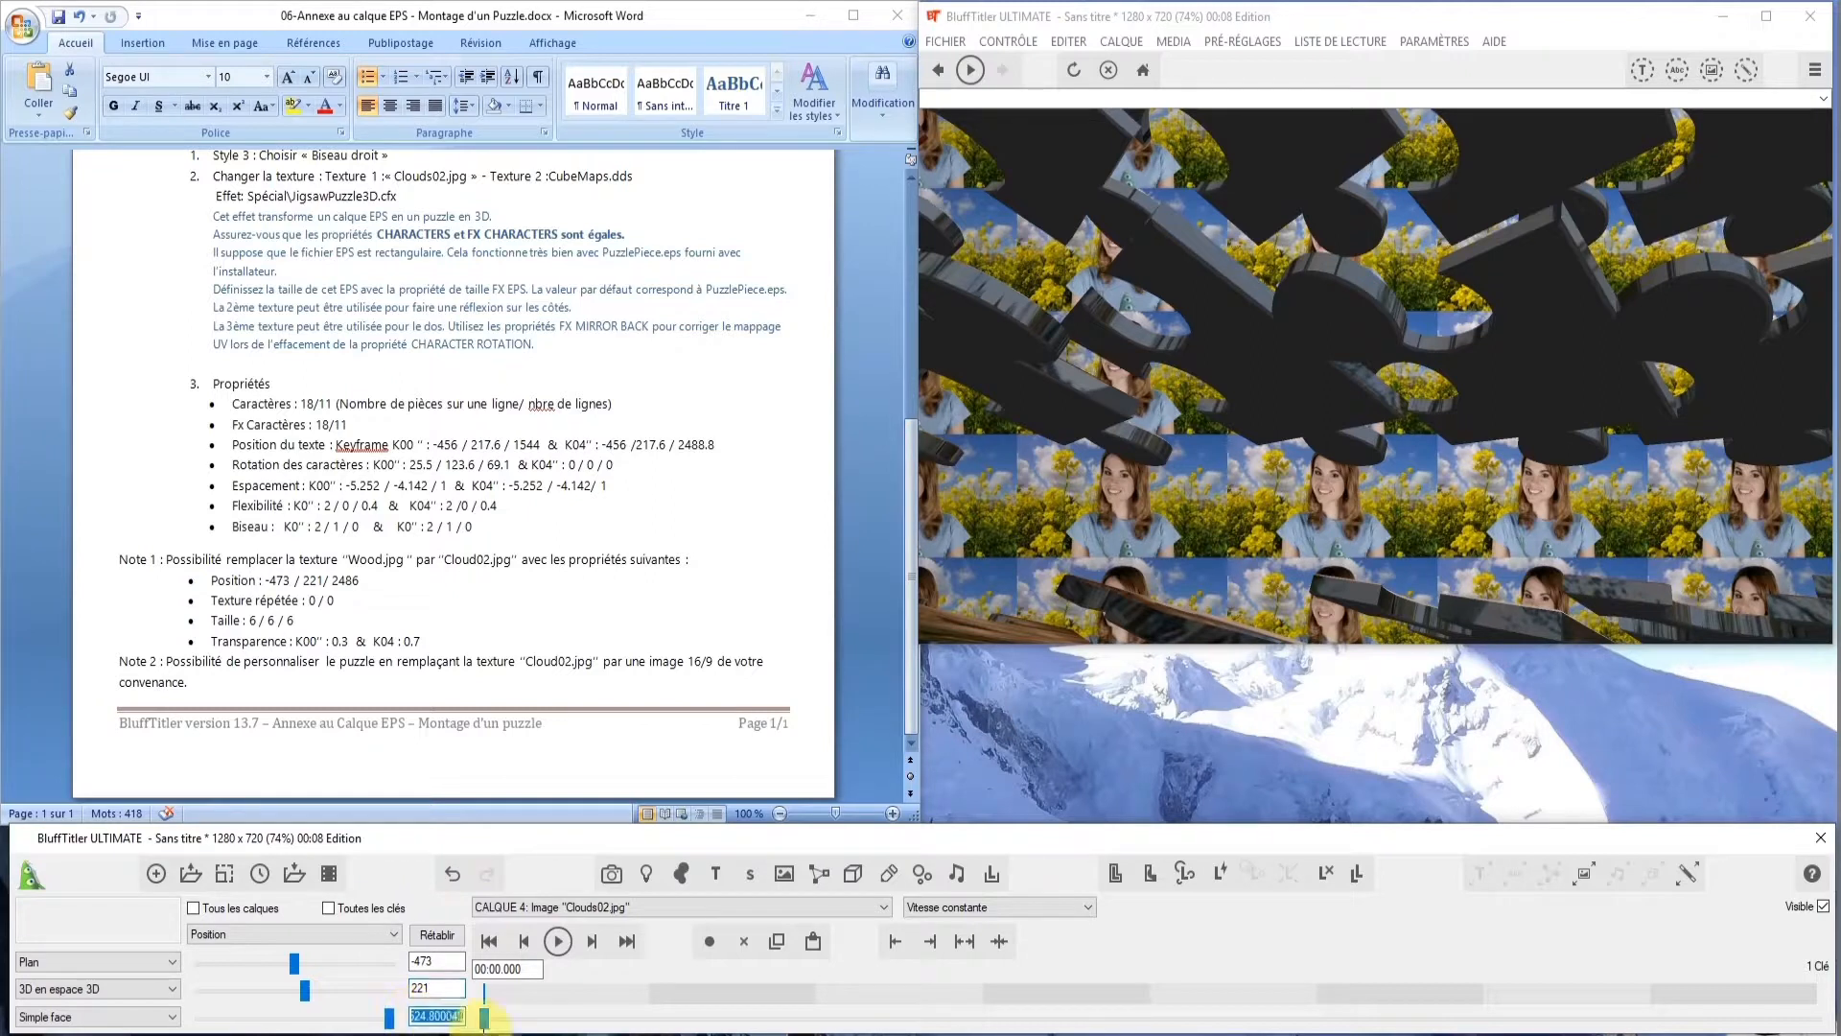
text(2486)
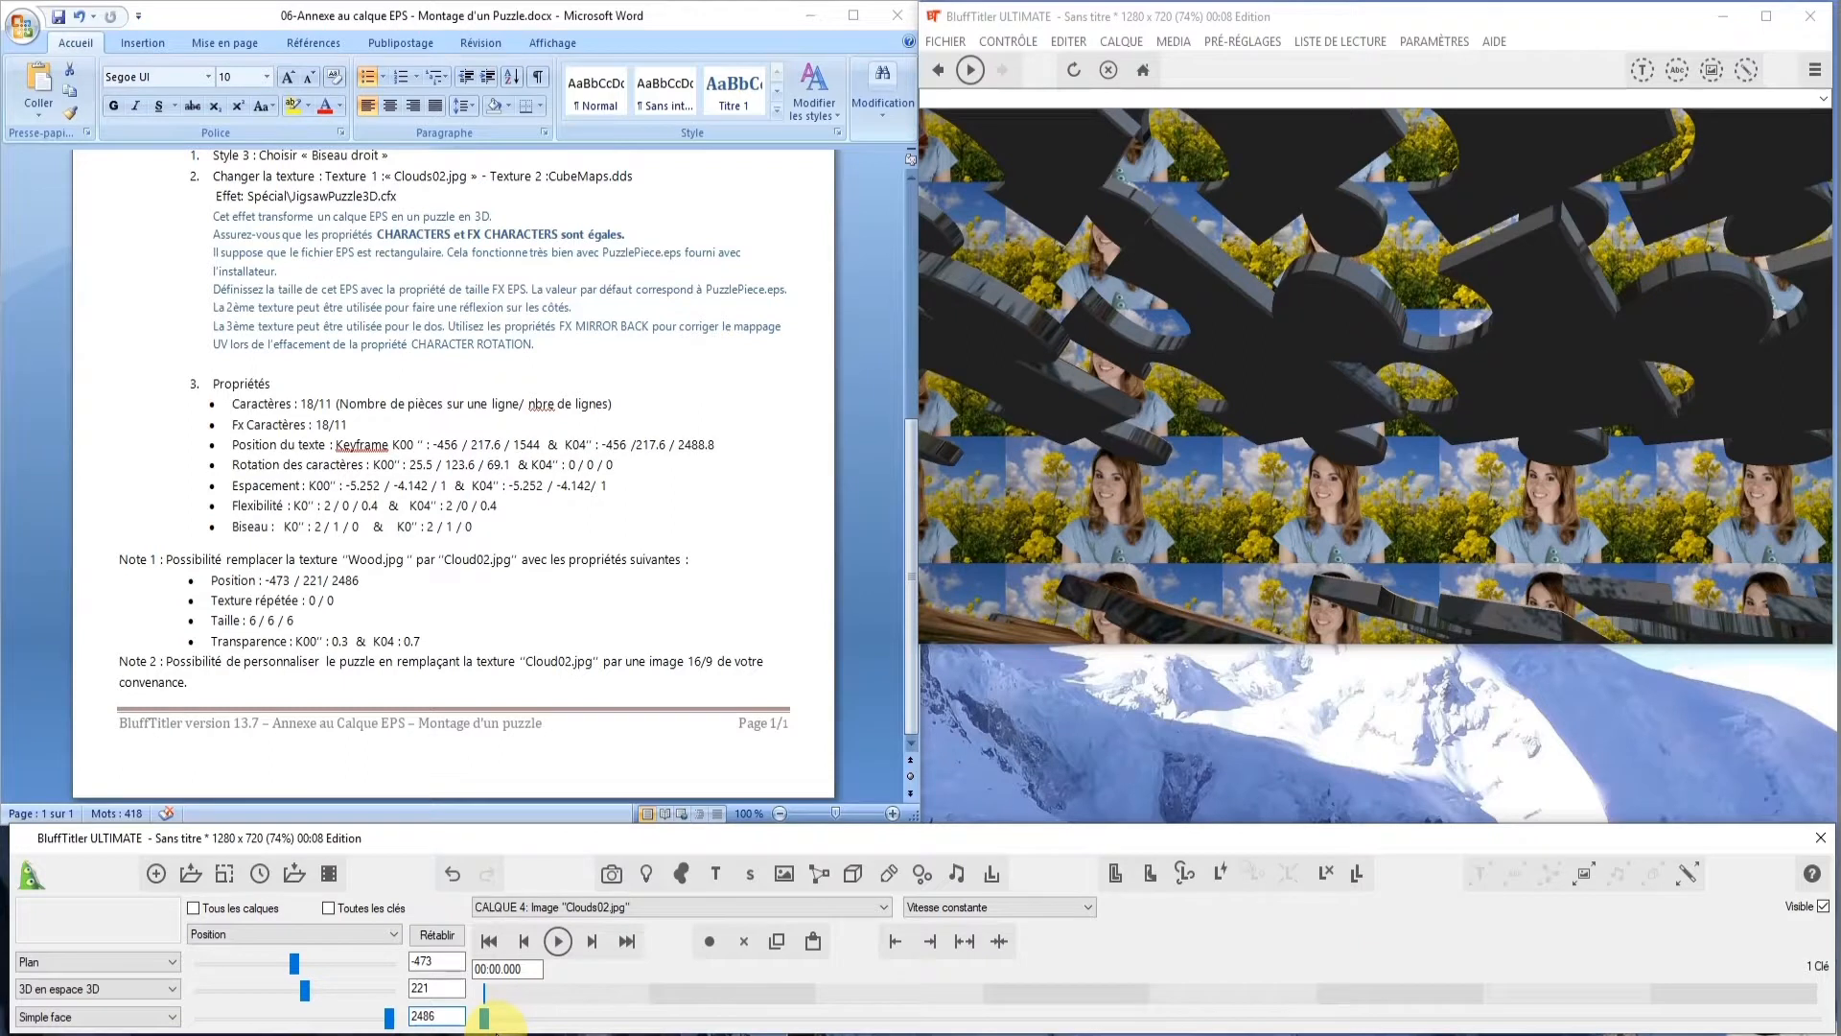
Set both Texture répétée values of the Clouds02.jpg image layer to 0
click(394, 934)
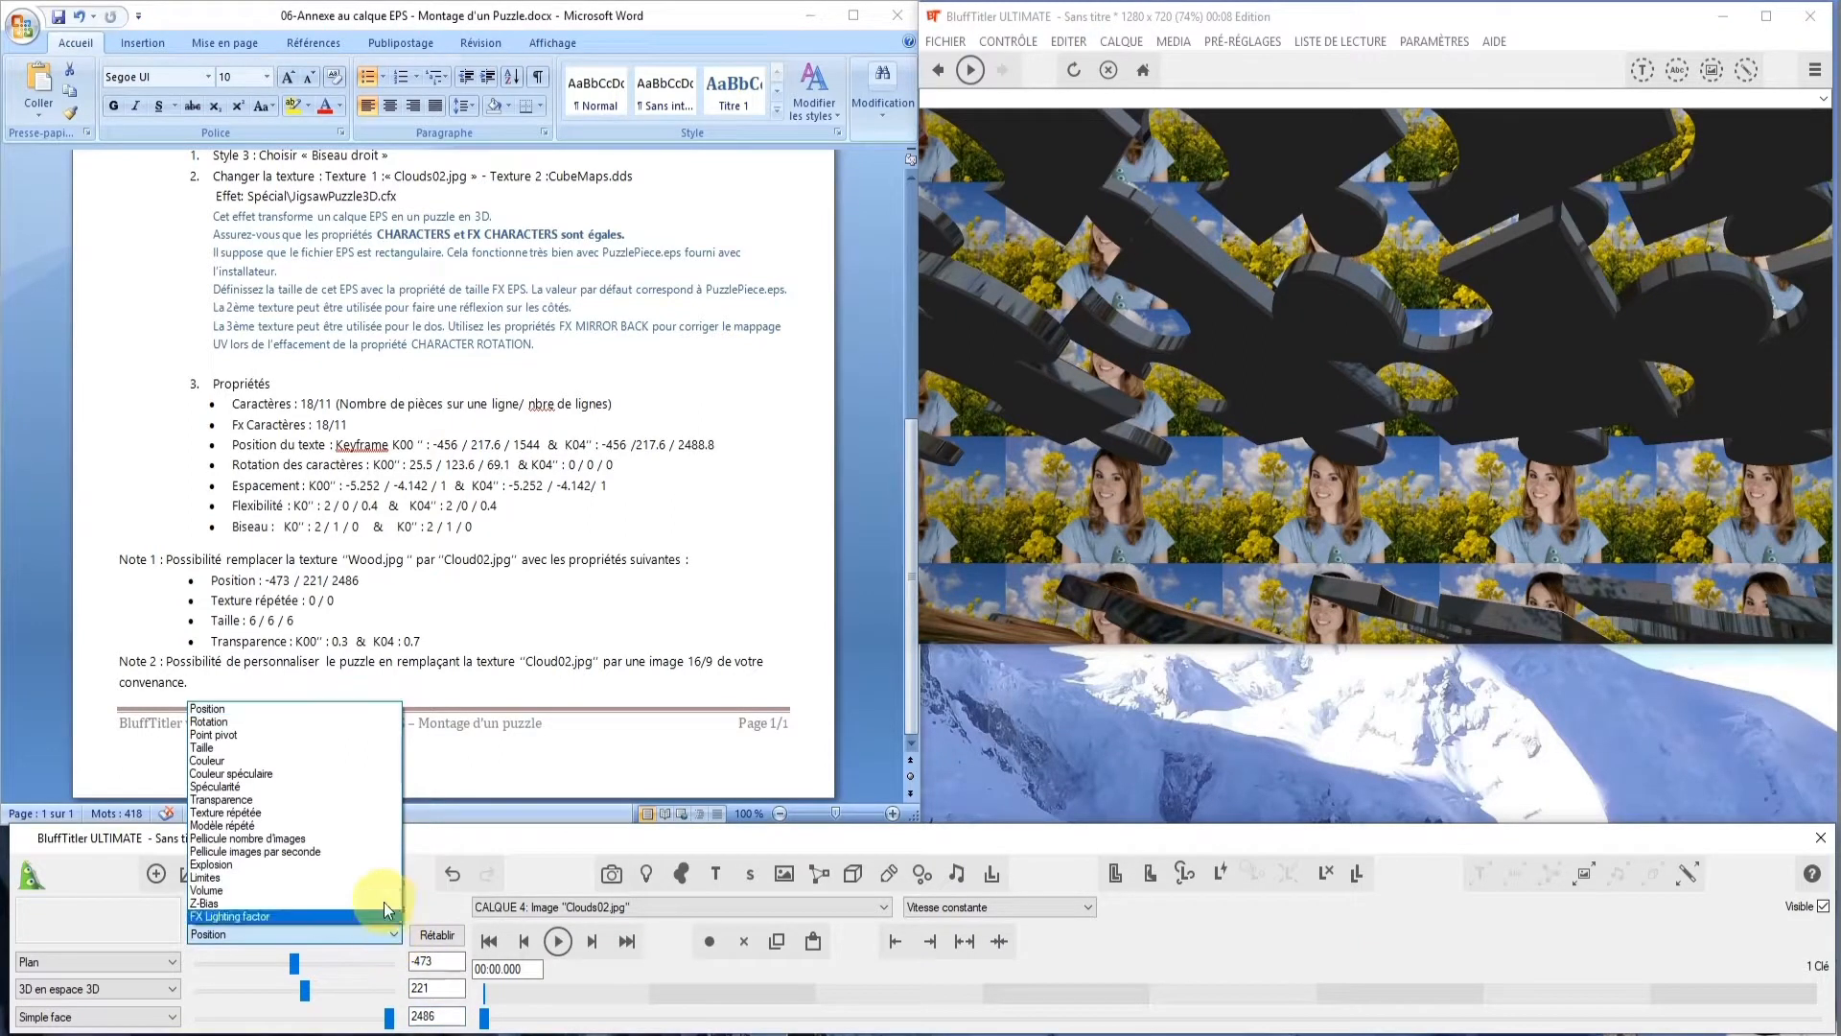
click(381, 823)
drag(423, 956, 363, 966)
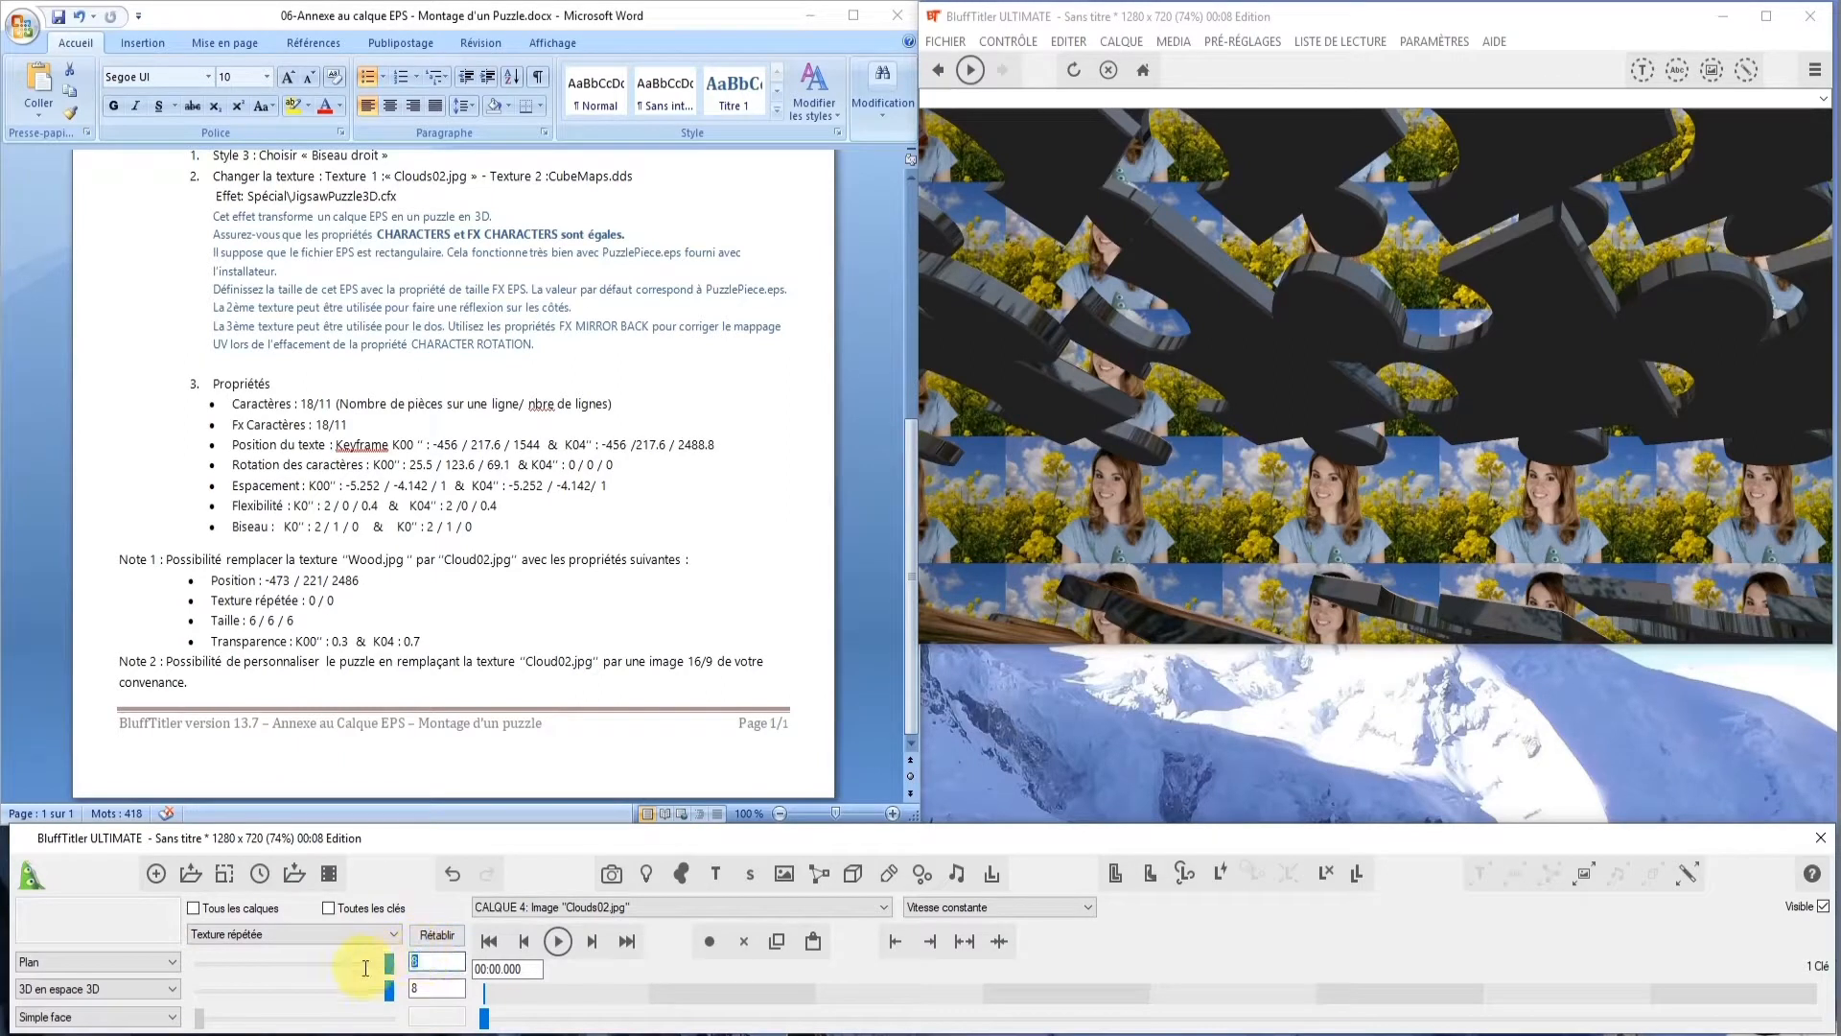
text(0)
drag(467, 998, 430, 987)
text(0)
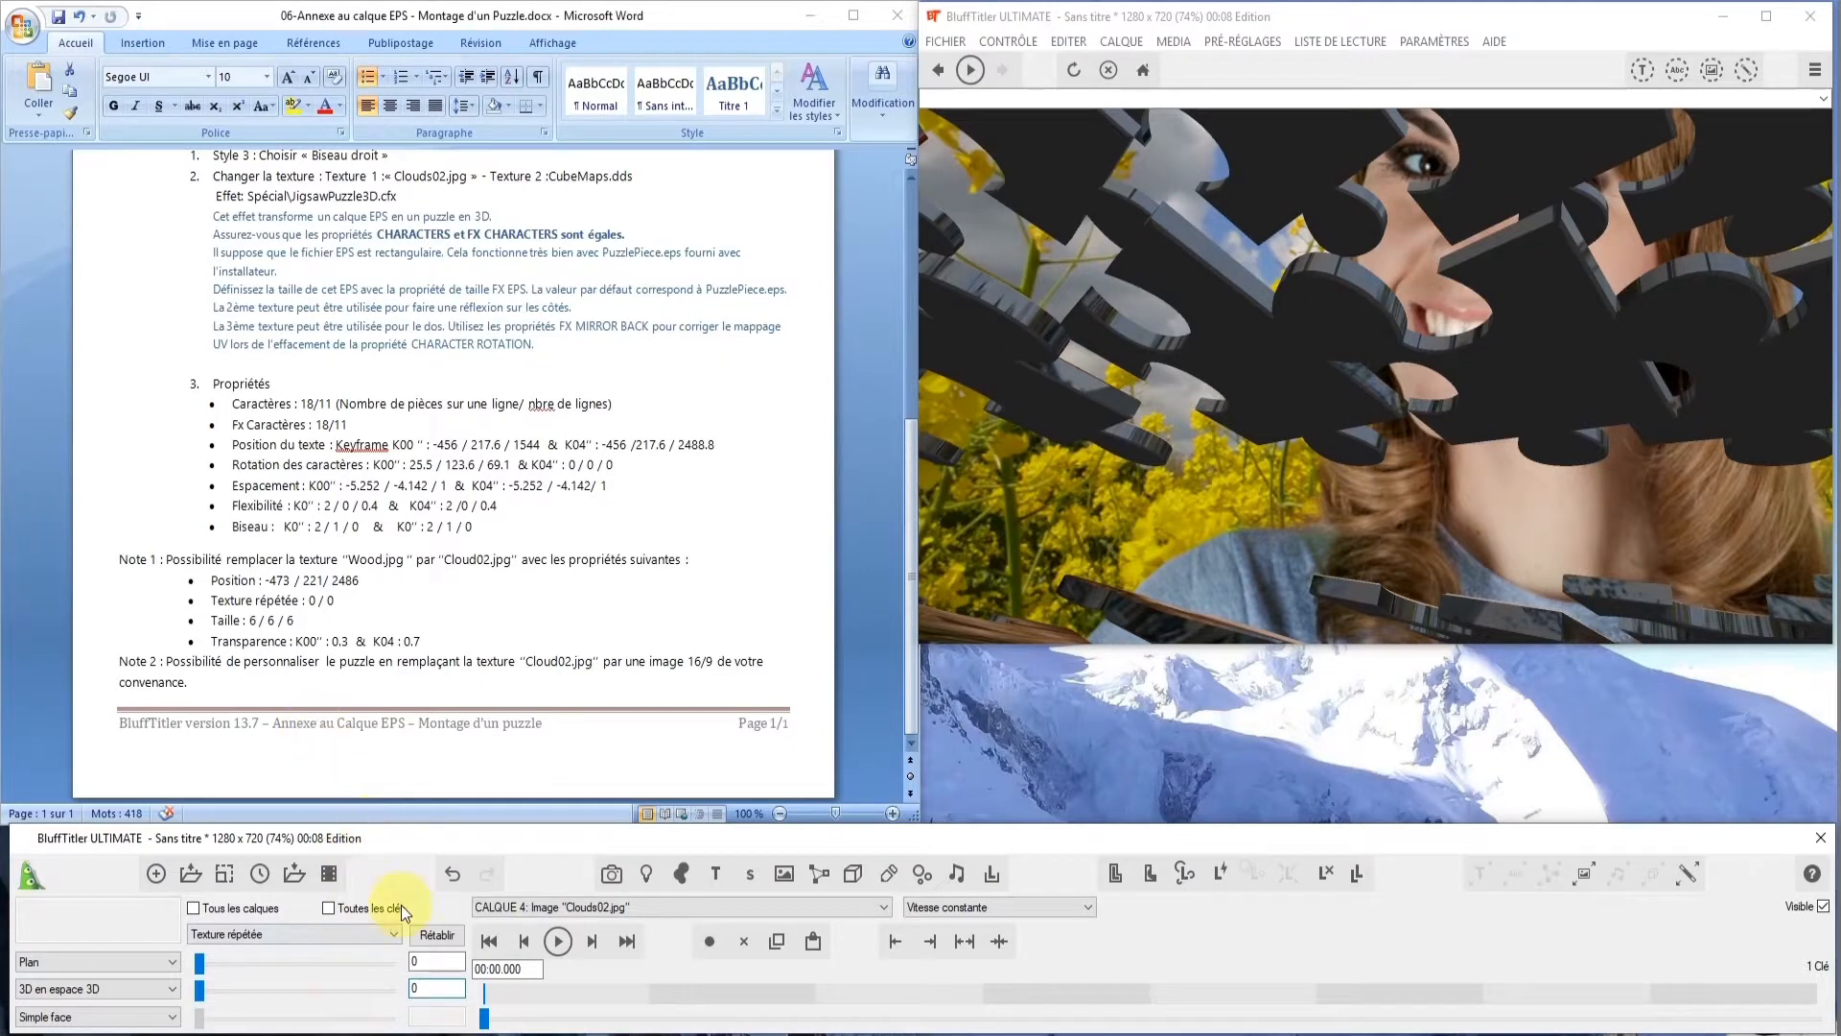
Set the Taille of the Clouds02.jpg image layer to 6 / 6 / 6
click(394, 934)
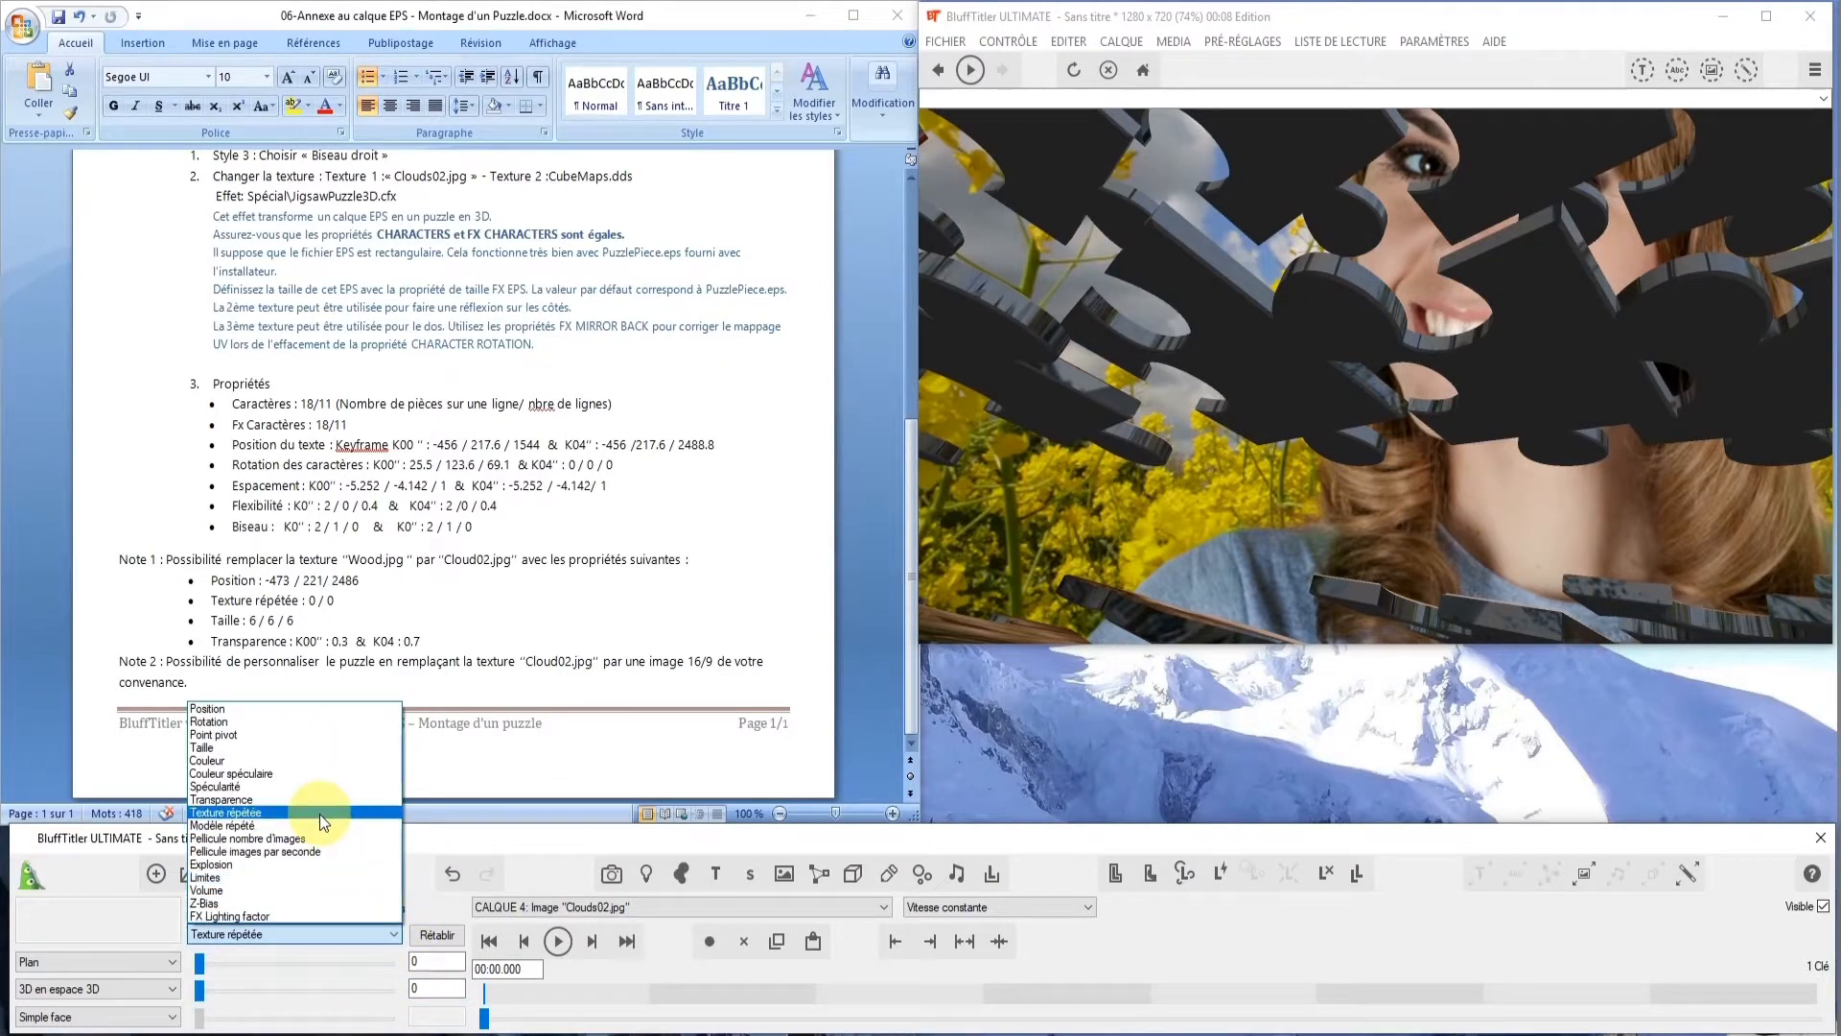
click(314, 748)
double_click(436, 960)
text(6)
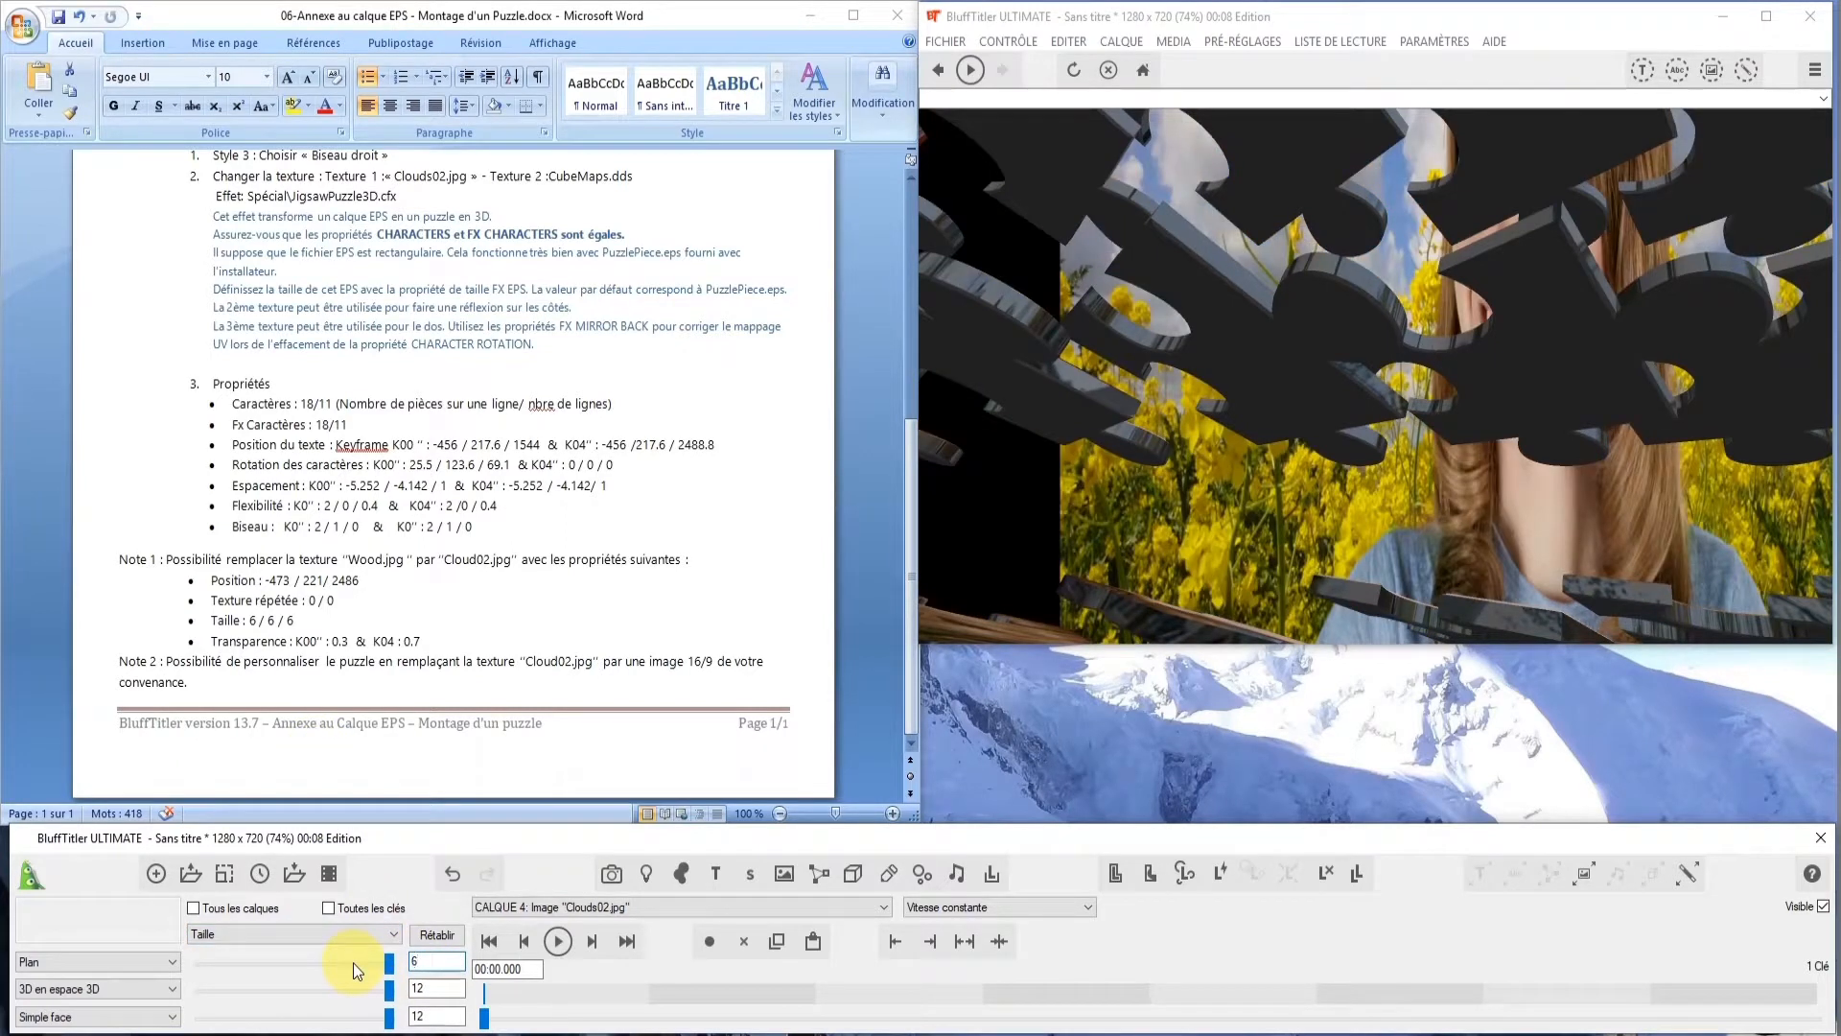
drag(432, 985, 345, 1022)
text(6)
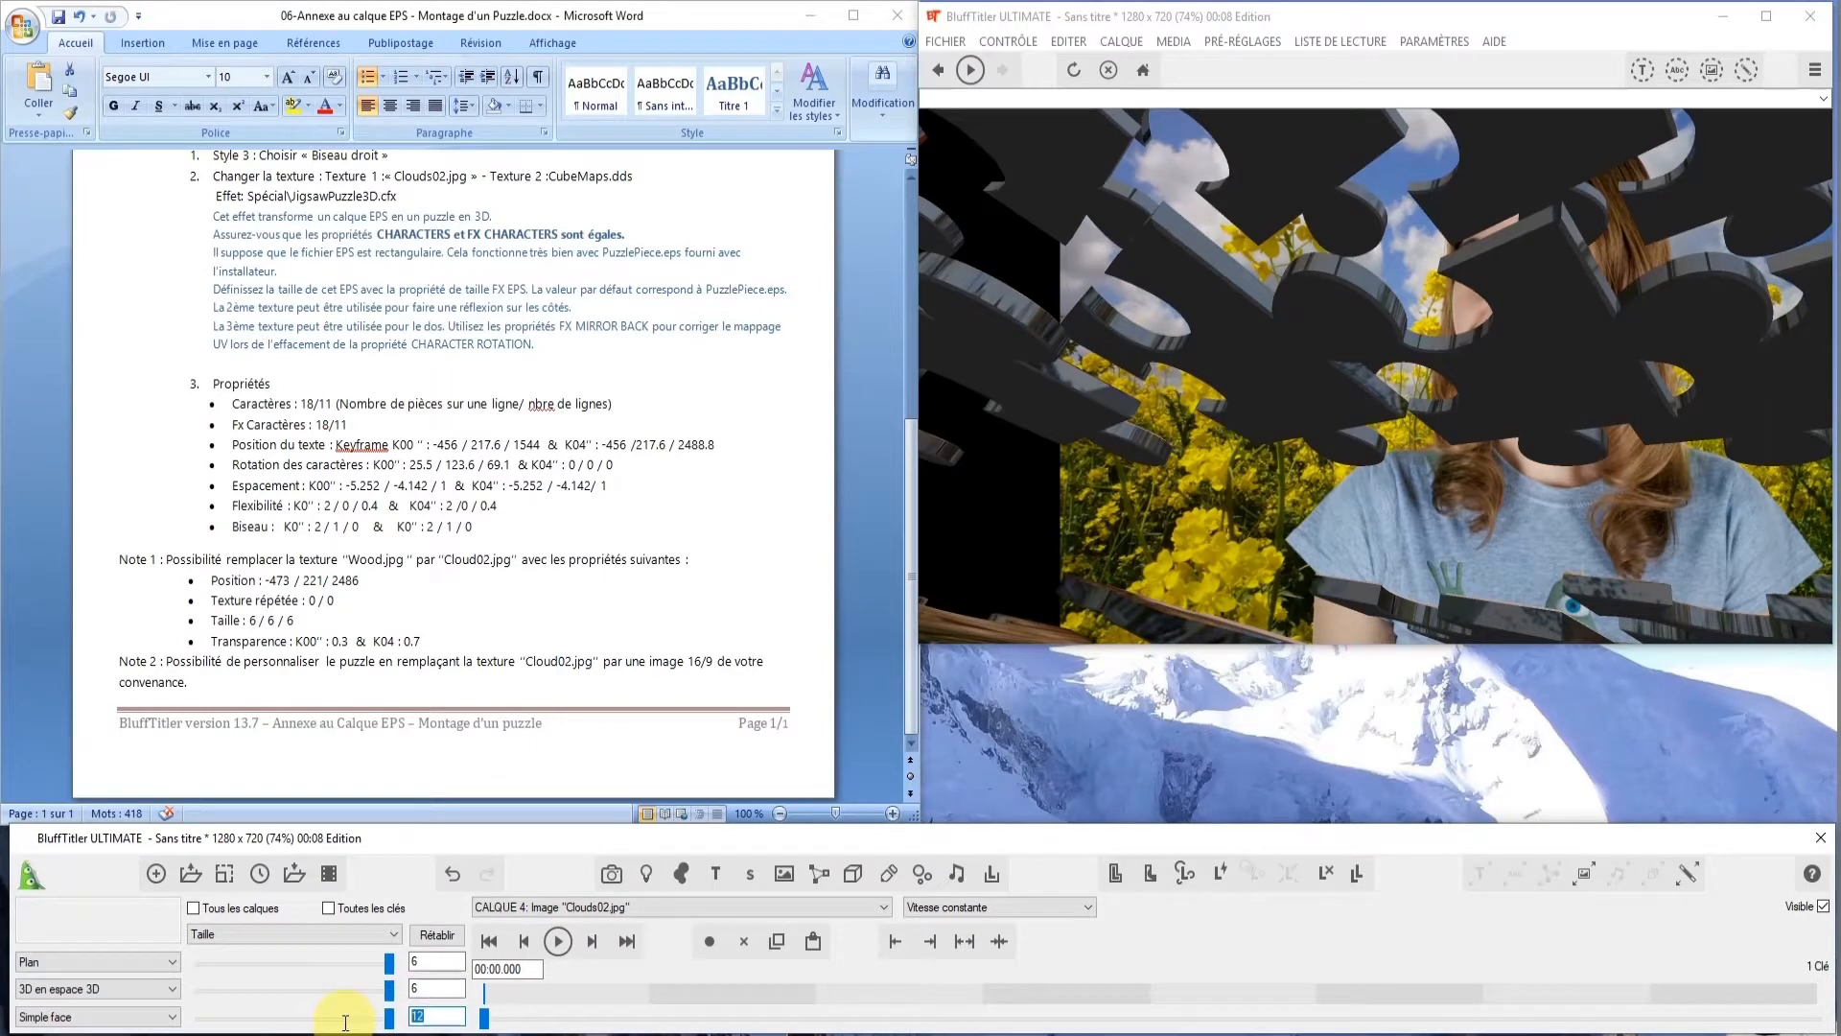
text(6)
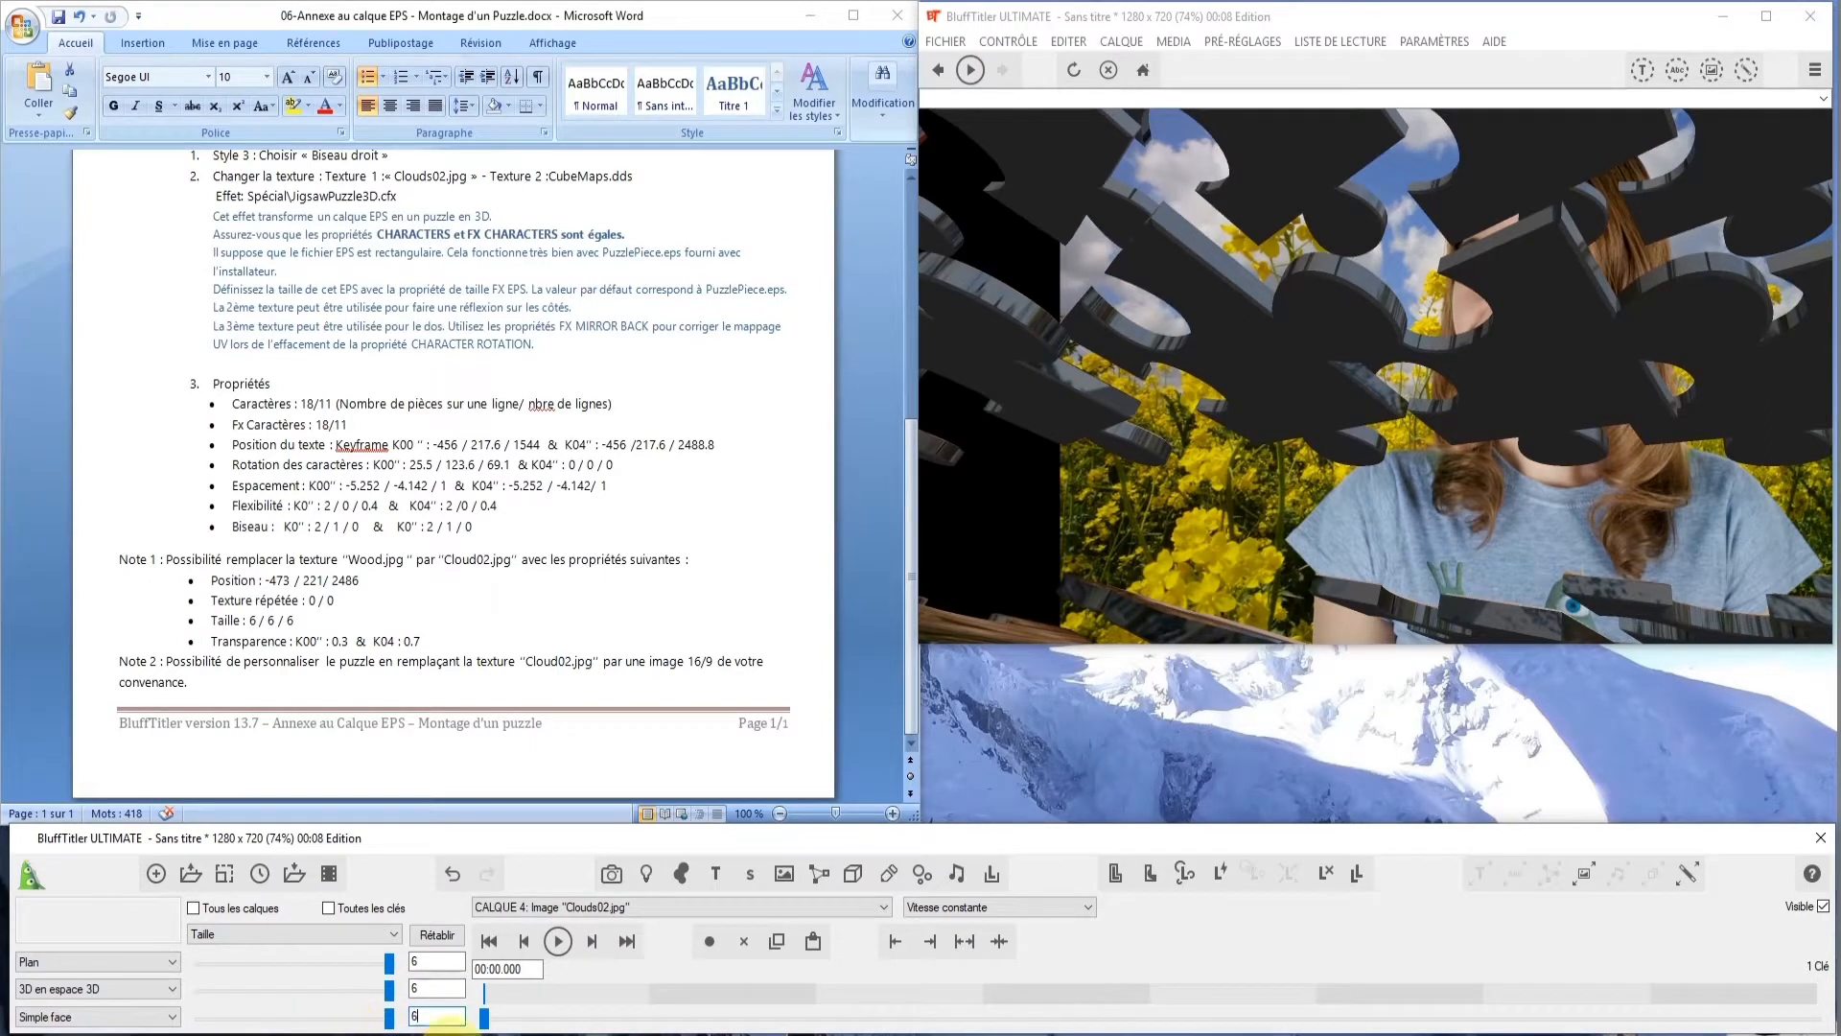
Set the Transparence of the Clouds02.jpg image layer to 0.3 at the 0-second keyframe
click(392, 935)
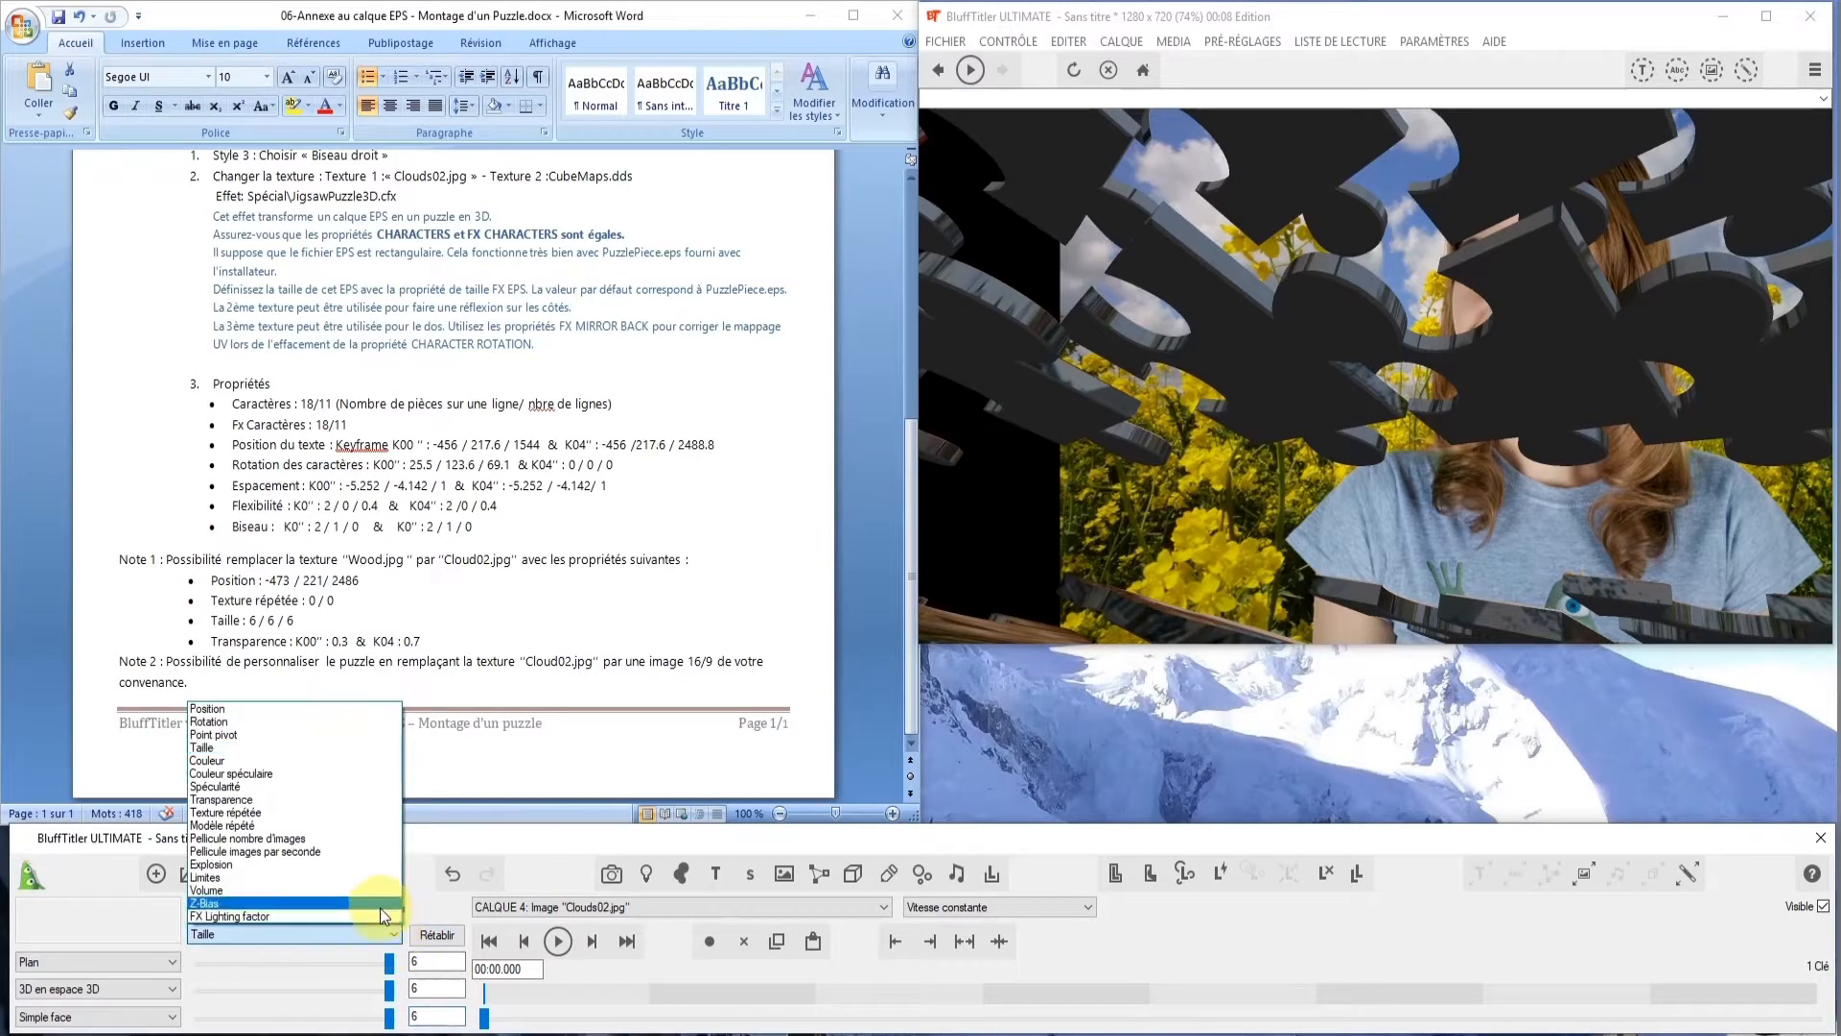
click(360, 799)
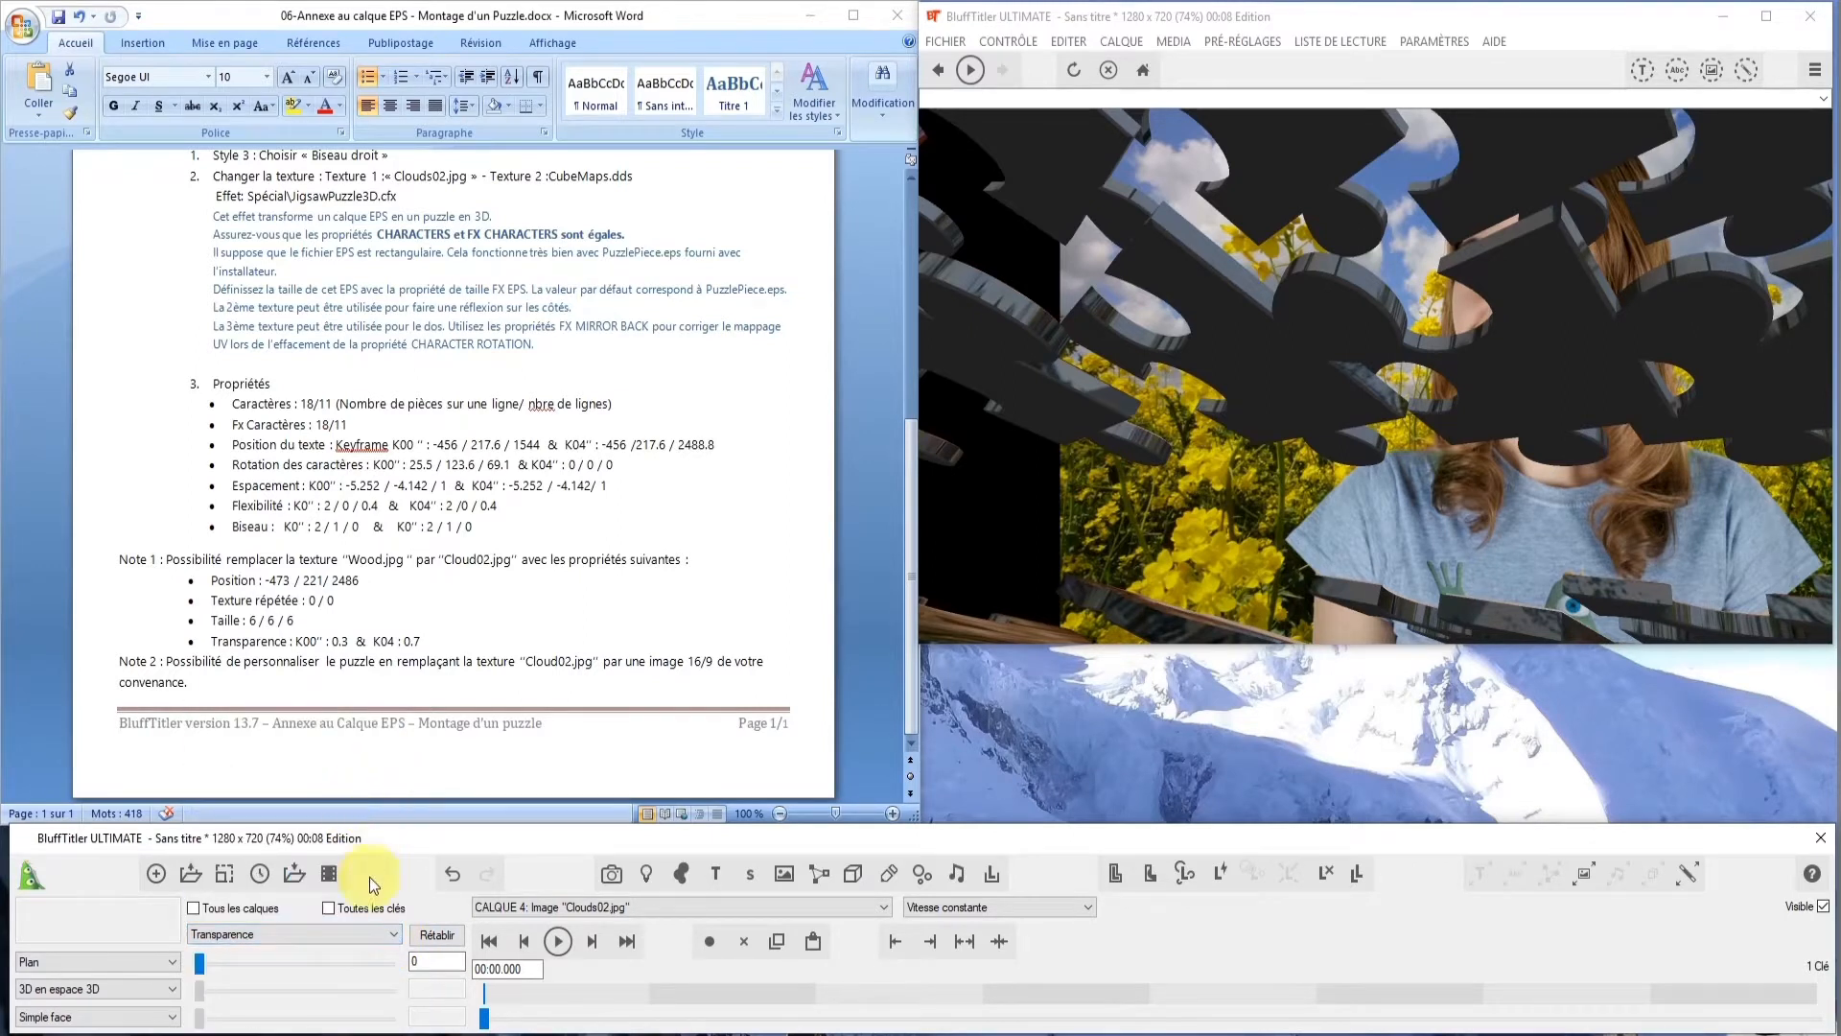
click(485, 1018)
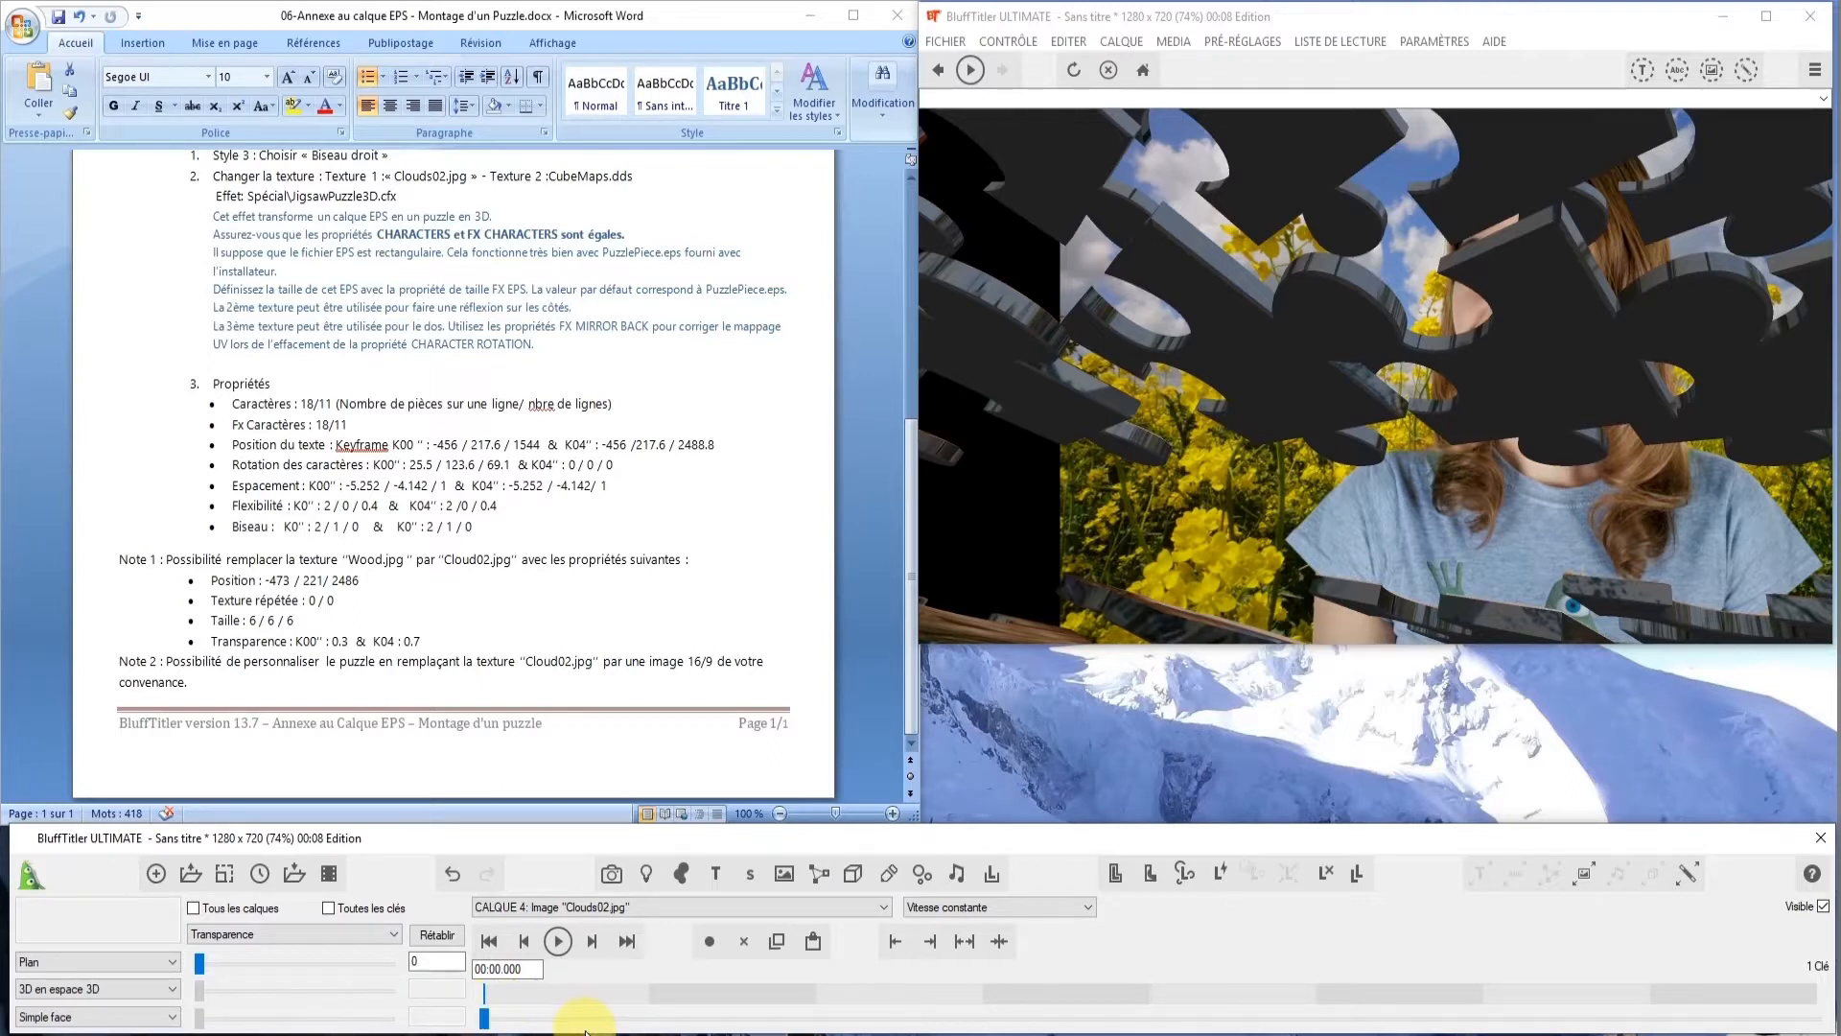
click(451, 966)
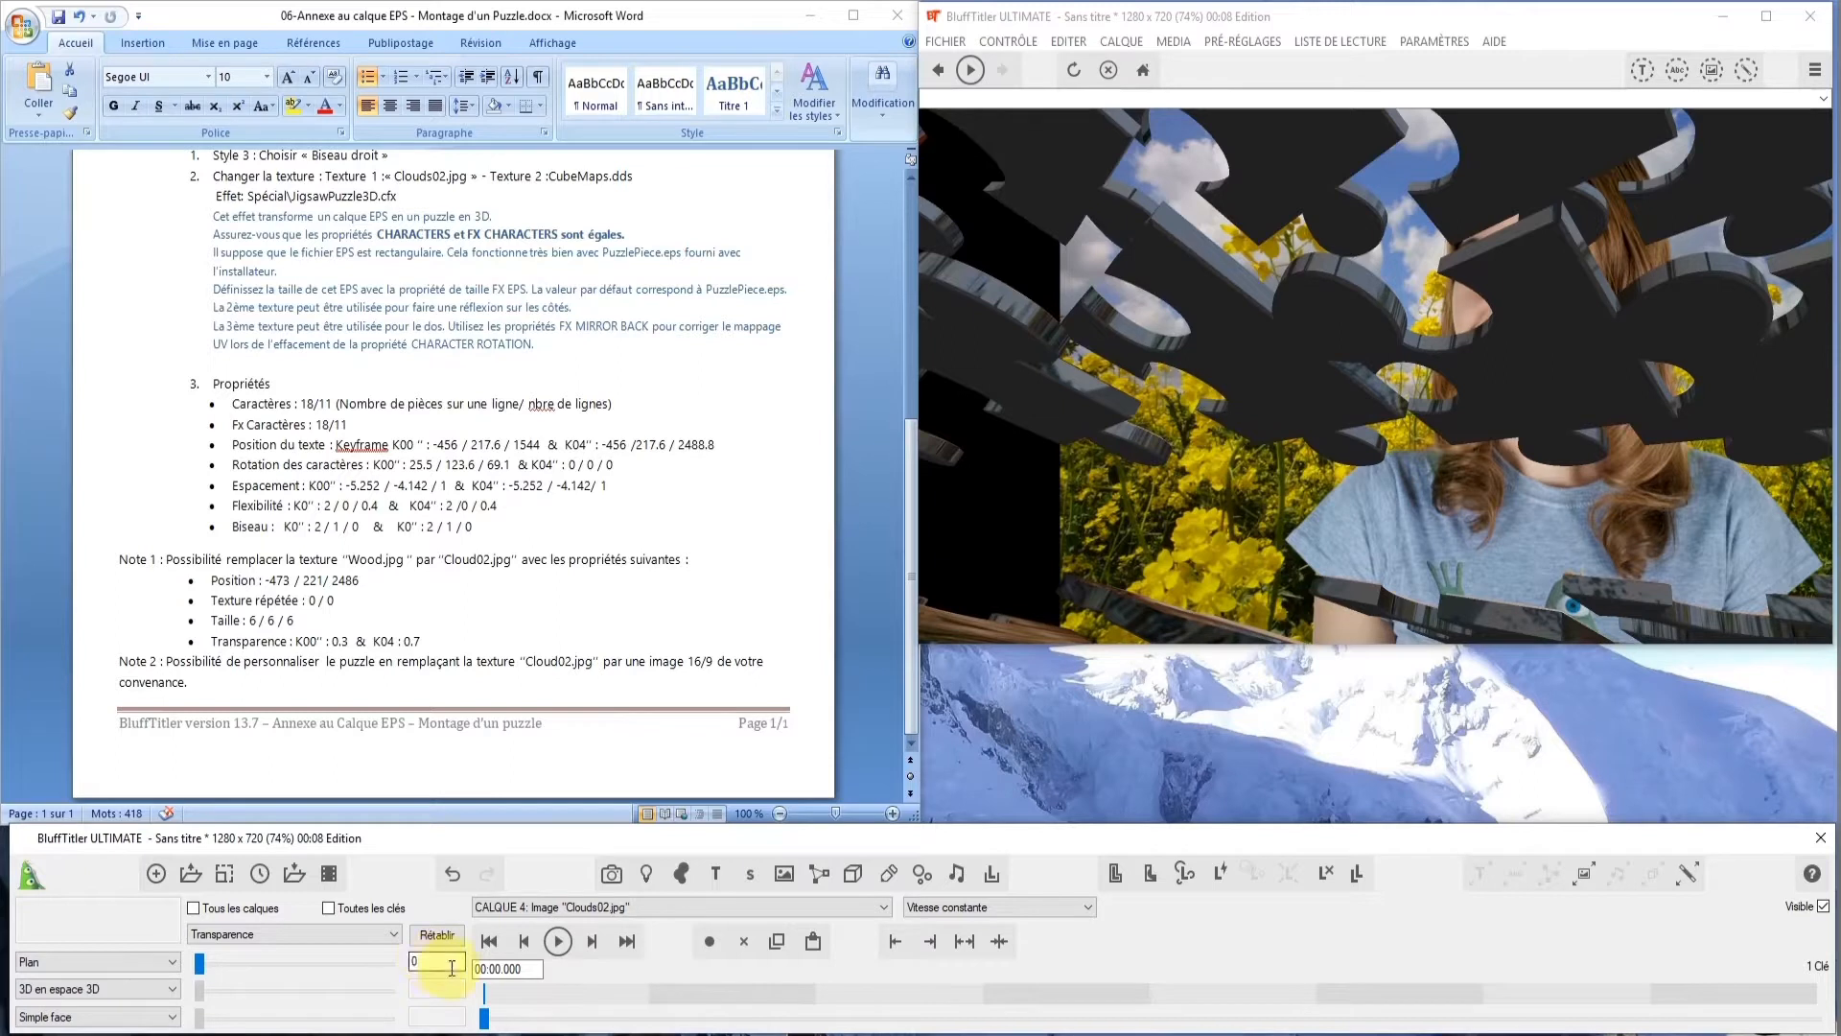
text(.3)
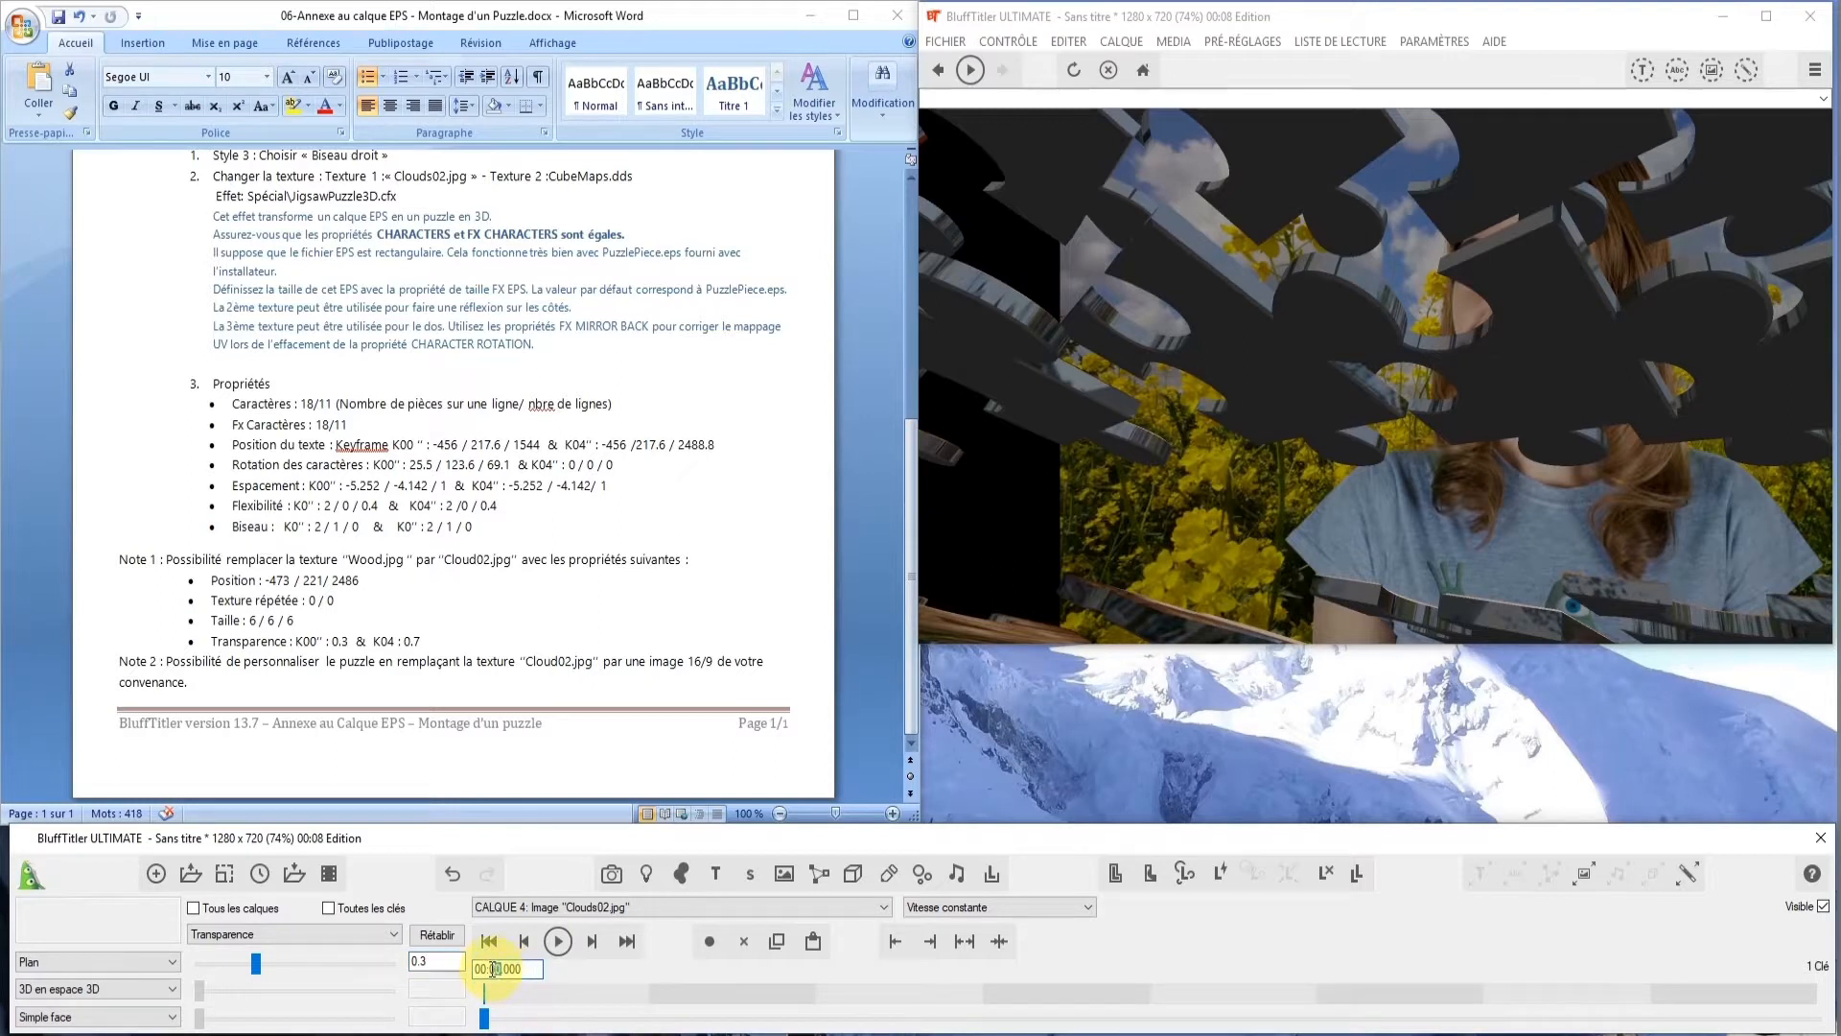
Set the Clouds02.jpg layer's Transparence to 0.7 at a new 4-second keyframe, and play the show from the start
text(4)
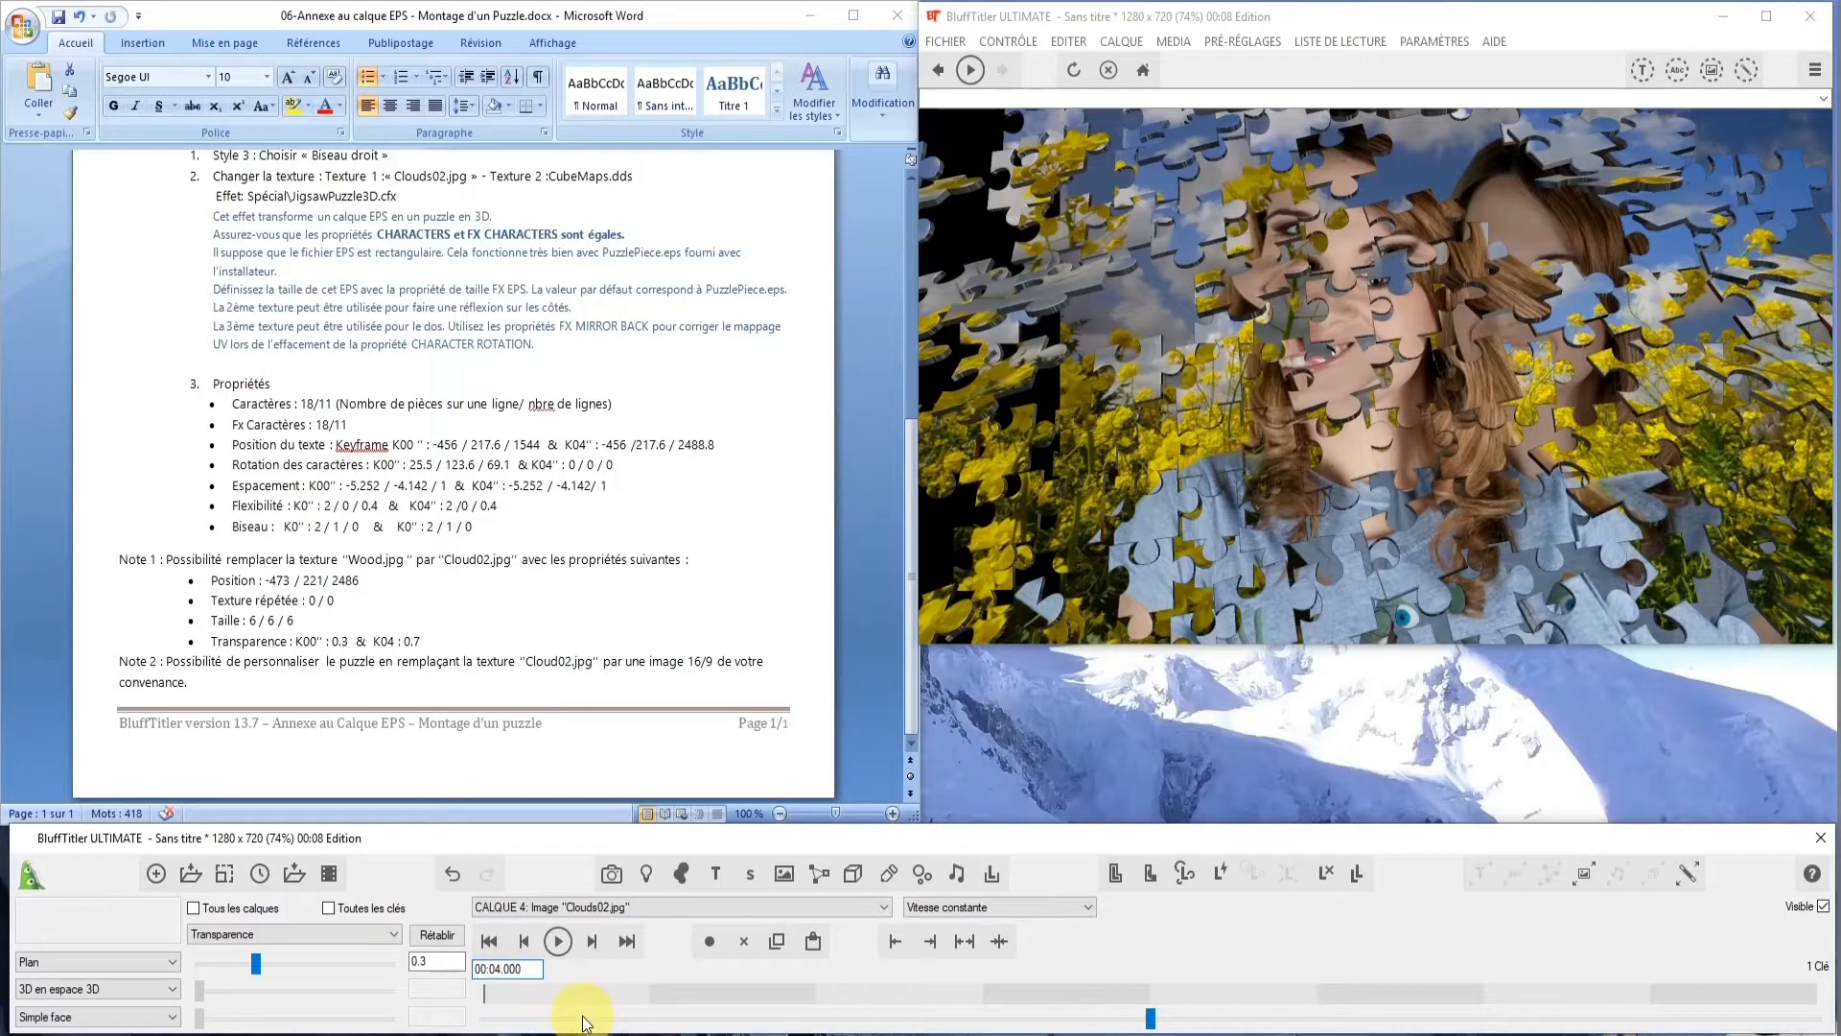
click(433, 965)
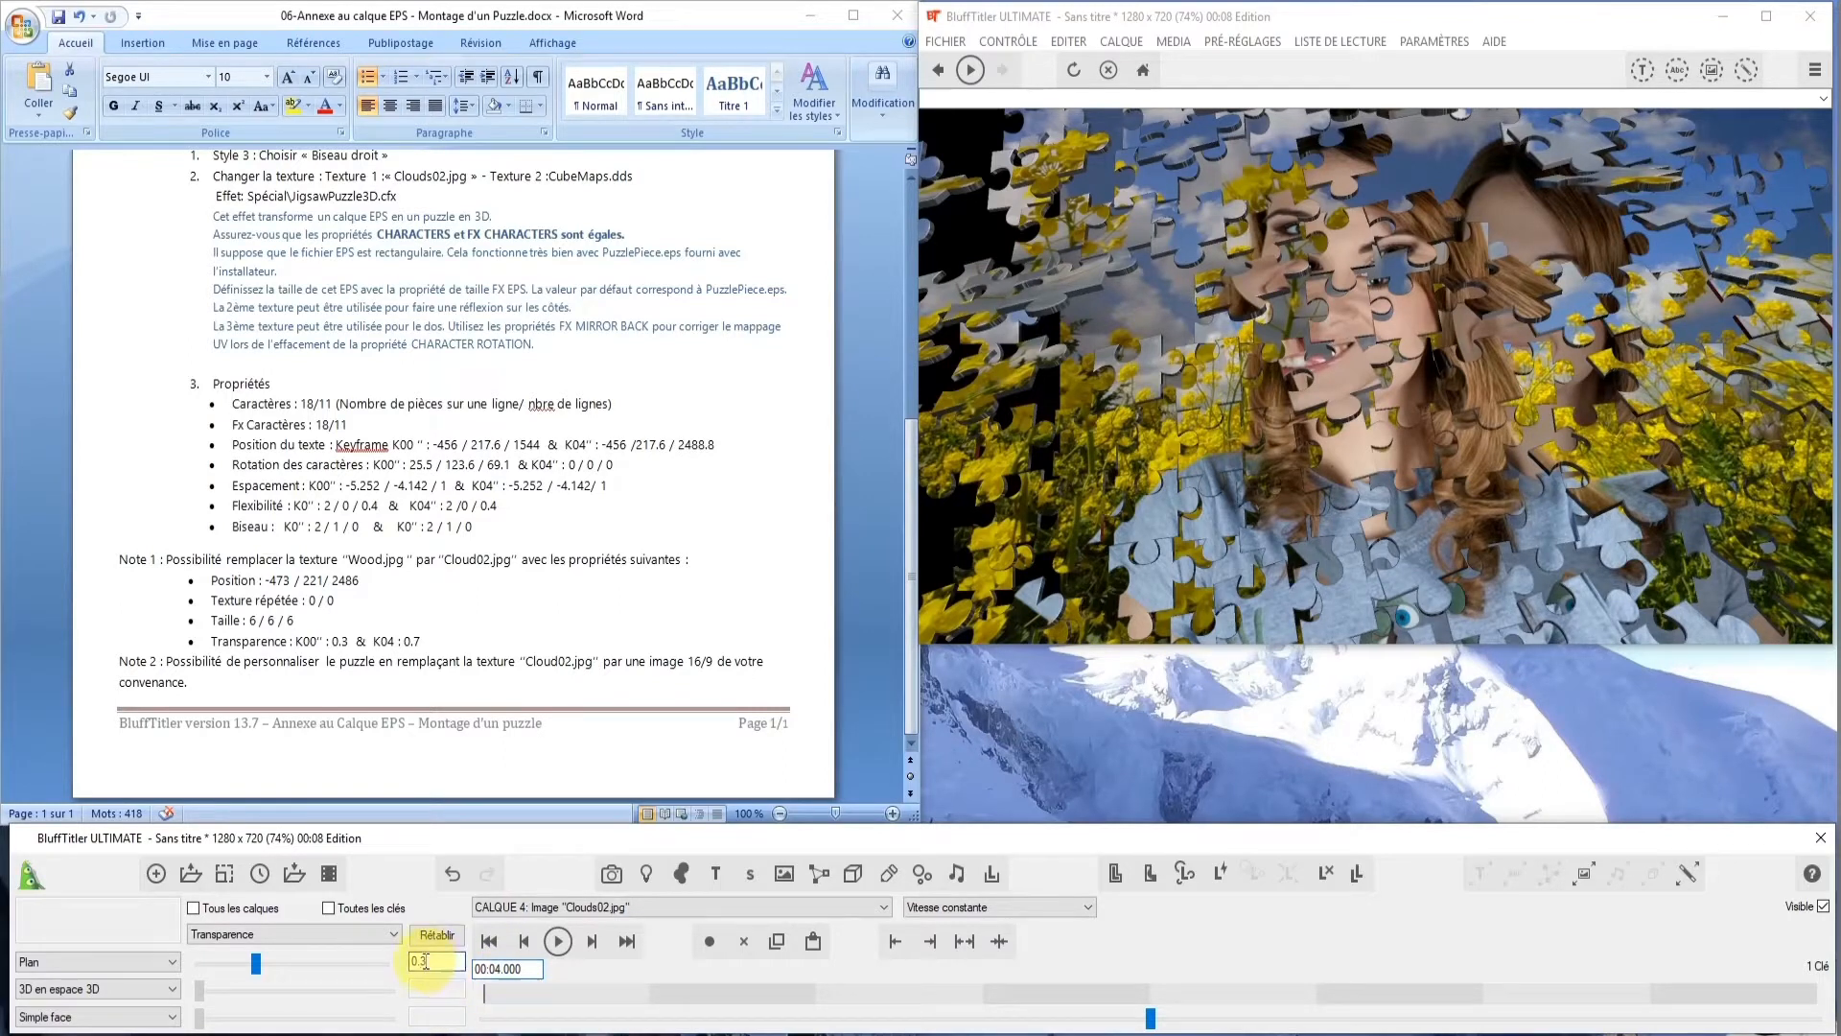
double_click(422, 961)
text(0.7)
key(Return)
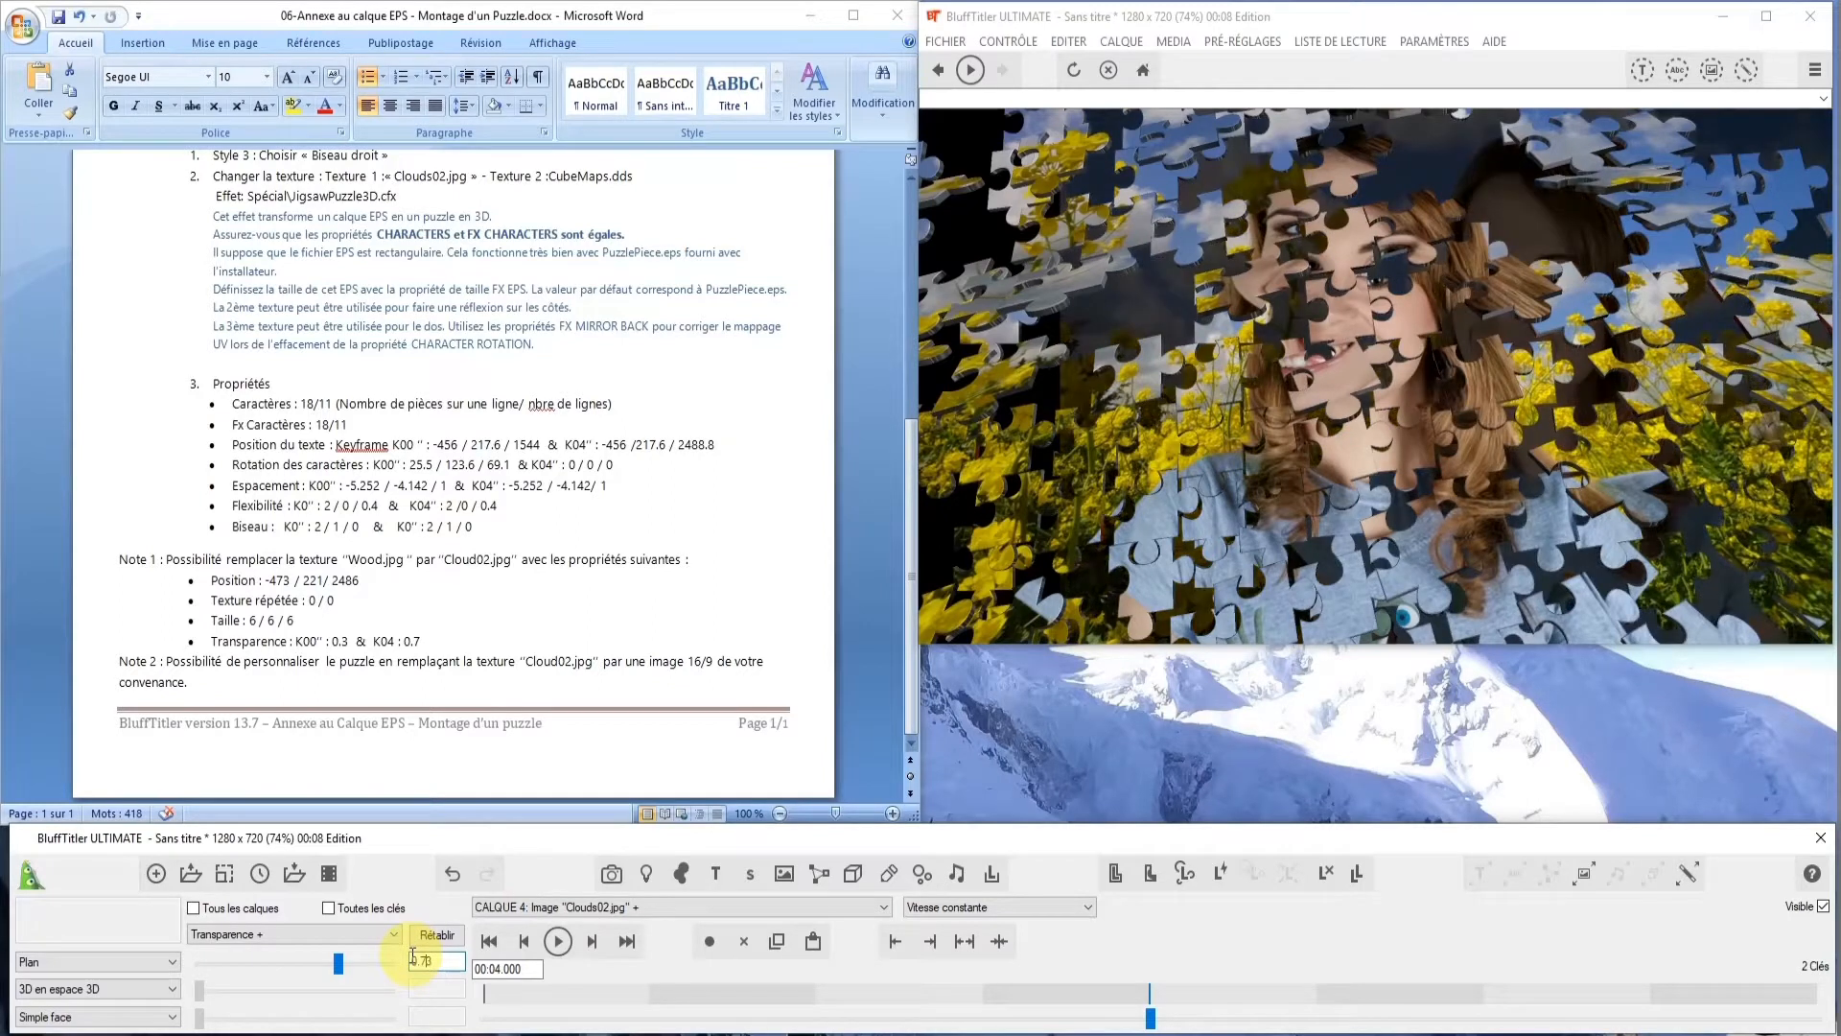
key(BackSpace)
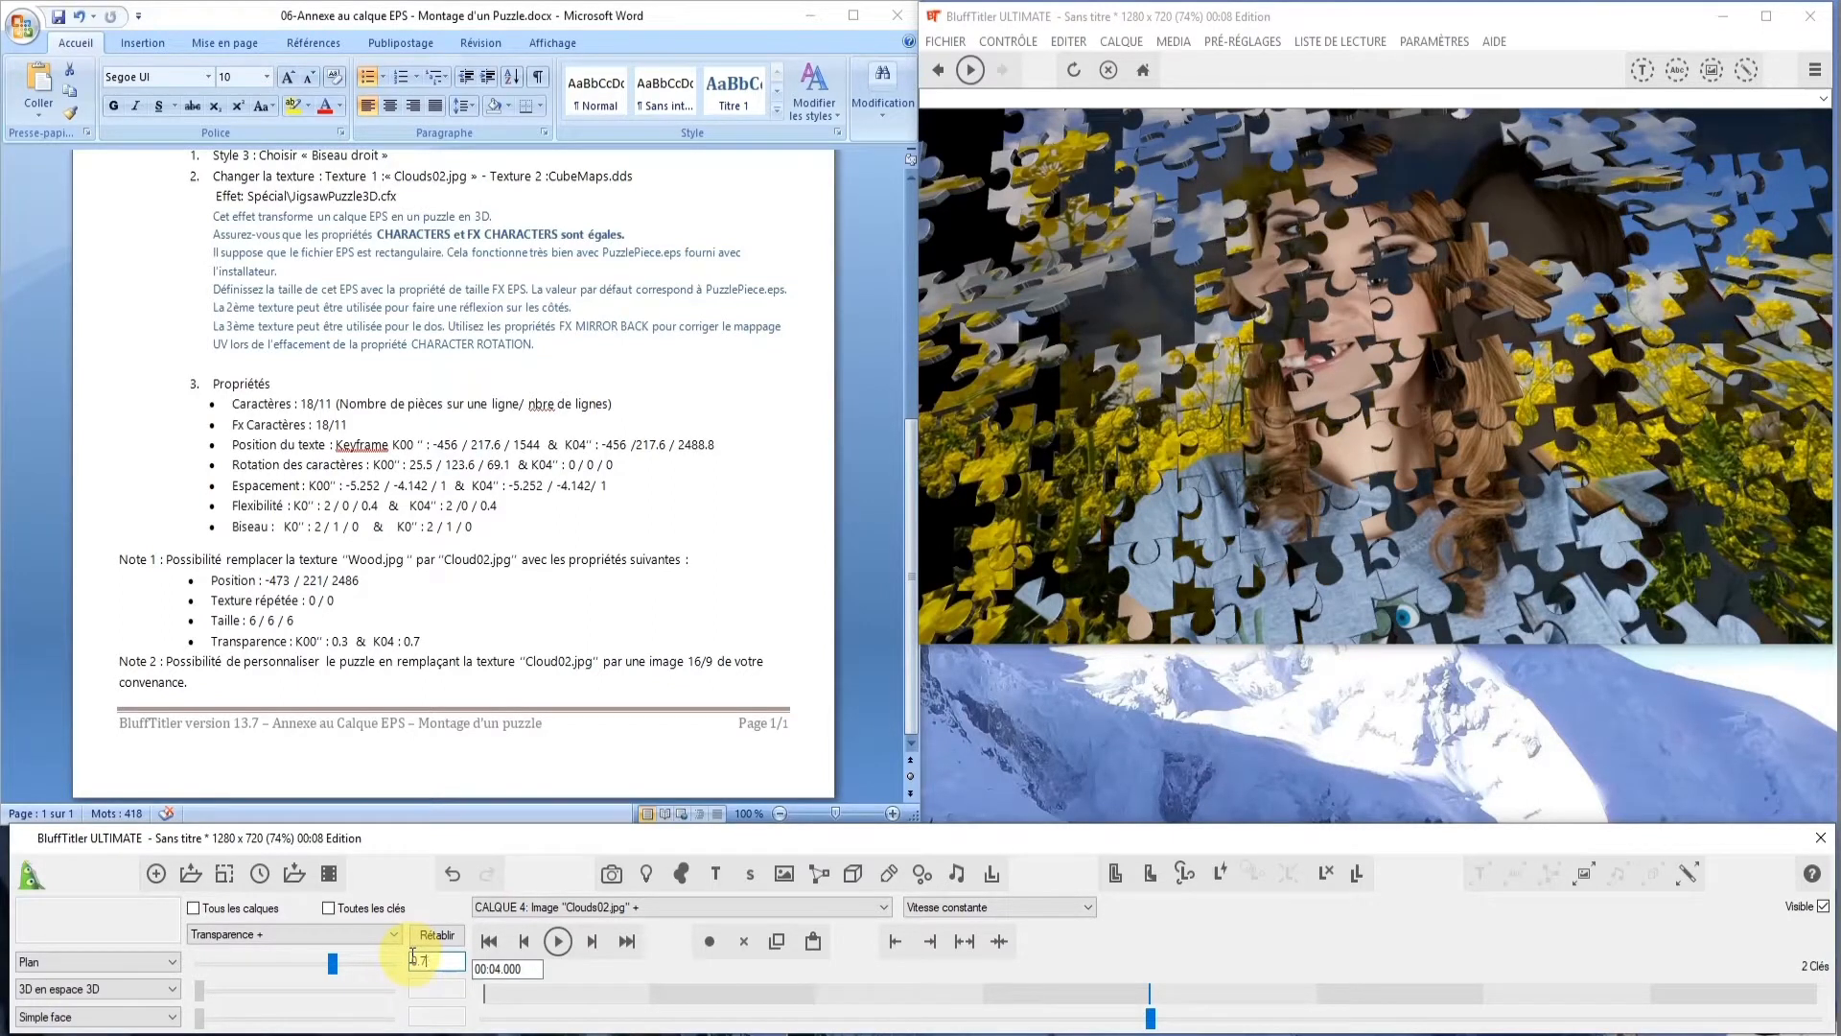
click(486, 944)
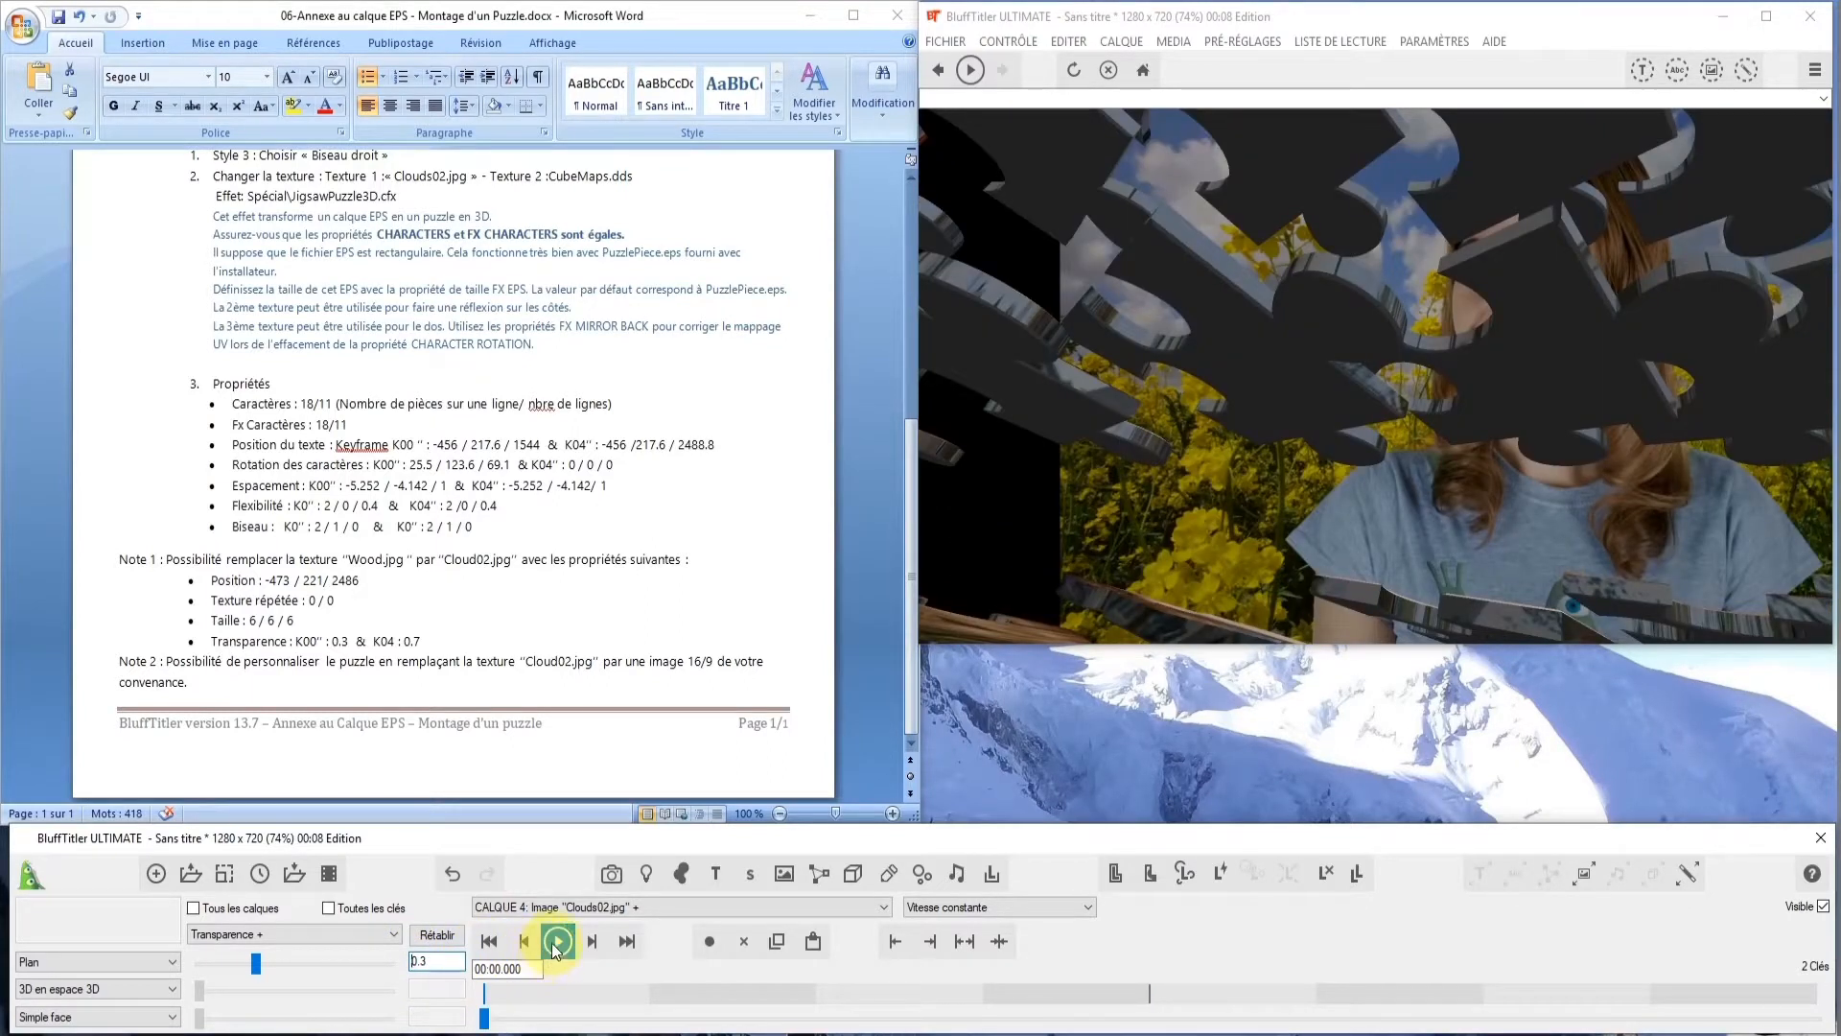
click(552, 942)
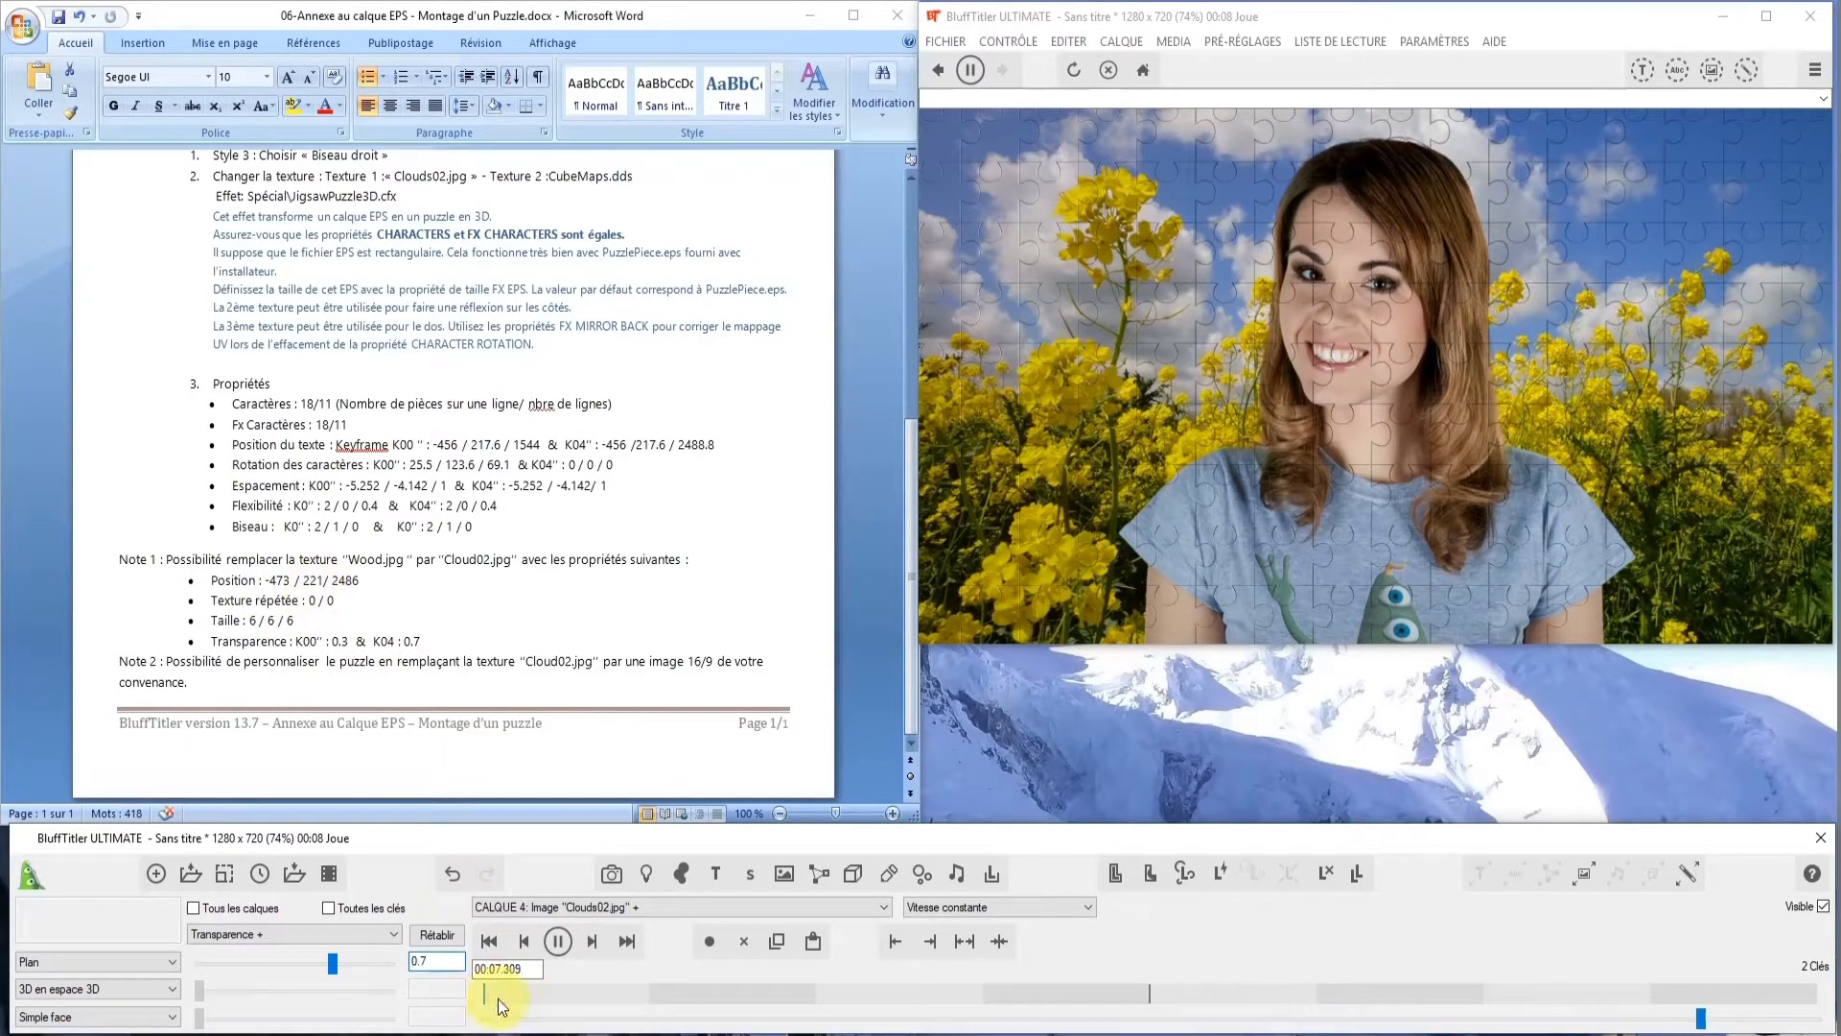
Set the first Position value of the Clouds02.jpg layer to -473 at the 0-second keyframe
click(394, 934)
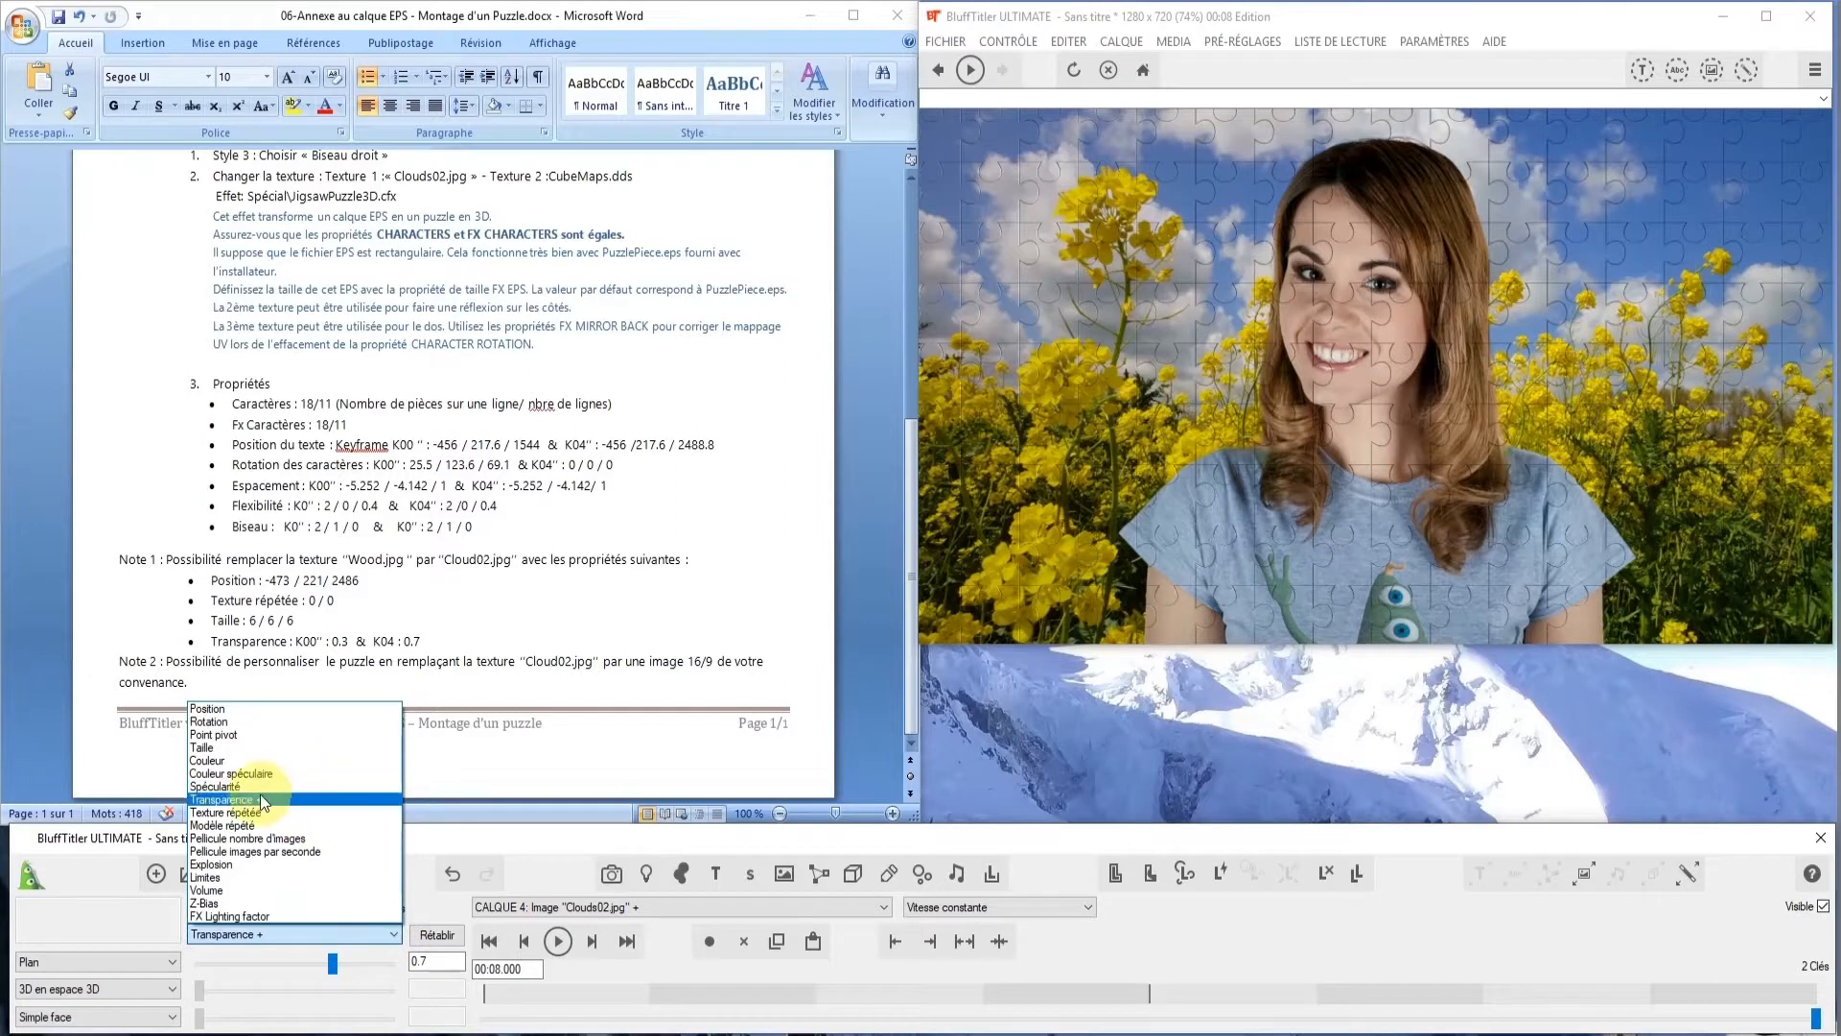
click(223, 710)
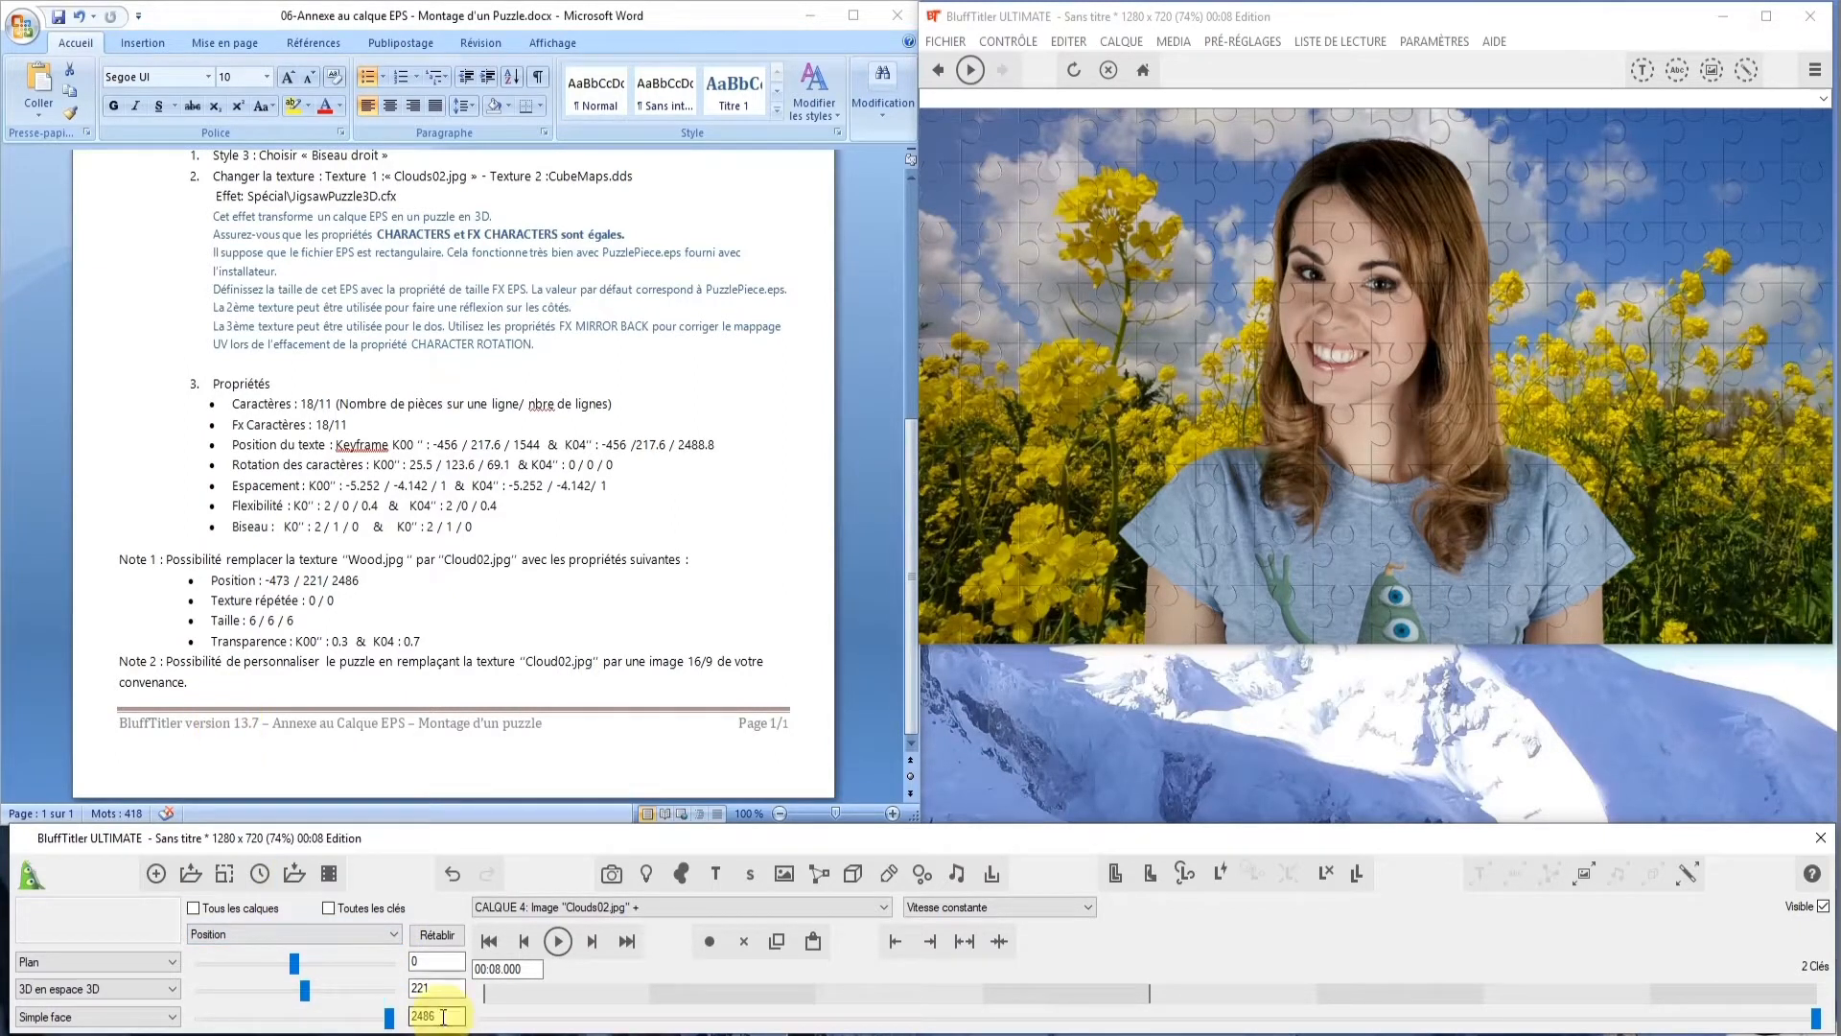
click(481, 945)
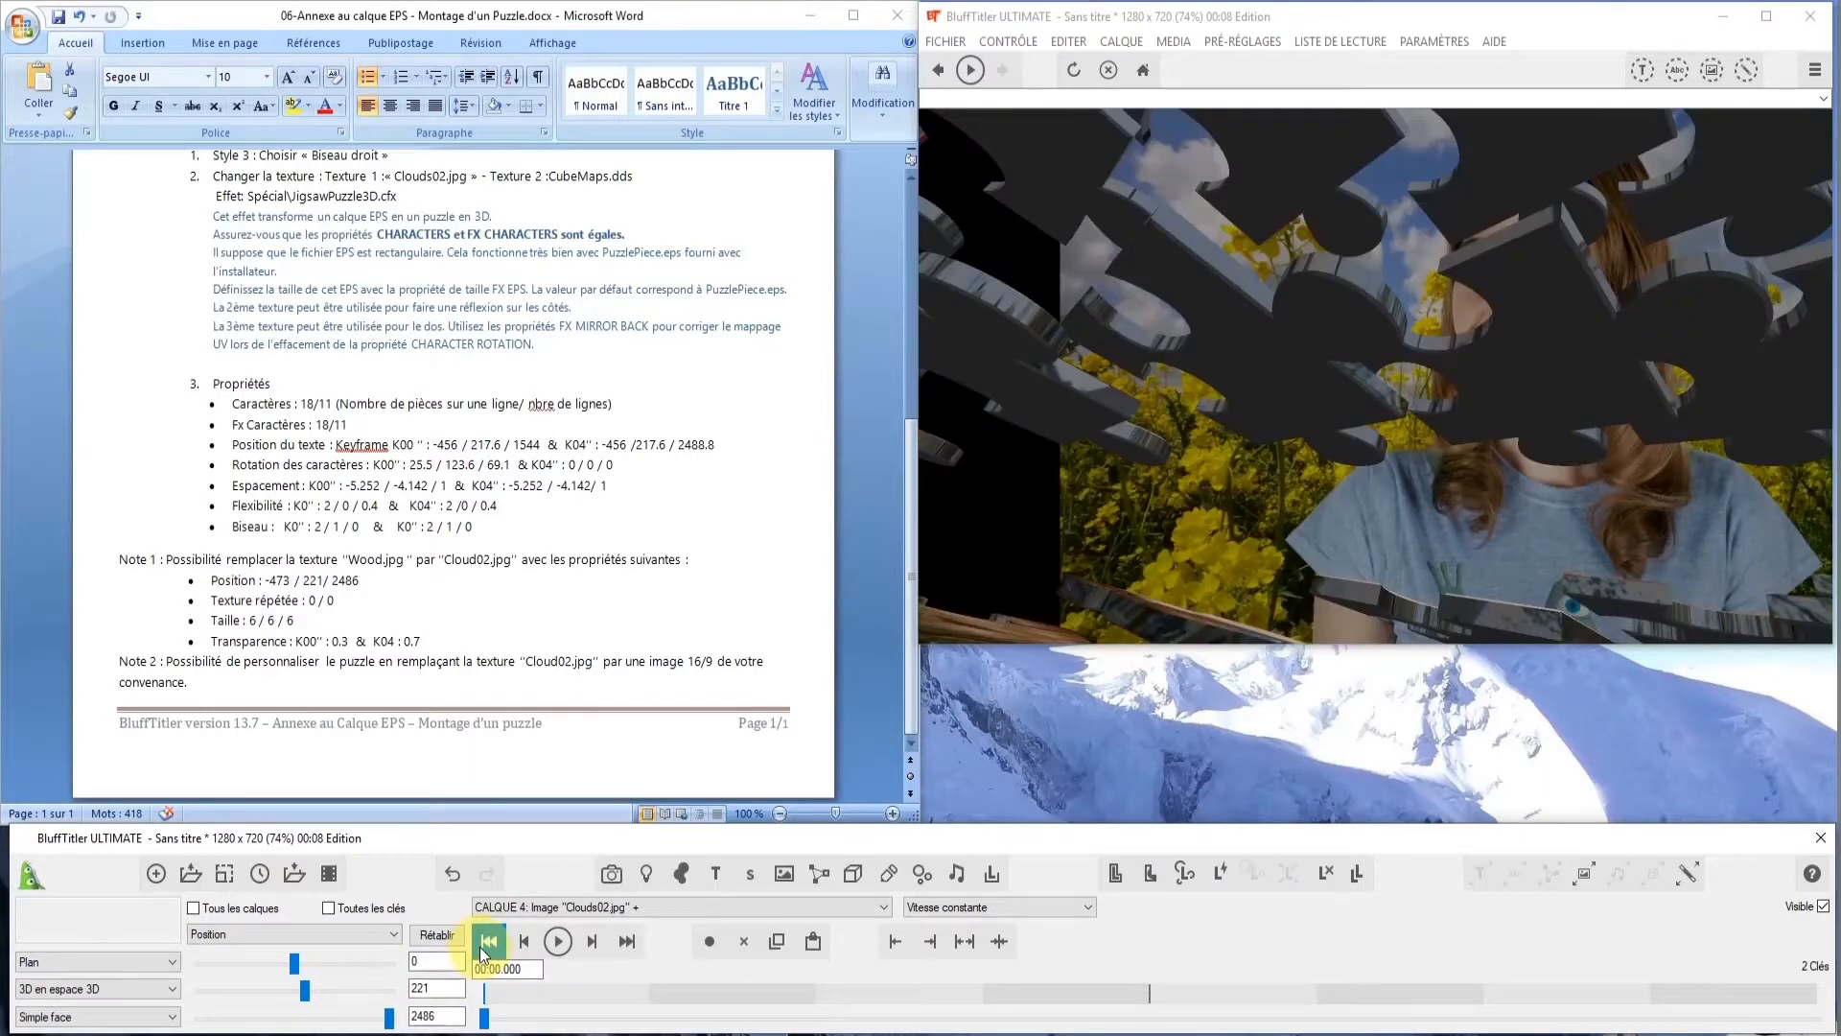
double_click(424, 959)
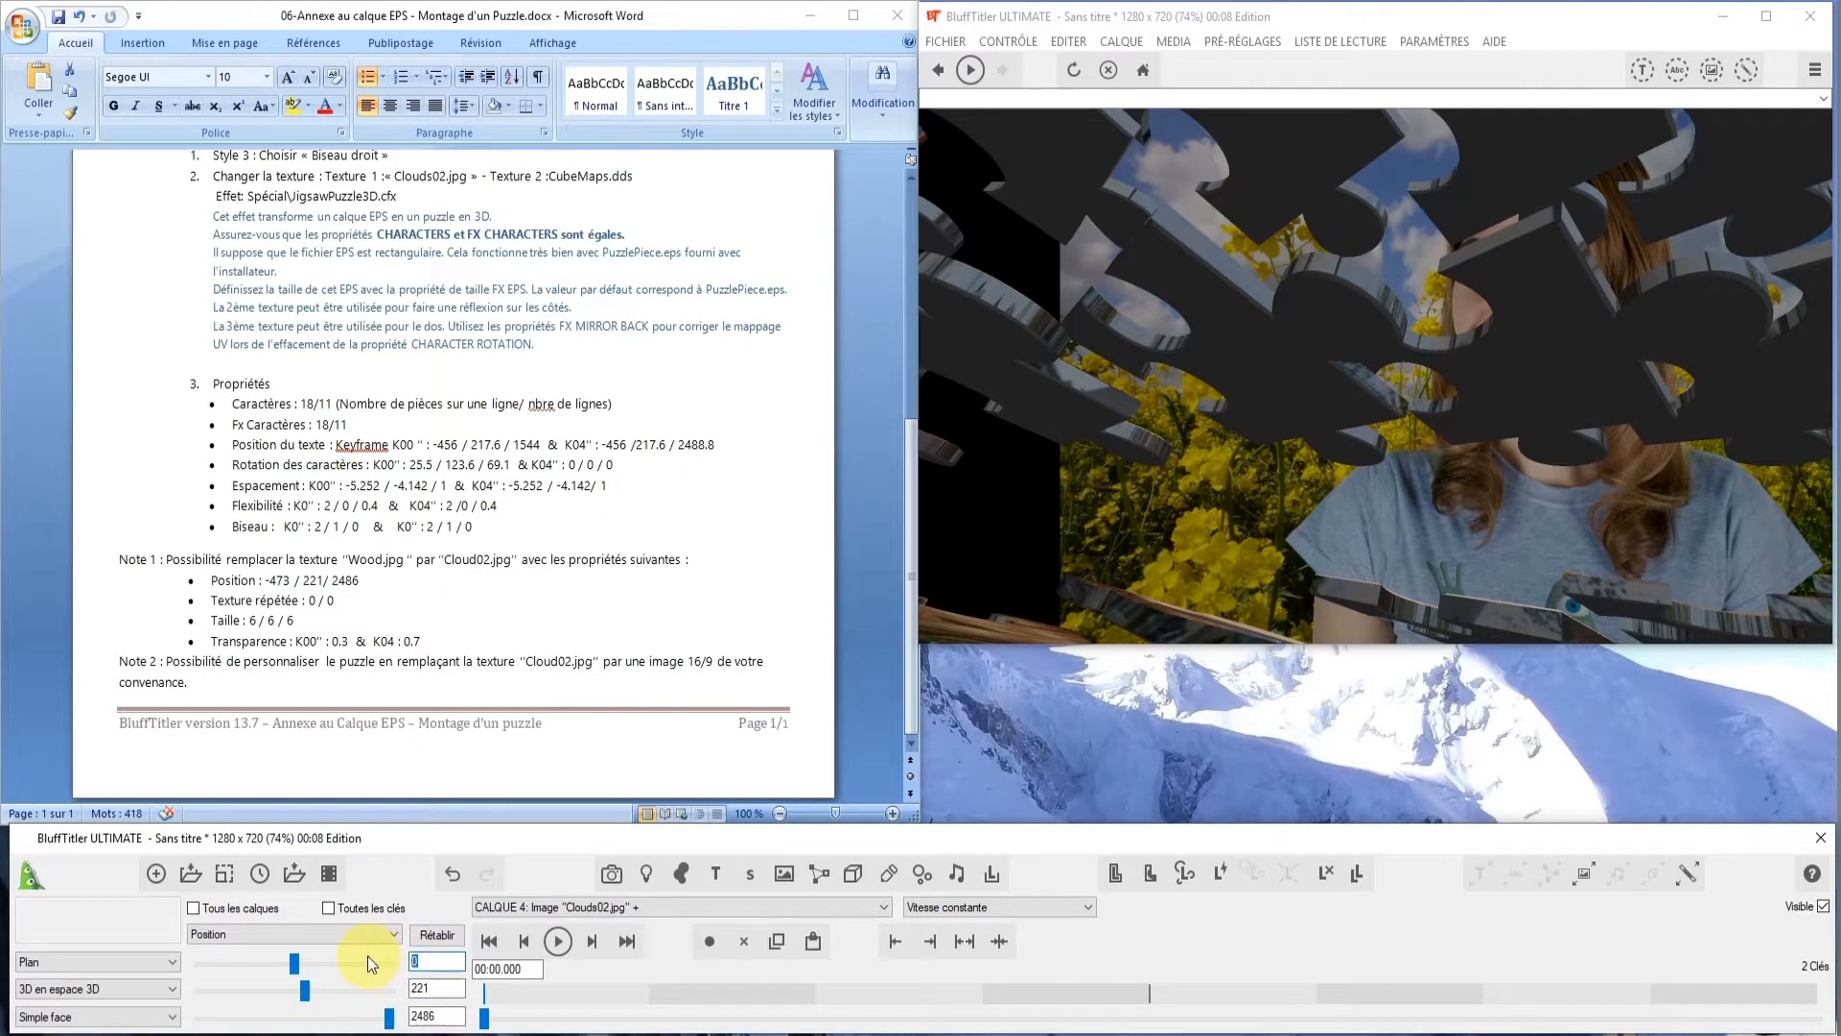
text(-473)
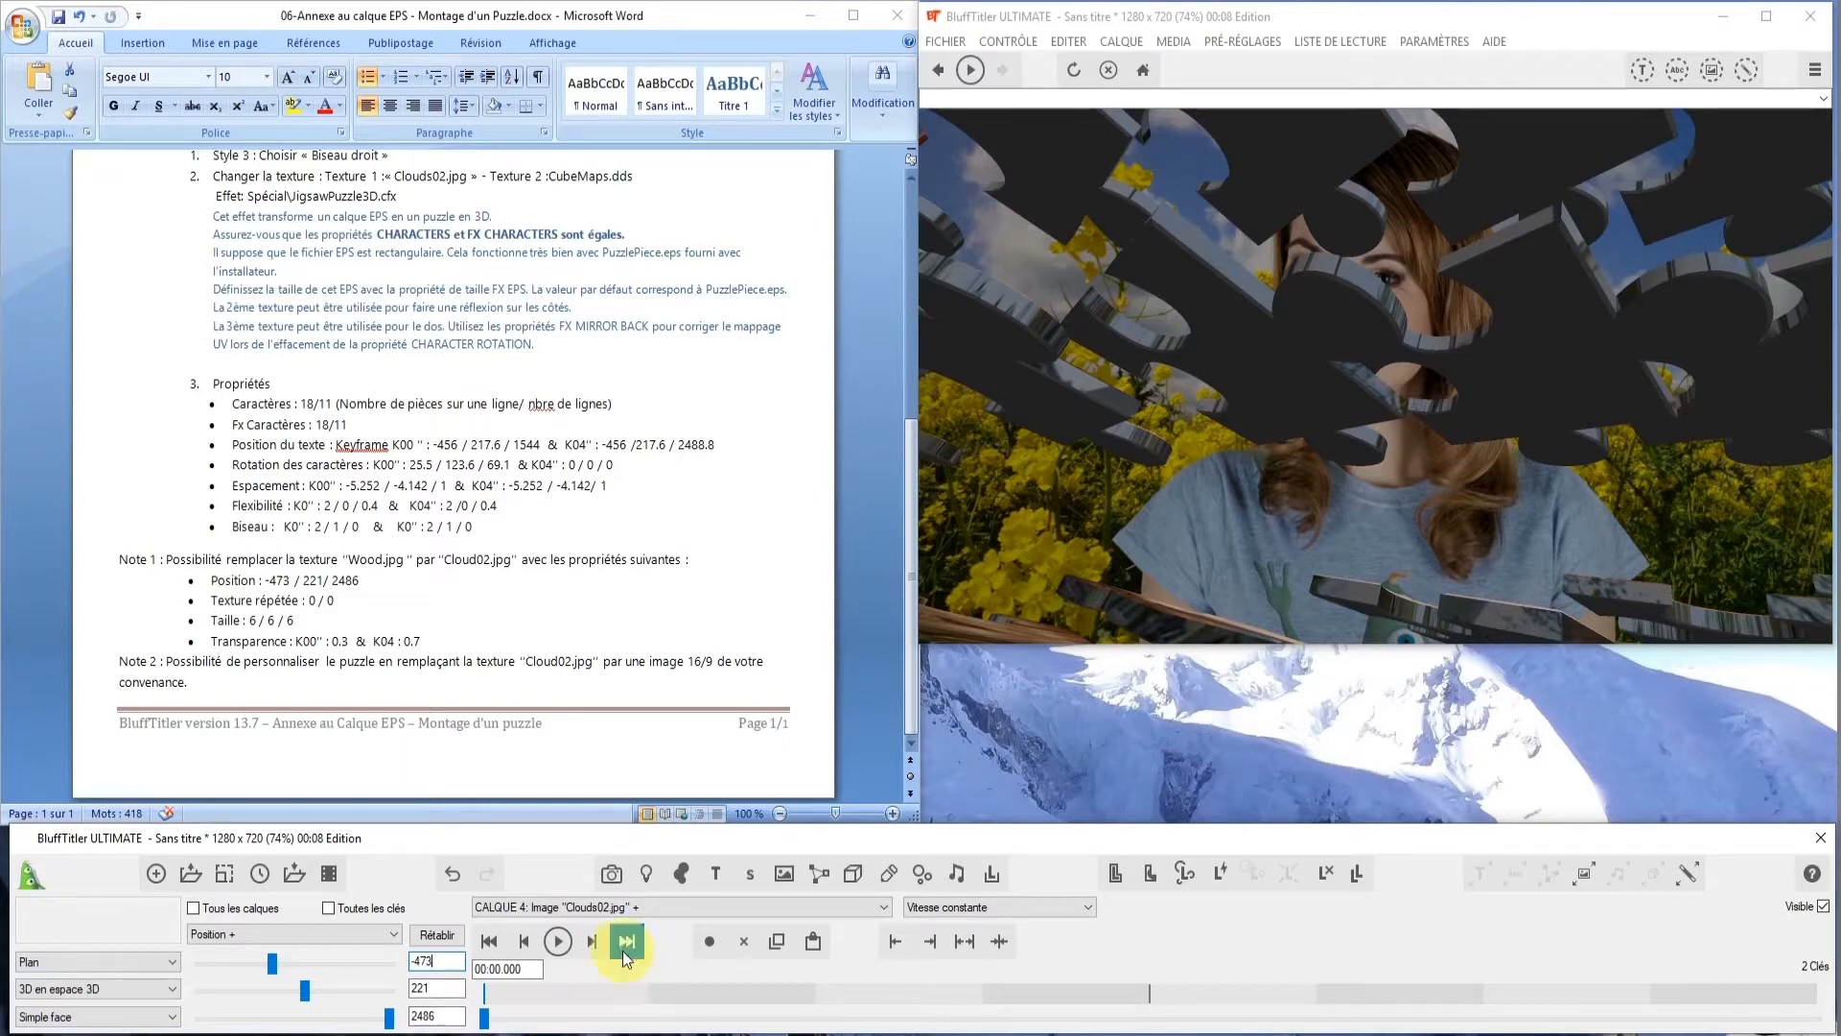
Set the first Position value of the Clouds02.jpg layer to -473 at the 4-second keyframe, and play the show from the start
click(597, 944)
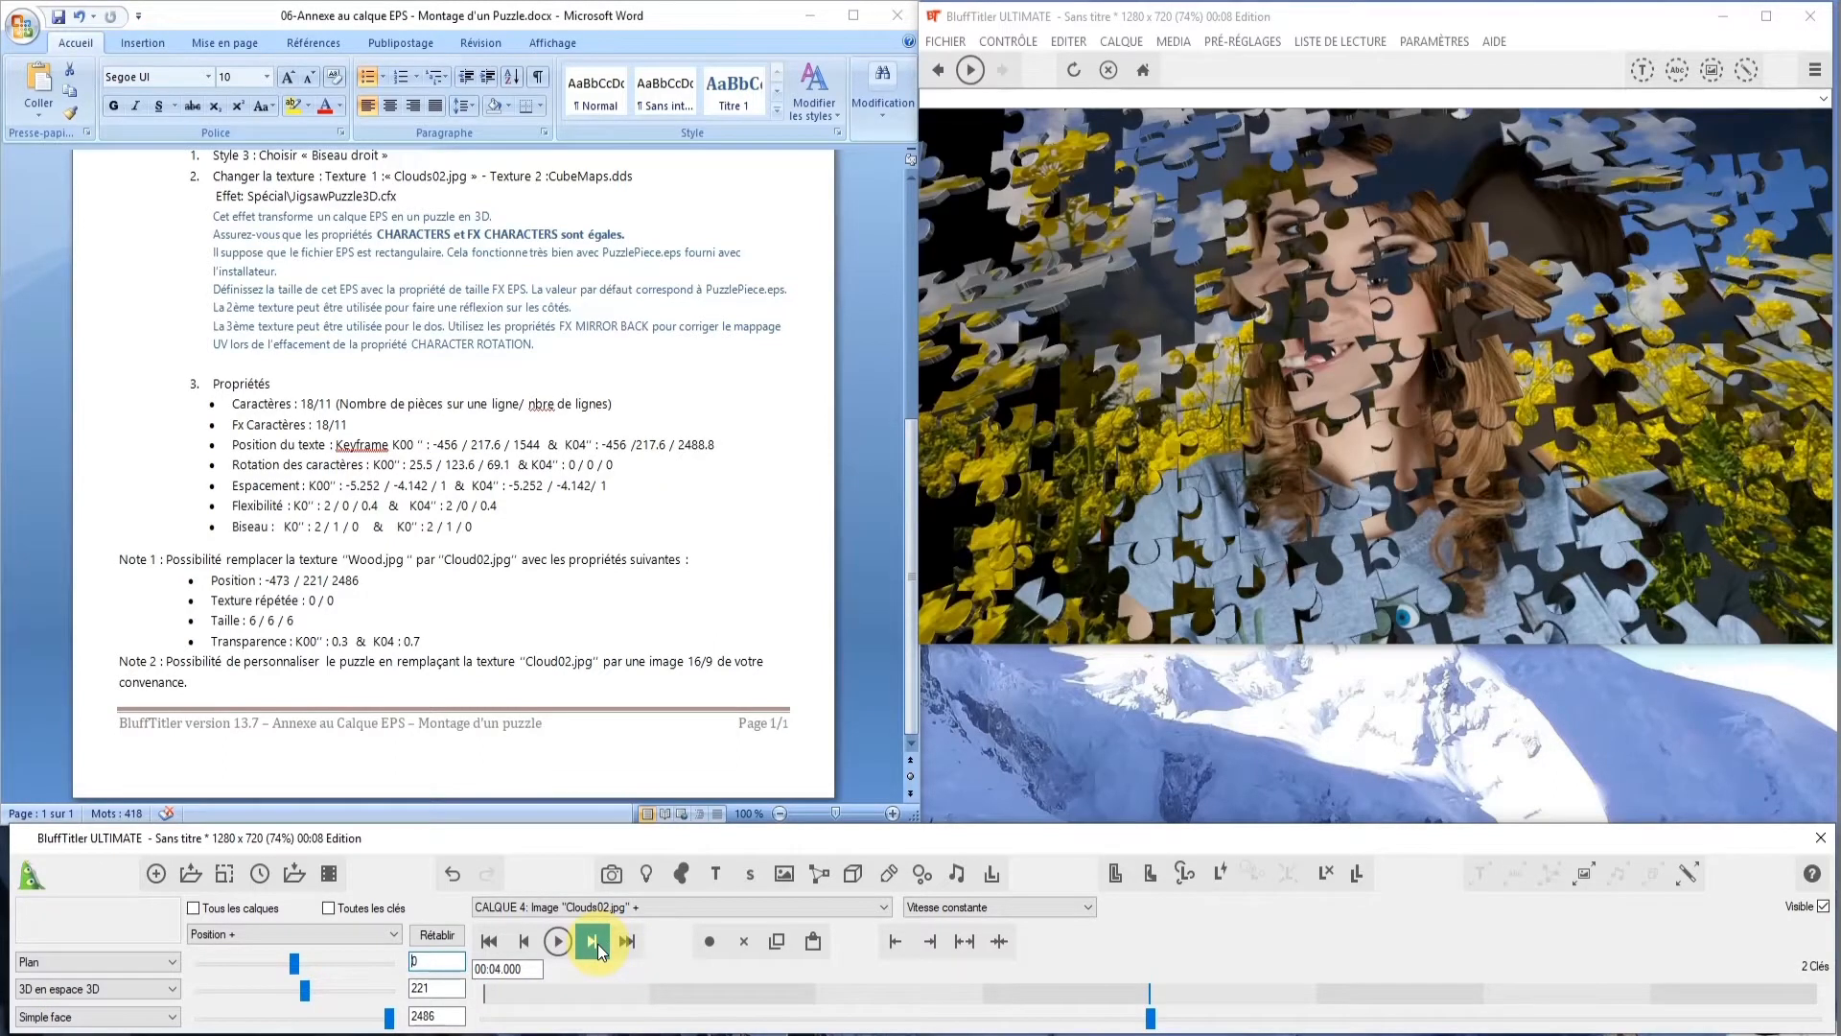
double_click(436, 959)
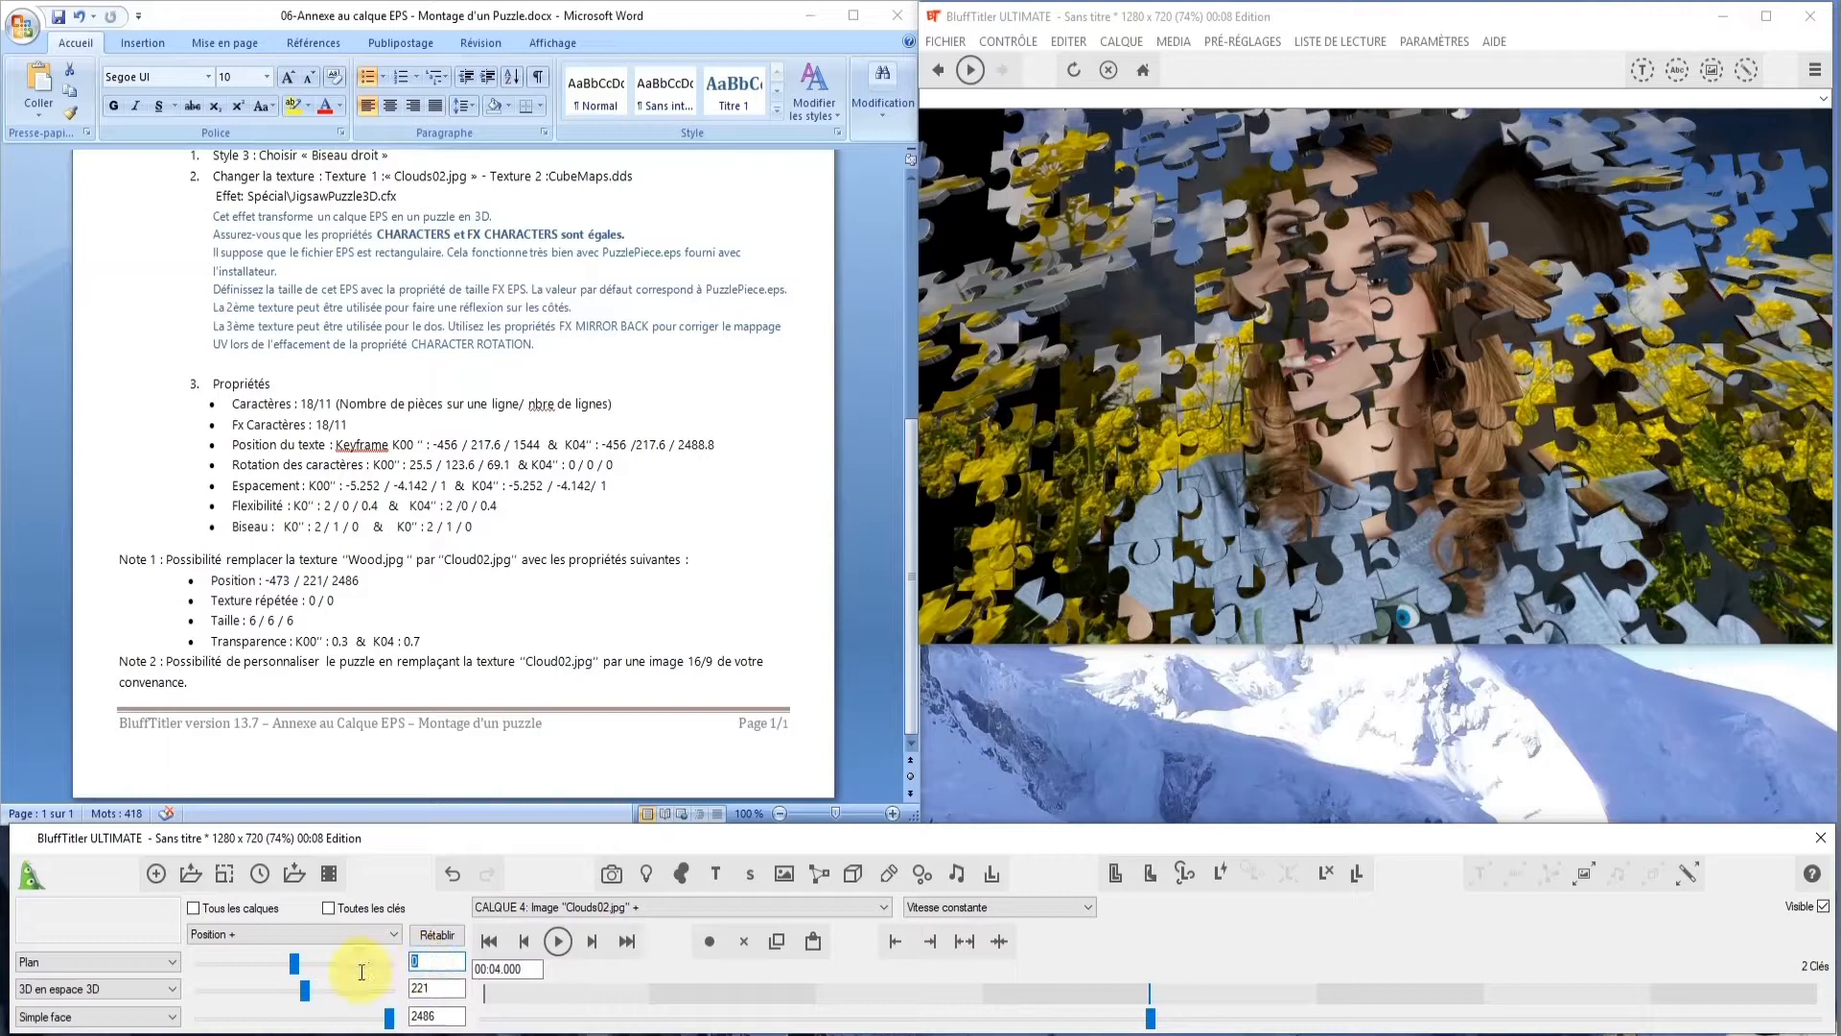
text(-473)
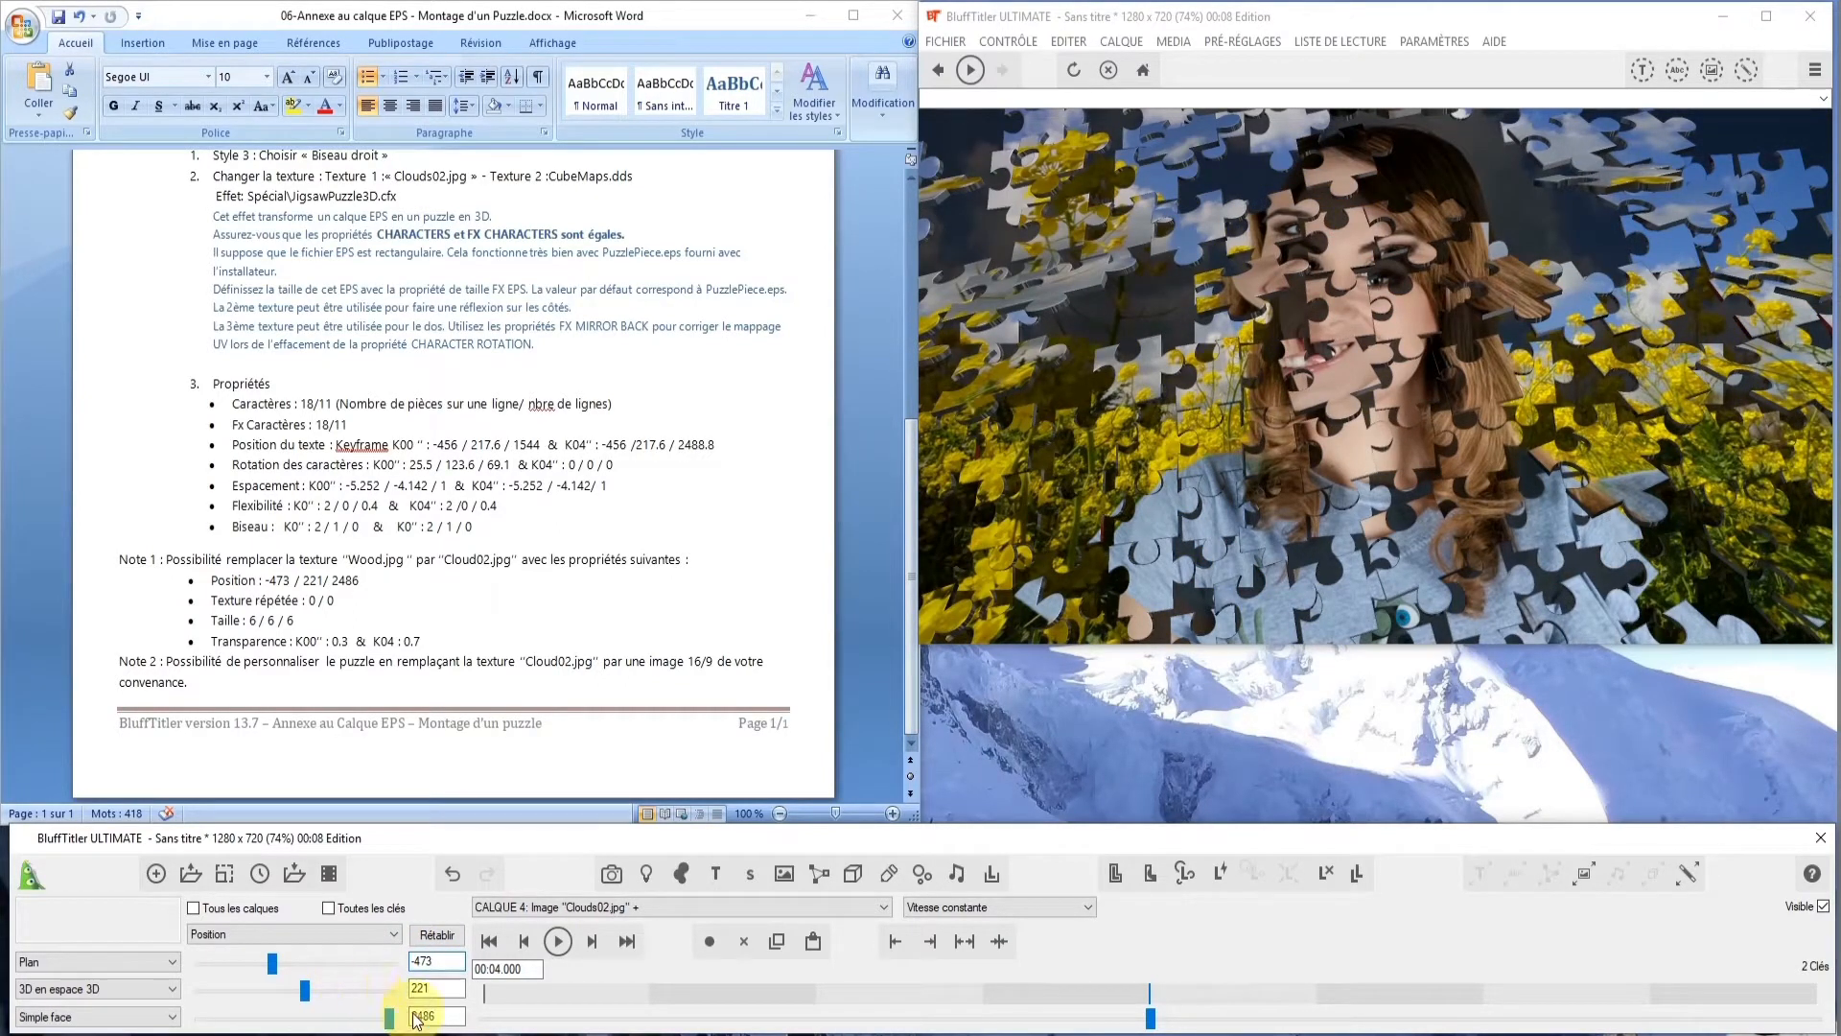
click(489, 941)
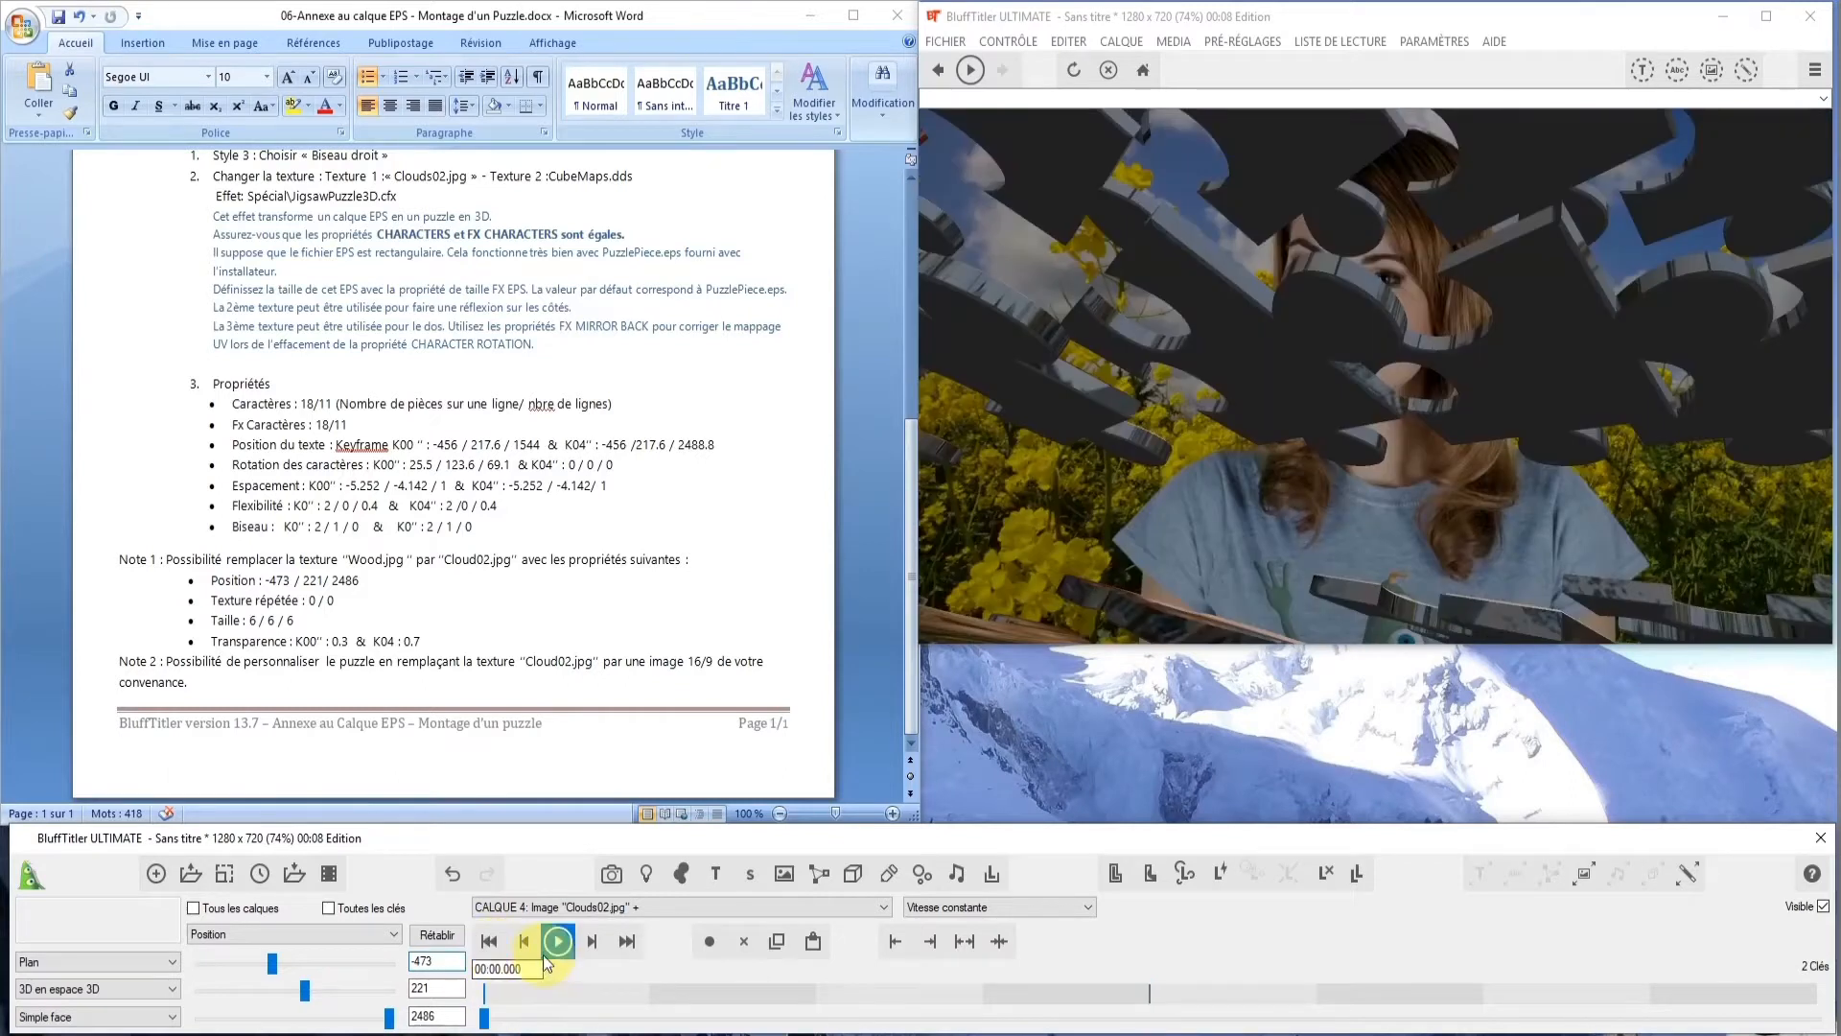
click(557, 941)
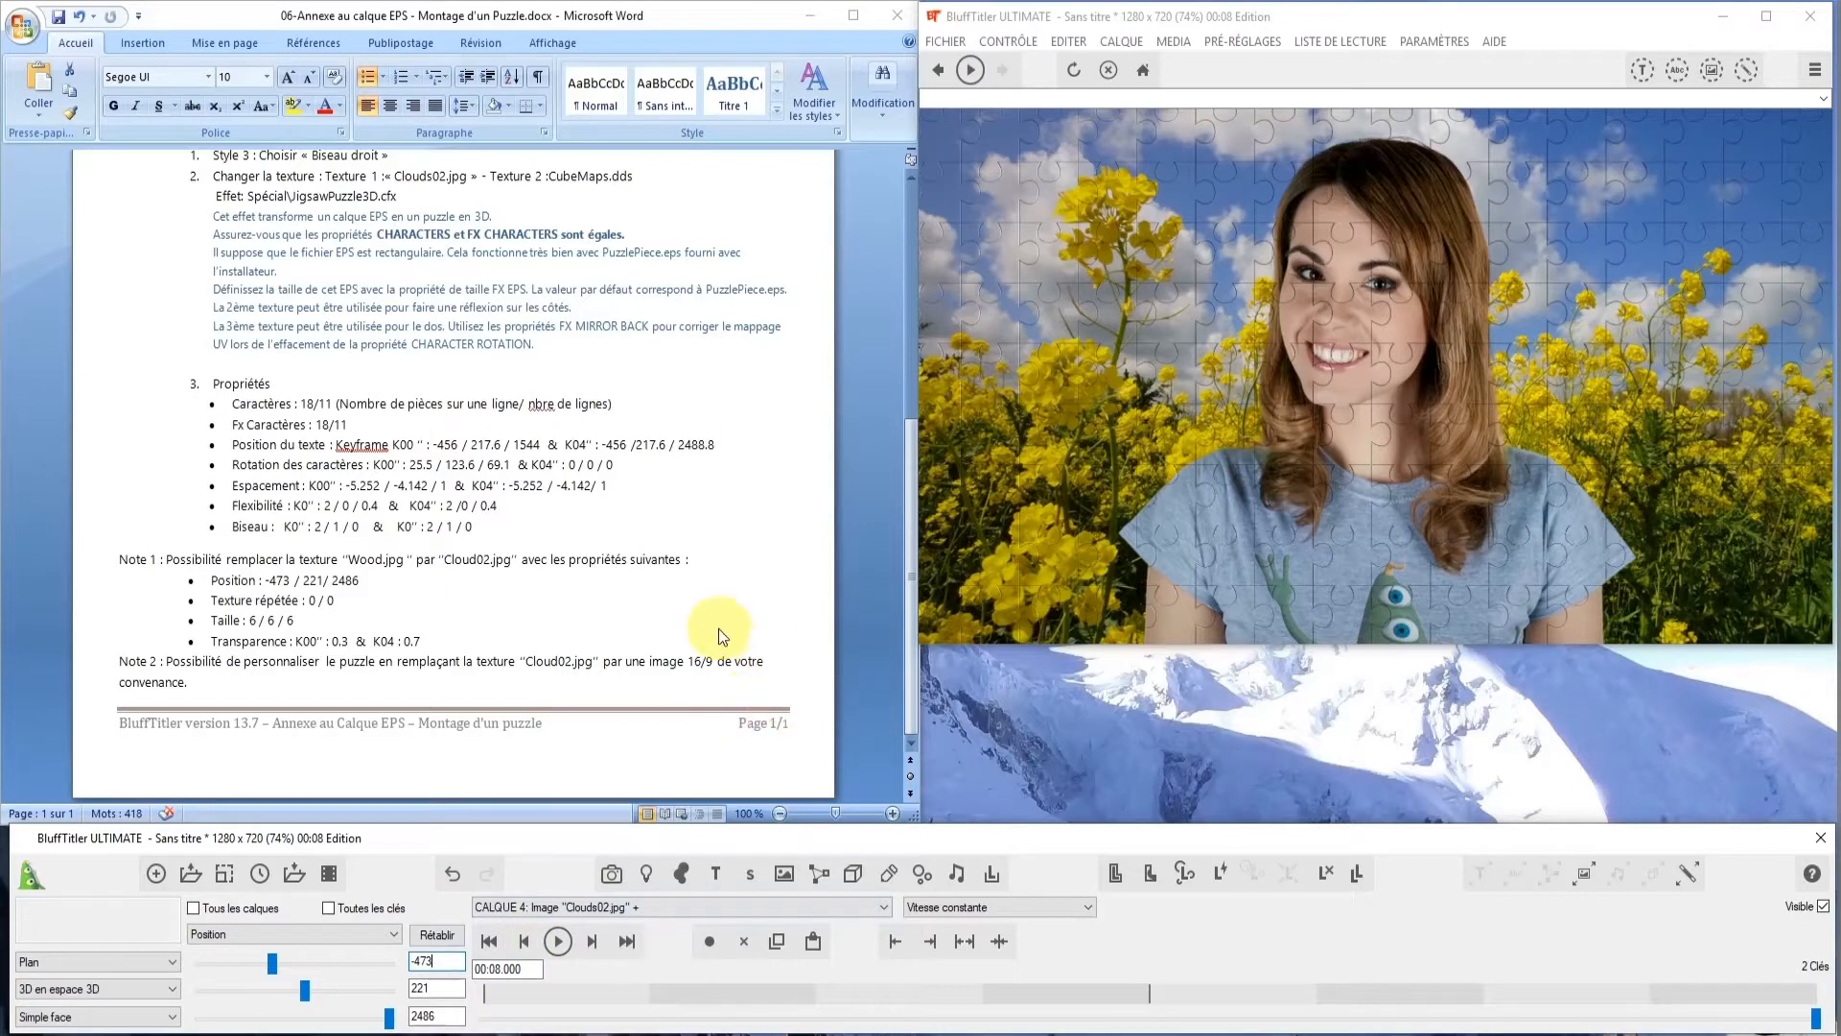
Replace the Clouds02.jpg texture of image layer 4 with 20181004_140213.jpg from the Bureau folder
scroll(715, 625, down, 1)
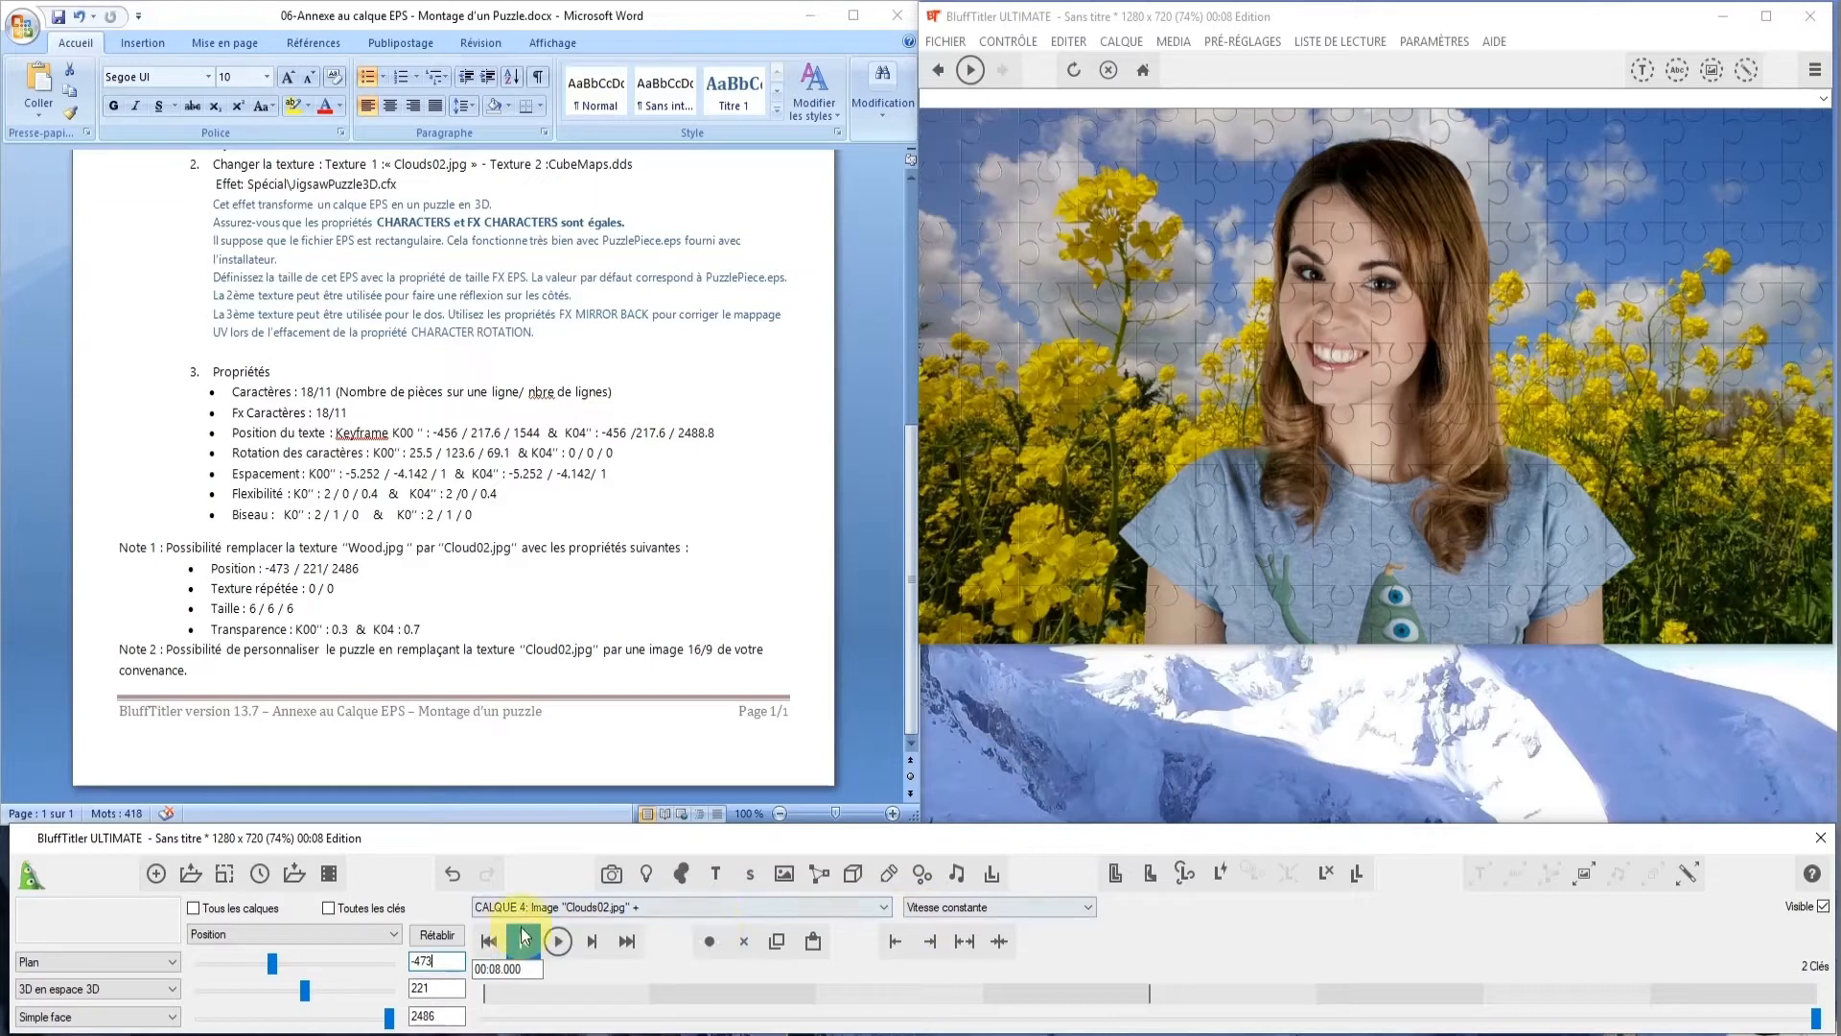
click(1586, 874)
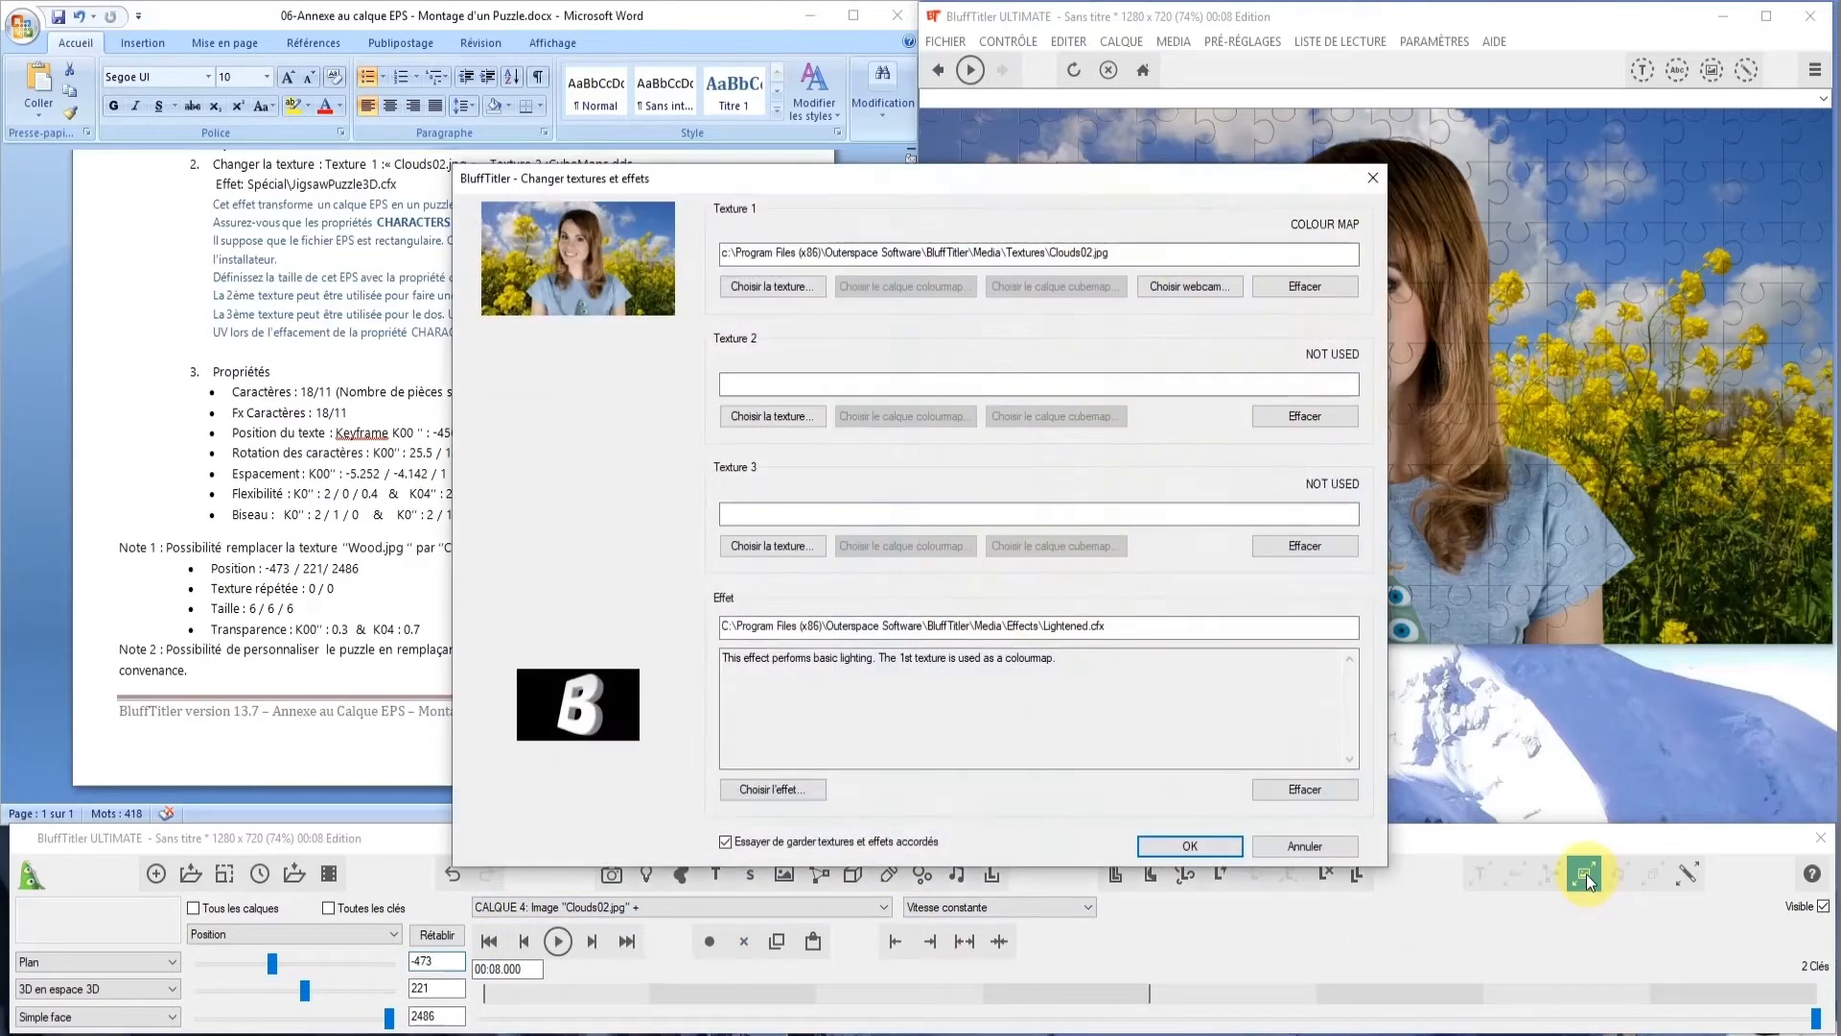
click(767, 288)
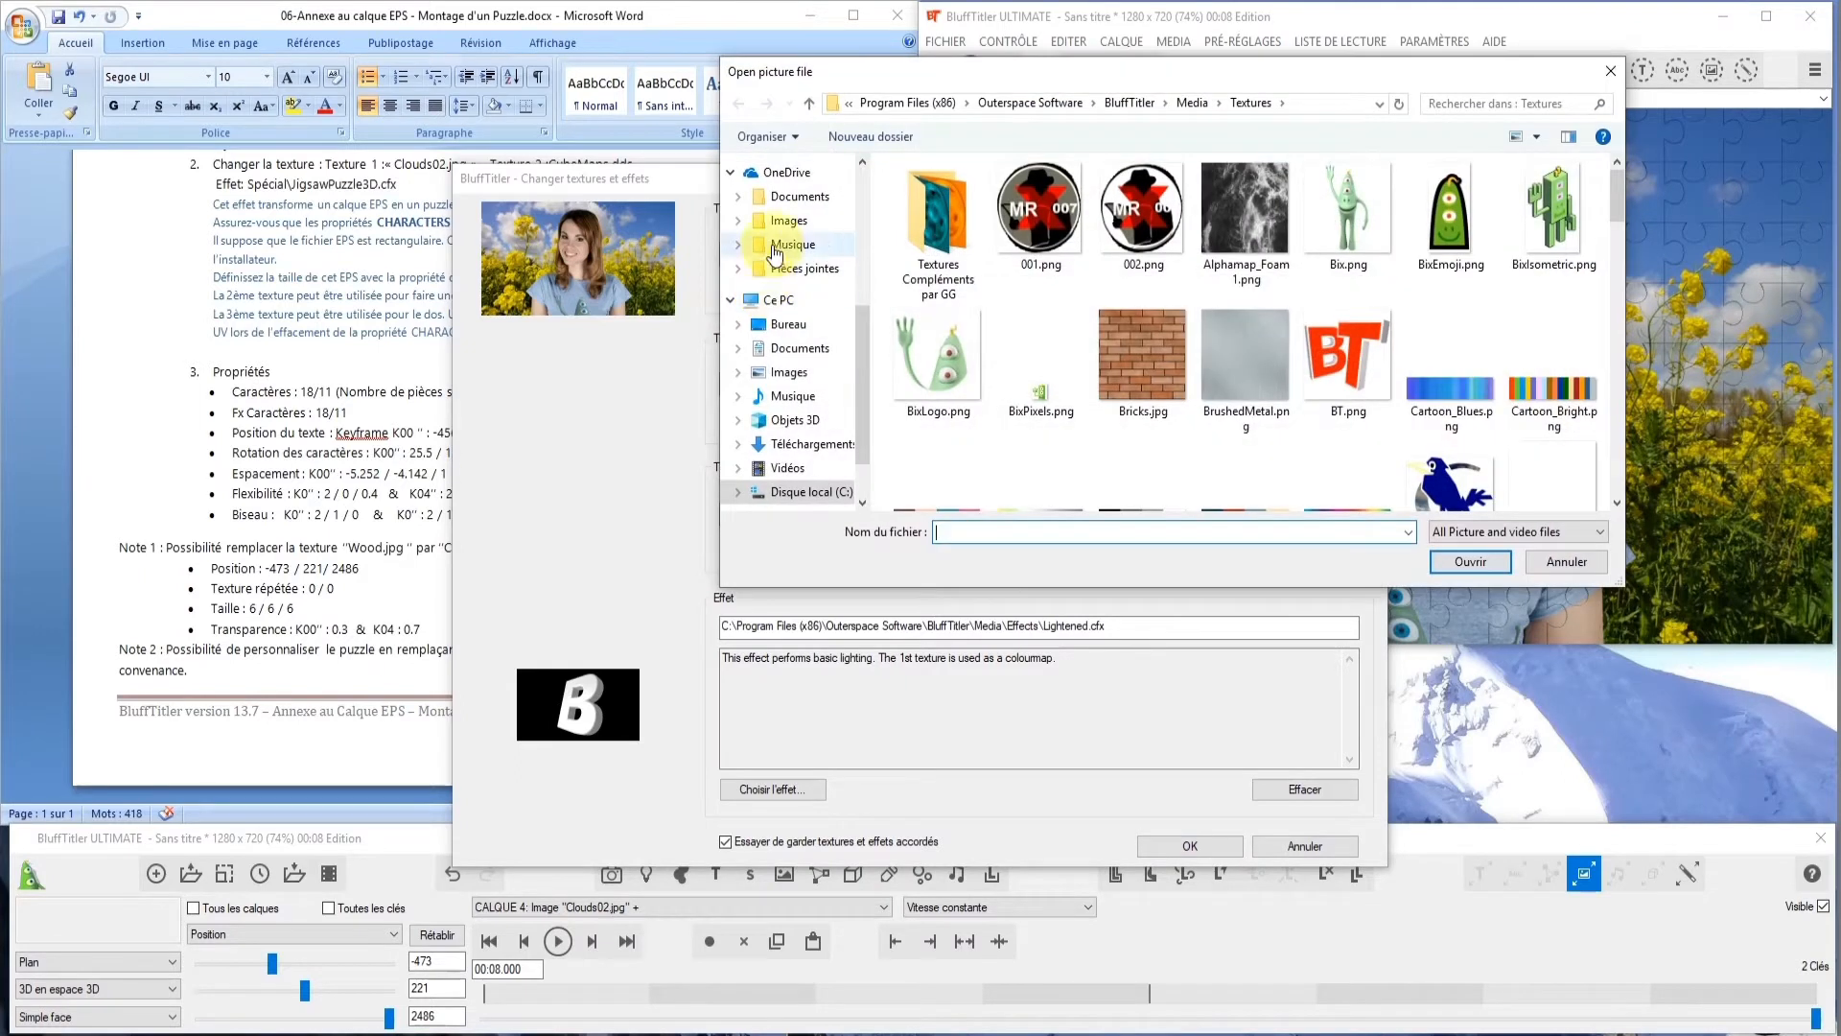
click(789, 326)
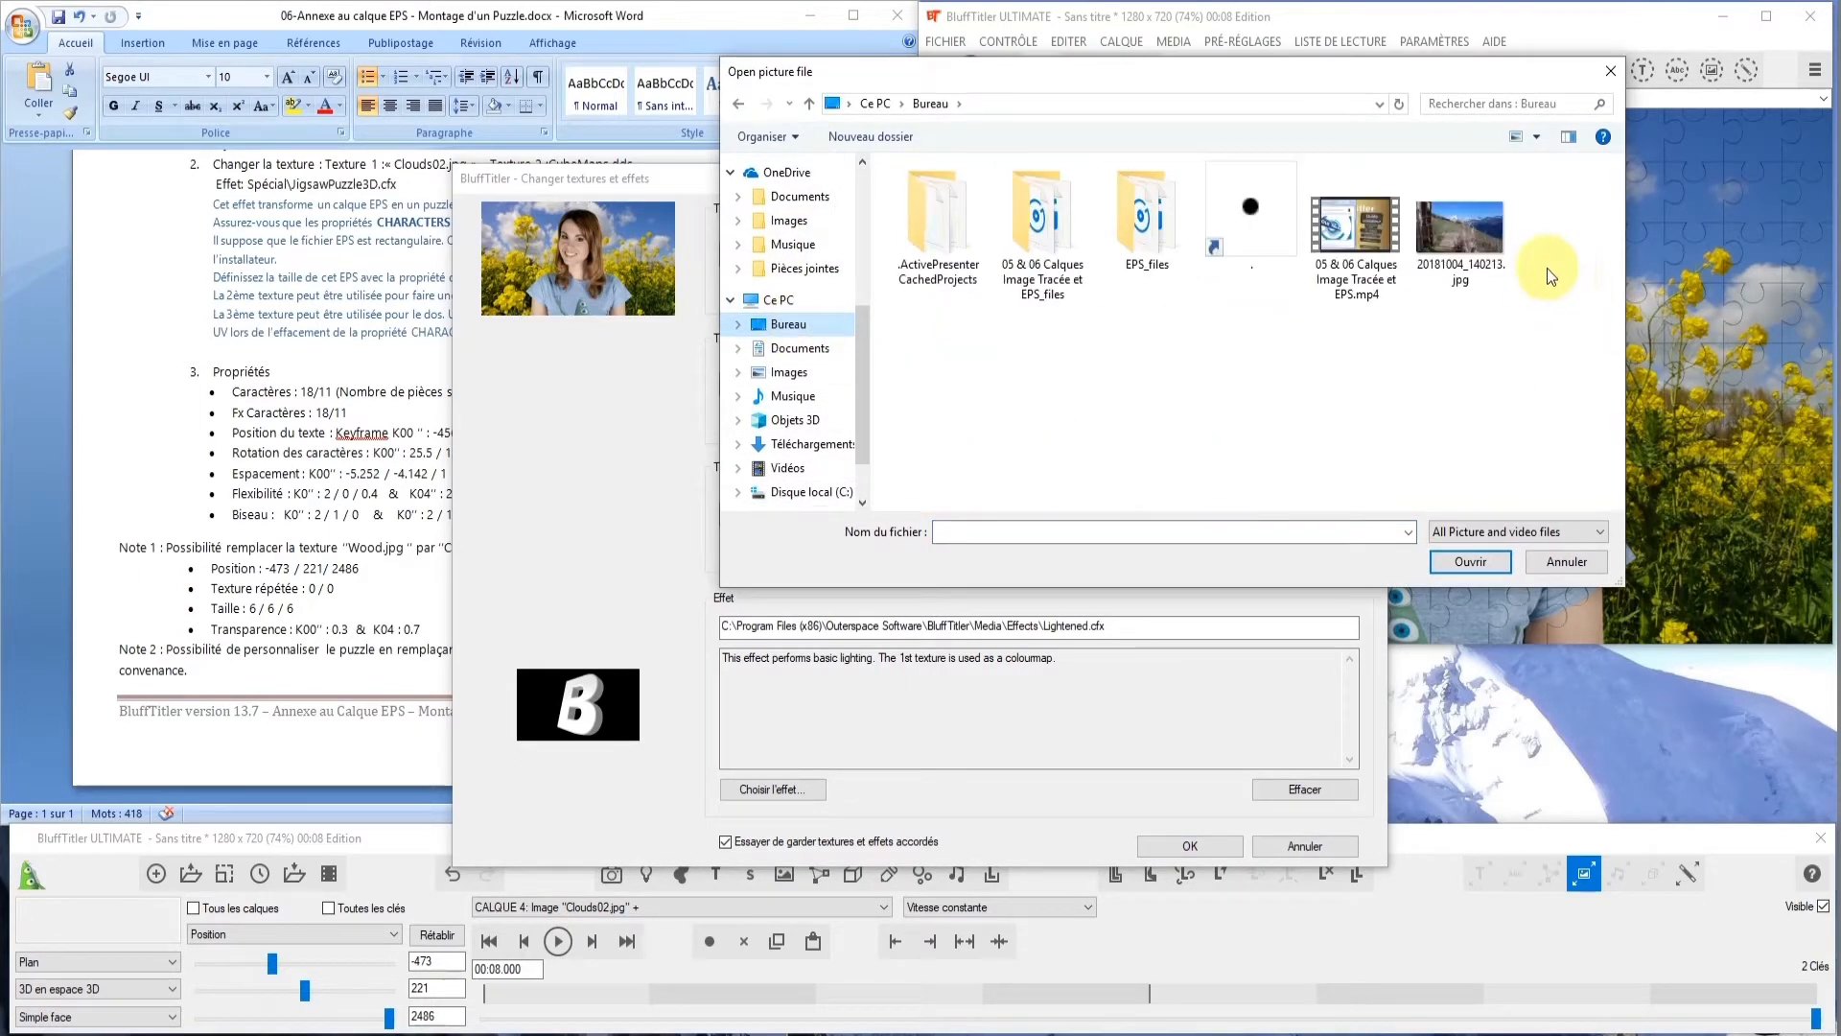
click(1464, 239)
click(1472, 565)
click(1208, 849)
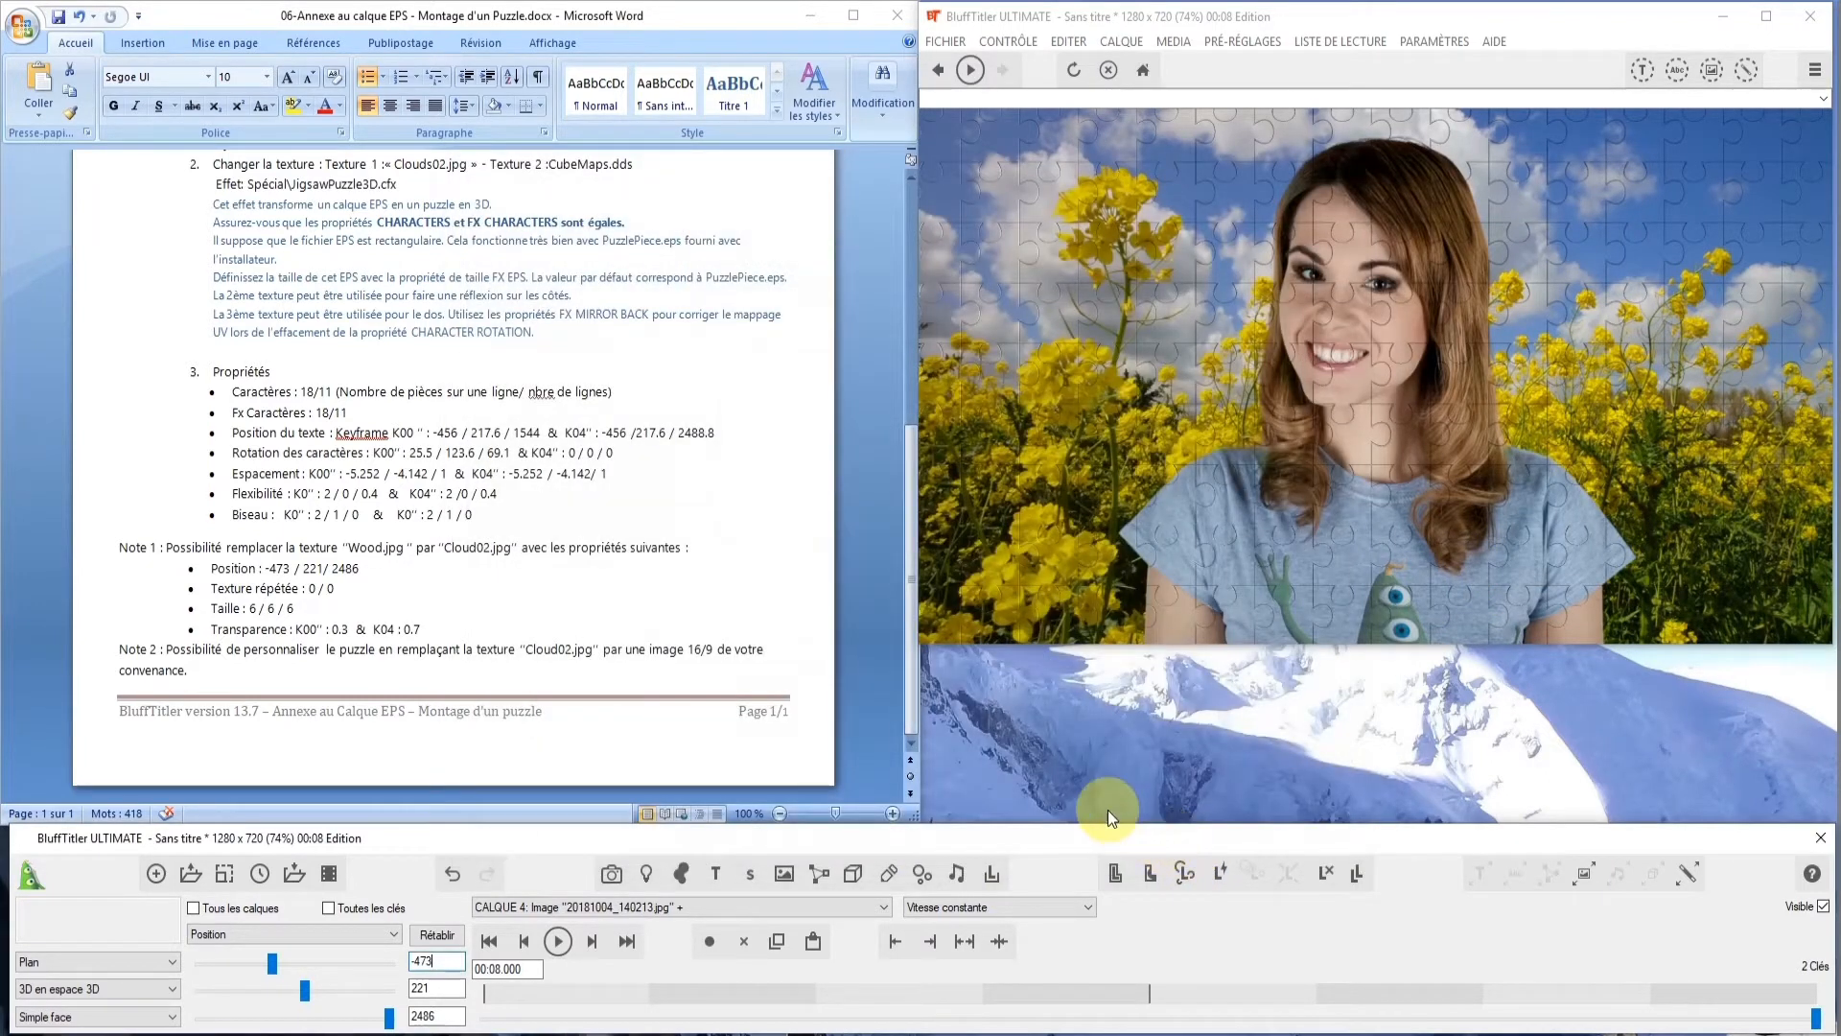
click(554, 936)
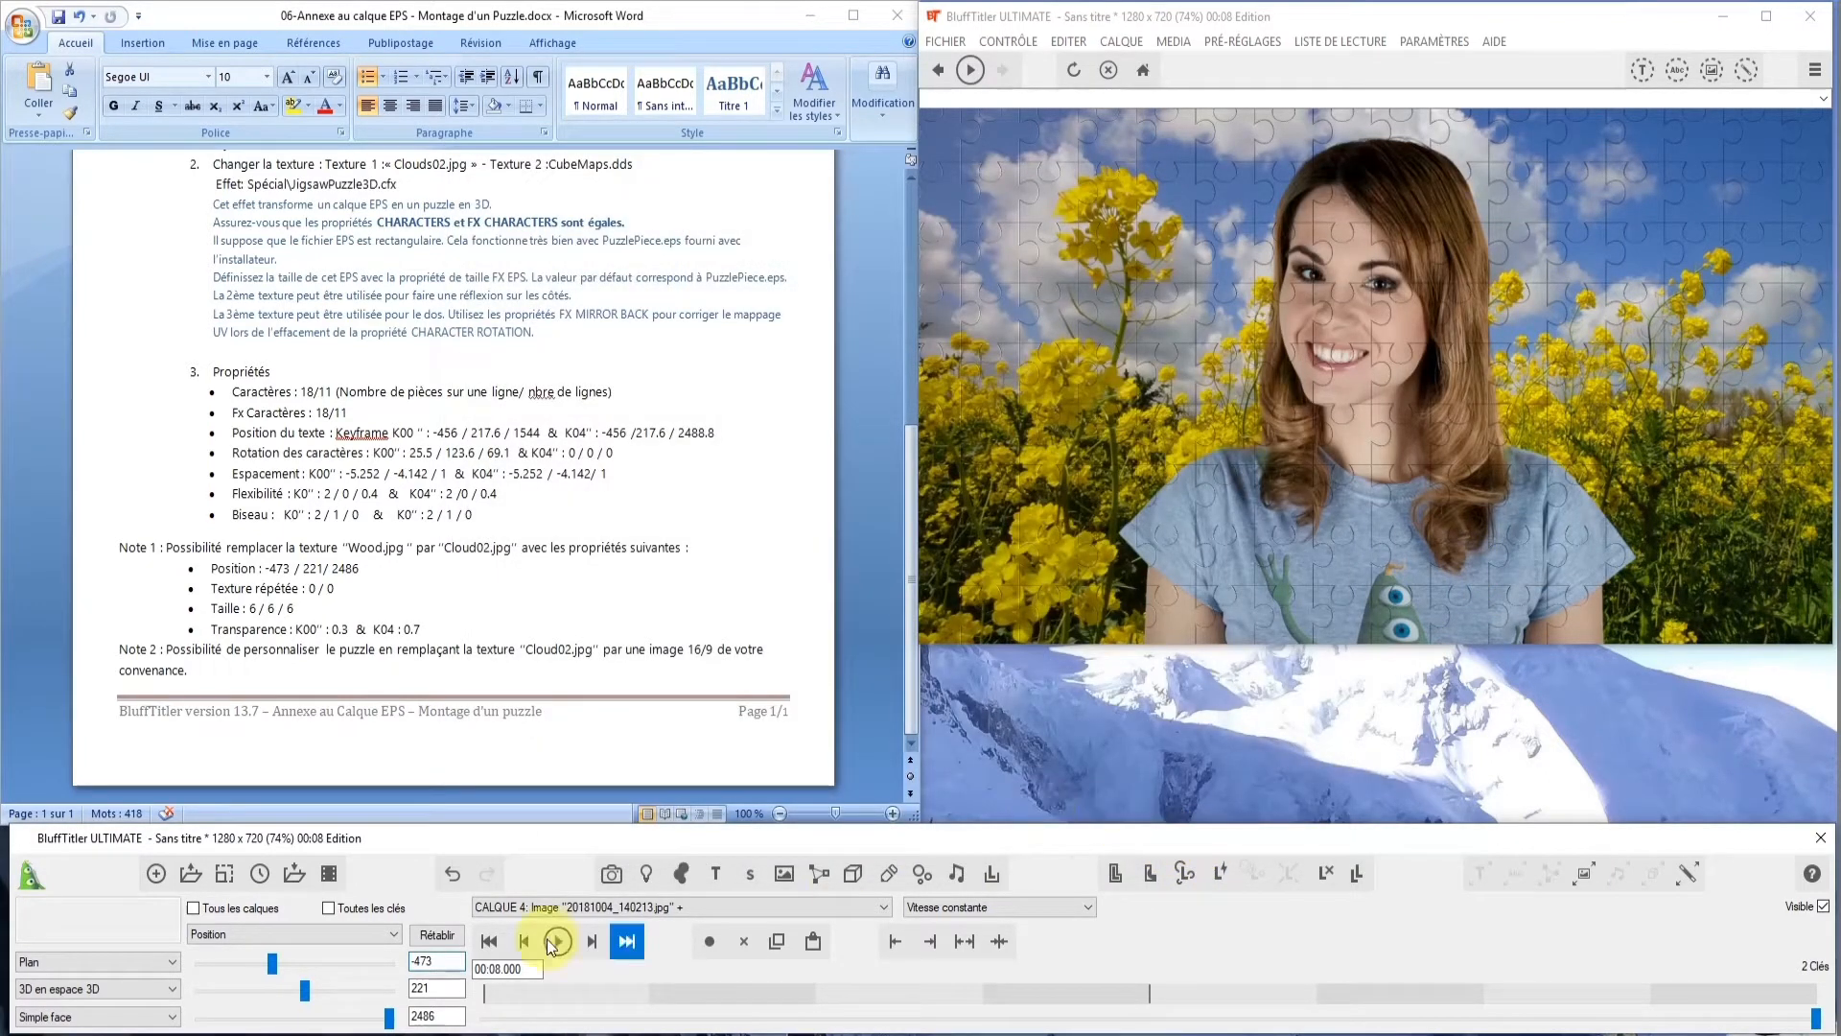
Replace Texture 1 of the PuzzlePiece.eps layer with 20181004_140213.jpg from the Bureau folder, and play the show from the start
click(880, 906)
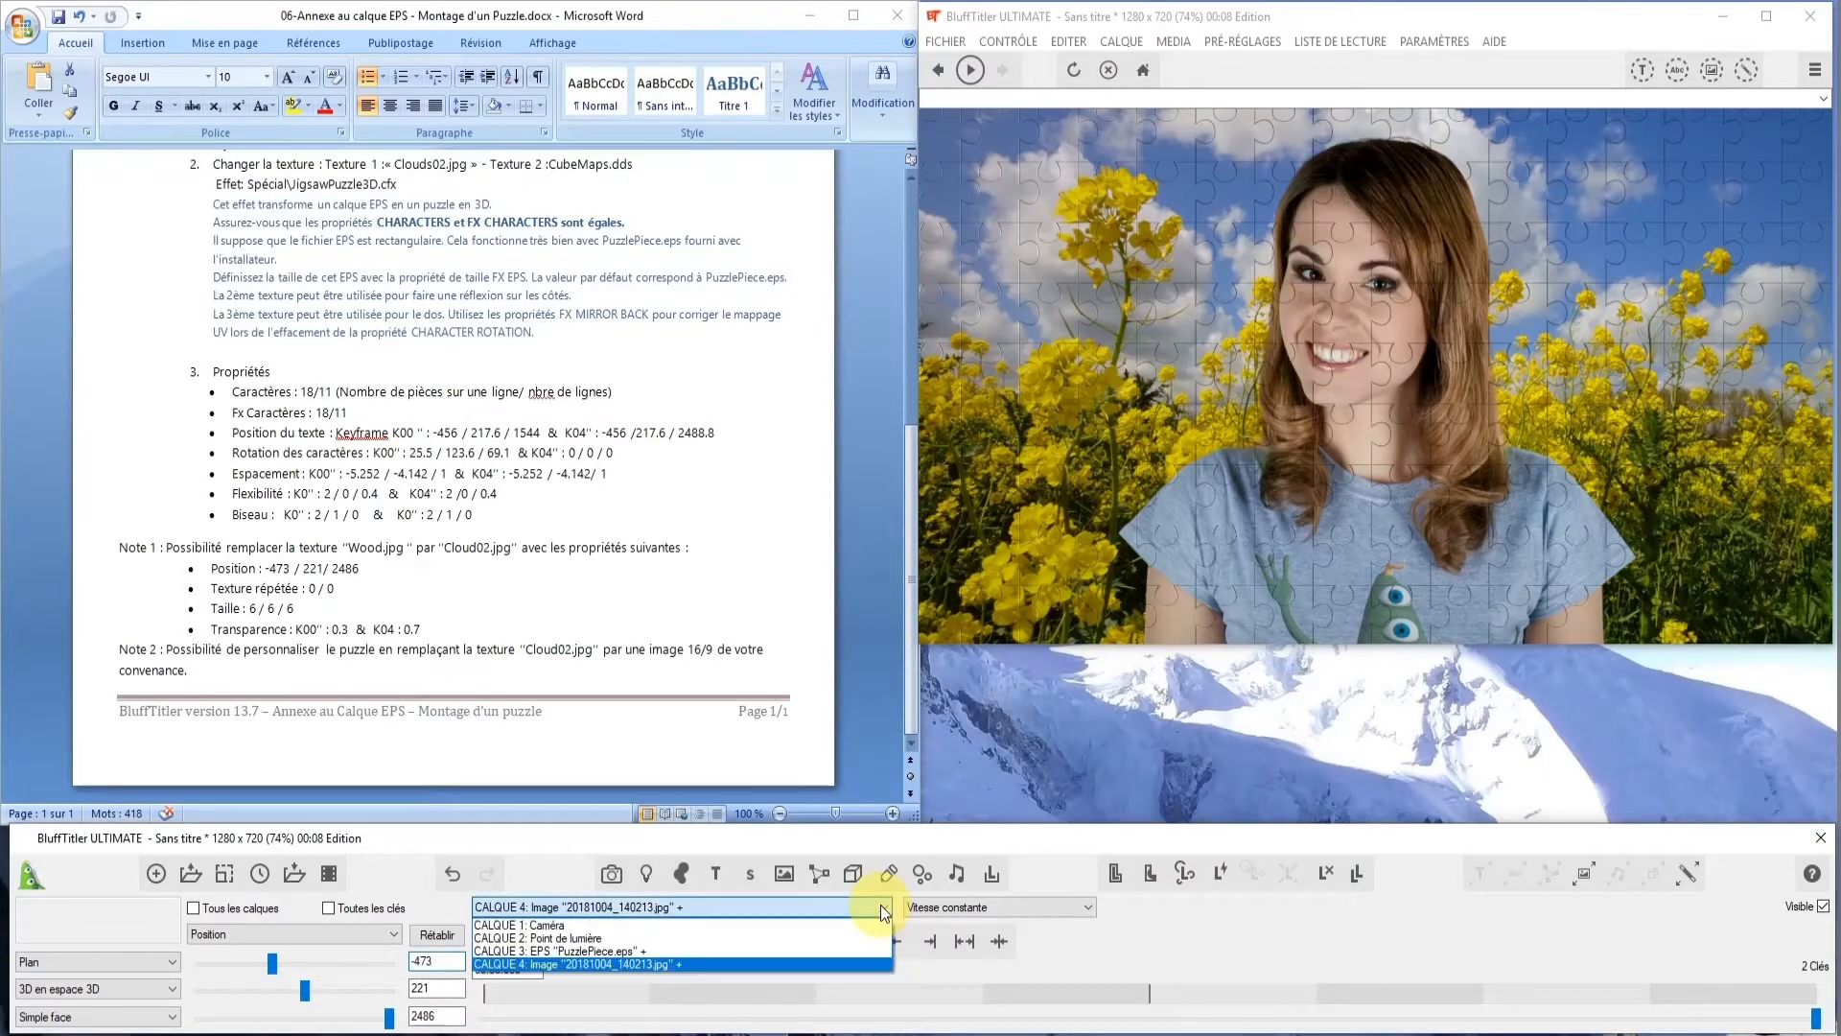
click(739, 947)
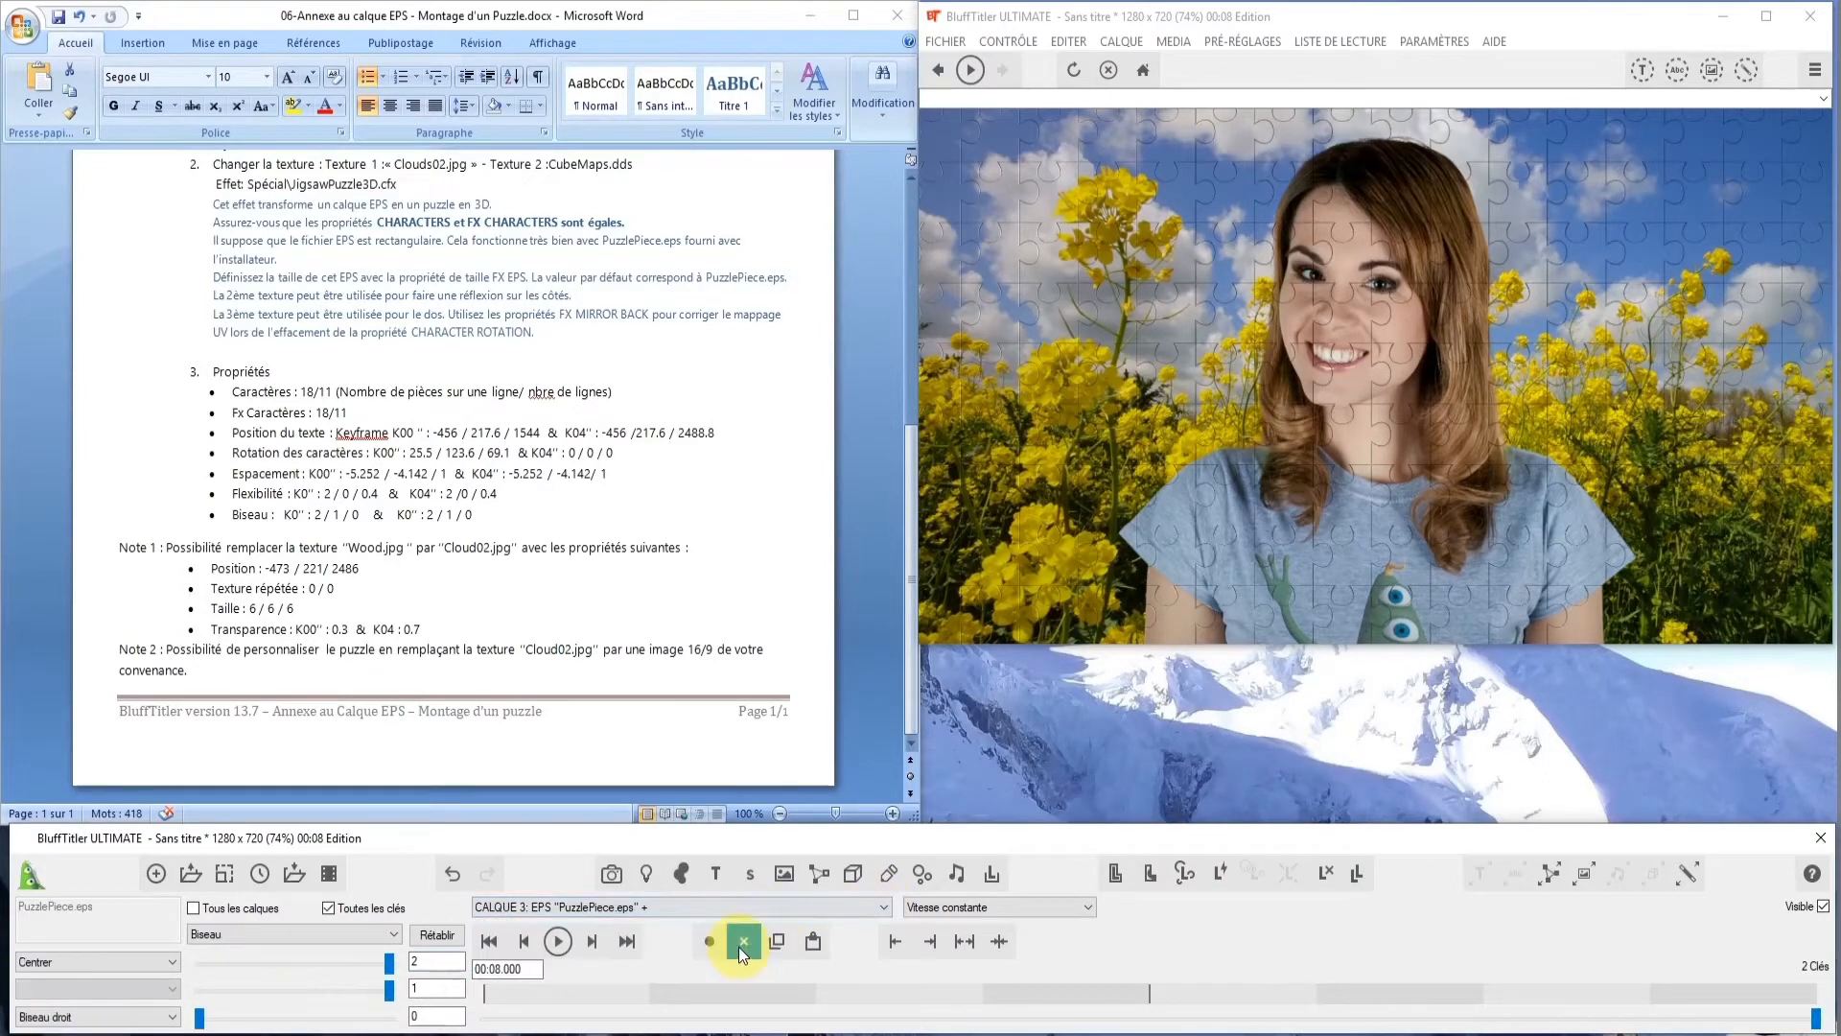
click(1584, 873)
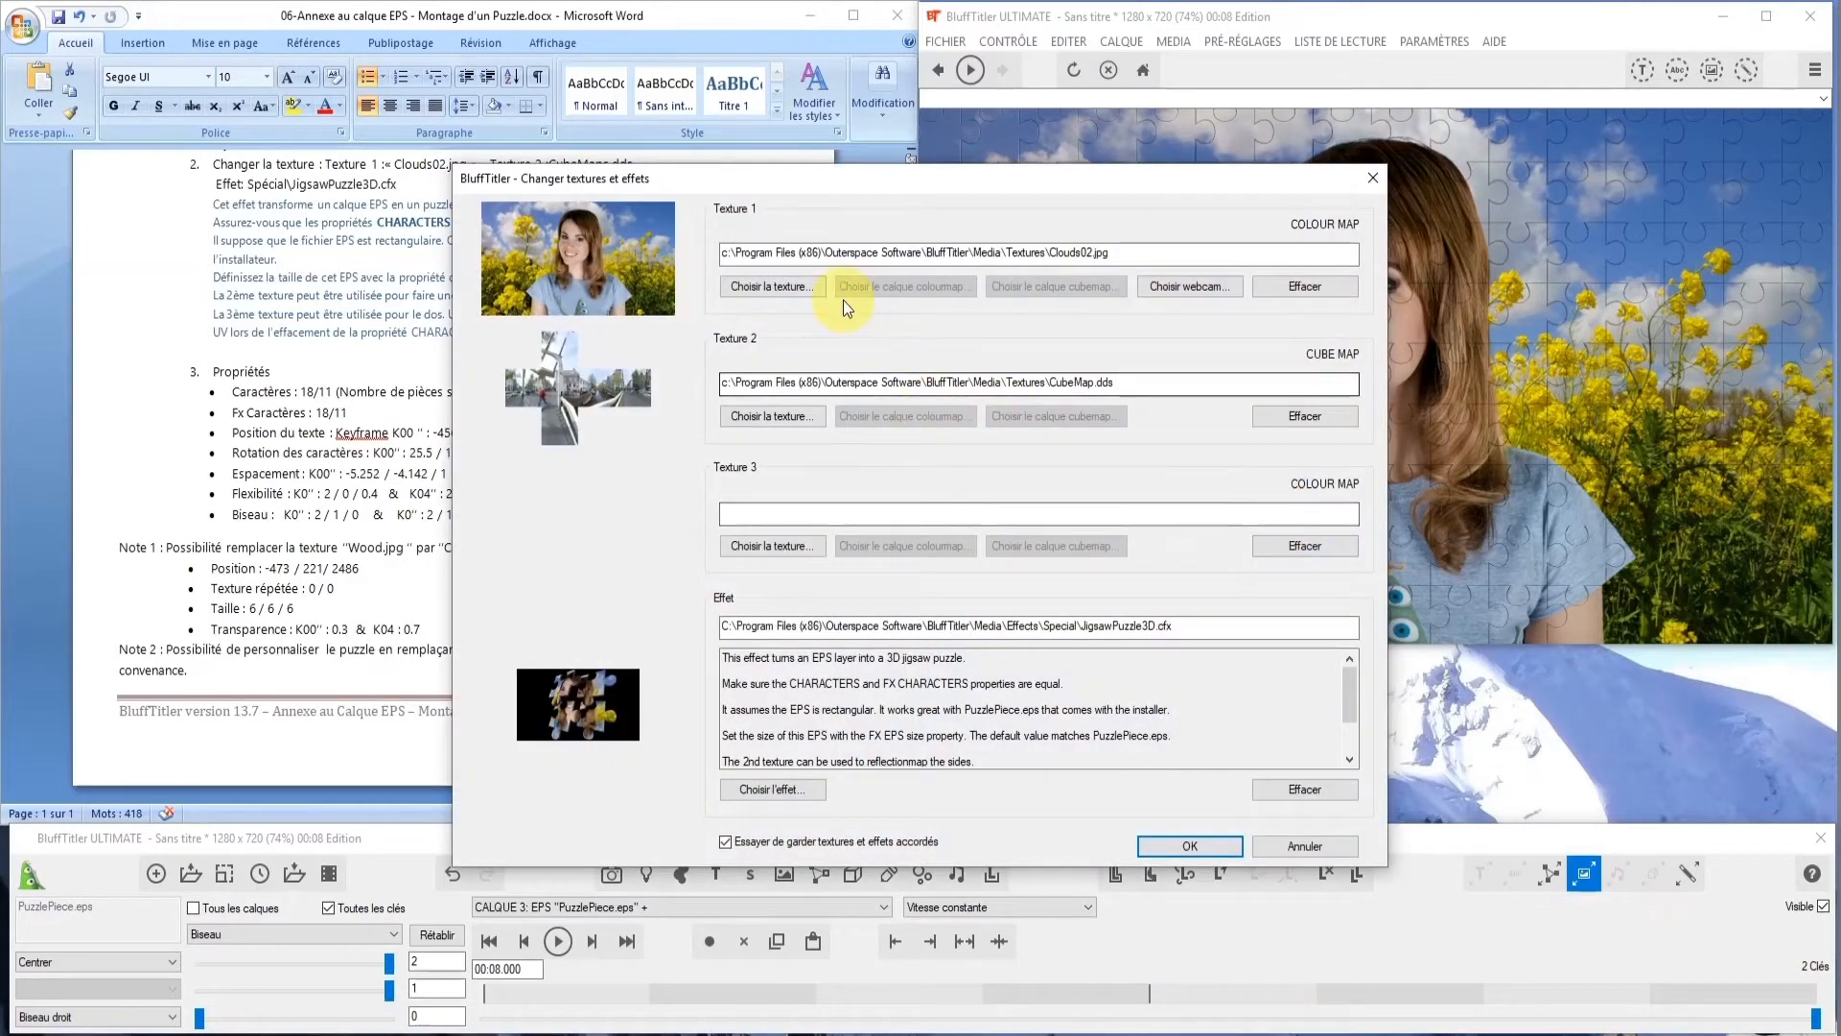
click(765, 285)
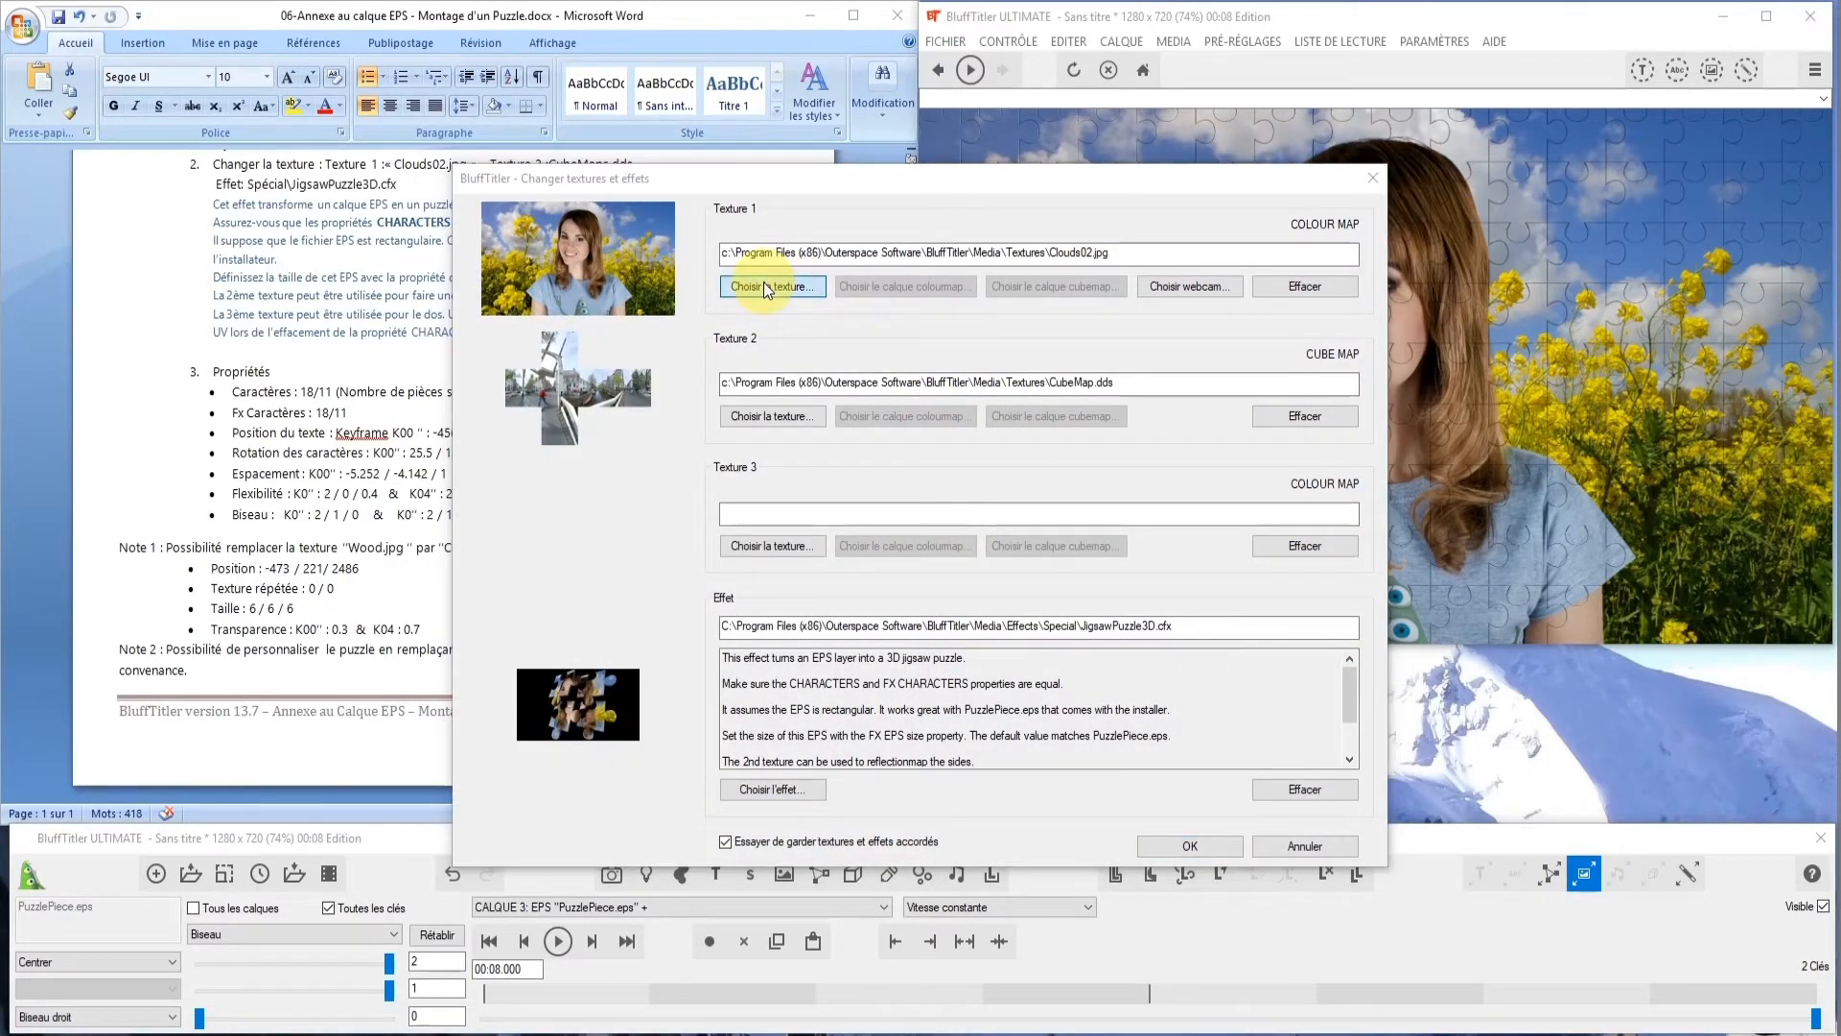
click(1415, 242)
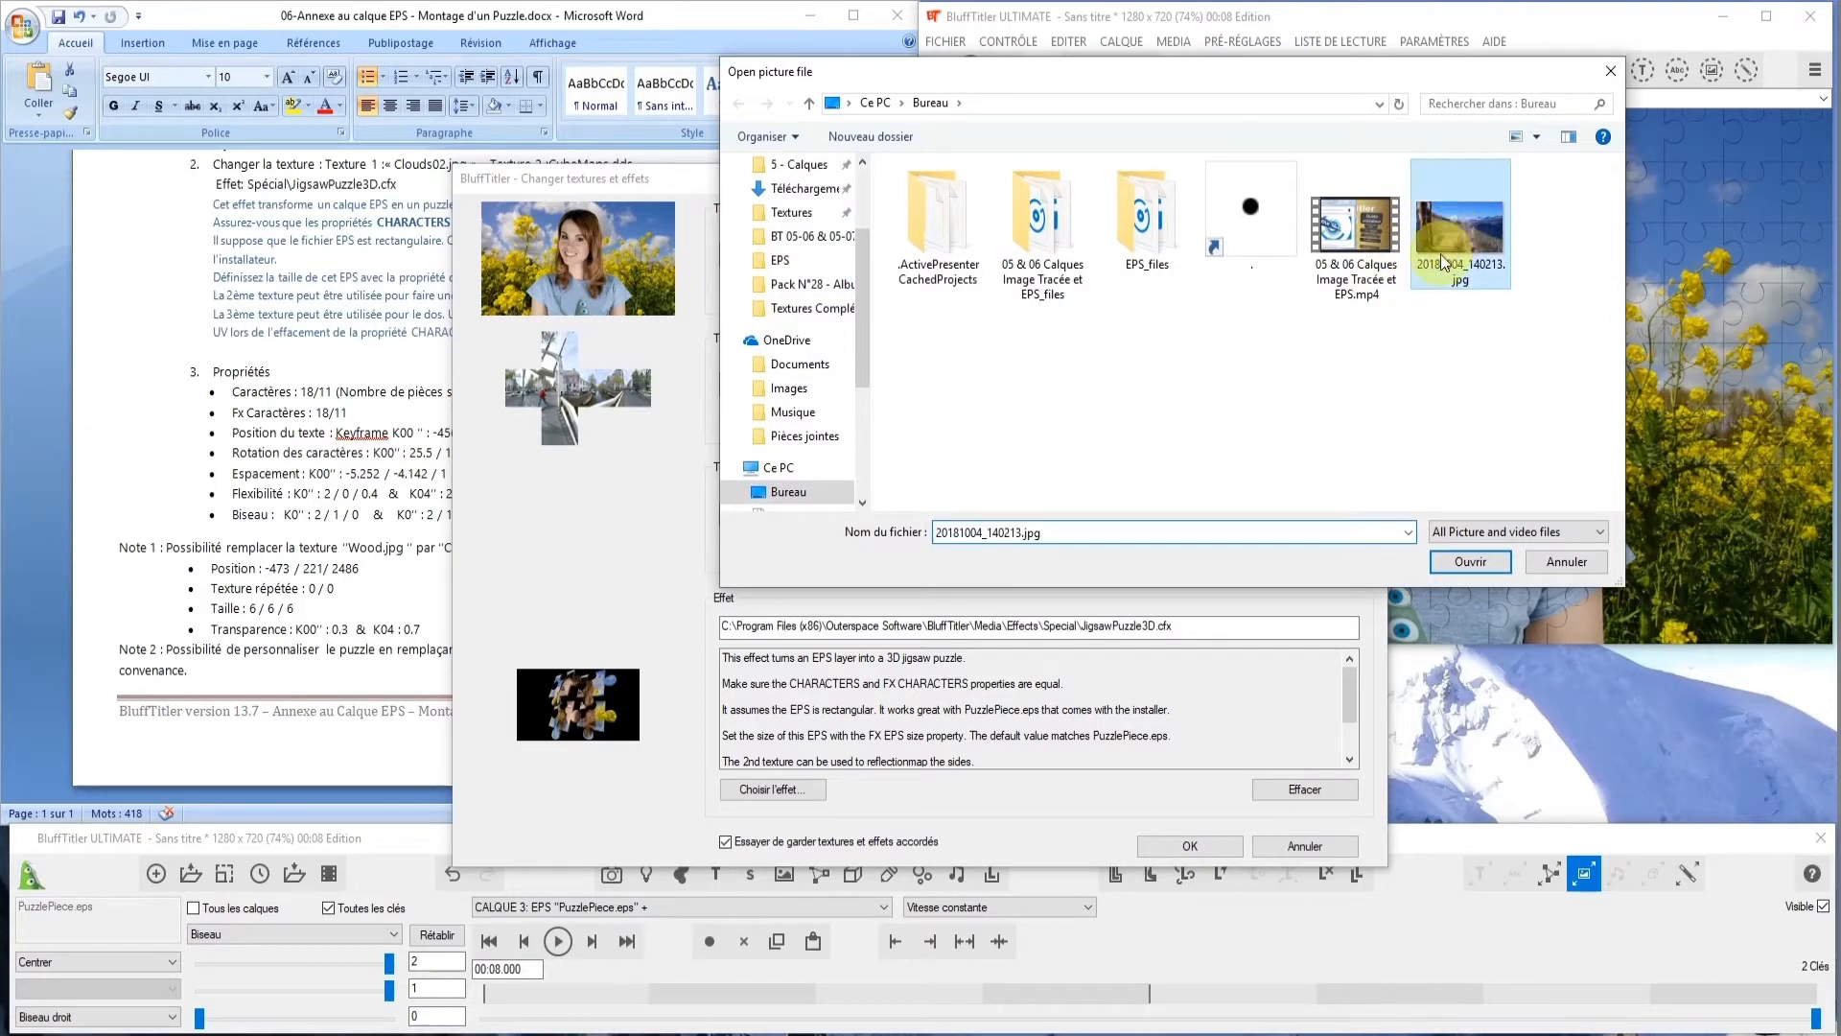
click(1469, 563)
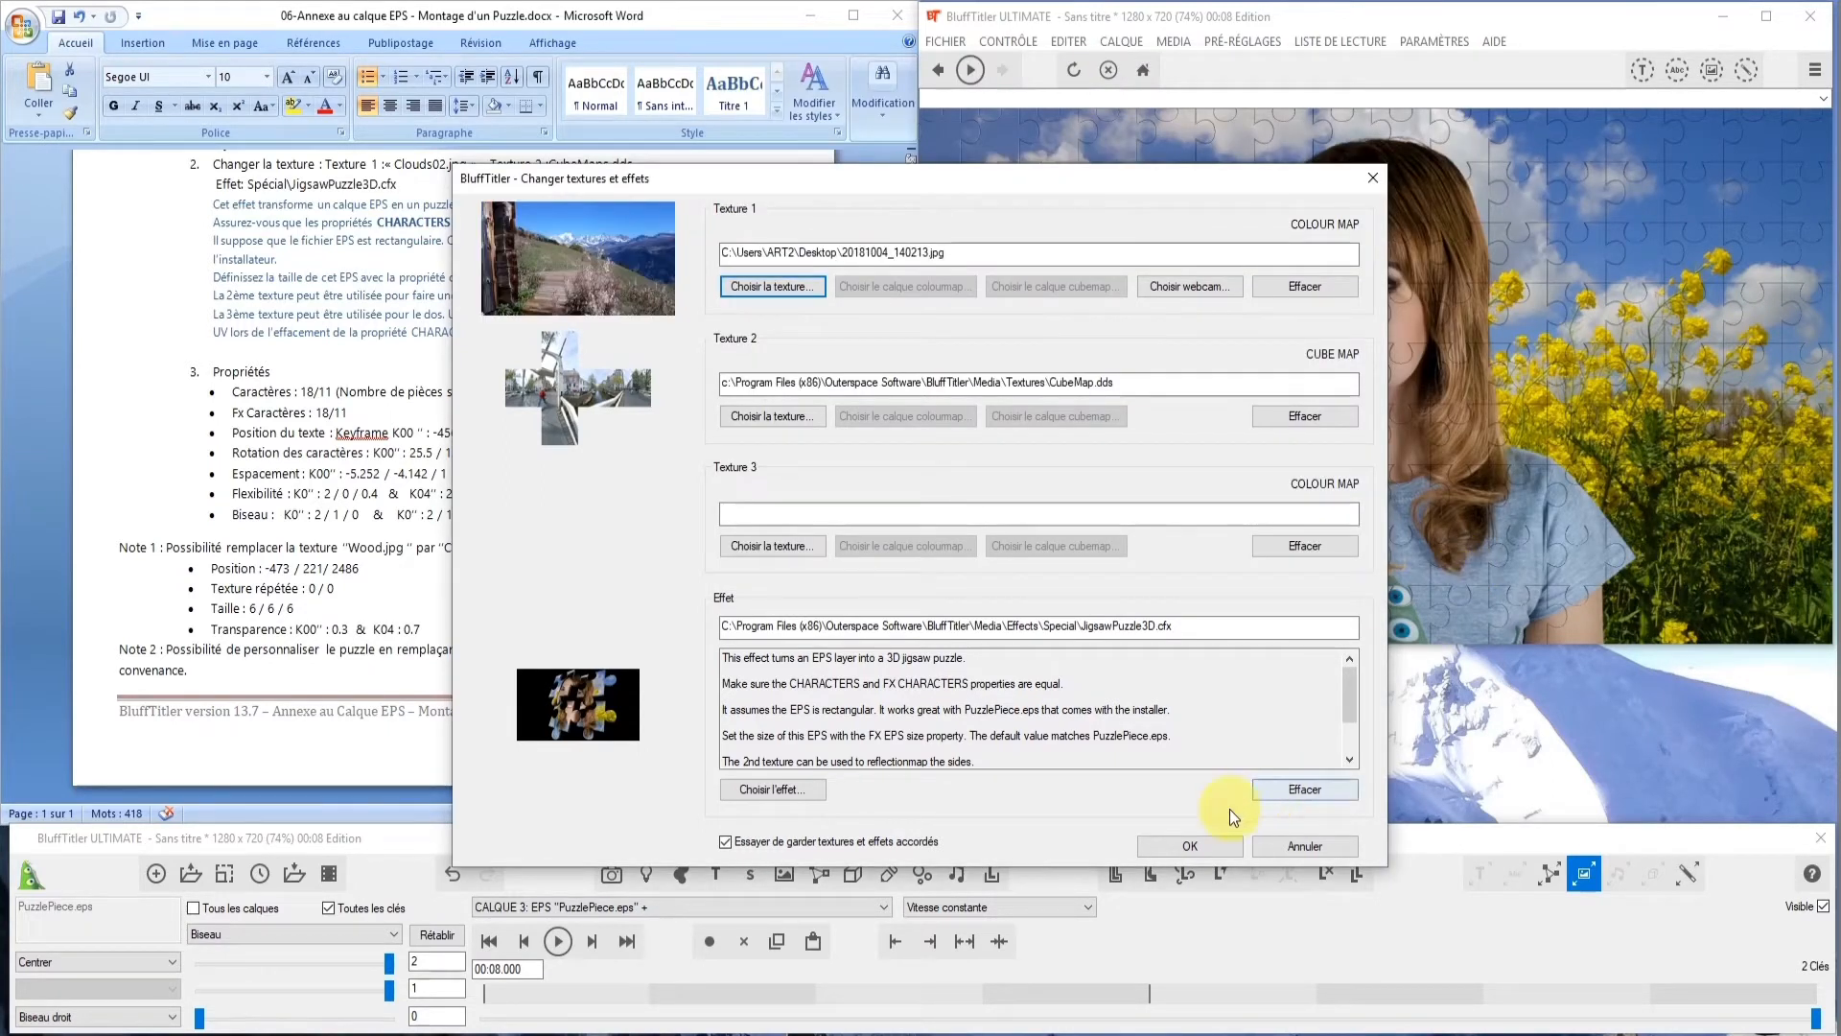
click(1188, 846)
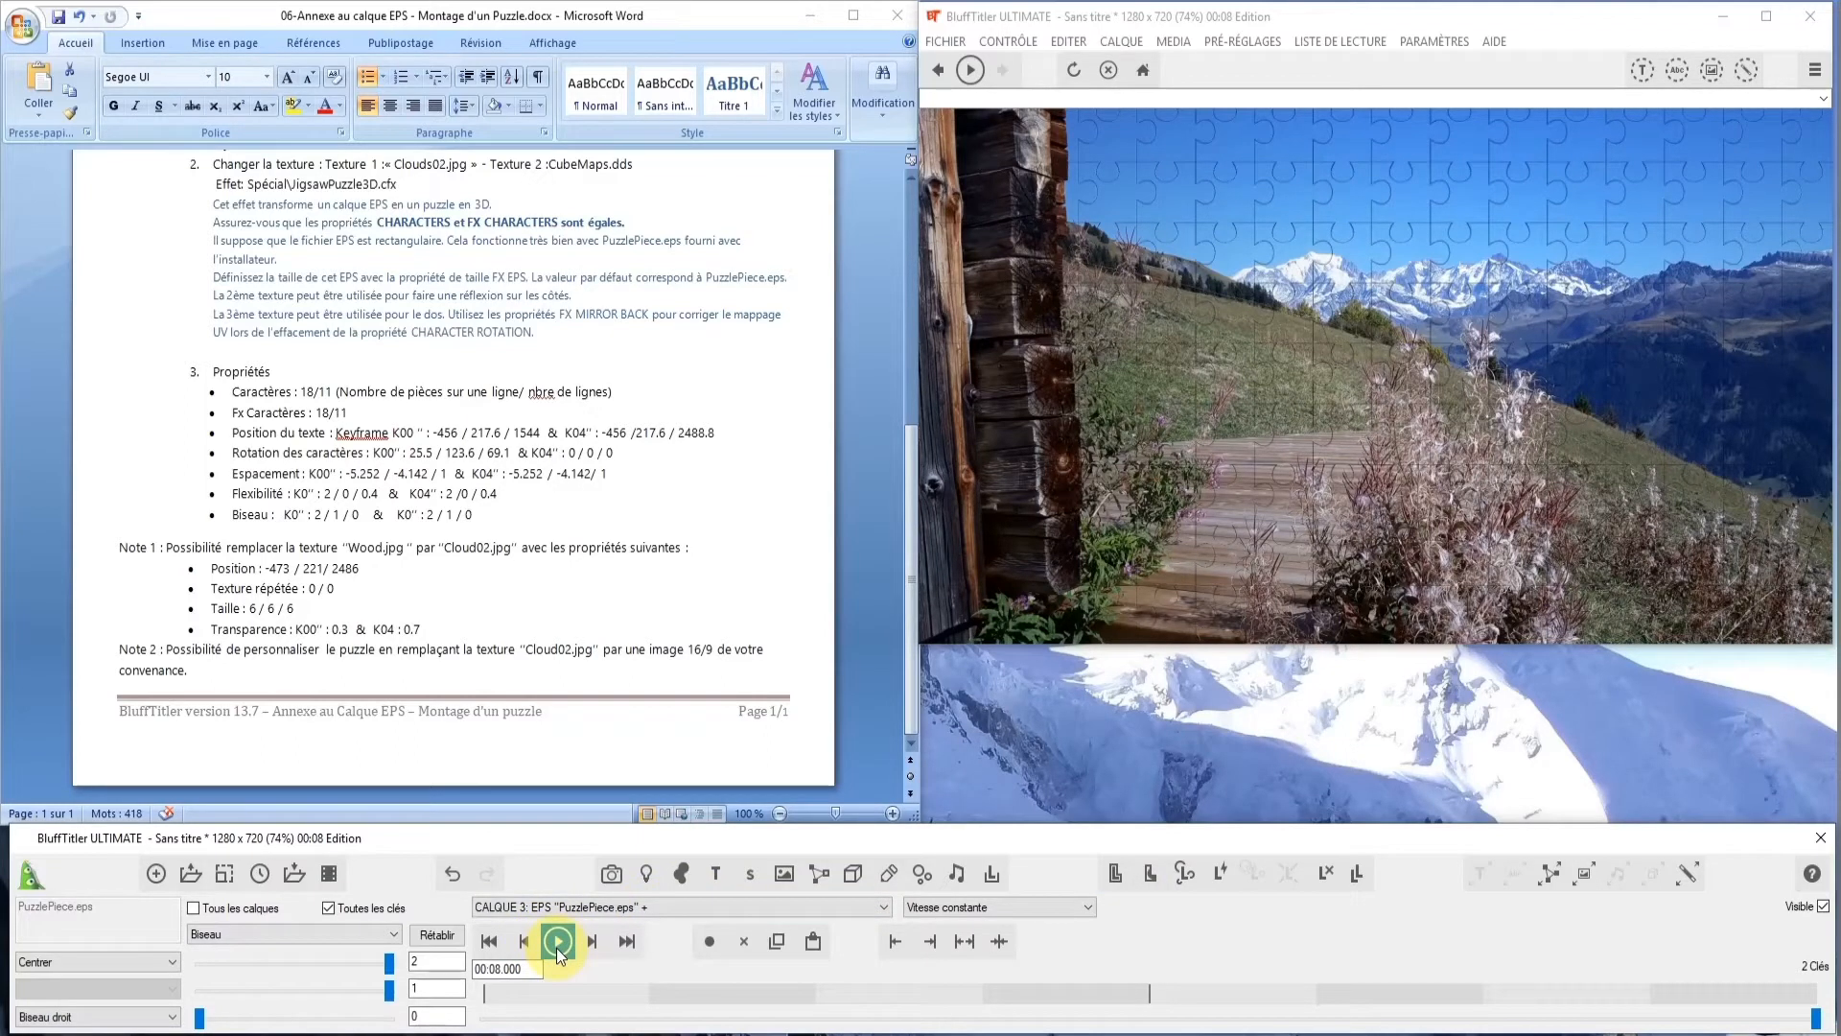
click(488, 943)
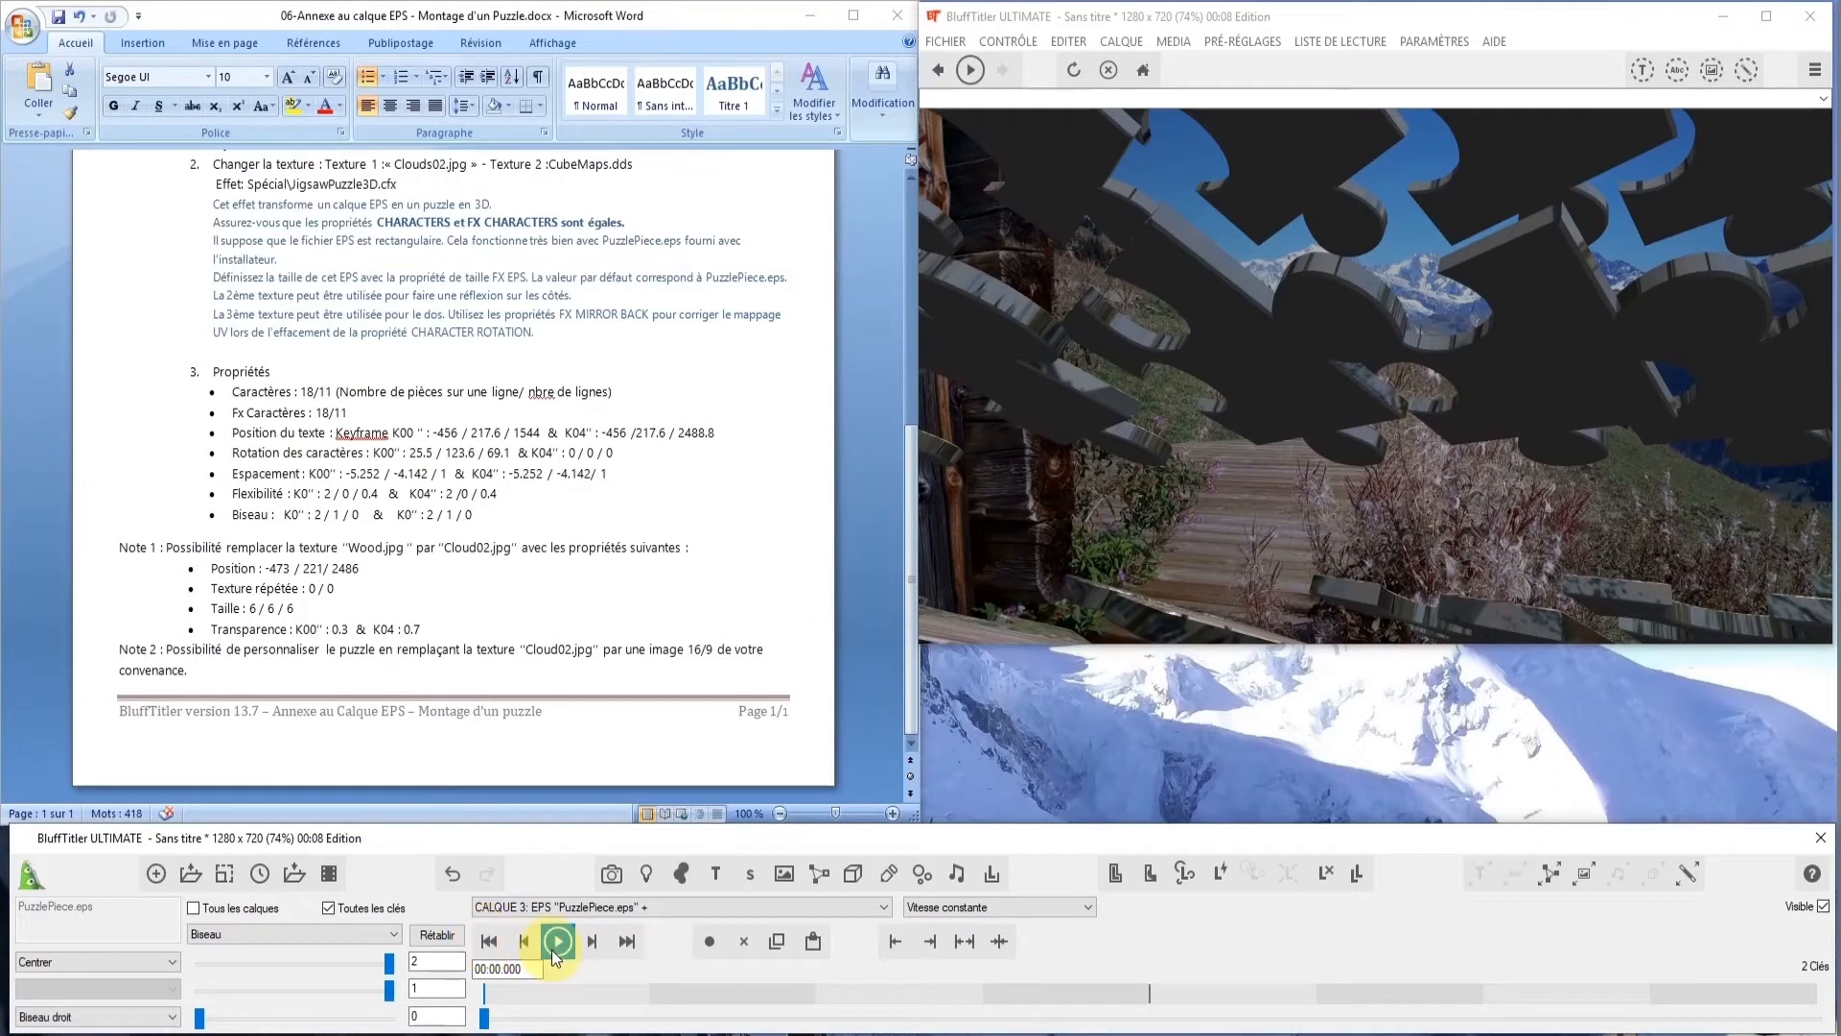
click(557, 942)
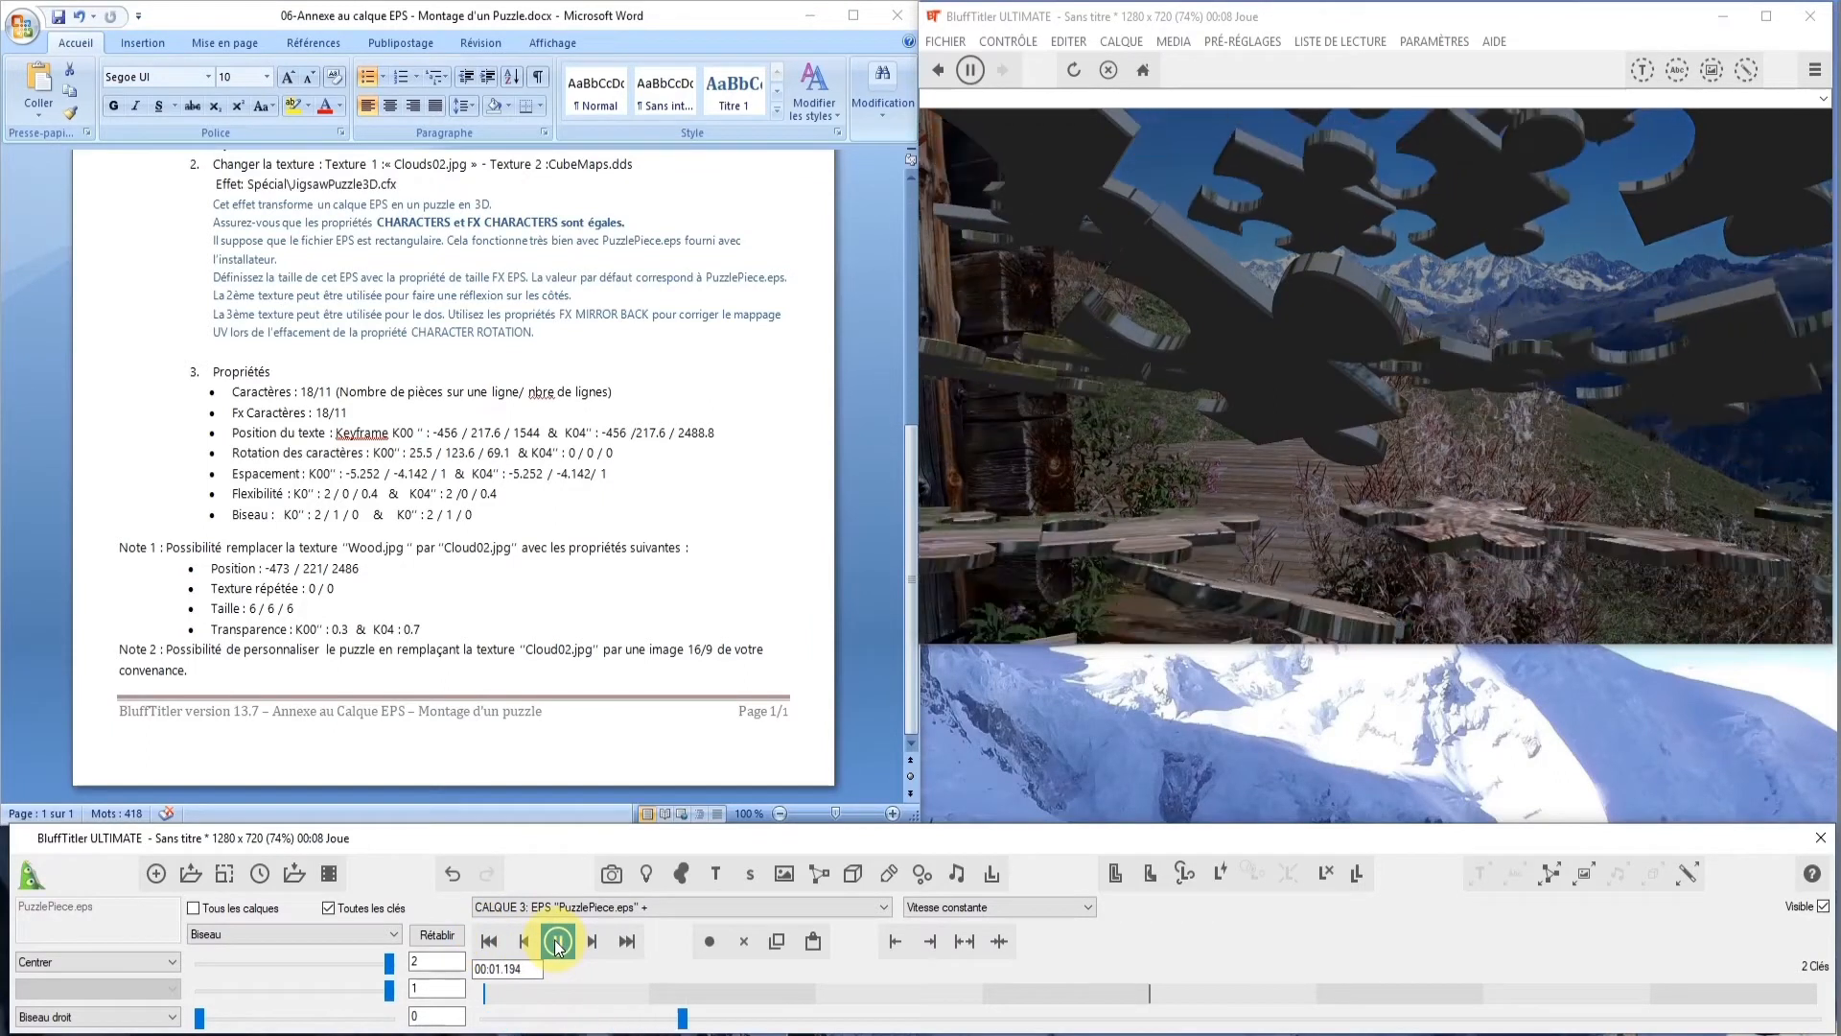